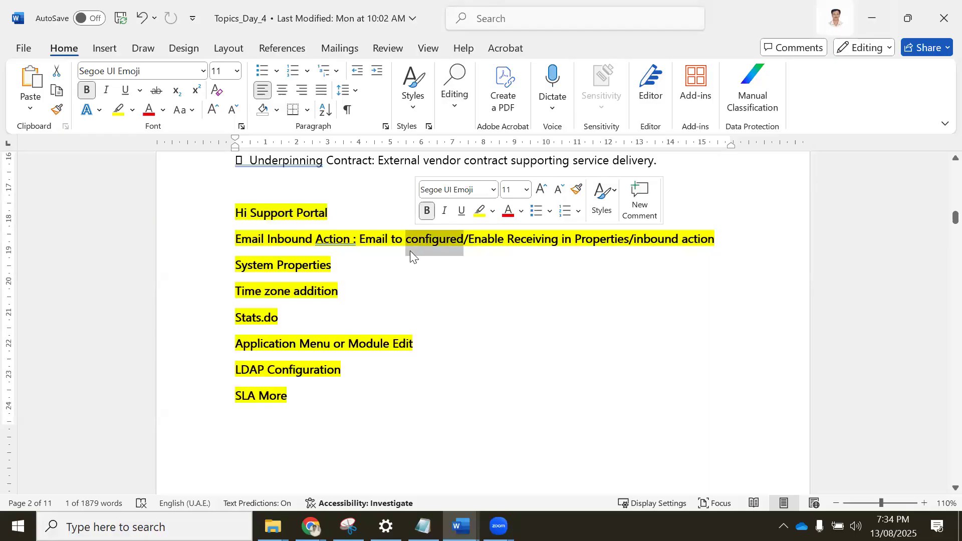
# Review the Email Inbound Action line in the notes, covering the configured email, Enable Receiving in Properties and inbound action.
pyautogui.doubleClick(489, 246)
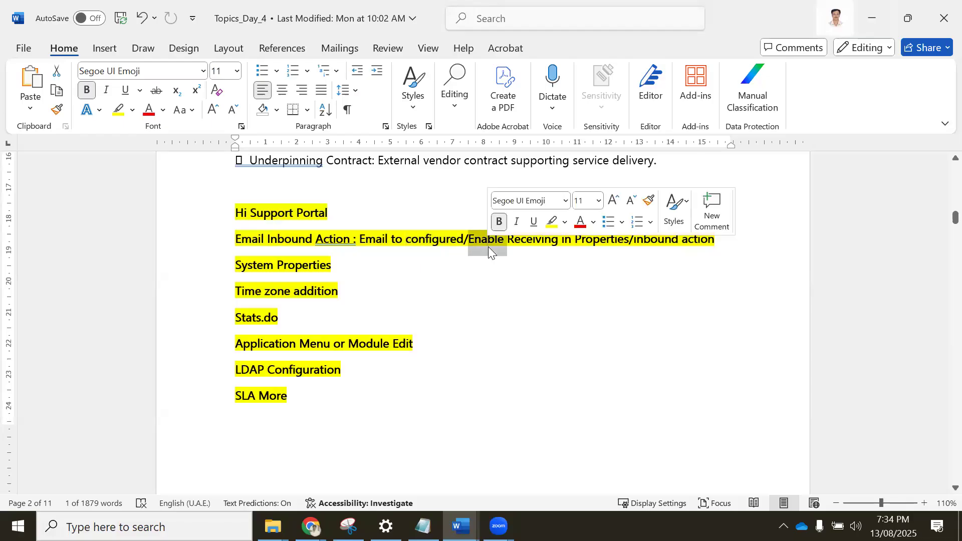
pyautogui.click(584, 240)
pyautogui.doubleClick(647, 238)
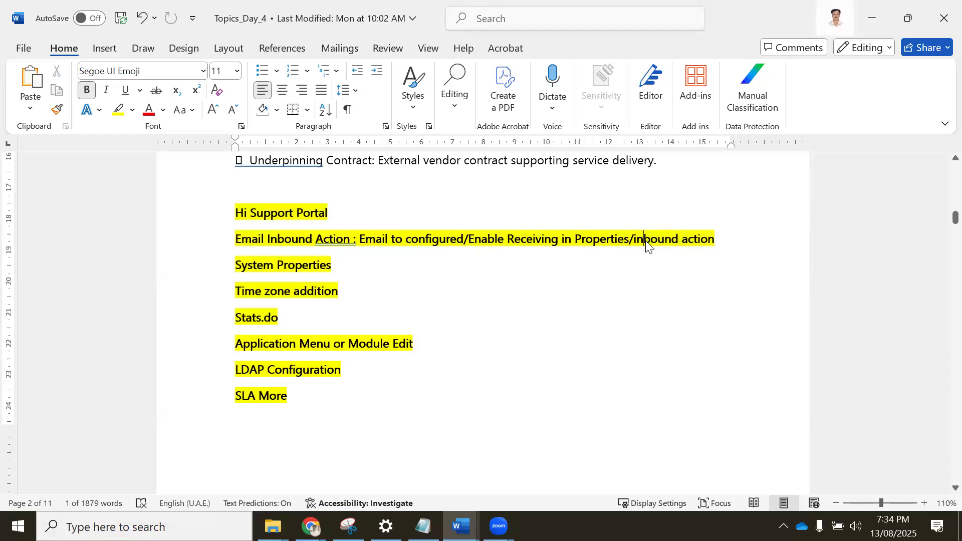
pyautogui.tripleClick(674, 242)
pyautogui.click(675, 245)
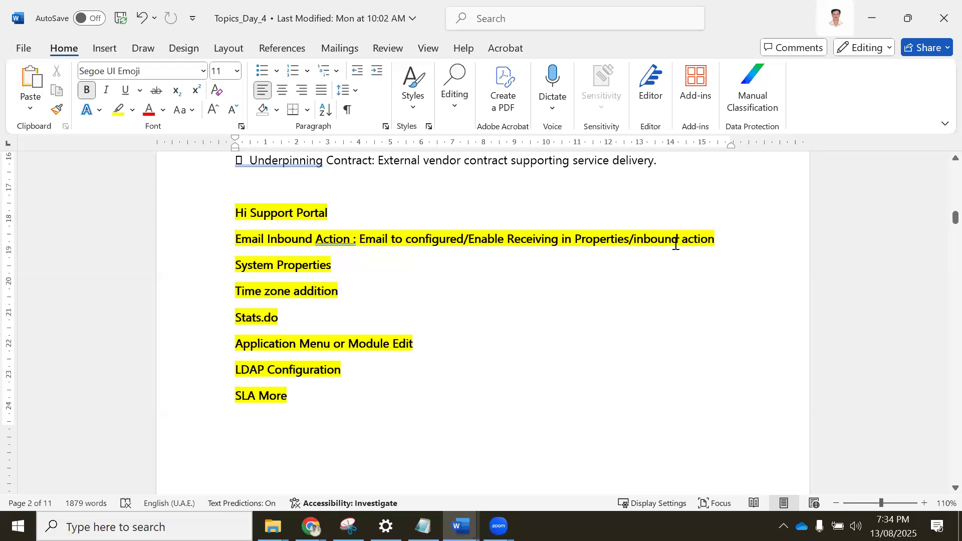
pyautogui.click(640, 240)
pyautogui.press('BackSpace')
pyautogui.write('I')
pyautogui.moveTo(669, 241); pyautogui.dragTo(716, 241)
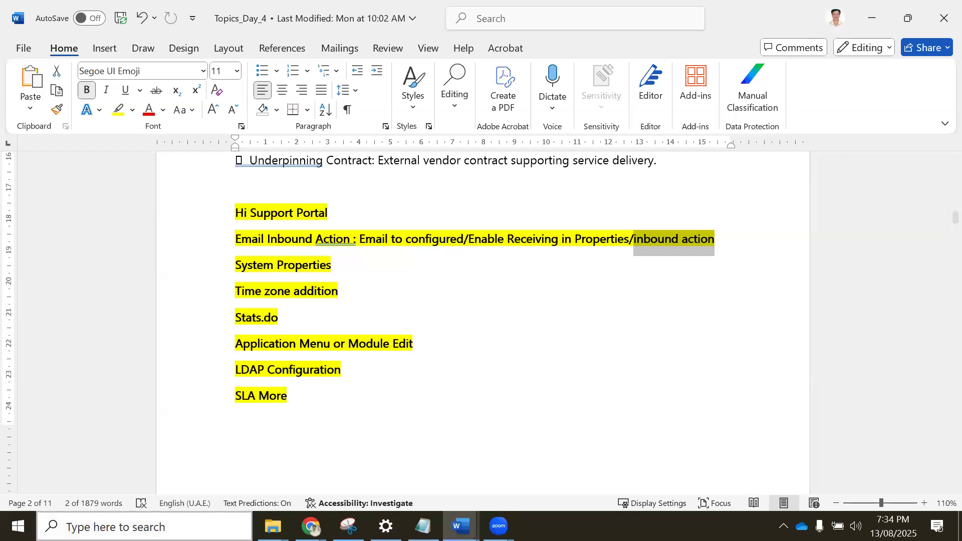
# Switch to the ServiceNow instance in Chrome, find modules matching "inbound act" and open Inbound Actions in a new tab.
pyautogui.click(310, 527)
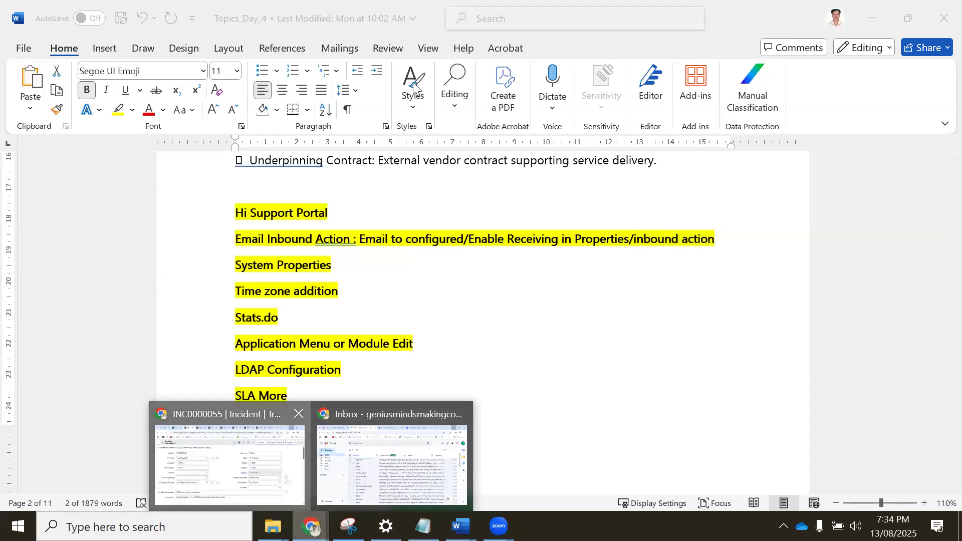
pyautogui.click(235, 451)
pyautogui.click(135, 9)
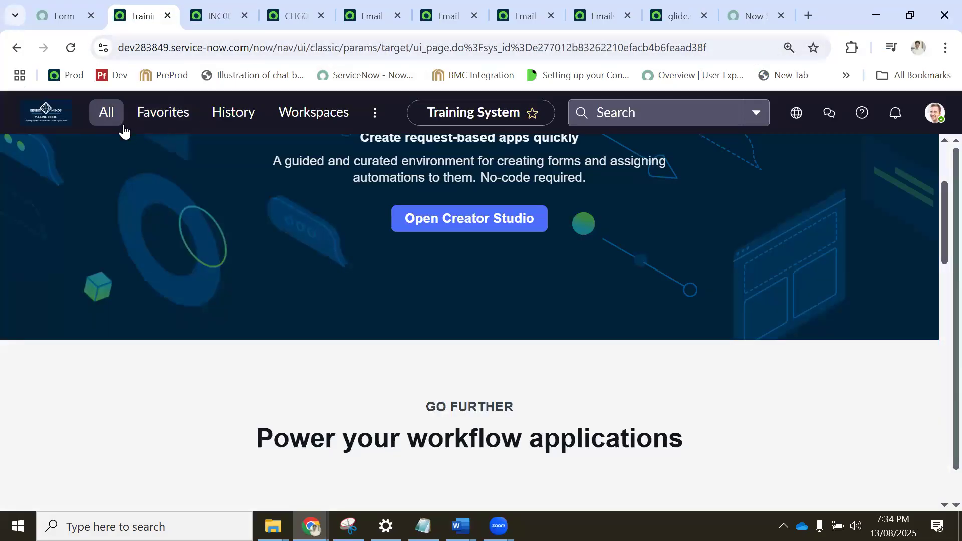
pyautogui.click(106, 114)
pyautogui.write('i')
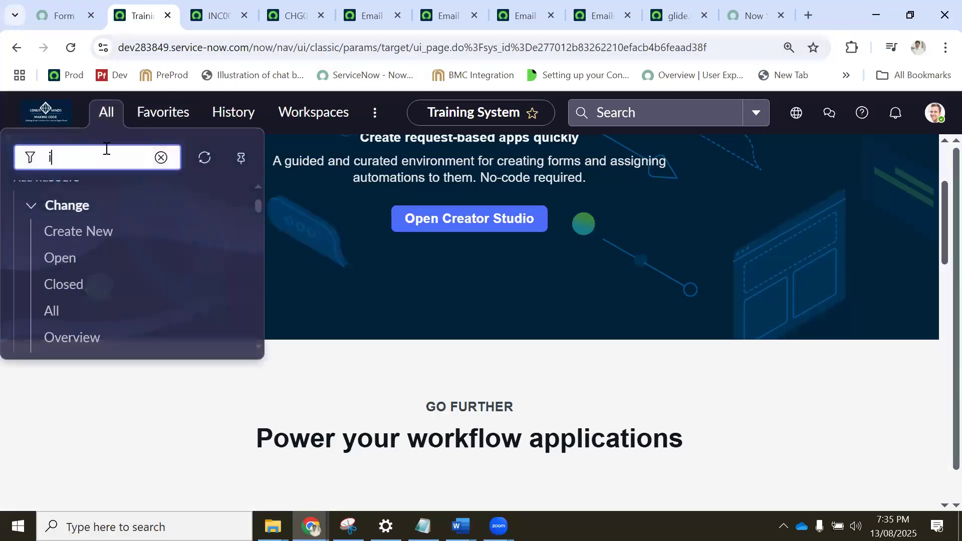
pyautogui.write('nbound act')
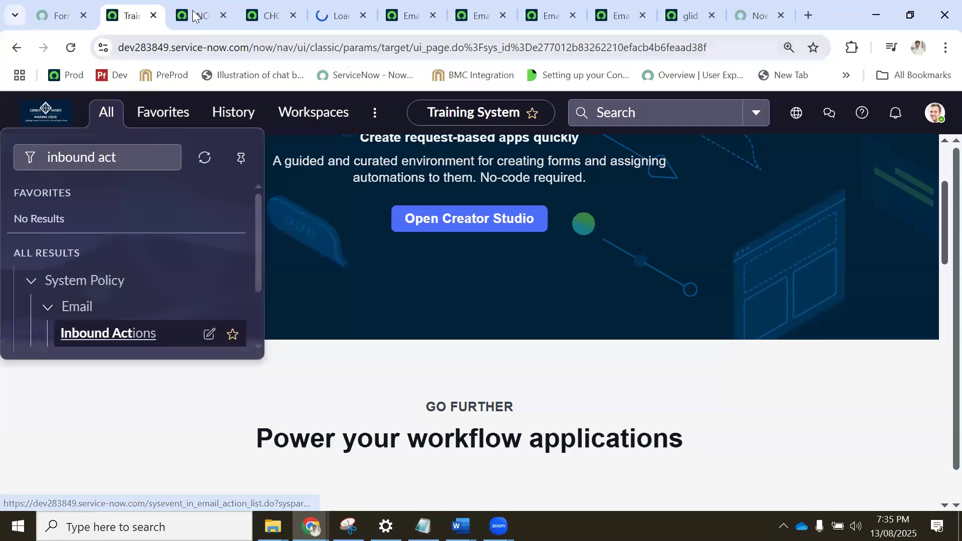
pyautogui.click(328, 19)
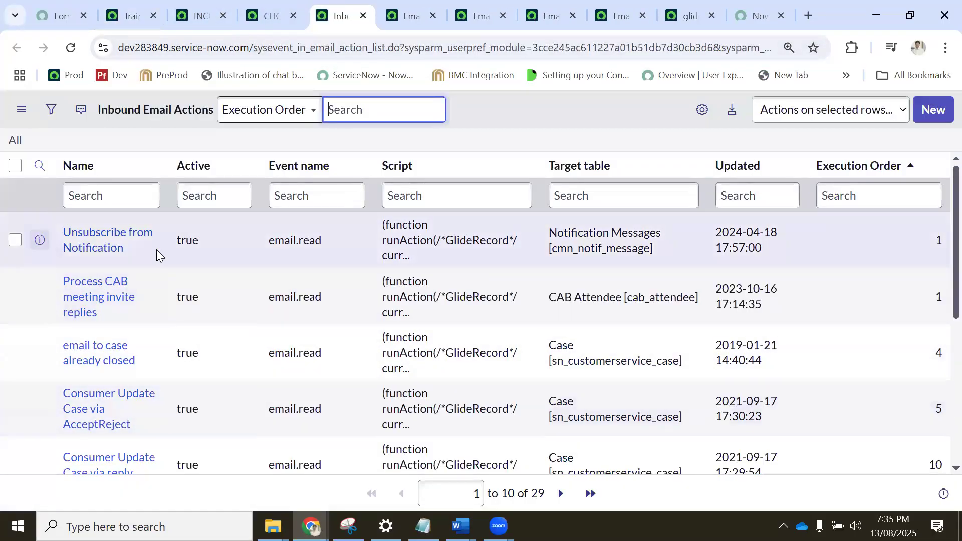
# Filter the Inbound Email Actions list to records whose target table starts with "incident".
pyautogui.scroll(-2, 589, 263)
pyautogui.scroll(-3, 569, 296)
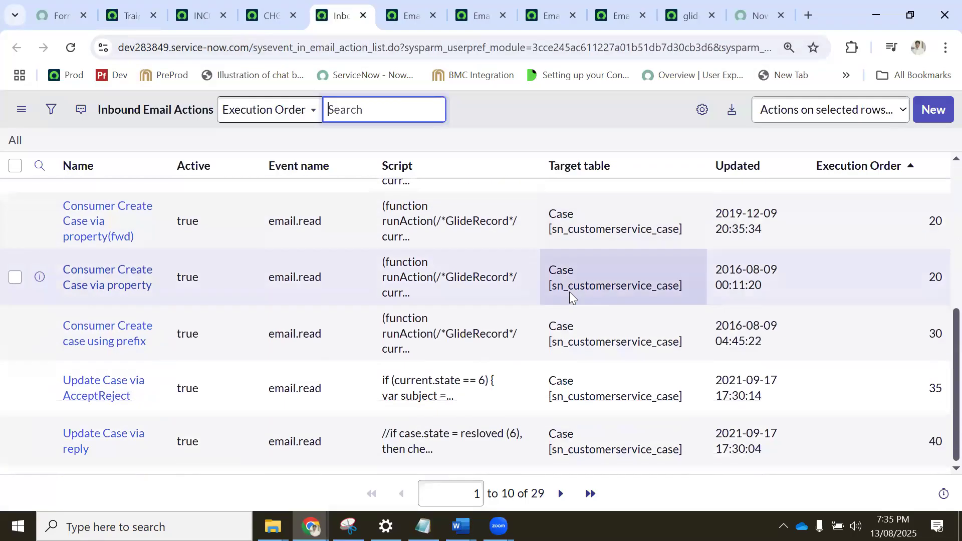
pyautogui.scroll(6, 498, 195)
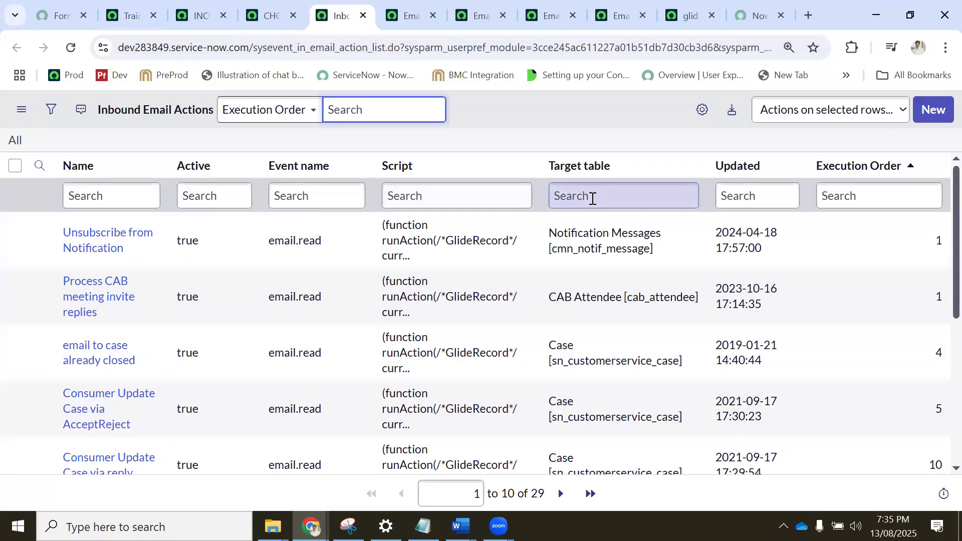
pyautogui.click(593, 198)
pyautogui.write('incident')
pyautogui.press('Return')
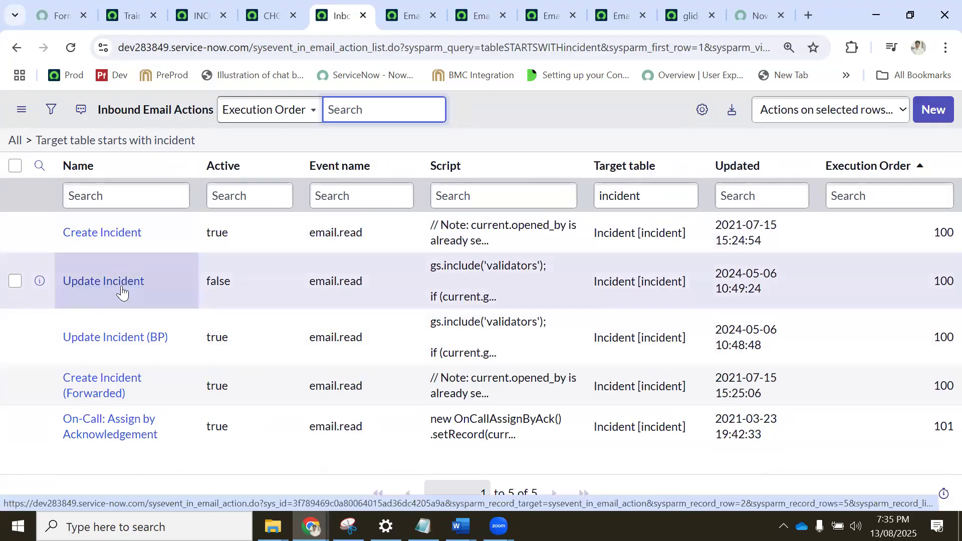
# Check the Active values of the Update Incident and Create Incident (Forwarded) inbound actions.
pyautogui.moveTo(206, 281); pyautogui.dragTo(244, 285)
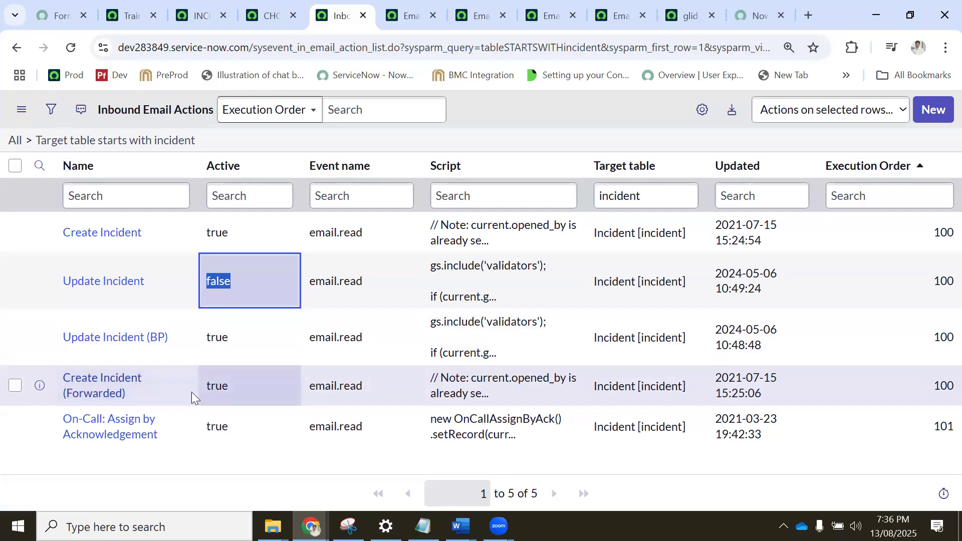
pyautogui.moveTo(200, 386); pyautogui.dragTo(229, 385)
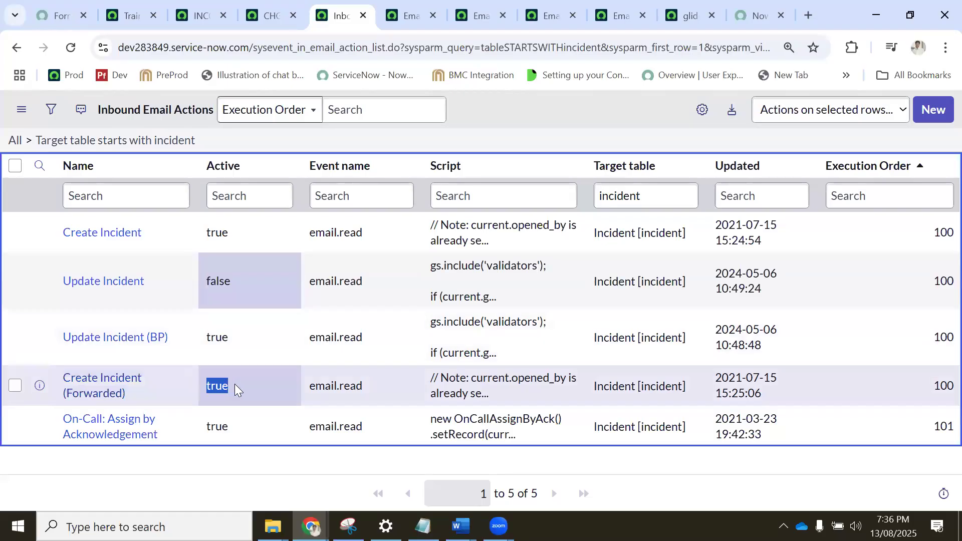
pyautogui.moveTo(235, 385); pyautogui.dragTo(237, 384)
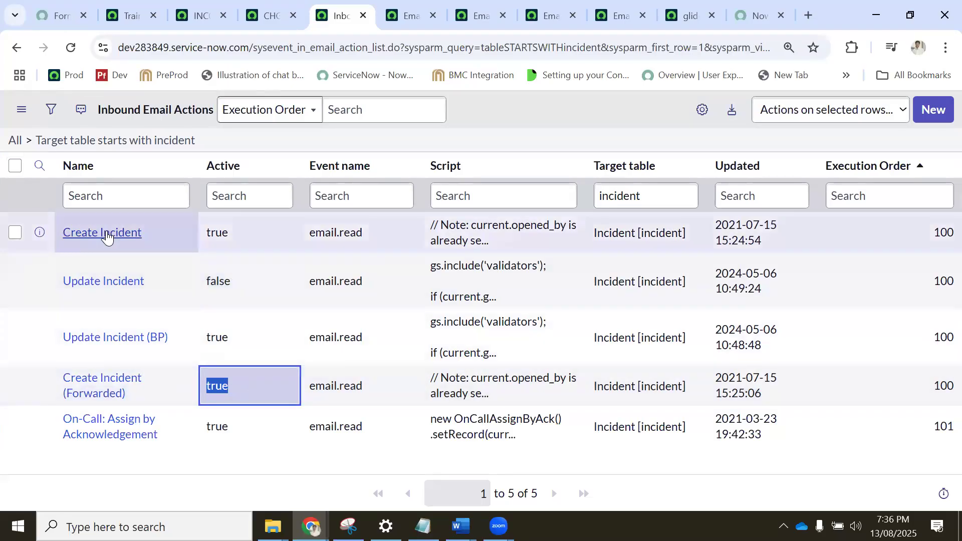
# Open the Create Incident inbound action in a new tab and review its type, execution order, sender and condition settings.
pyautogui.middleClick(108, 239)
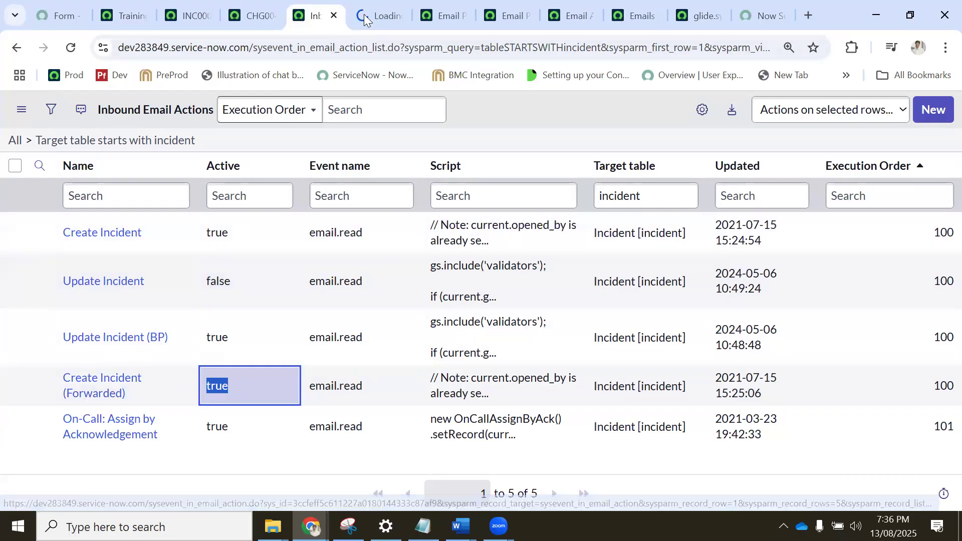
pyautogui.click(364, 19)
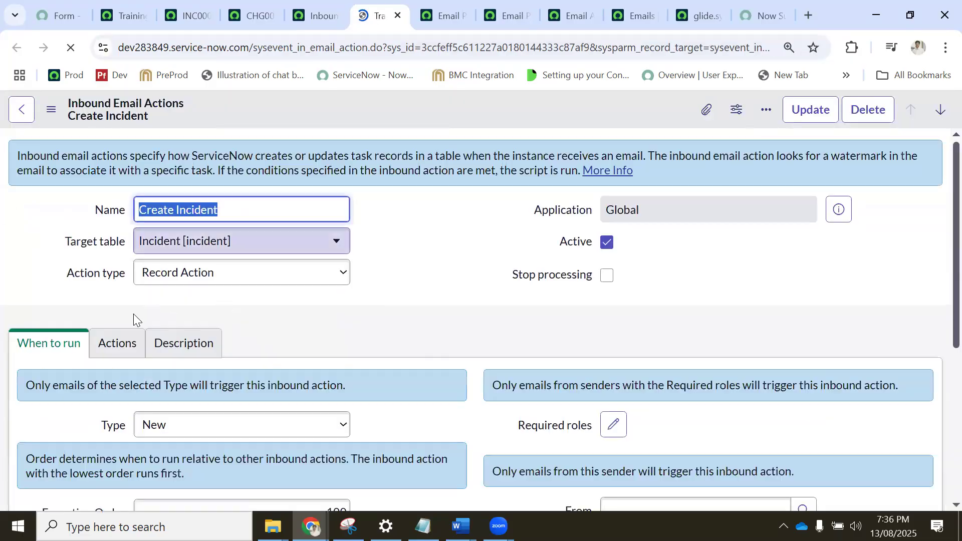
pyautogui.scroll(-1, 177, 320)
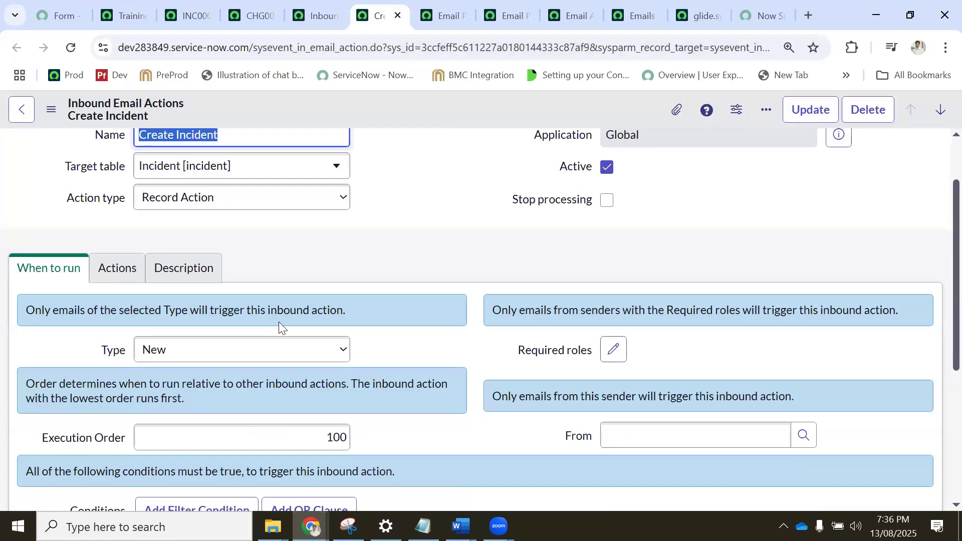
pyautogui.scroll(-3, 108, 297)
pyautogui.scroll(-2, 210, 345)
pyautogui.scroll(5, 208, 344)
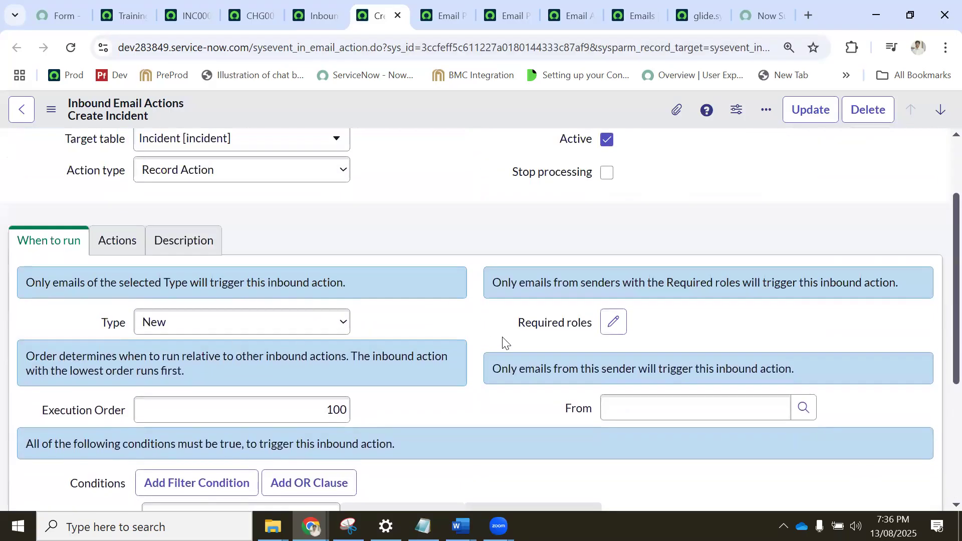
pyautogui.scroll(-1, 617, 374)
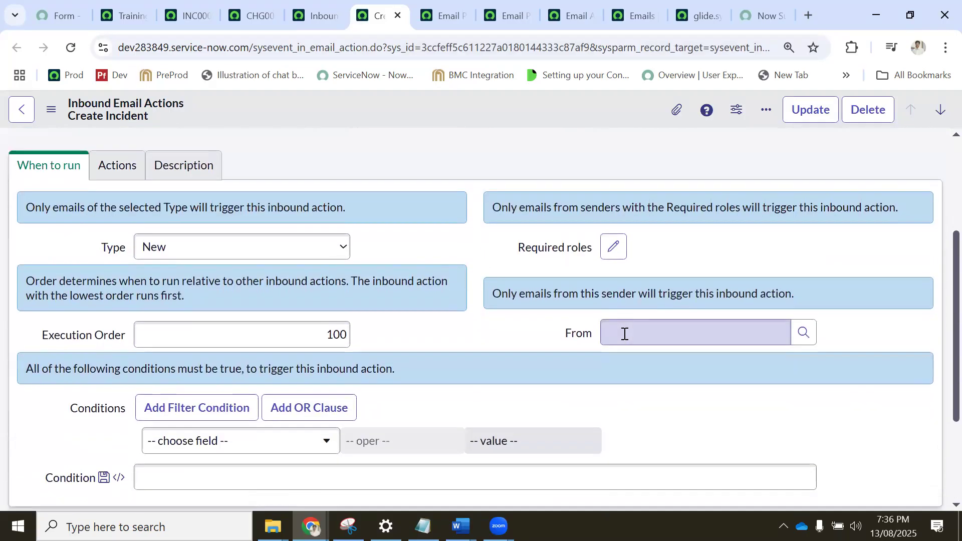
pyautogui.click(626, 333)
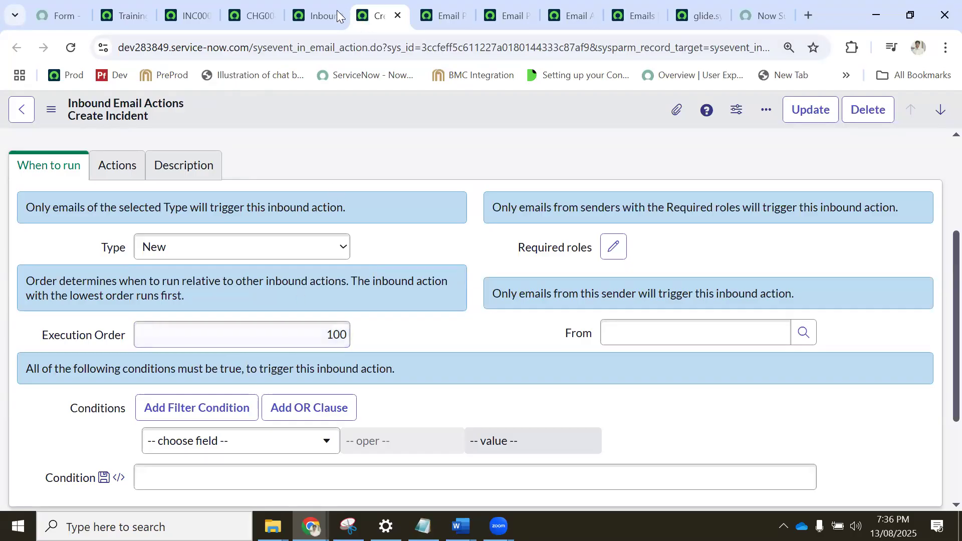
# Recheck the incident inbound actions list, and examine the Create Incident form's target table, action type and When to run settings.
pyautogui.click(311, 17)
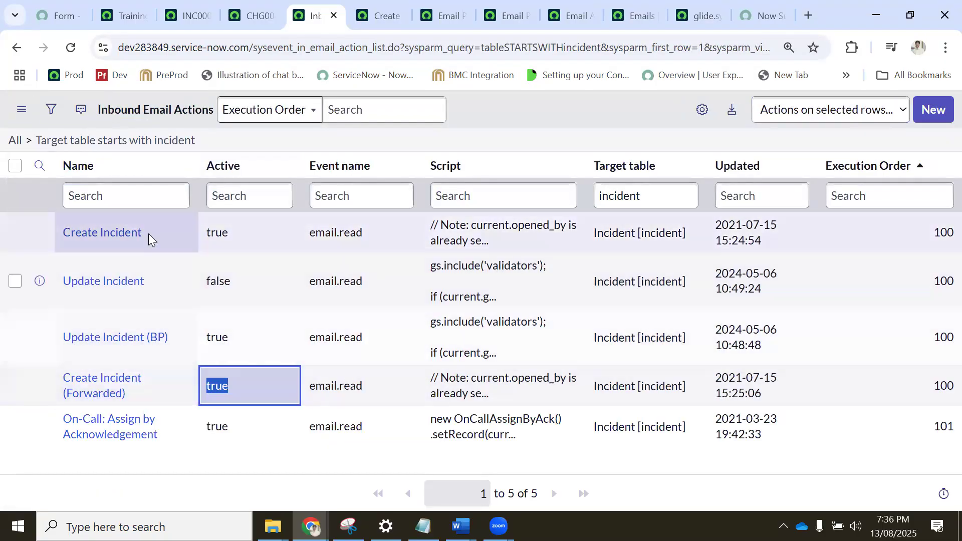
pyautogui.click(371, 18)
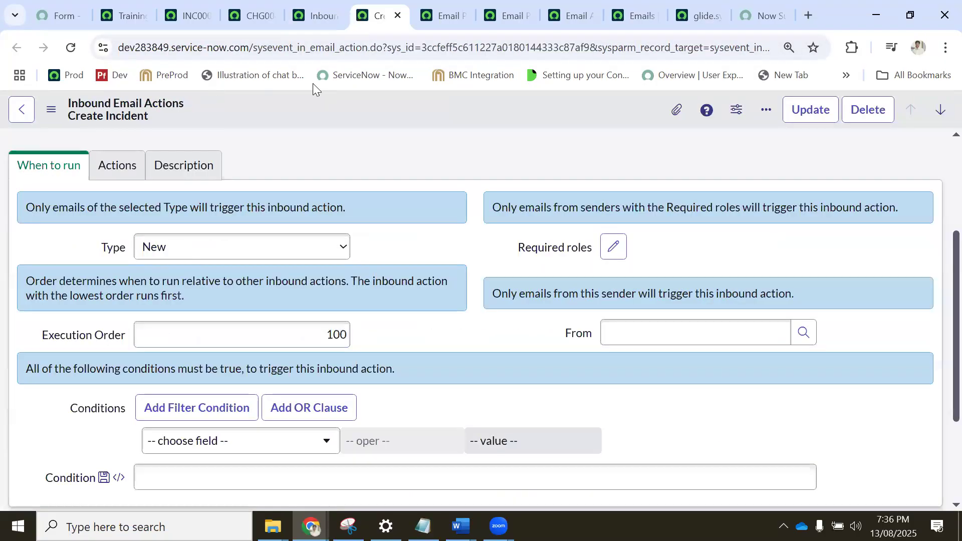
pyautogui.scroll(3, 140, 194)
pyautogui.scroll(-3, 249, 322)
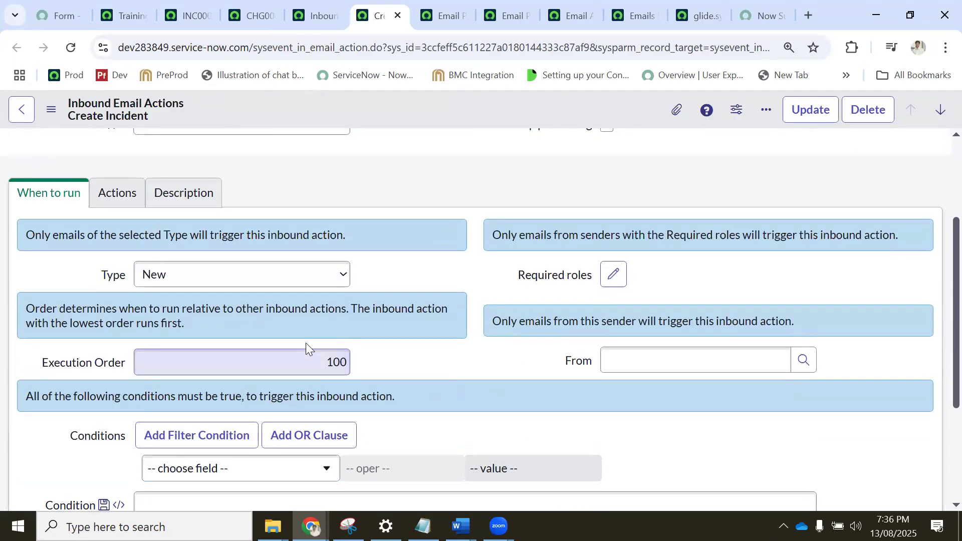
pyautogui.scroll(3, 305, 351)
pyautogui.scroll(-1, 303, 351)
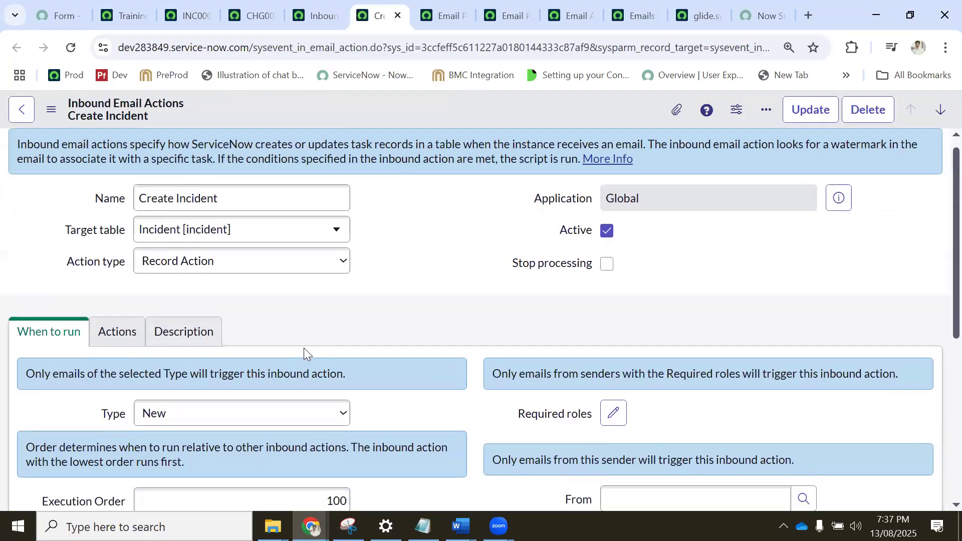
pyautogui.scroll(-3, 296, 382)
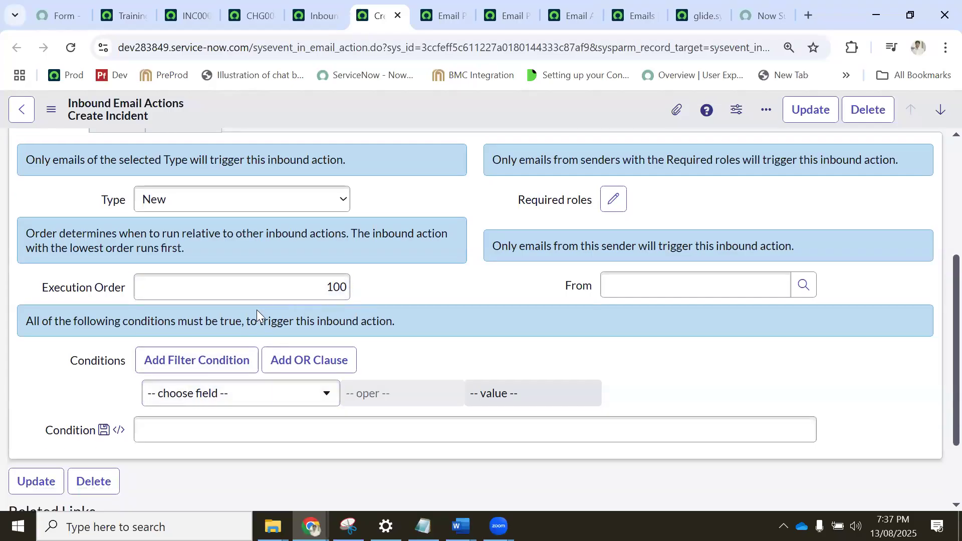
pyautogui.scroll(4, 257, 310)
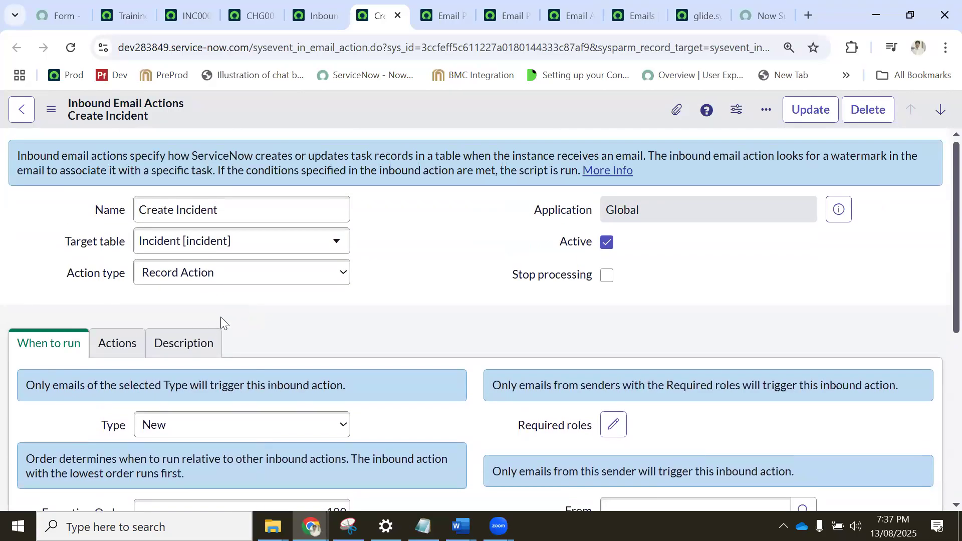
pyautogui.scroll(-4, 221, 317)
pyautogui.scroll(4, 220, 317)
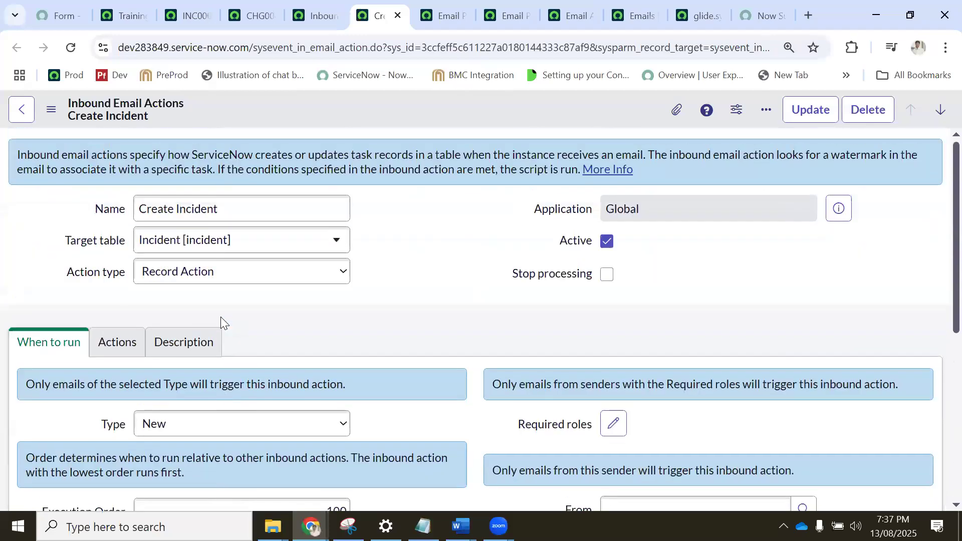
# Go through the open email tabs to the Emails list and open the Restocking Request For Fujitsu 1TB Hybrid Solid State Drive email.
pyautogui.click(429, 19)
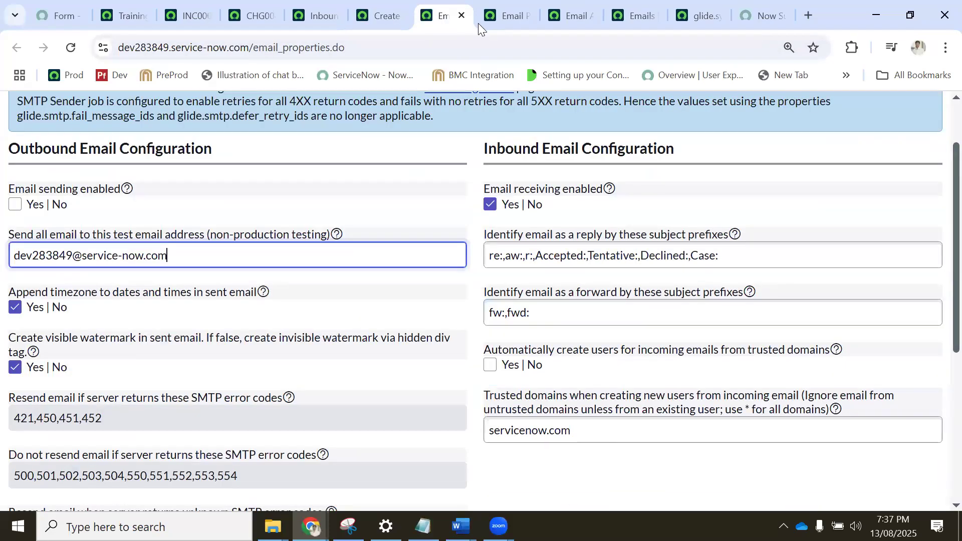
pyautogui.click(506, 19)
pyautogui.click(565, 17)
pyautogui.click(613, 19)
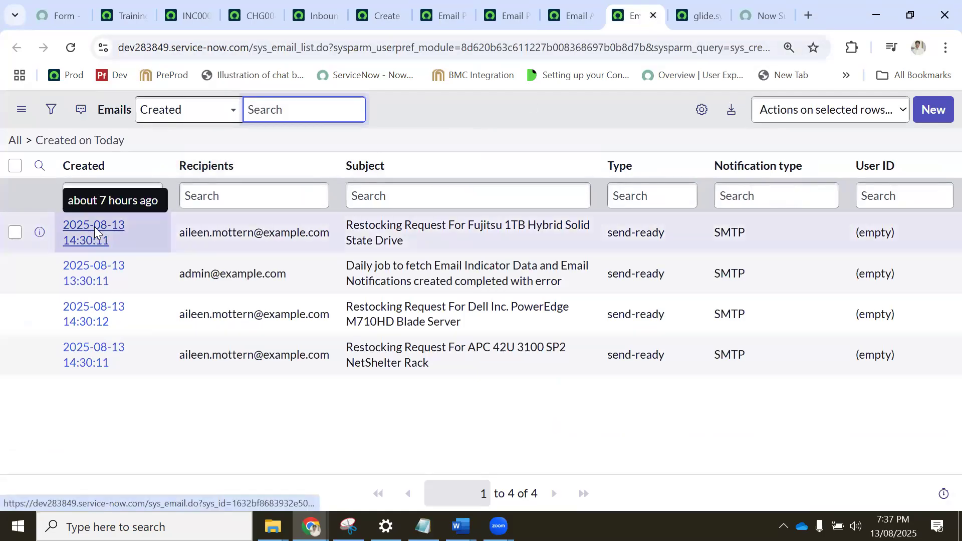
pyautogui.keyDown('ctrl'); pyautogui.click(96, 233); pyautogui.keyUp('ctrl')
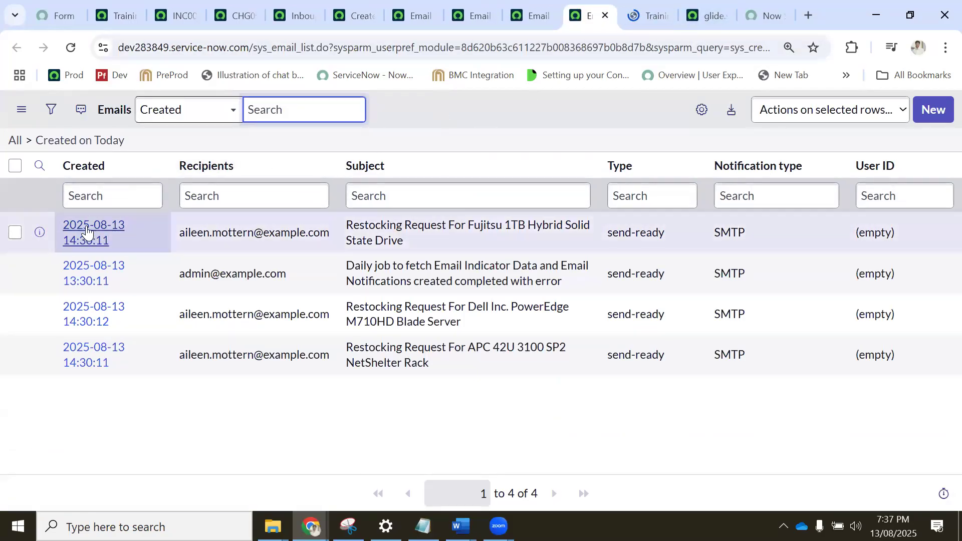
pyautogui.click(644, 17)
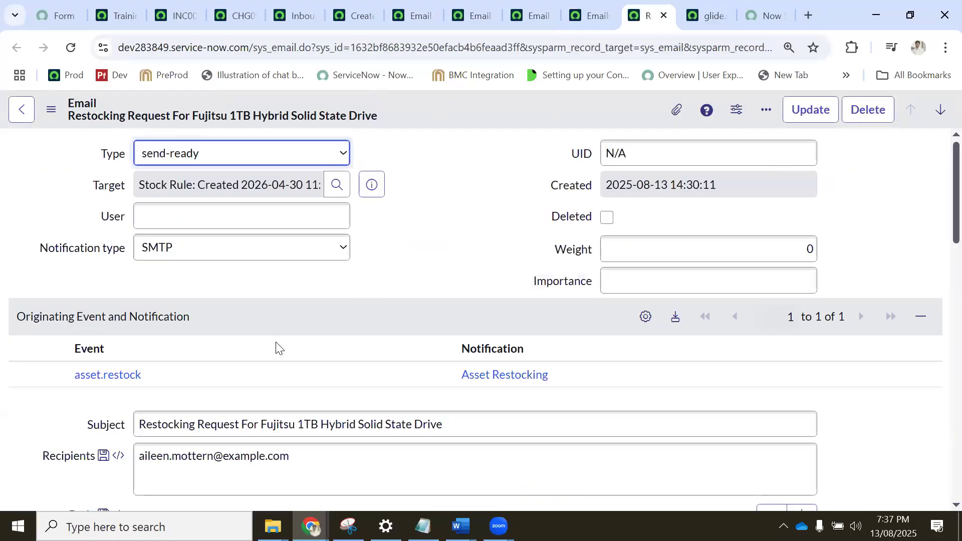
# Read the Asset Restocking notification message in the email's log, and return to the Inbound Email Actions list.
pyautogui.scroll(-20, 261, 371)
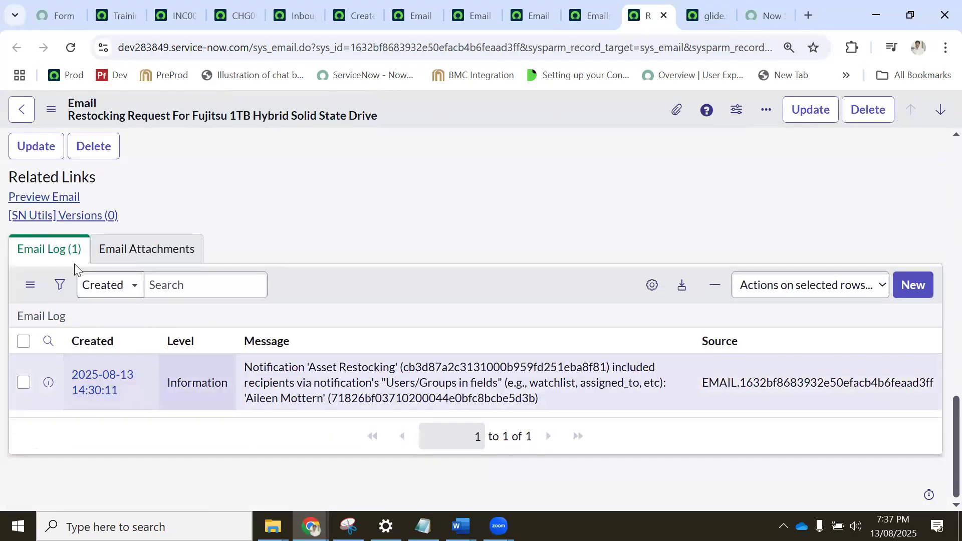
pyautogui.moveTo(310, 369); pyautogui.dragTo(386, 366)
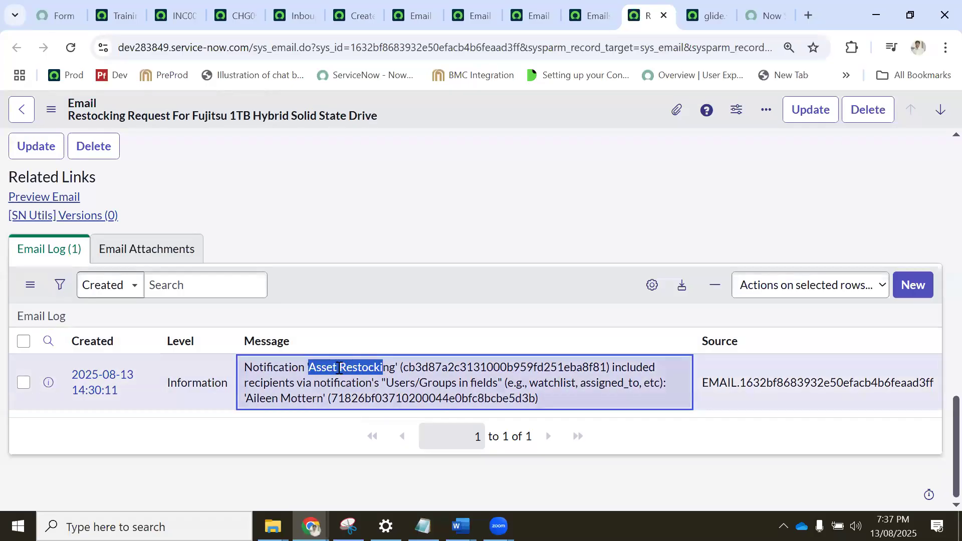
pyautogui.click(293, 15)
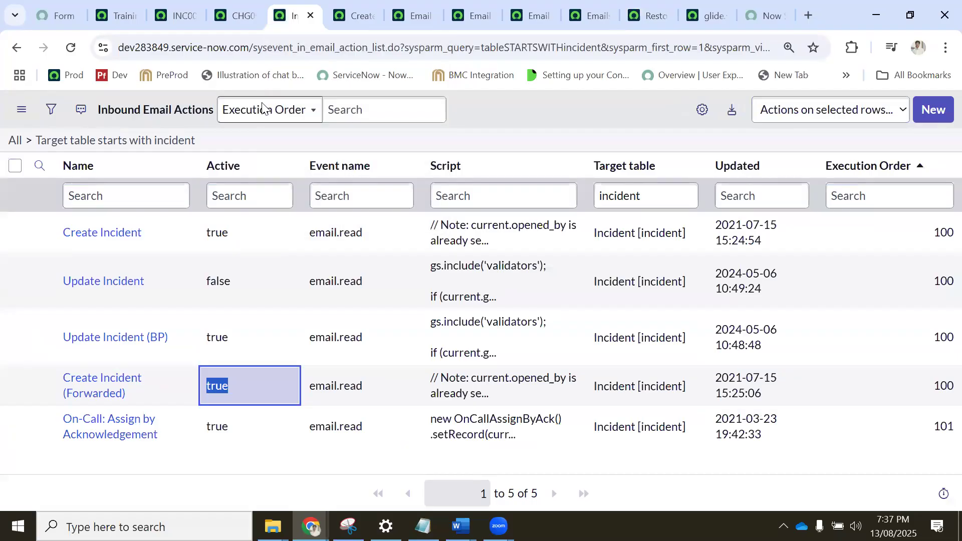
# Go back to the Restocking Request For Fujitsu 1TB Hybrid Solid State Drive email and examine its header, recipients and email log.
pyautogui.click(592, 16)
pyautogui.hotkey('ctrl', 'Tab')
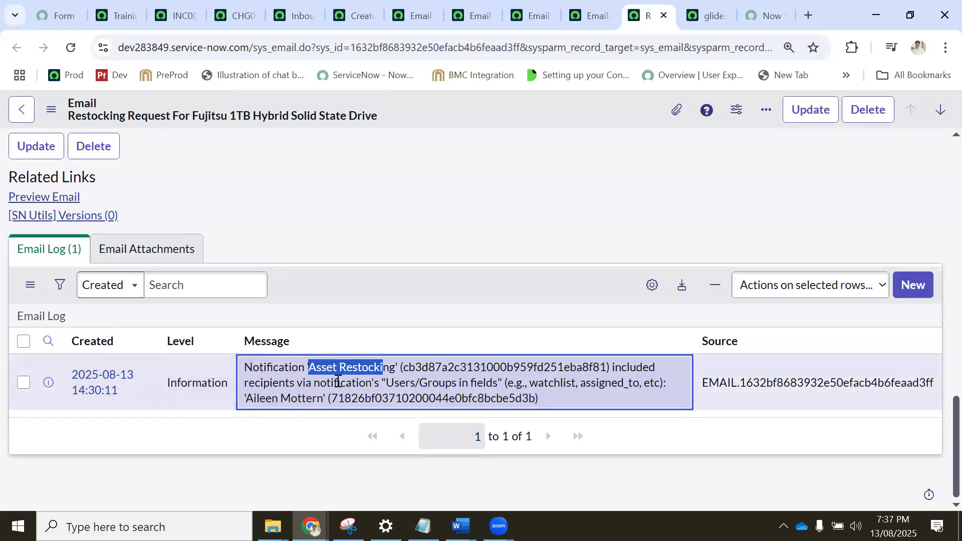
pyautogui.scroll(15, 335, 384)
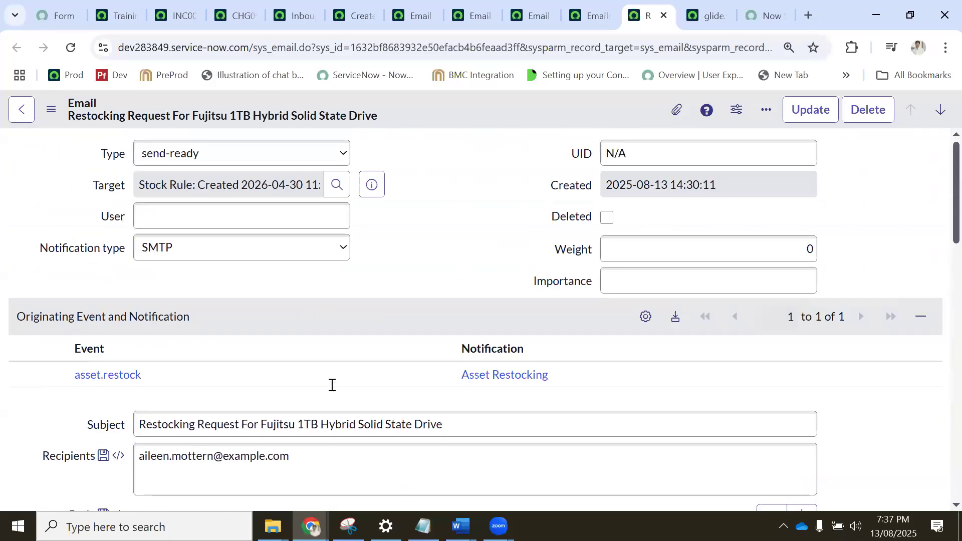
pyautogui.scroll(-15, 332, 385)
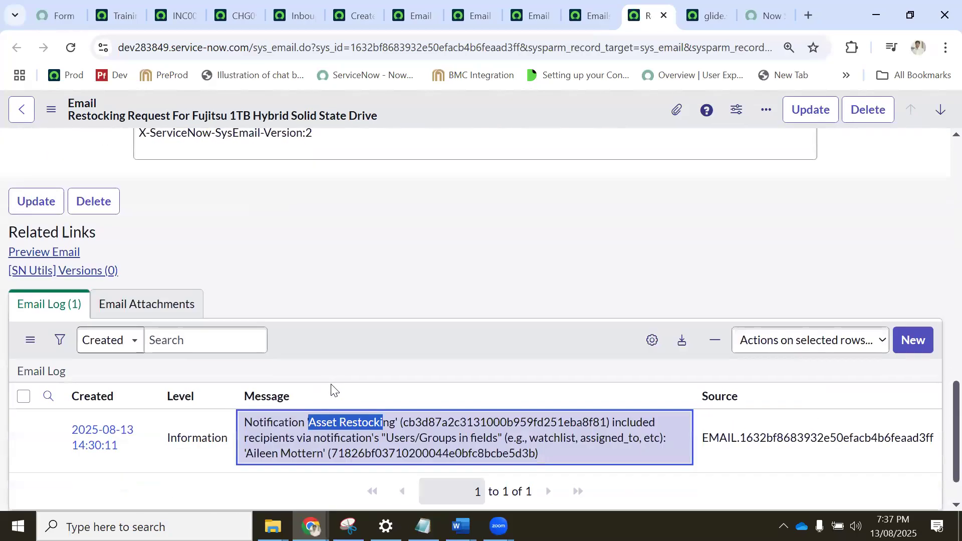
pyautogui.scroll(-1, 331, 390)
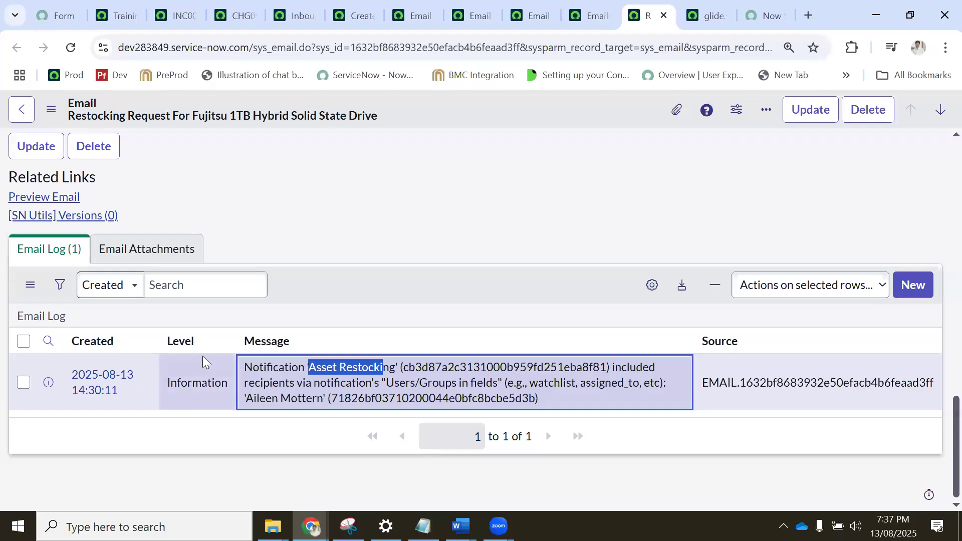
pyautogui.scroll(10, 217, 351)
pyautogui.scroll(5, 219, 355)
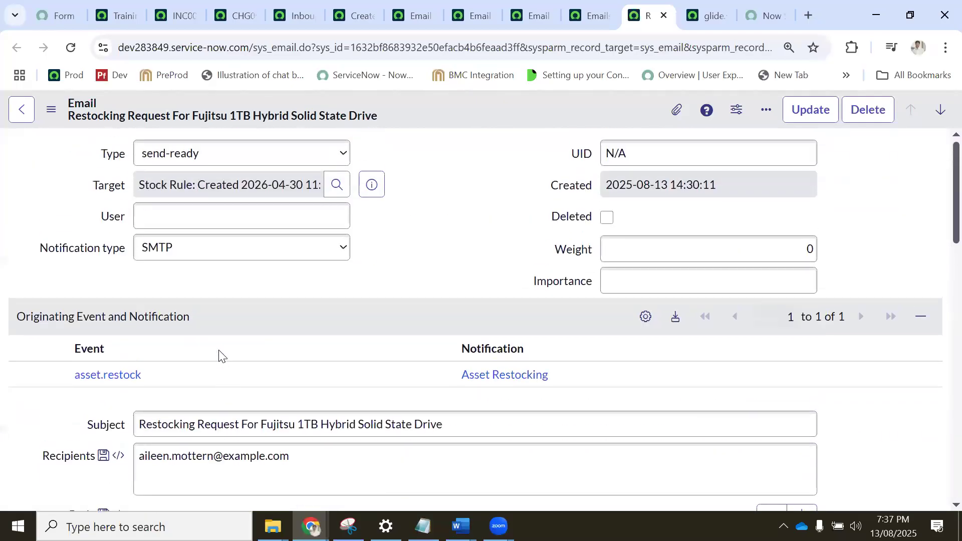
# Go past the change request to the Inbound Email Actions list and highlight the incident filter on the target table.
pyautogui.click(242, 11)
pyautogui.click(182, 14)
pyautogui.click(225, 14)
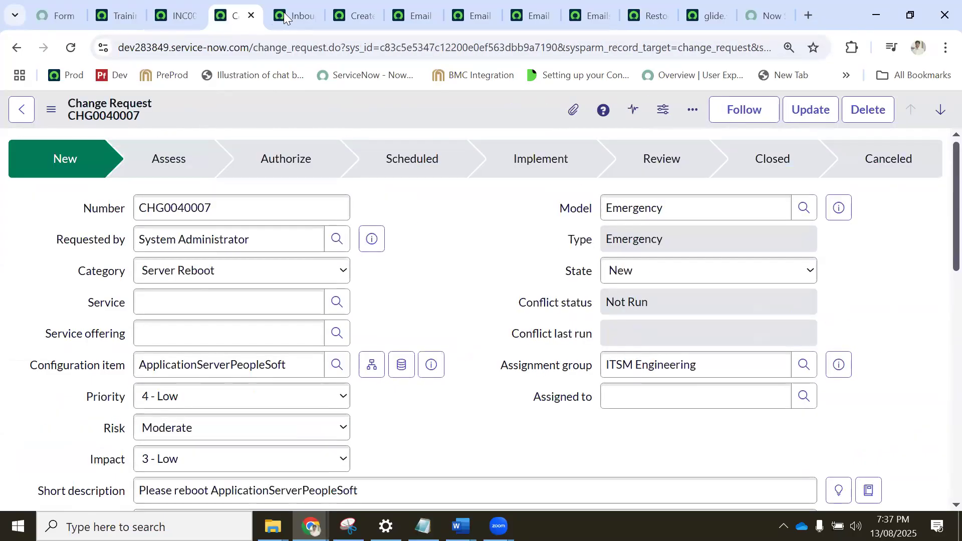
pyautogui.click(284, 13)
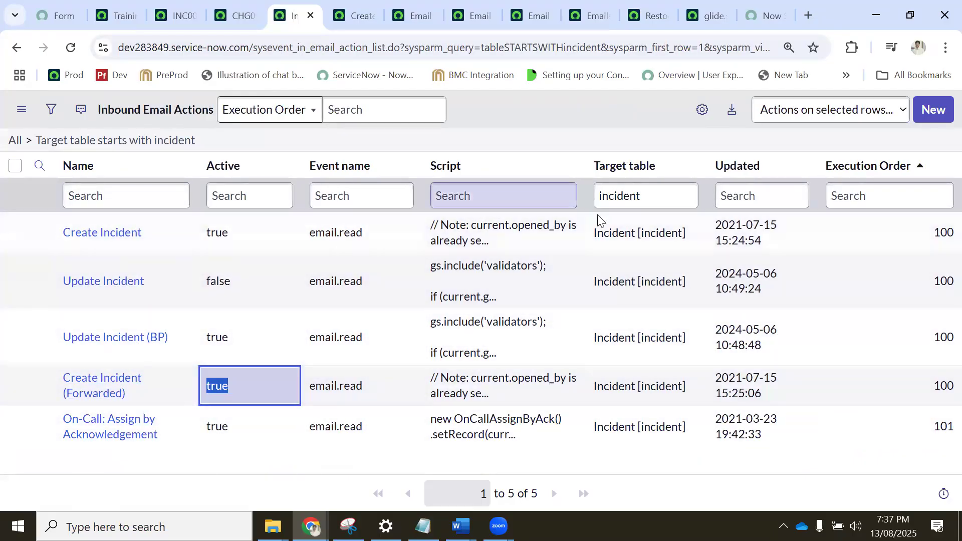
pyautogui.doubleClick(632, 195)
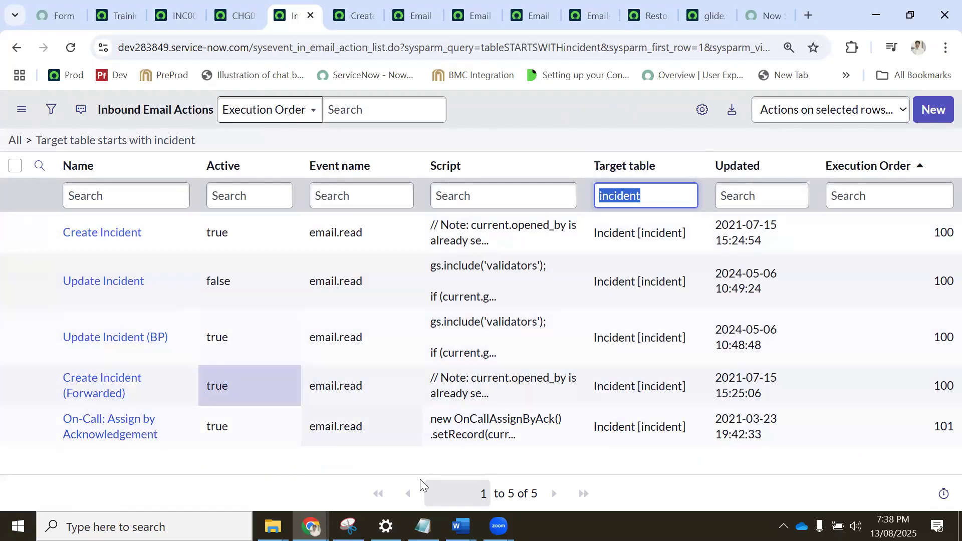
# Switch to Notepad, close the SOC JIra Integration script and open a new blank document.
pyautogui.hotkey('alt', 'Tab')
pyautogui.click(275, 189)
pyautogui.click(341, 222)
pyautogui.hotkey('ctrl', 'a')
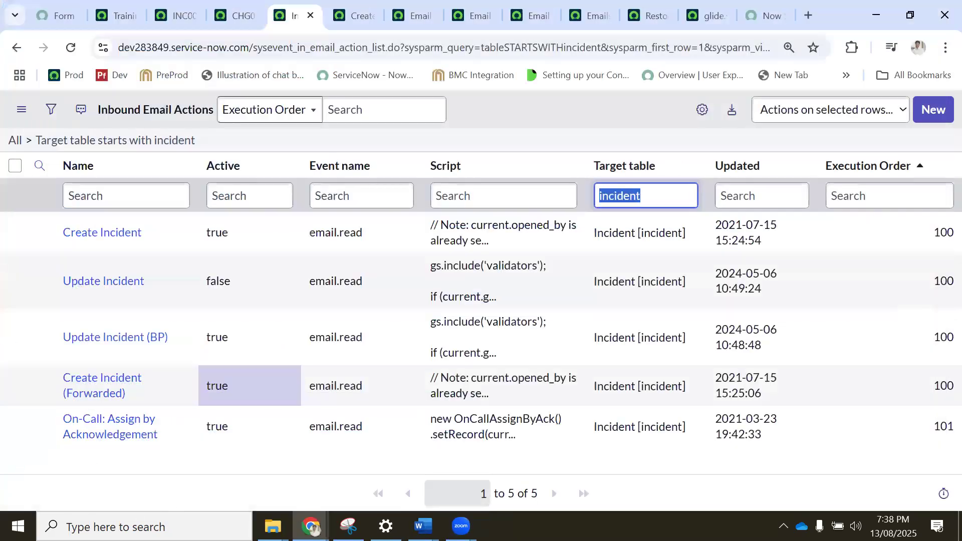
pyautogui.click(146, 526)
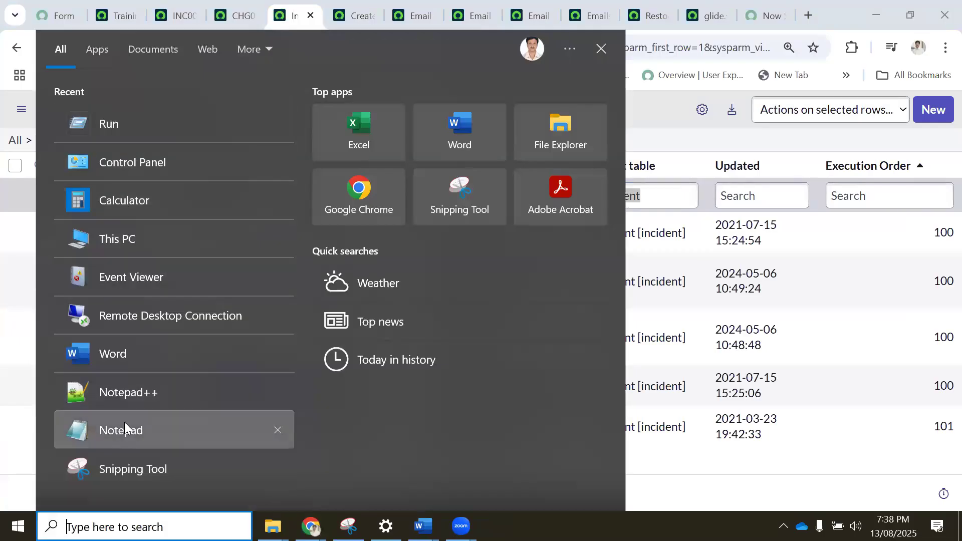
pyautogui.click(124, 426)
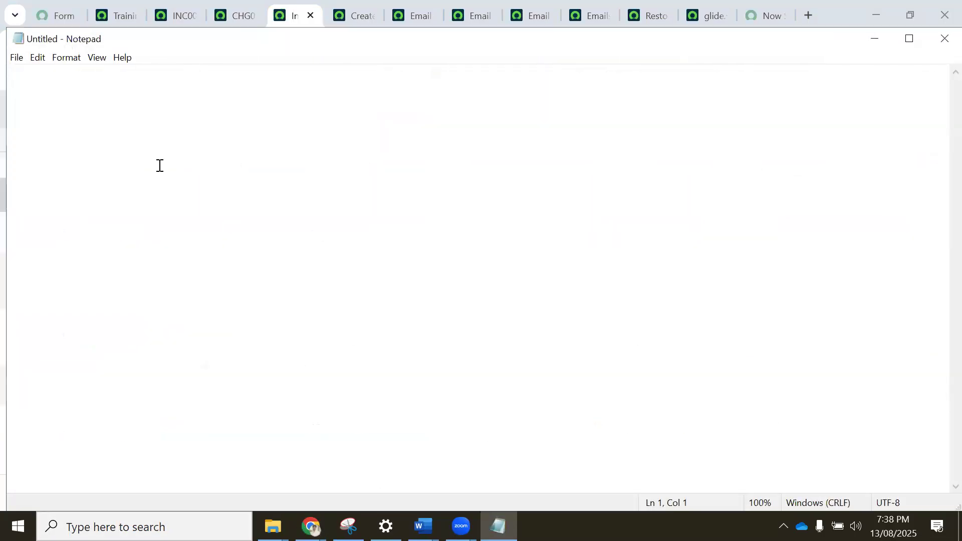
# Write the notes "While sending" and "Created ticket" on separate lines with a blank line between them.
pyautogui.write('While ')
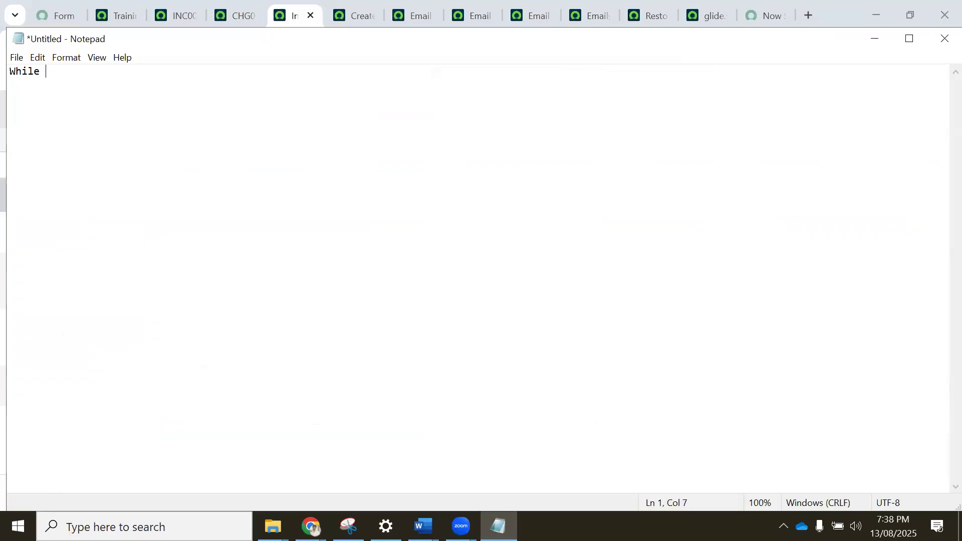
pyautogui.write('sending')
pyautogui.press('Return')
pyautogui.write('Created ticket')
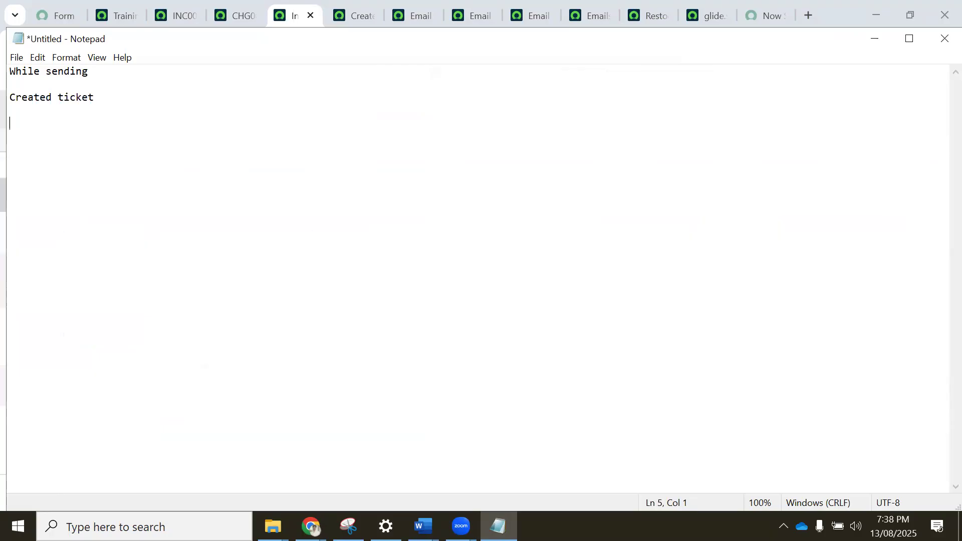
pyautogui.write('Replying')
pyautogui.write(' it ')
pyautogui.write('n')
# Add the note "Replying it has to update ticket" below "Created ticket", followed by blank lines.
pyautogui.press('BackSpace')
pyautogui.press('BackSpace')
pyautogui.press('BackSpace')
pyautogui.press('BackSpace')
pyautogui.press('BackSpace')
pyautogui.write('it has')
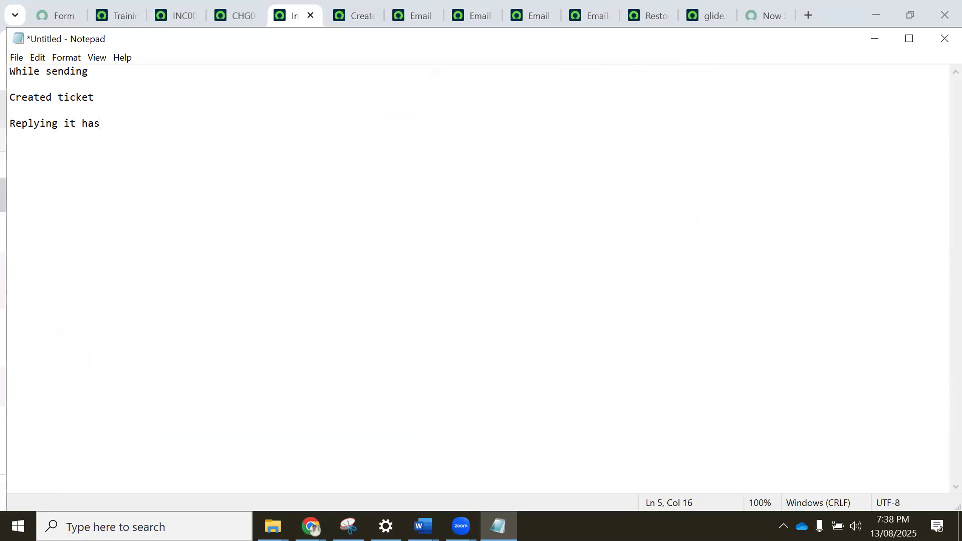
pyautogui.write(' to update ticket')
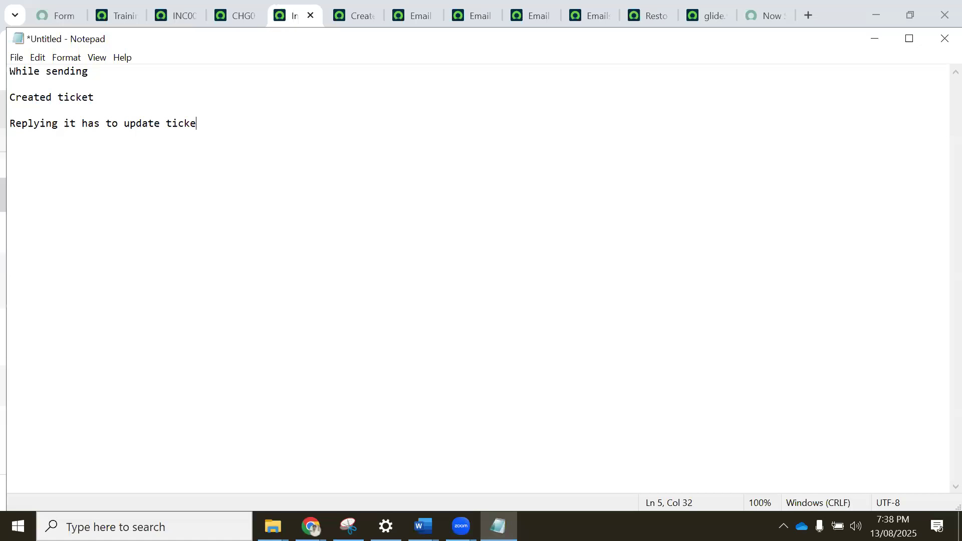
pyautogui.press('Return')
pyautogui.press('Return')
pyautogui.press('Return')
pyautogui.click(145, 526)
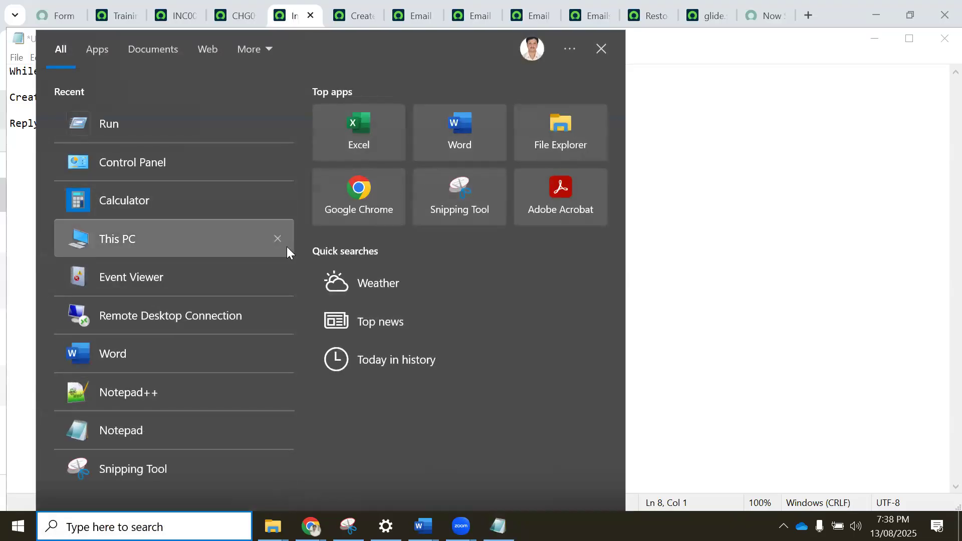
pyautogui.write('e')
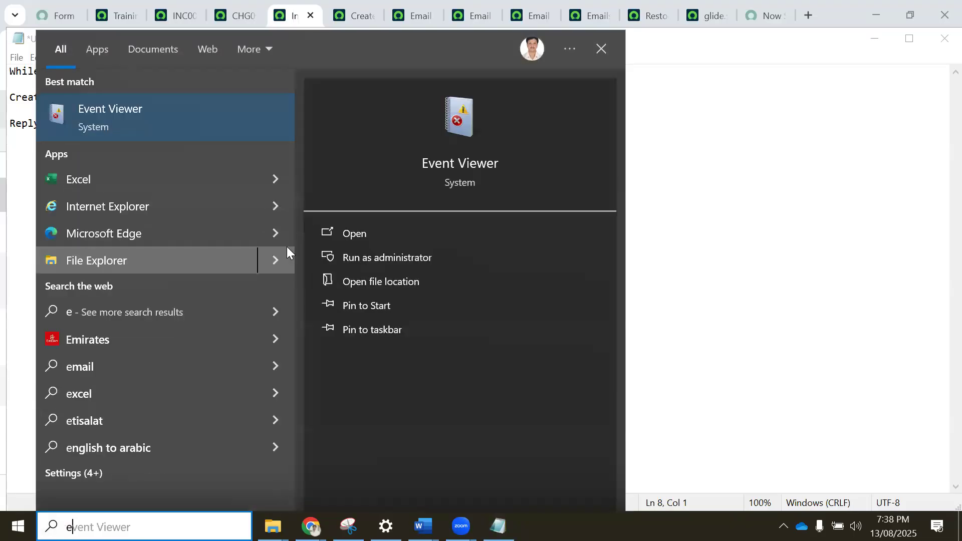
pyautogui.click(736, 181)
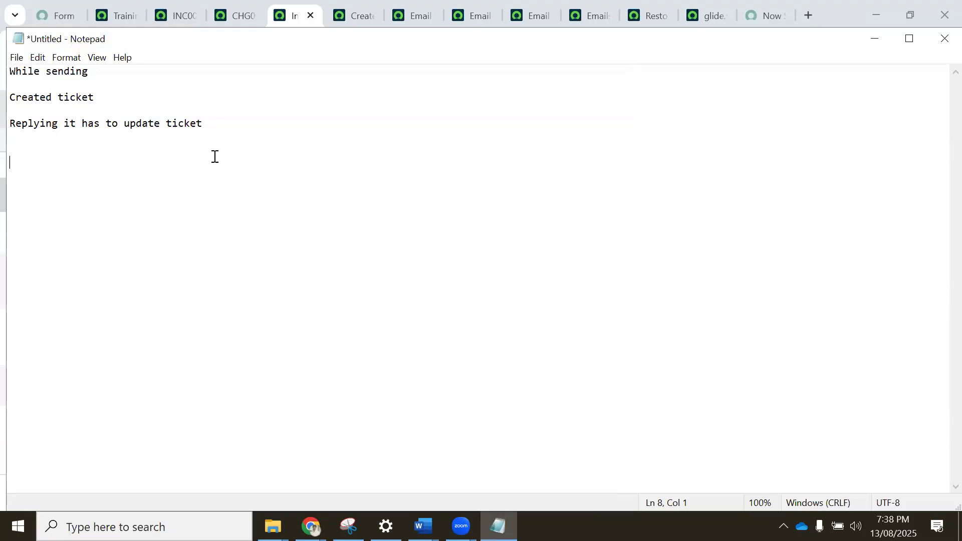
# Highlight the replying note, and start a new line below it reading "I would to Pending call".
pyautogui.click(247, 125)
pyautogui.keyDown('shift'); pyautogui.click(12, 123); pyautogui.keyUp('shift')
pyautogui.keyDown('shift'); pyautogui.click(10, 124); pyautogui.keyUp('shift')
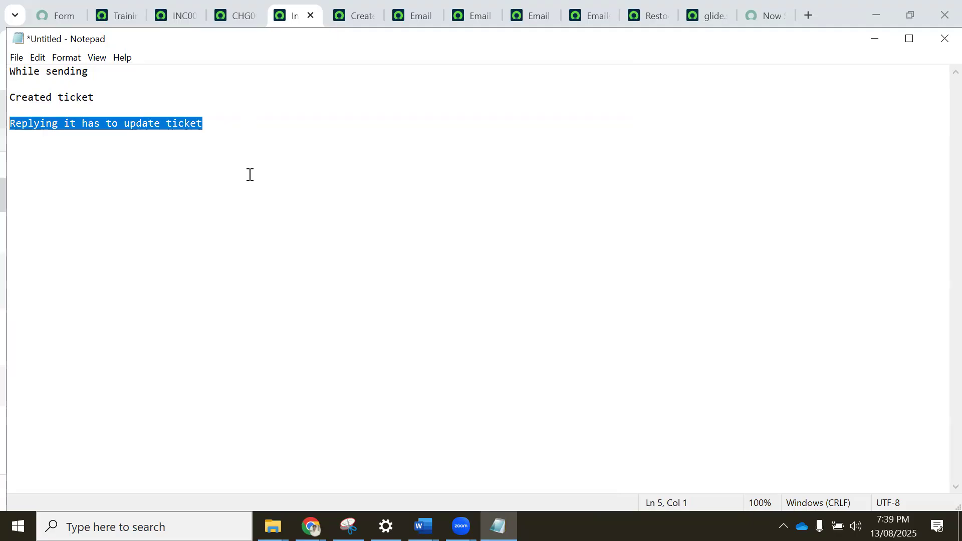
pyautogui.click(242, 126)
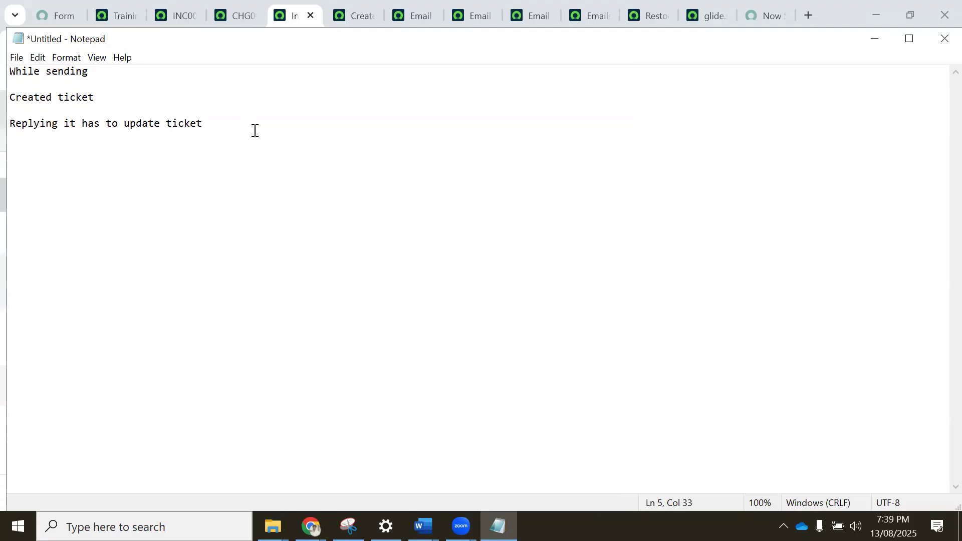
pyautogui.press('Return')
pyautogui.press('Return')
pyautogui.write('I wneed')
pyautogui.press('BackSpace')
pyautogui.press('BackSpace')
pyautogui.press('BackSpace')
pyautogui.press('BackSpace')
pyautogui.press('BackSpace')
pyautogui.write('ould ')
pyautogui.write('to ')
pyautogui.write('re')
pyautogui.press('BackSpace')
pyautogui.press('BackSpace')
pyautogui.write('Pending ca')
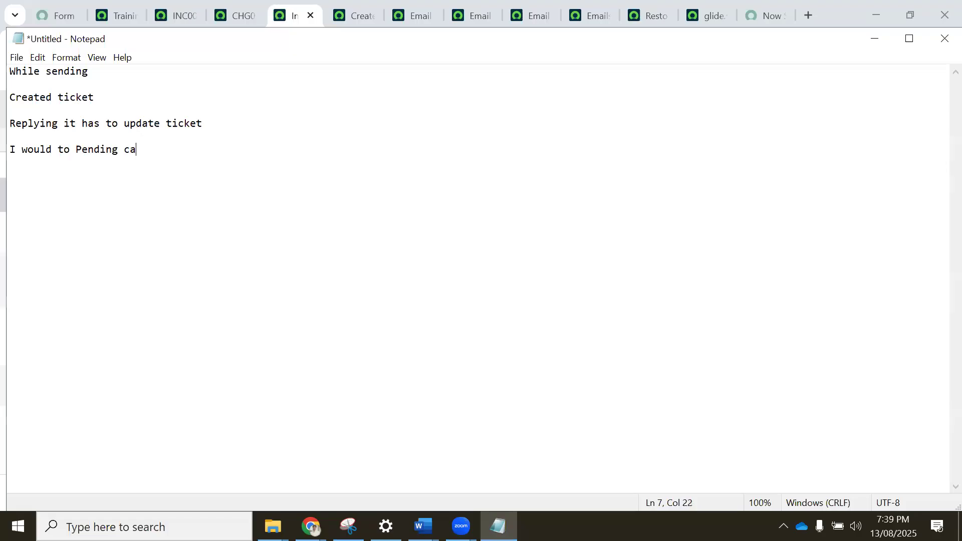
pyautogui.write('ll send to user')
# Extend the pending call line with "sent to user and replying this my user id pls fix my issue".
pyautogui.moveTo(178, 149); pyautogui.dragTo(174, 150)
pyautogui.write('t')
pyautogui.click(284, 149)
pyautogui.write('and replying this m')
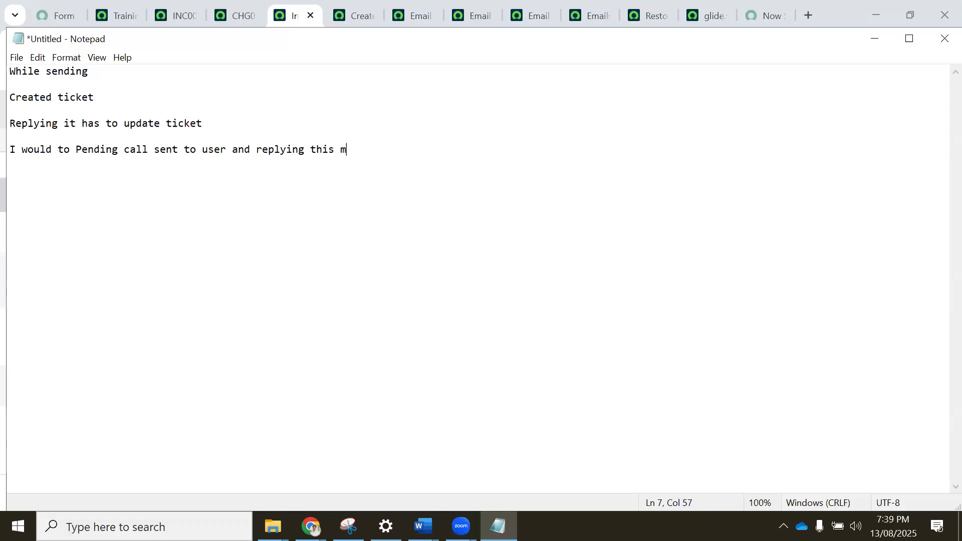
pyautogui.write('y user id pls fix my issue')
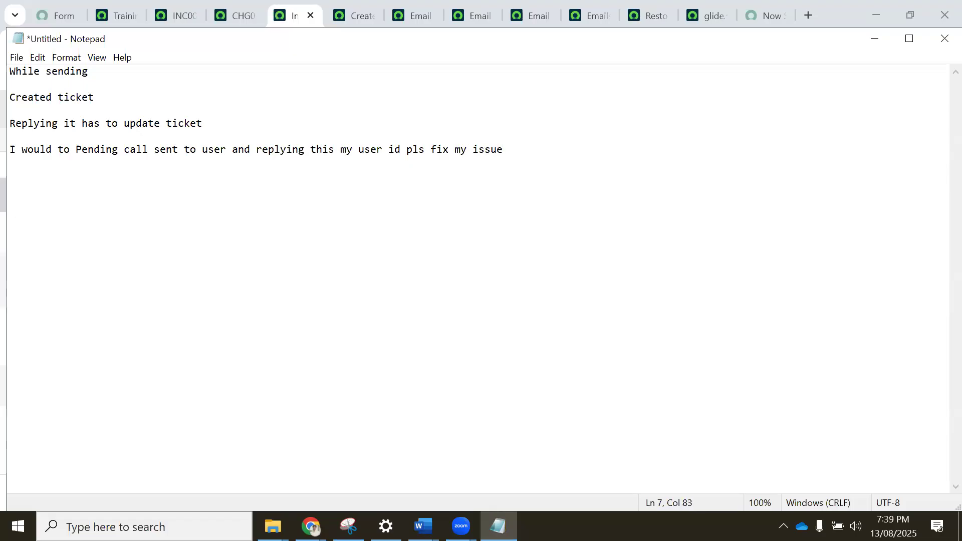
# Add the note "Reopen Onhold he ask to inprogress" below the pending call line.
pyautogui.click(222, 123)
pyautogui.press('Return')
pyautogui.press('Return')
pyautogui.write('Reop')
pyautogui.press('BackSpace')
pyautogui.write('open Onhold he ask to inprogress')
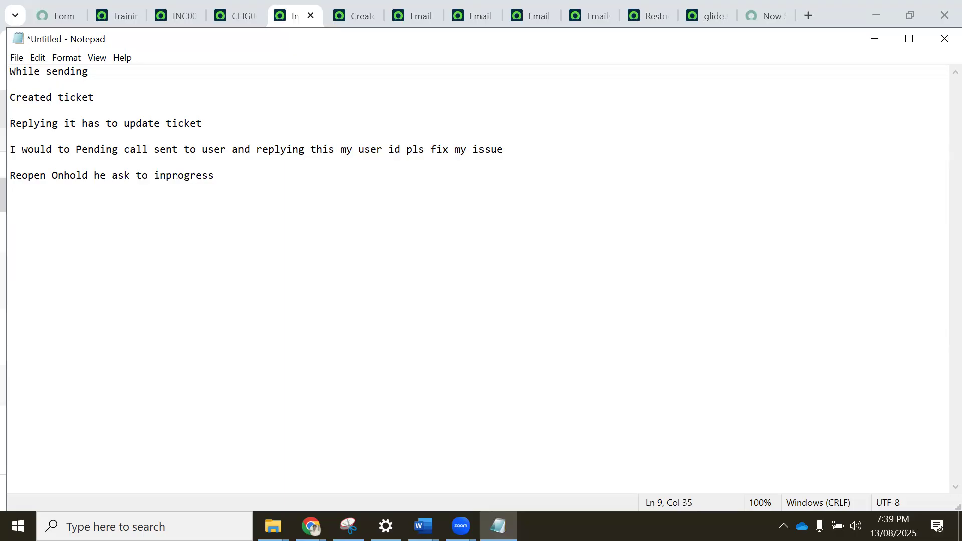
# Highlight all the notes, return to the Create Incident inbound action in Chrome and review its script.
pyautogui.moveTo(221, 182); pyautogui.dragTo(8, 71)
pyautogui.click(356, 16)
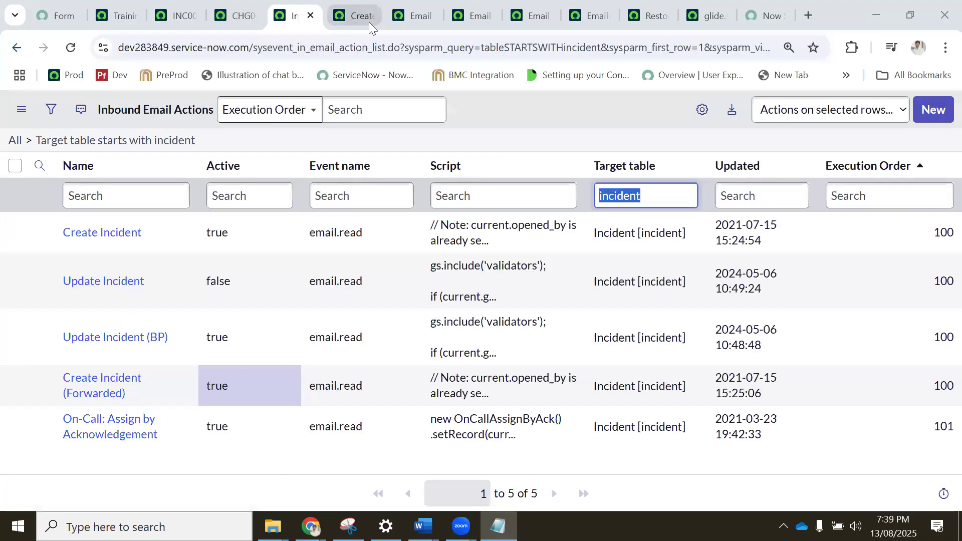
pyautogui.click(123, 351)
pyautogui.scroll(-5, 321, 321)
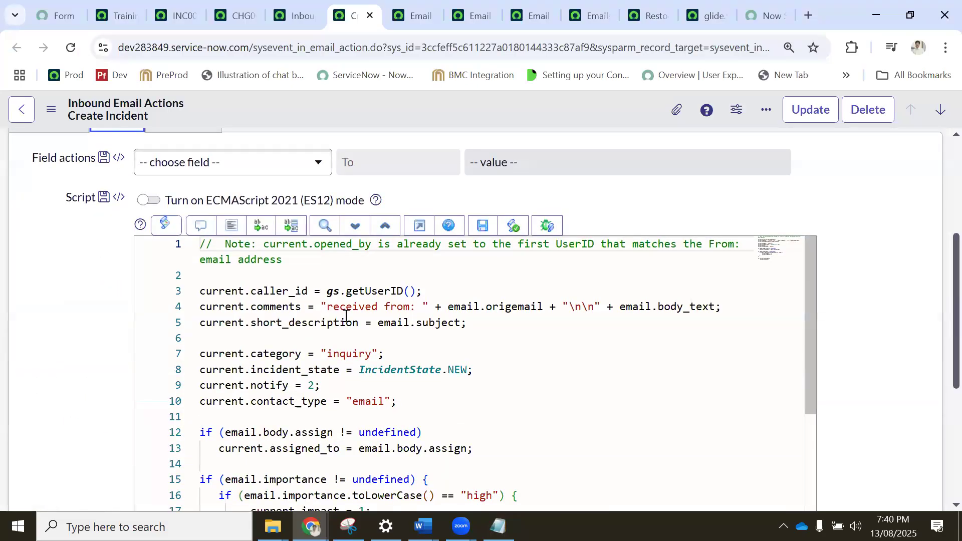
pyautogui.click(439, 350)
pyautogui.scroll(-4, 381, 346)
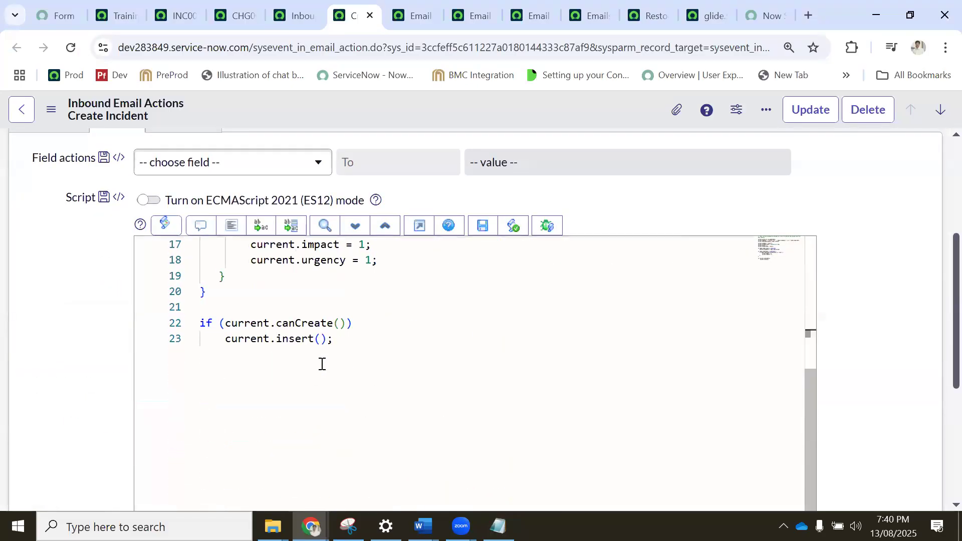
# In the high-importance block of the script, add the line "current.incident_state=2;" below the urgency assignment.
pyautogui.scroll(2, 351, 360)
pyautogui.click(413, 341)
pyautogui.press('Return')
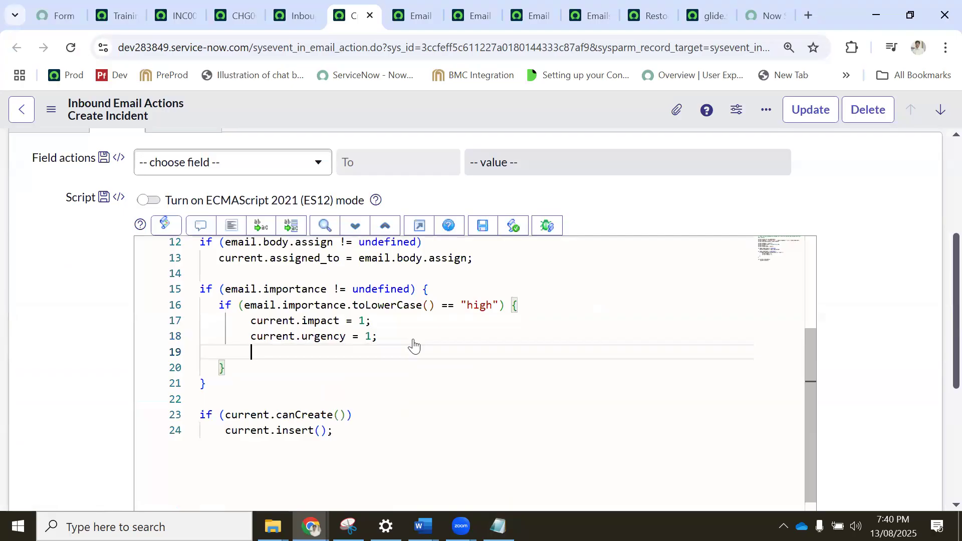
pyautogui.write('currn')
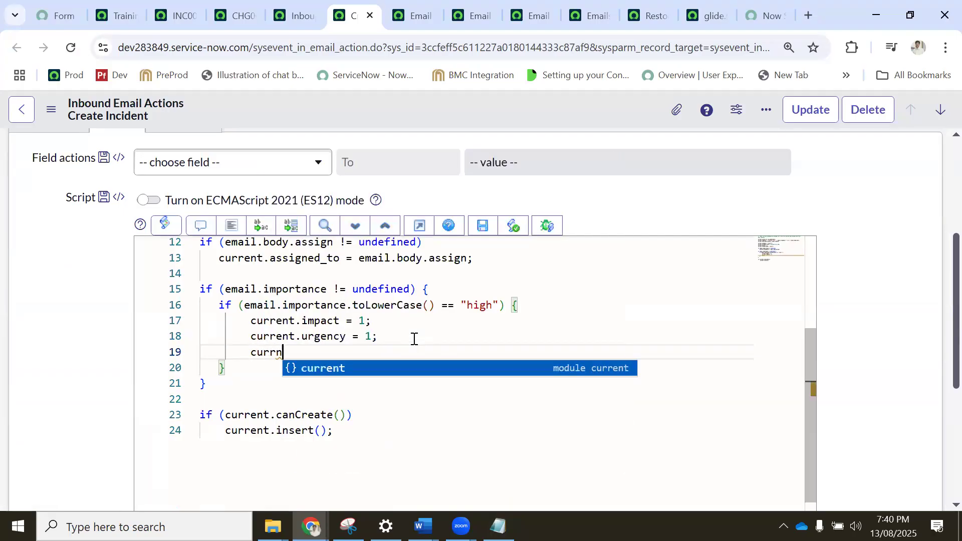
pyautogui.write('et.')
pyautogui.press('BackSpace')
pyautogui.press('BackSpace')
pyautogui.press('BackSpace')
pyautogui.press('BackSpace')
pyautogui.write('ent.stat')
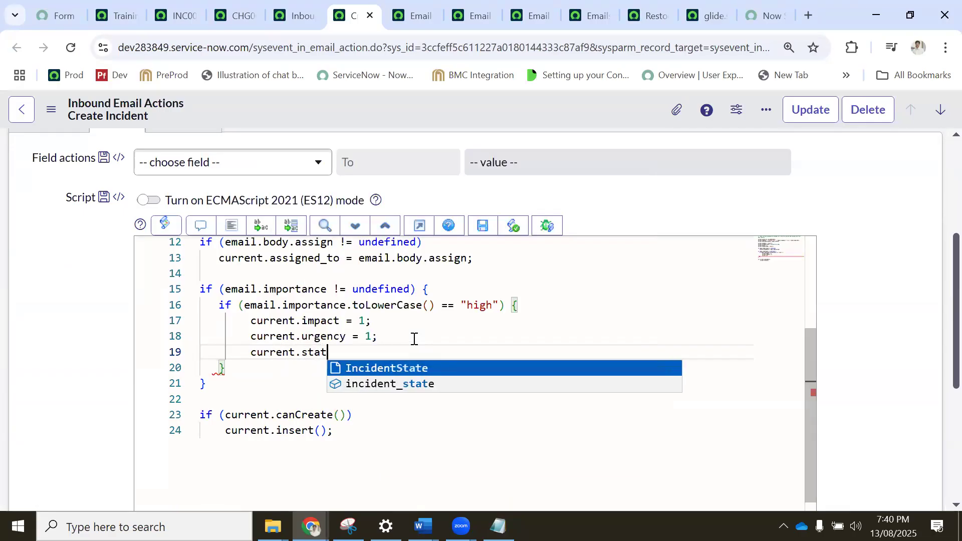
pyautogui.click(378, 384)
pyautogui.write('=2;')
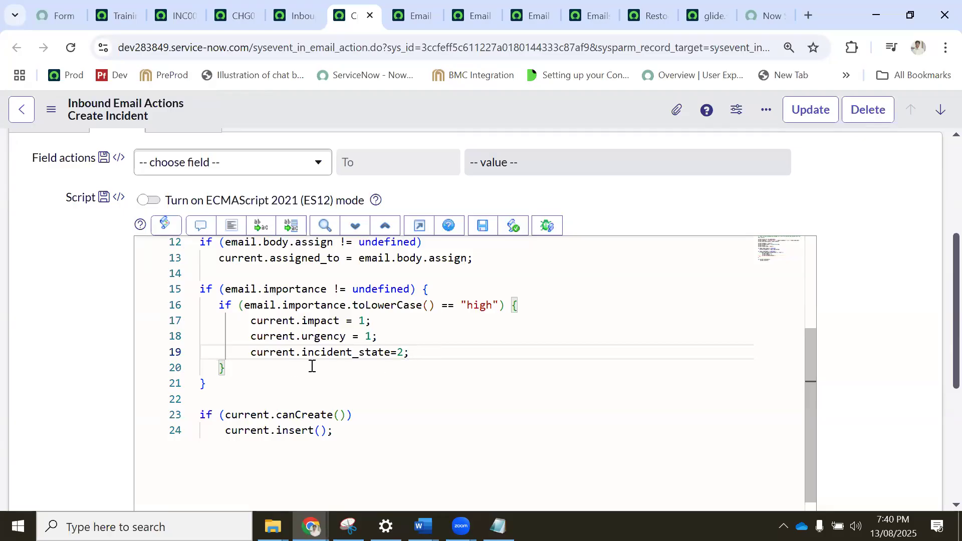
# Add the line "current.IncidentState=2;" directly below the incident_state assignment in the script.
pyautogui.press('Return')
pyautogui.write('current.')
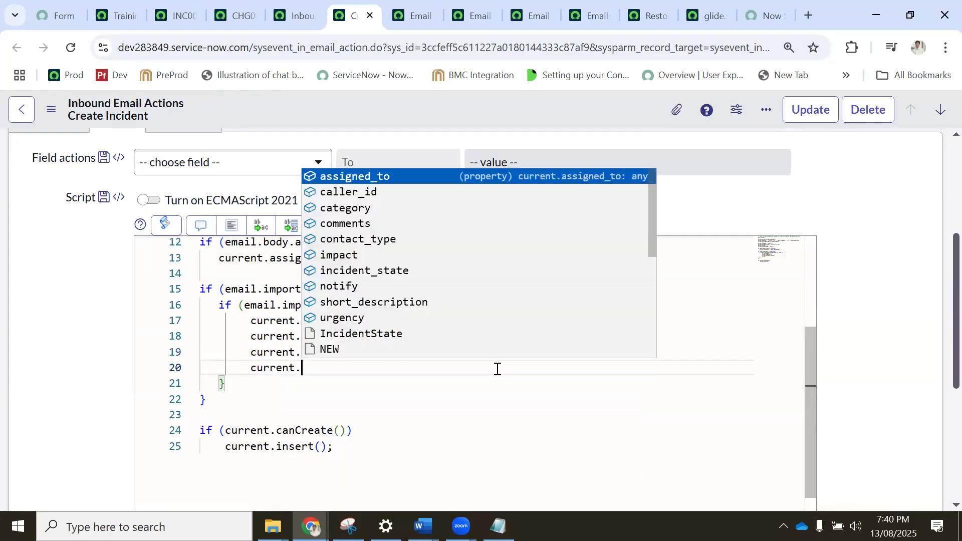
pyautogui.write('stat')
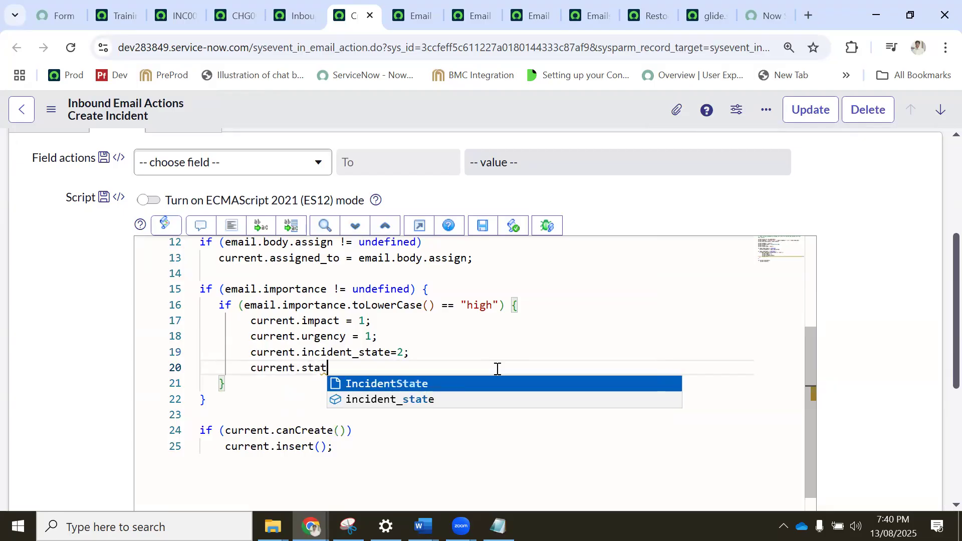
pyautogui.click(396, 384)
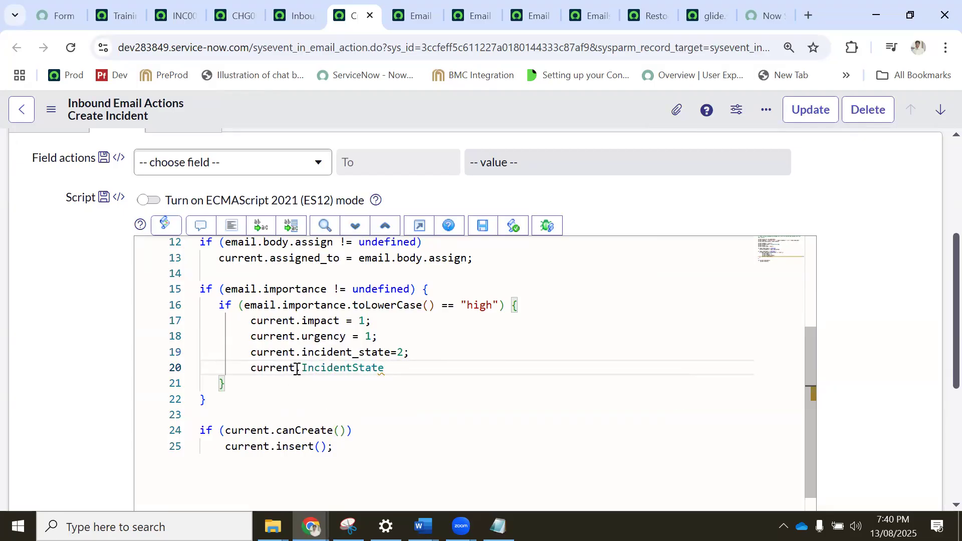
pyautogui.doubleClick(368, 352)
pyautogui.doubleClick(329, 369)
pyautogui.click(396, 369)
pyautogui.write('=2;')
pyautogui.click(392, 325)
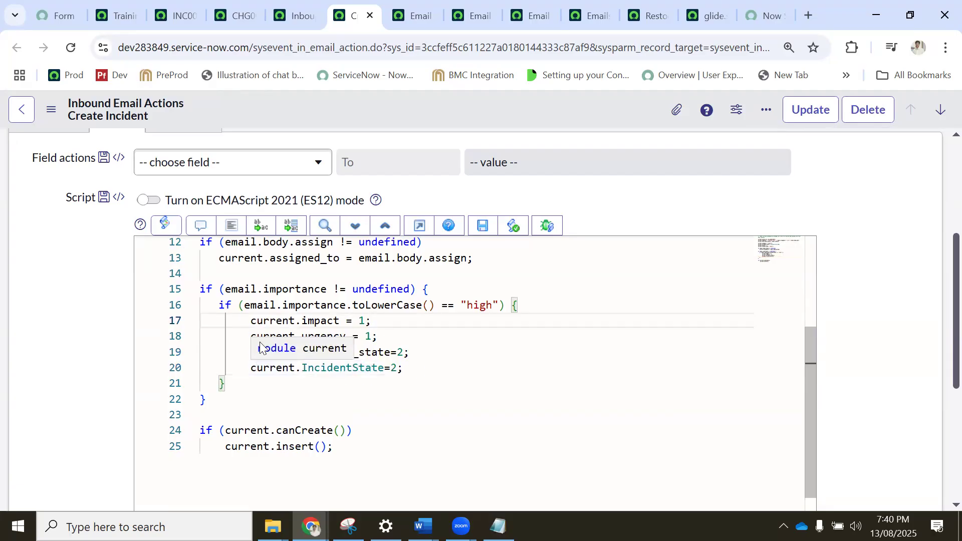
# Review the incident_state and IncidentState assignments in the script's high-importance block.
pyautogui.click(236, 351)
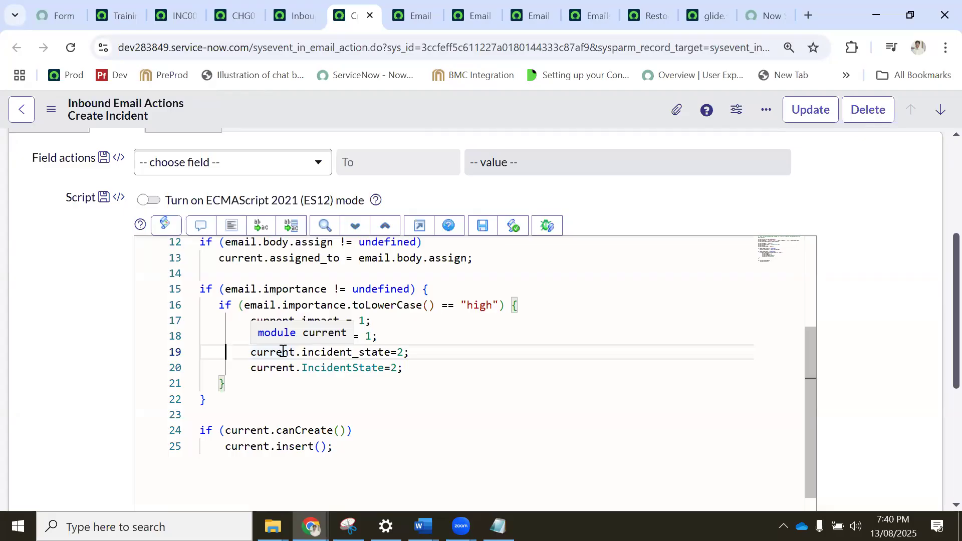
pyautogui.doubleClick(401, 352)
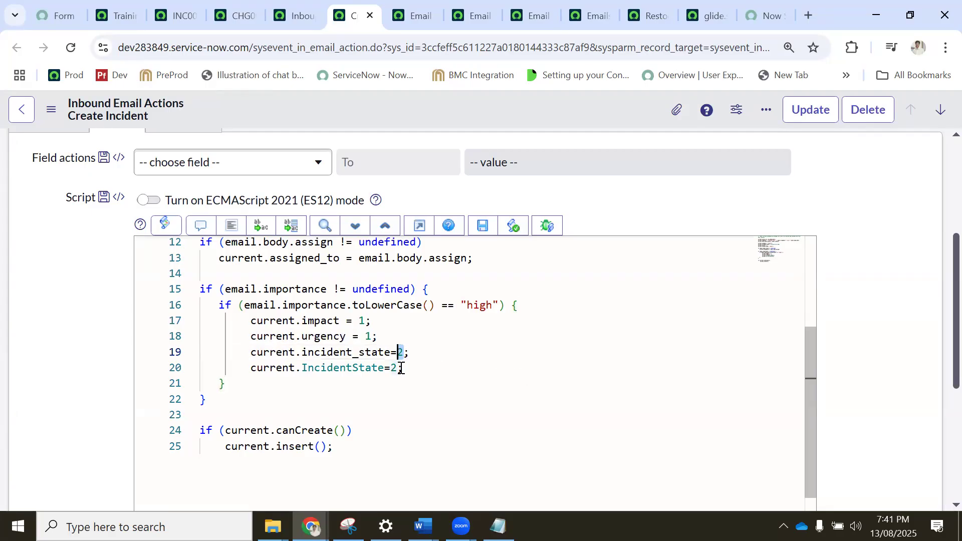
pyautogui.click(446, 352)
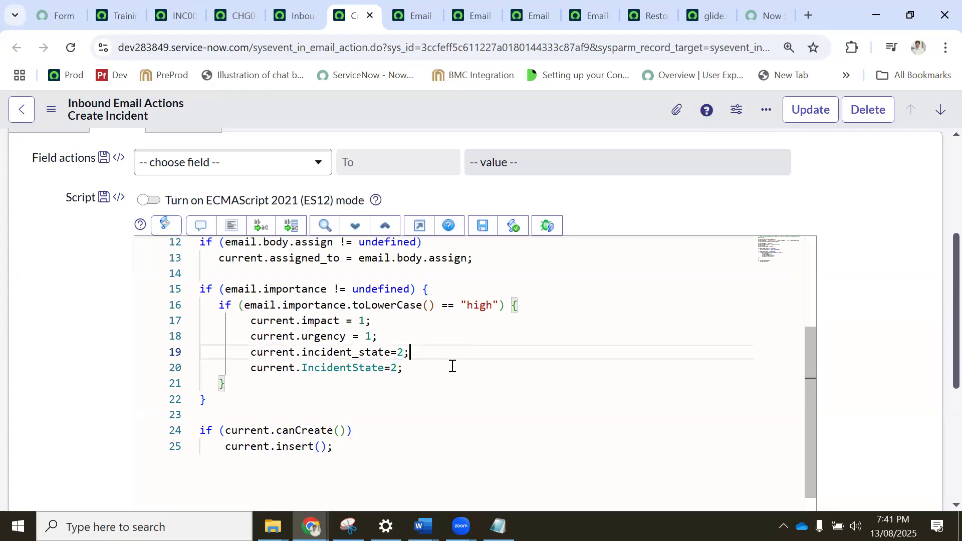
pyautogui.click(425, 379)
pyautogui.scroll(1, 362, 357)
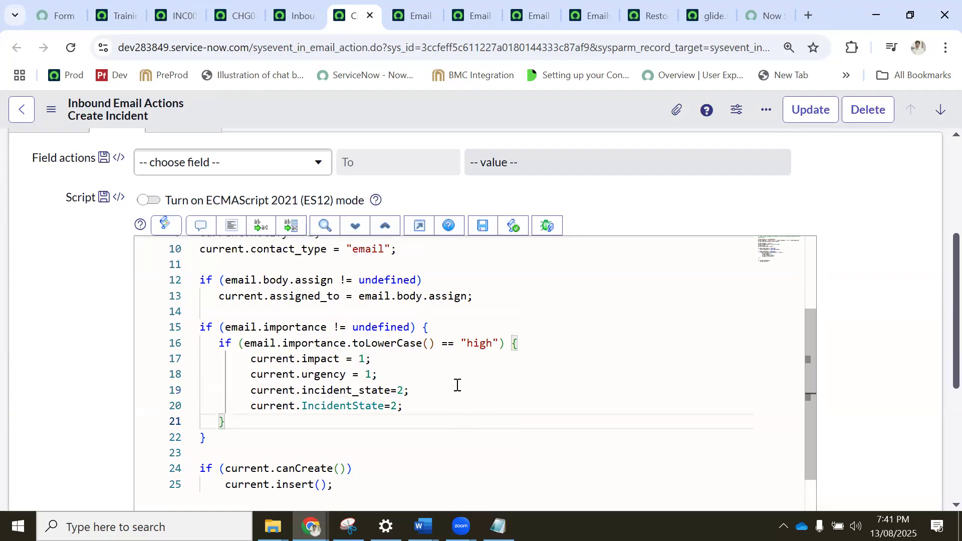
pyautogui.scroll(-3, 458, 385)
pyautogui.click(425, 334)
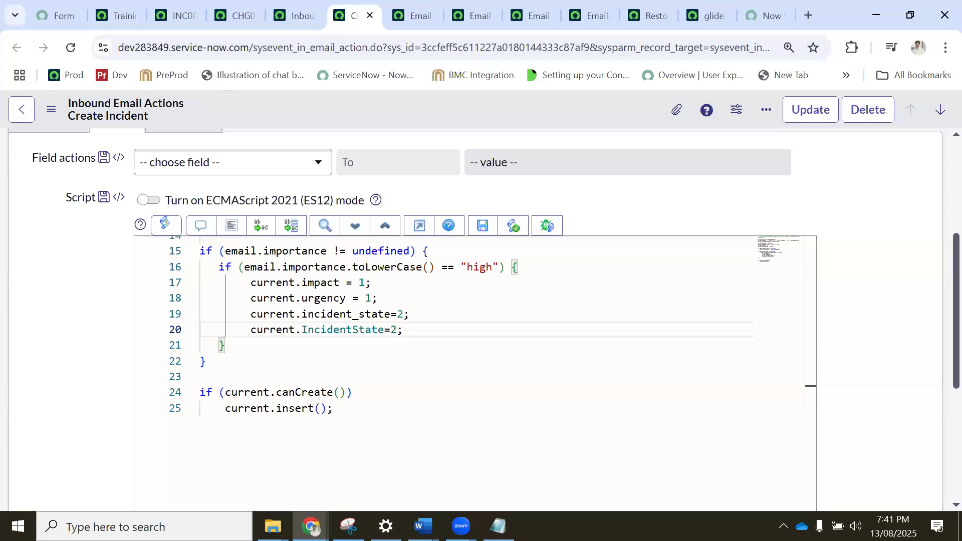
# Switch to Notepad to highlight all the notes, and to the Word topics document to highlight the Email Inbound Action line.
pyautogui.hotkey('alt', 'Tab')
pyautogui.click(35, 95)
pyautogui.hotkey('ctrl', 'a')
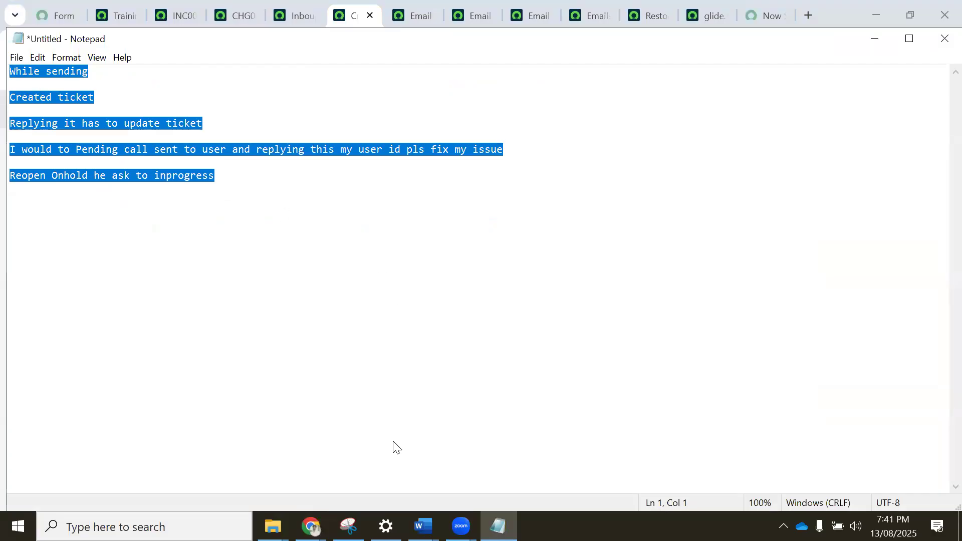
pyautogui.hotkey('alt', 'Tab')
pyautogui.moveTo(720, 247); pyautogui.dragTo(238, 215)
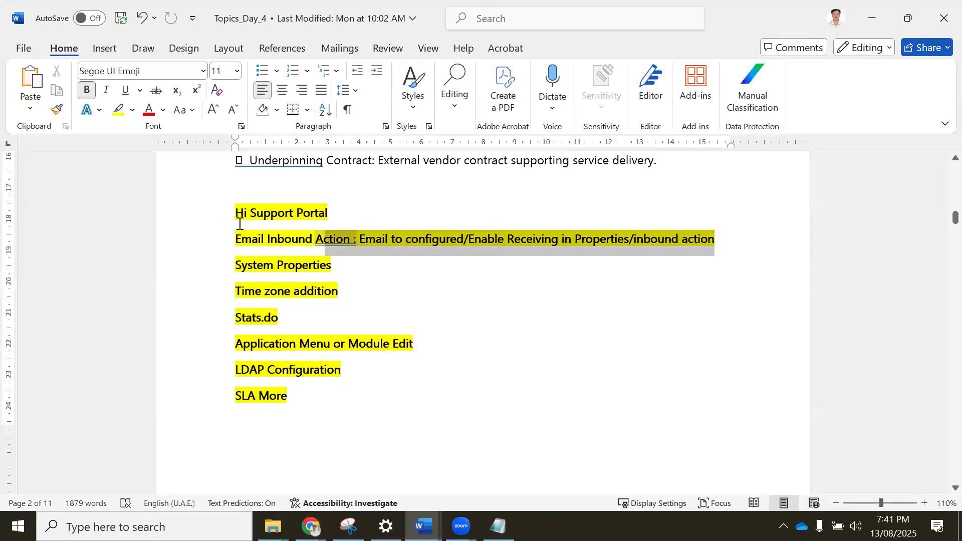
pyautogui.click(444, 290)
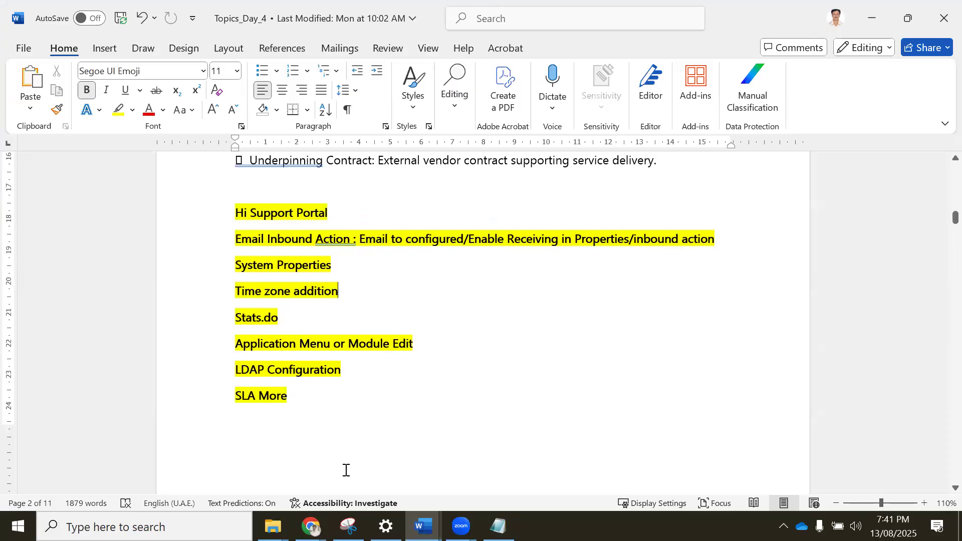
# Return to Chrome and close the incident, change, inbound actions list and Create Incident tabs, discarding the unsaved script changes.
pyautogui.click(311, 527)
pyautogui.click(229, 448)
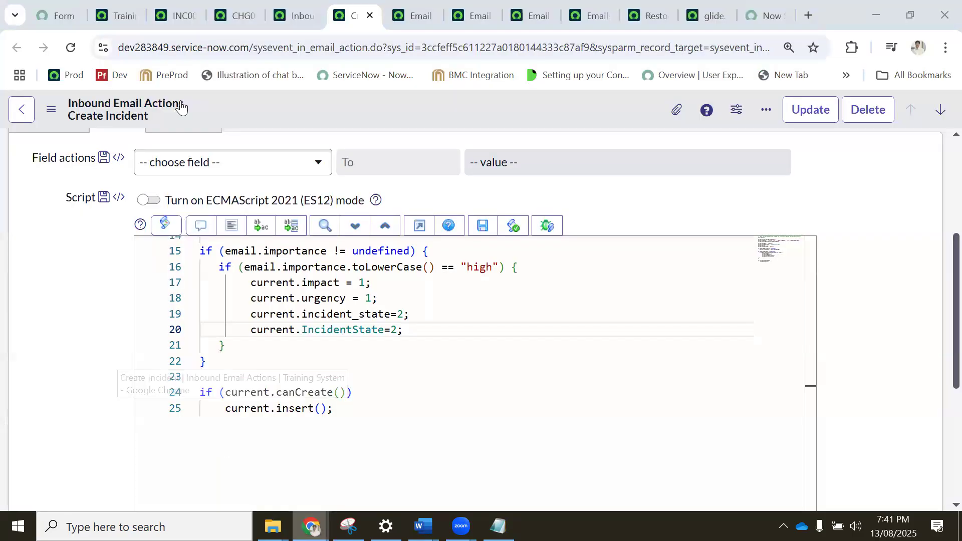
pyautogui.click(179, 16)
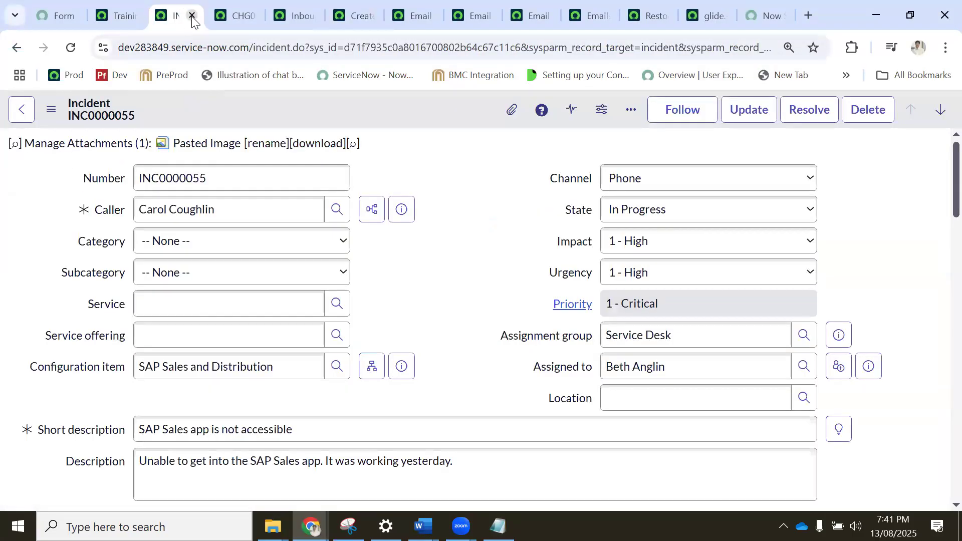
pyautogui.click(192, 17)
pyautogui.click(192, 16)
pyautogui.click(192, 16)
pyautogui.click(192, 17)
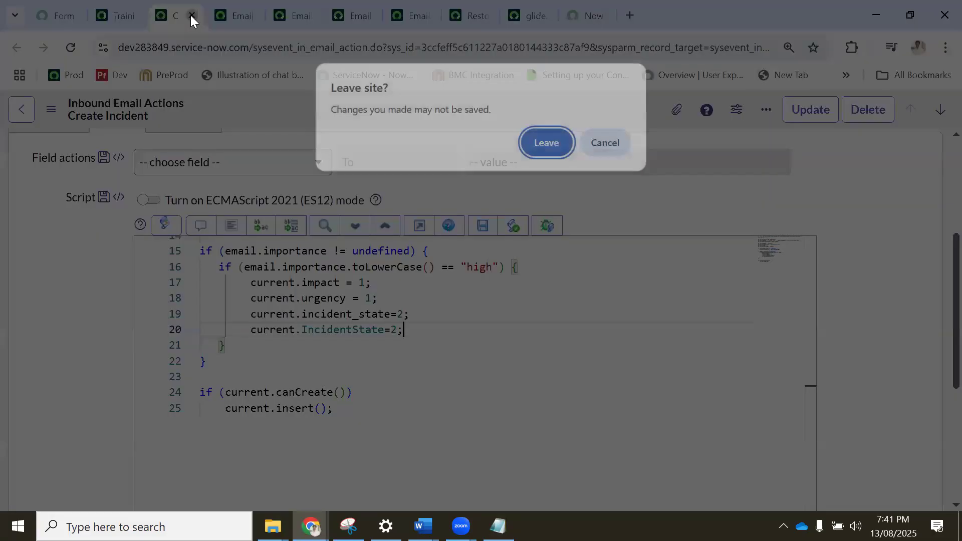
pyautogui.press('Return')
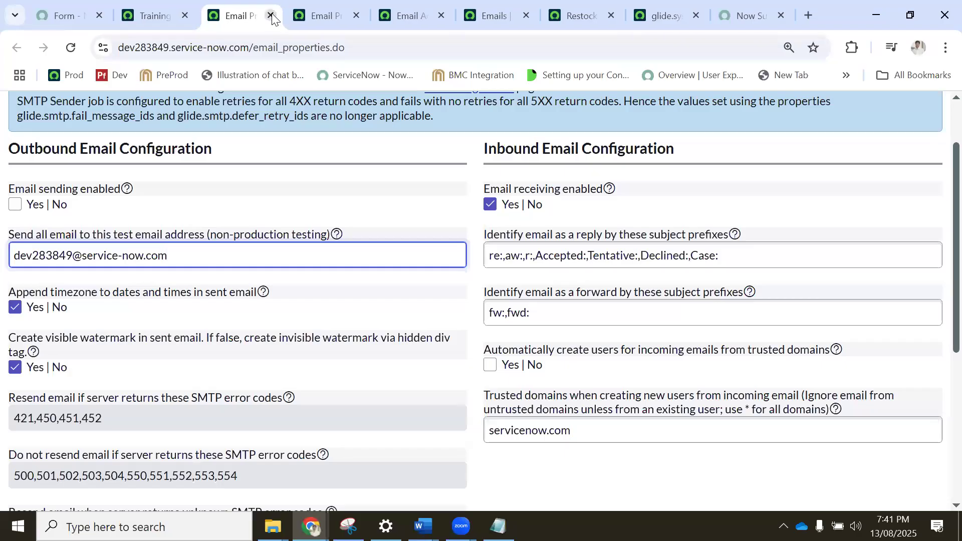
# Close the email configuration, Emails list and Restocking Request tabs, keeping the glide.sys.default.tz property tab open.
pyautogui.click(270, 17)
pyautogui.click(270, 16)
pyautogui.click(269, 16)
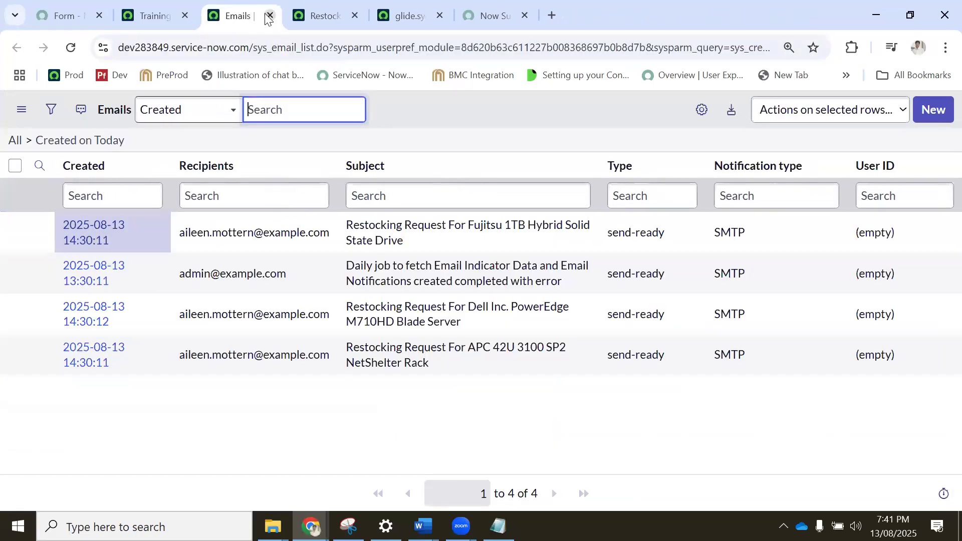
pyautogui.click(270, 17)
pyautogui.click(270, 17)
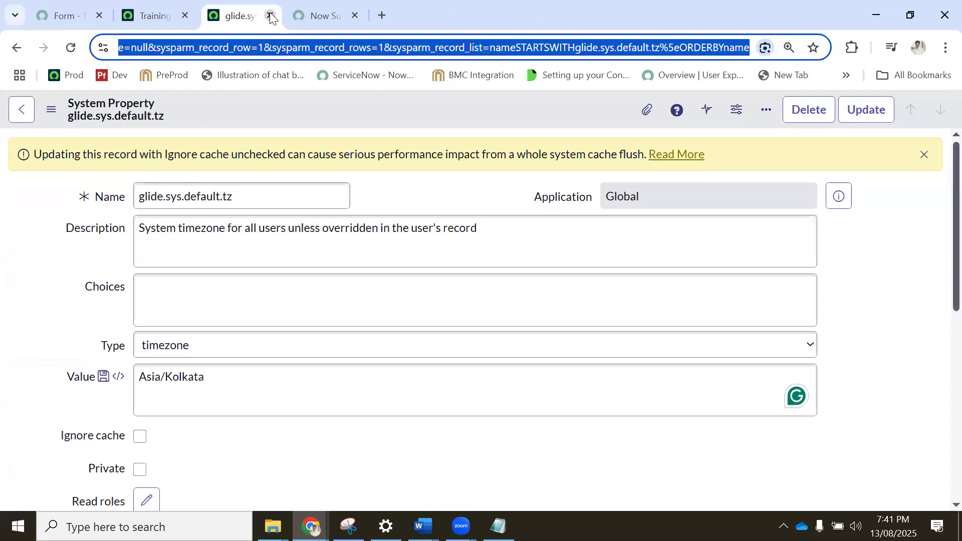
pyautogui.click(270, 17)
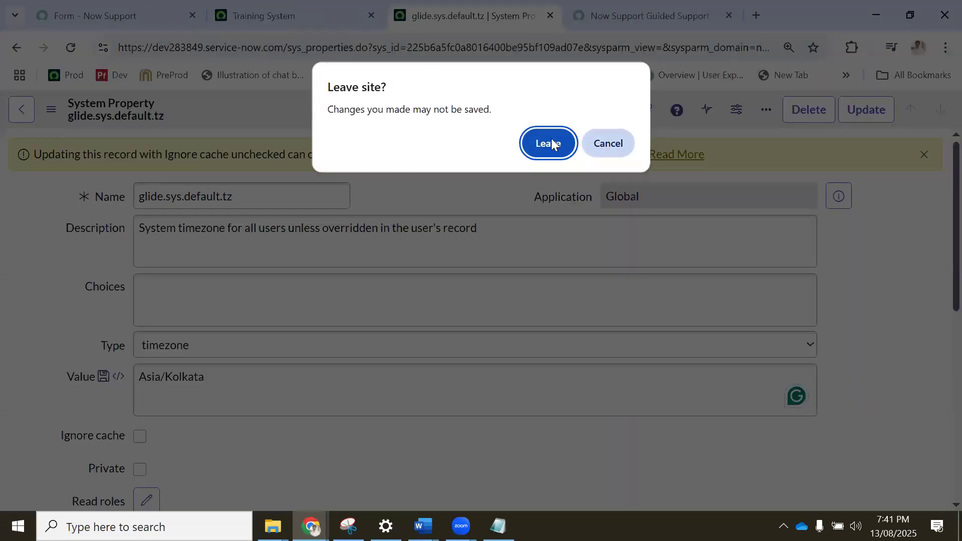
pyautogui.click(617, 147)
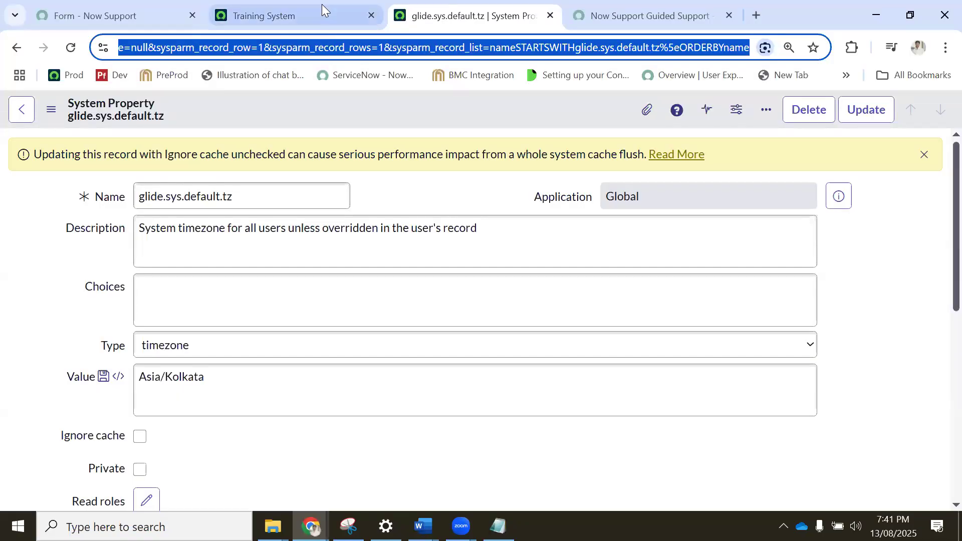
# In the Training System tab, open the servlet statistics page by entering stats.do in the navigator filter.
pyautogui.click(223, 18)
pyautogui.click(105, 115)
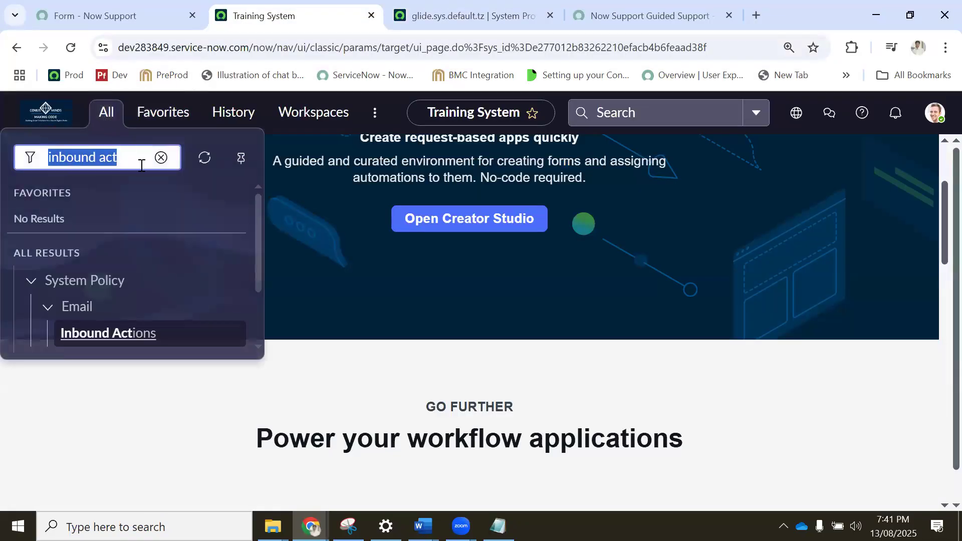
pyautogui.press('BackSpace')
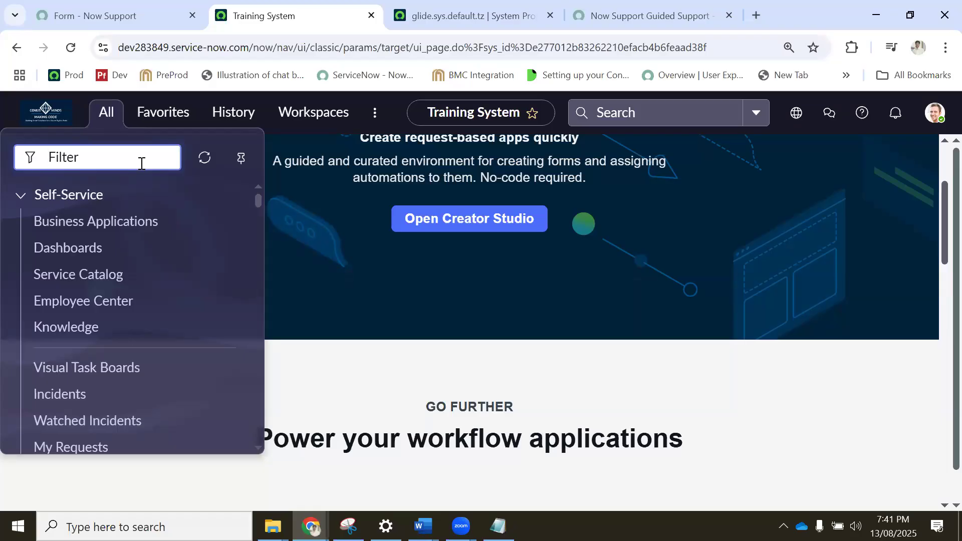
pyautogui.write('state')
pyautogui.write('.do')
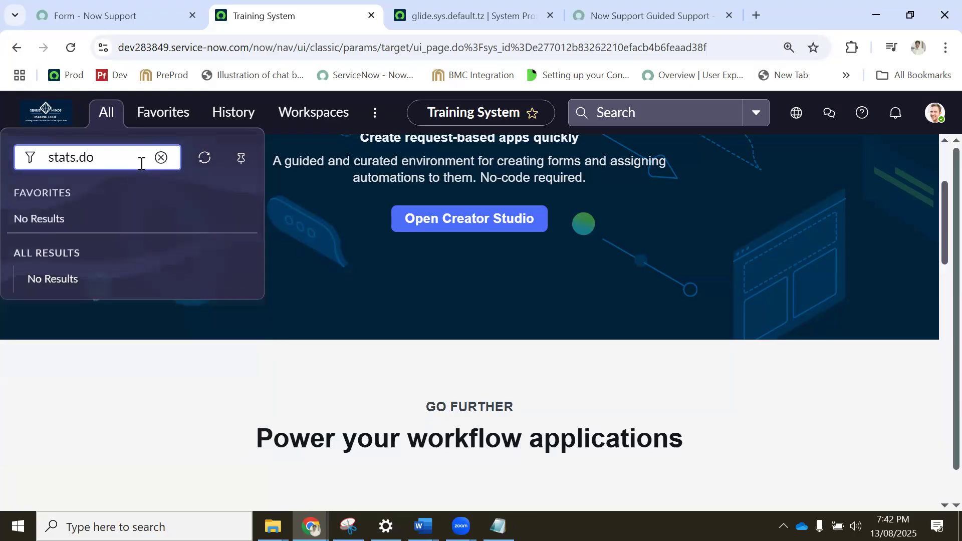
pyautogui.press('Return')
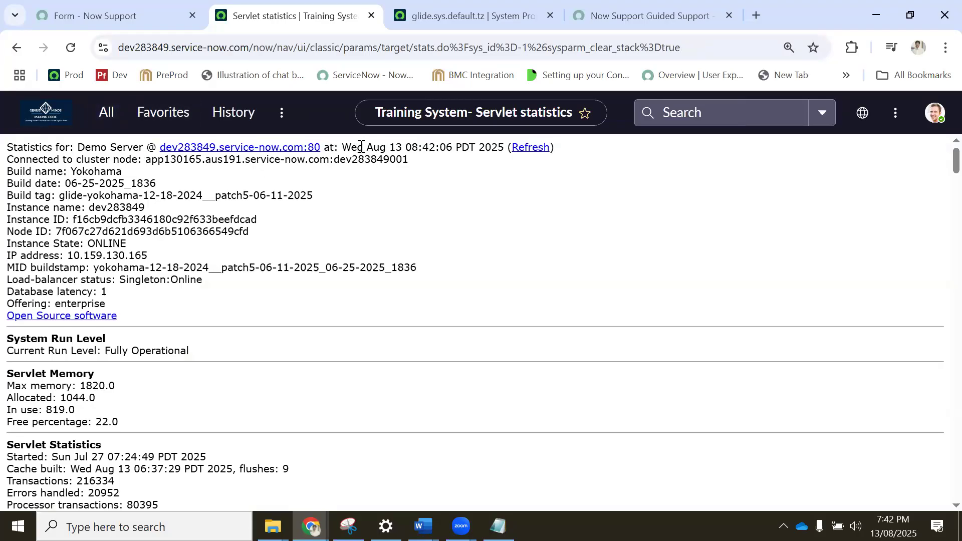
# Examine the server time, connected cluster node, build name and build tag on the statistics page.
pyautogui.moveTo(357, 147); pyautogui.dragTo(469, 147)
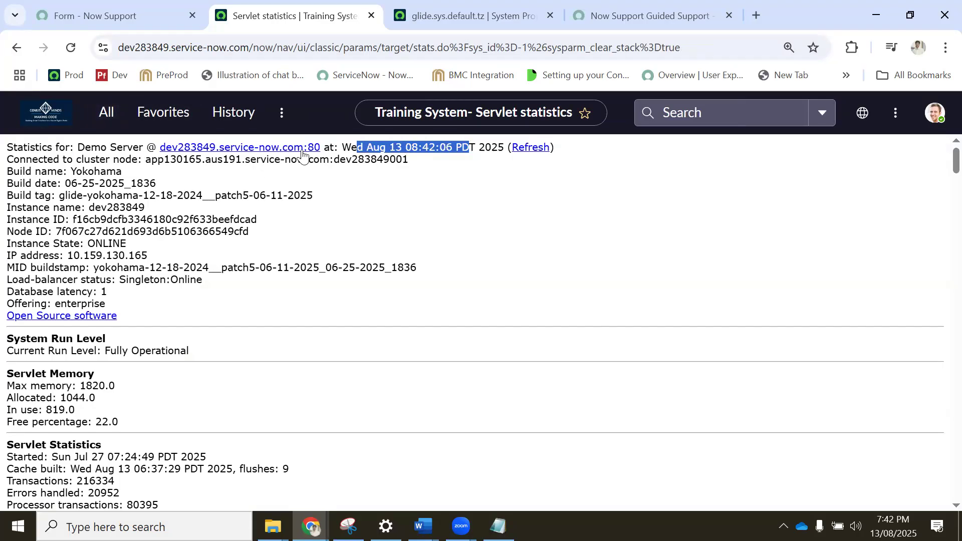
pyautogui.moveTo(33, 161); pyautogui.dragTo(407, 160)
pyautogui.click(142, 161)
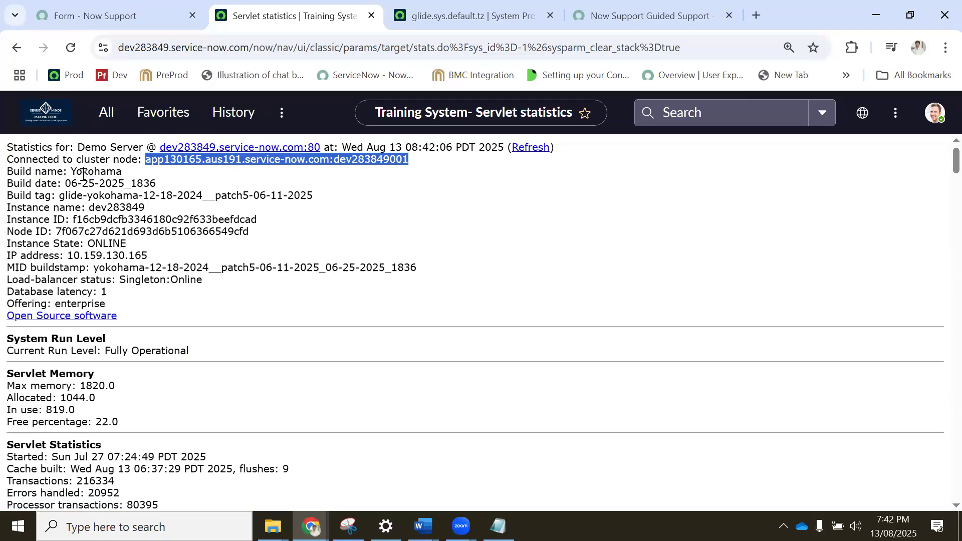
pyautogui.moveTo(13, 172); pyautogui.dragTo(128, 179)
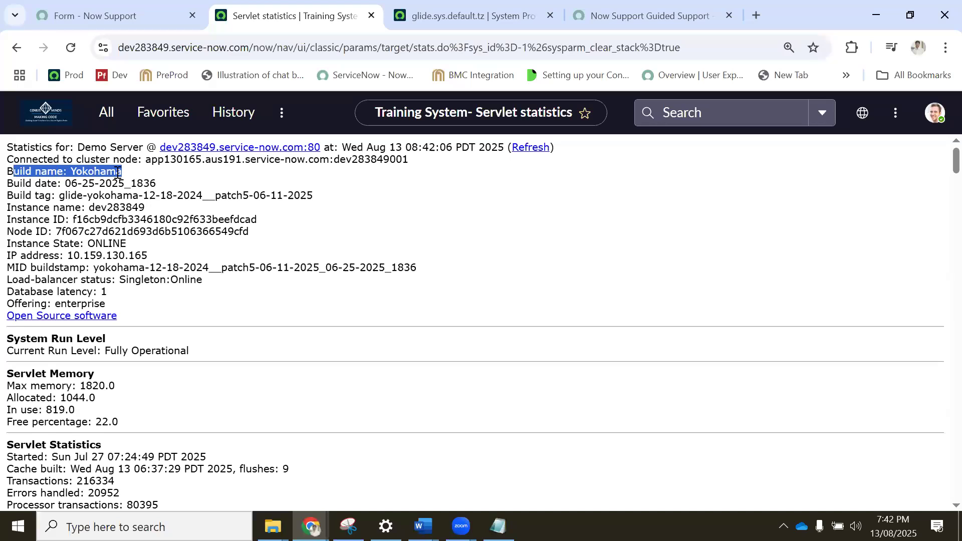
pyautogui.doubleClick(99, 172)
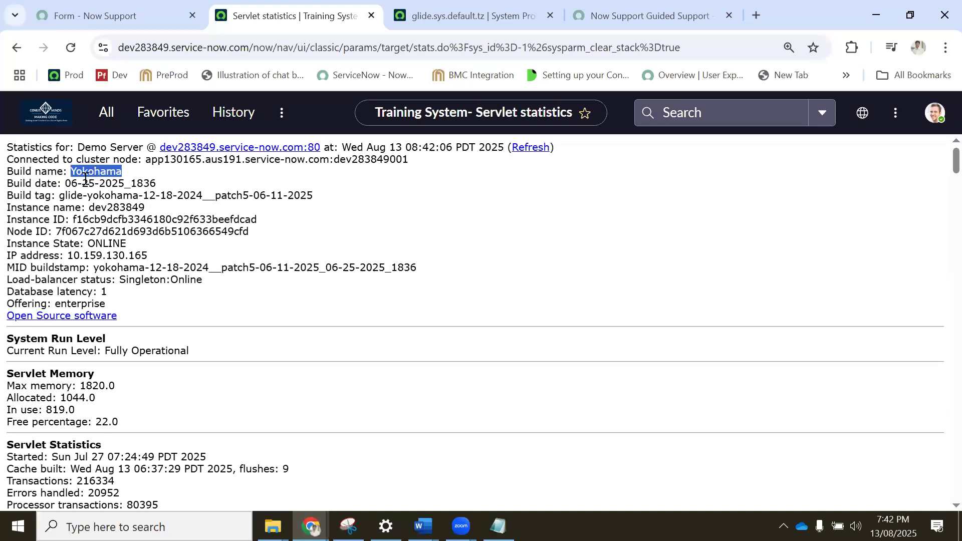
pyautogui.doubleClick(87, 172)
pyautogui.click(88, 194)
pyautogui.moveTo(88, 194); pyautogui.dragTo(284, 195)
pyautogui.click(86, 194)
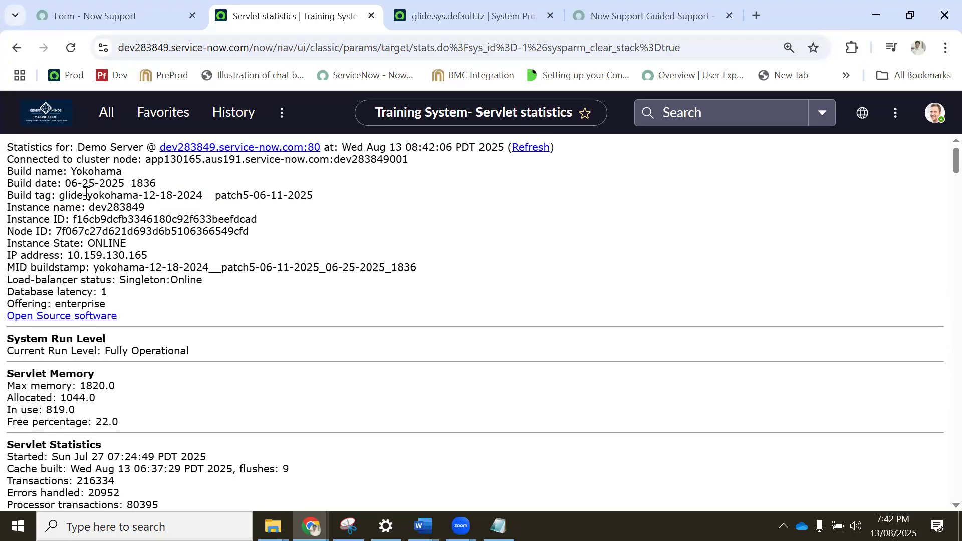
pyautogui.moveTo(67, 195); pyautogui.dragTo(324, 200)
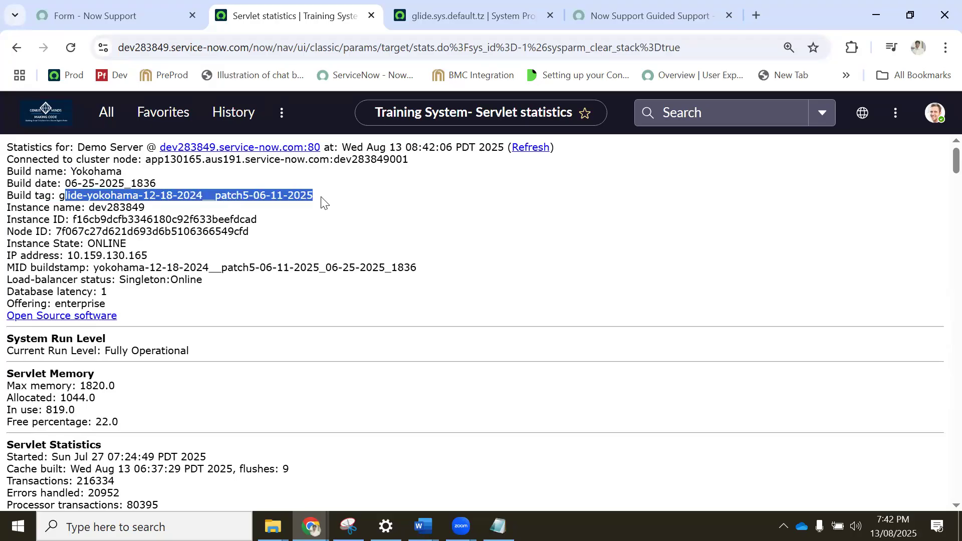
# Examine the instance name, instance ID, node ID, instance state, IP address and MID buildstamp.
pyautogui.doubleClick(132, 207)
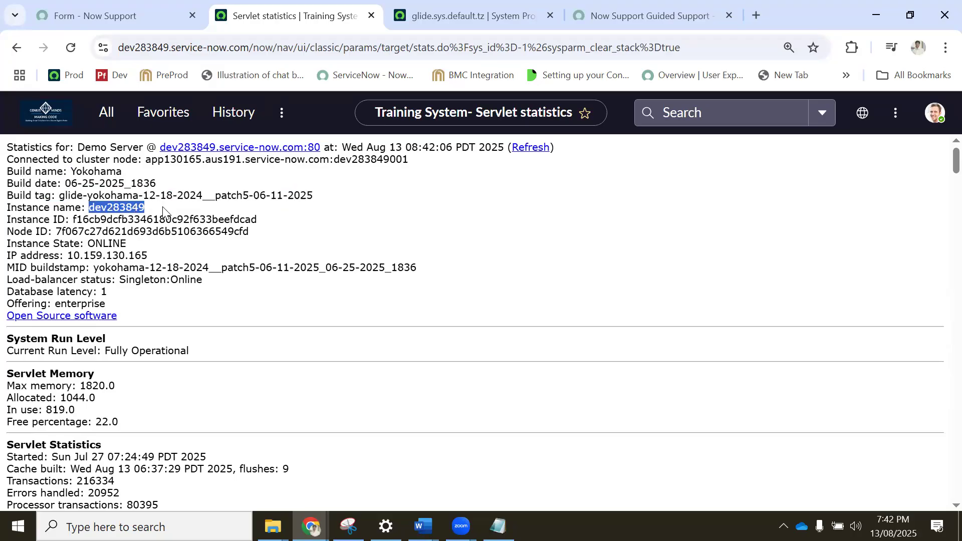
pyautogui.moveTo(73, 220); pyautogui.dragTo(269, 226)
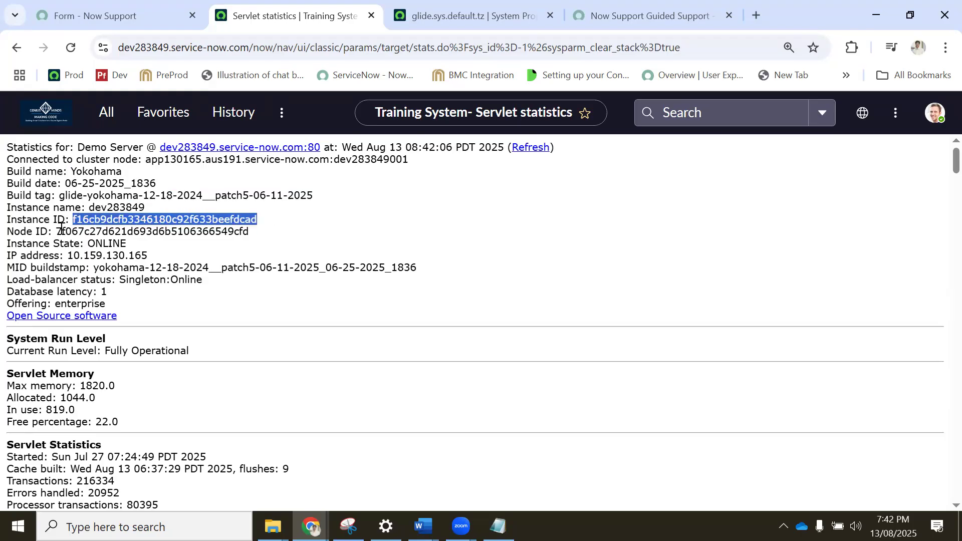
pyautogui.moveTo(56, 230); pyautogui.dragTo(243, 232)
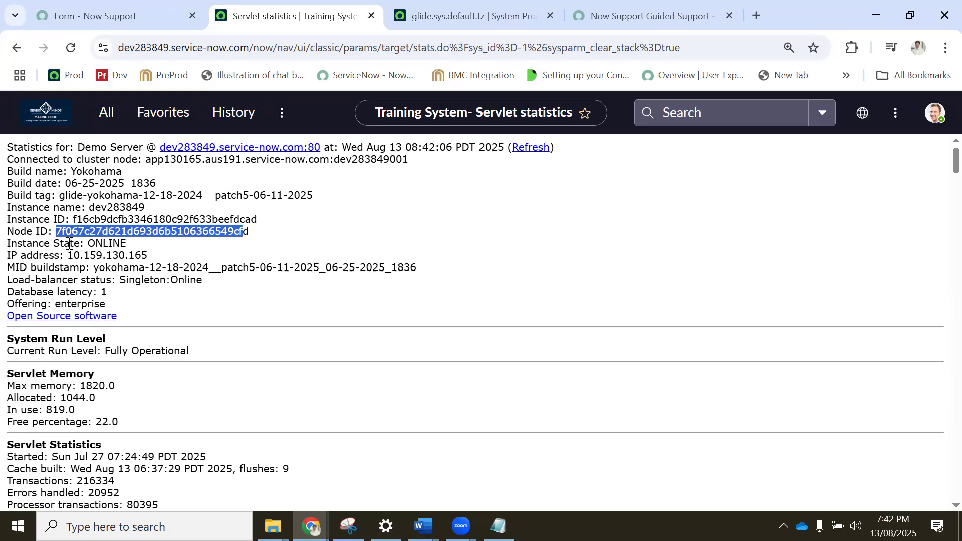
pyautogui.doubleClick(104, 244)
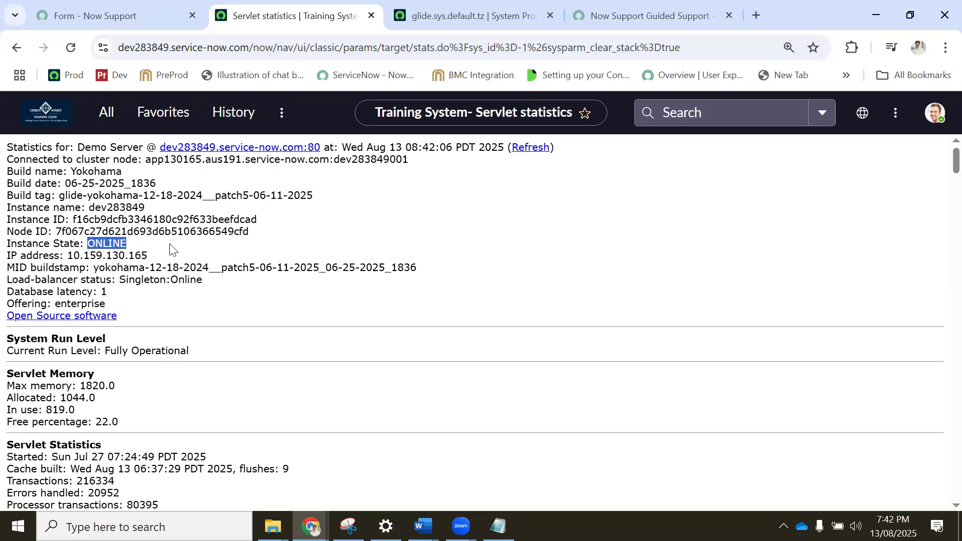
pyautogui.moveTo(68, 255); pyautogui.dragTo(161, 258)
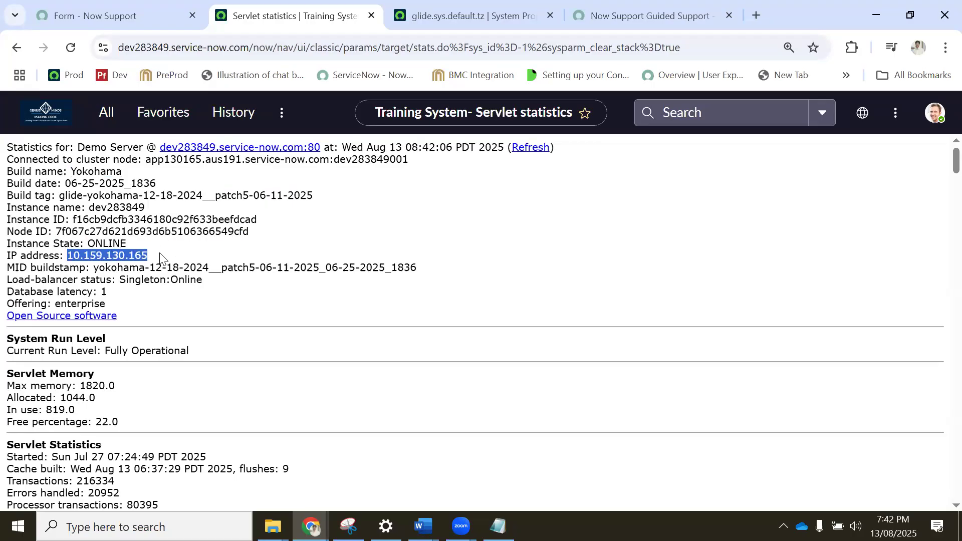
pyautogui.moveTo(32, 268); pyautogui.dragTo(421, 266)
pyautogui.click(102, 268)
pyautogui.click(142, 298)
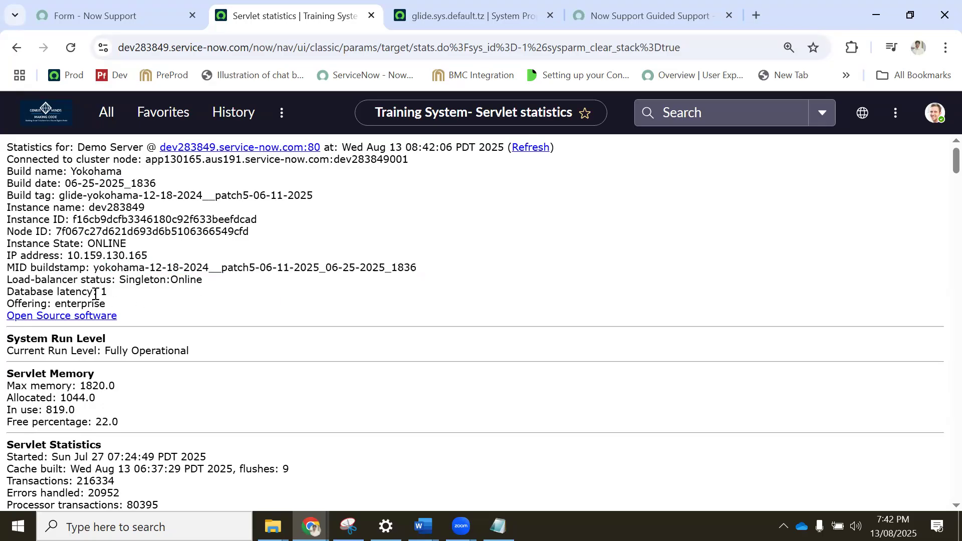
# Examine the load-balancer status and database latency, along with the System Run Level section below.
pyautogui.moveTo(30, 279); pyautogui.dragTo(177, 279)
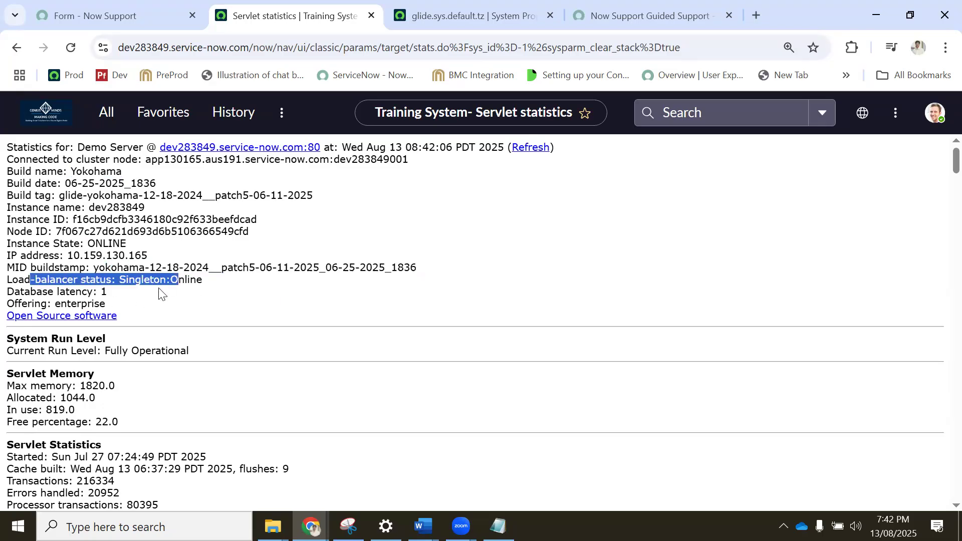
pyautogui.click(125, 279)
pyautogui.doubleClick(204, 282)
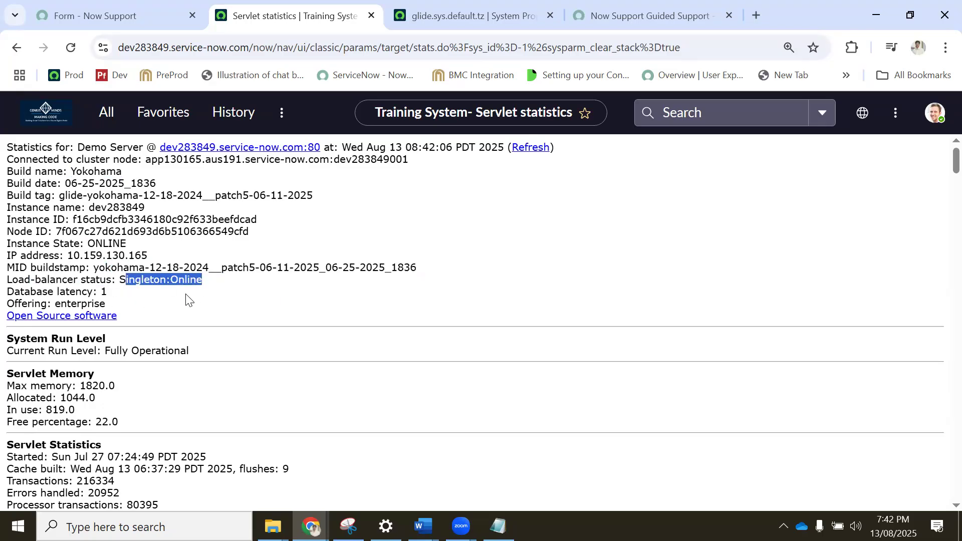
pyautogui.click(146, 302)
pyautogui.moveTo(63, 294); pyautogui.dragTo(108, 292)
pyautogui.click(160, 315)
pyautogui.scroll(-1, 159, 315)
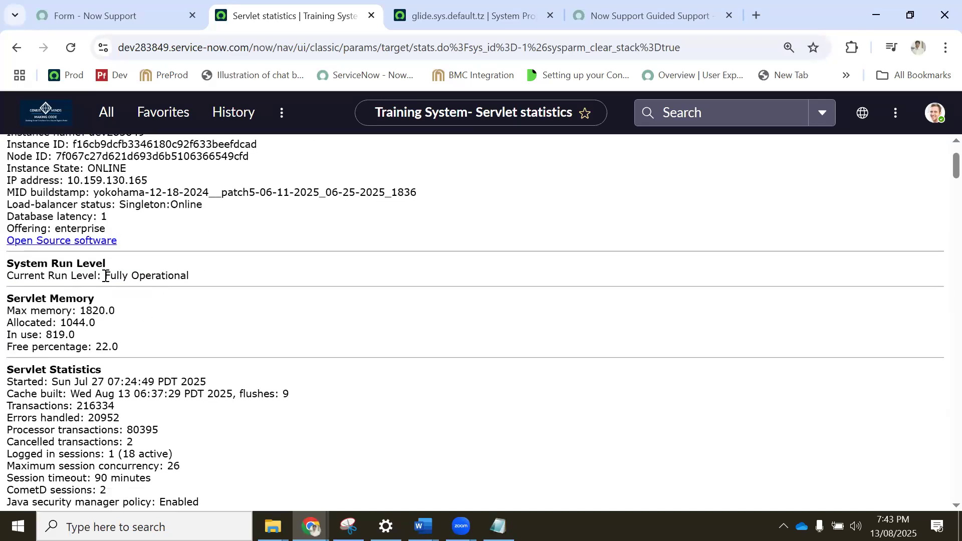
# Examine the current run level and the Servlet Memory figures, including the free percentage.
pyautogui.moveTo(107, 277); pyautogui.dragTo(199, 278)
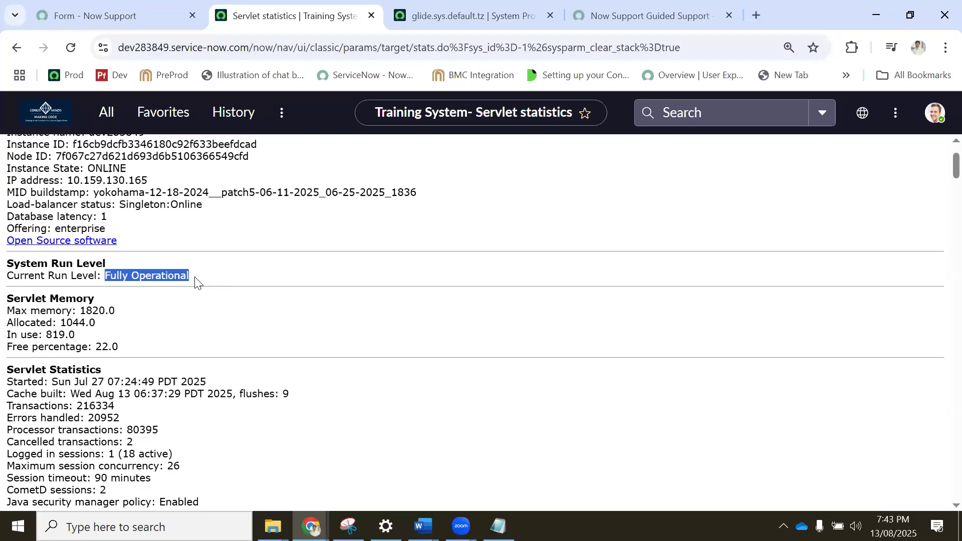
pyautogui.scroll(-2, 195, 283)
pyautogui.scroll(1, 195, 282)
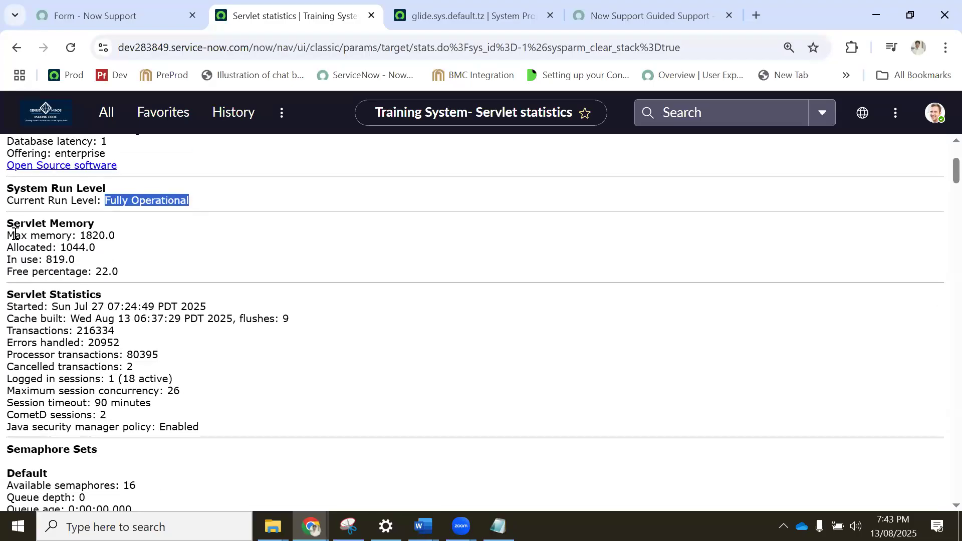
pyautogui.moveTo(61, 236); pyautogui.dragTo(181, 263)
pyautogui.click(128, 268)
pyautogui.moveTo(101, 269); pyautogui.dragTo(156, 275)
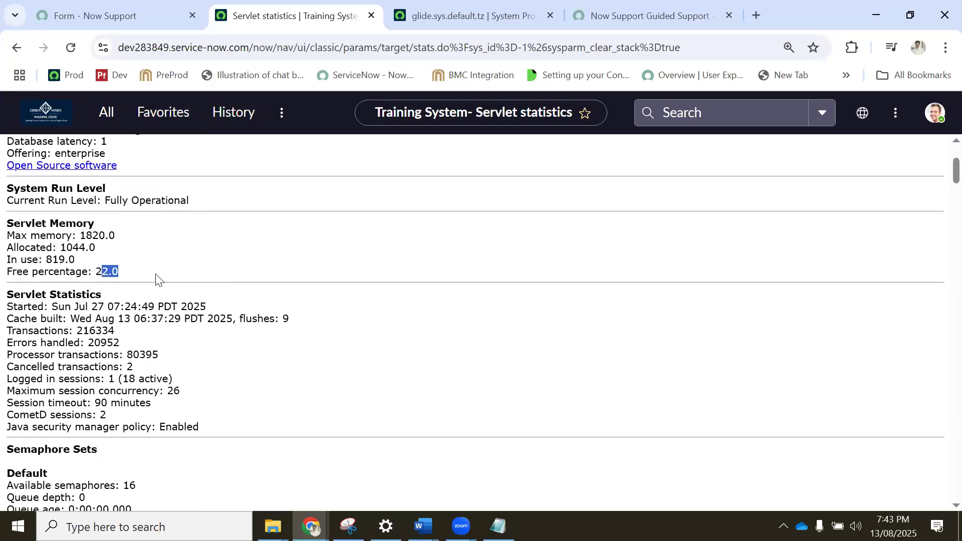
# Examine the Servlet Statistics for transactions, errors handled, processor and cancelled transactions, and logged-in sessions.
pyautogui.scroll(-1, 100, 245)
pyautogui.moveTo(20, 220); pyautogui.dragTo(121, 228)
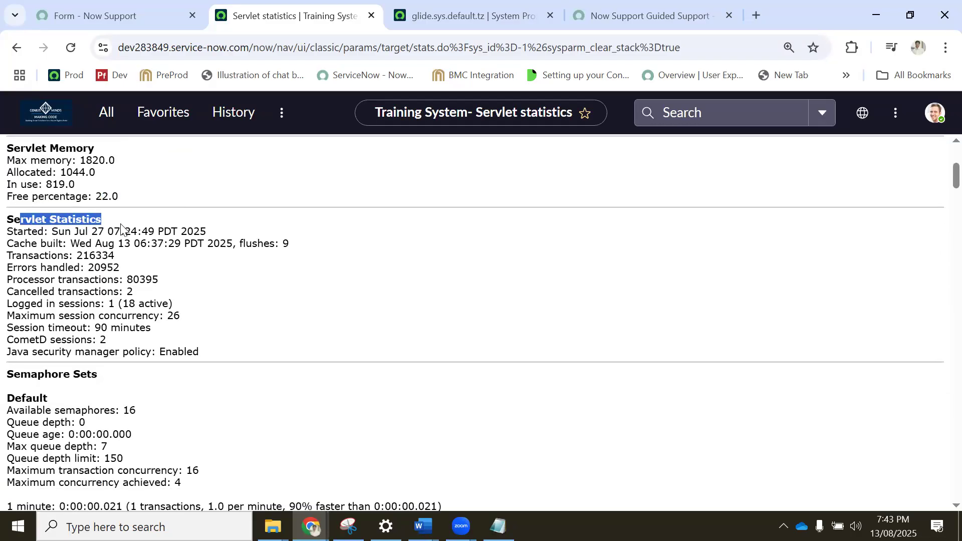
pyautogui.moveTo(51, 257); pyautogui.dragTo(128, 260)
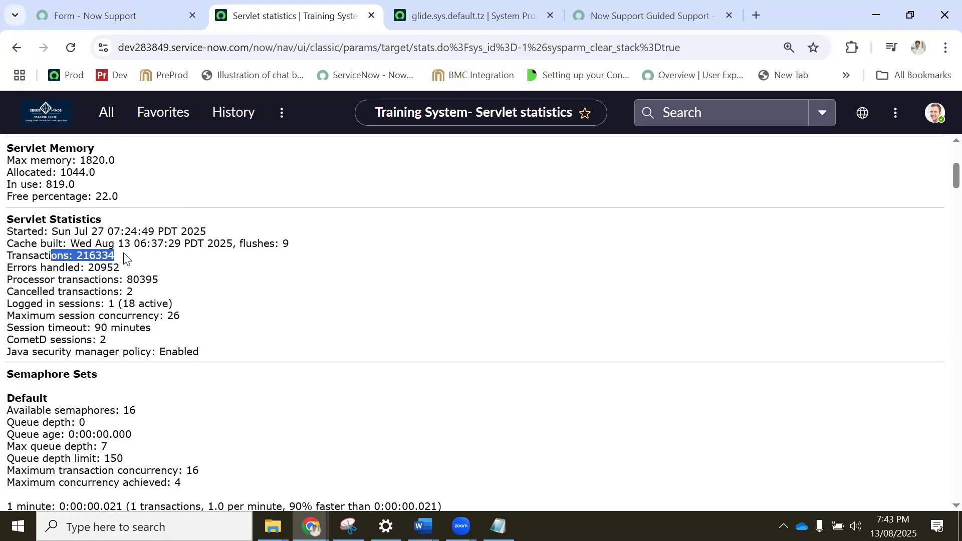
pyautogui.click(68, 269)
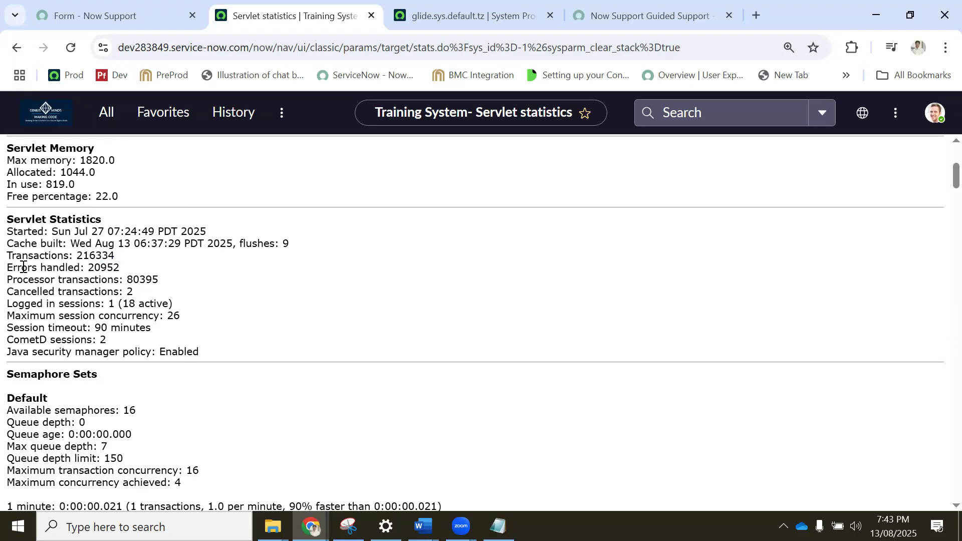
pyautogui.moveTo(17, 269); pyautogui.dragTo(185, 269)
pyautogui.click(109, 275)
pyautogui.moveTo(34, 280); pyautogui.dragTo(167, 304)
pyautogui.click(115, 304)
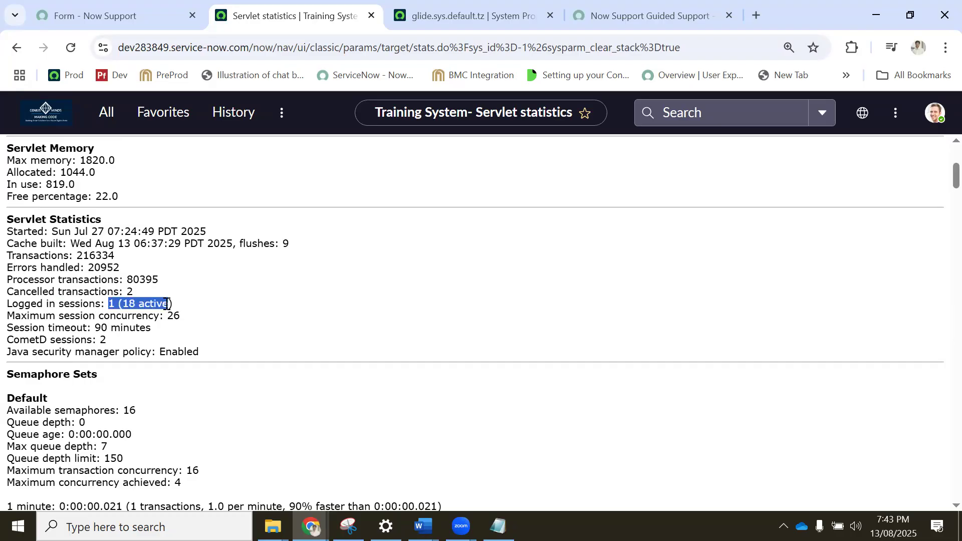
# Examine the maximum session concurrency, session timeout and Java security manager policy in the Servlet Statistics section.
pyautogui.moveTo(28, 316); pyautogui.dragTo(182, 321)
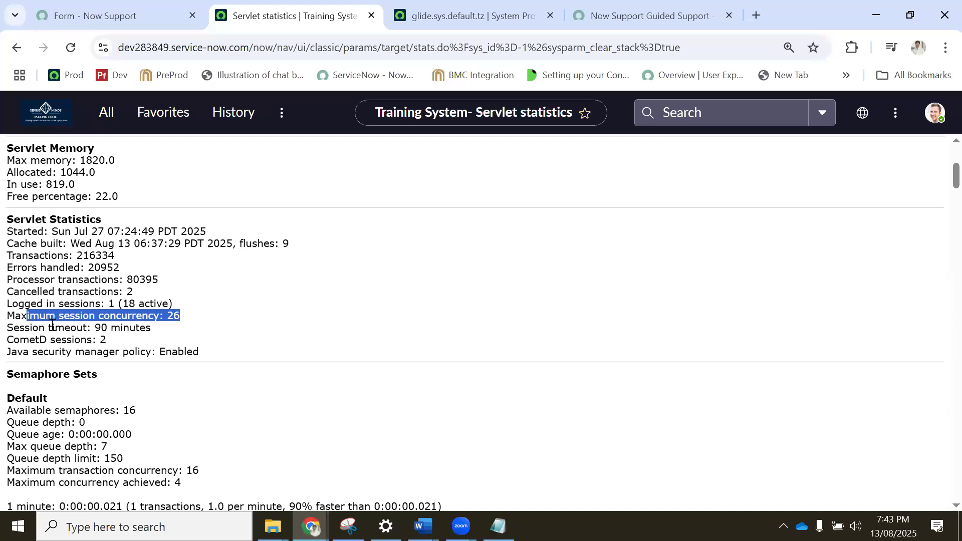
pyautogui.moveTo(27, 330); pyautogui.dragTo(149, 328)
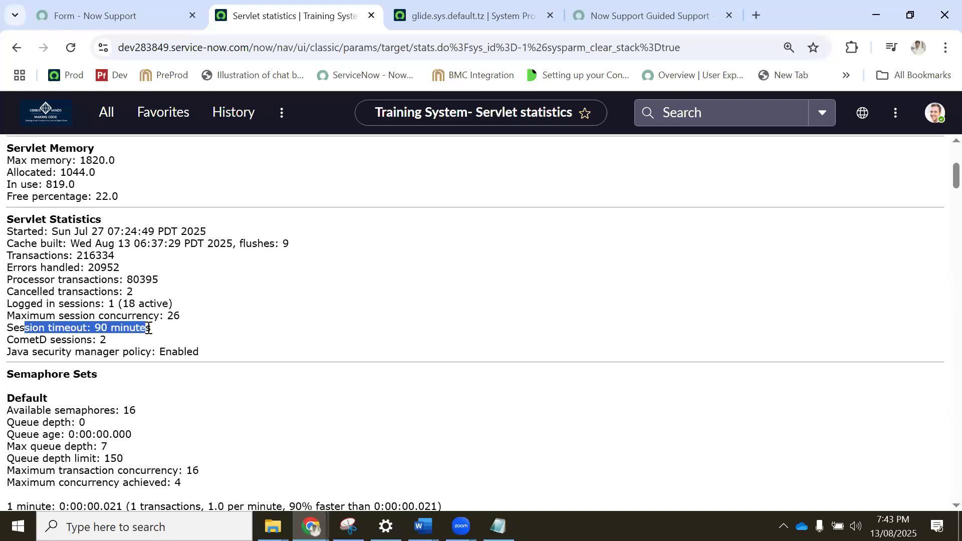
pyautogui.click(184, 328)
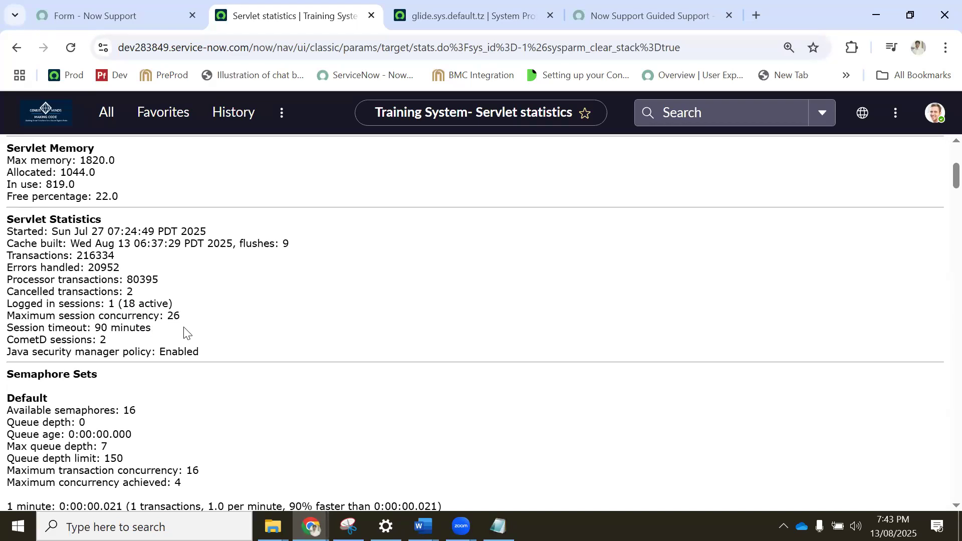
pyautogui.moveTo(94, 329); pyautogui.dragTo(158, 330)
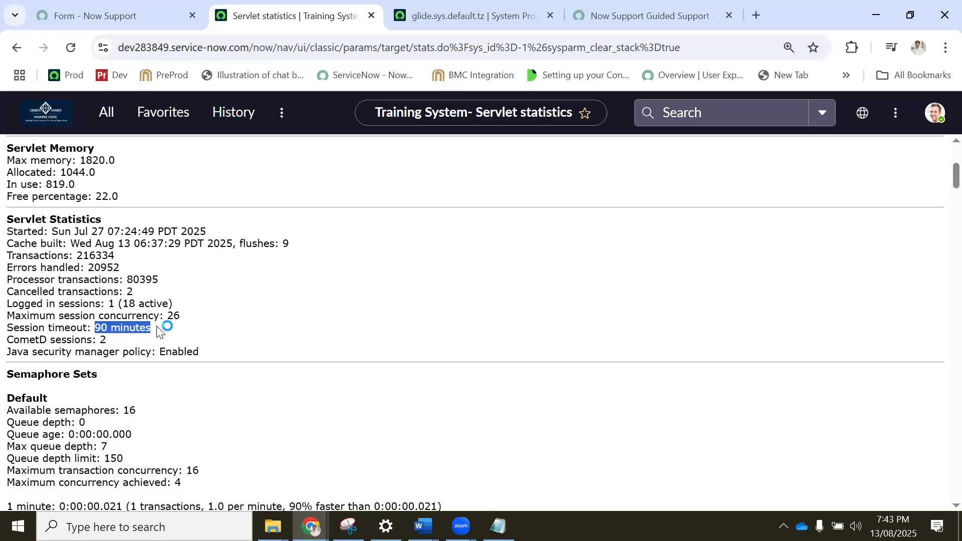
pyautogui.scroll(-1, 141, 329)
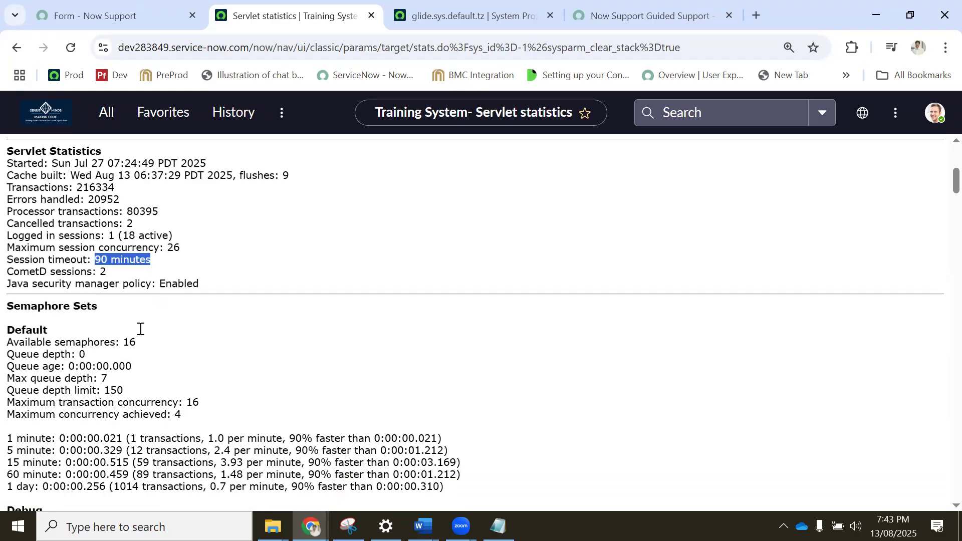
pyautogui.moveTo(37, 276); pyautogui.dragTo(209, 293)
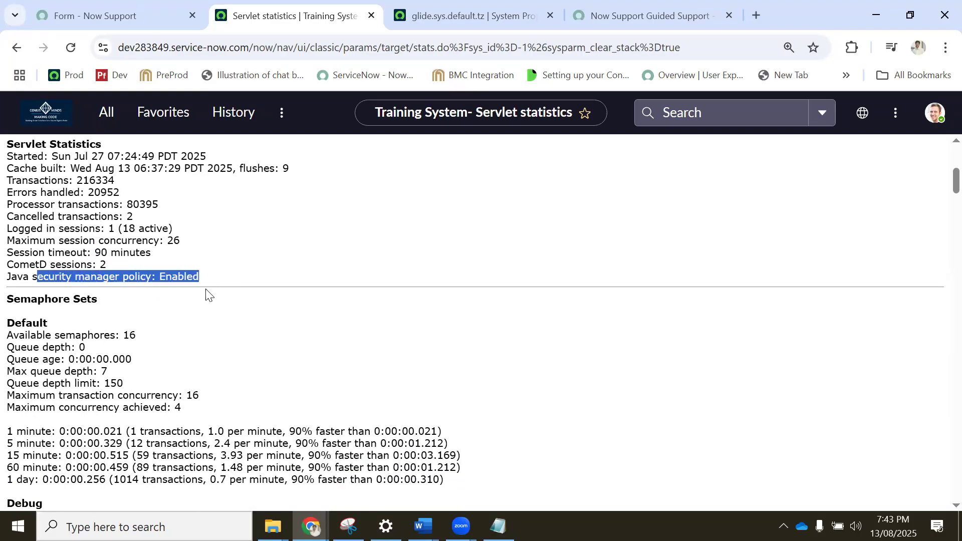
# Look through the semaphore sets, database connections and scheduler workers, ending with the Shutdown Orchestrator Status section.
pyautogui.scroll(-2, 146, 318)
pyautogui.moveTo(19, 232); pyautogui.dragTo(151, 344)
pyautogui.click(60, 301)
pyautogui.scroll(-3, 61, 300)
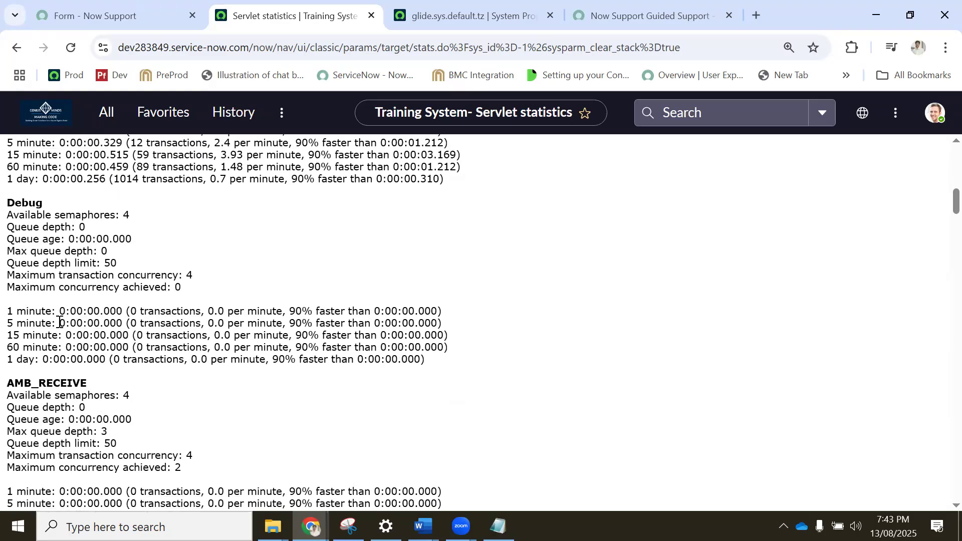
pyautogui.scroll(-10, 70, 328)
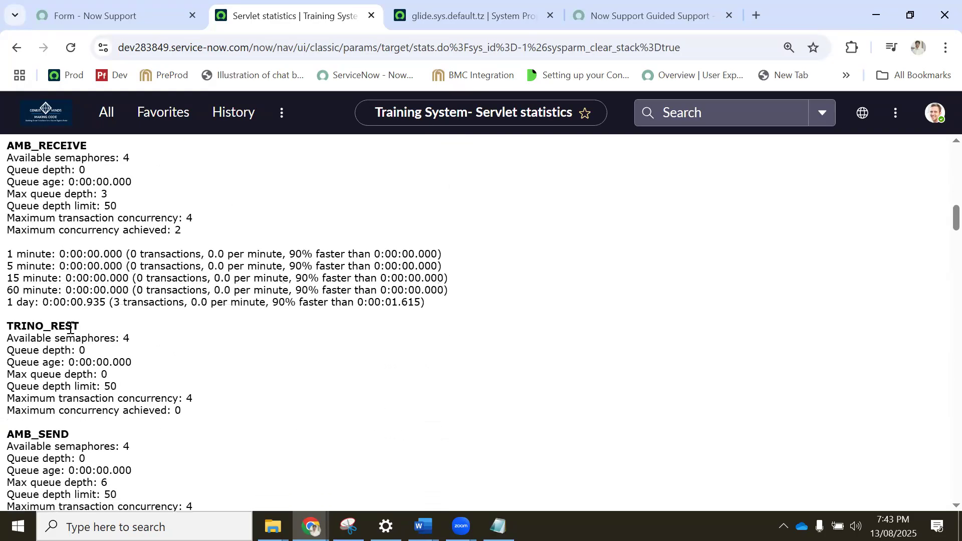
pyautogui.scroll(-12, 63, 293)
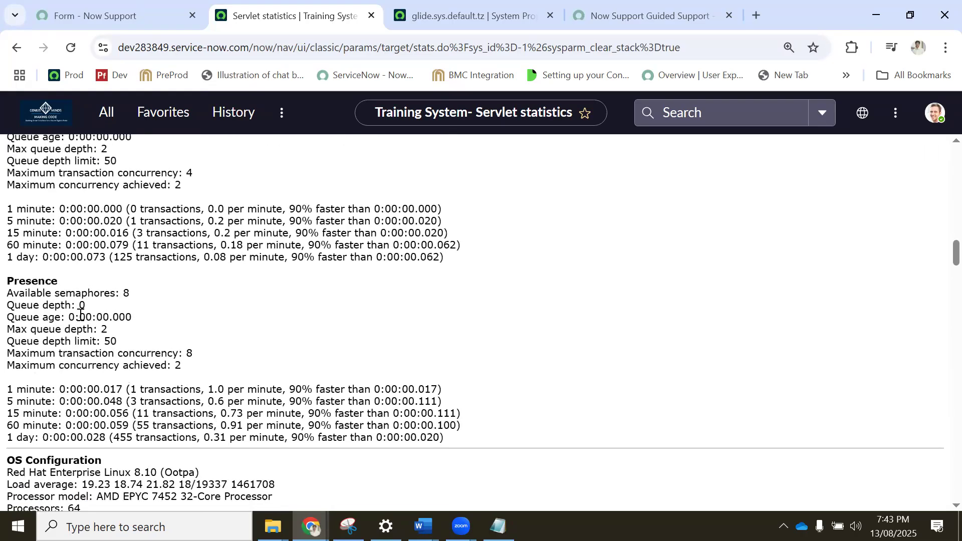
pyautogui.scroll(-15, 80, 316)
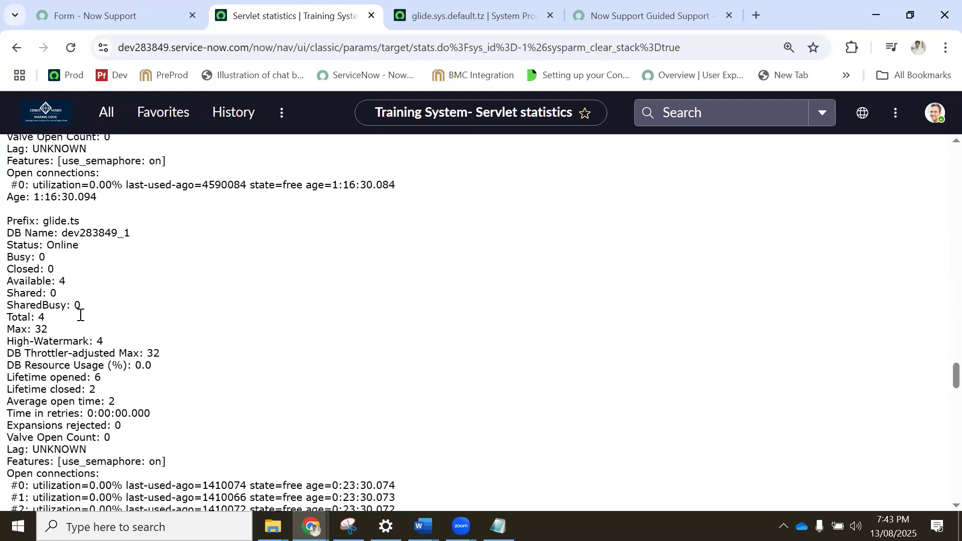
pyautogui.scroll(-8, 81, 320)
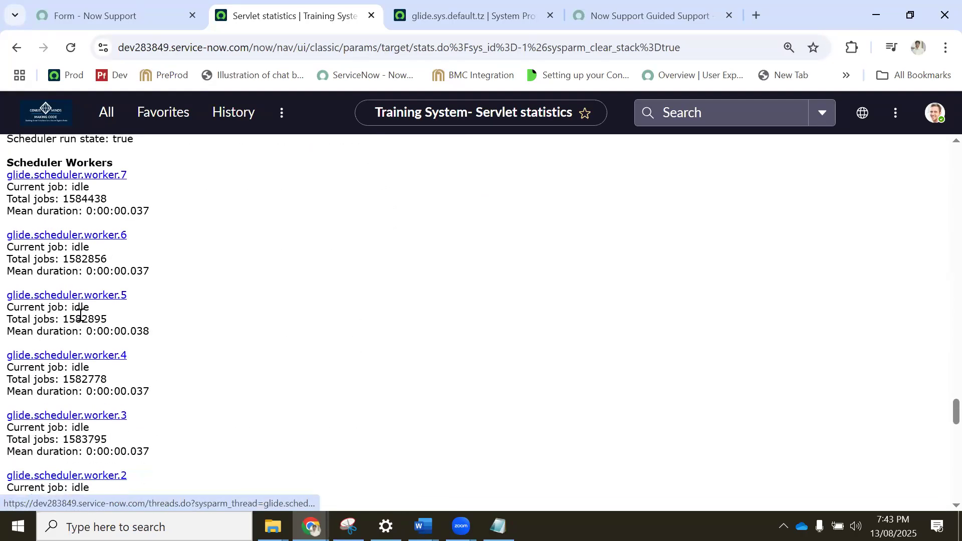
pyautogui.scroll(-15, 80, 315)
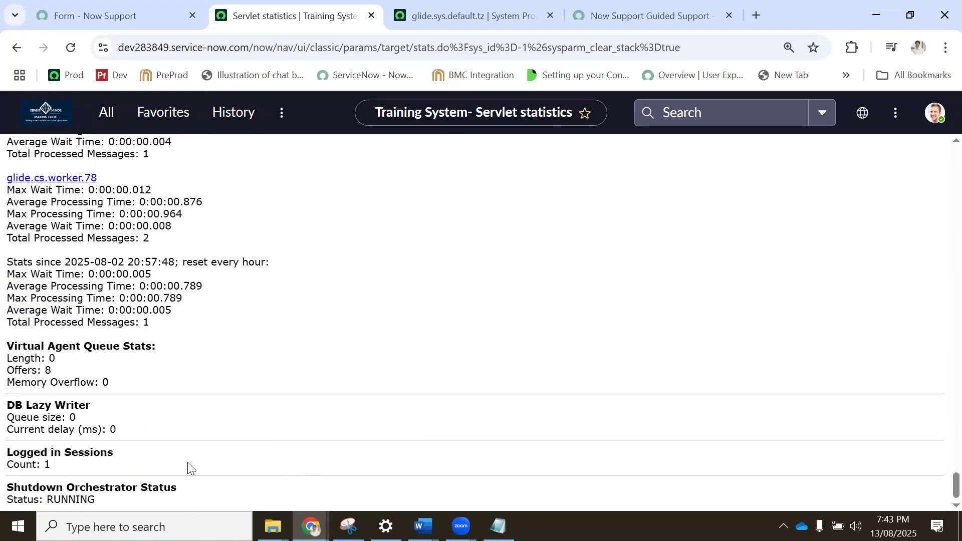
pyautogui.moveTo(60, 499); pyautogui.dragTo(142, 488)
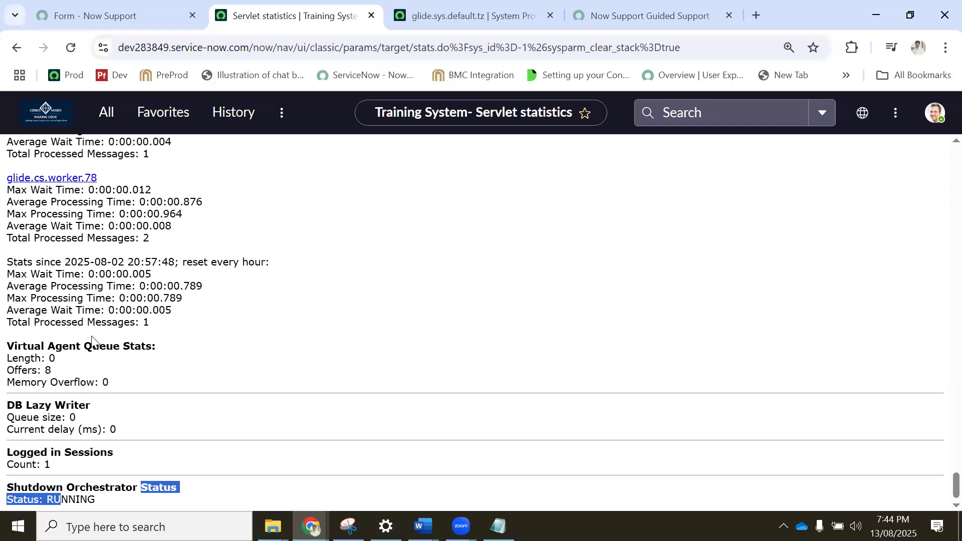
# Reload the servlet statistics page by entering stats.do in the navigator filter.
pyautogui.scroll(3, 92, 341)
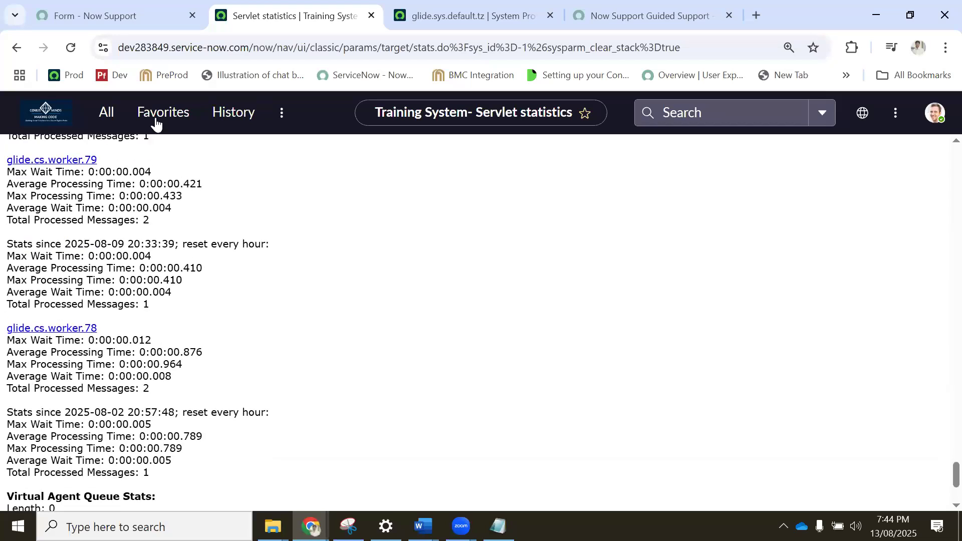
pyautogui.click(106, 113)
pyautogui.write('stats.do')
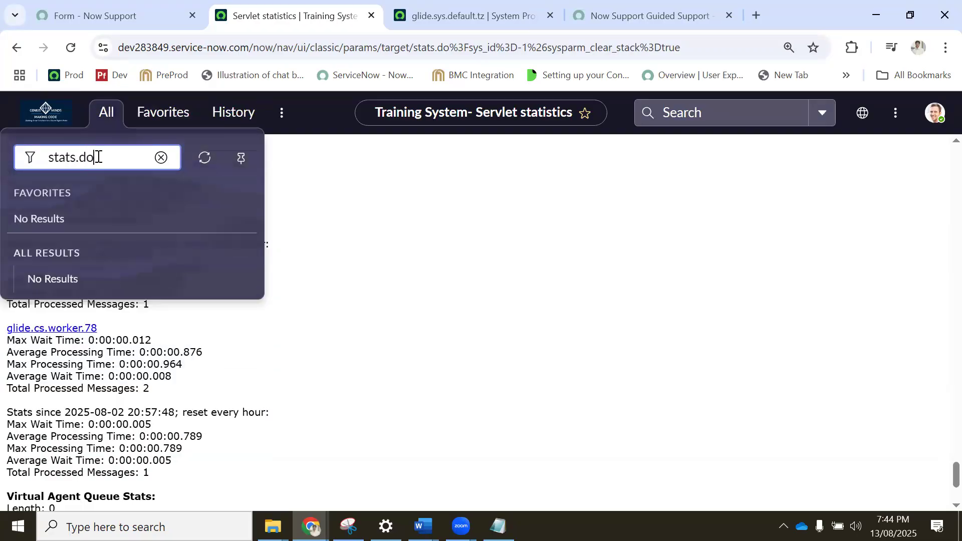
pyautogui.press('Return')
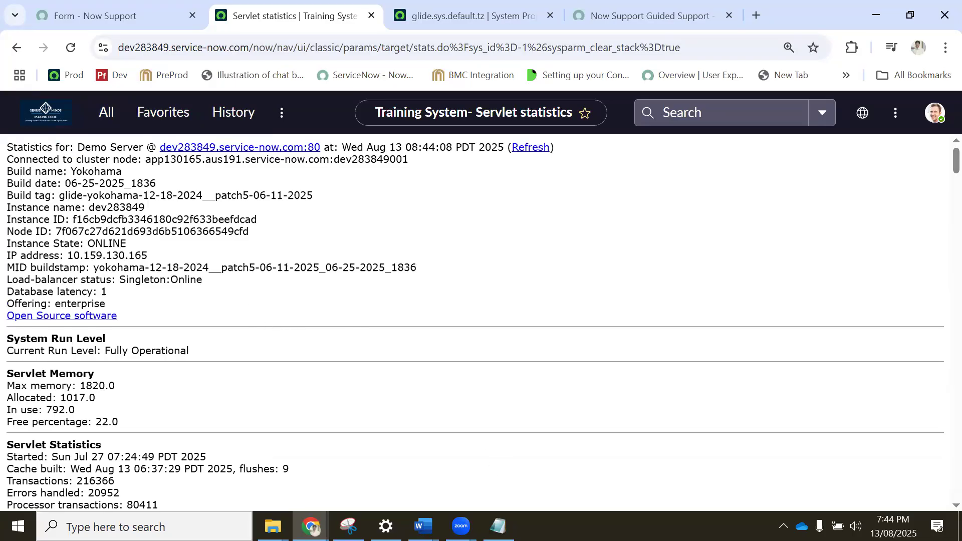
# Switch to the Topics_Day_4 document in Word and remove the yellow highlight from the Hi Support Portal and Email Inbound Action lines.
pyautogui.moveTo(423, 526)
pyautogui.click(326, 451)
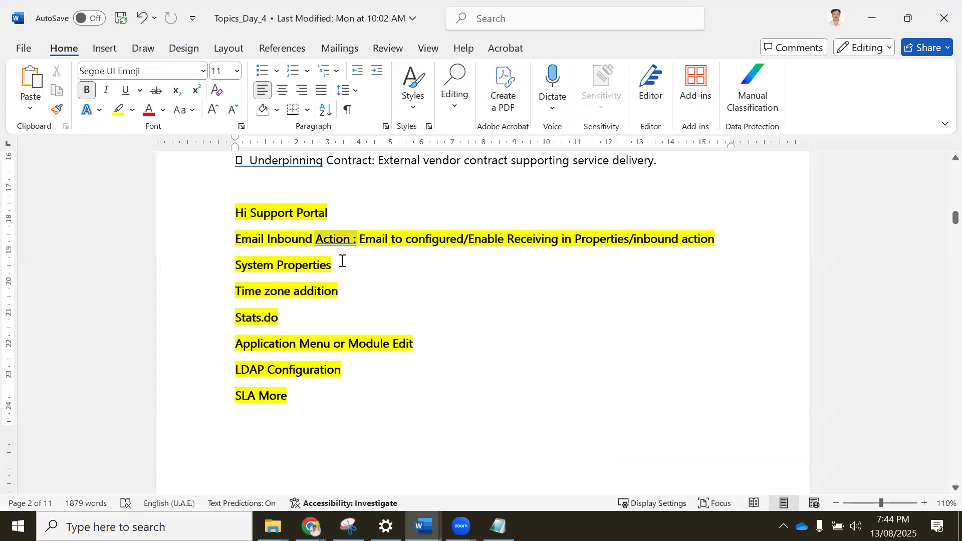
pyautogui.click(213, 320)
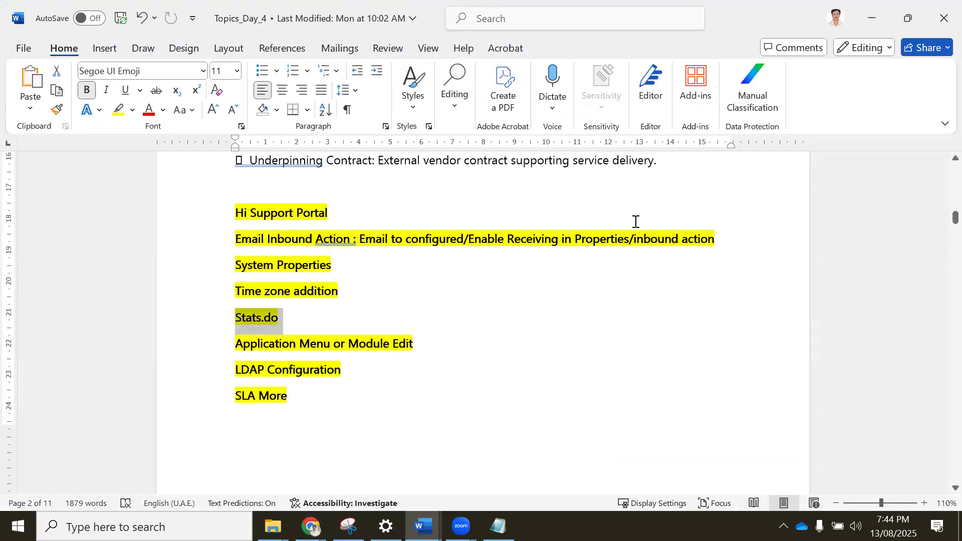
pyautogui.moveTo(722, 242); pyautogui.dragTo(234, 213)
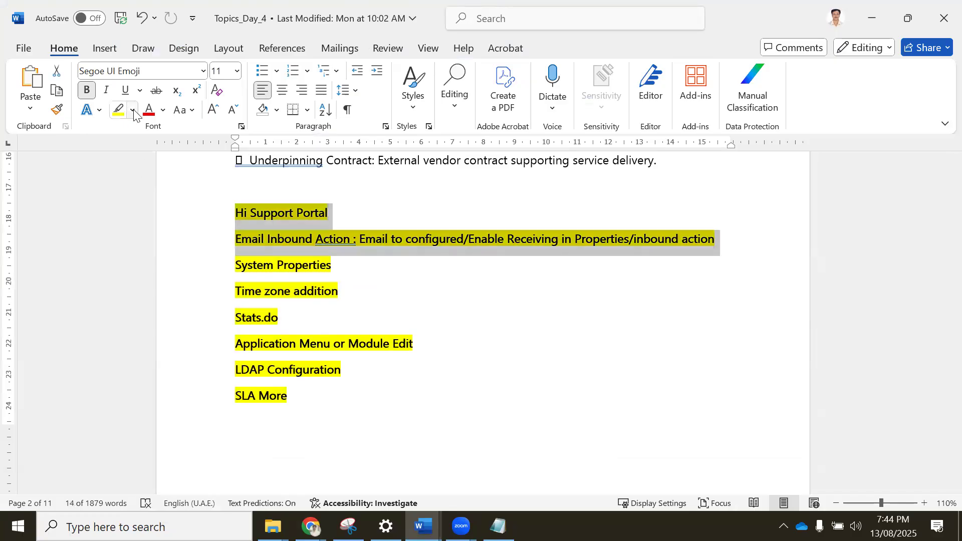
pyautogui.click(133, 109)
pyautogui.click(137, 232)
pyautogui.click(338, 290)
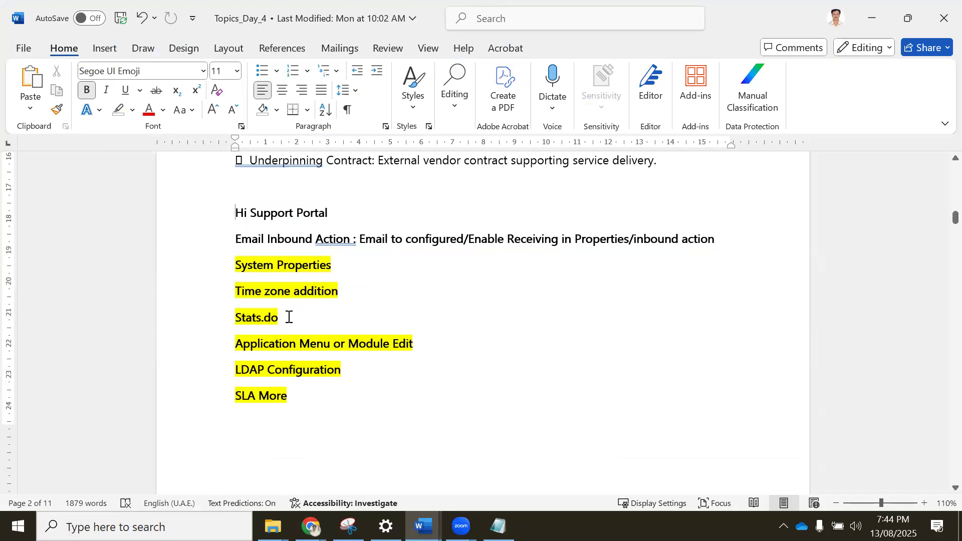
# Remove the yellow highlight from the Stats.do line in the topic list.
pyautogui.click(217, 325)
pyautogui.click(117, 116)
pyautogui.click(342, 266)
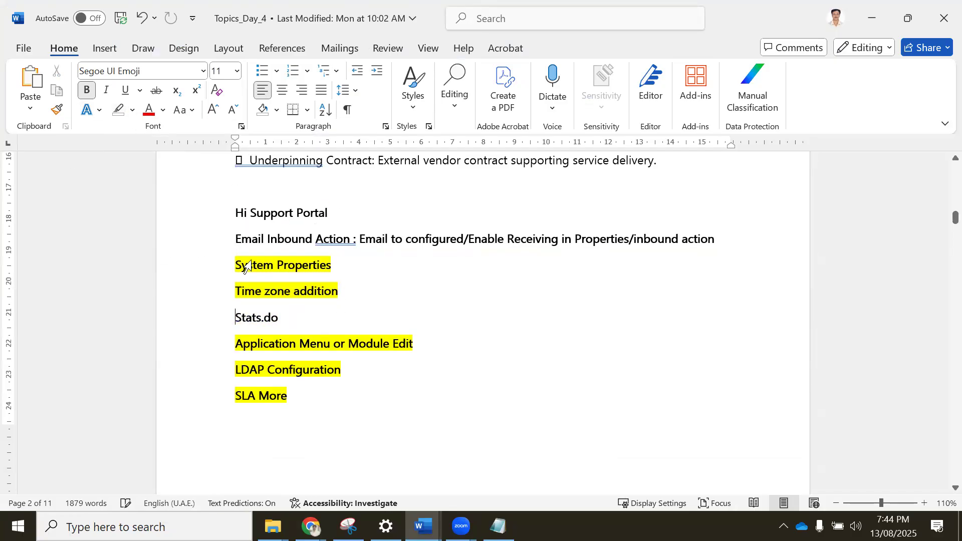
# Switch back to the Training System instance in Chrome, filter the navigator for properties and look through the matching modules.
pyautogui.moveTo(311, 527)
pyautogui.click(219, 453)
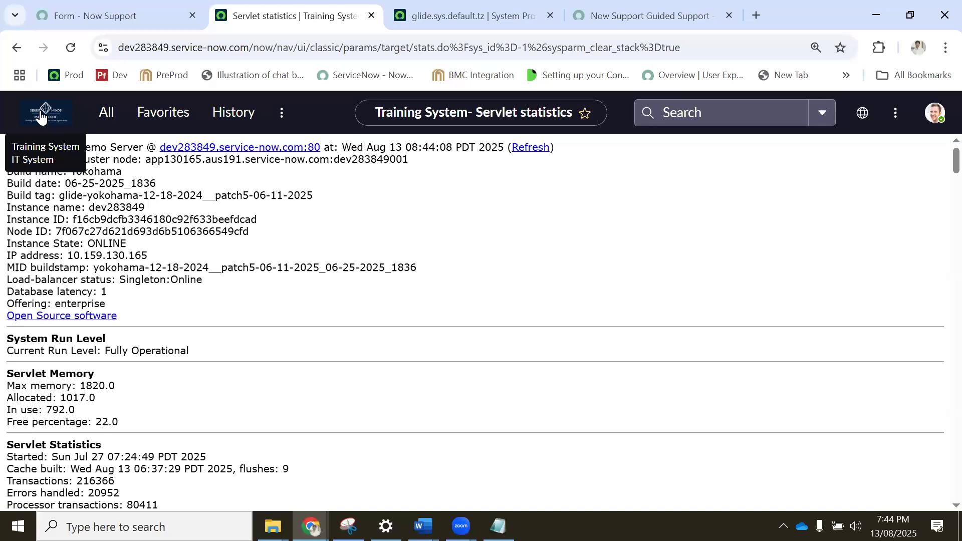
pyautogui.click(96, 114)
pyautogui.write('propero')
pyautogui.press('BackSpace')
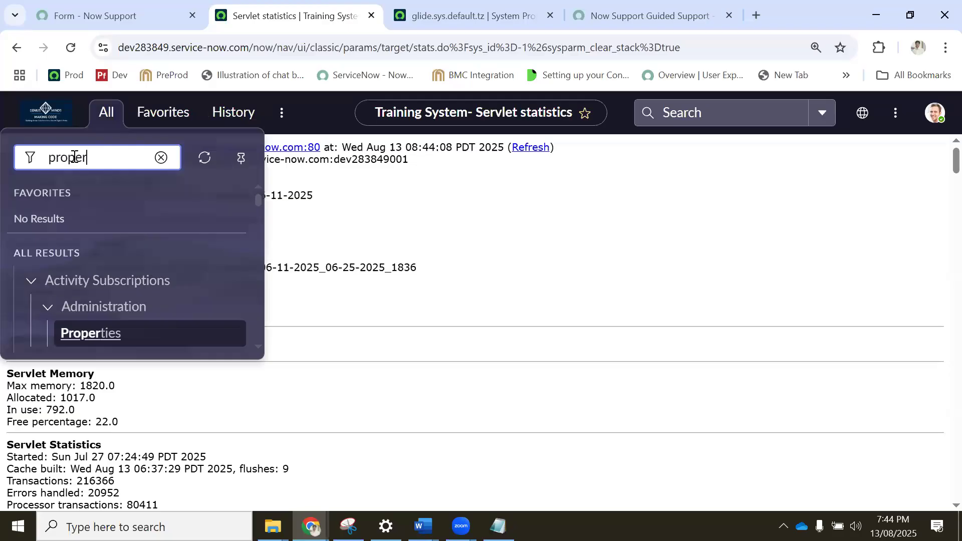
pyautogui.write('tier')
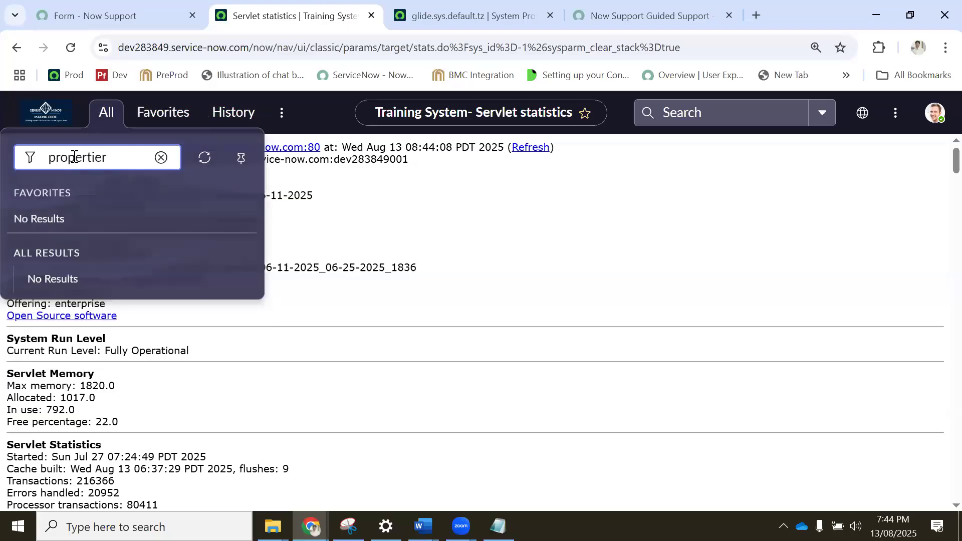
pyautogui.write('ss')
pyautogui.scroll(-8, 167, 257)
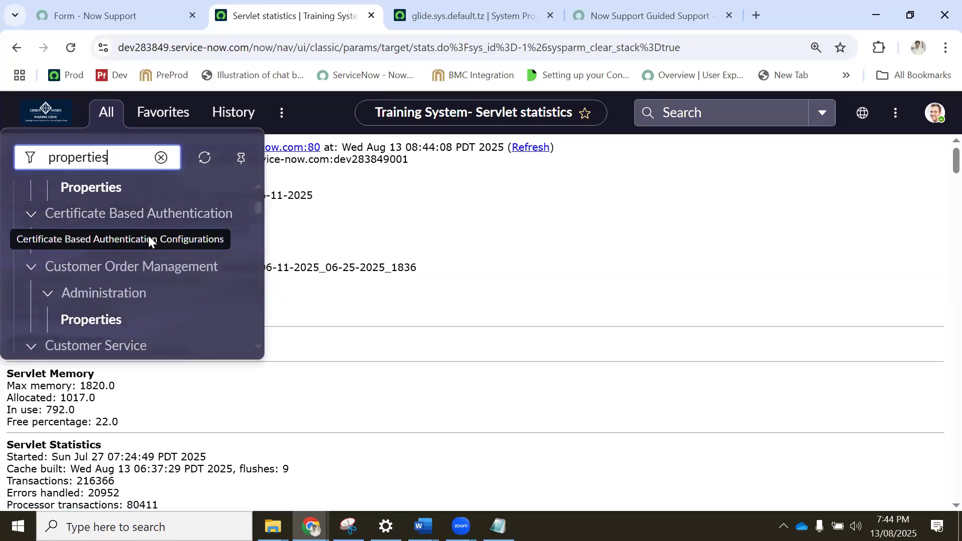
pyautogui.scroll(6, 168, 233)
pyautogui.scroll(2, 172, 240)
pyautogui.scroll(-6, 172, 241)
pyautogui.scroll(-5, 172, 241)
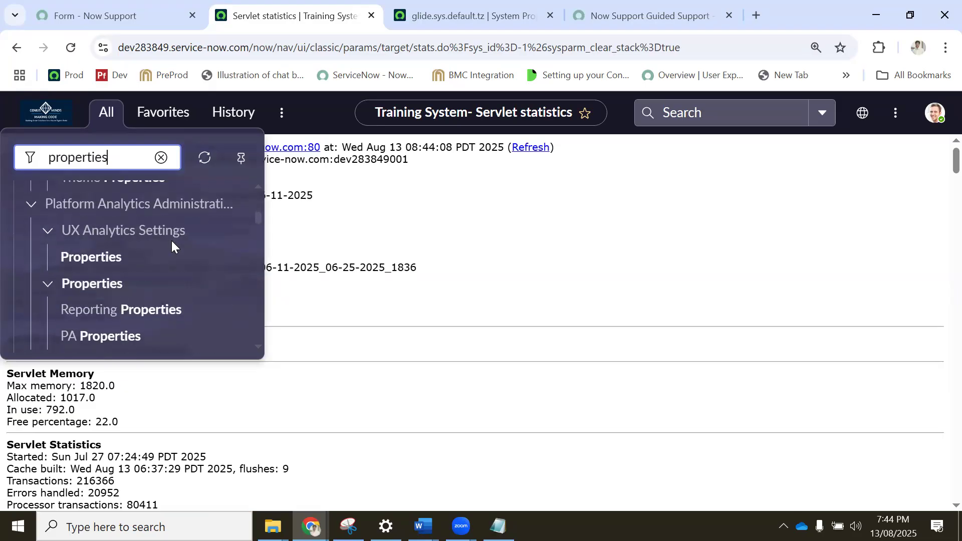
# Replace the navigator filter with system properties.
pyautogui.doubleClick(121, 157)
pyautogui.write('system')
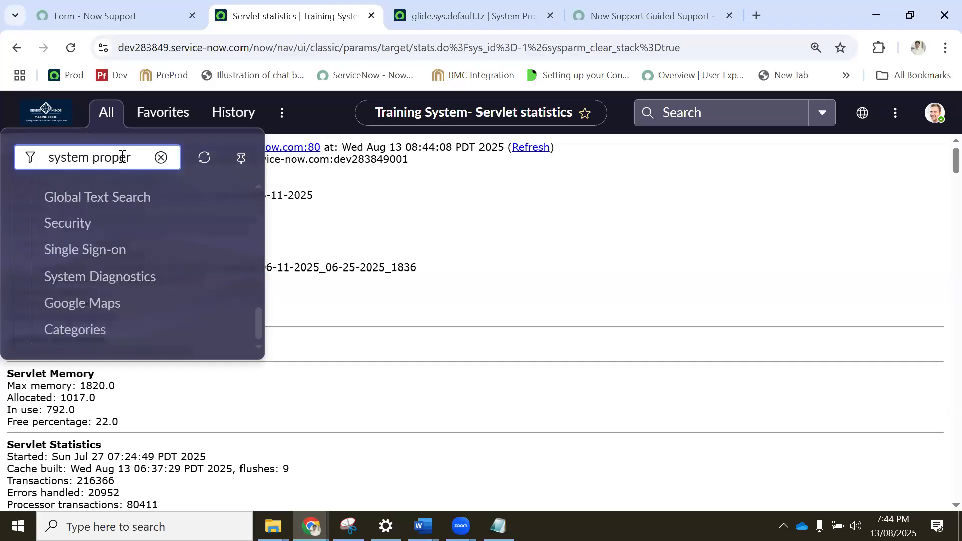
pyautogui.write(' properties')
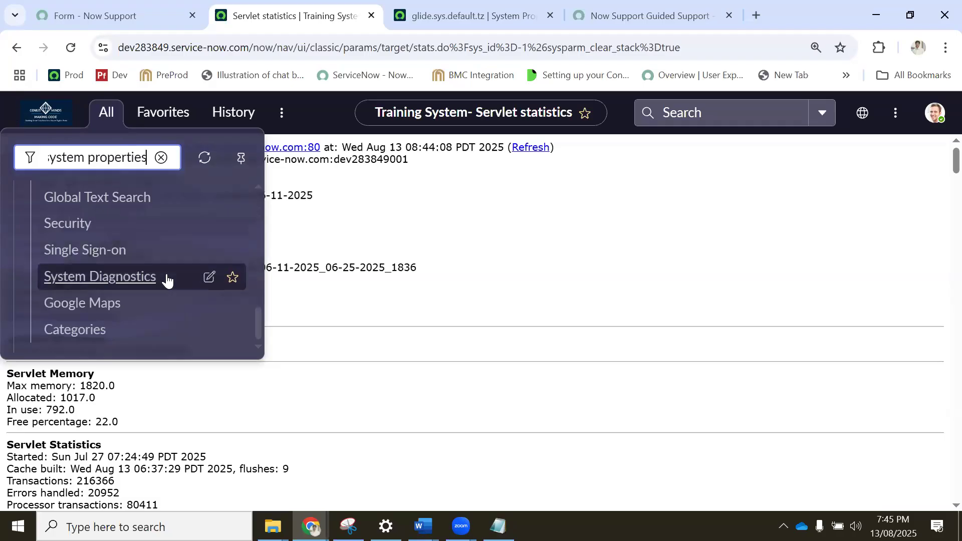
# Open the Basic Configuration, Basic Configuration UI16, My Company and UI Properties modules in separate new browser tabs.
pyautogui.scroll(8, 167, 279)
pyautogui.scroll(-2, 168, 279)
pyautogui.scroll(5, 140, 241)
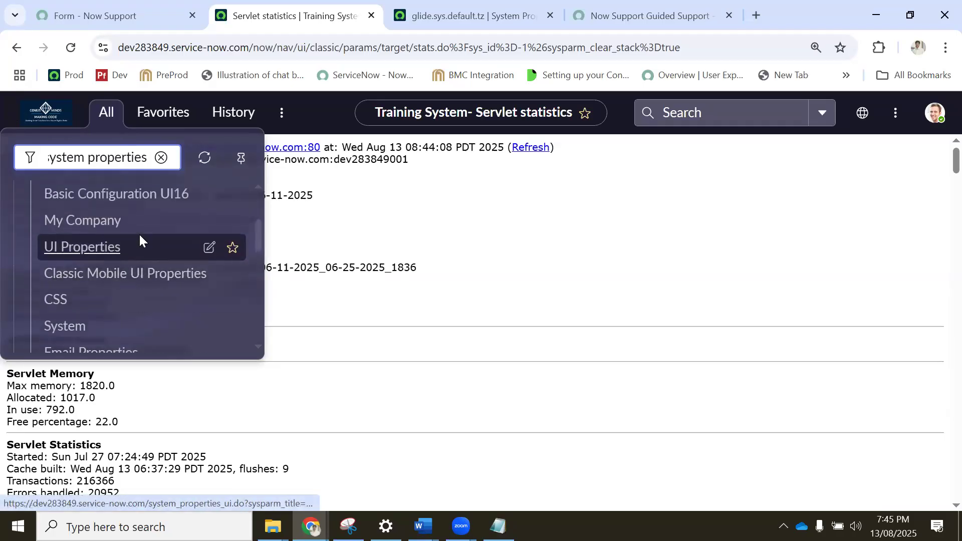
pyautogui.middleClick(103, 309)
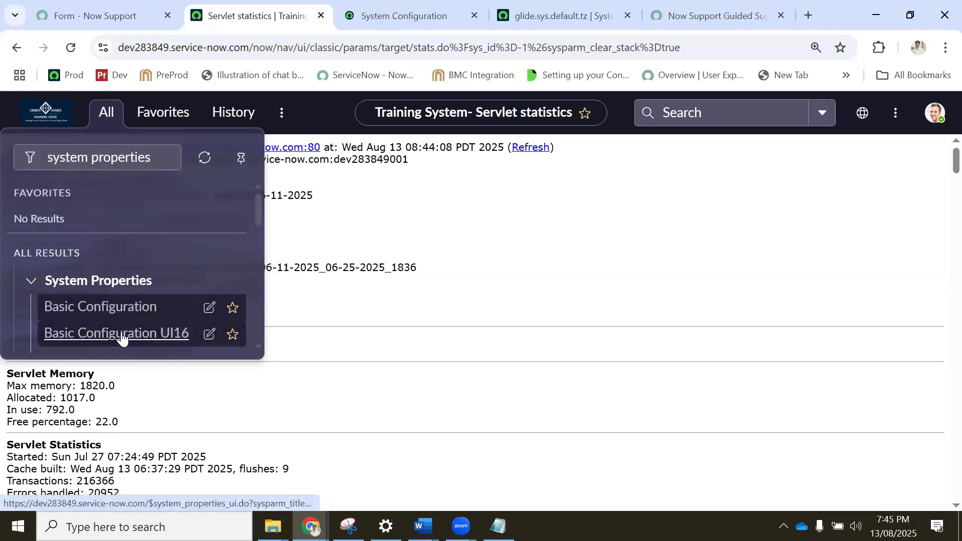
pyautogui.middleClick(150, 333)
pyautogui.scroll(-2, 146, 321)
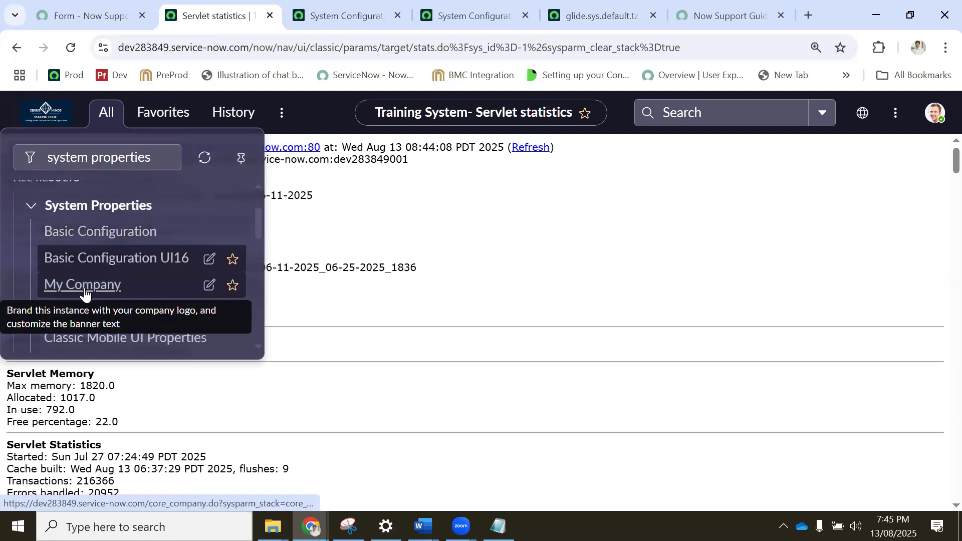
pyautogui.middleClick(76, 294)
pyautogui.middleClick(181, 311)
pyautogui.scroll(-3, 186, 307)
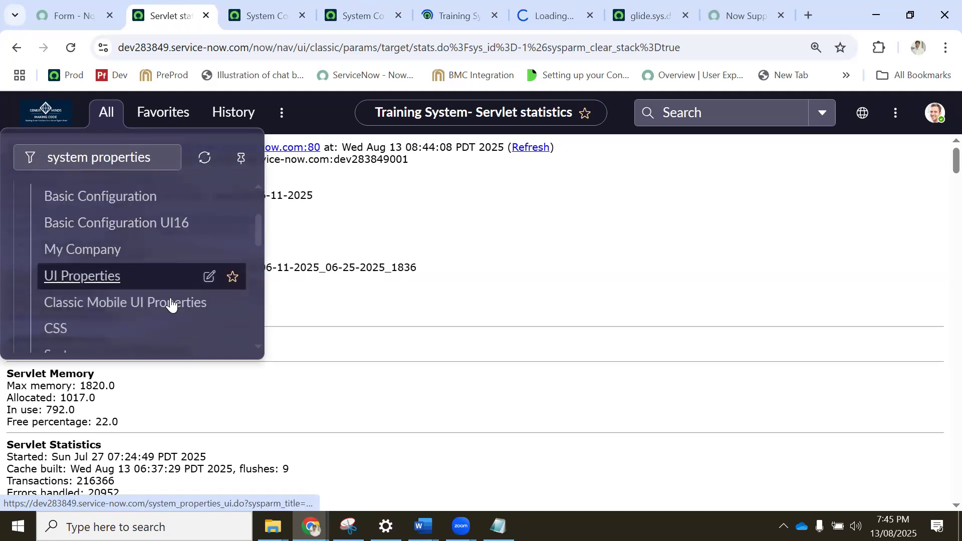
# Compare the page header caption and browser tab title on the Basic Configuration page with the instance's banner and tab.
pyautogui.click(246, 16)
pyautogui.moveTo(90, 227); pyautogui.dragTo(55, 178)
pyautogui.click(145, 14)
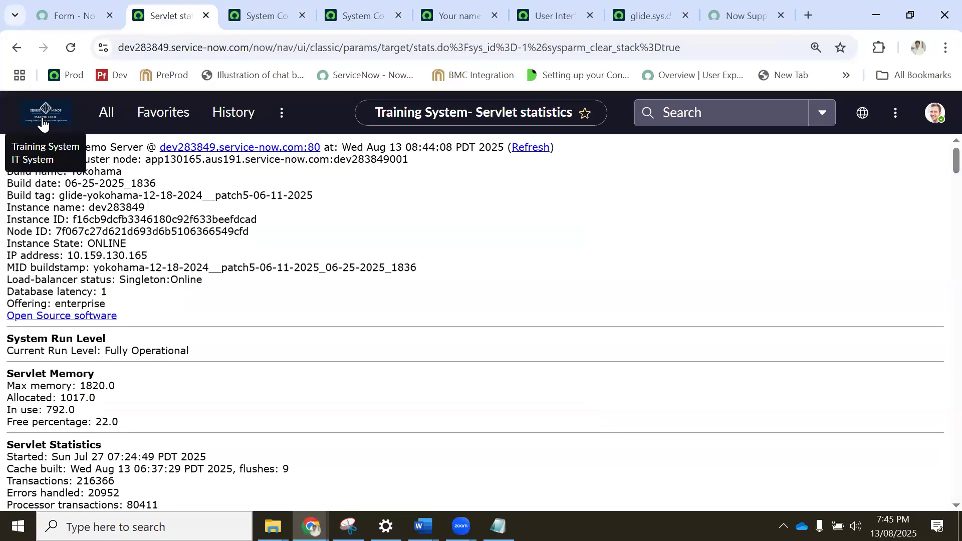
pyautogui.click(250, 17)
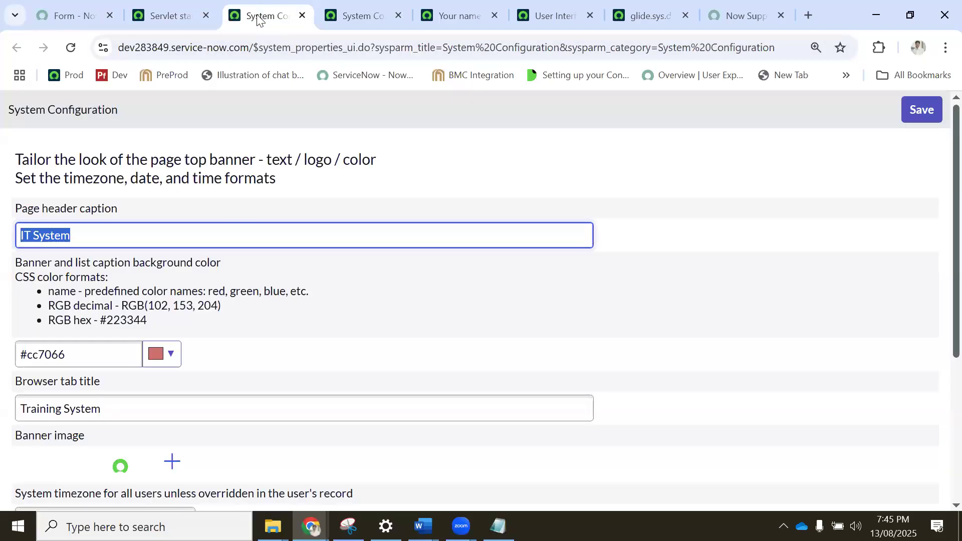
pyautogui.scroll(-1, 123, 297)
pyautogui.moveTo(123, 328); pyautogui.dragTo(0, 330)
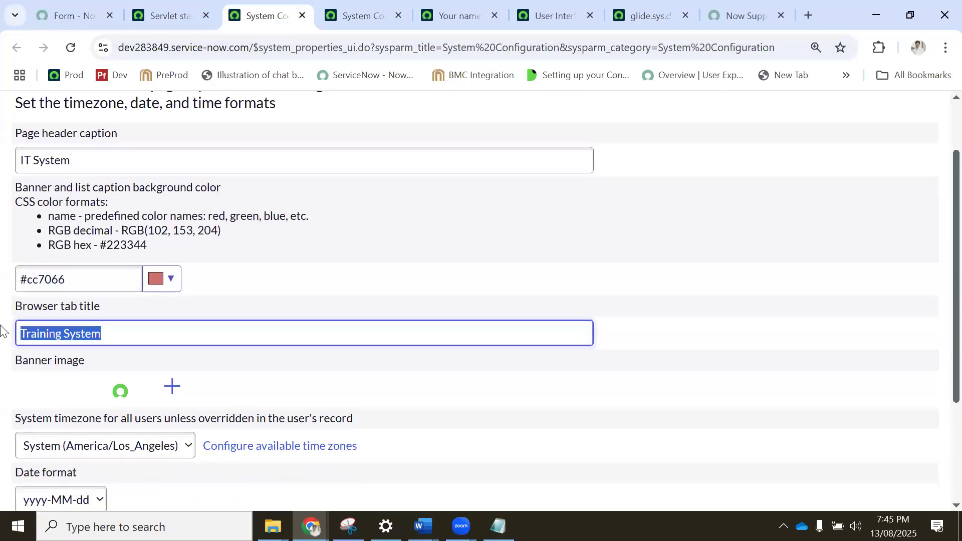
pyautogui.click(200, 12)
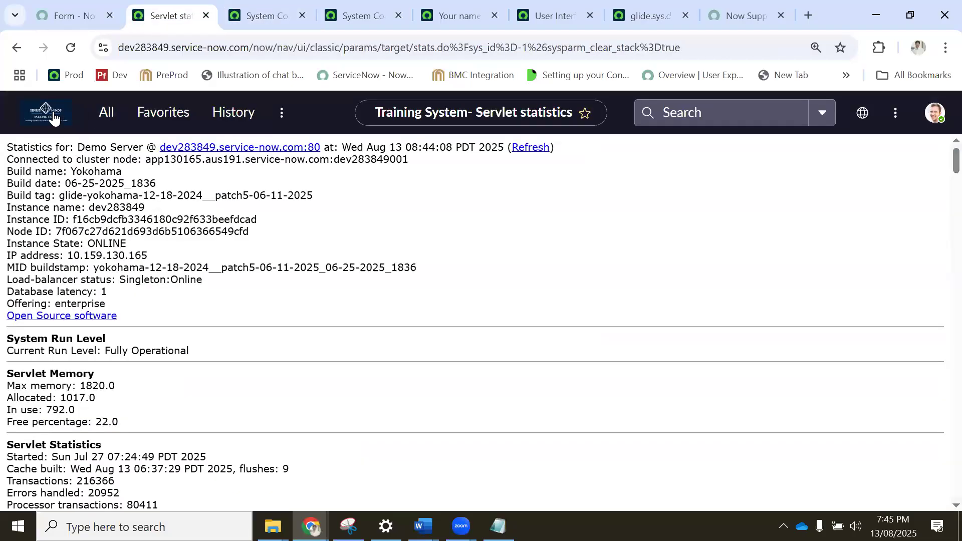
# Examine the available system timezone, date format and time format options on the Basic Configuration page, leaving the selections as they are.
pyautogui.click(266, 14)
pyautogui.scroll(-3, 159, 286)
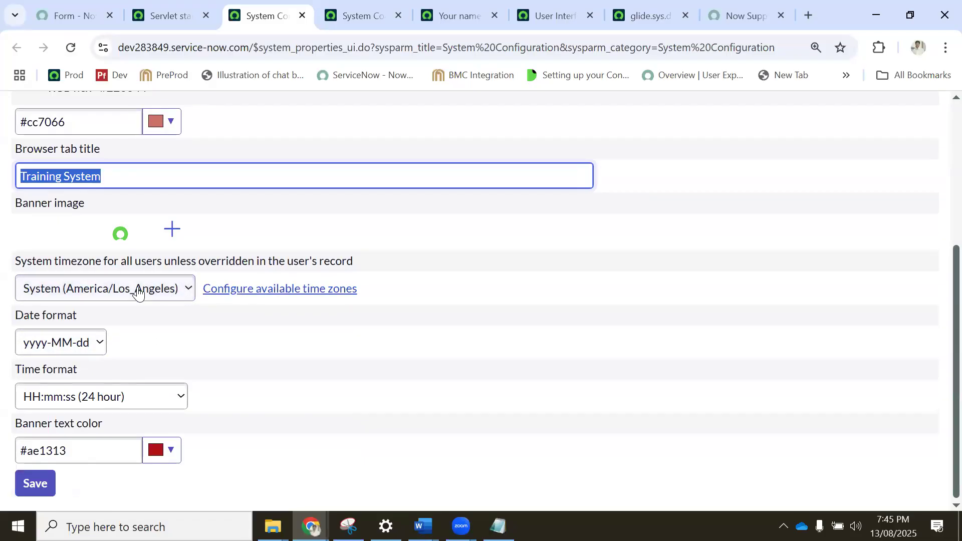
pyautogui.click(95, 290)
pyautogui.scroll(-4, 148, 173)
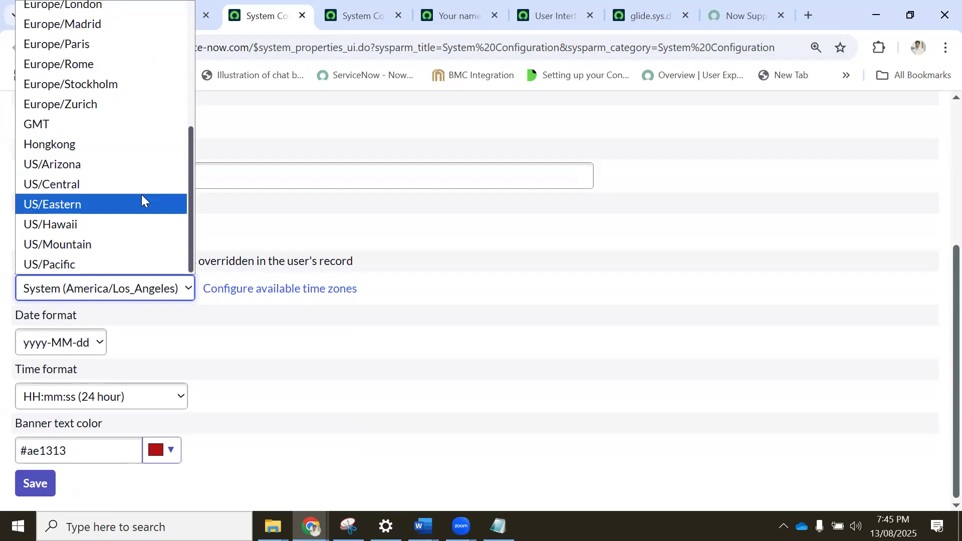
pyautogui.scroll(4, 141, 181)
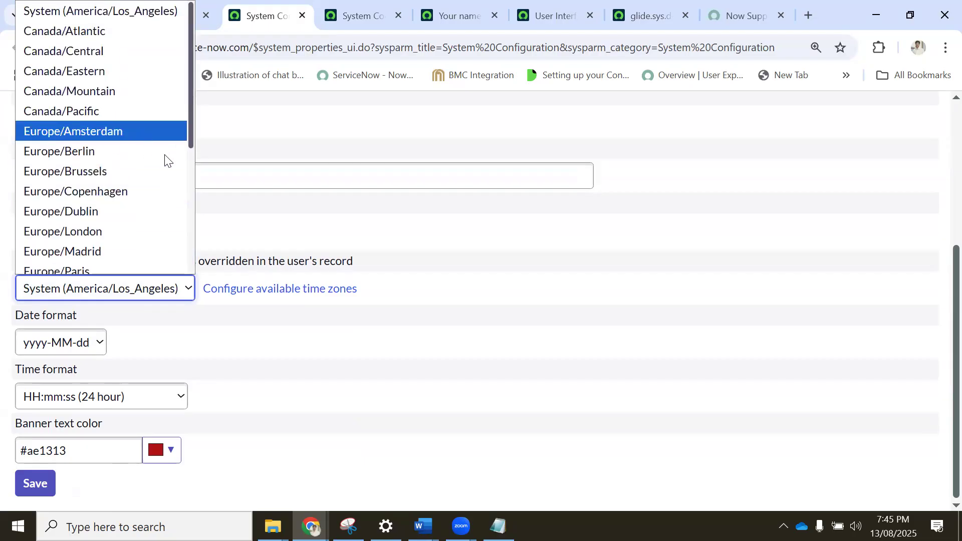
pyautogui.click(275, 328)
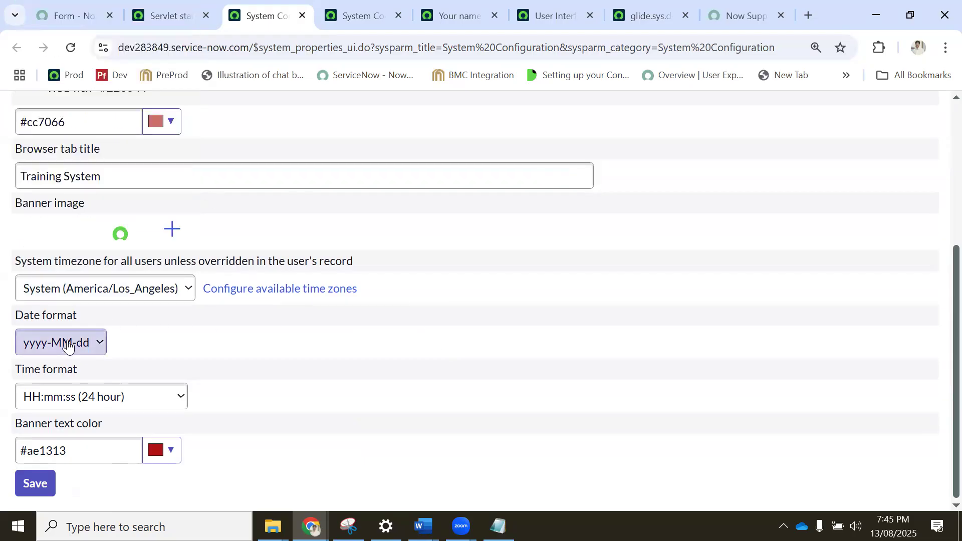
pyautogui.click(82, 350)
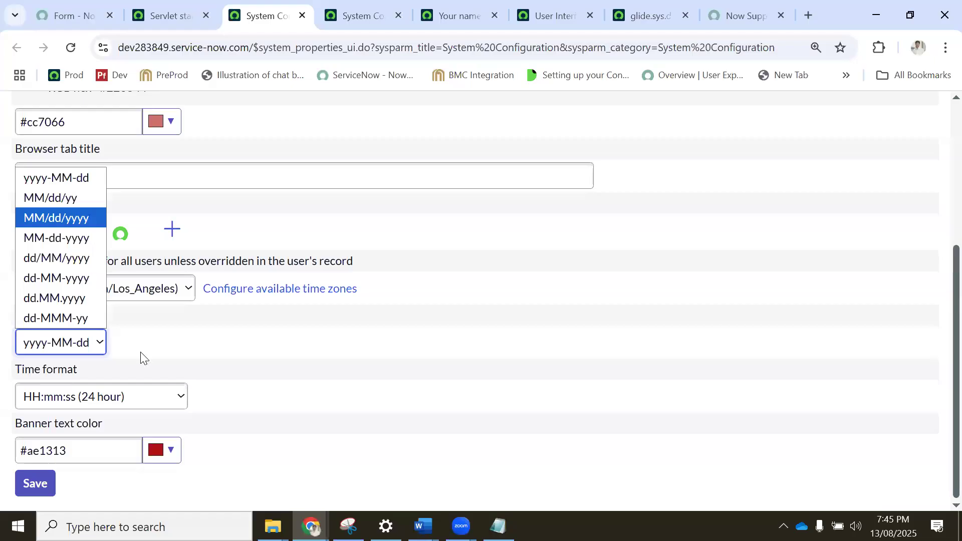
pyautogui.click(331, 381)
pyautogui.click(105, 397)
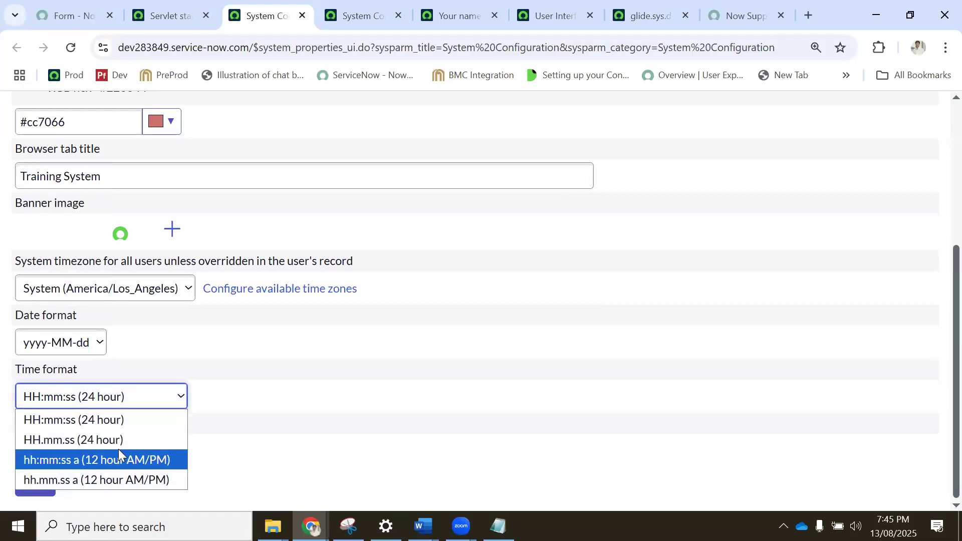
pyautogui.click(173, 331)
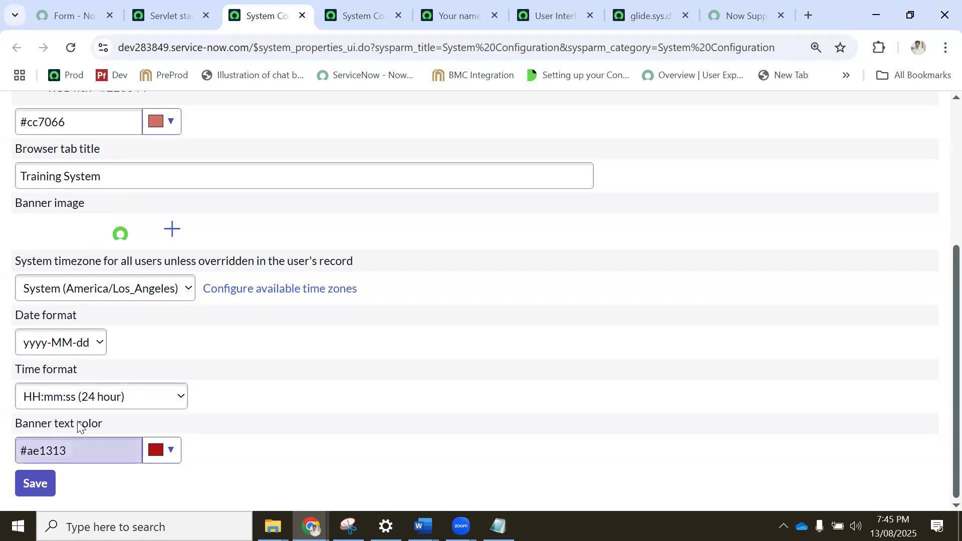
# Compare the banner text color property with the instance banner and review the remaining Basic Configuration properties.
pyautogui.moveTo(52, 426); pyautogui.dragTo(99, 426)
pyautogui.click(161, 15)
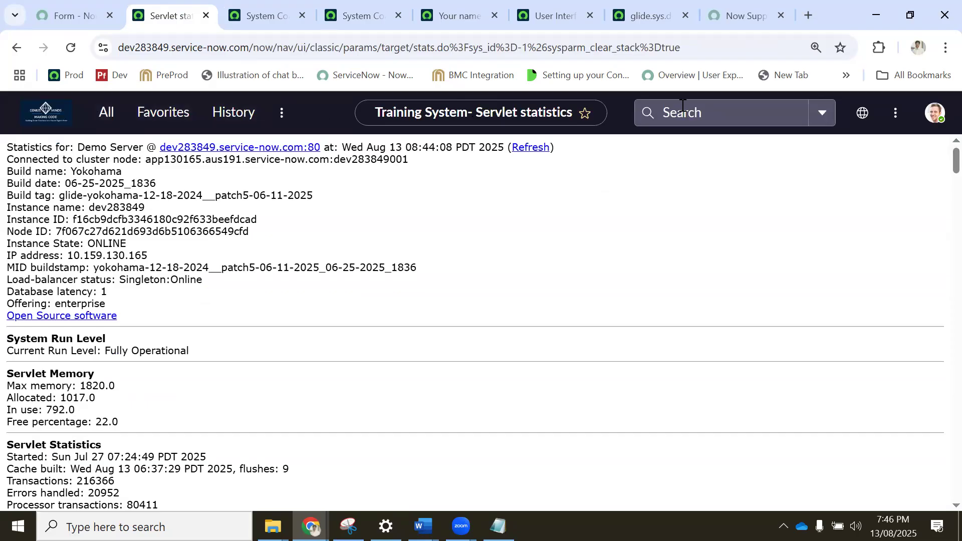
pyautogui.click(263, 16)
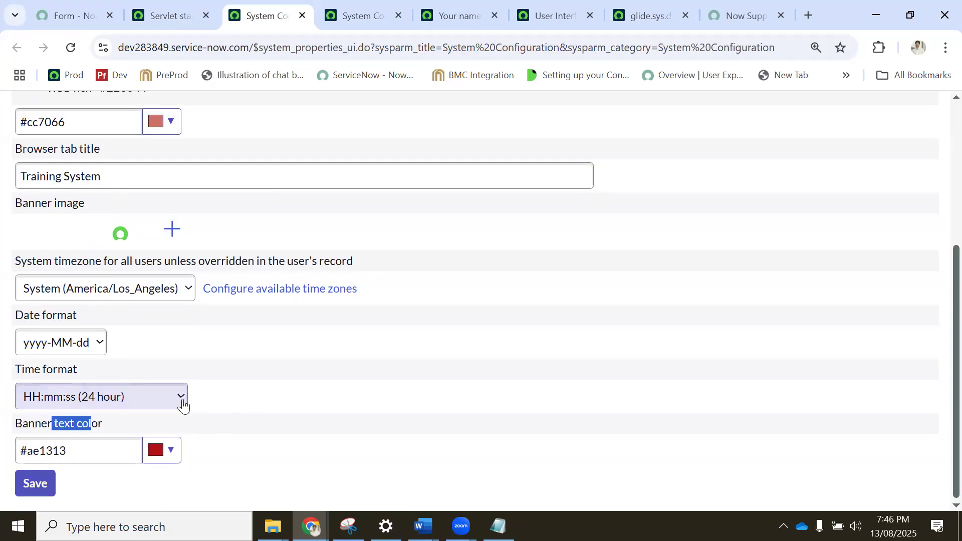
pyautogui.scroll(3, 193, 389)
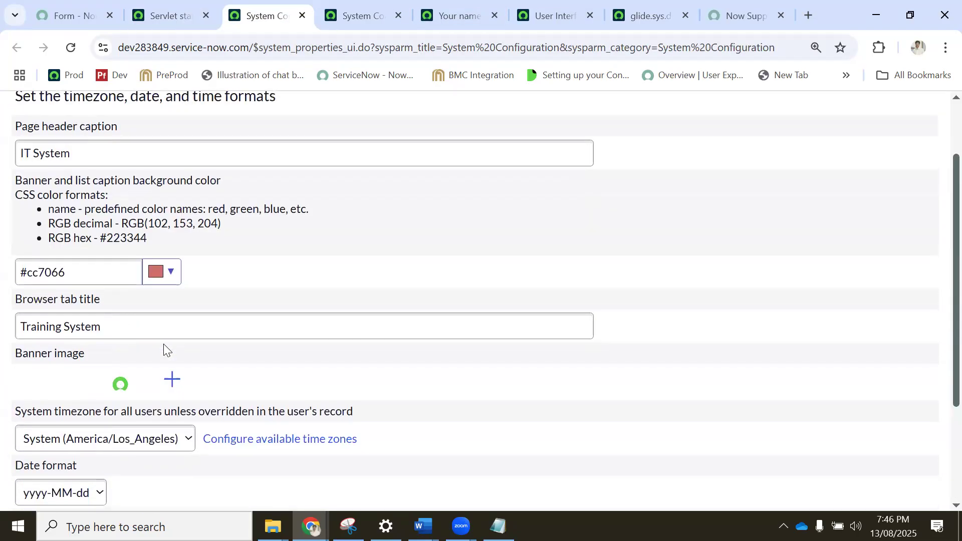
pyautogui.scroll(2, 163, 344)
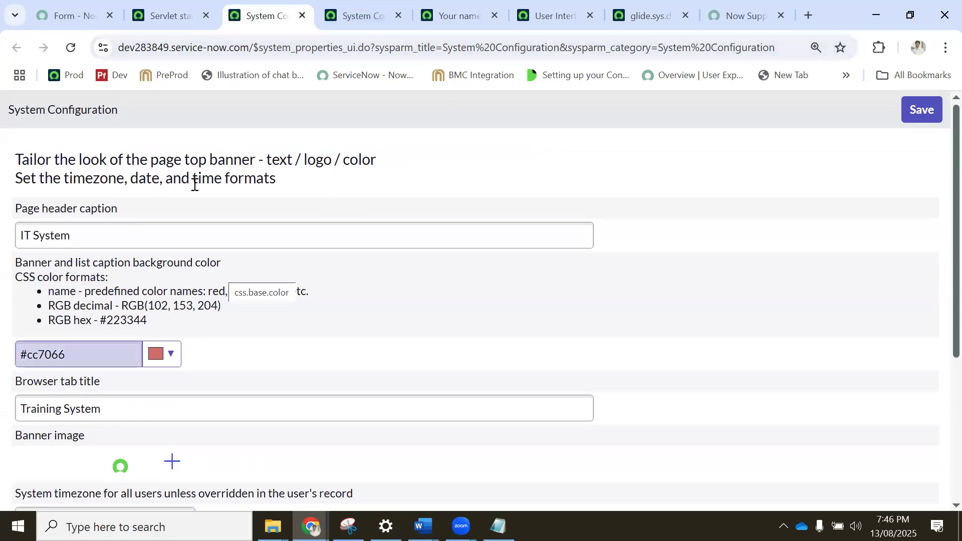
# Show the Basic Configuration UI16 page, open the file chooser for its banner image and cancel it.
pyautogui.click(350, 14)
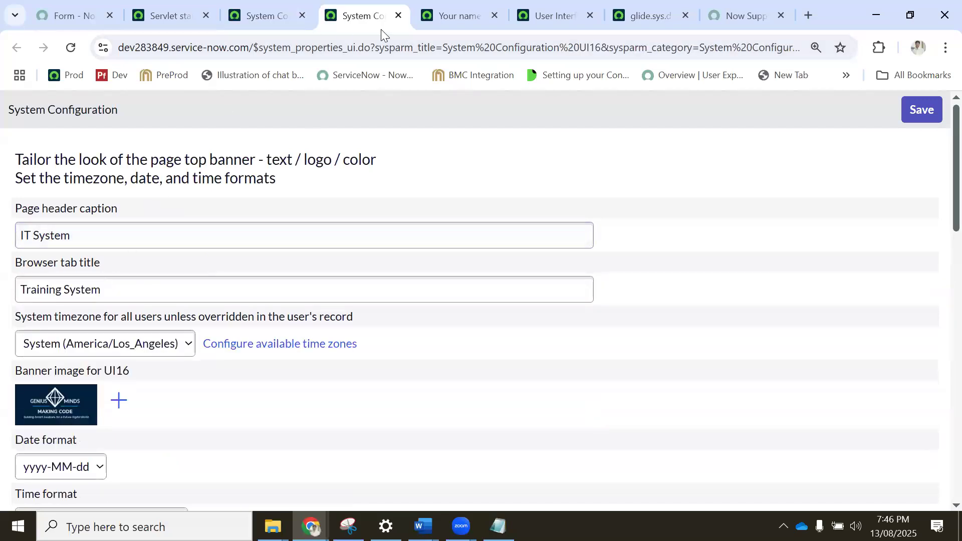
pyautogui.scroll(-3, 86, 230)
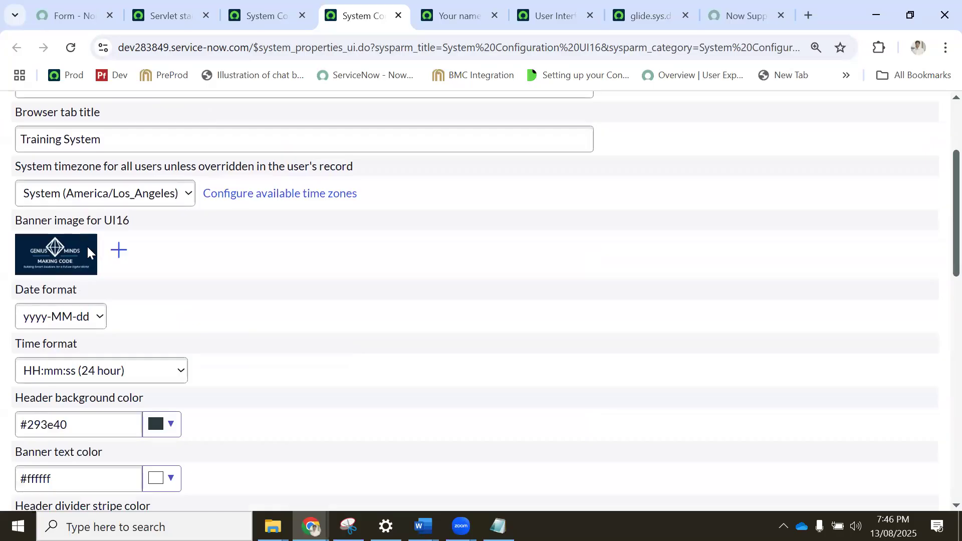
pyautogui.click(120, 256)
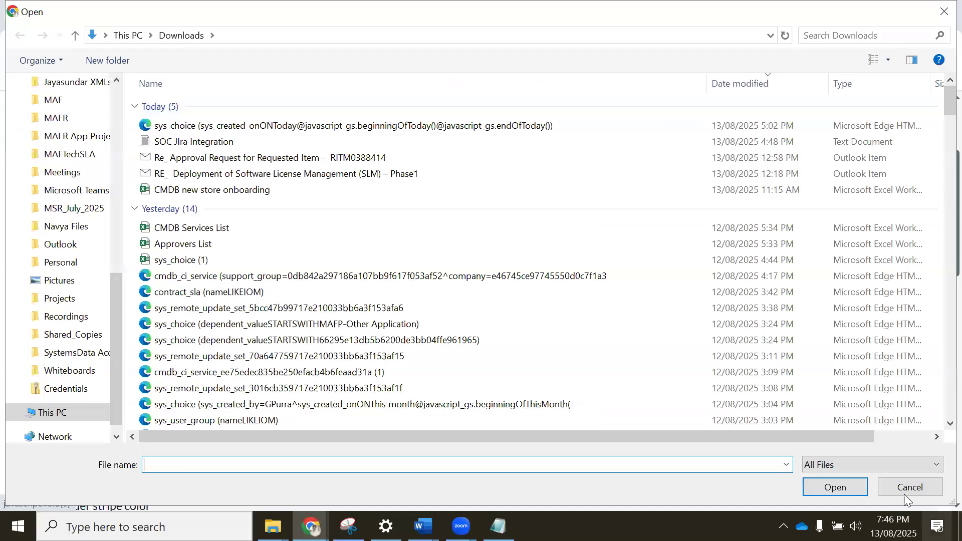
pyautogui.press('Escape')
# Set the UI16 header background color to #412a2d and save the system configuration.
pyautogui.scroll(-5, 116, 301)
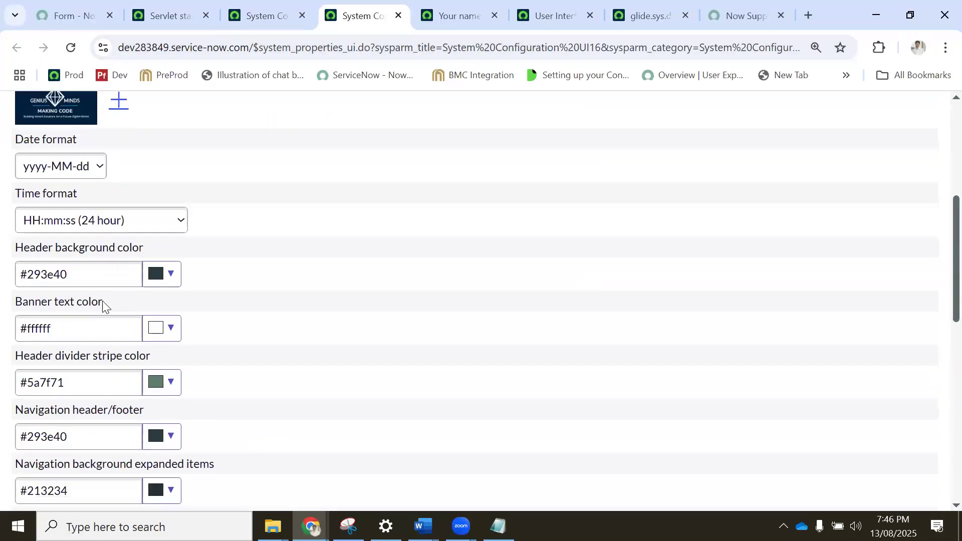
pyautogui.scroll(2, 93, 317)
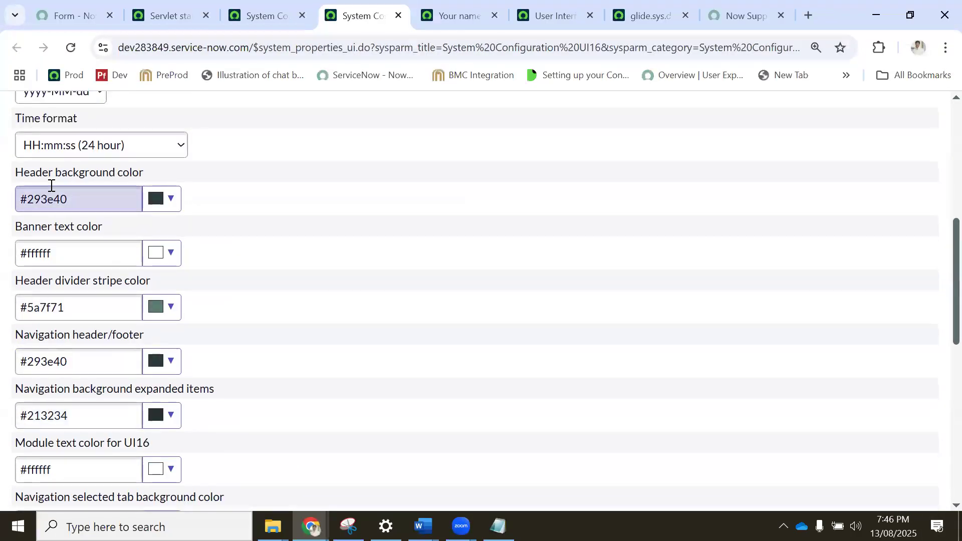
pyautogui.moveTo(31, 175); pyautogui.dragTo(150, 172)
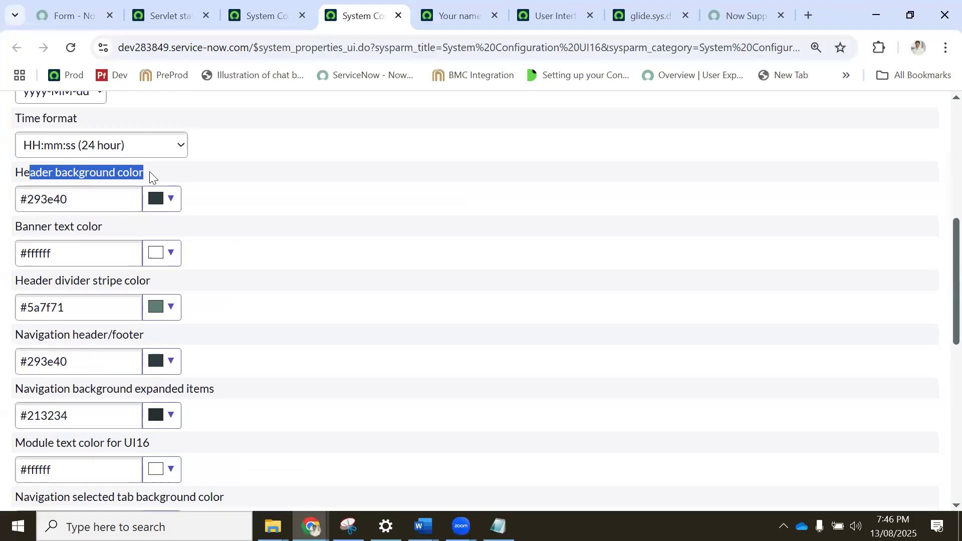
pyautogui.click(172, 202)
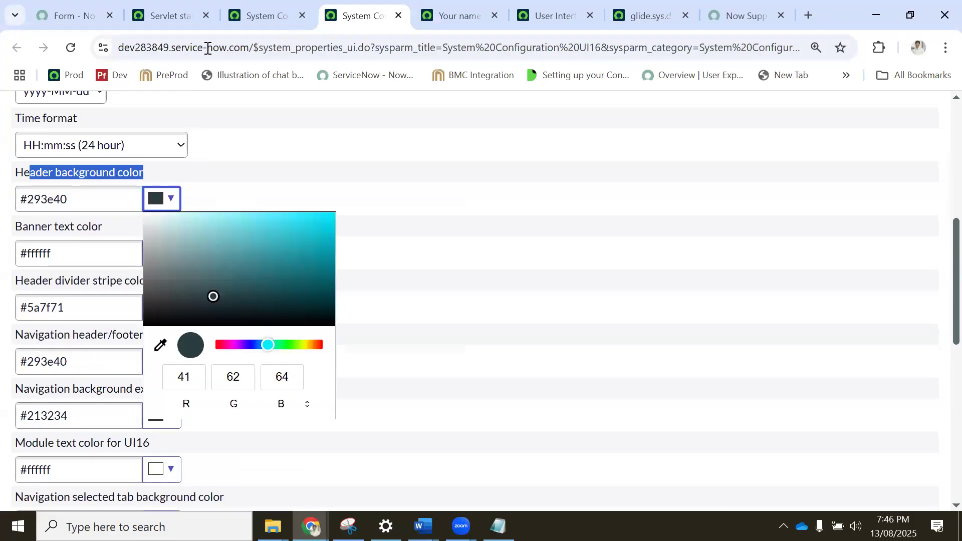
pyautogui.click(317, 346)
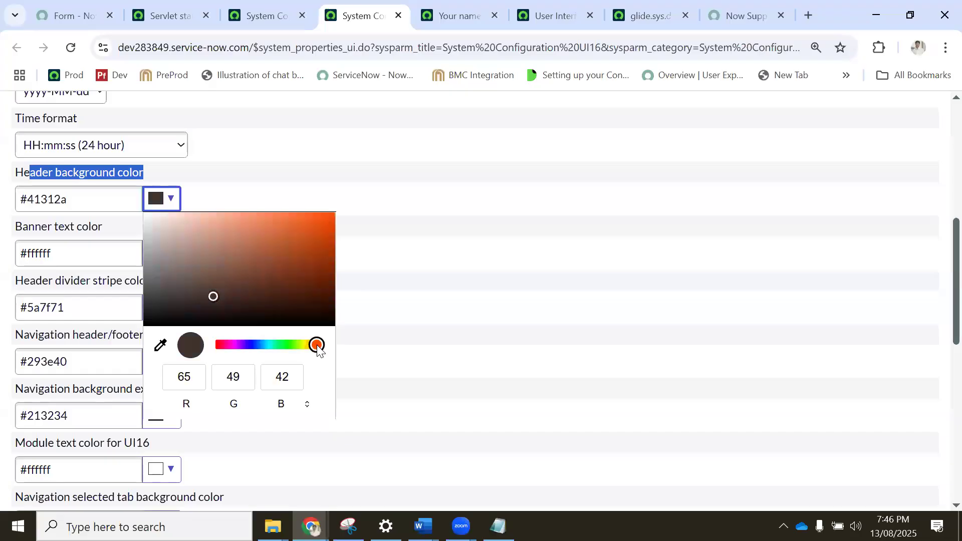
pyautogui.click(219, 345)
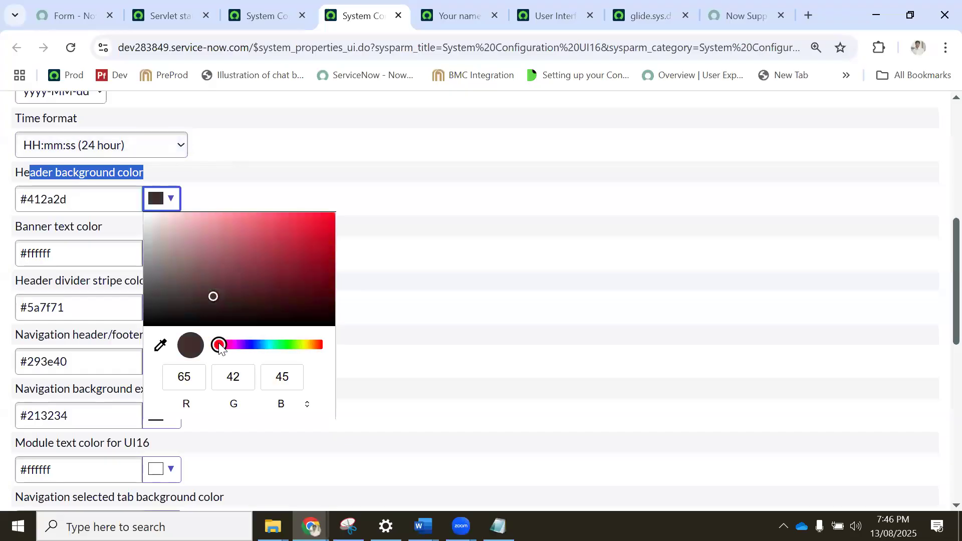
pyautogui.click(673, 232)
pyautogui.scroll(-5, 661, 242)
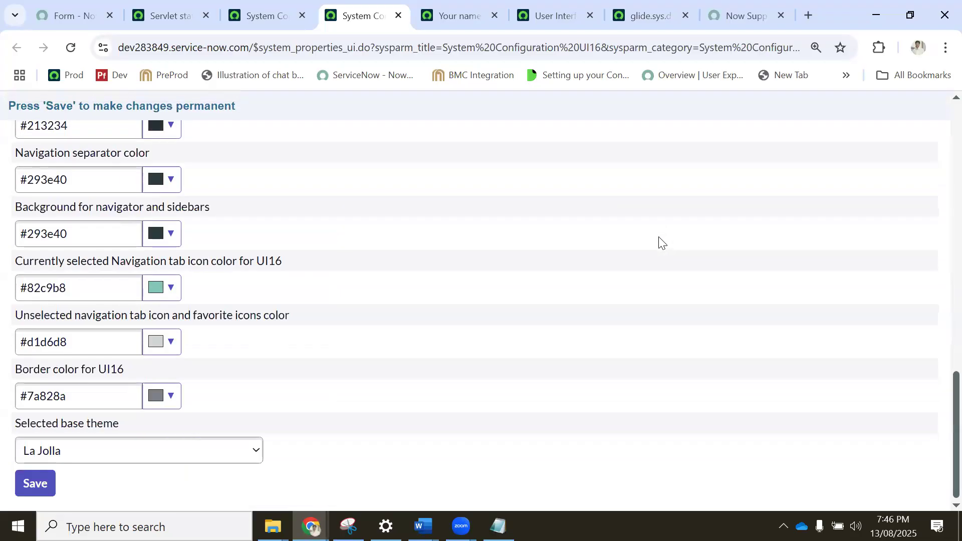
pyautogui.click(46, 482)
# Reload the Servlet statistics page and check the instance banner against the saved UI16 header color.
pyautogui.click(180, 15)
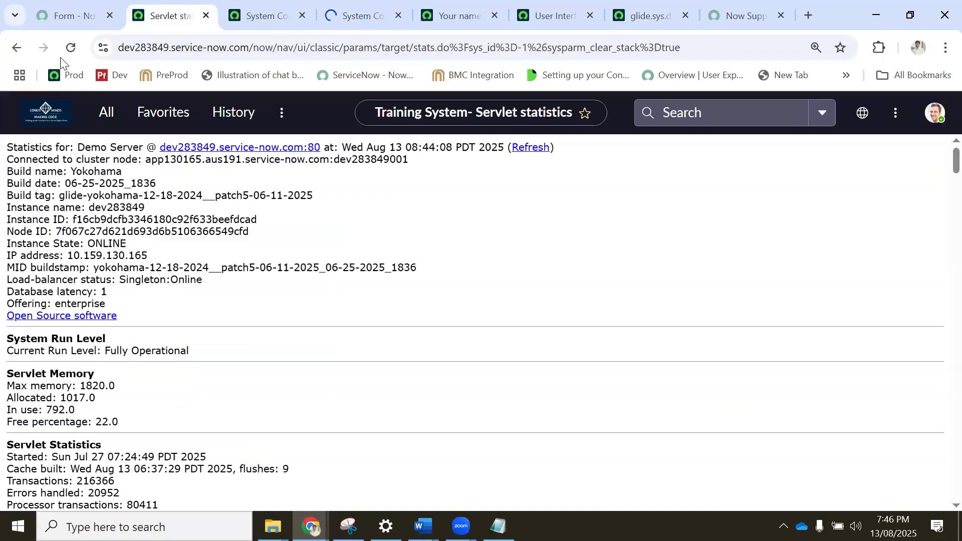
pyautogui.click(72, 49)
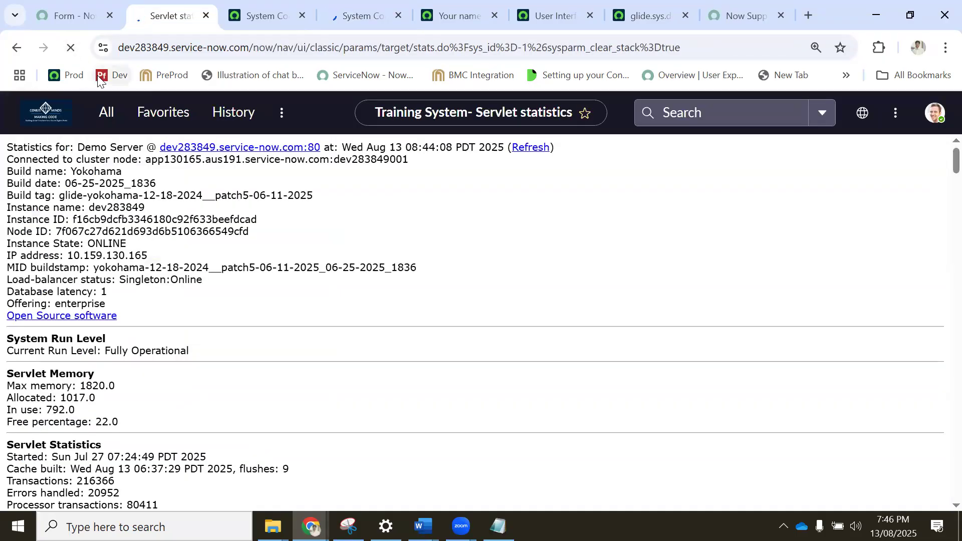
pyautogui.click(358, 16)
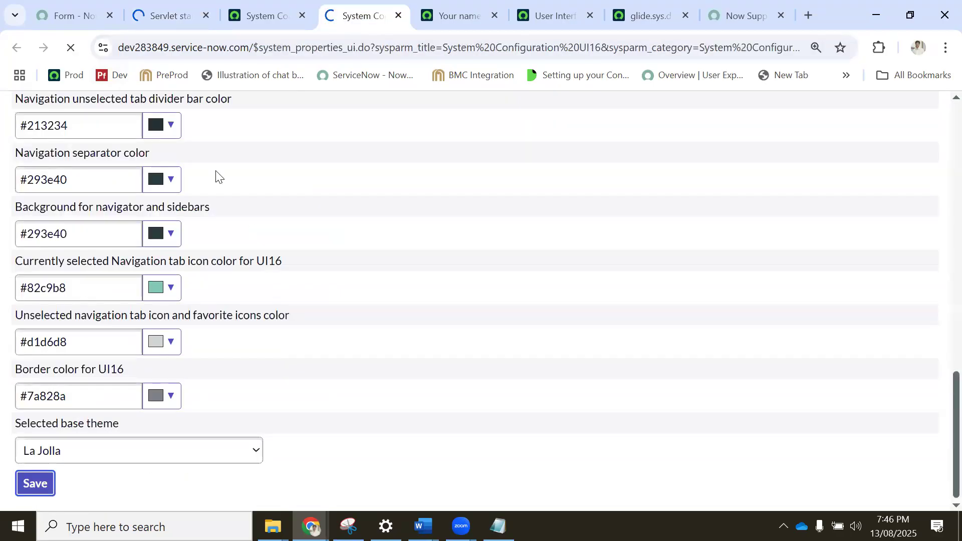
pyautogui.scroll(15, 92, 197)
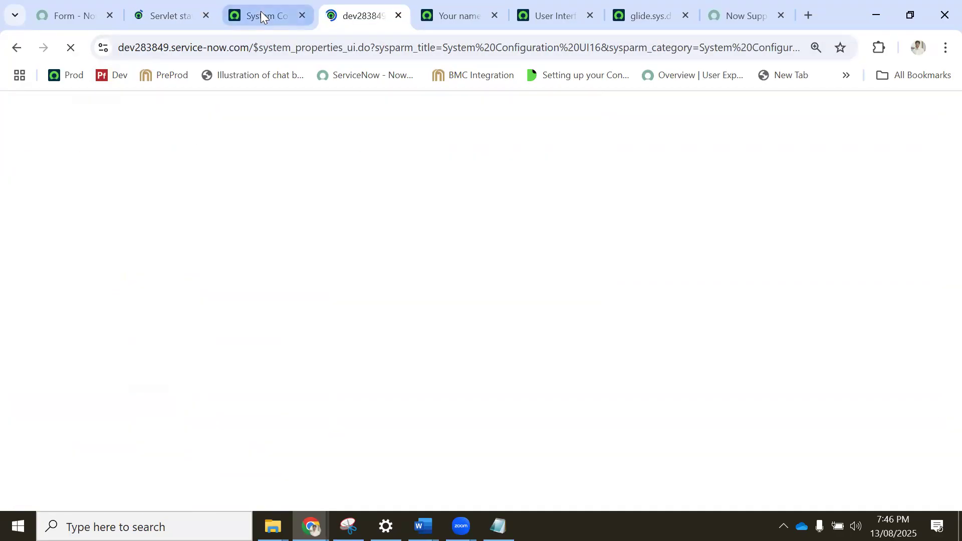
pyautogui.click(262, 16)
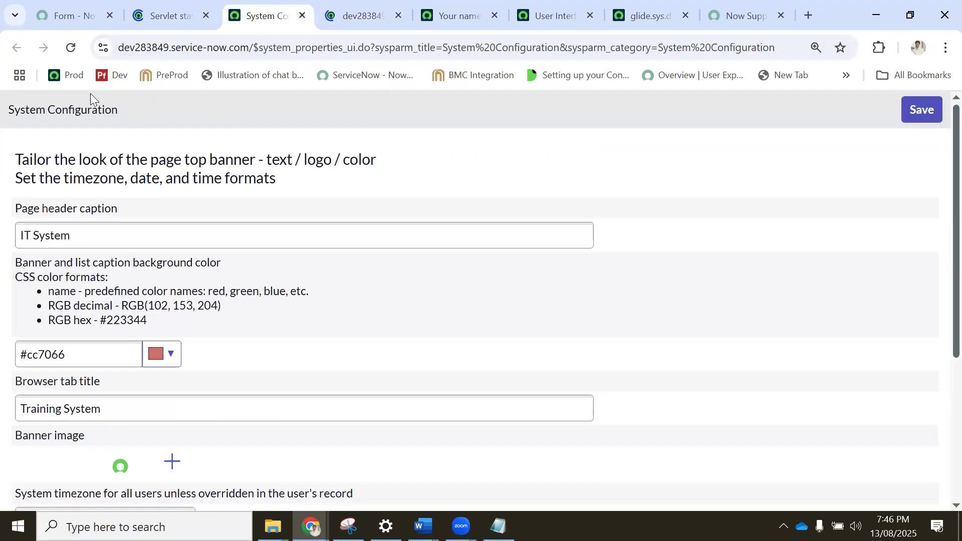
pyautogui.click(170, 19)
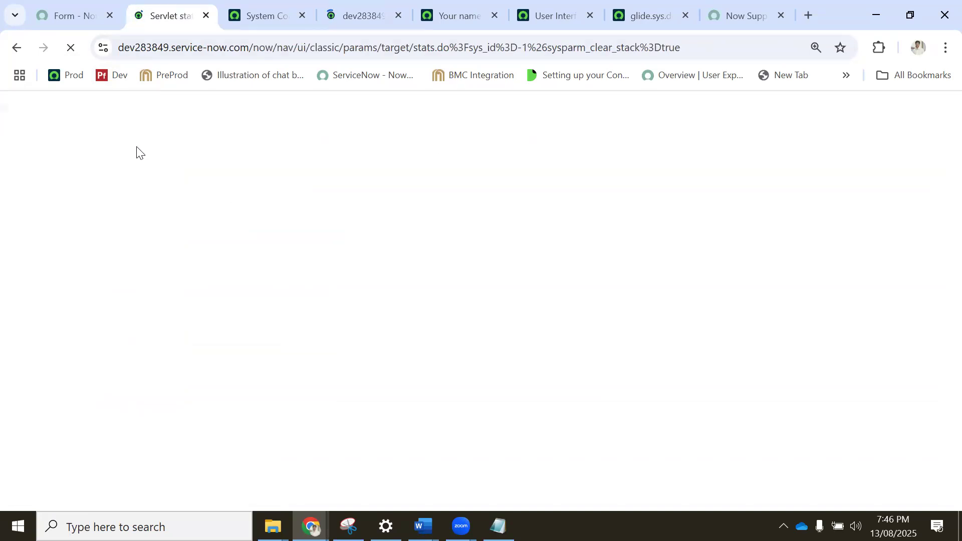
pyautogui.click(260, 12)
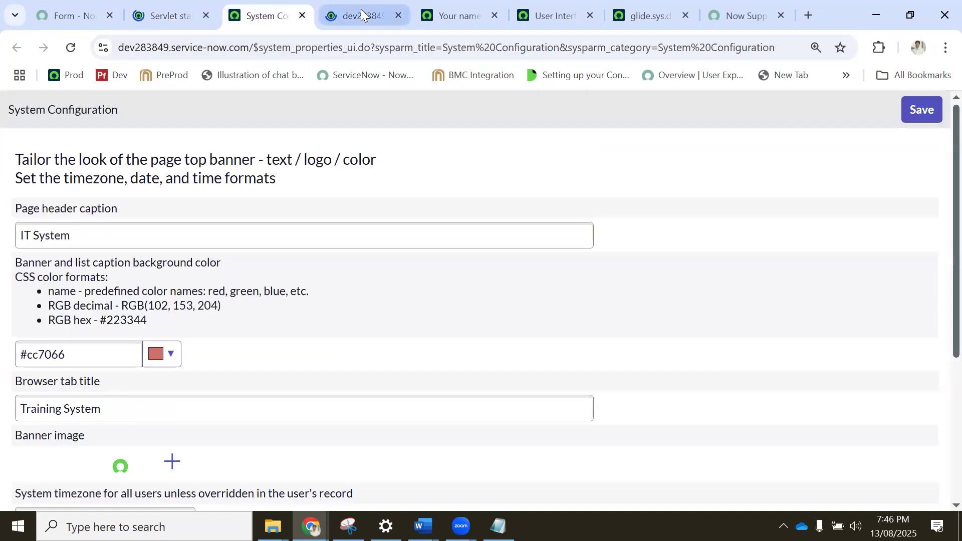
pyautogui.click(163, 14)
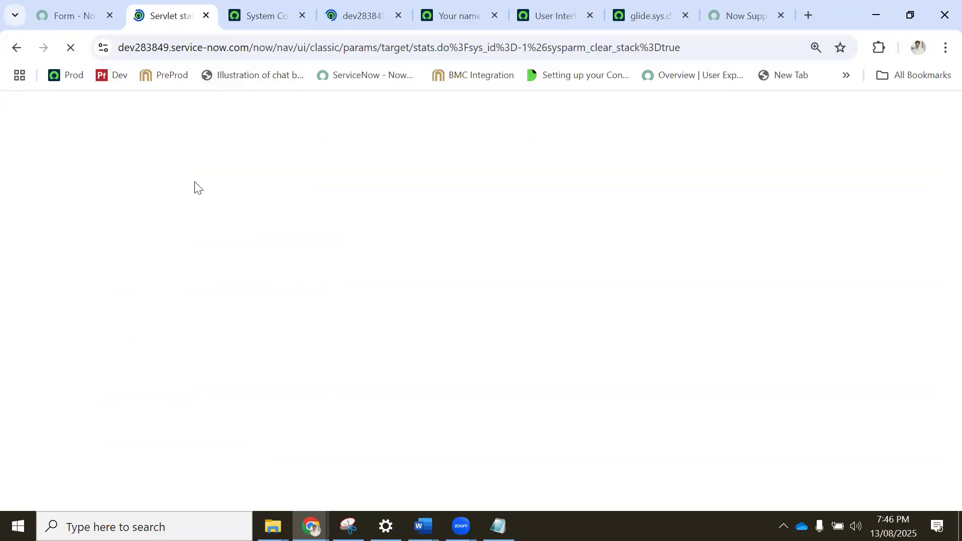
pyautogui.click(266, 15)
pyautogui.click(178, 15)
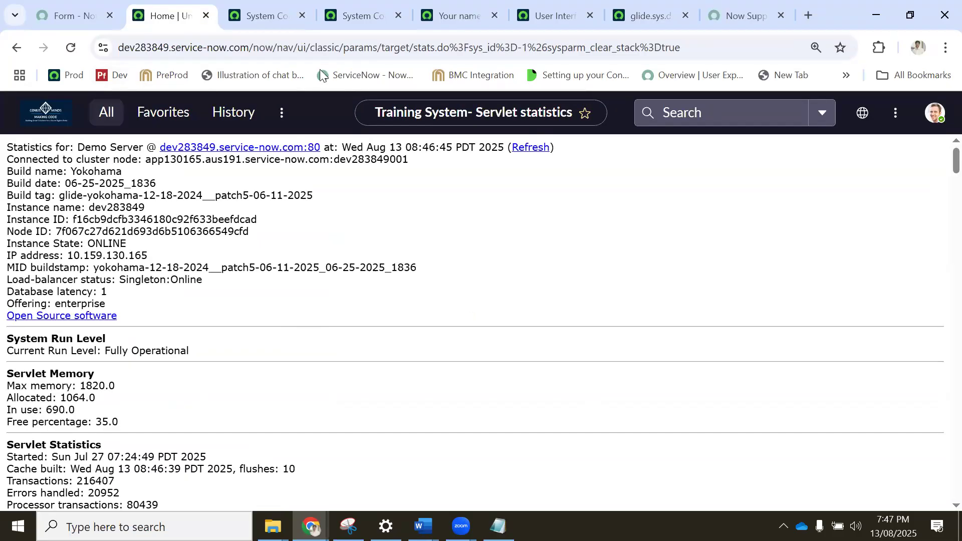
# Compare the properties on the Basic Configuration page with those on the Basic Configuration UI16 page.
pyautogui.click(273, 13)
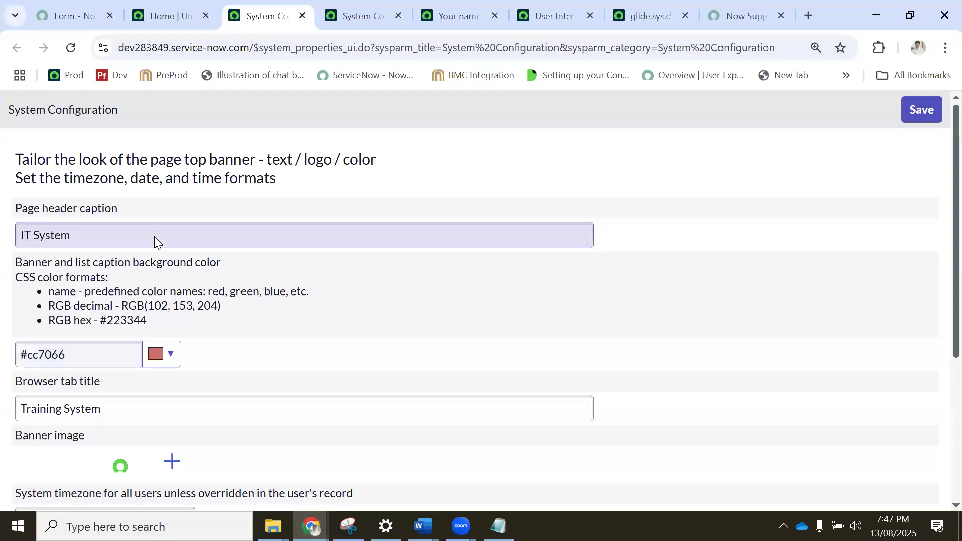
pyautogui.scroll(-5, 155, 241)
pyautogui.scroll(5, 156, 248)
pyautogui.click(364, 15)
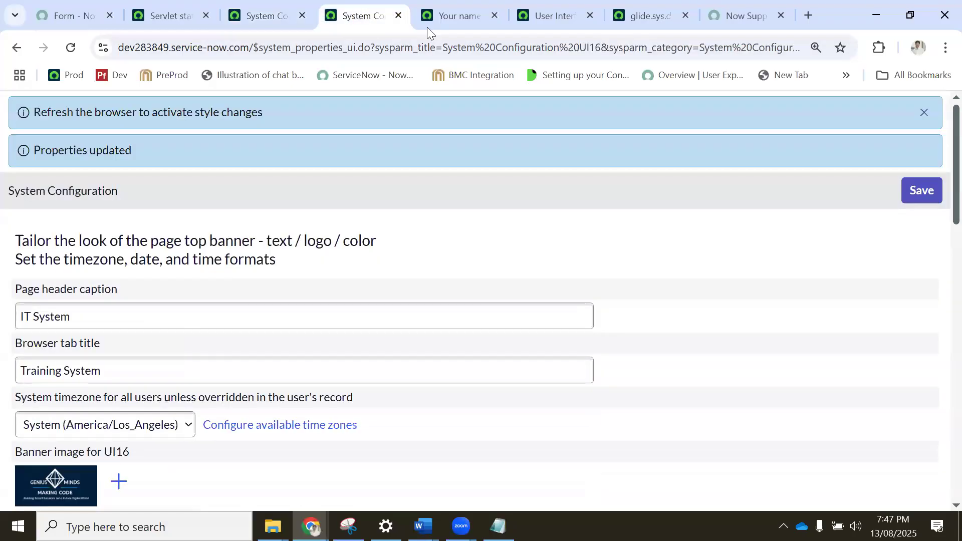
pyautogui.click(261, 15)
# Filter the application navigator for "system properties" and review the modules listed under System Properties.
pyautogui.click(170, 15)
pyautogui.click(106, 114)
pyautogui.write('sys')
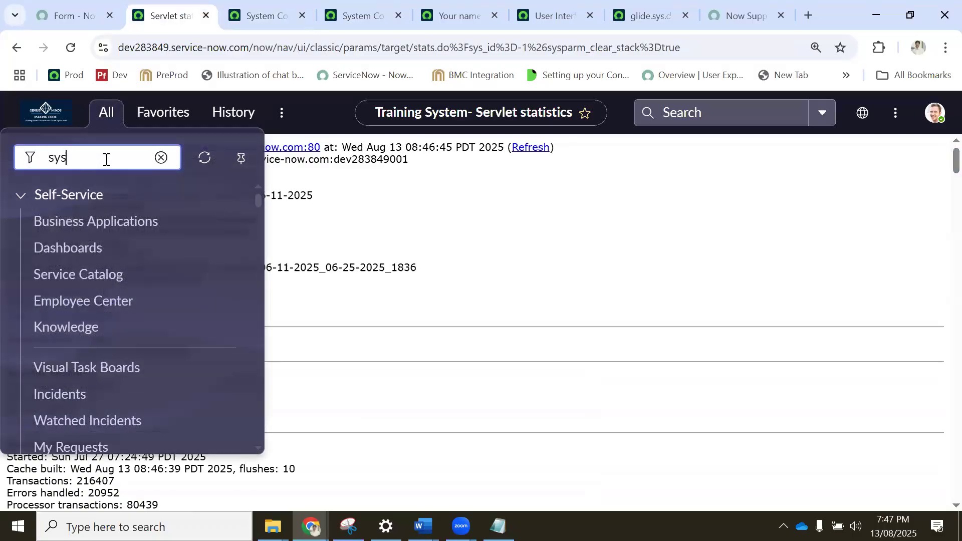
pyautogui.write('tem properties')
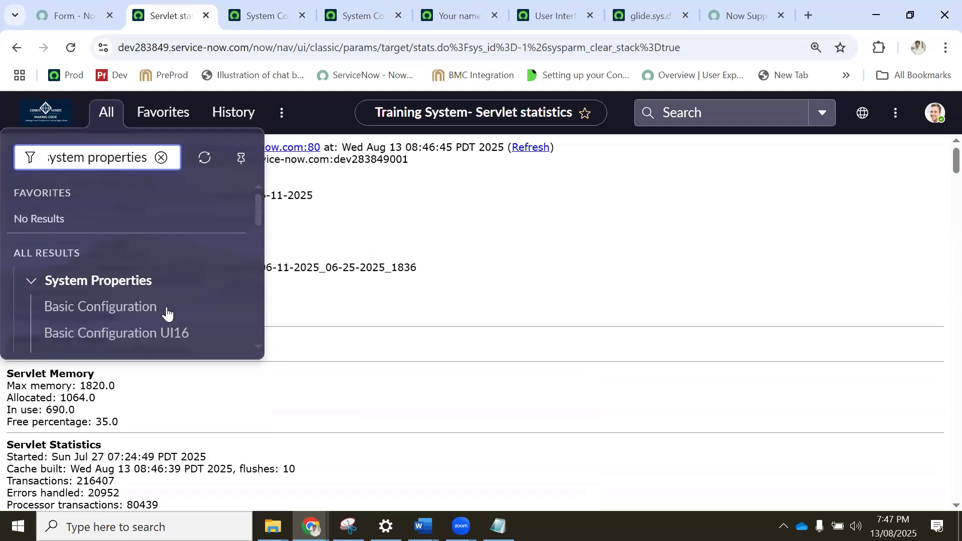
pyautogui.scroll(-2, 151, 311)
pyautogui.scroll(-2, 98, 266)
pyautogui.scroll(2, 105, 236)
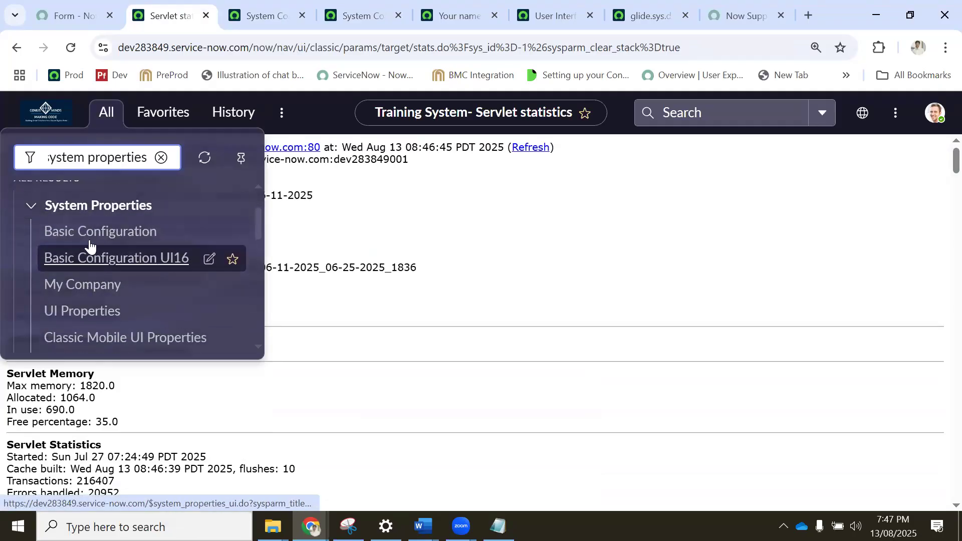
# Choose Cobalt as the selected base theme on the Basic Configuration UI16 page.
pyautogui.click(263, 8)
pyautogui.click(351, 12)
pyautogui.scroll(-12, 119, 316)
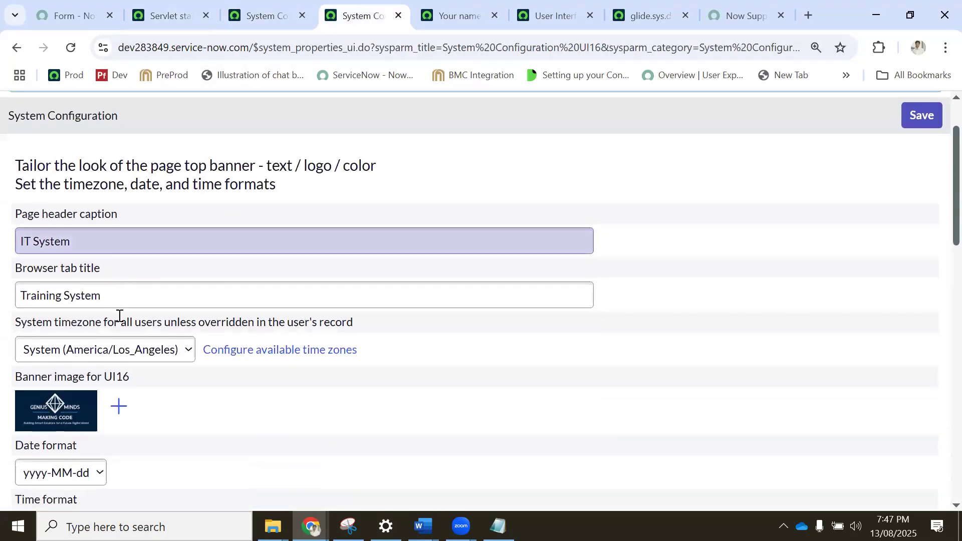
pyautogui.scroll(-5, 119, 313)
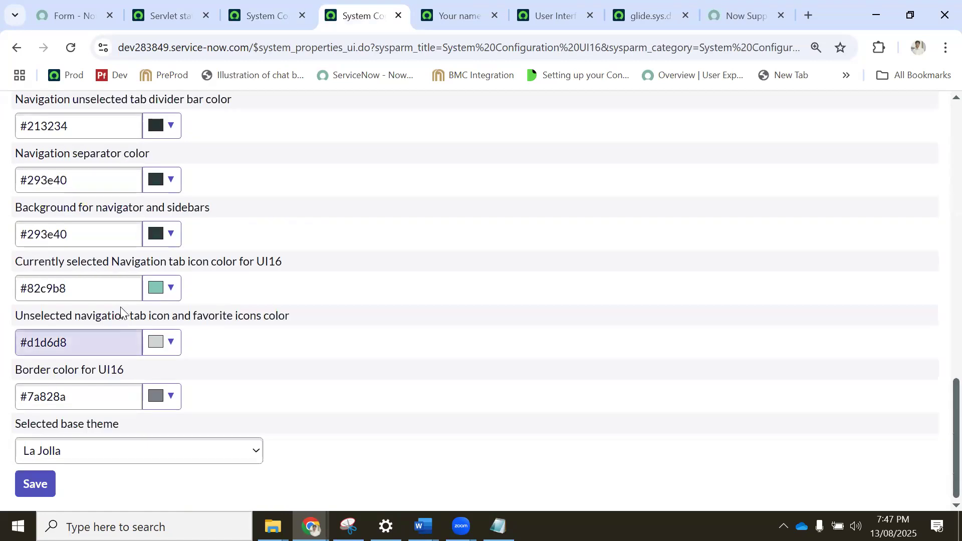
pyautogui.click(90, 451)
pyautogui.click(58, 494)
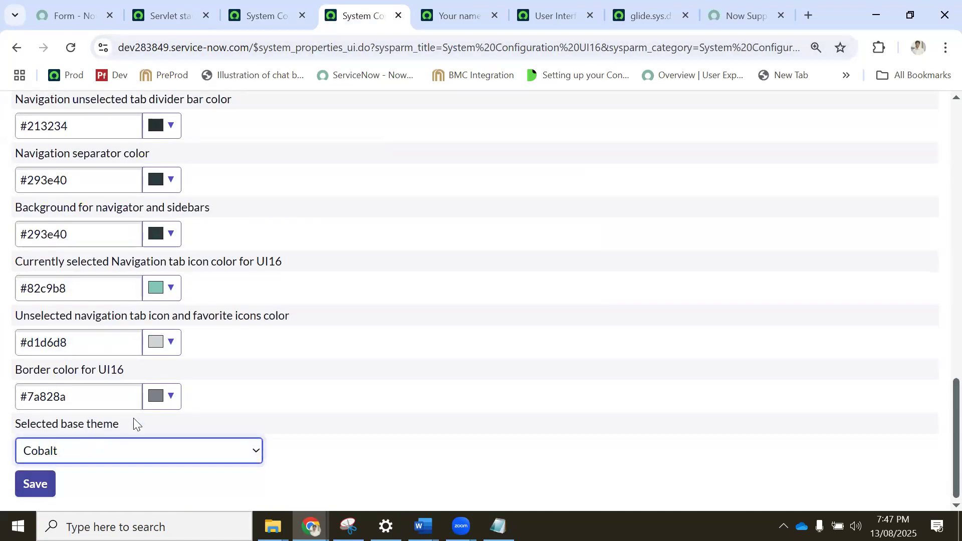
# Examine the UI16 banner image, banner text and related lists on the My Company record.
pyautogui.click(455, 12)
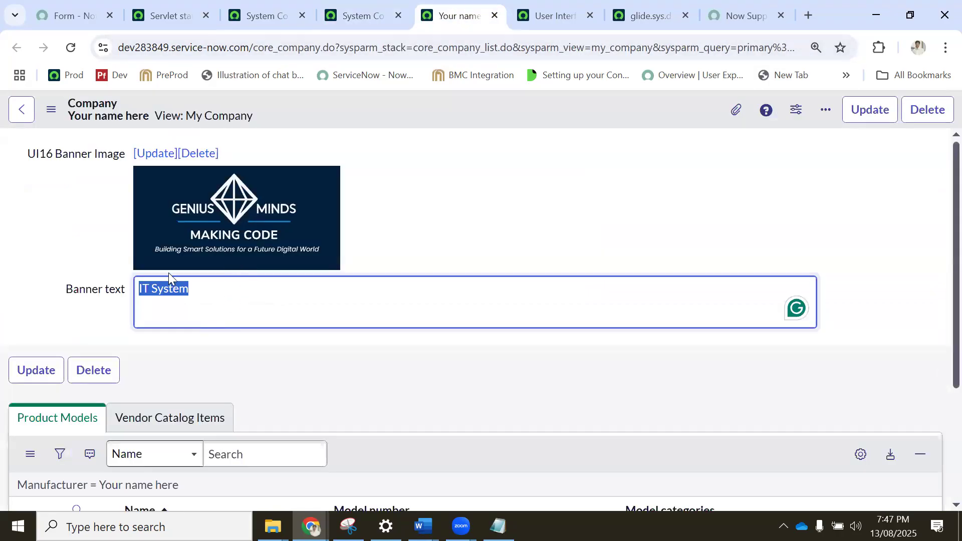
pyautogui.click(217, 291)
pyautogui.moveTo(224, 290); pyautogui.dragTo(97, 299)
pyautogui.scroll(-3, 215, 352)
# Compare the UI property for showing "Save", "Insert" and "Insert and Stay" buttons with the form context menu of the glide.sys.default.tz record.
pyautogui.click(561, 14)
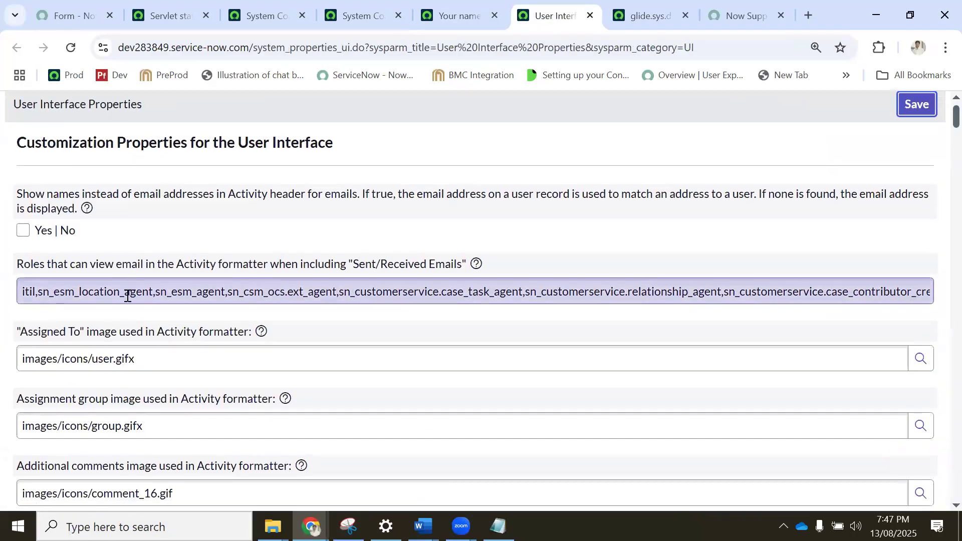
pyautogui.scroll(-7, 131, 296)
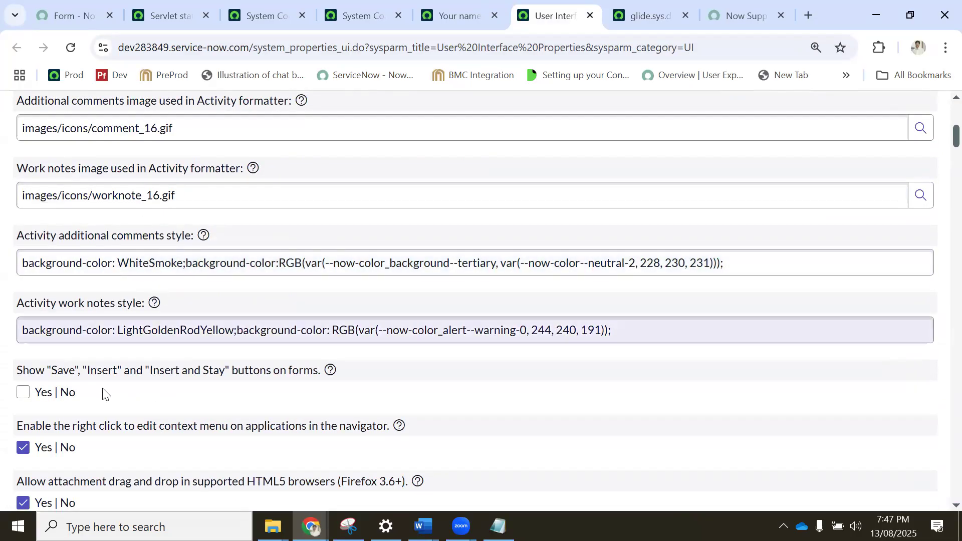
pyautogui.hotkey('ctrl', 'pageup')
pyautogui.hotkey('ctrl', 'pageup')
pyautogui.hotkey('ctrl', 'pageup')
pyautogui.rightClick(267, 110)
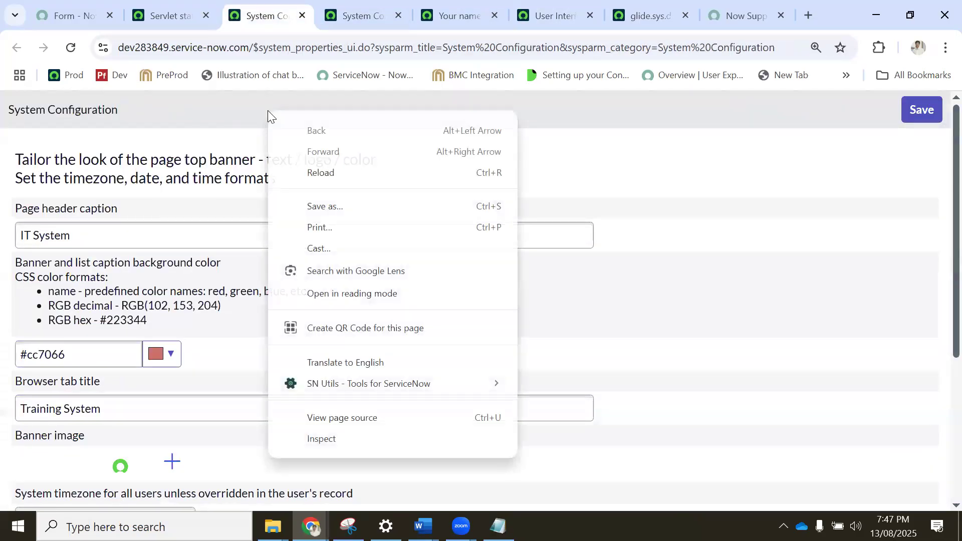
pyautogui.click(180, 8)
pyautogui.click(568, 15)
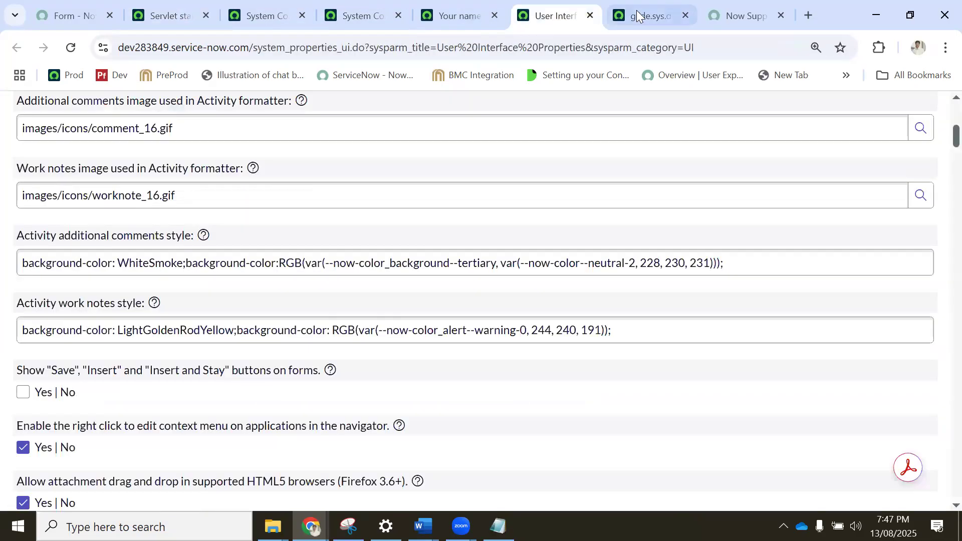
pyautogui.click(645, 15)
pyautogui.rightClick(311, 106)
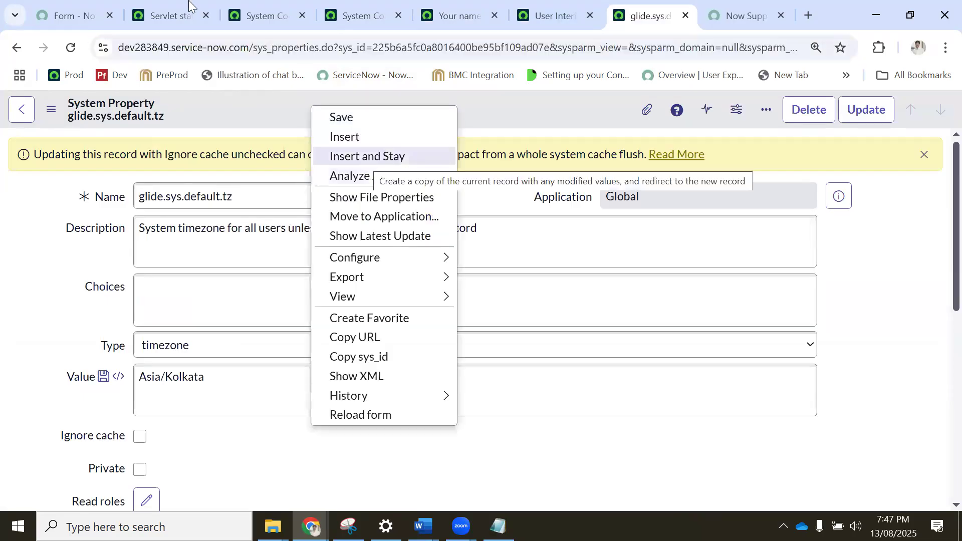
pyautogui.click(442, 15)
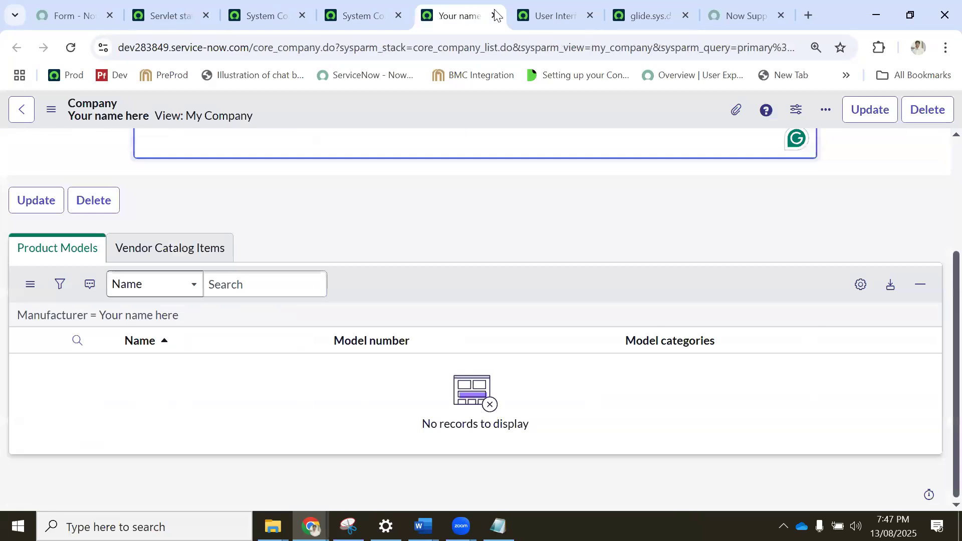
pyautogui.click(526, 16)
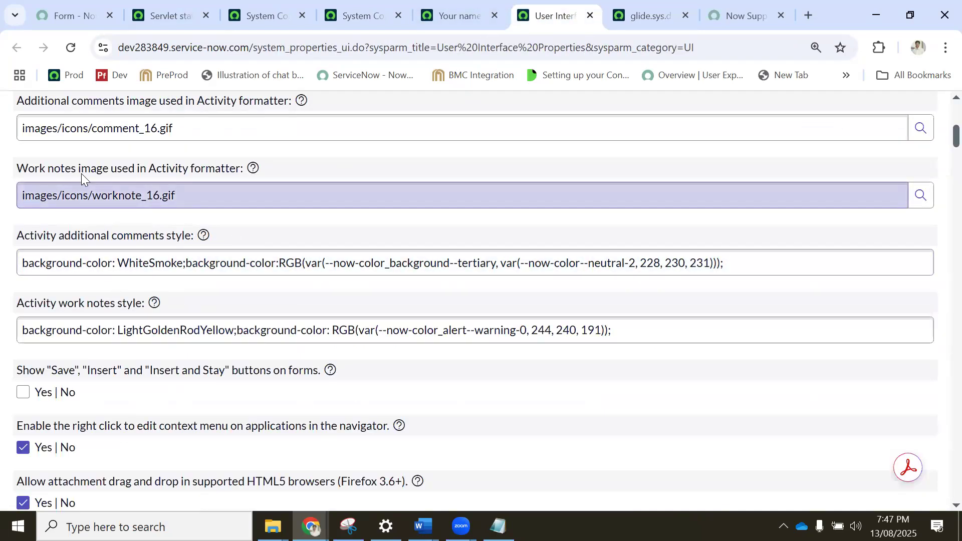
pyautogui.scroll(1, 81, 173)
pyautogui.scroll(-3, 116, 381)
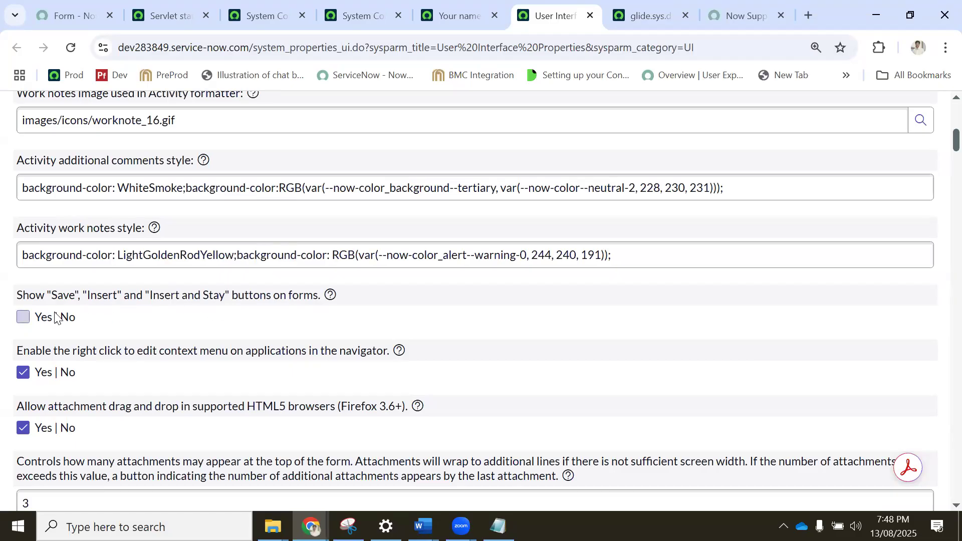
# Set the number of days after which Resolved incidents are automatically closed to 3 in the User Interface Properties.
pyautogui.scroll(-1, 65, 314)
pyautogui.scroll(-6, 65, 316)
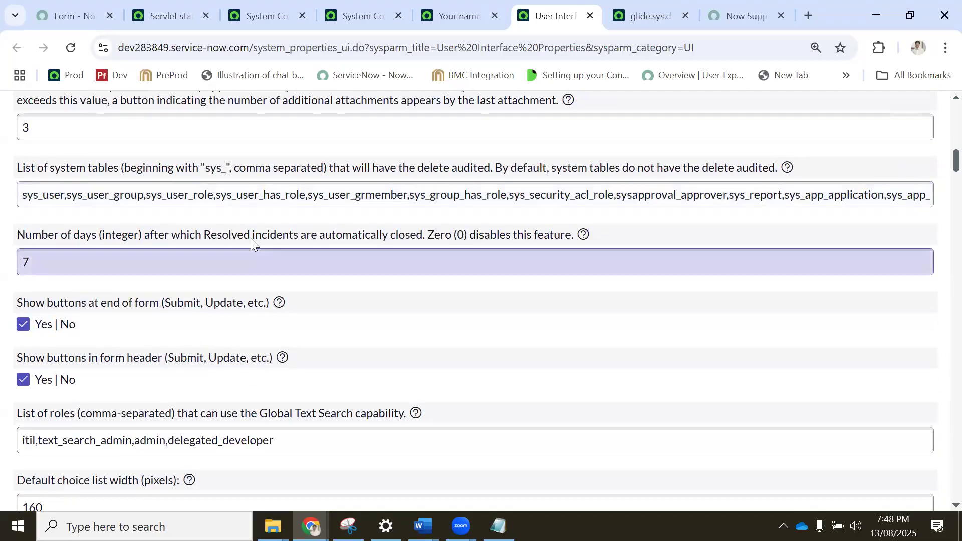
pyautogui.moveTo(86, 261); pyautogui.dragTo(0, 265)
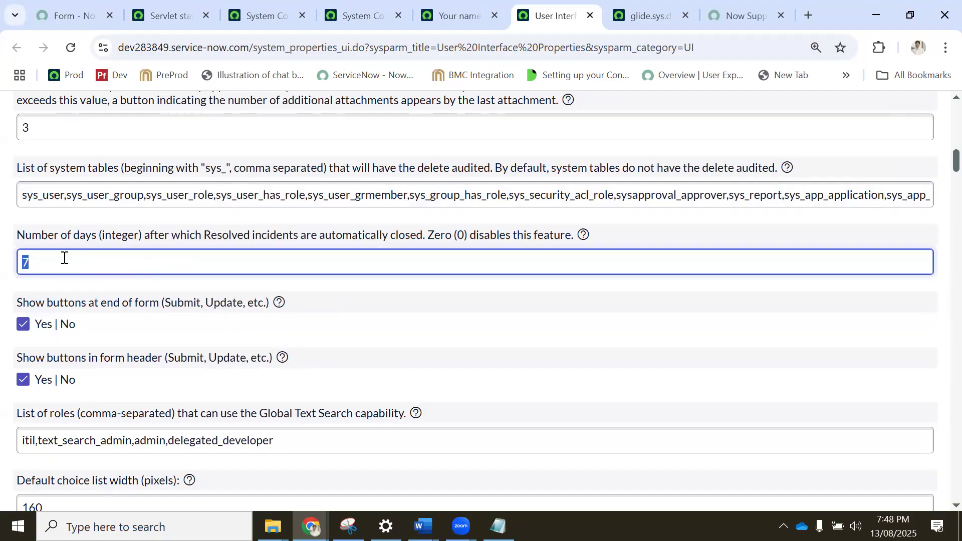
pyautogui.write('3')
# Review the User Interface Properties after the auto-close setting, covering form buttons, list options, reportable tables and session cookies.
pyautogui.scroll(-3, 64, 258)
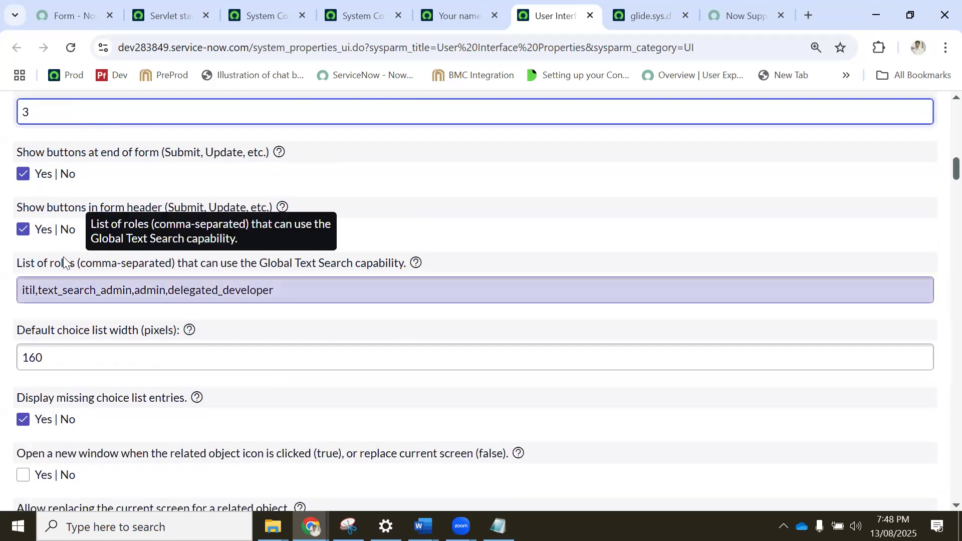
pyautogui.scroll(-3, 65, 258)
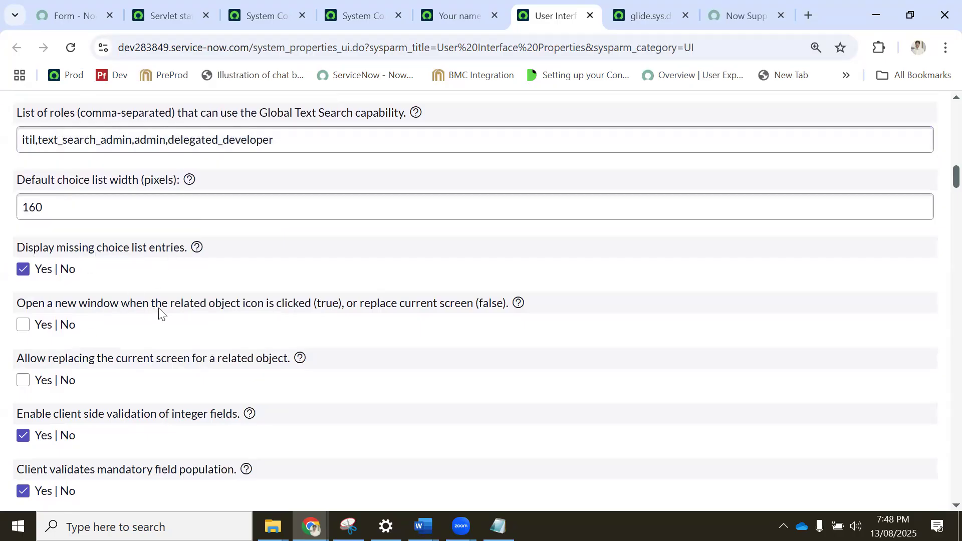
pyautogui.scroll(-9, 158, 311)
pyautogui.scroll(-20, 158, 313)
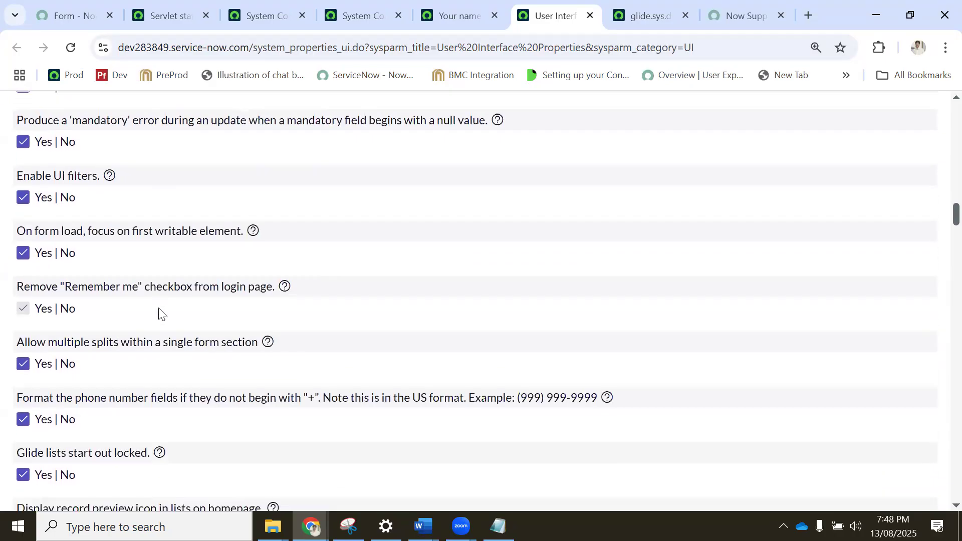
pyautogui.scroll(-14, 160, 310)
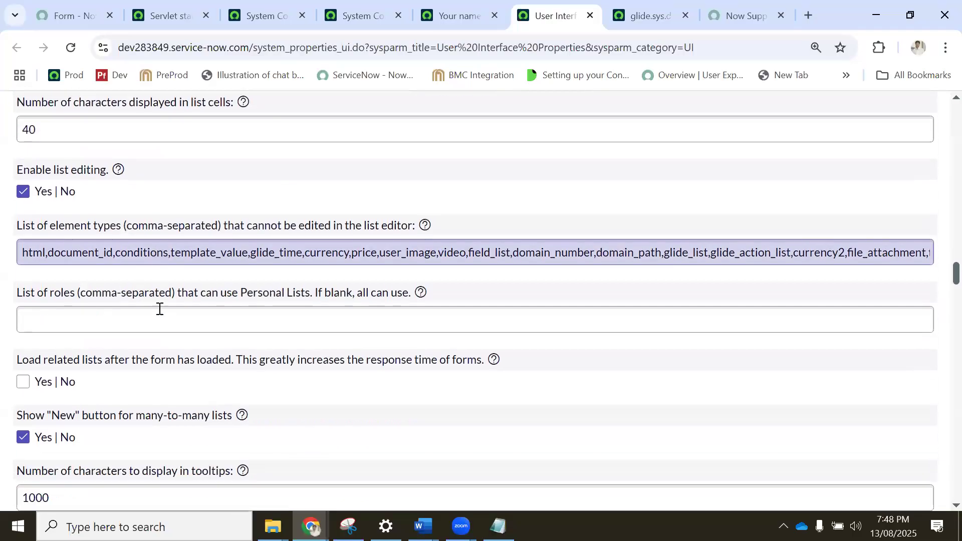
pyautogui.scroll(-14, 159, 311)
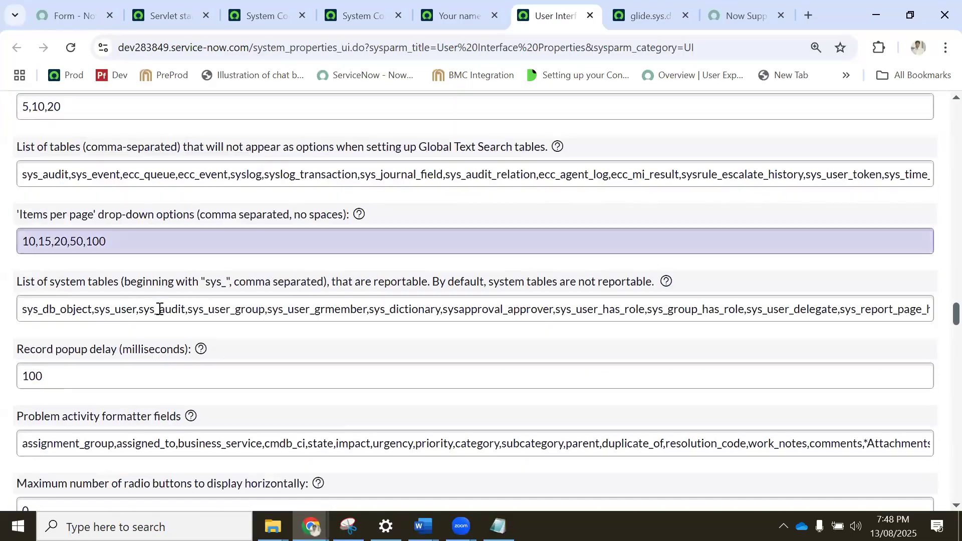
pyautogui.scroll(-2, 159, 313)
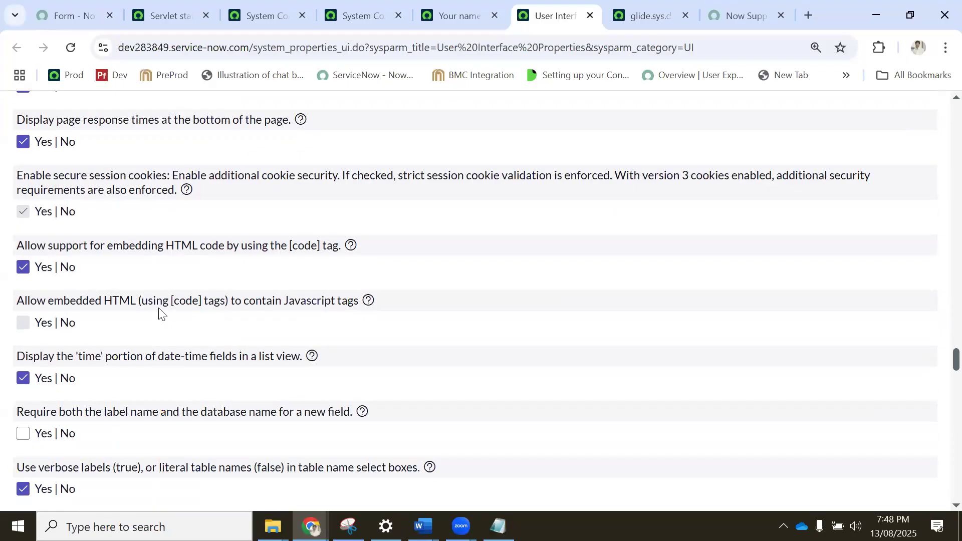
# Search the User Interface Properties page for "reso" and go through the matches.
pyautogui.hotkey('ctrl', 'f')
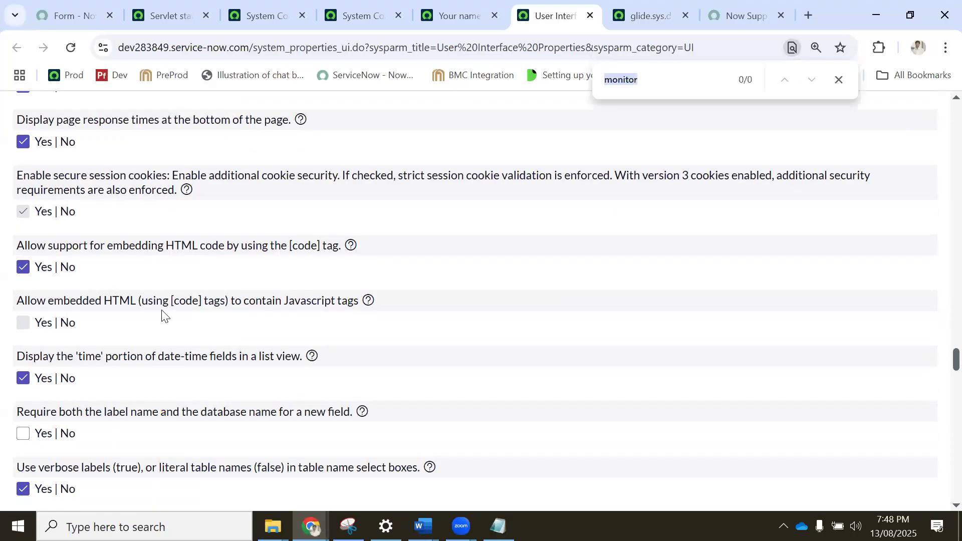
pyautogui.write('reso')
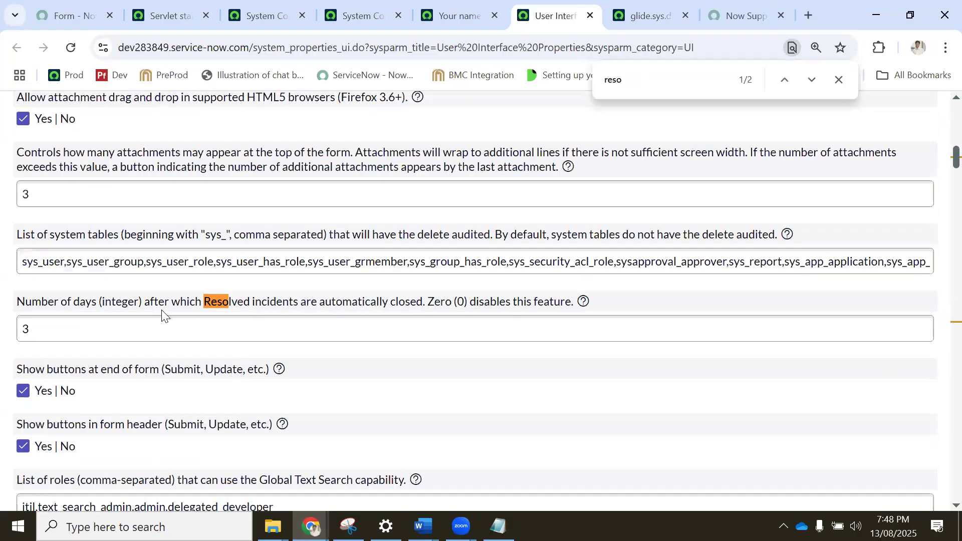
pyautogui.press('Return')
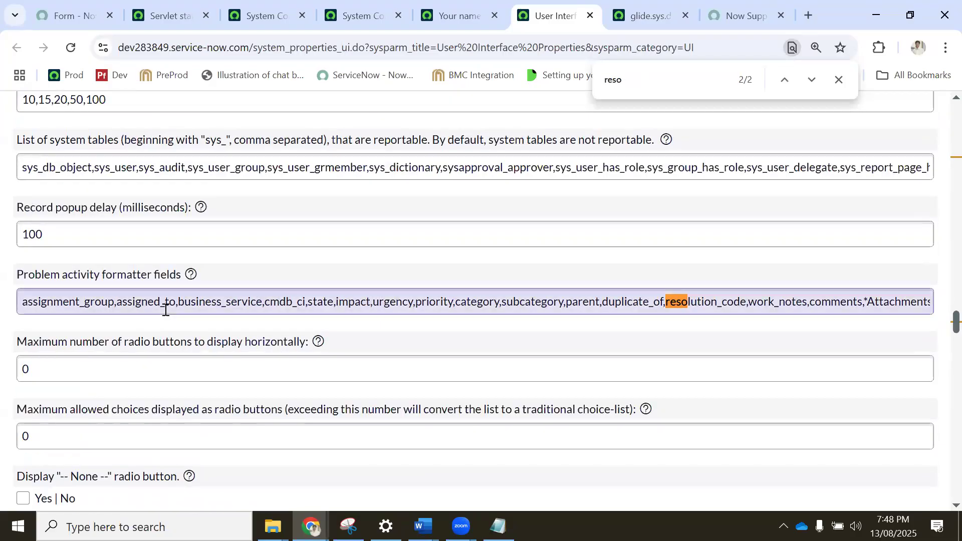
# Examine the field names listed in the "Problem activity formatter fields" property, such as business_service, cmdb_ci and state.
pyautogui.click(80, 301)
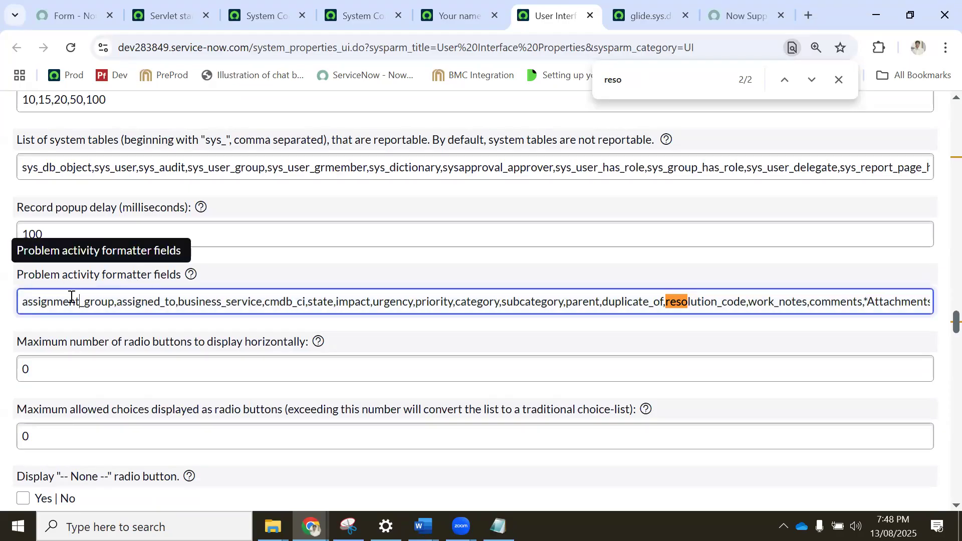
pyautogui.tripleClick(102, 306)
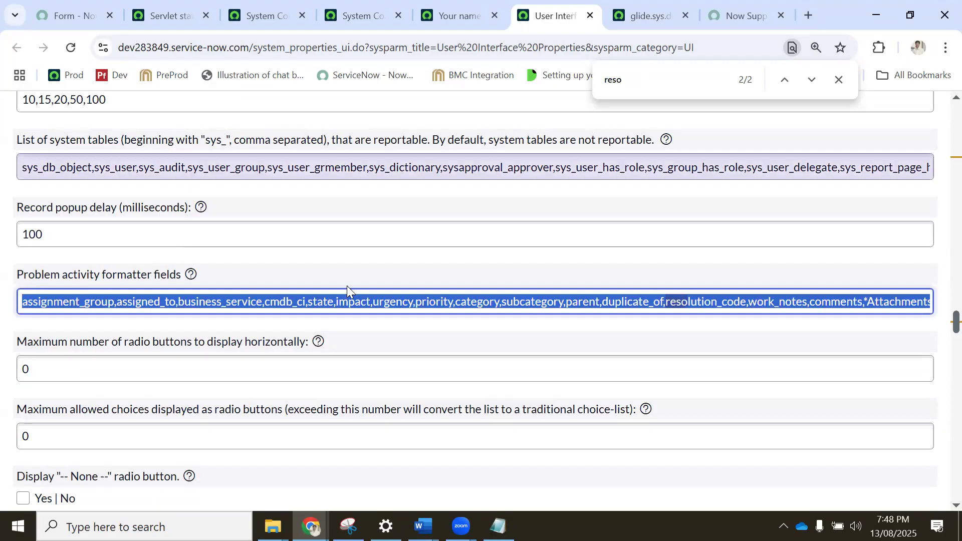
pyautogui.click(132, 304)
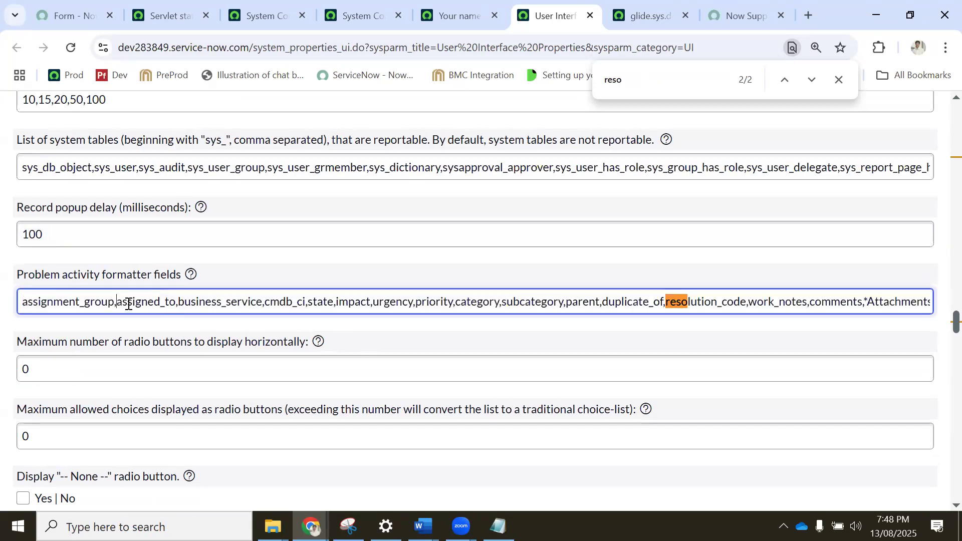
pyautogui.doubleClick(208, 301)
pyautogui.click(286, 301)
pyautogui.doubleClick(286, 301)
pyautogui.doubleClick(327, 306)
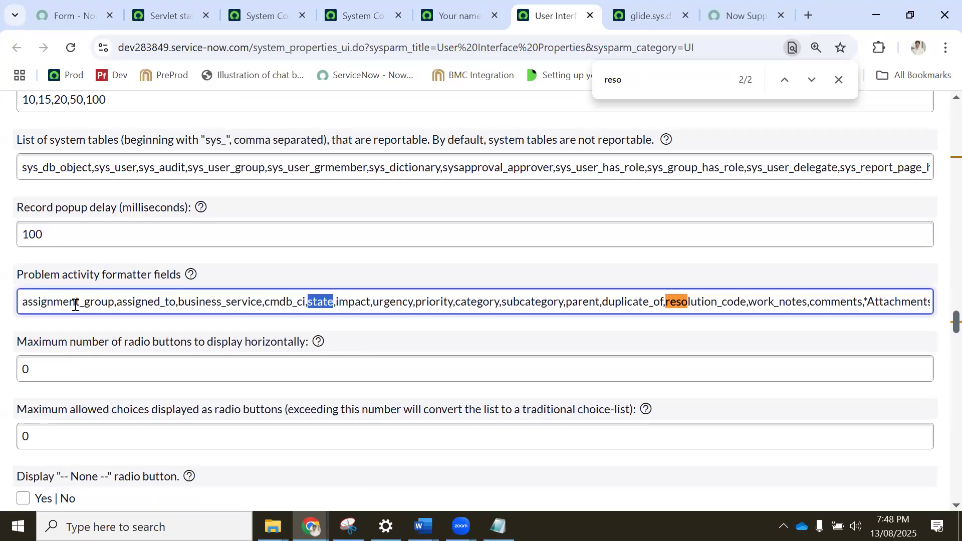
pyautogui.scroll(-2, 209, 322)
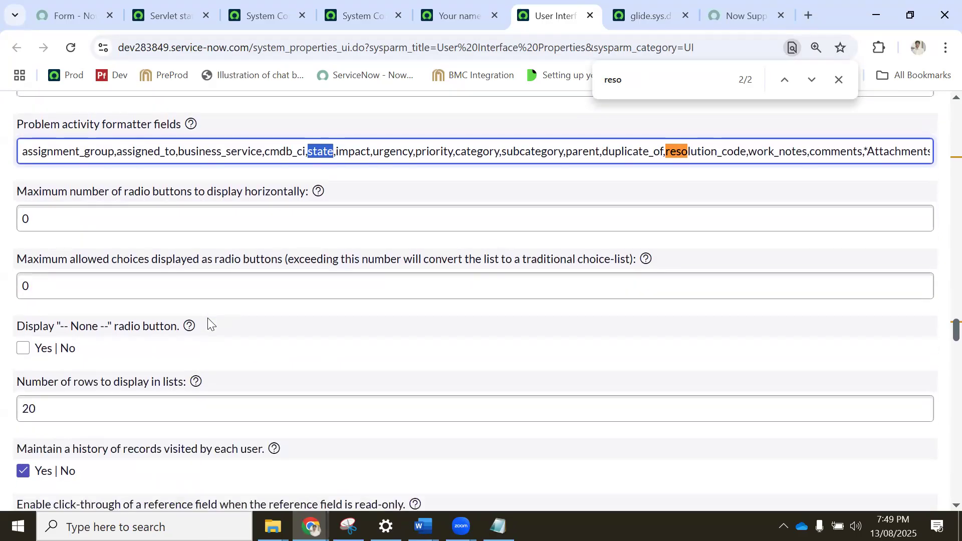
pyautogui.scroll(4, 454, 135)
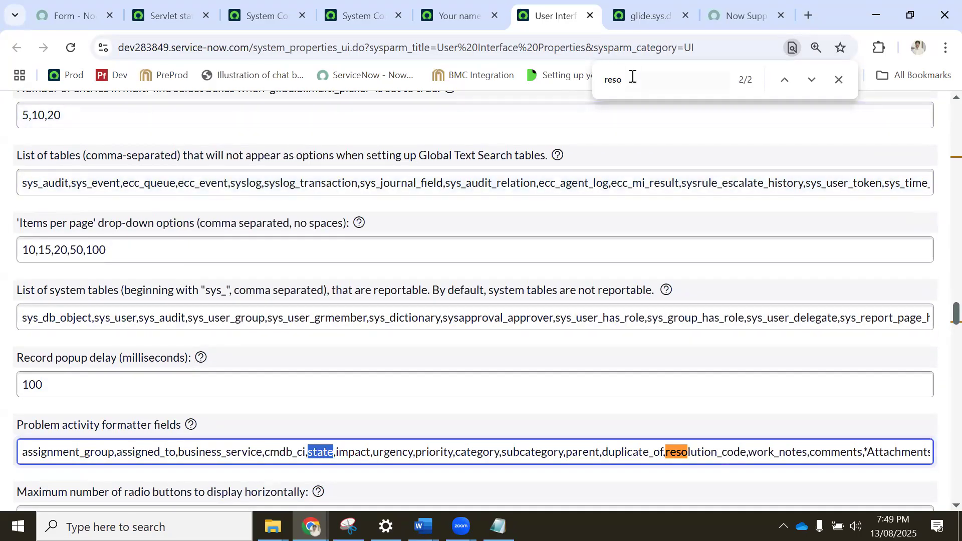
# Search the User Interface Properties page for "incident" and "incident ac" to find the incident-related properties.
pyautogui.click(635, 76)
pyautogui.write('inciden')
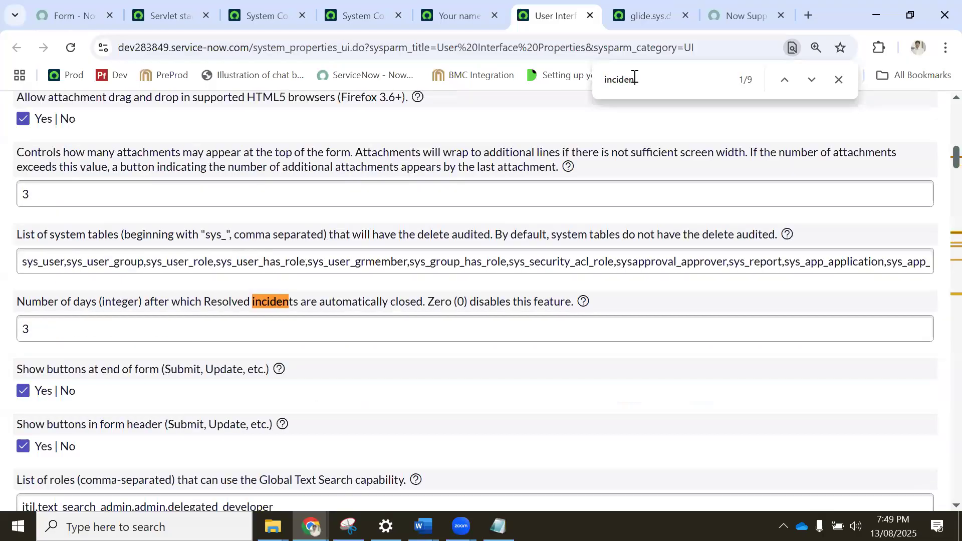
pyautogui.write('t ac')
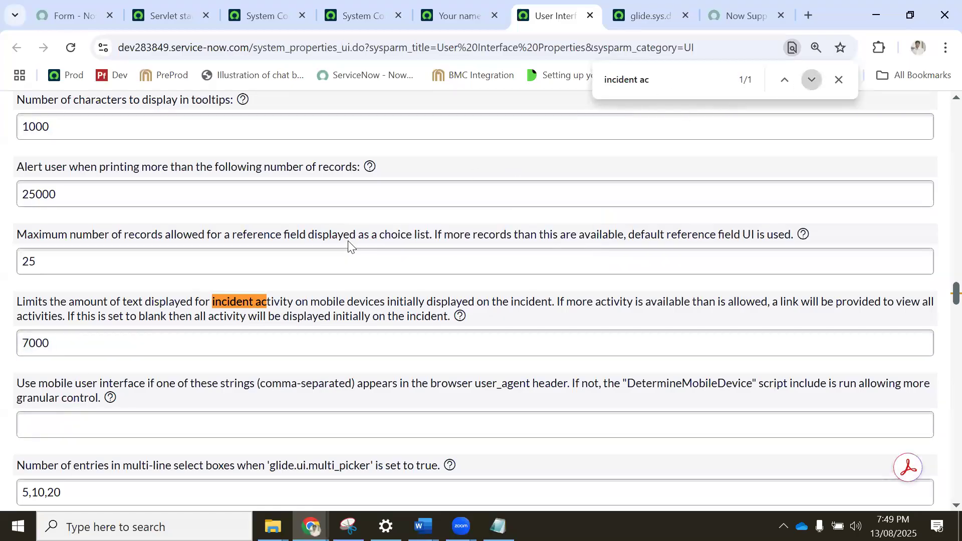
pyautogui.press('BackSpace')
pyautogui.press('BackSpace')
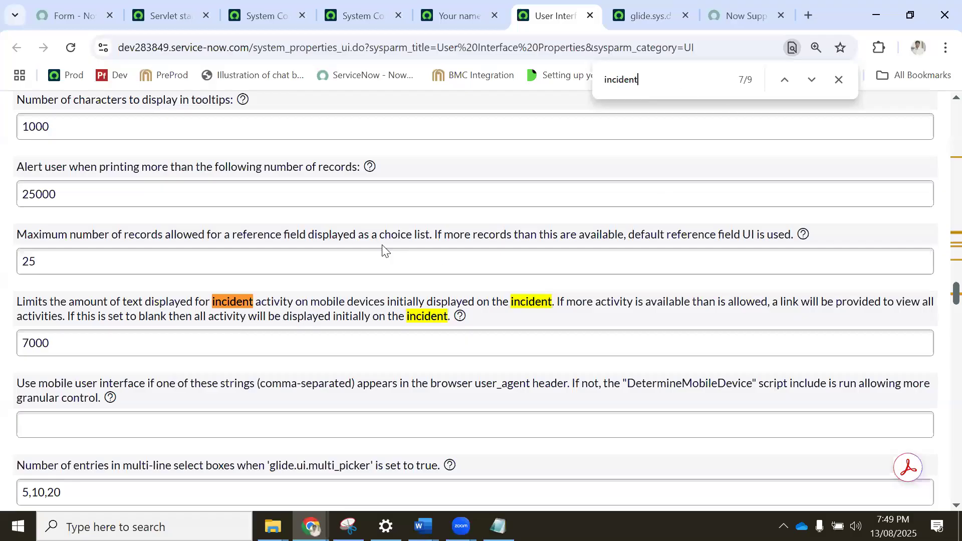
pyautogui.scroll(15, 335, 187)
pyautogui.scroll(15, 335, 185)
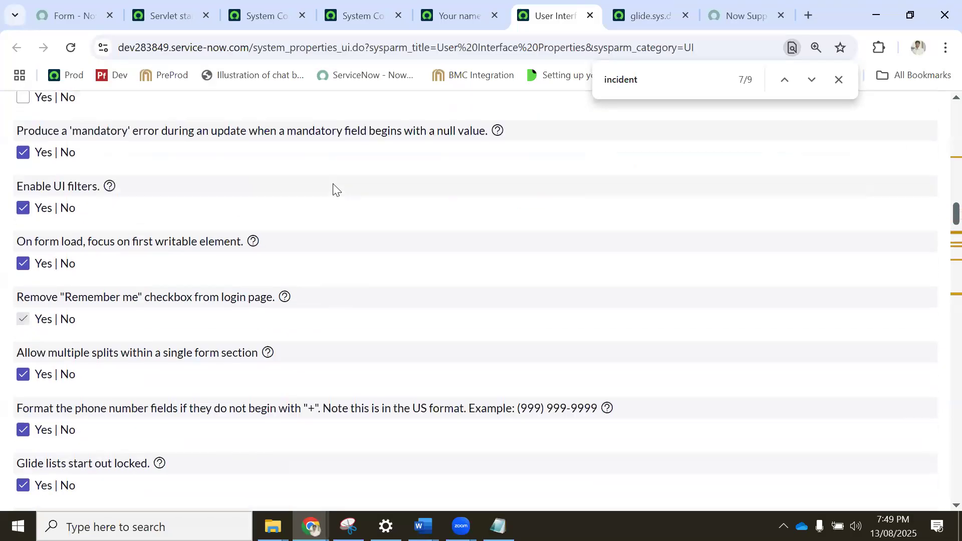
pyautogui.scroll(3, 332, 183)
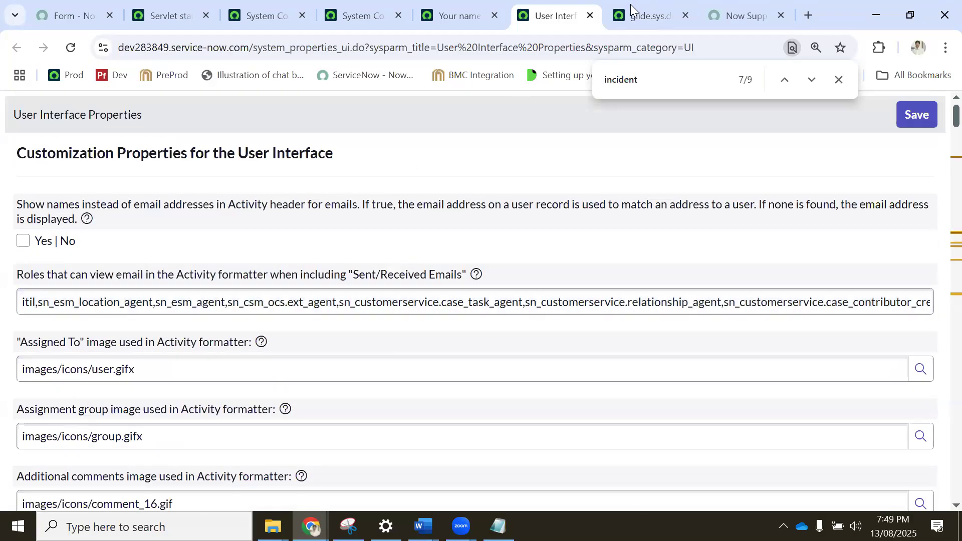
# Open the logged-in administrator's profile from the Servlet statistics page and set its time zone to Canada/Central.
pyautogui.click(186, 15)
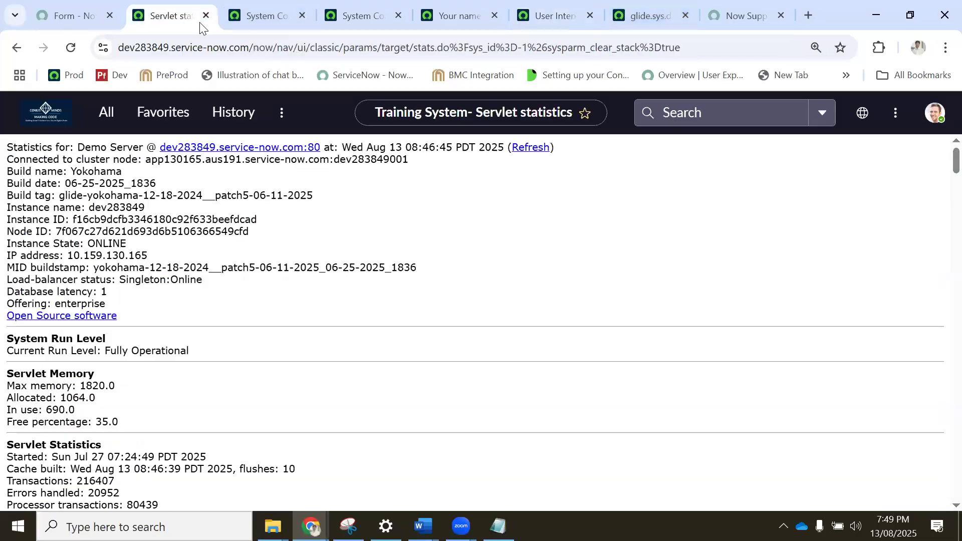
pyautogui.click(936, 114)
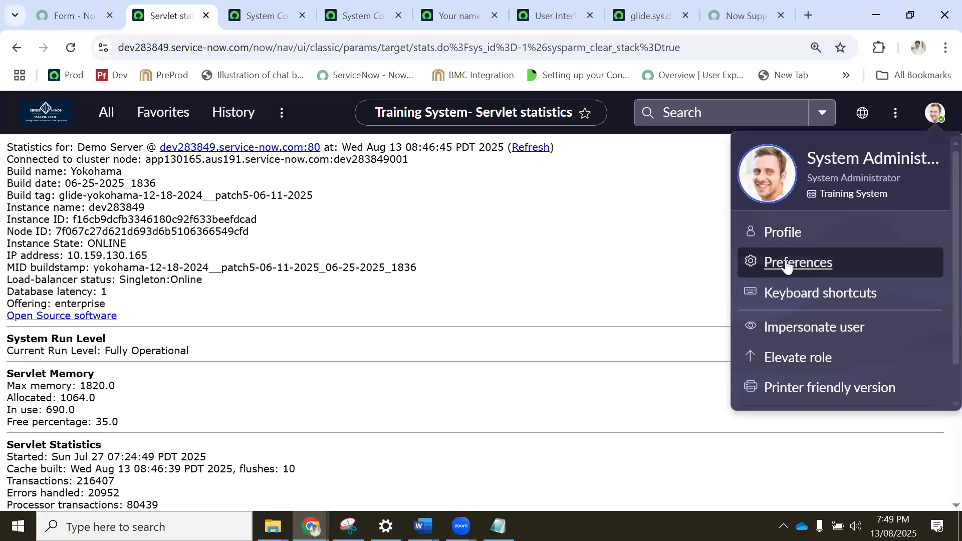
pyautogui.click(784, 233)
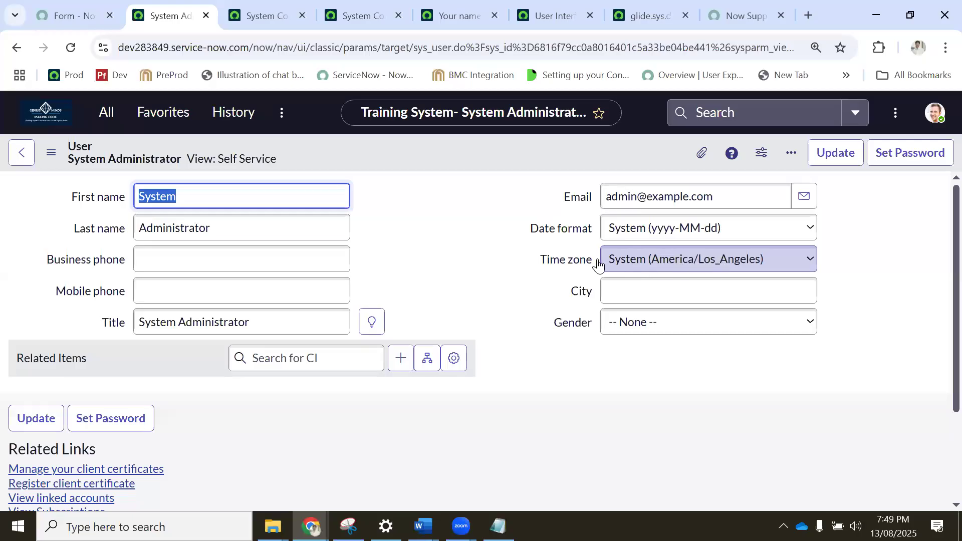
pyautogui.click(684, 257)
pyautogui.click(680, 35)
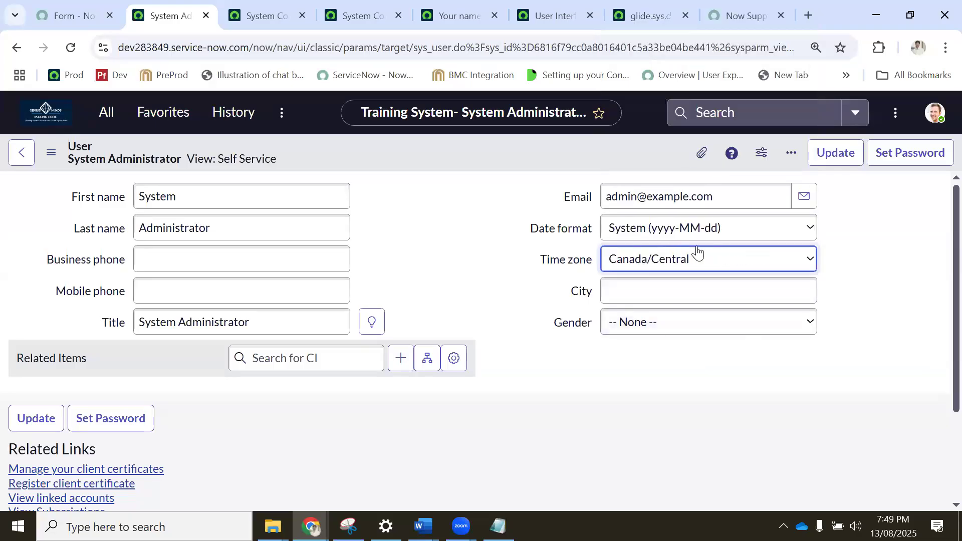
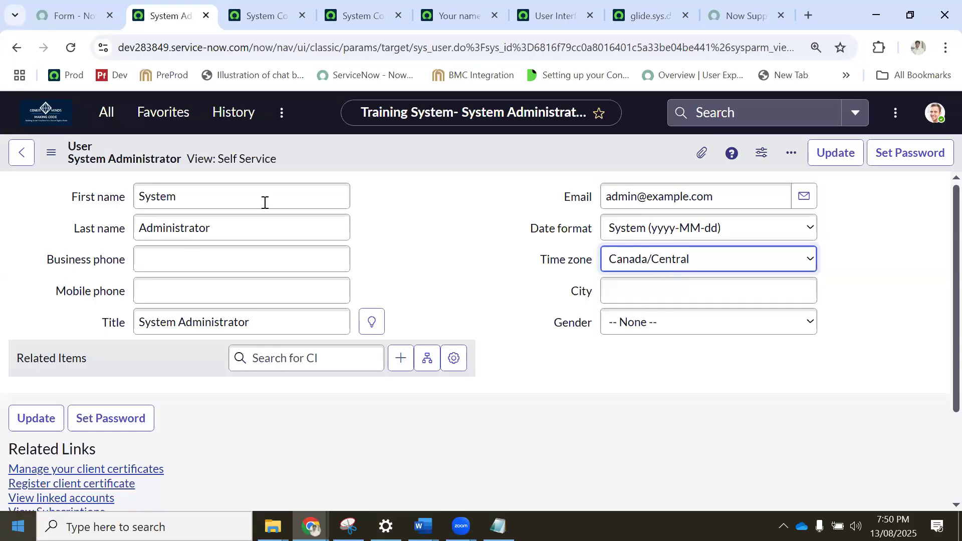
# Close the open property pages from System Configuration through User Interface Properties, and dismiss the context menu on the glide.sys.default.tz record.
pyautogui.click(266, 16)
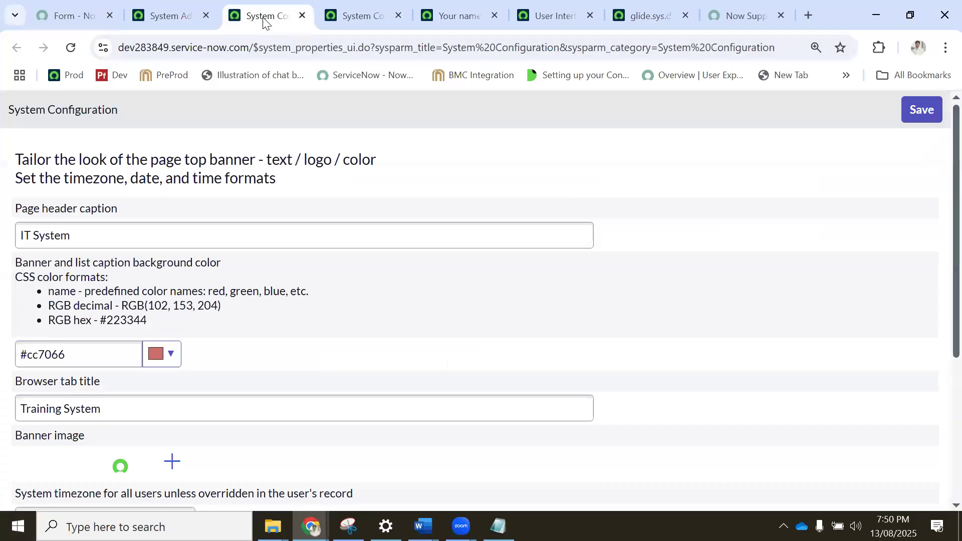
pyautogui.click(302, 17)
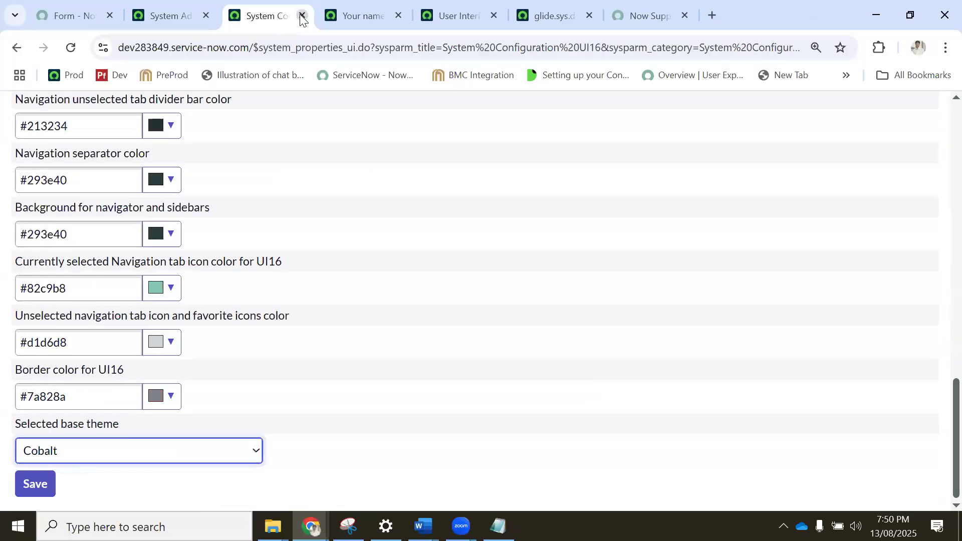
pyautogui.click(302, 17)
pyautogui.click(302, 17)
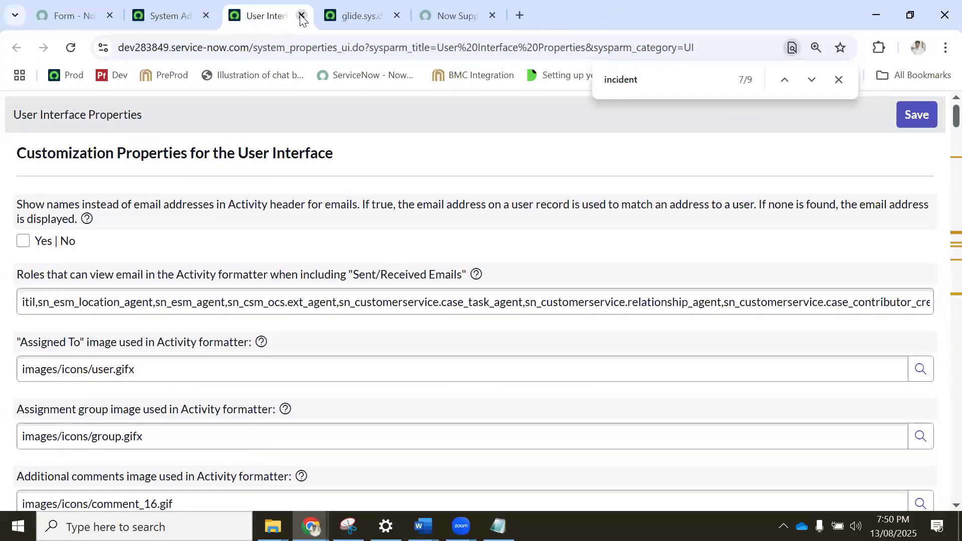
pyautogui.click(302, 17)
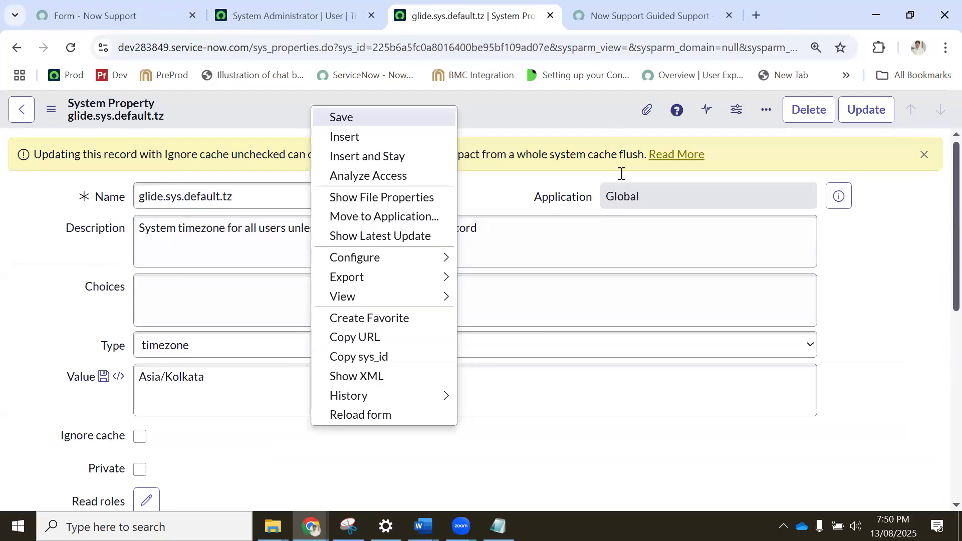
pyautogui.click(838, 270)
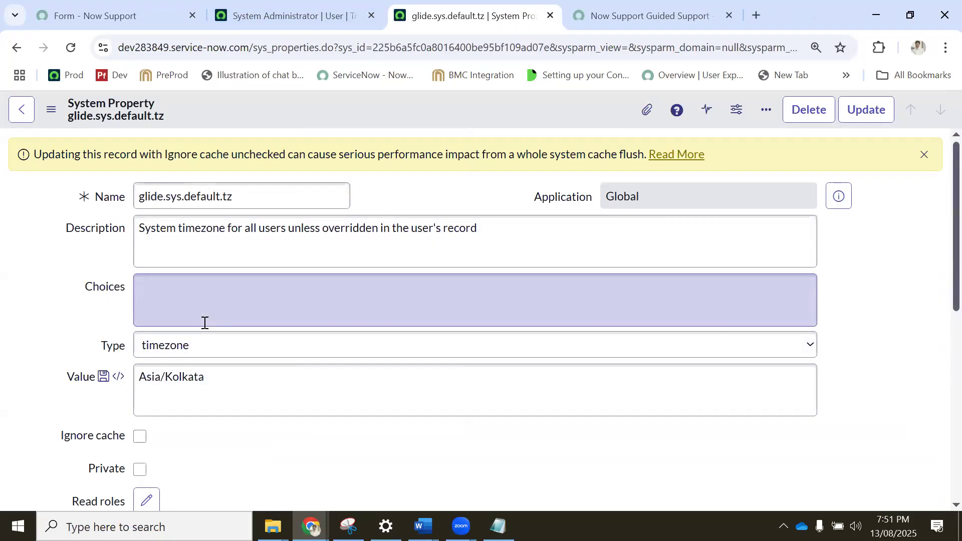
# From the administrator's profile page, open the System Properties list in a separate tab using the sys_properties.LIST navigator command.
pyautogui.click(255, 17)
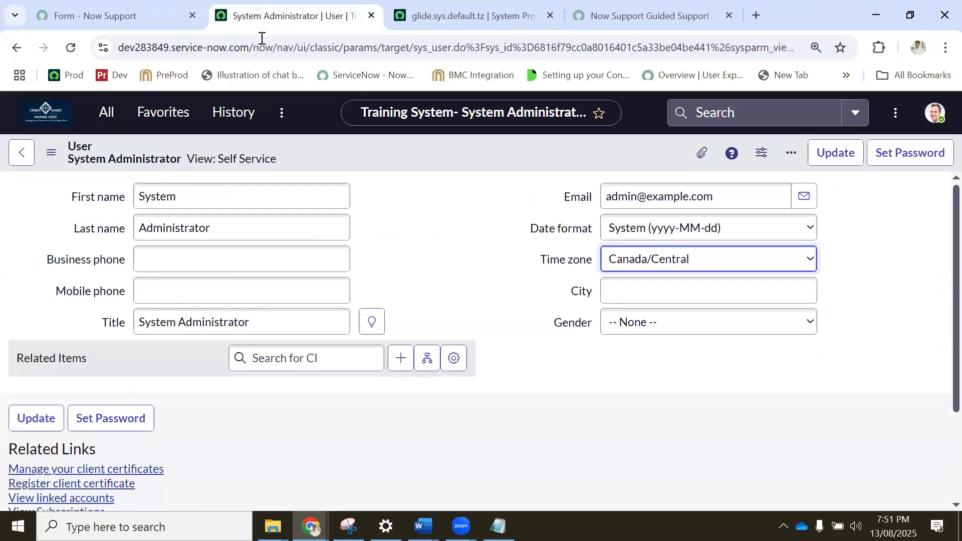
pyautogui.click(110, 113)
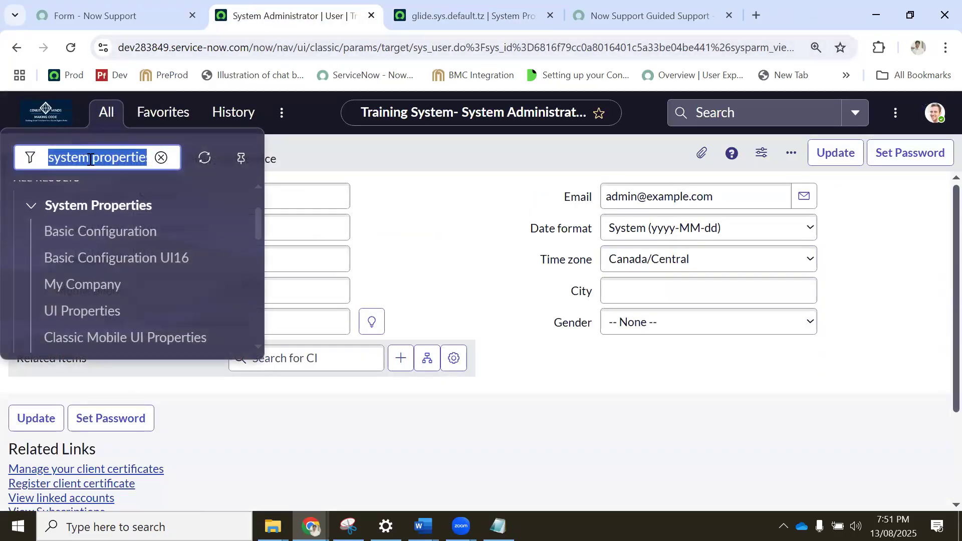
pyautogui.press('BackSpace')
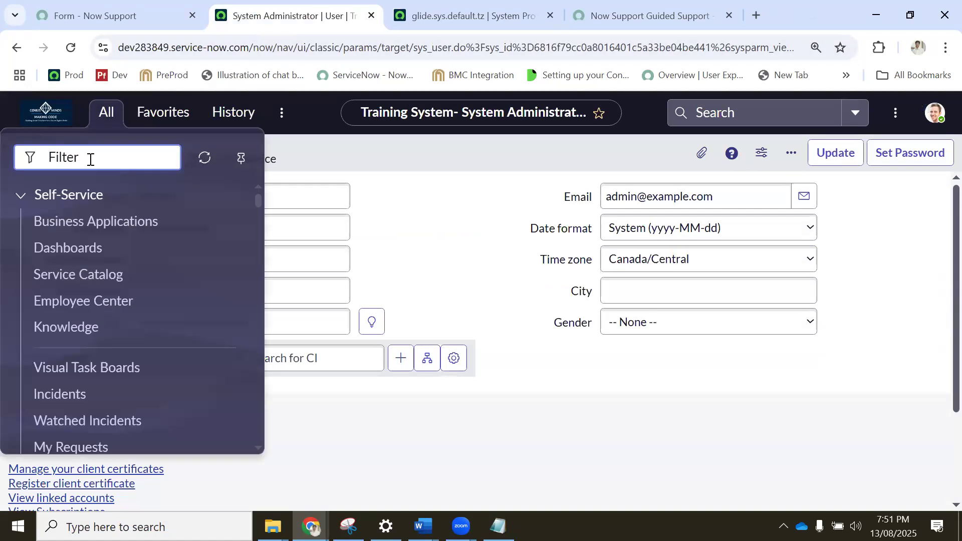
pyautogui.write('sys_propertie')
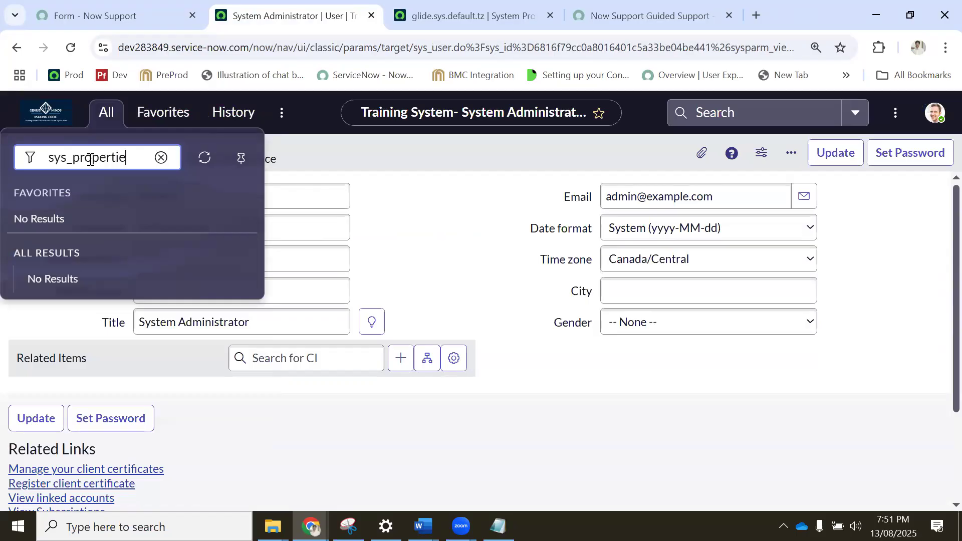
pyautogui.write('IST')
pyautogui.press('Return')
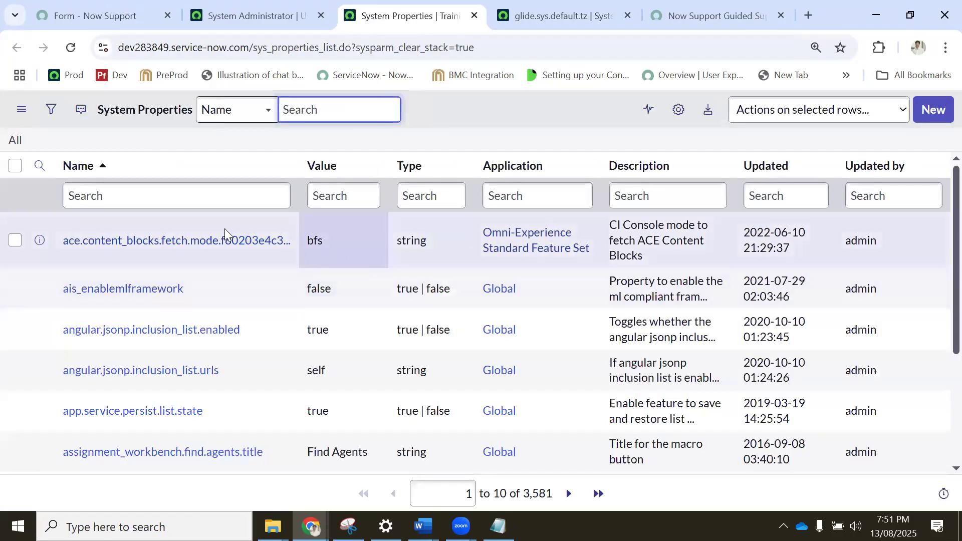
# Search the System Properties names for "*Attached" and "*Attachment type", and clear the name search.
pyautogui.click(173, 196)
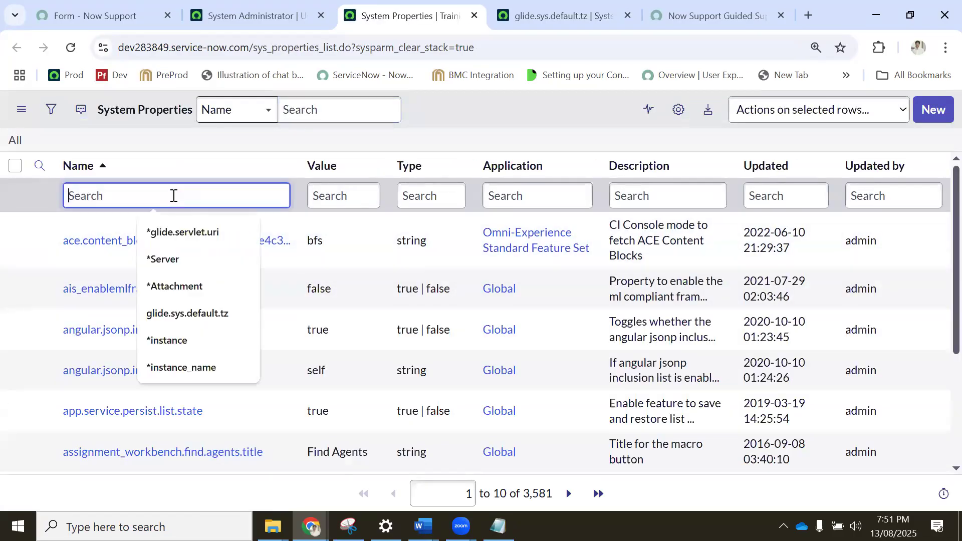
pyautogui.write('*Attached')
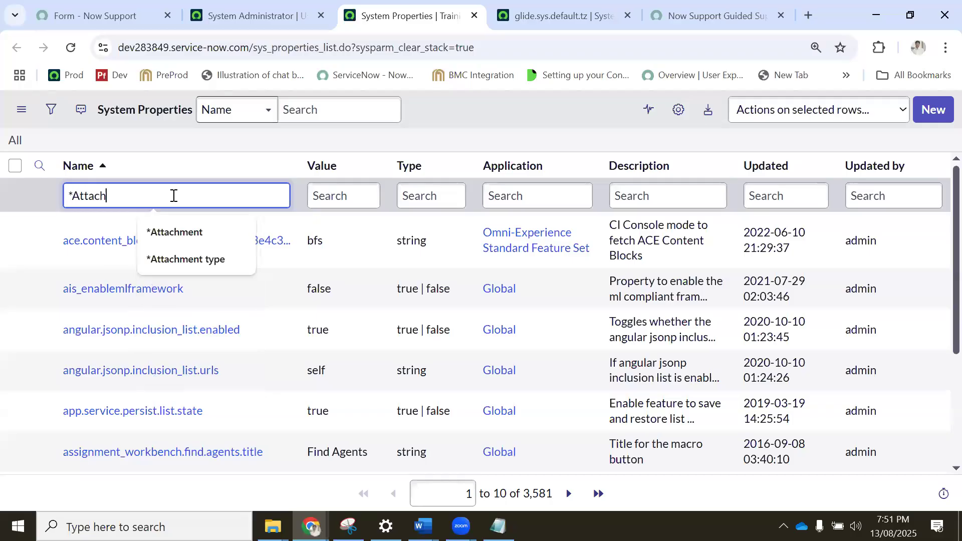
pyautogui.press('Return')
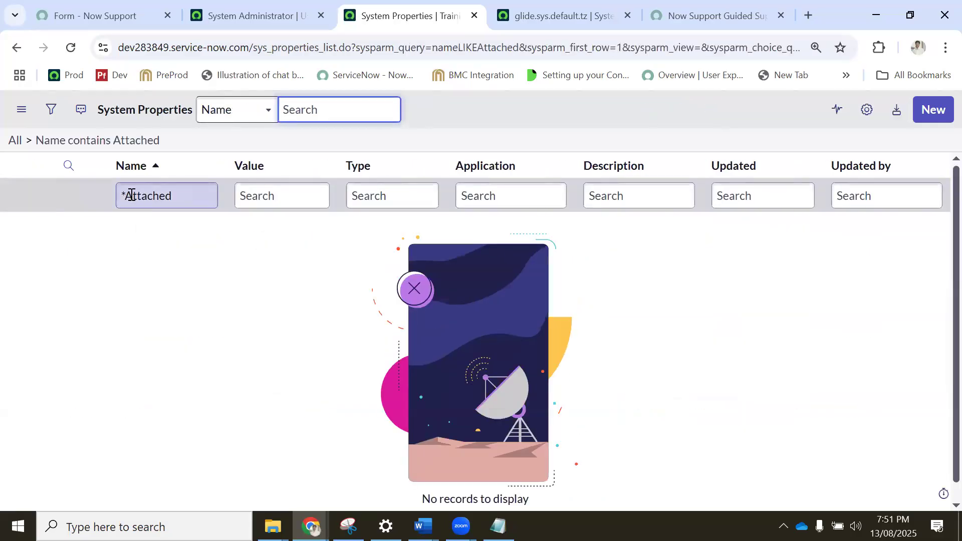
pyautogui.doubleClick(144, 196)
pyautogui.press('BackSpace')
pyautogui.press('BackSpace')
pyautogui.write('*att')
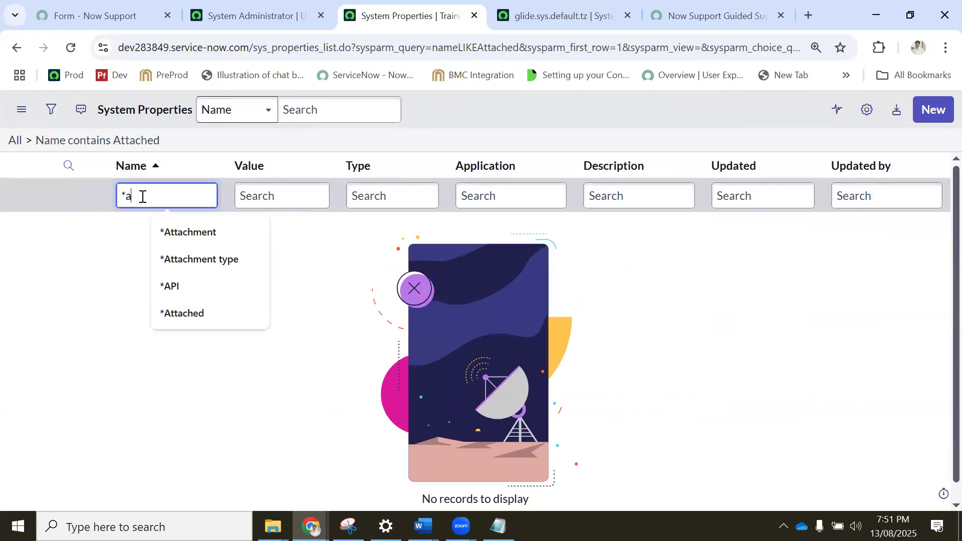
pyautogui.click(211, 262)
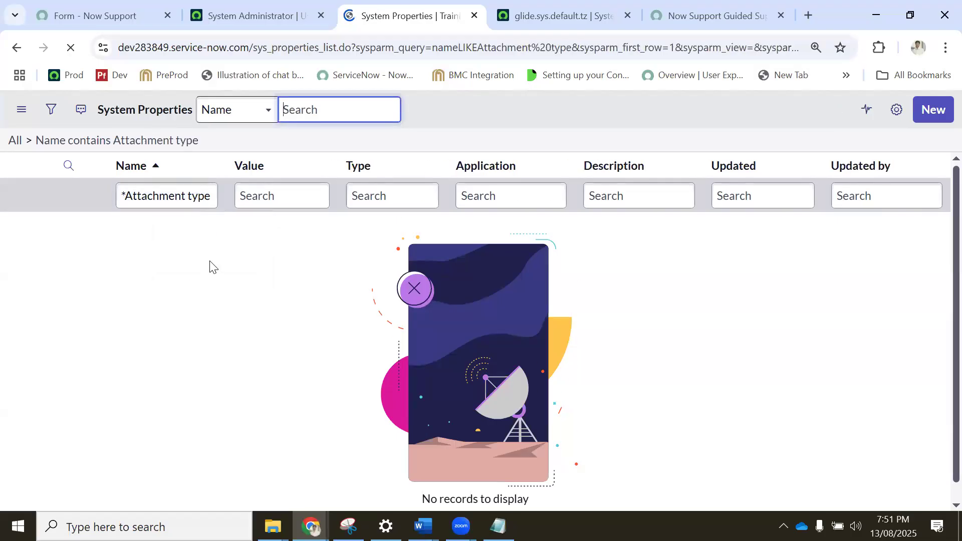
pyautogui.tripleClick(146, 193)
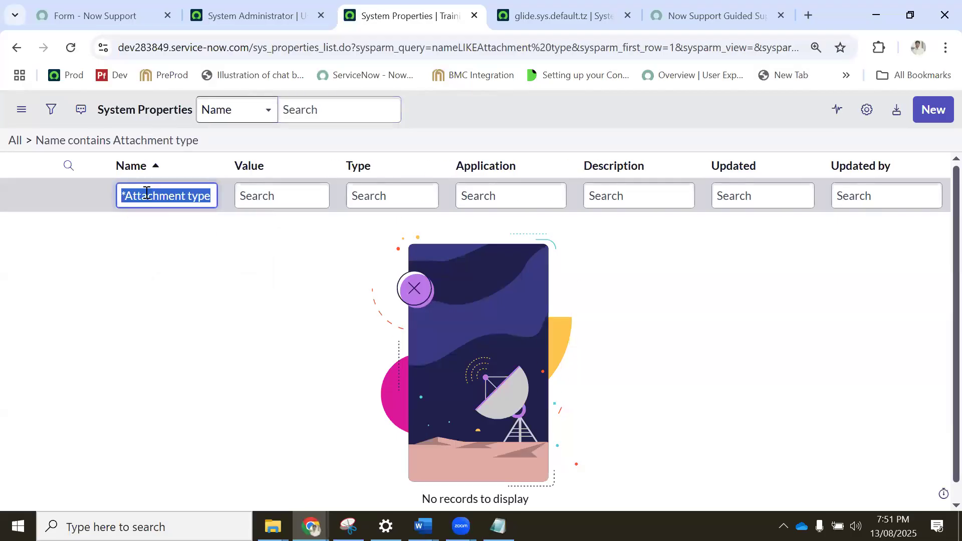
pyautogui.press('BackSpace')
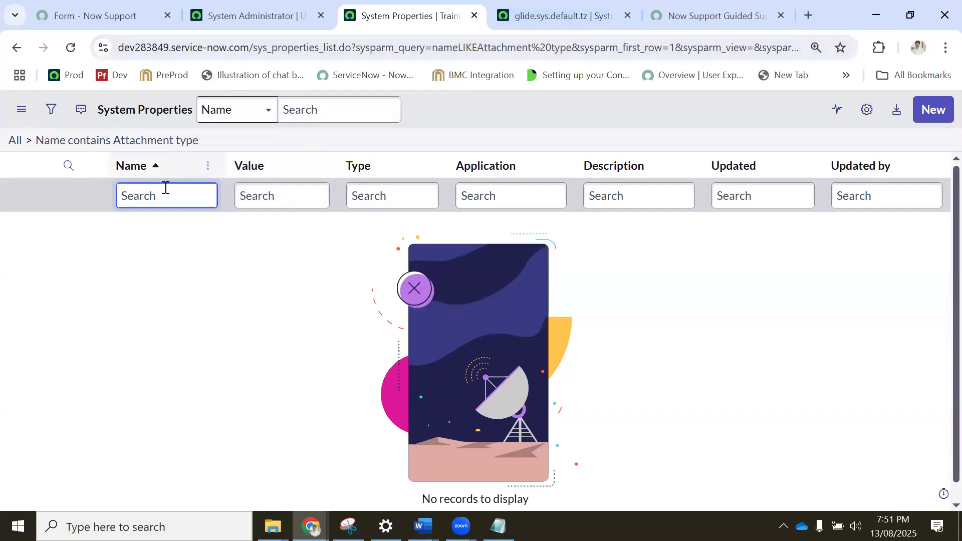
# Copy the name glide.sys.default.tz from its open record, filter the System Properties list by it, and open the matching property.
pyautogui.click(516, 15)
pyautogui.moveTo(256, 195); pyautogui.dragTo(141, 197)
pyautogui.hotkey('ctrl', 'c')
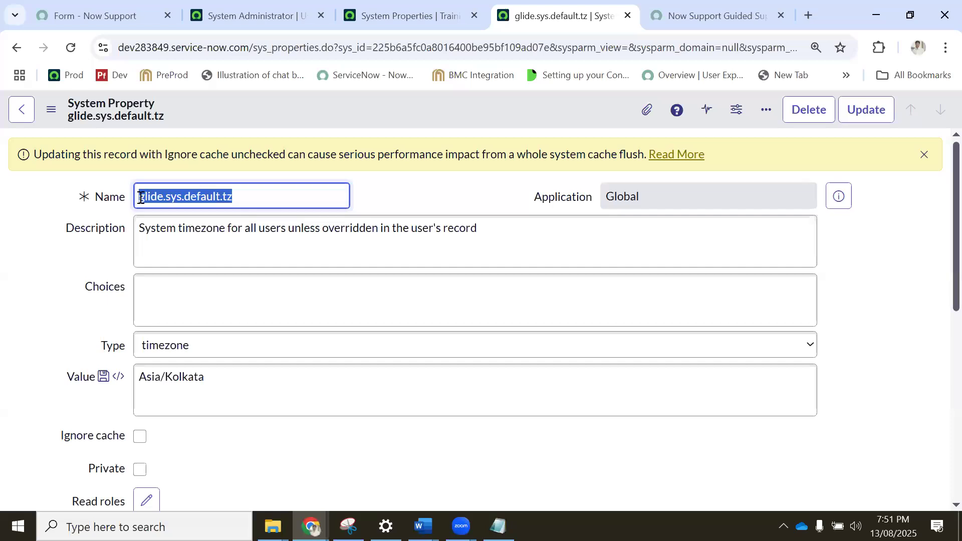
pyautogui.click(408, 12)
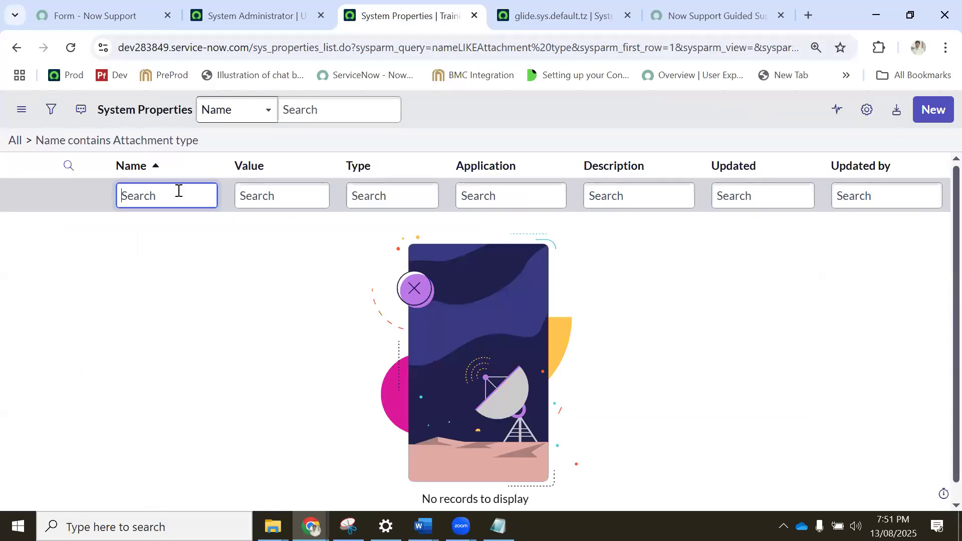
pyautogui.click(175, 198)
pyautogui.hotkey('ctrl', 'v')
pyautogui.press('Return')
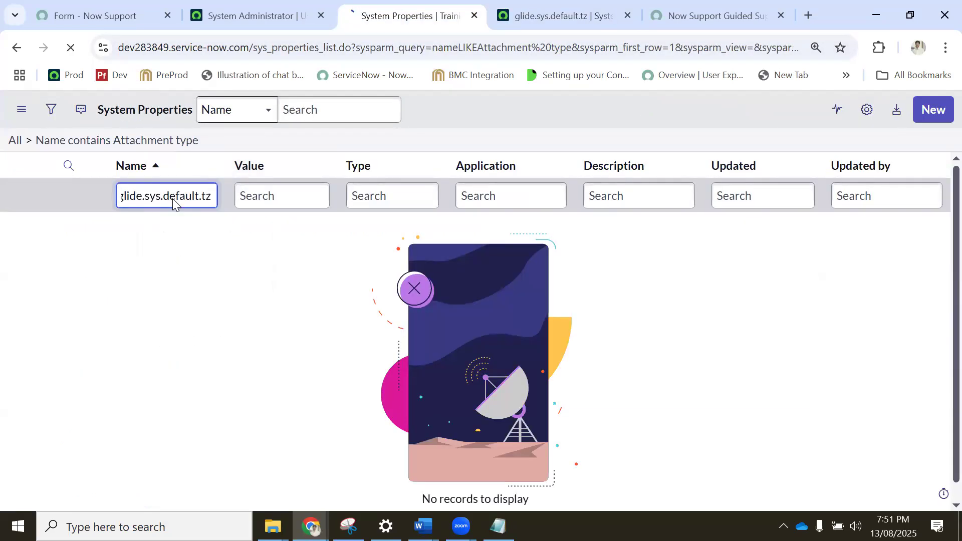
pyautogui.click(111, 238)
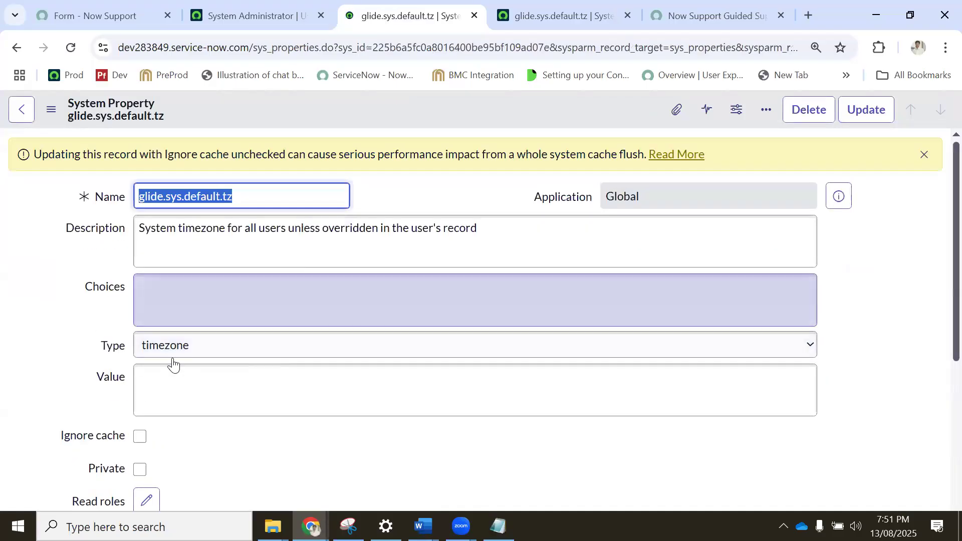
# Set the value of the glide.sys.default.tz property to Asia/Kolkata and save the record.
pyautogui.click(173, 381)
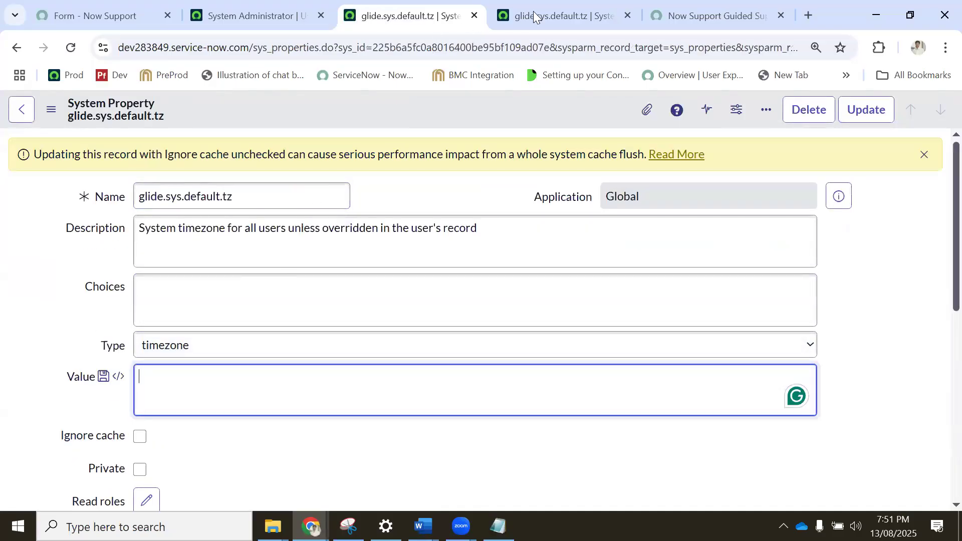
pyautogui.click(535, 16)
pyautogui.click(174, 381)
pyautogui.hotkey('ctrl', 'a')
pyautogui.hotkey('ctrl', 'c')
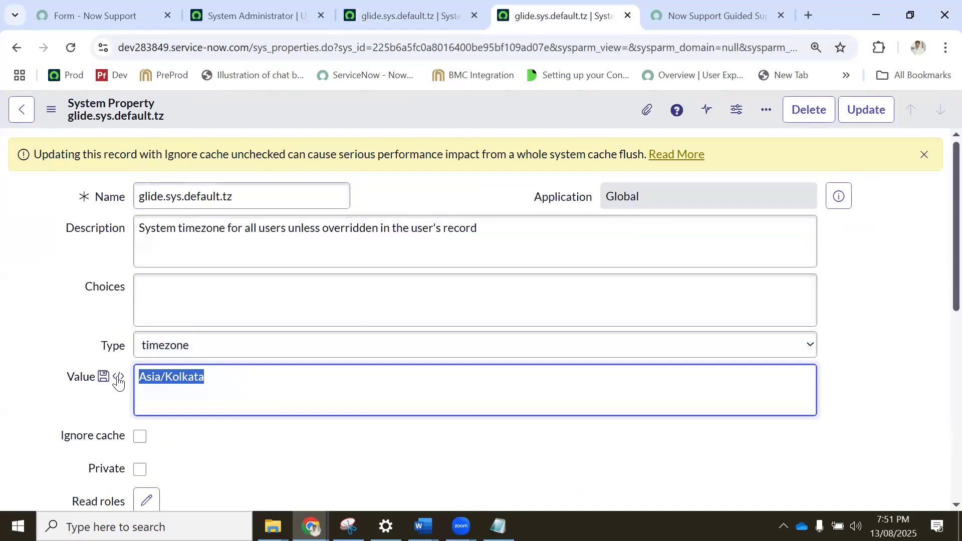
pyautogui.click(388, 22)
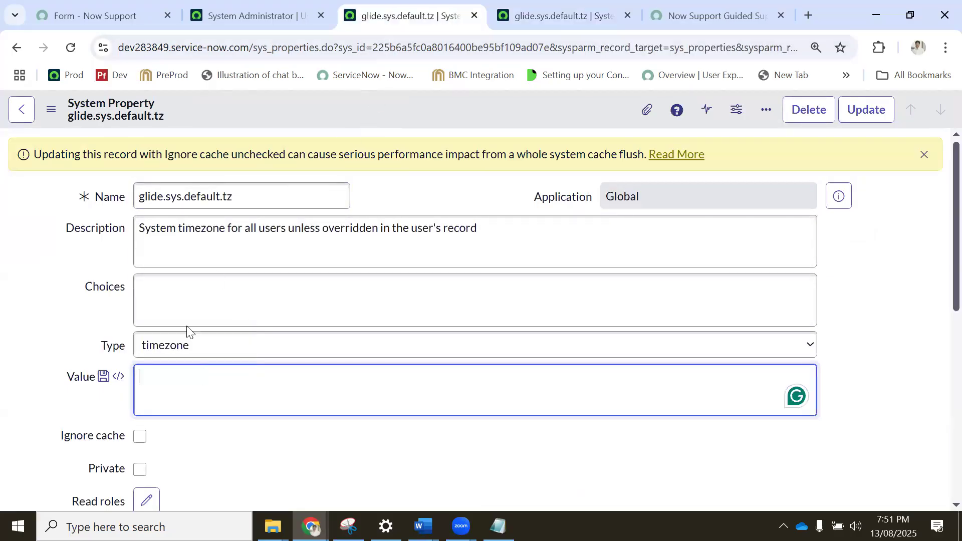
pyautogui.hotkey('ctrl', 'v')
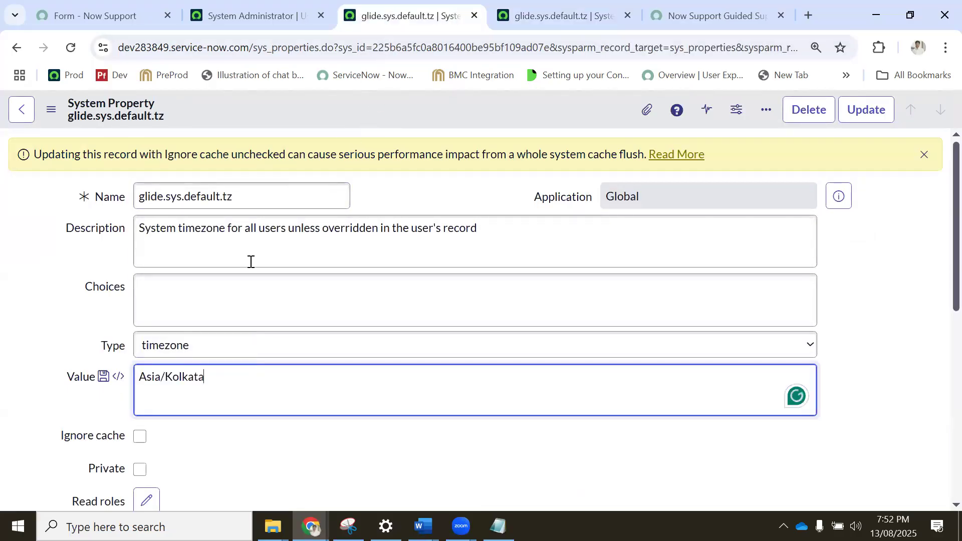
pyautogui.rightClick(332, 110)
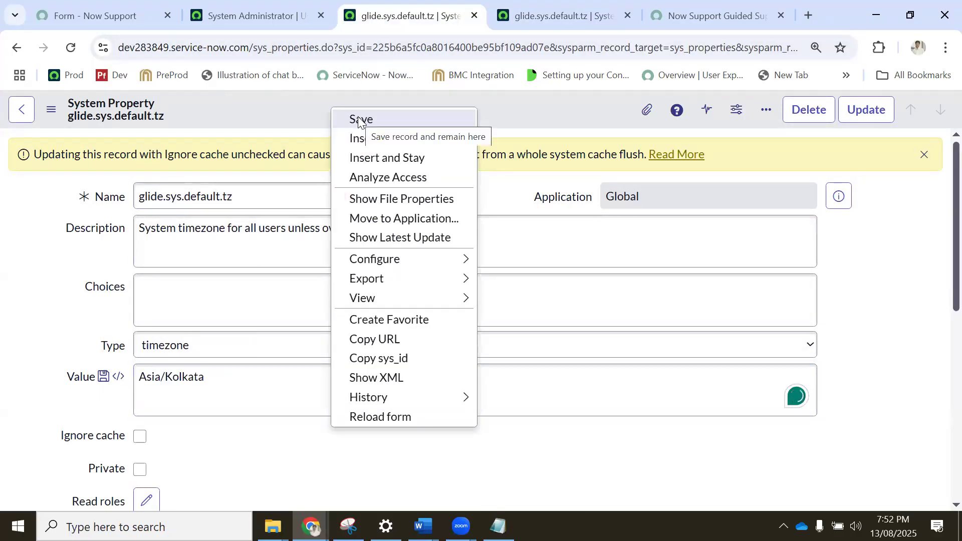
pyautogui.click(359, 122)
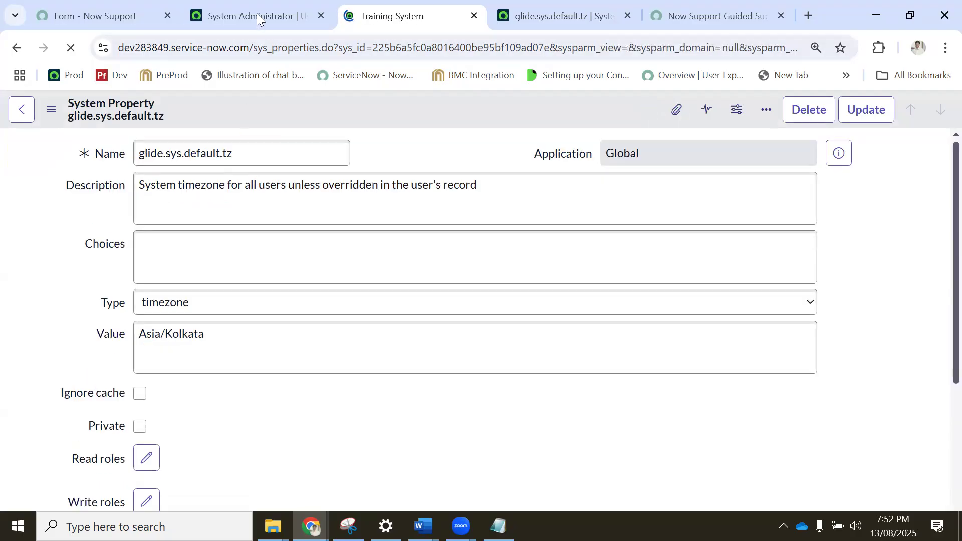
# Review the time zone choices on the administrator's user record and reload the page, discarding the unsaved change.
pyautogui.click(256, 14)
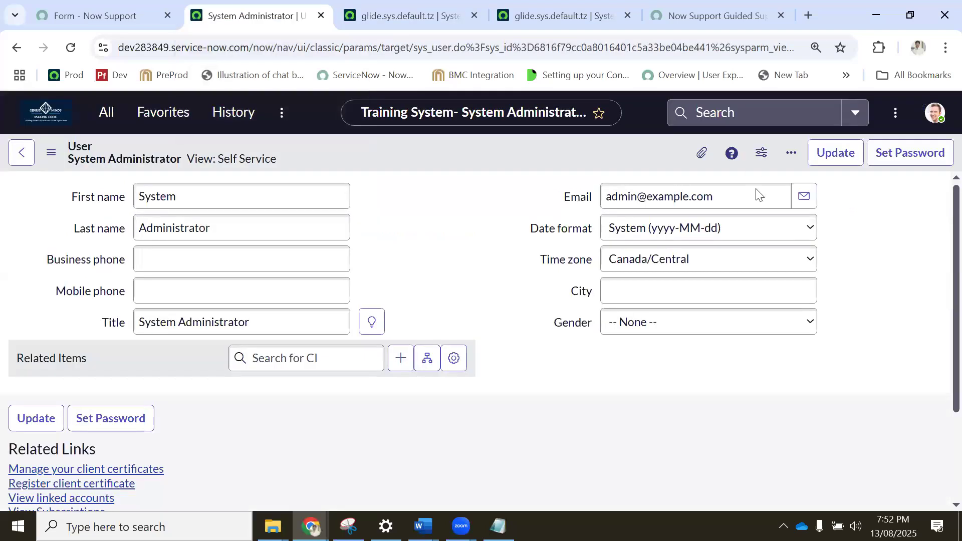
pyautogui.click(654, 260)
pyautogui.scroll(-5, 691, 171)
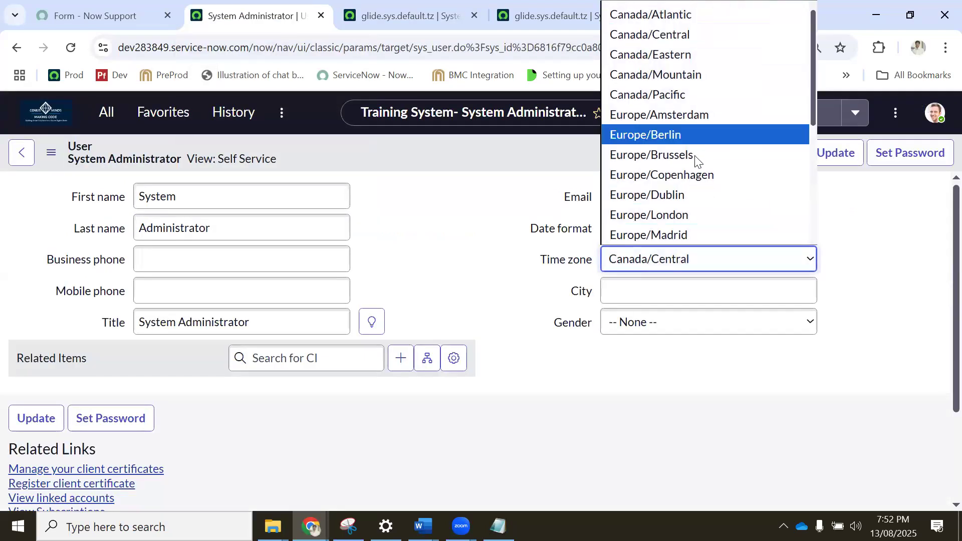
pyautogui.scroll(5, 687, 189)
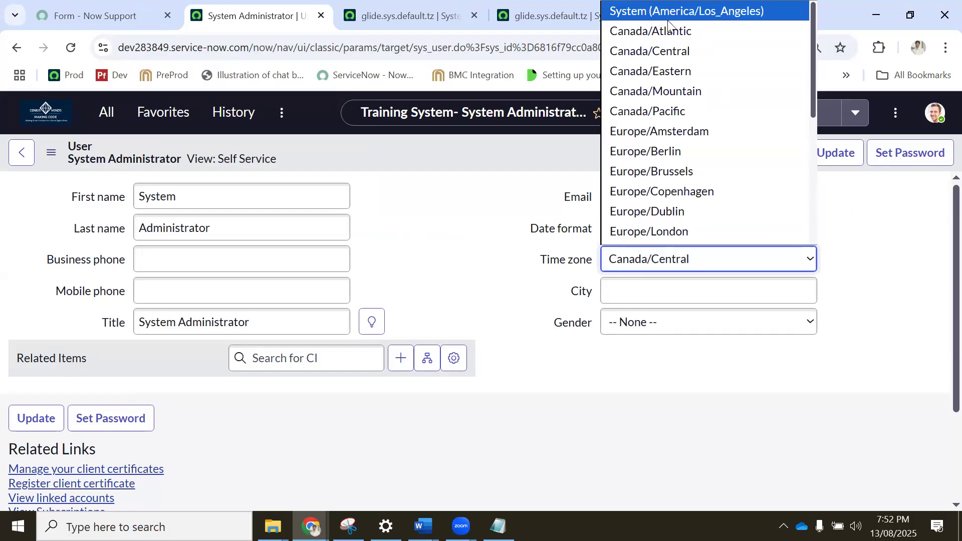
pyautogui.click(72, 43)
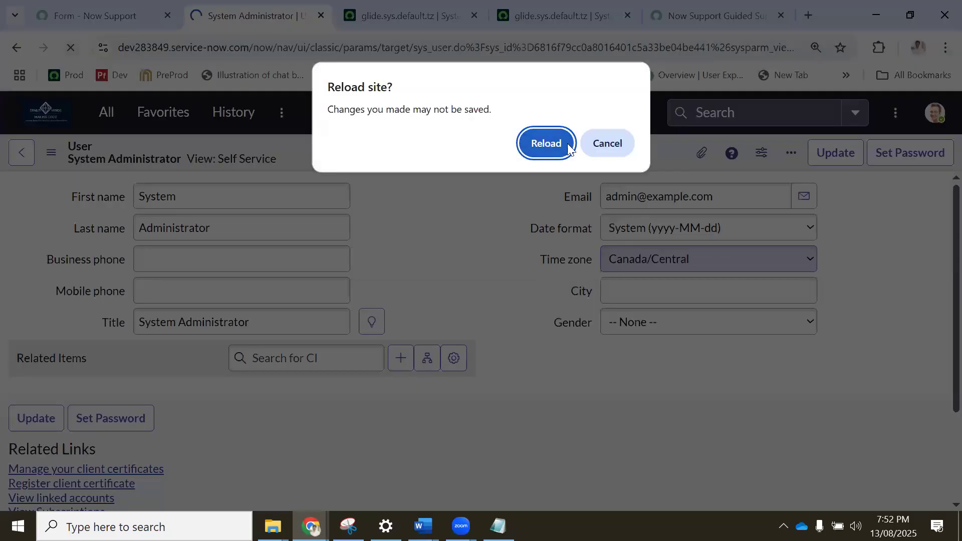
pyautogui.click(544, 143)
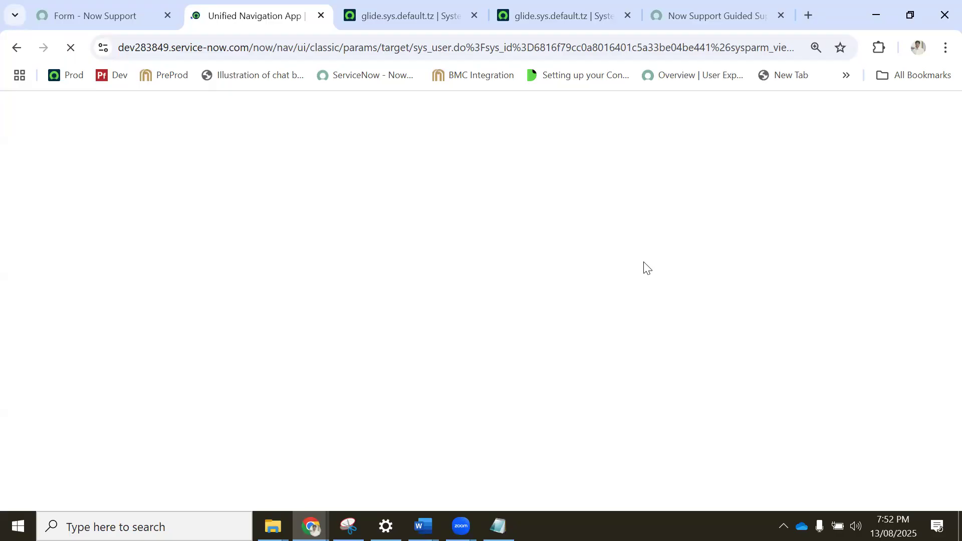
# Compare the open glide.sys.default.tz records with the time zone on the reloaded administrator profile.
pyautogui.click(389, 14)
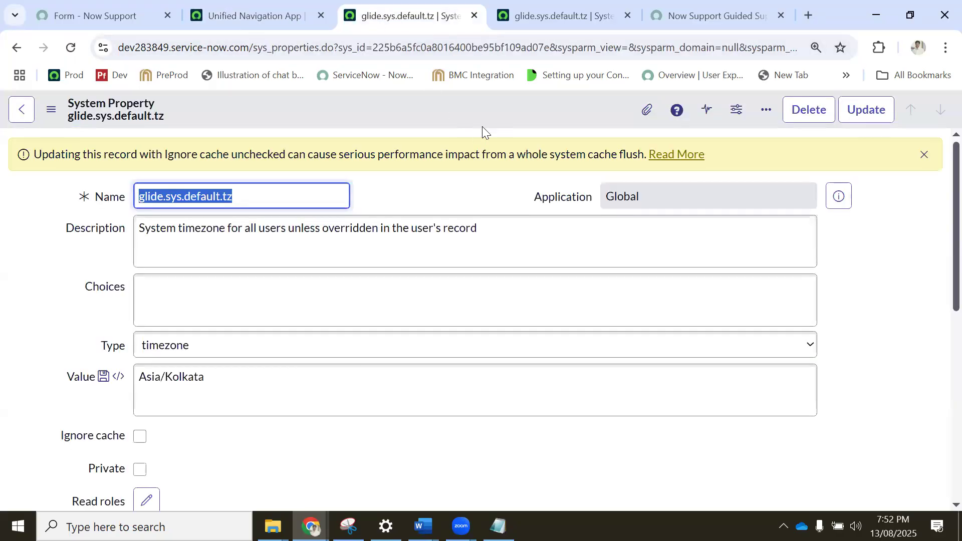
pyautogui.click(530, 12)
pyautogui.click(401, 14)
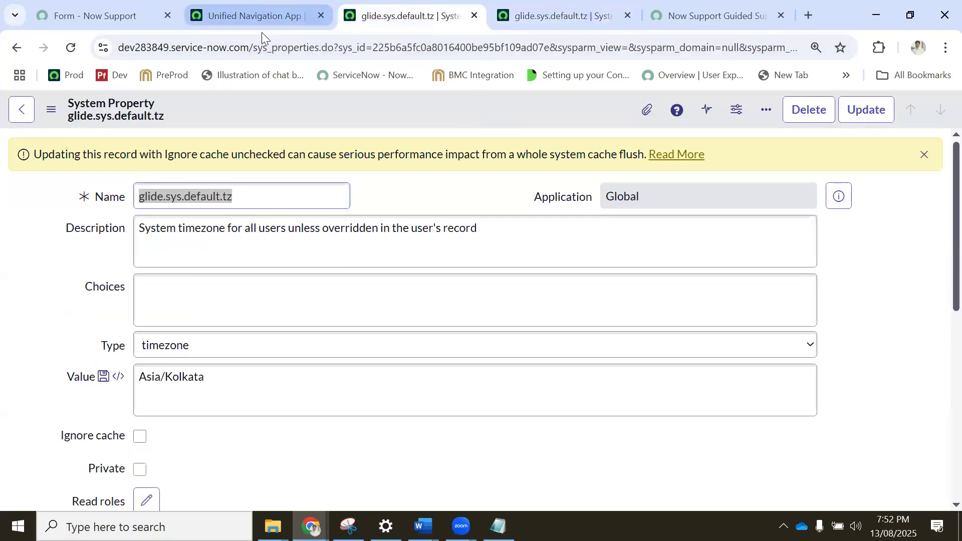
pyautogui.click(260, 19)
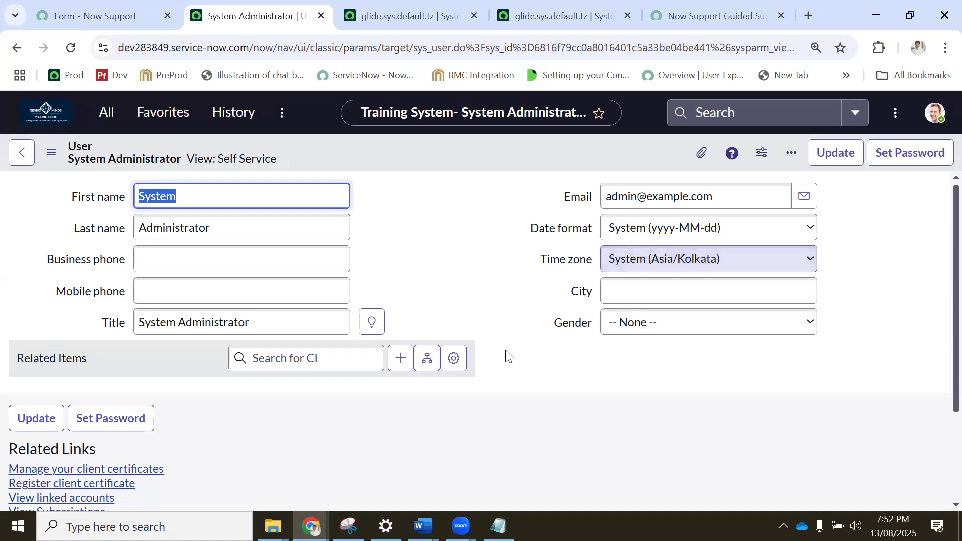
# Review the name and description of the glide.sys.default.tz property record, highlighting the word timezone in the description.
pyautogui.click(383, 14)
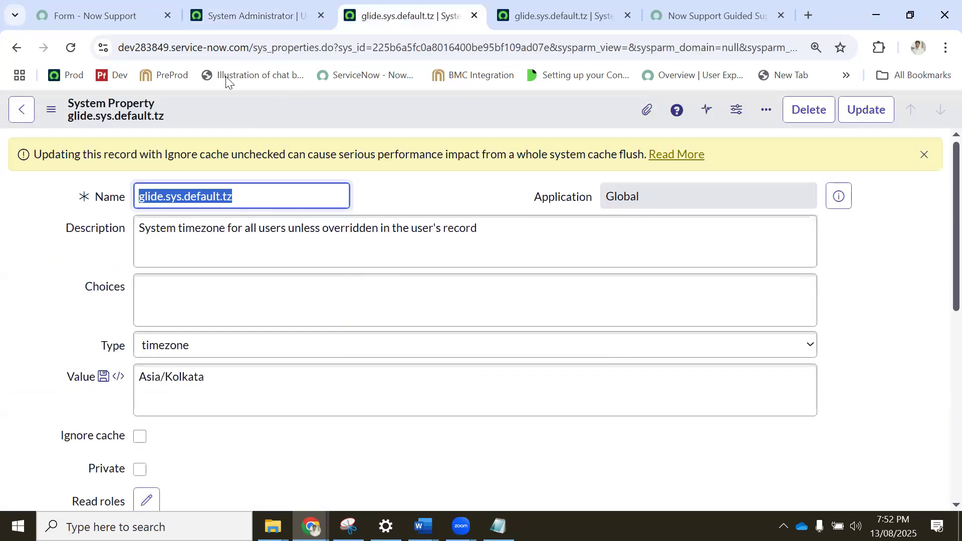
pyautogui.click(250, 15)
pyautogui.click(106, 113)
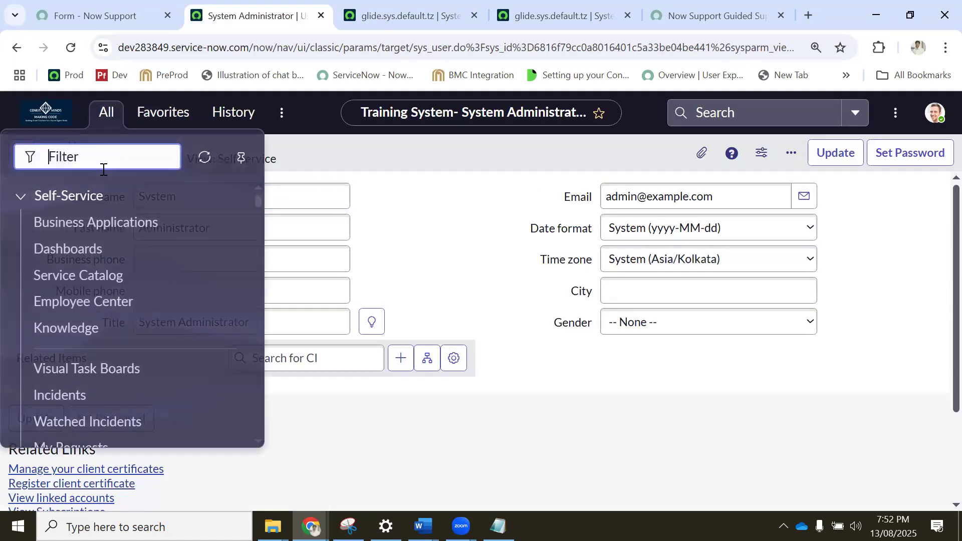
pyautogui.click(442, 7)
pyautogui.moveTo(251, 187); pyautogui.dragTo(137, 195)
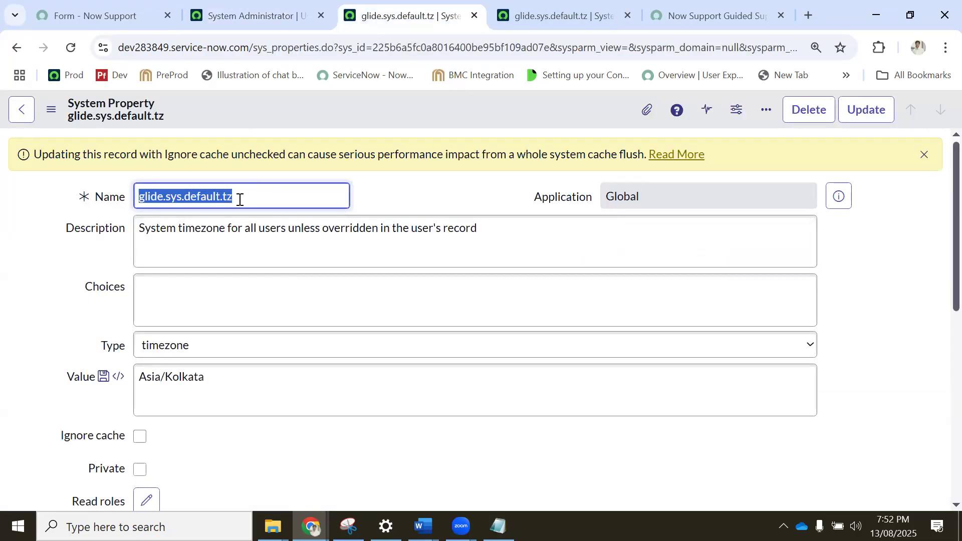
pyautogui.moveTo(244, 199); pyautogui.dragTo(140, 197)
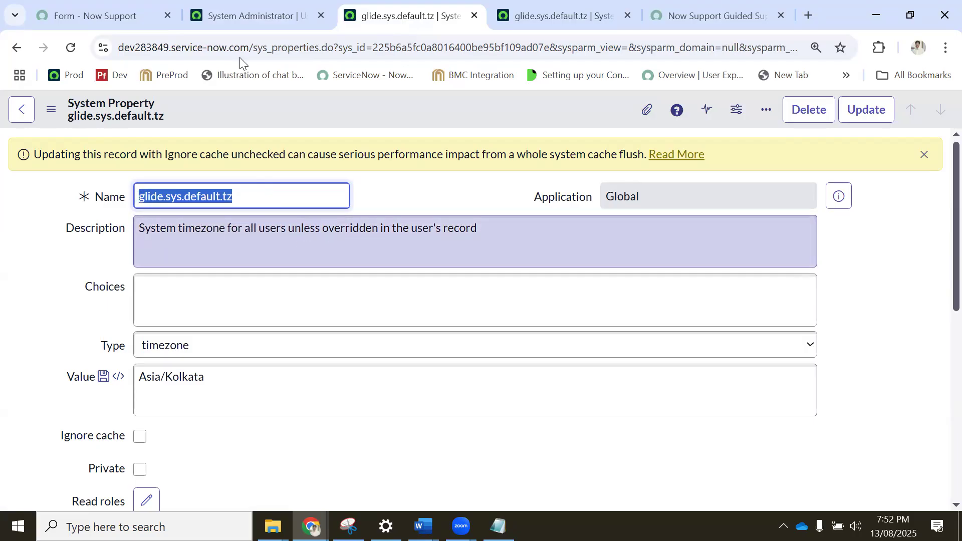
pyautogui.tripleClick(191, 227)
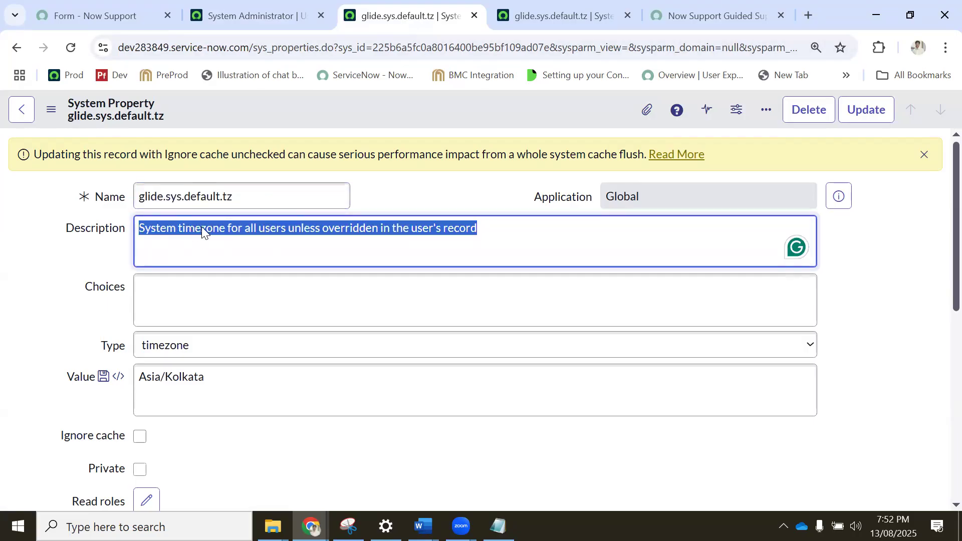
pyautogui.moveTo(224, 230); pyautogui.dragTo(178, 225)
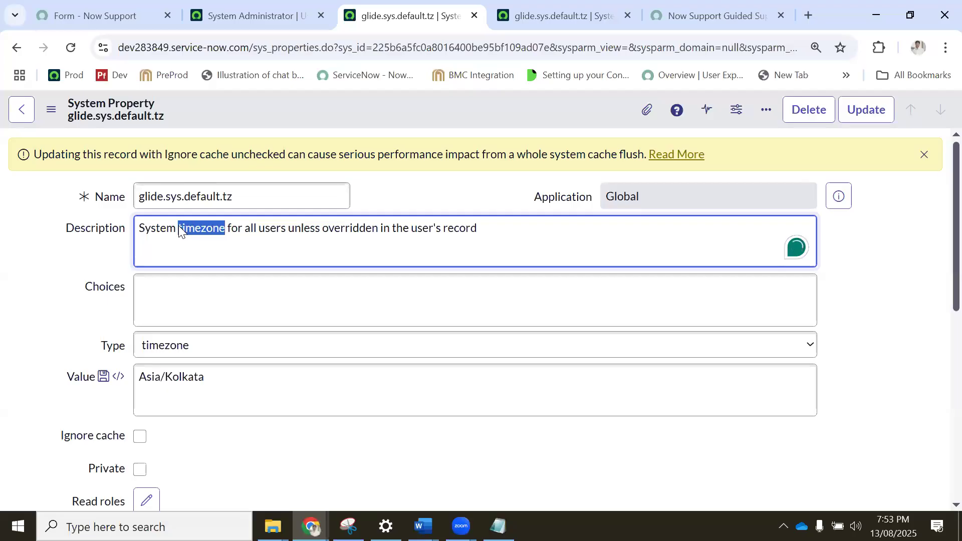
pyautogui.tripleClick(277, 196)
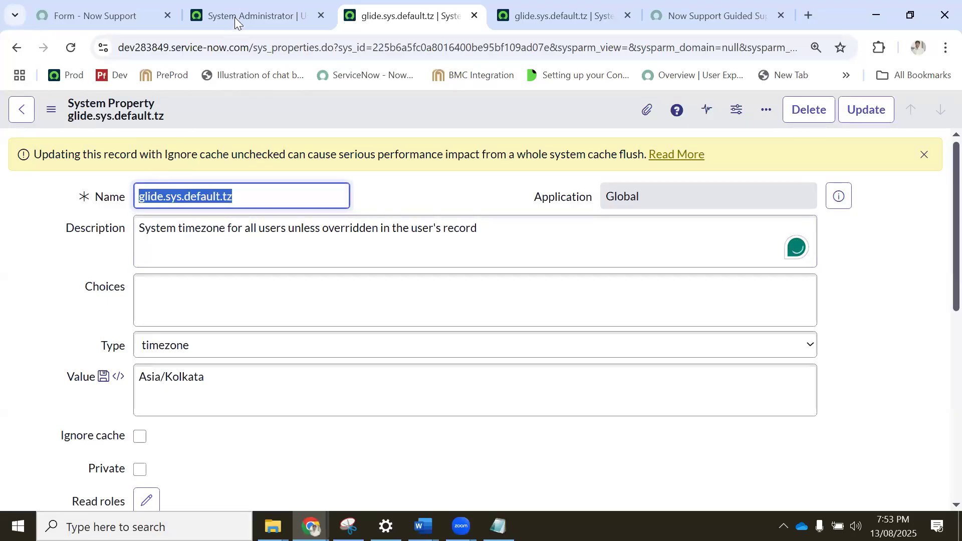
# From the administrator's user record page, open the system properties table with sys_properties.LIST in the navigator.
pyautogui.click(234, 17)
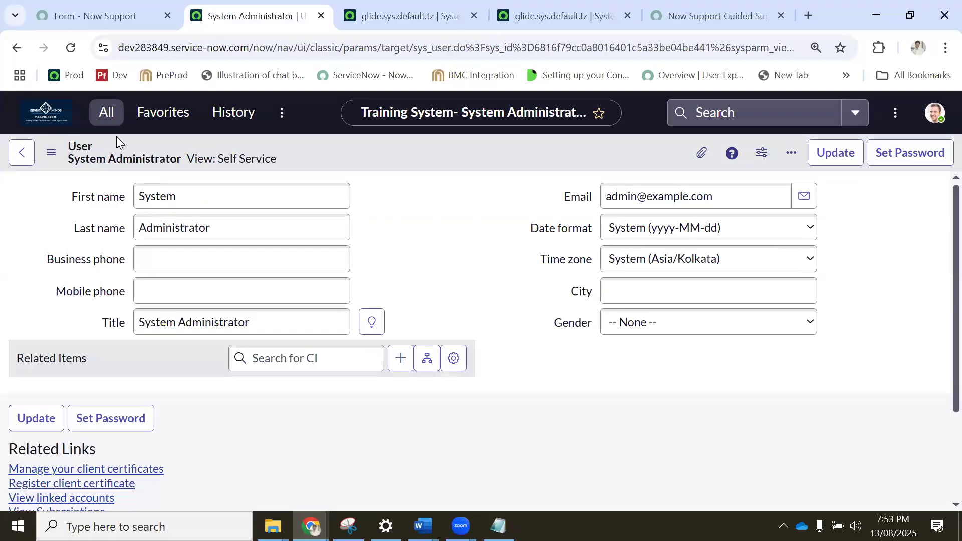
pyautogui.click(114, 120)
pyautogui.write('sys')
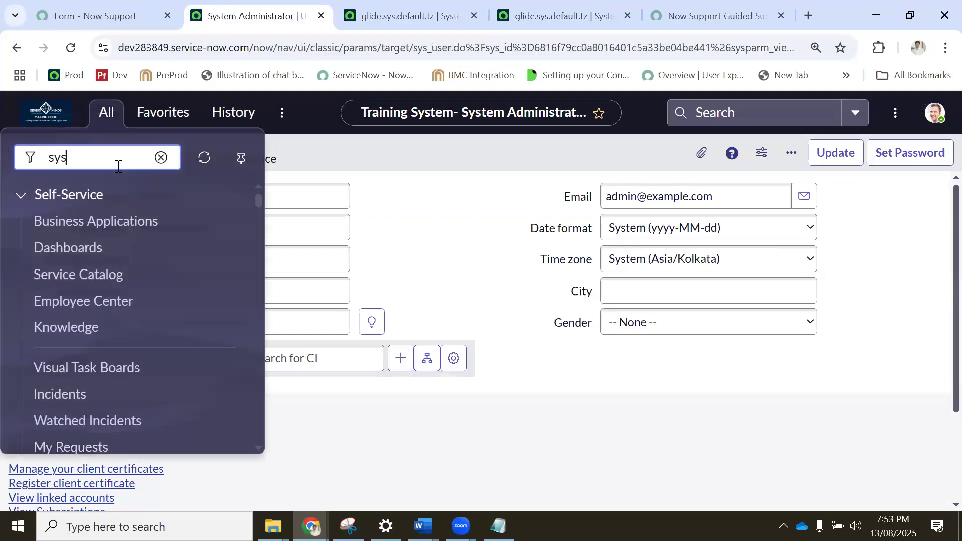
pyautogui.write('_pe')
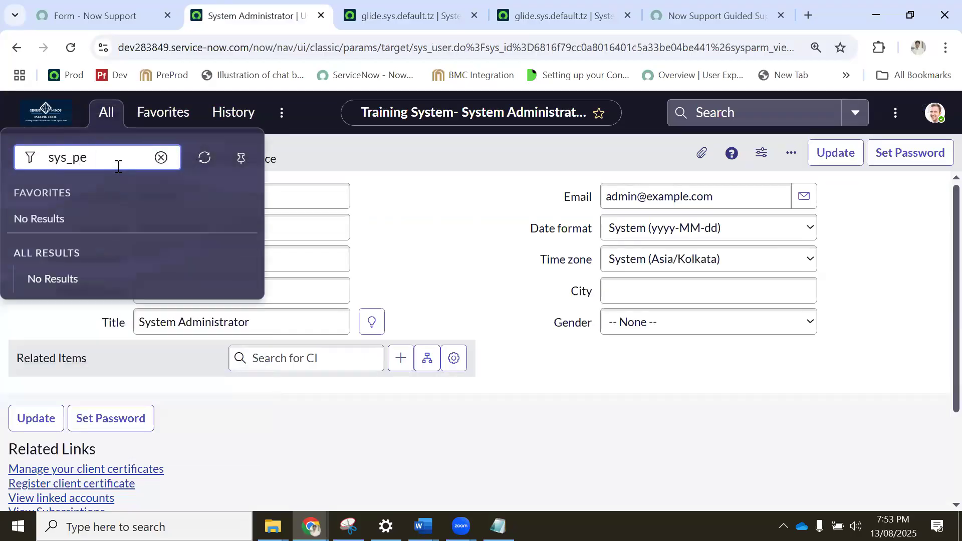
pyautogui.write('roperties.LIST')
pyautogui.press('Return')
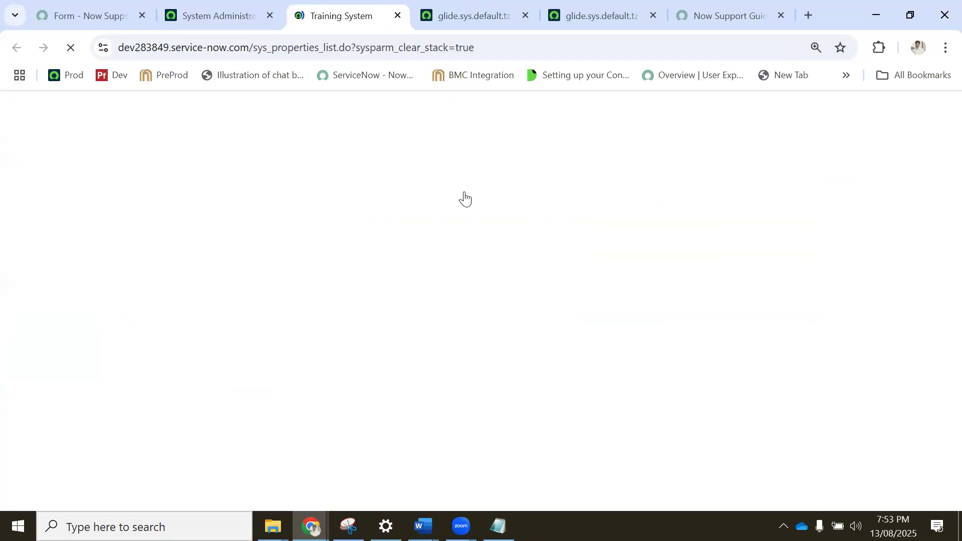
# Filter the System Properties list to descriptions containing timezone, using *timezone.
pyautogui.click(656, 189)
pyautogui.write('*')
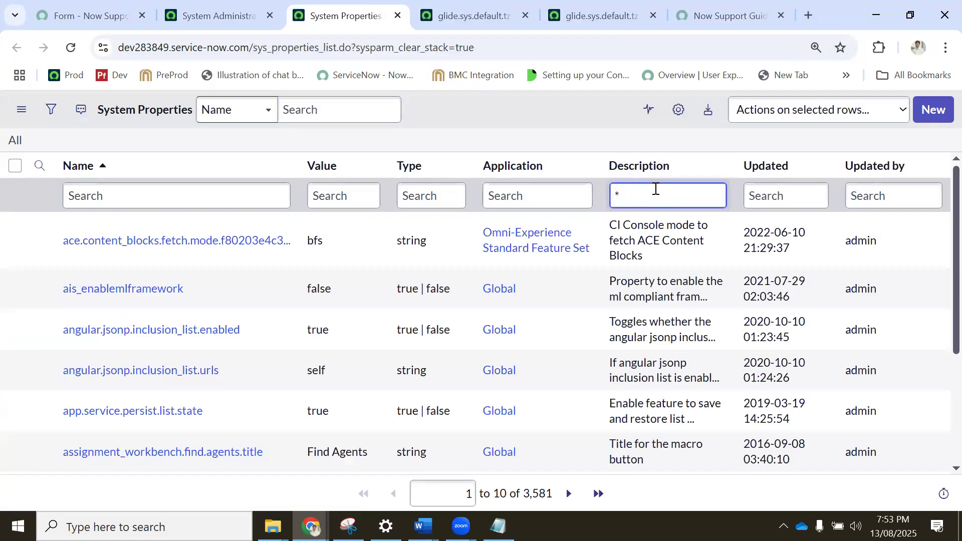
pyautogui.write('timezone')
pyautogui.press('Return')
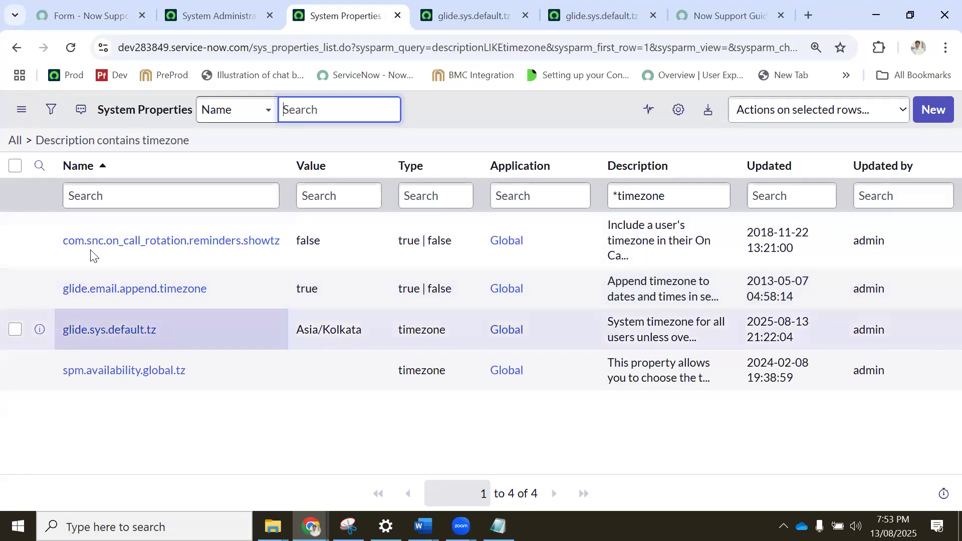
# Examine the value and name on the glide.sys.default.tz record, and revisit the administrator profile and the filtered property list.
pyautogui.click(469, 19)
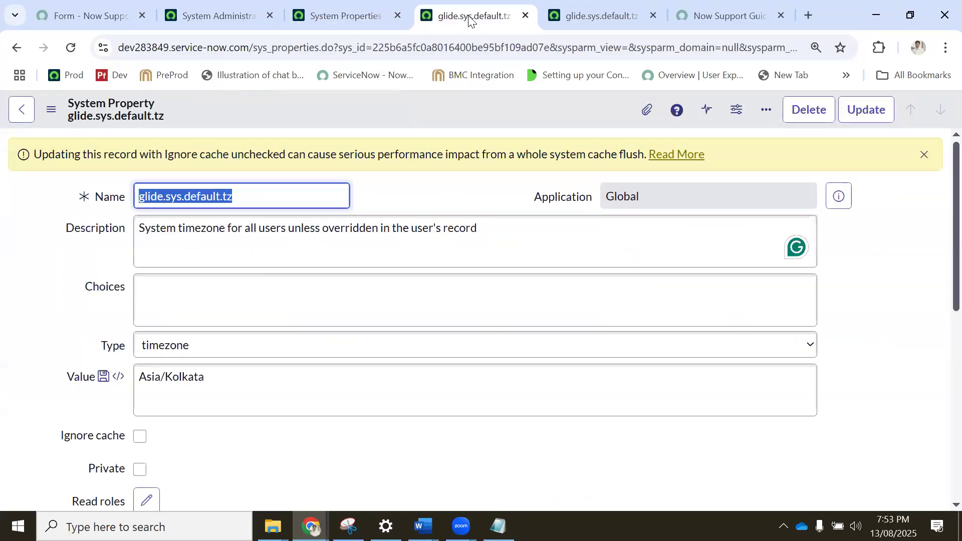
pyautogui.moveTo(229, 379); pyautogui.dragTo(116, 376)
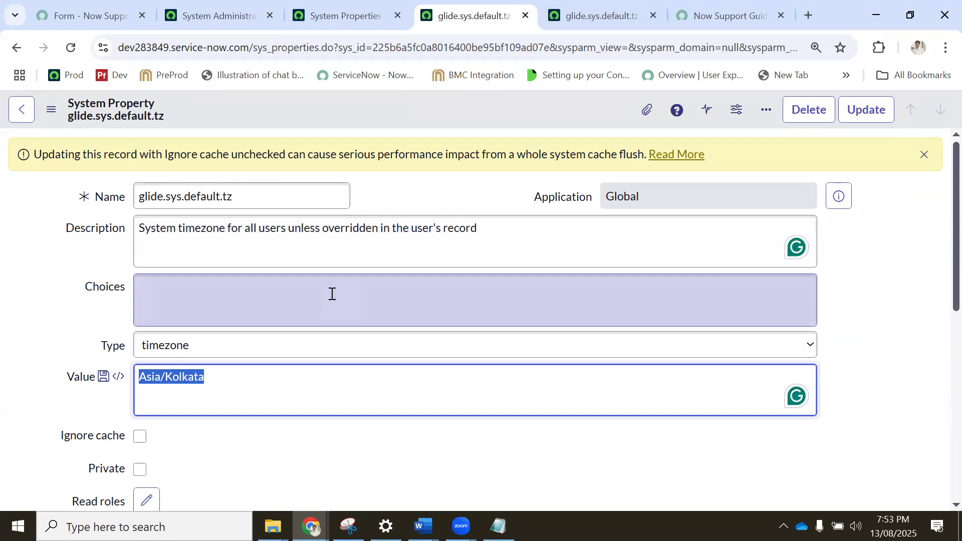
pyautogui.click(269, 376)
pyautogui.moveTo(263, 197); pyautogui.dragTo(111, 197)
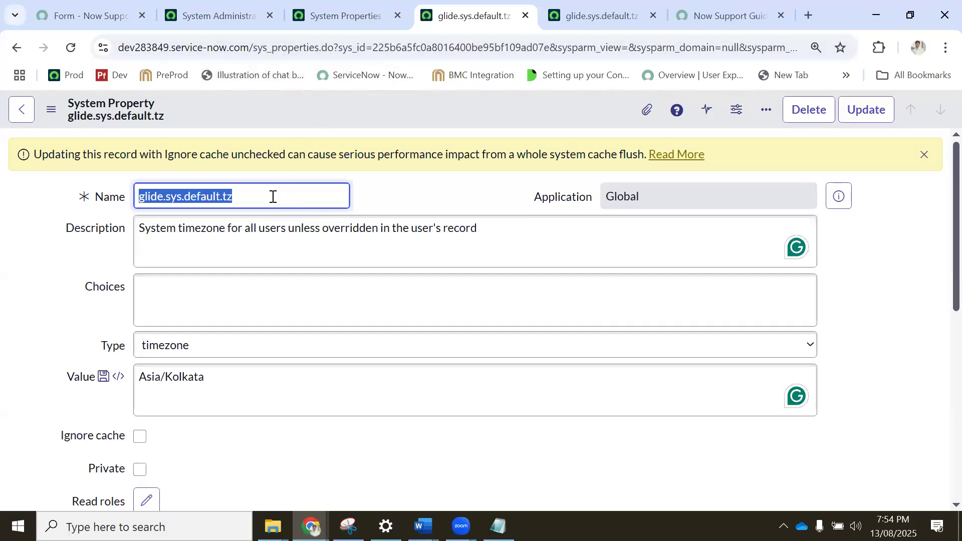
pyautogui.click(212, 15)
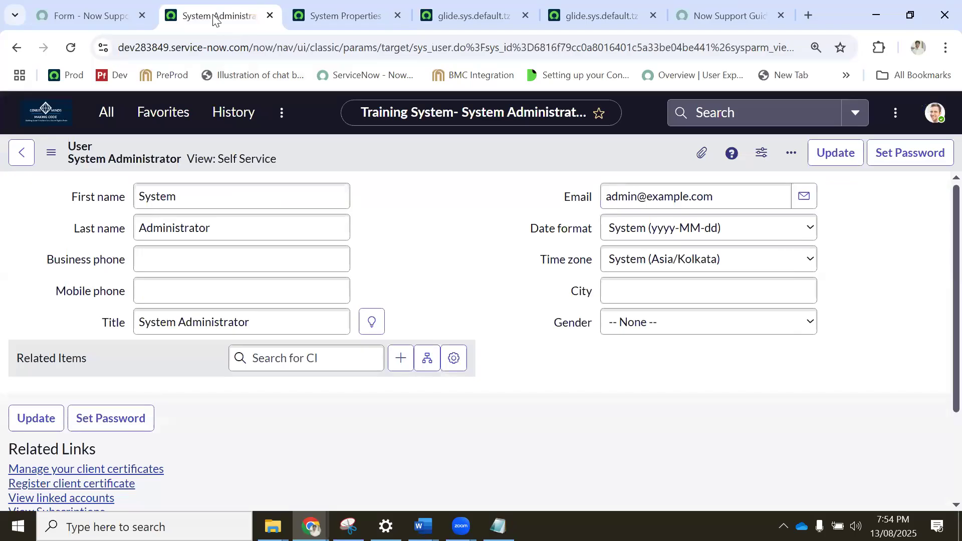
pyautogui.click(104, 118)
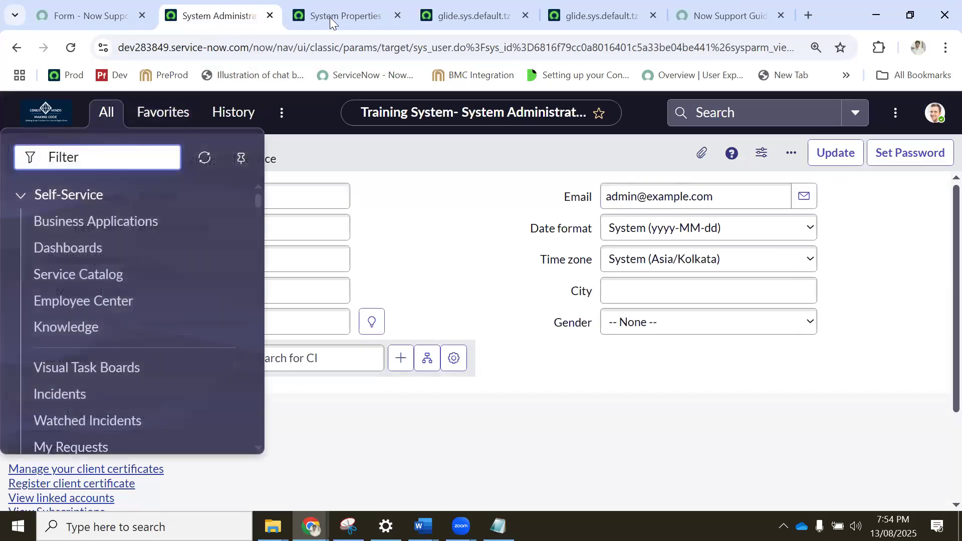
pyautogui.click(330, 15)
pyautogui.click(214, 12)
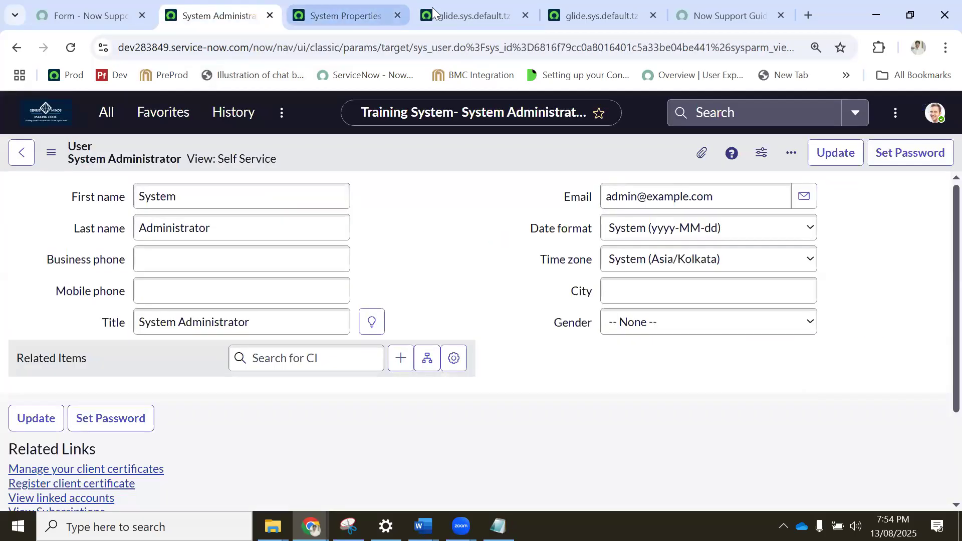
pyautogui.click(371, 12)
# Search the navigator on the administrator profile page for system properties and open Basic Configuration in a new browser tab.
pyautogui.click(206, 15)
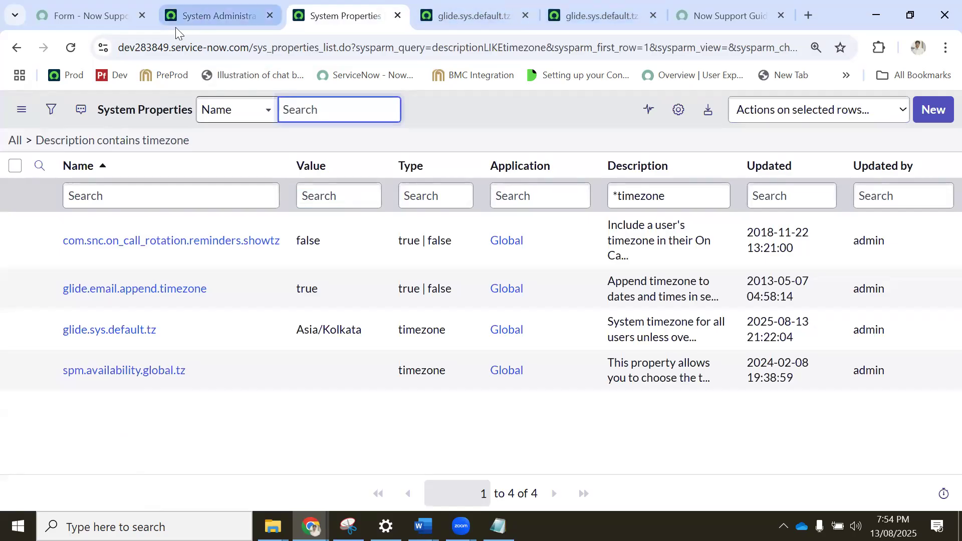
pyautogui.click(106, 112)
pyautogui.write('system p')
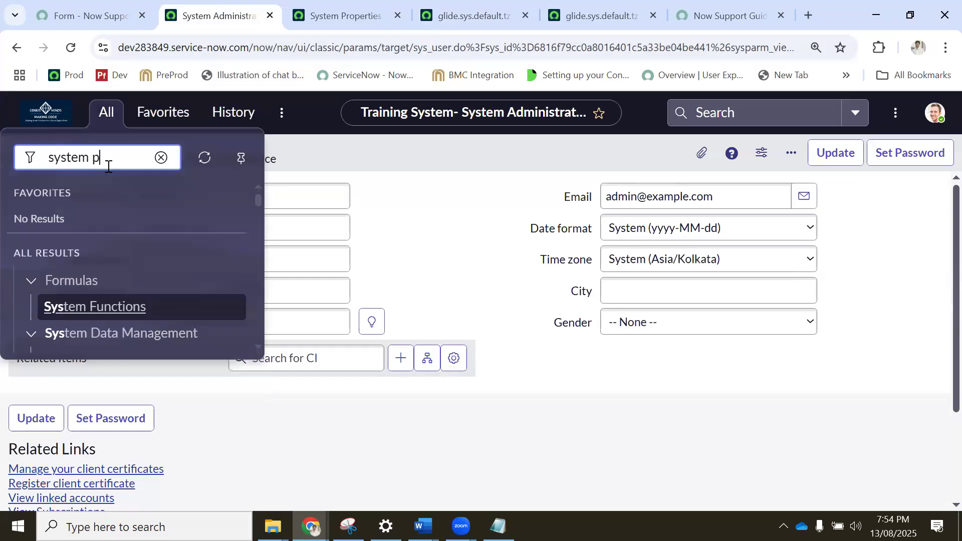
pyautogui.scroll(-3, 156, 184)
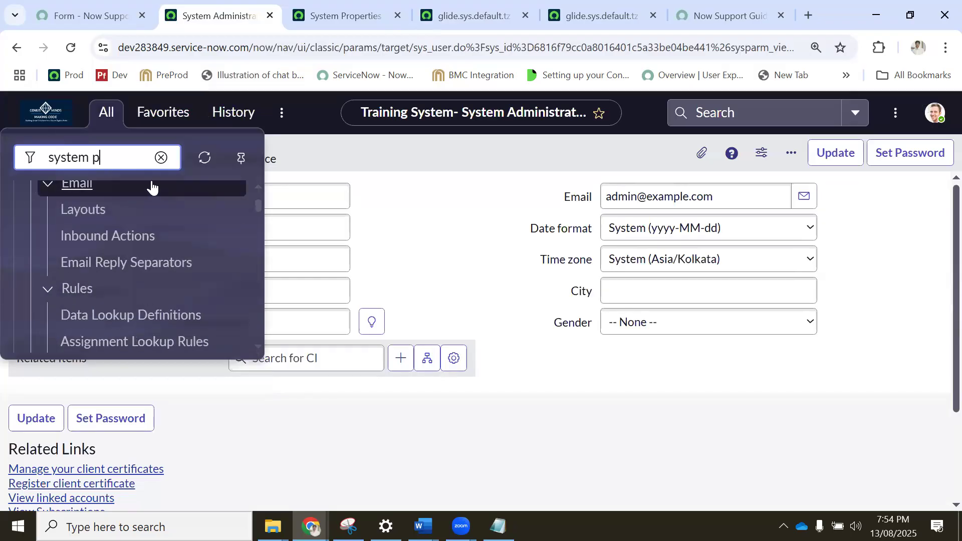
pyautogui.write('roper')
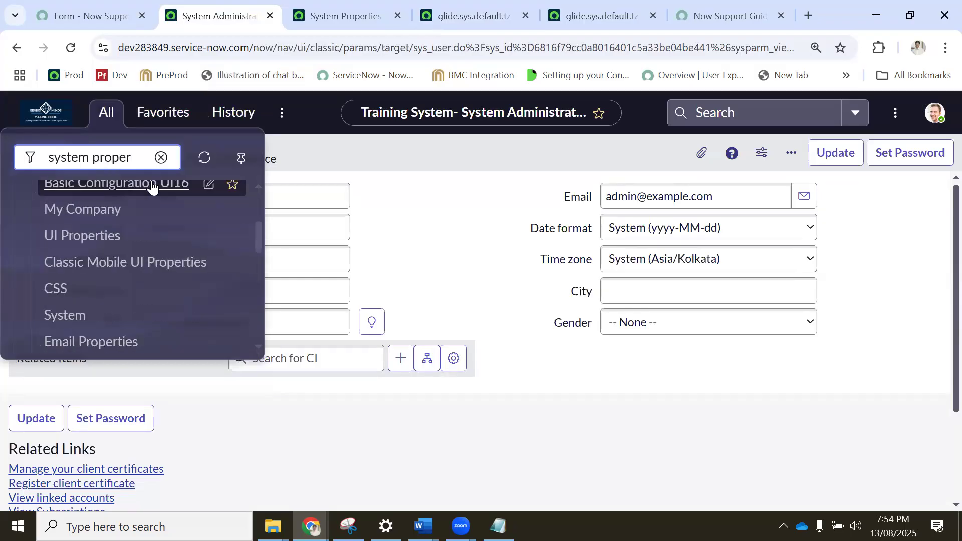
pyautogui.write('ties')
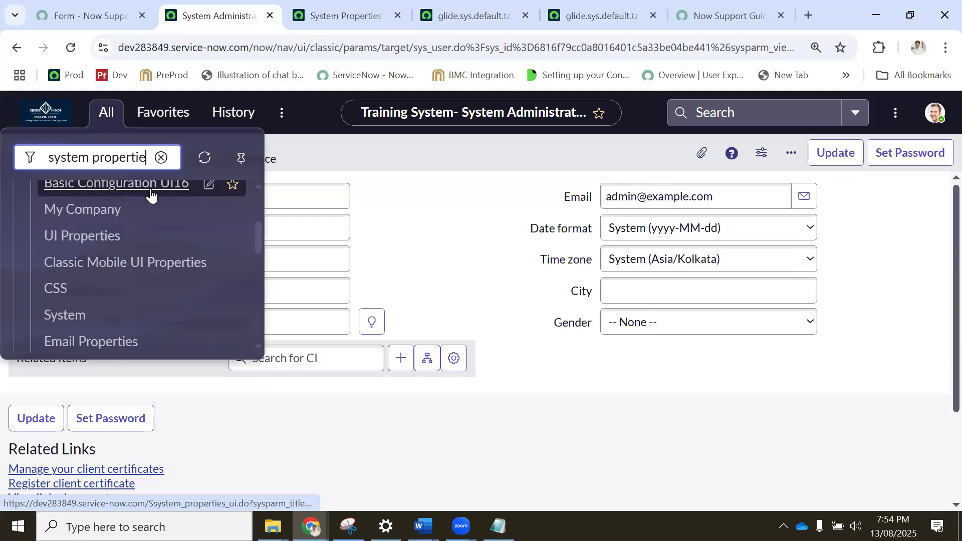
pyautogui.scroll(-1, 103, 292)
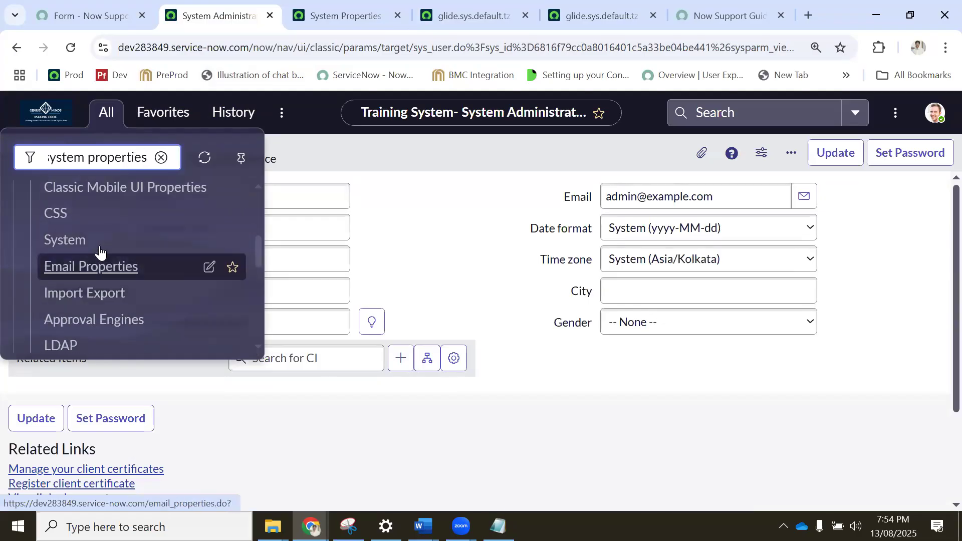
pyautogui.scroll(5, 103, 251)
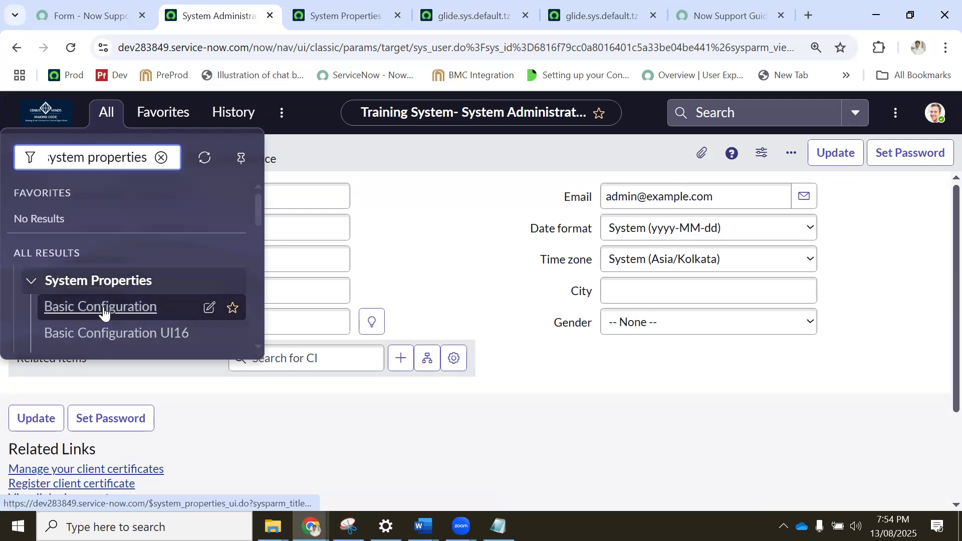
pyautogui.middleClick(103, 311)
pyautogui.click(266, 22)
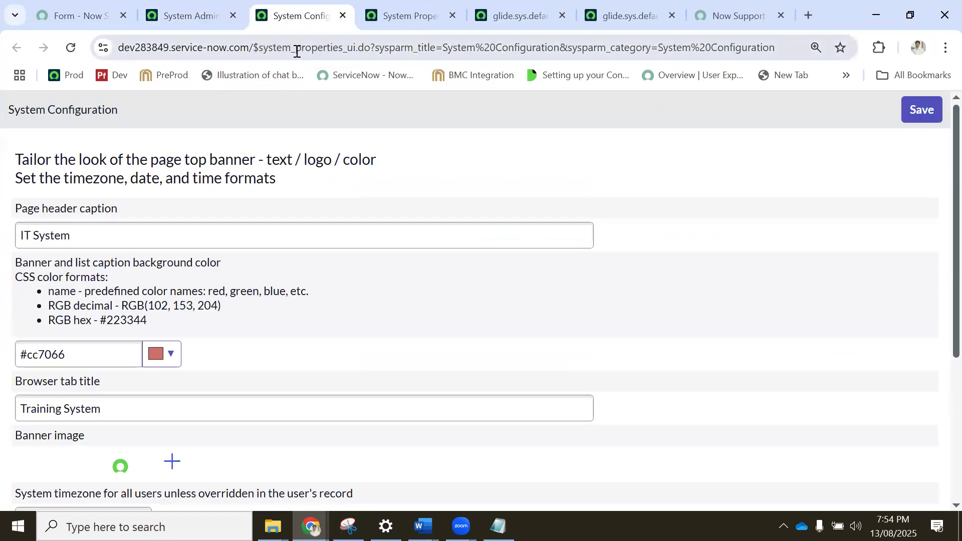
# Compare the System Configuration page and its address with the filtered property list and the glide.sys.default.tz record.
pyautogui.click(426, 15)
pyautogui.moveTo(255, 48); pyautogui.dragTo(265, 48)
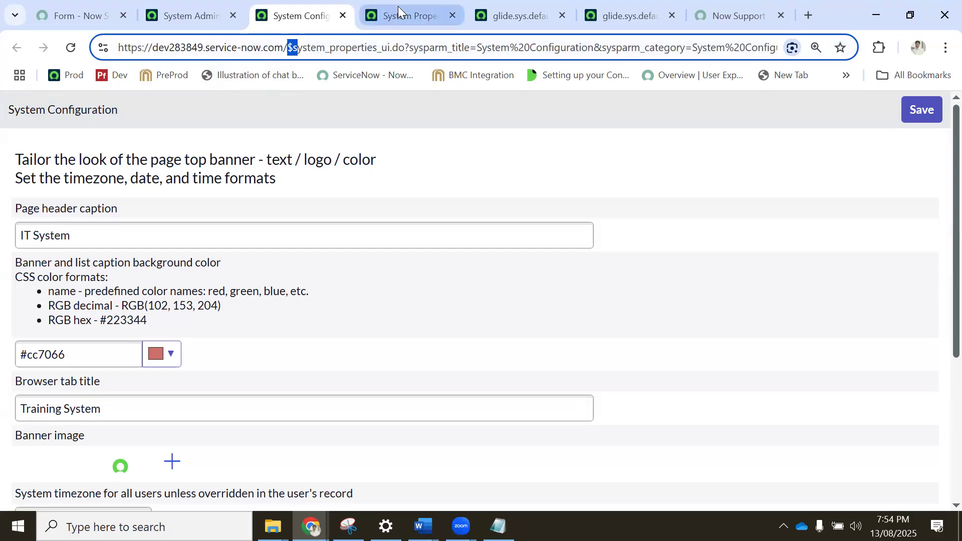
pyautogui.click(398, 7)
pyautogui.click(307, 15)
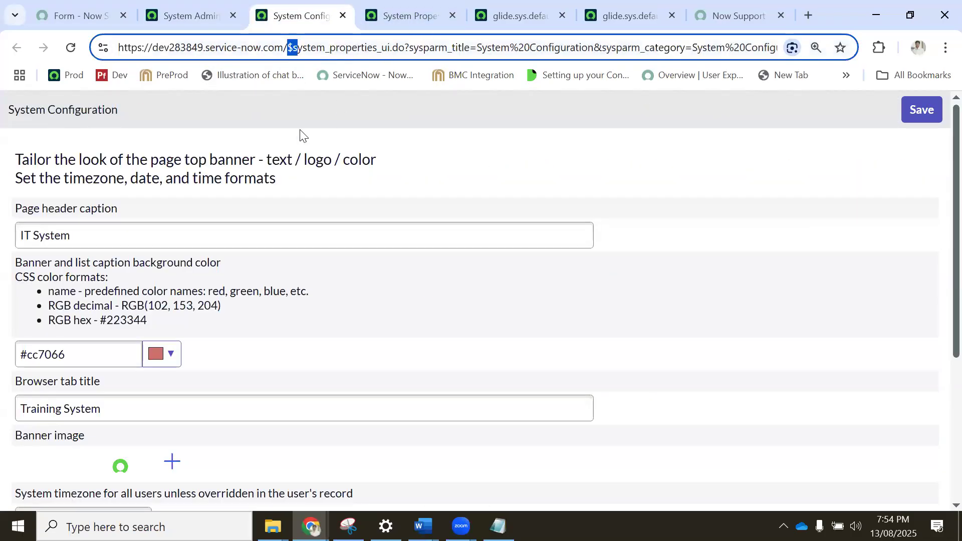
pyautogui.click(414, 11)
pyautogui.click(484, 10)
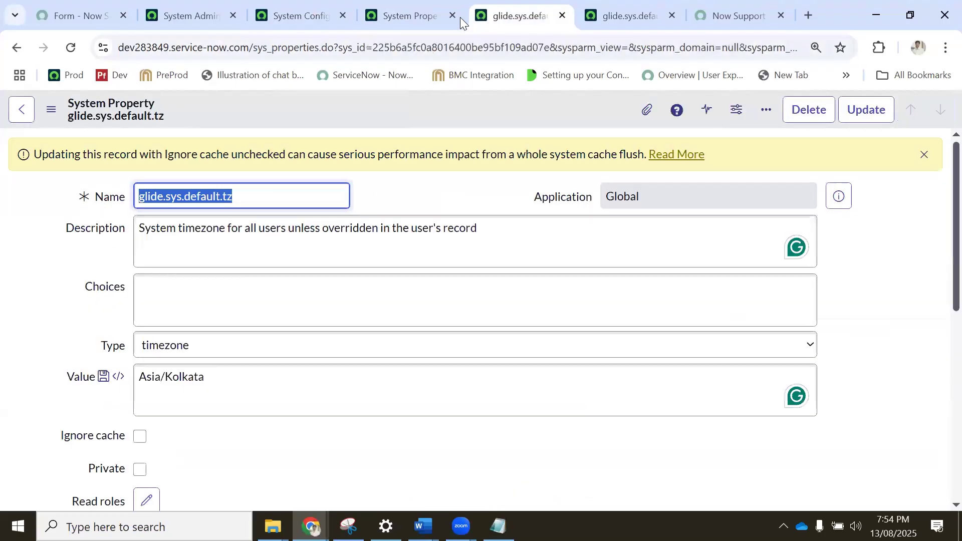
# Add a name filter of *API to the System Properties list already filtered by timezone descriptions.
pyautogui.click(409, 11)
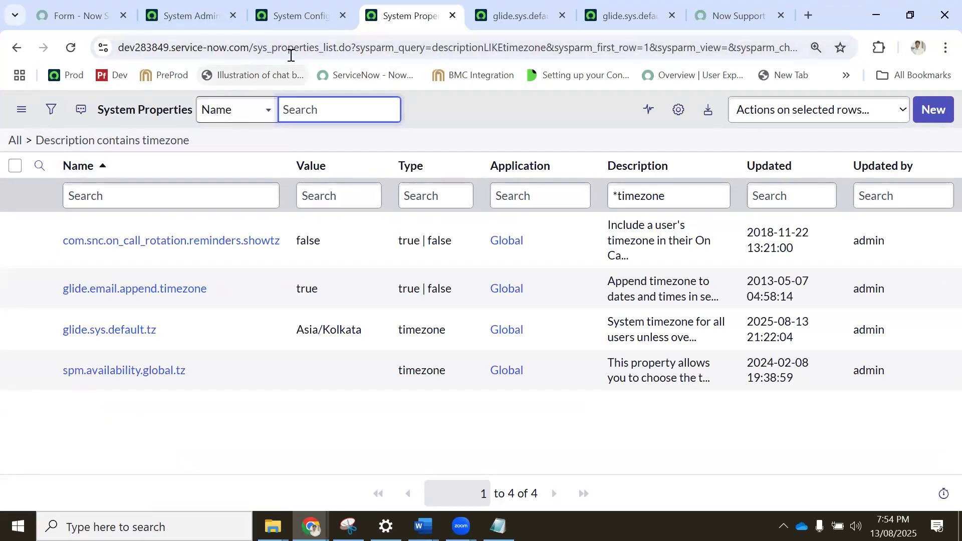
pyautogui.click(126, 196)
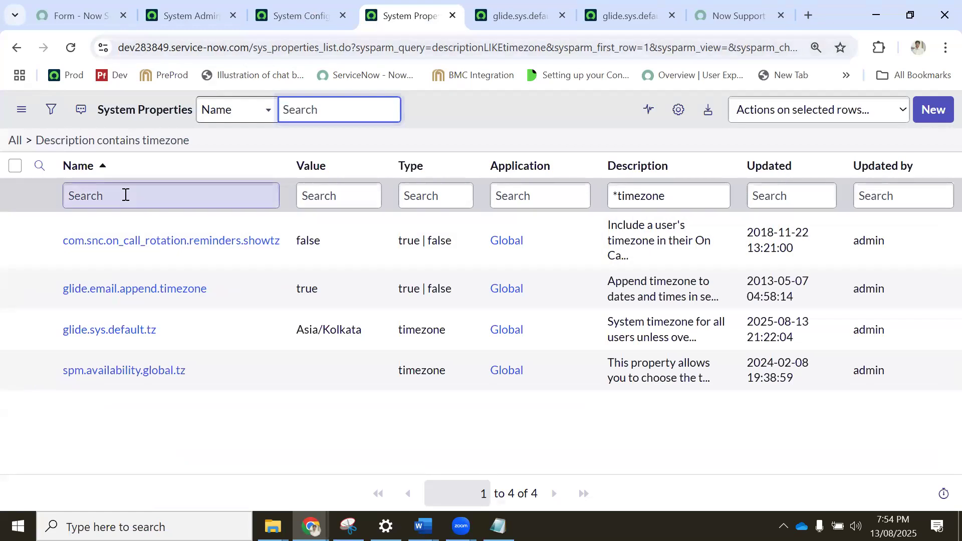
pyautogui.write('*API')
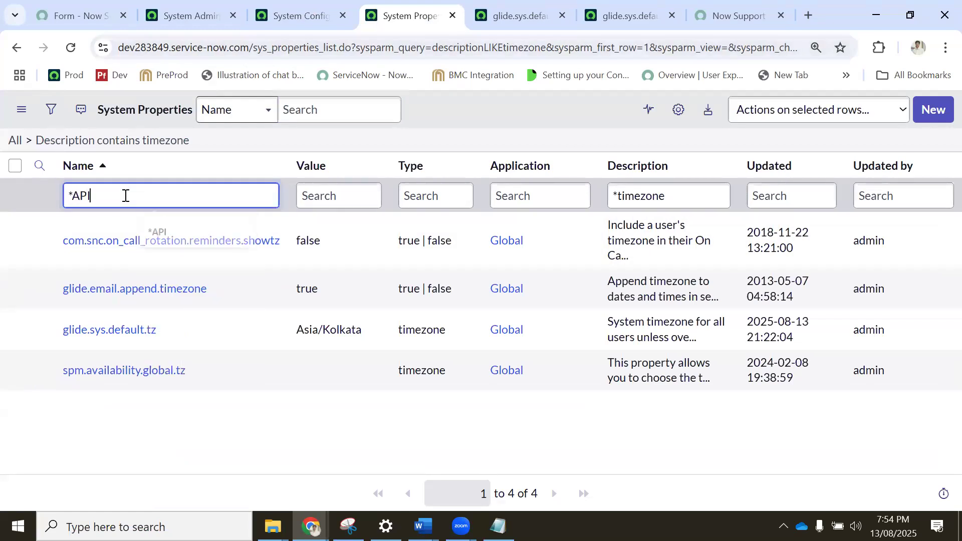
pyautogui.press('Return')
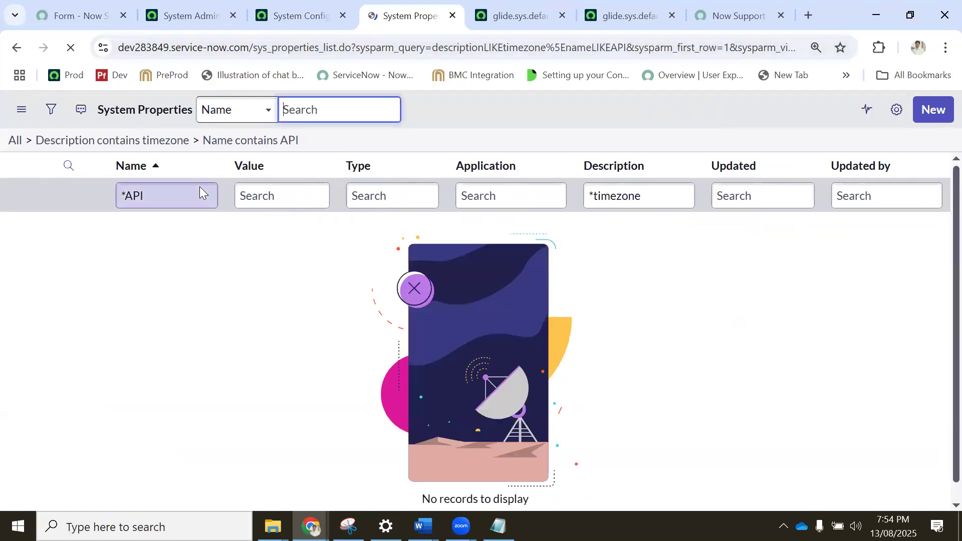
pyautogui.doubleClick(194, 193)
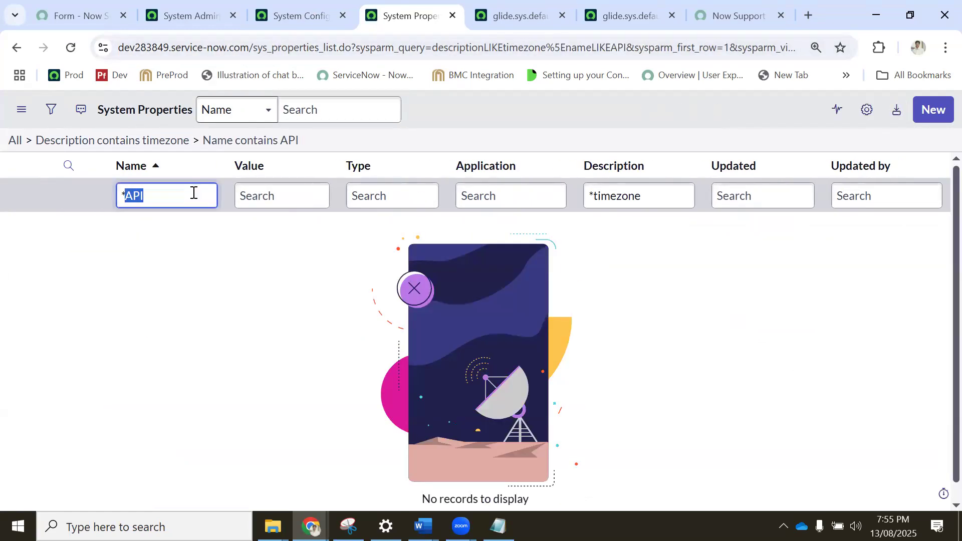
# Revisit the glide.sys.default.tz record, the System Configuration page and the System Properties list filtered by name API.
pyautogui.click(632, 15)
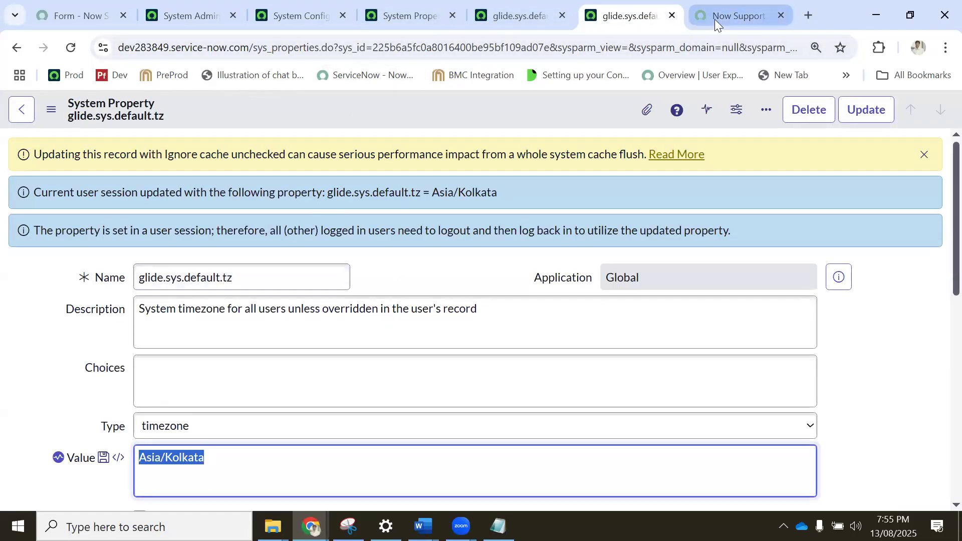
pyautogui.click(301, 12)
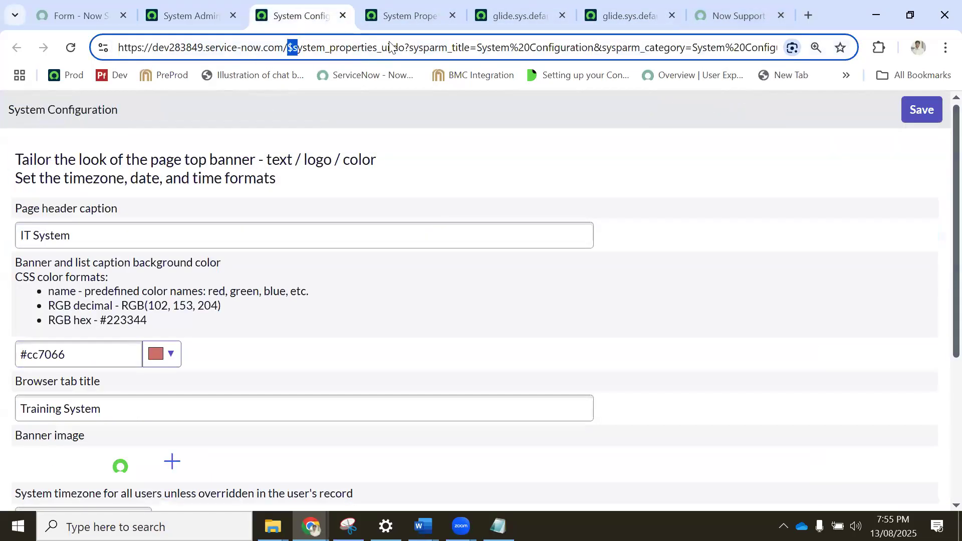
pyautogui.click(399, 28)
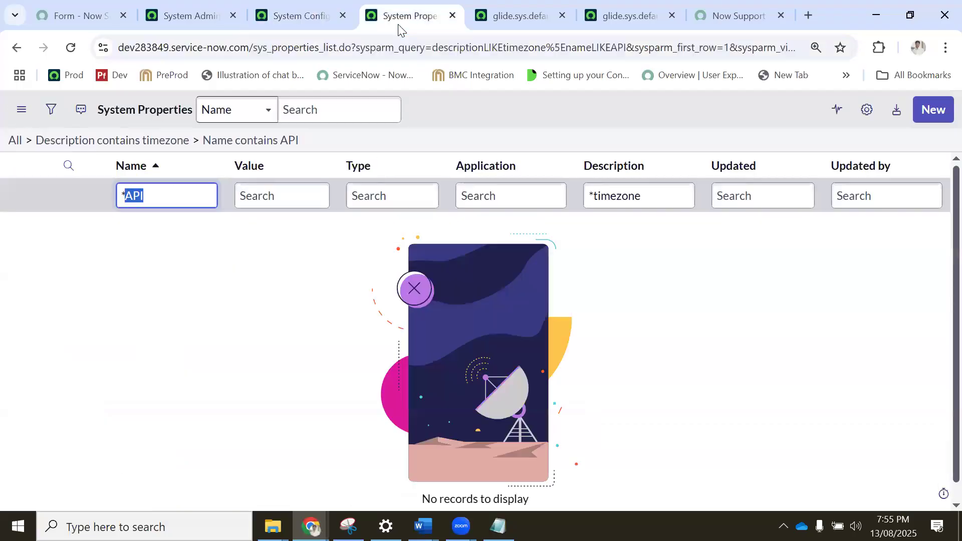
pyautogui.doubleClick(176, 196)
pyautogui.click(173, 196)
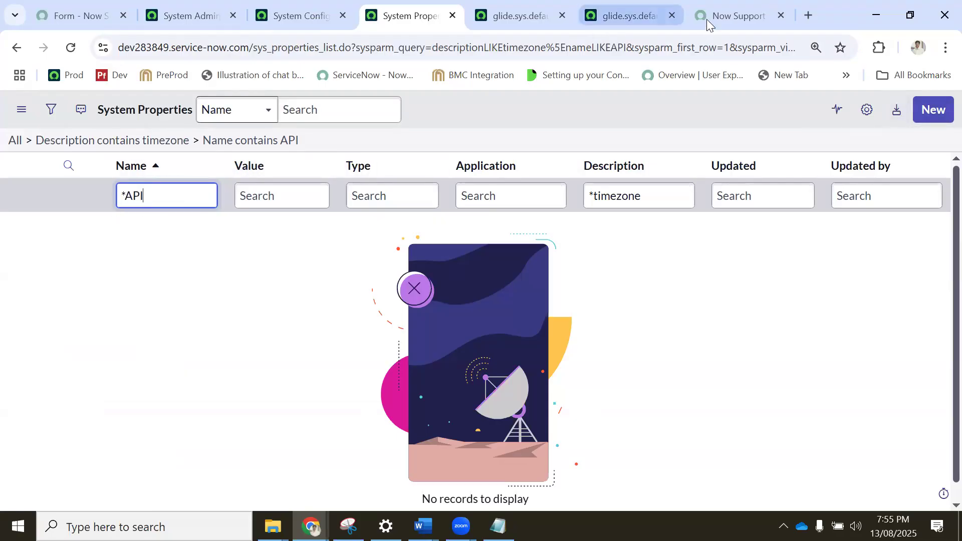
pyautogui.click(310, 526)
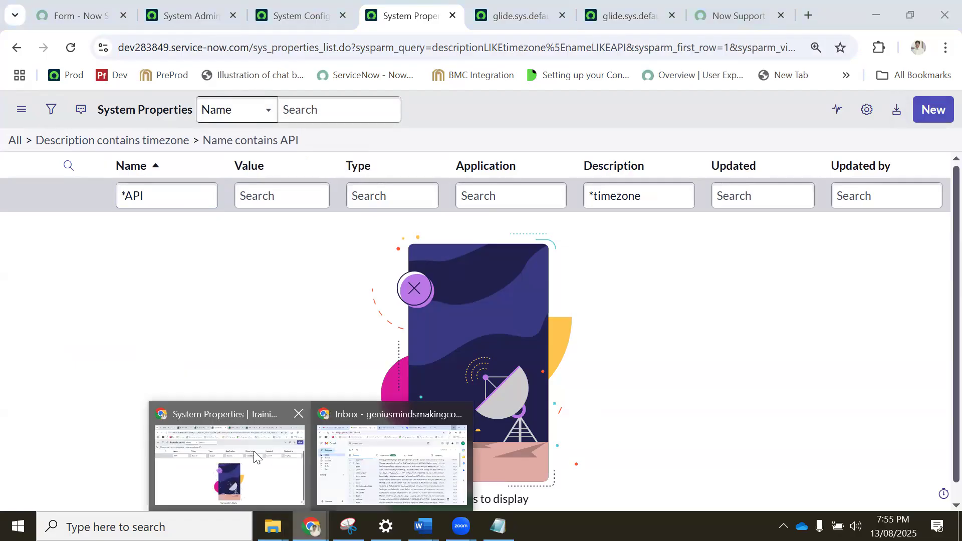
pyautogui.click(241, 445)
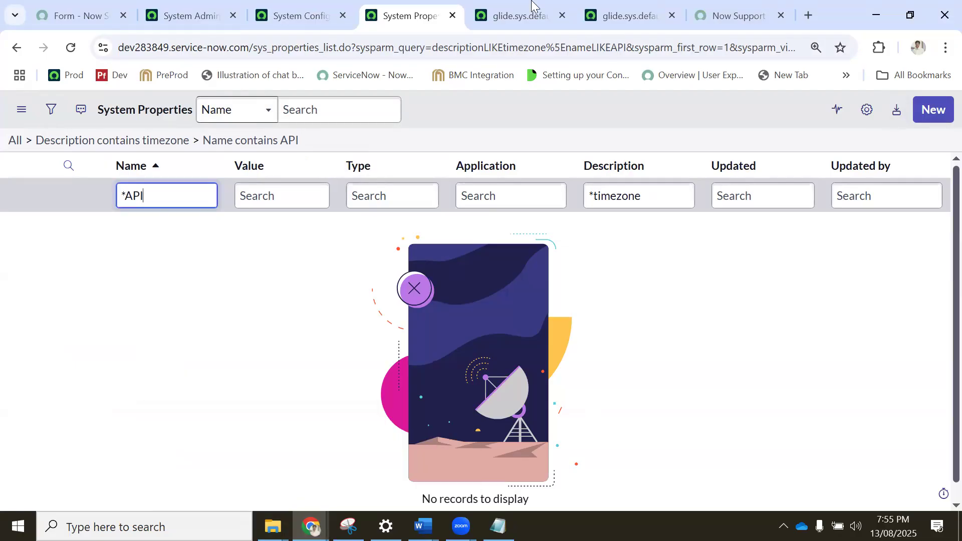
# Switch to ChatGPT and ask how to add an API setting for the size of the API in the ServiceNow properties table.
pyautogui.click(311, 526)
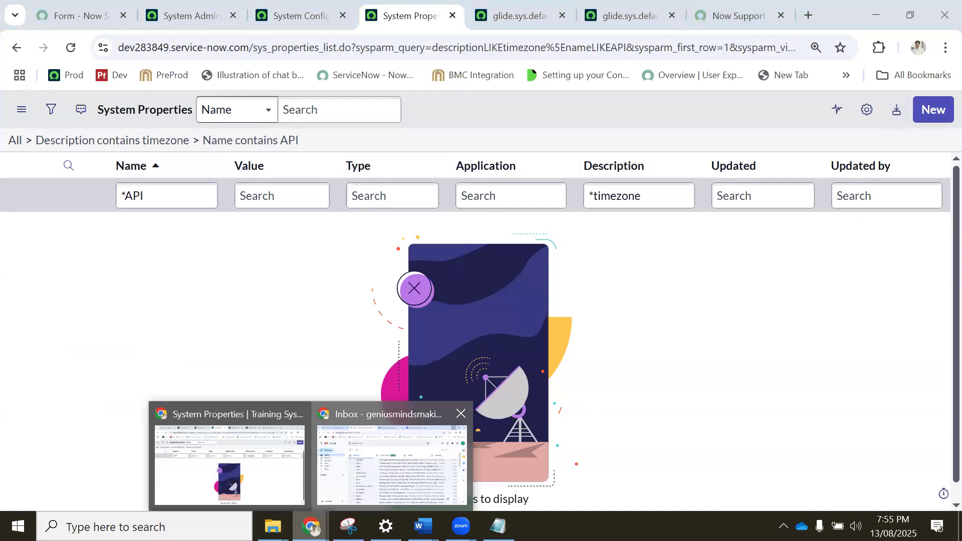
pyautogui.click(391, 454)
pyautogui.click(490, 15)
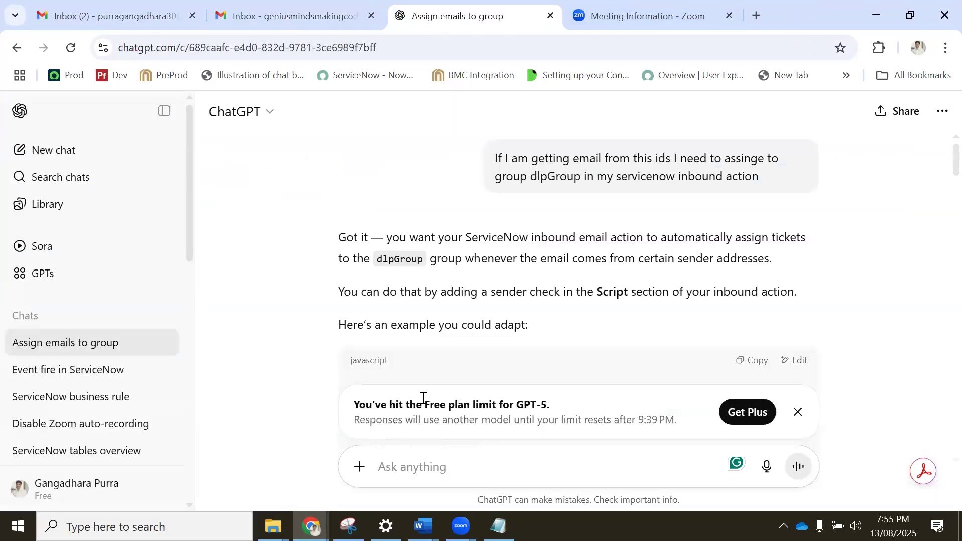
pyautogui.click(438, 456)
pyautogui.write('I need to add api')
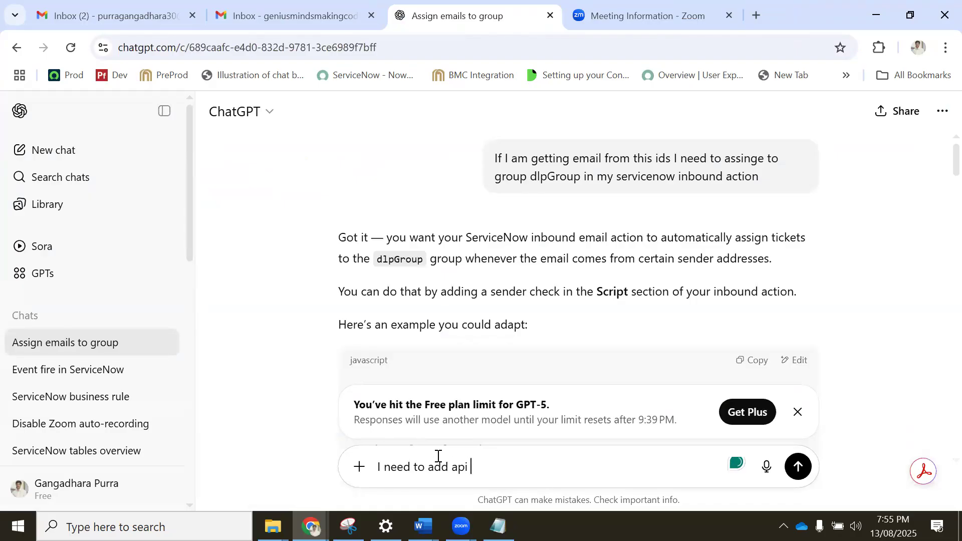
pyautogui.write('setting in my s')
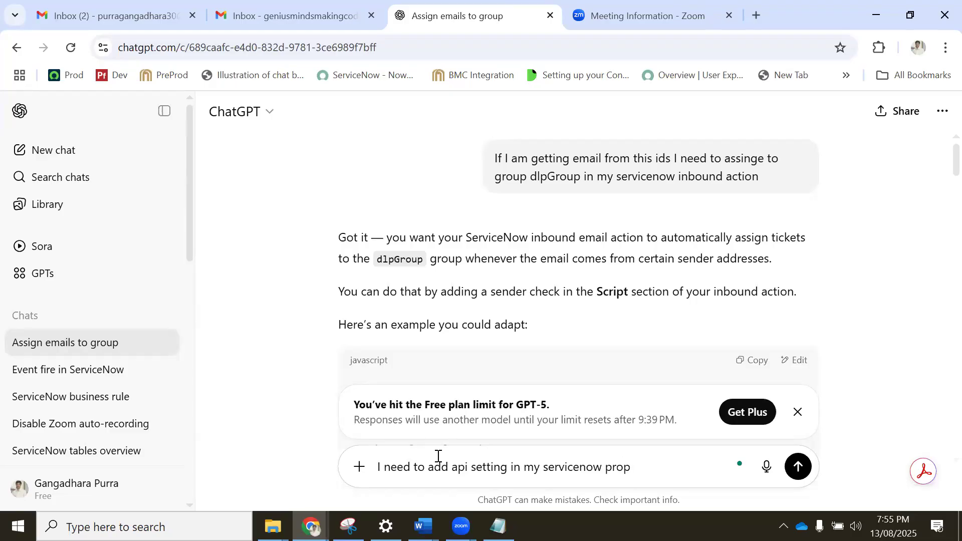
pyautogui.write('erties table w')
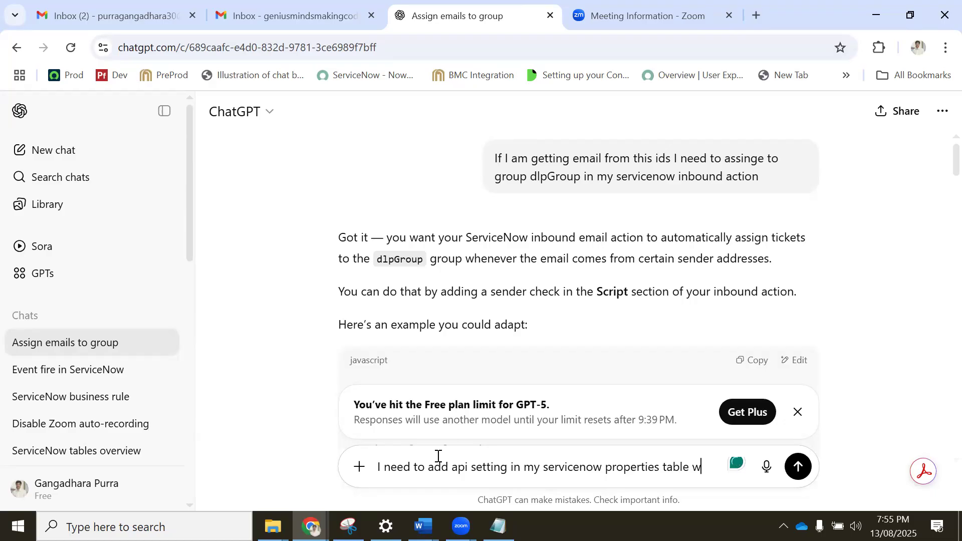
pyautogui.press('BackSpace')
pyautogui.write('size of api')
pyautogui.press('Return')
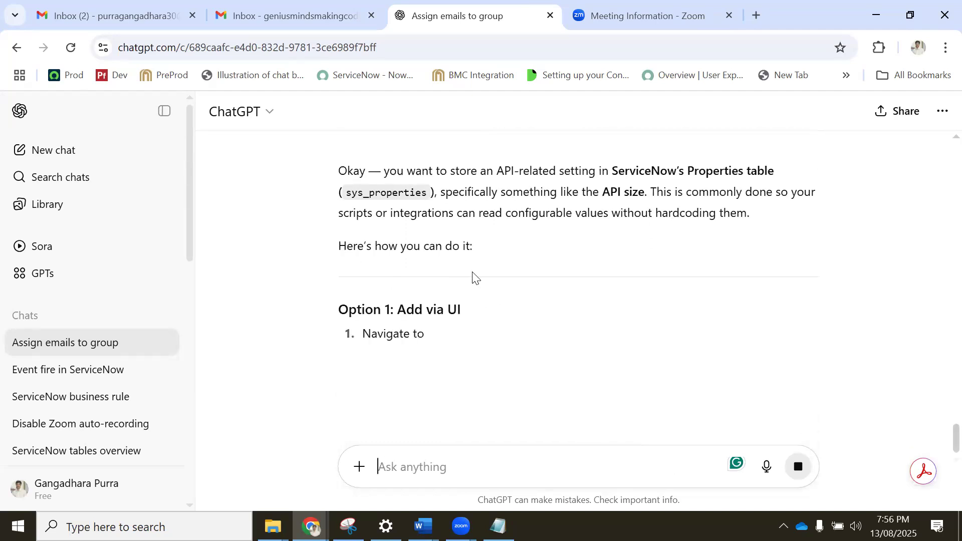
# Copy the suggested property name from ChatGPT and start a new ServiceNow system property named x_yourapp.api_size.
pyautogui.moveTo(605, 328); pyautogui.dragTo(543, 329)
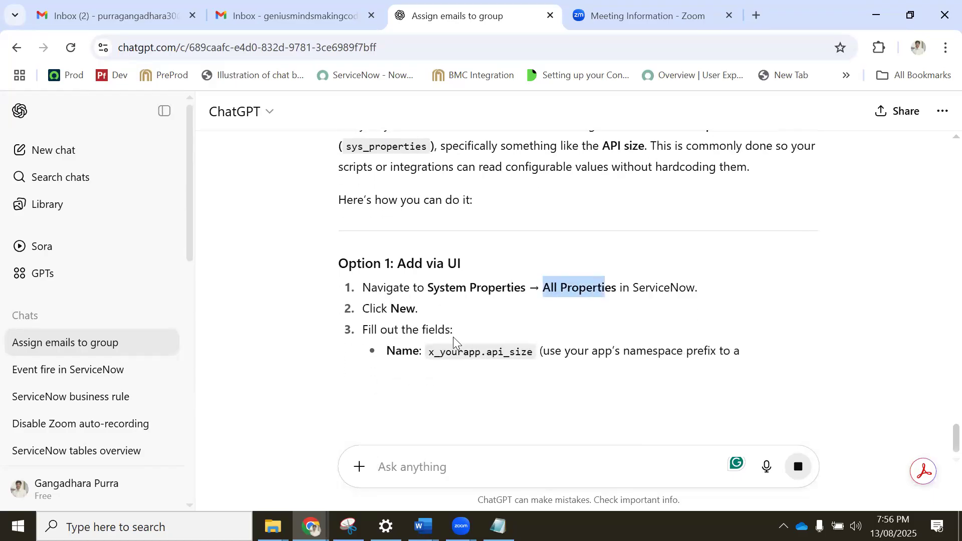
pyautogui.moveTo(430, 353); pyautogui.dragTo(534, 353)
pyautogui.hotkey('ctrl', 'c')
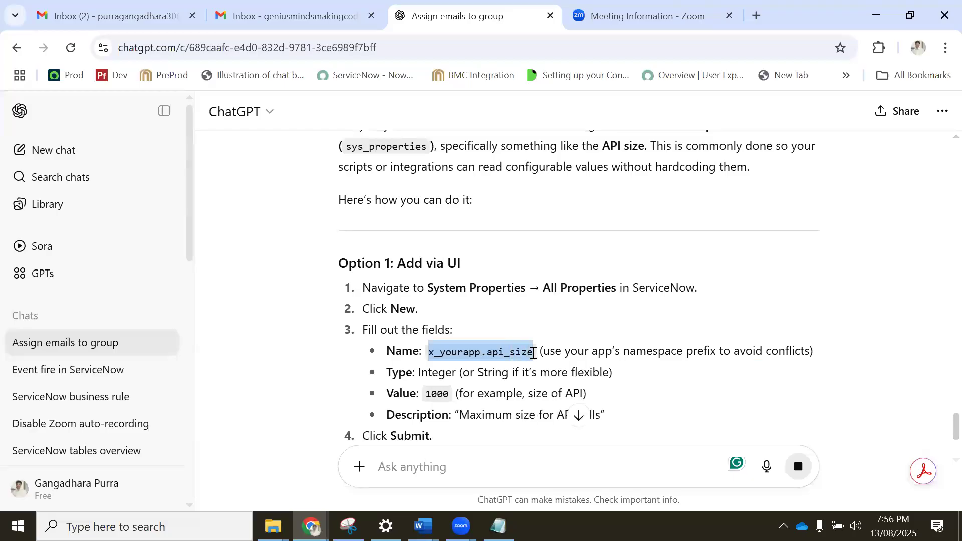
pyautogui.moveTo(311, 527)
pyautogui.click(257, 456)
pyautogui.click(932, 109)
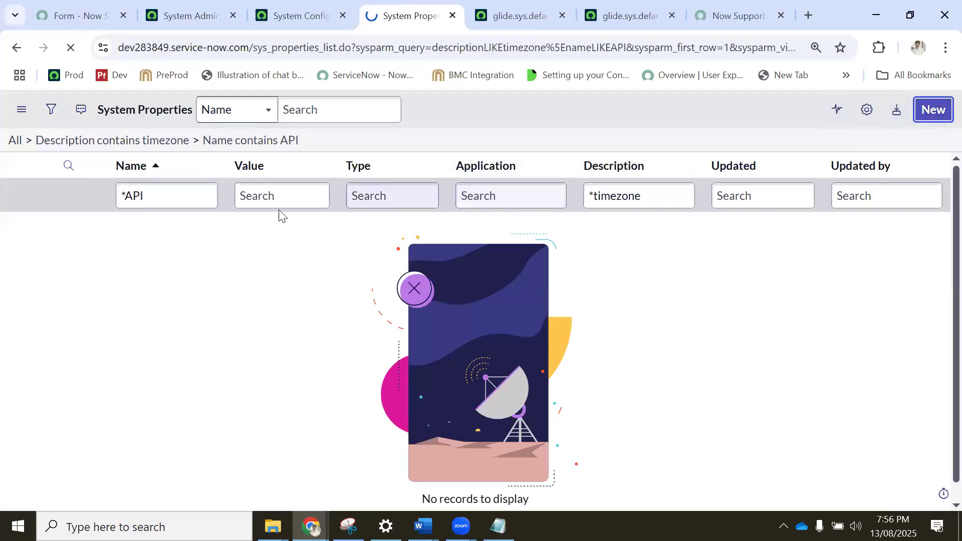
pyautogui.click(181, 155)
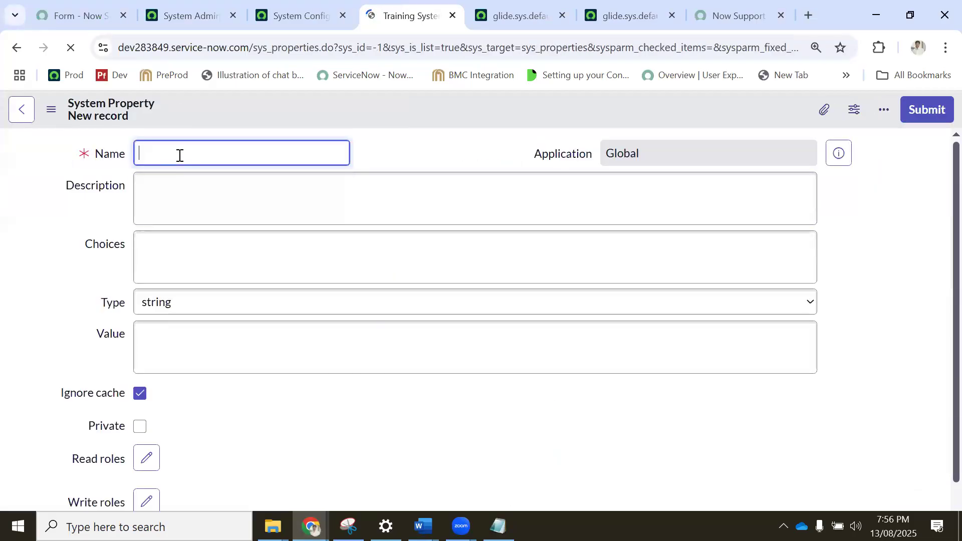
pyautogui.hotkey('ctrl', 'v')
# Set the new property's type to integer and its value to 1000, as suggested in the ChatGPT answer.
pyautogui.click(311, 526)
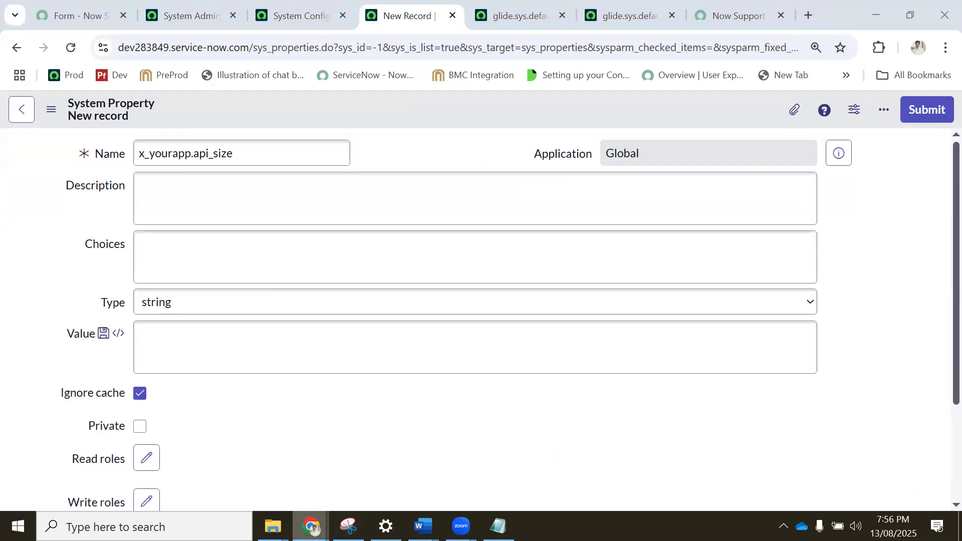
pyautogui.click(380, 462)
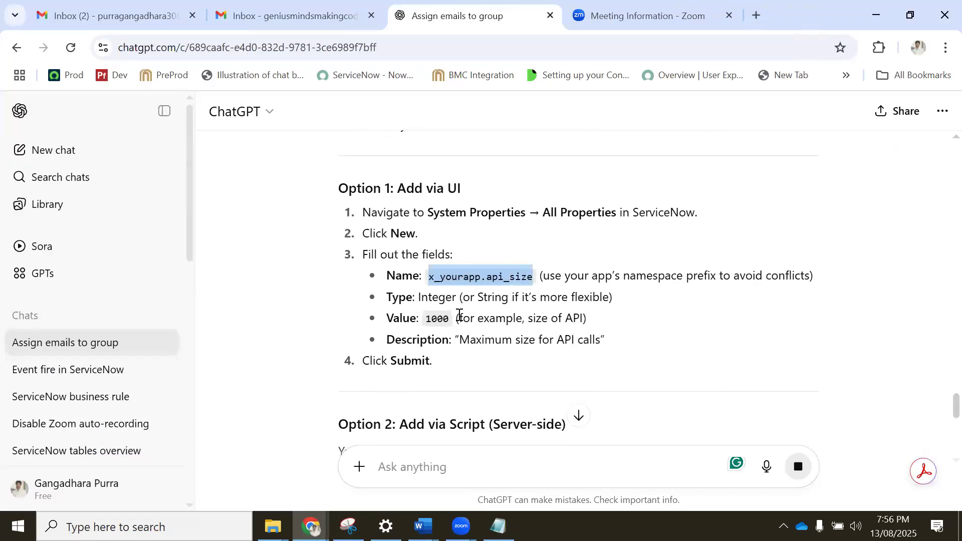
pyautogui.doubleClick(438, 316)
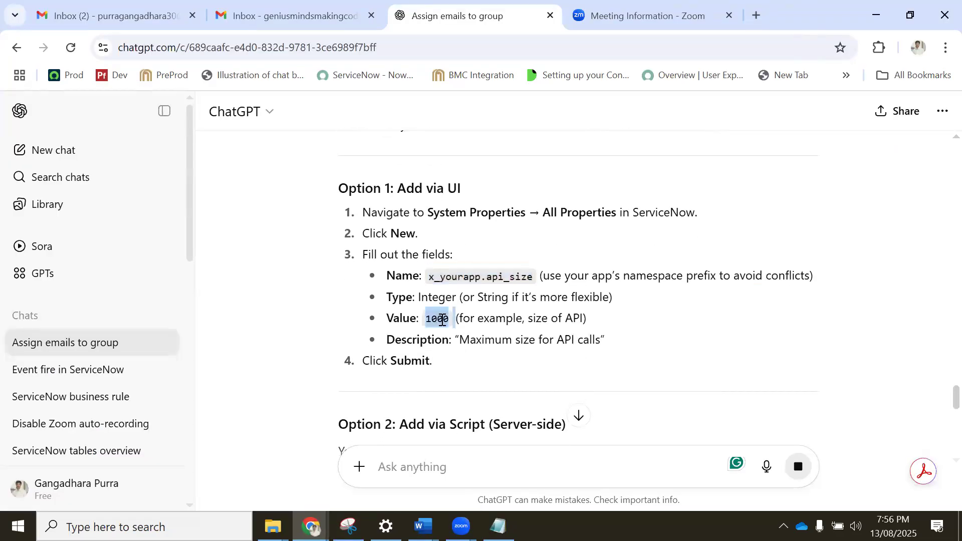
pyautogui.click(311, 526)
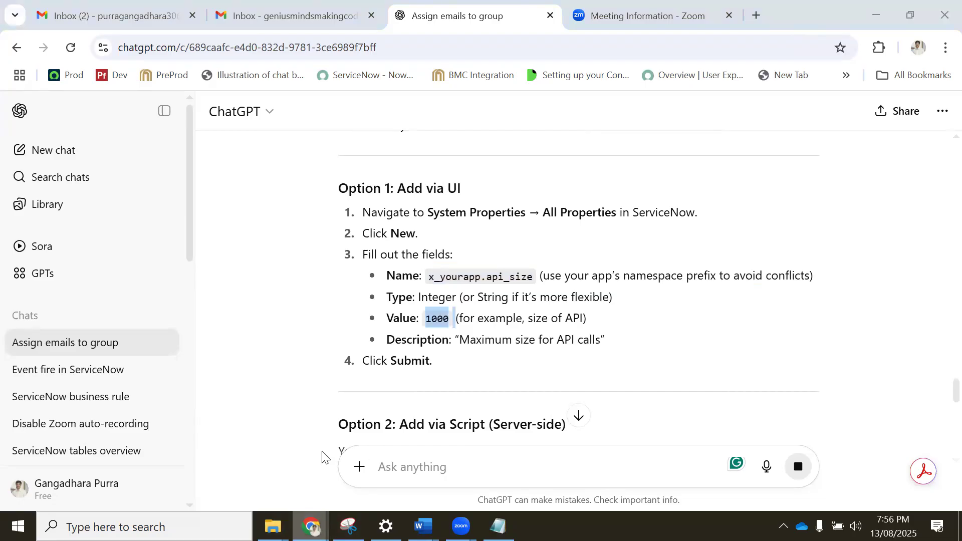
pyautogui.click(237, 456)
pyautogui.click(179, 299)
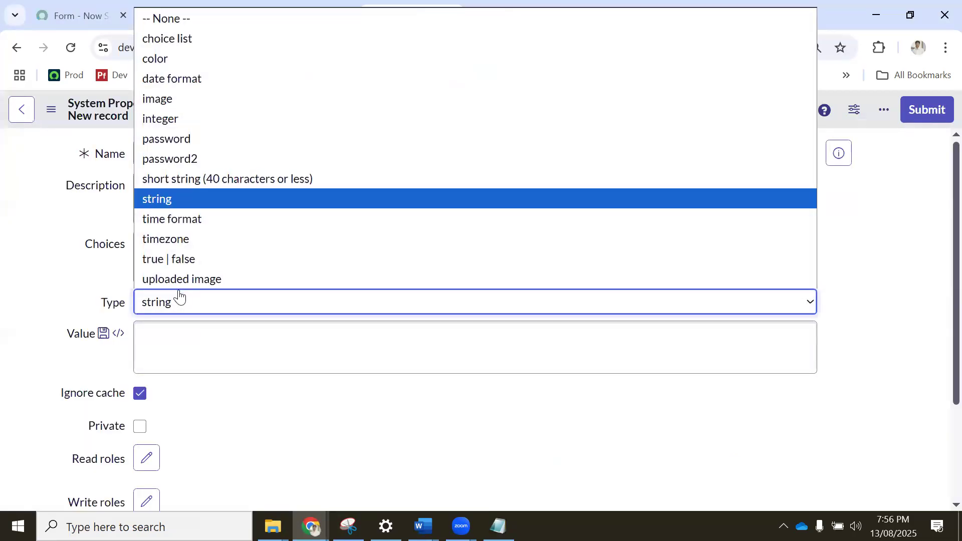
pyautogui.click(171, 120)
pyautogui.click(176, 333)
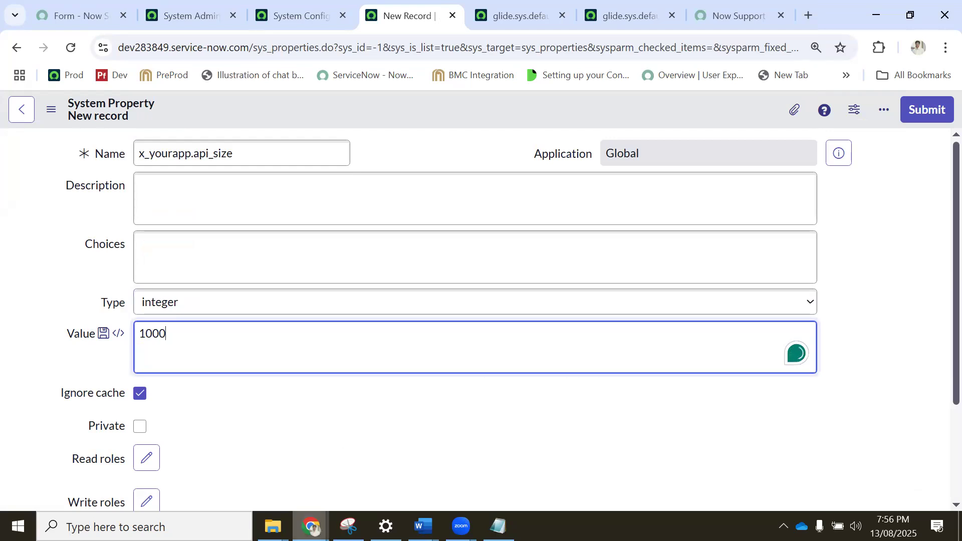
# Review the rest of the ChatGPT answer, including the server-side script option and how scripts access the property.
pyautogui.click(311, 527)
pyautogui.click(345, 465)
pyautogui.scroll(-1, 539, 300)
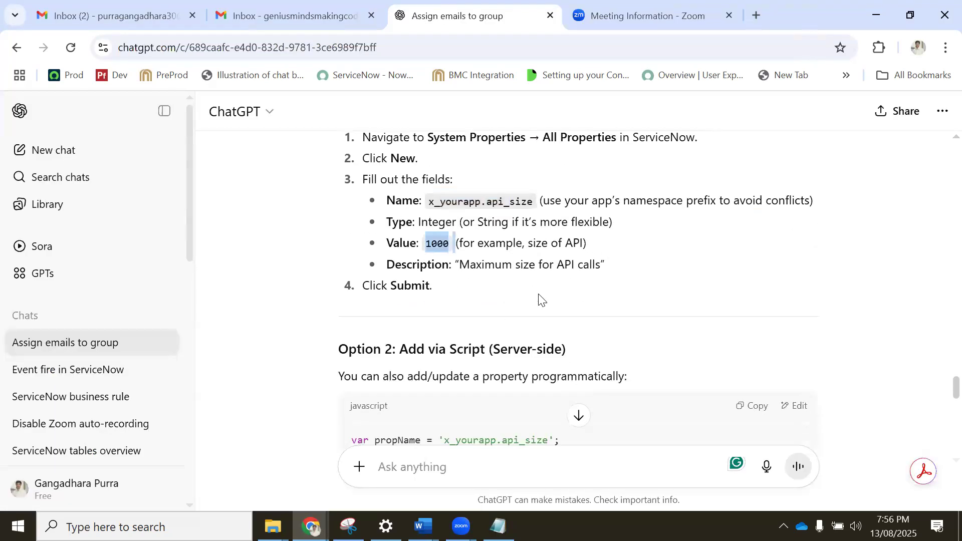
pyautogui.moveTo(567, 245); pyautogui.dragTo(513, 245)
pyautogui.click(635, 279)
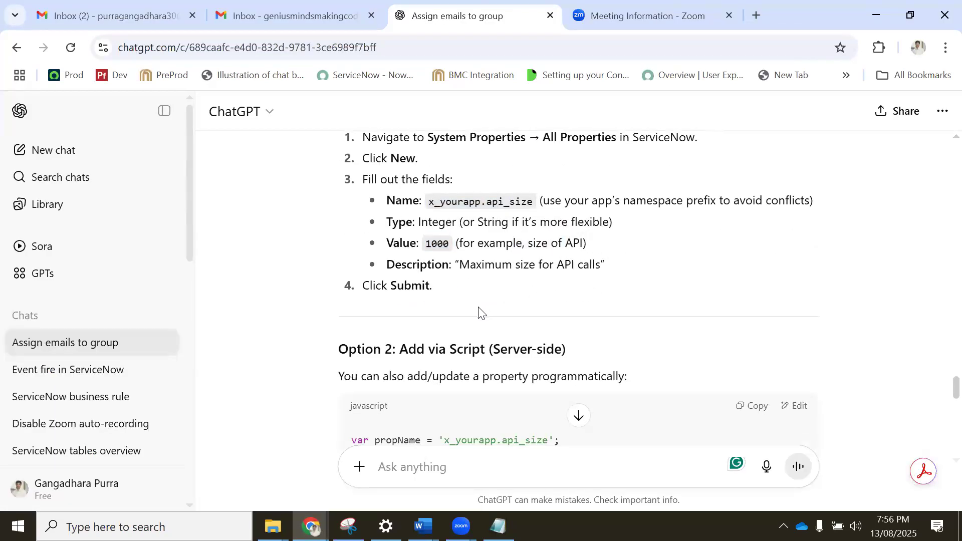
pyautogui.scroll(-1, 480, 307)
pyautogui.scroll(-10, 482, 314)
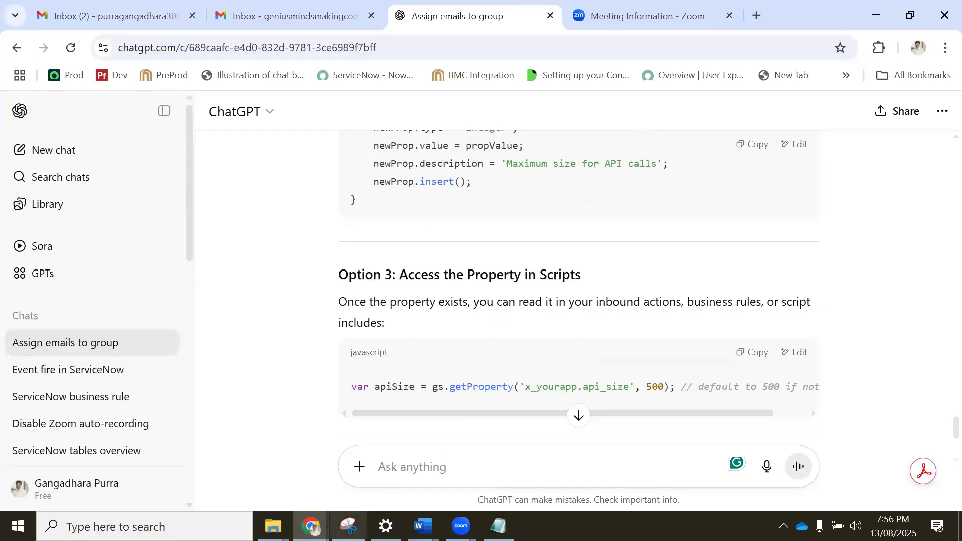
# Return to ServiceNow and save the new x_yourapp.api_size property, keeping its record open.
pyautogui.click(230, 457)
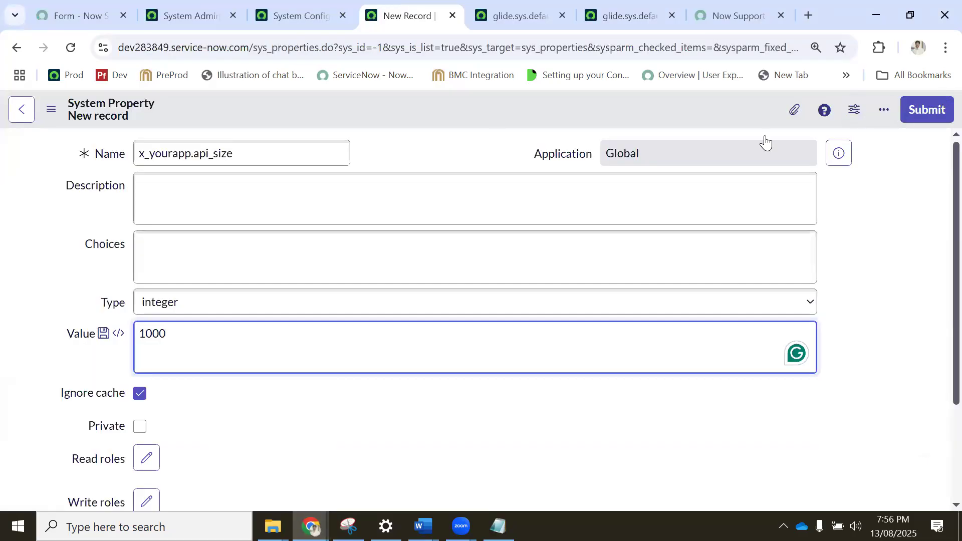
pyautogui.rightClick(419, 111)
pyautogui.click(446, 121)
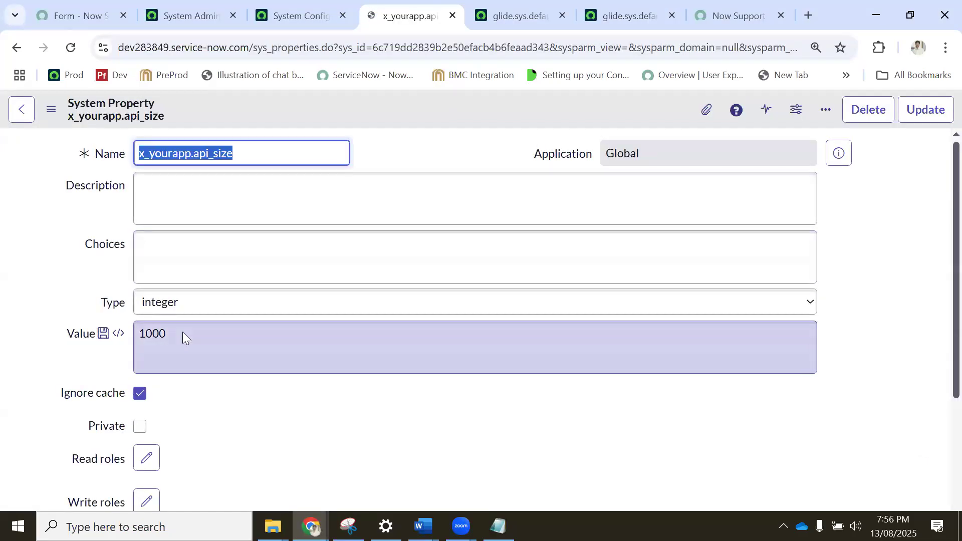
# Change the value of the x_yourapp.api_size property to 10000 and save the record.
pyautogui.click(182, 336)
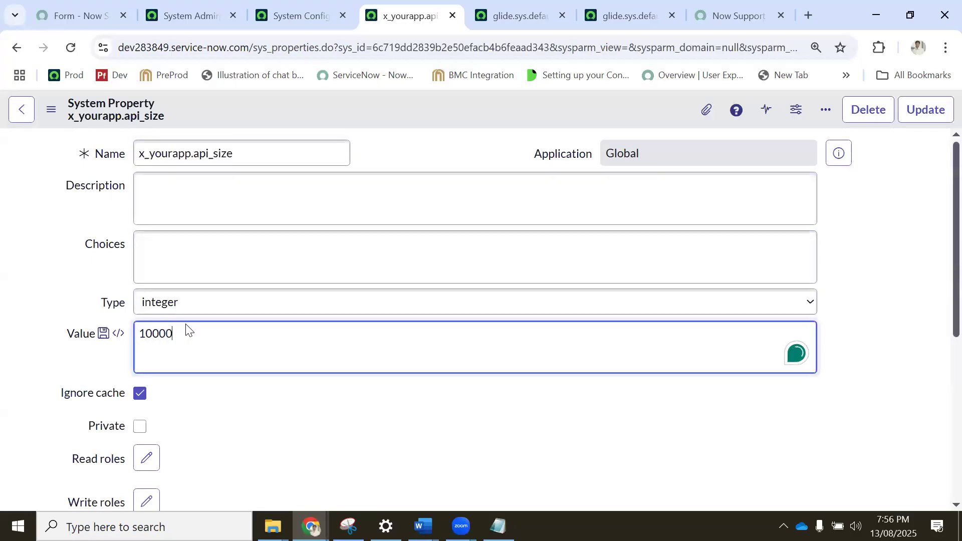
pyautogui.rightClick(364, 117)
pyautogui.click(387, 124)
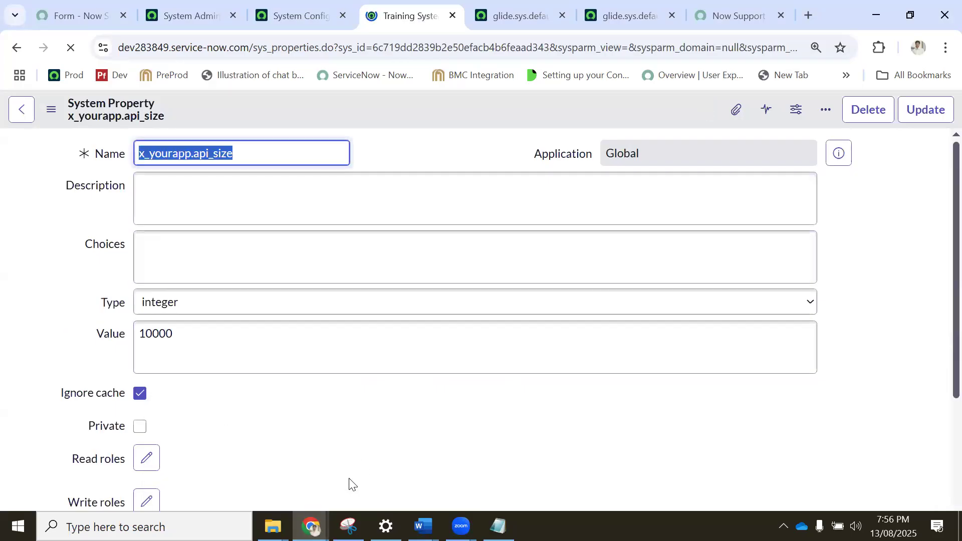
# Switch to ChatGPT and ask about an attachment size property for ServiceNow.
pyautogui.click(404, 454)
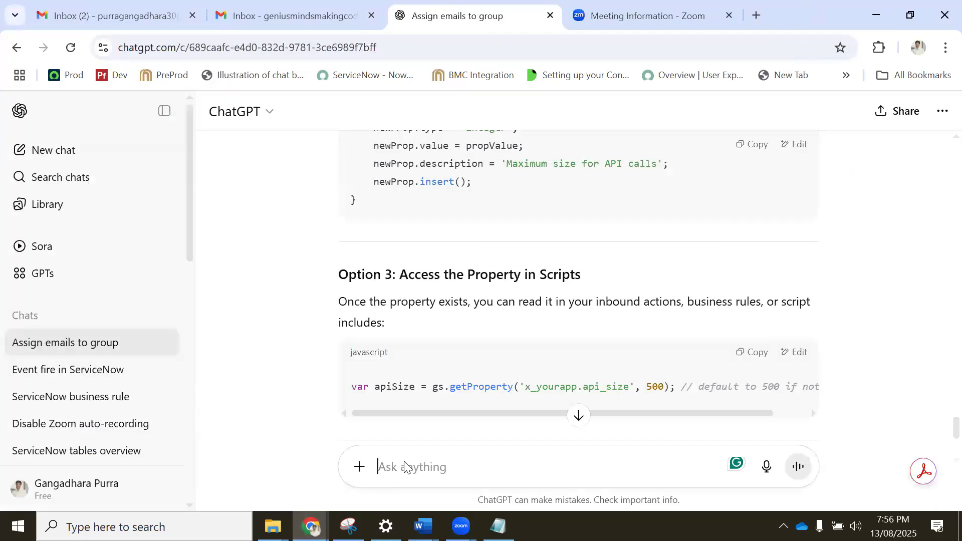
pyautogui.write('attachment size')
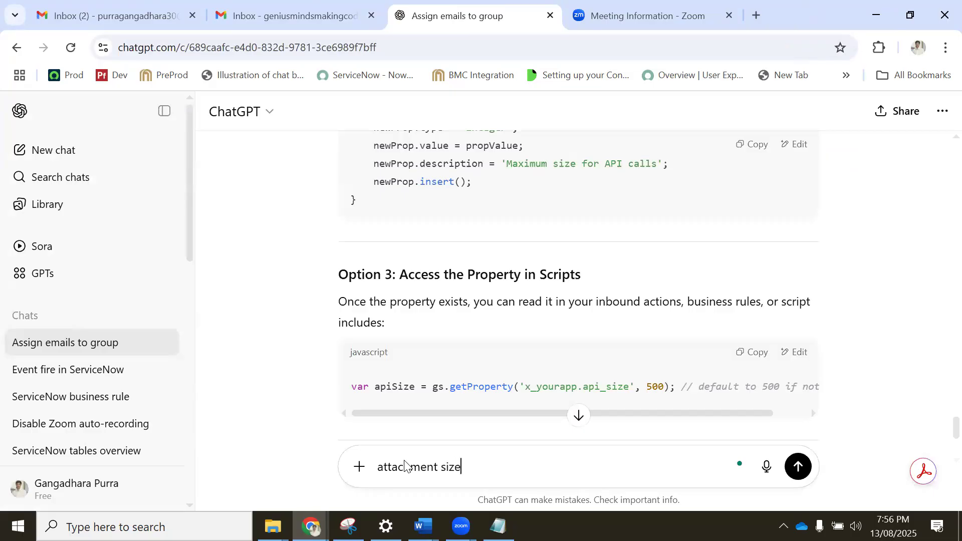
pyautogui.press('Return')
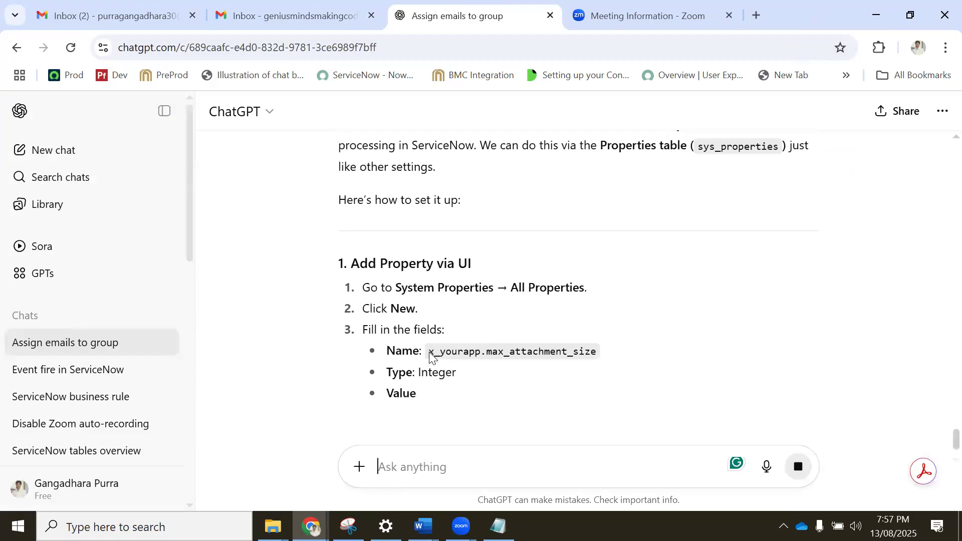
# Copy the property name x_yourapp.max_attachment_size from the ChatGPT answer and return to the ServiceNow system properties list.
pyautogui.moveTo(428, 352); pyautogui.dragTo(604, 357)
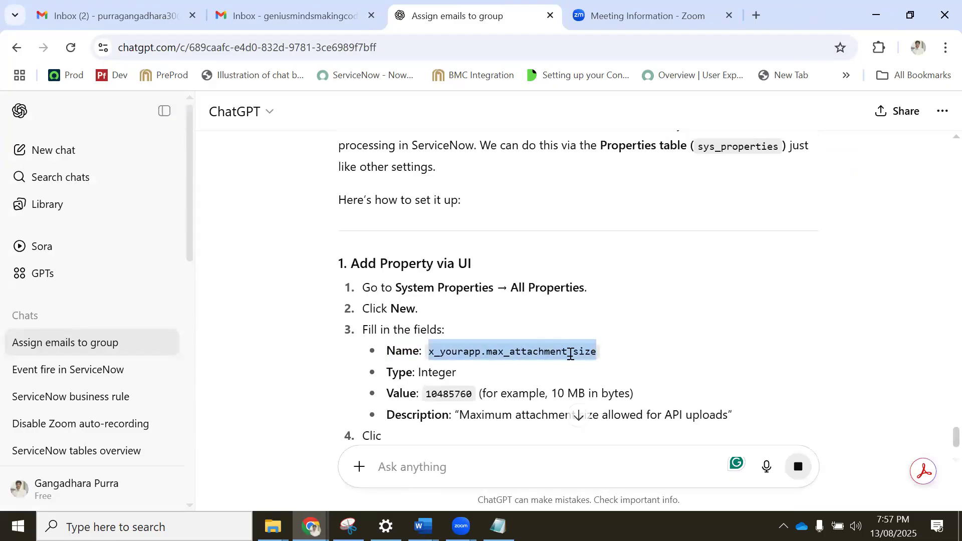
pyautogui.rightClick(498, 358)
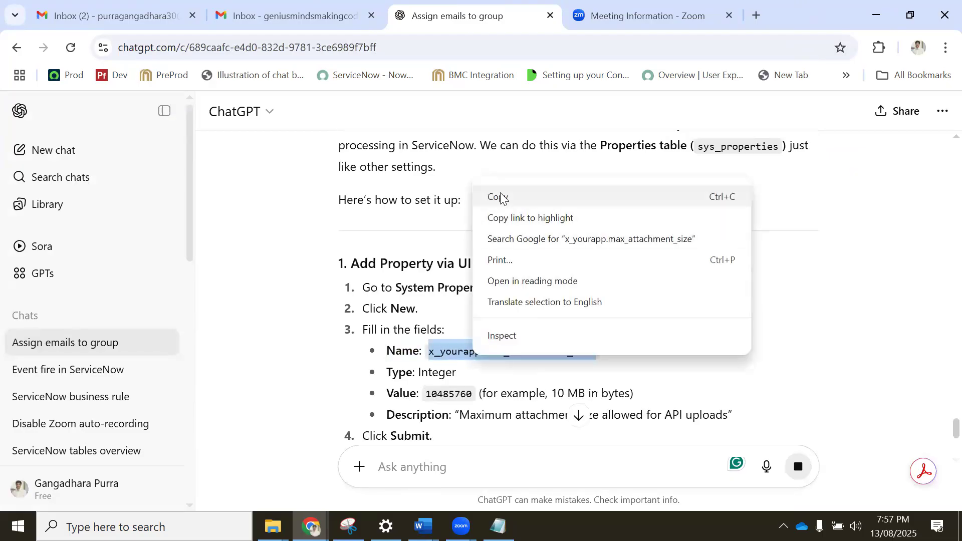
pyautogui.click(501, 196)
pyautogui.moveTo(311, 526)
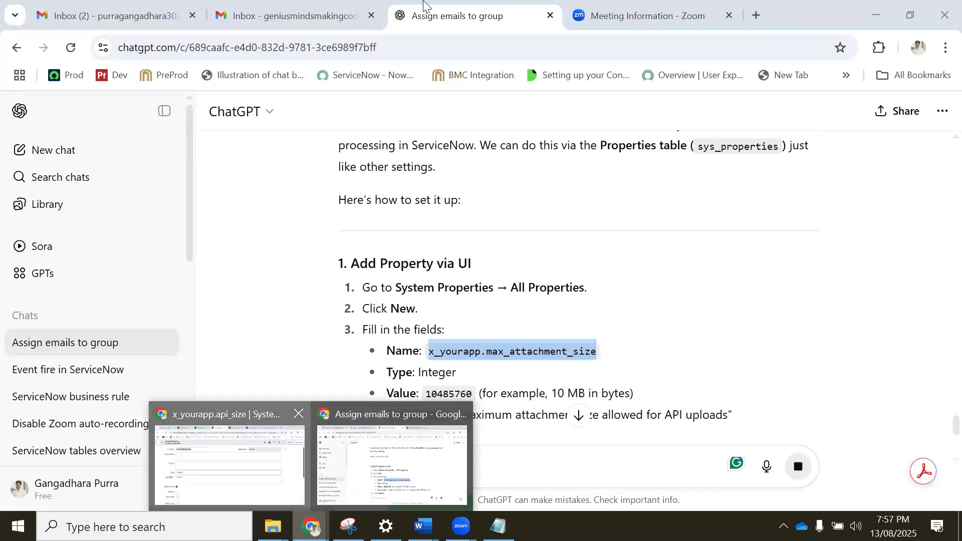
pyautogui.click(228, 464)
pyautogui.click(303, 6)
pyautogui.click(211, 15)
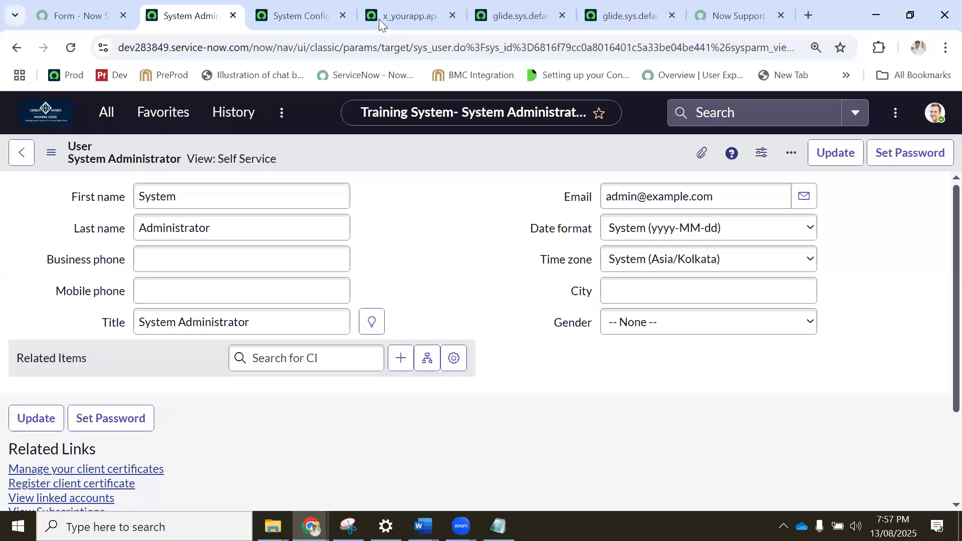
pyautogui.click(380, 18)
pyautogui.click(20, 110)
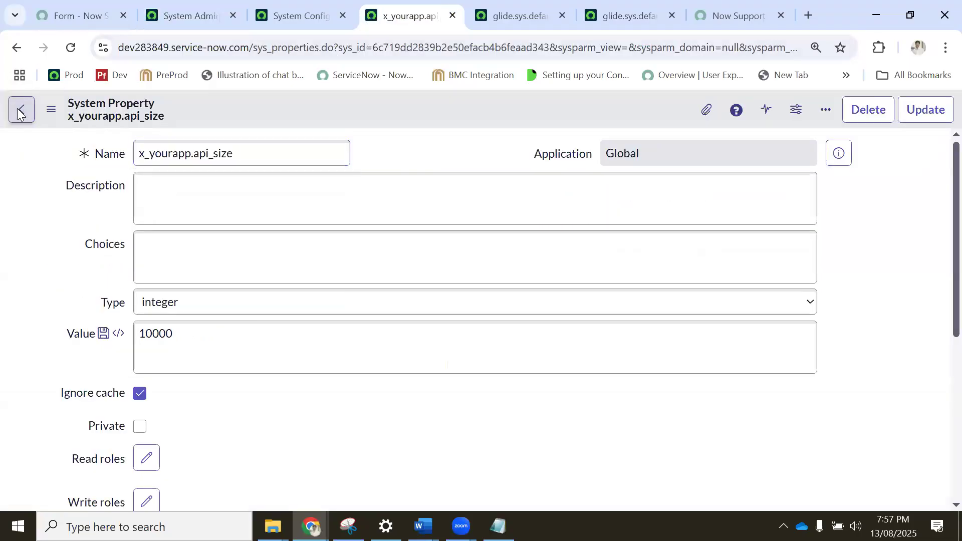
# Search the system properties list by name for x_yourapp.max_attachment_size.
pyautogui.doubleClick(172, 196)
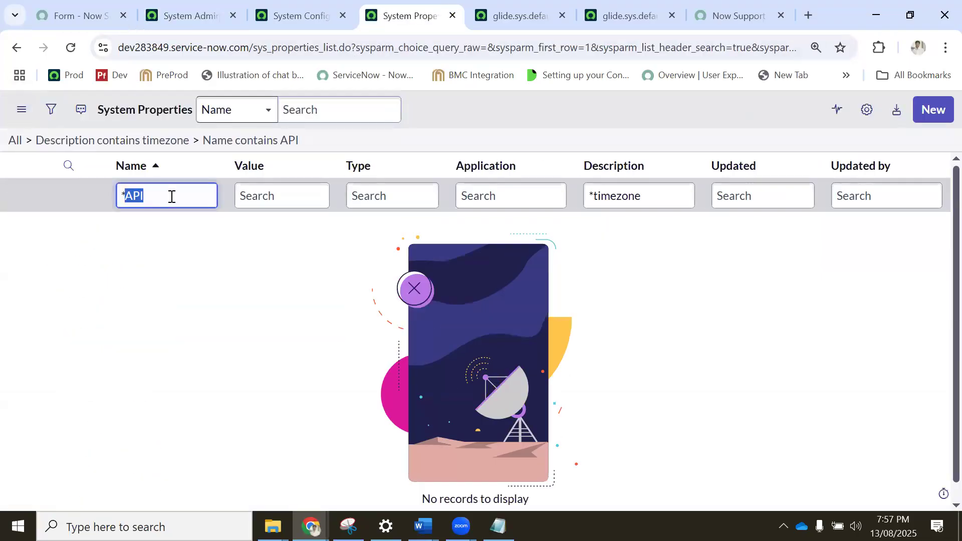
pyautogui.click(172, 196)
pyautogui.hotkey('ctrl', 'v')
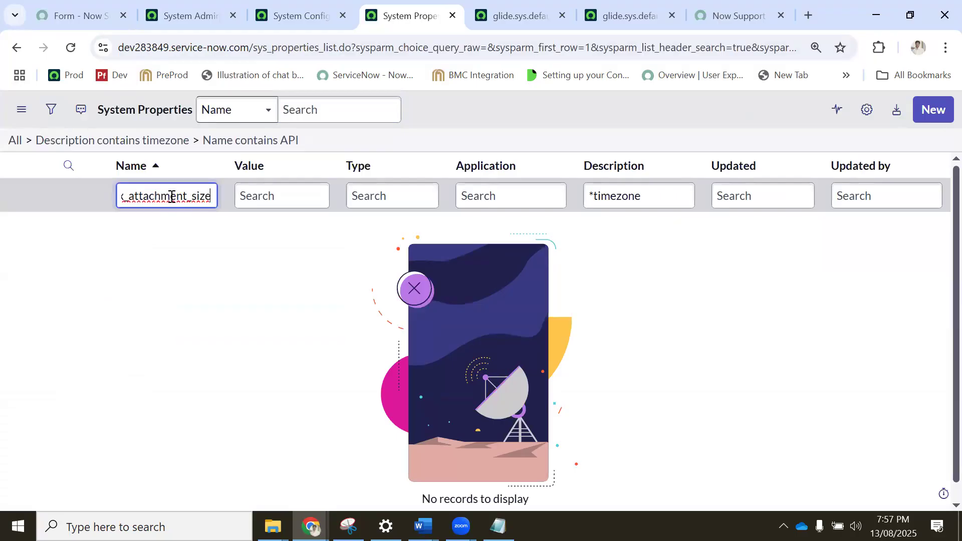
pyautogui.press('Return')
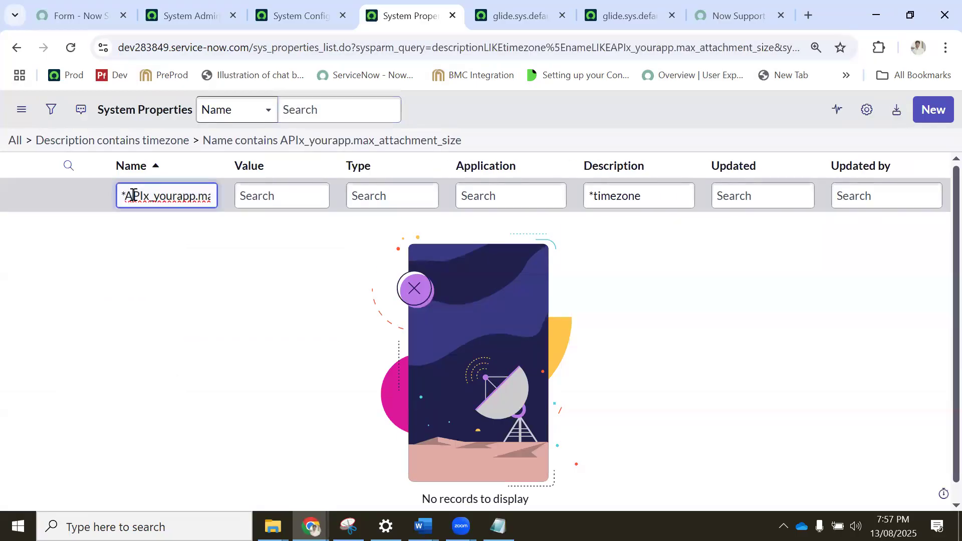
pyautogui.press('BackSpace')
pyautogui.hotkey('ctrl', 'v')
pyautogui.press('Return')
# Start a new system property named x_yourapp.max_attachment_size and copy the example value 10485760 from the ChatGPT answer.
pyautogui.click(933, 110)
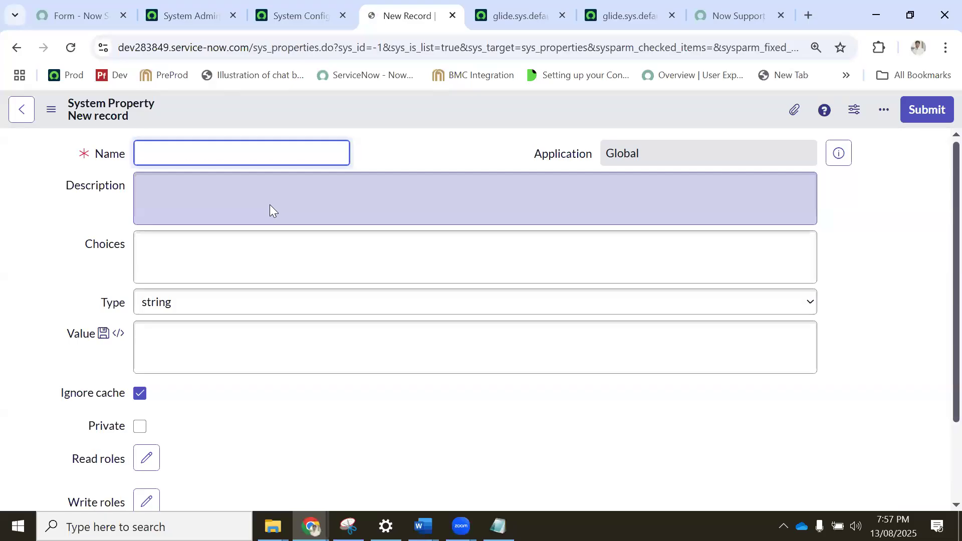
pyautogui.hotkey('ctrl', 'v')
pyautogui.click(311, 527)
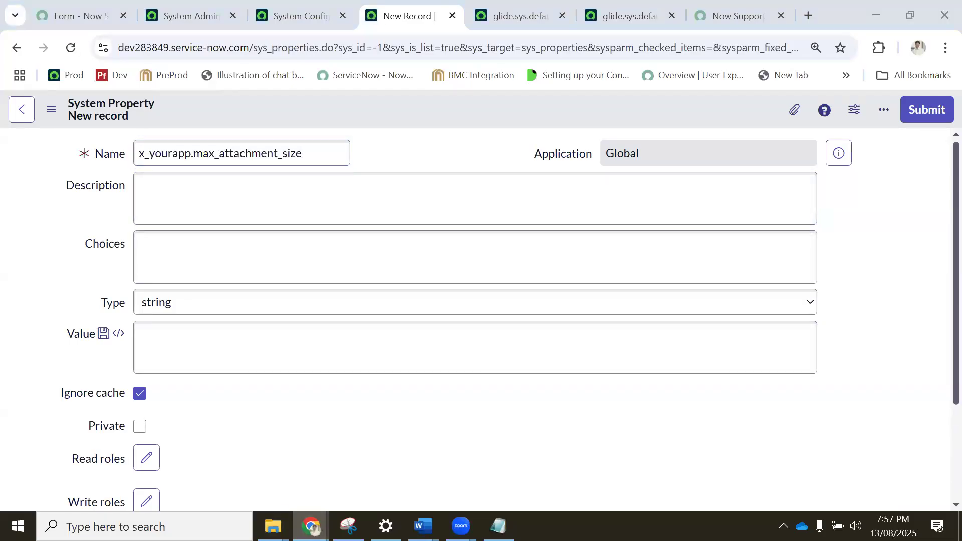
pyautogui.click(355, 466)
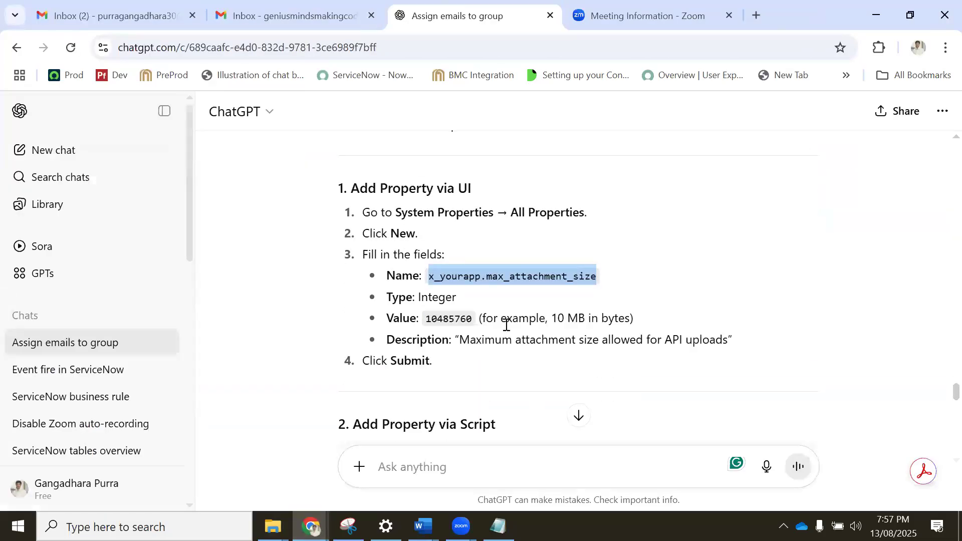
pyautogui.doubleClick(442, 317)
pyautogui.rightClick(469, 339)
pyautogui.click(474, 340)
pyautogui.click(476, 295)
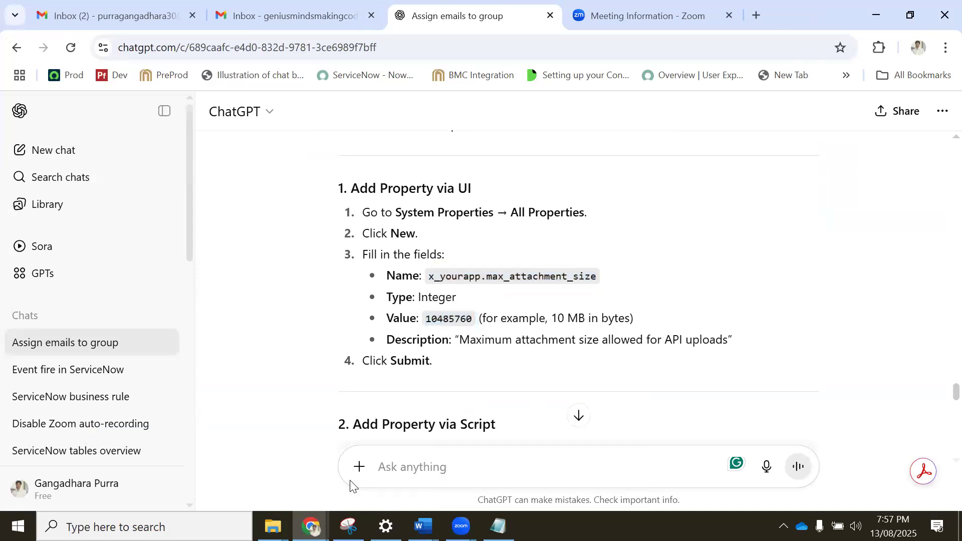
# In ServiceNow, set the new property's type to integer and its value to 10485760, and save the record.
pyautogui.click(295, 511)
pyautogui.click(172, 303)
pyautogui.click(175, 117)
pyautogui.click(180, 341)
pyautogui.hotkey('ctrl', 'v')
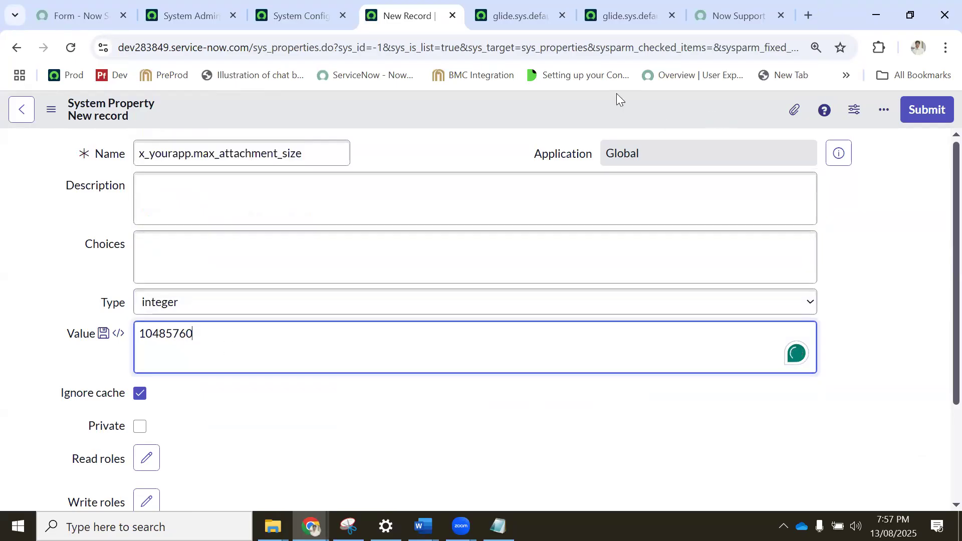
pyautogui.rightClick(541, 106)
pyautogui.click(574, 119)
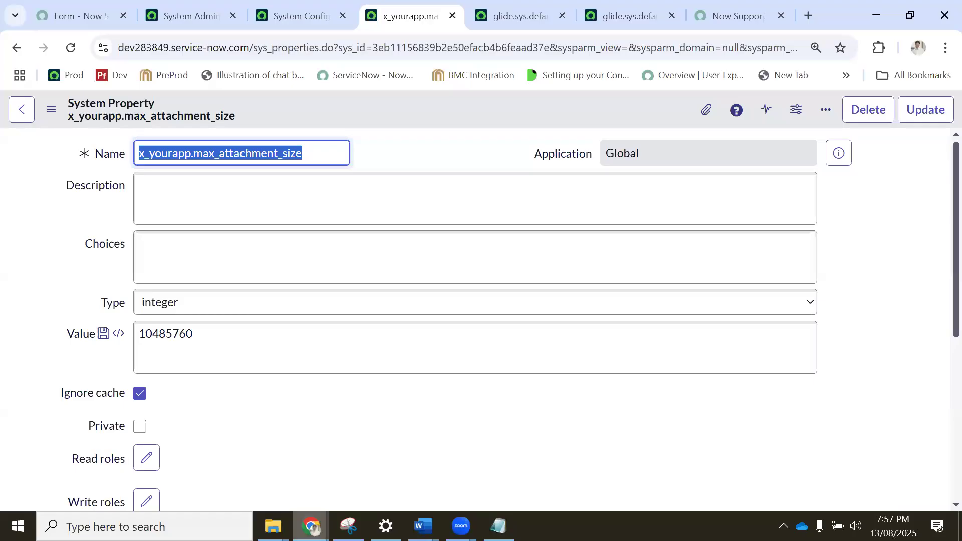
# Switch back to ChatGPT and review the rest of the attachment size answer through its closing suggestions.
pyautogui.click(311, 526)
pyautogui.click(238, 470)
pyautogui.click(311, 527)
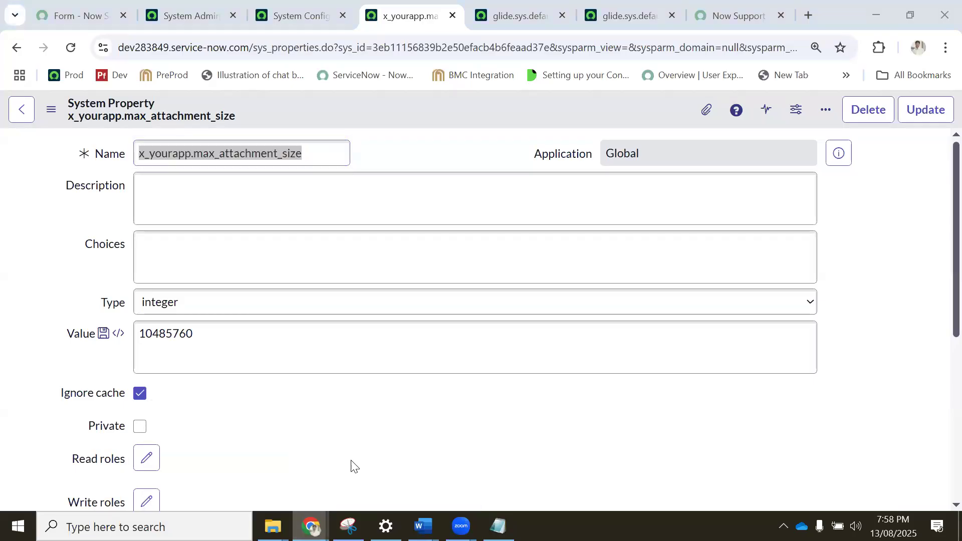
pyautogui.click(354, 459)
pyautogui.scroll(-10, 490, 369)
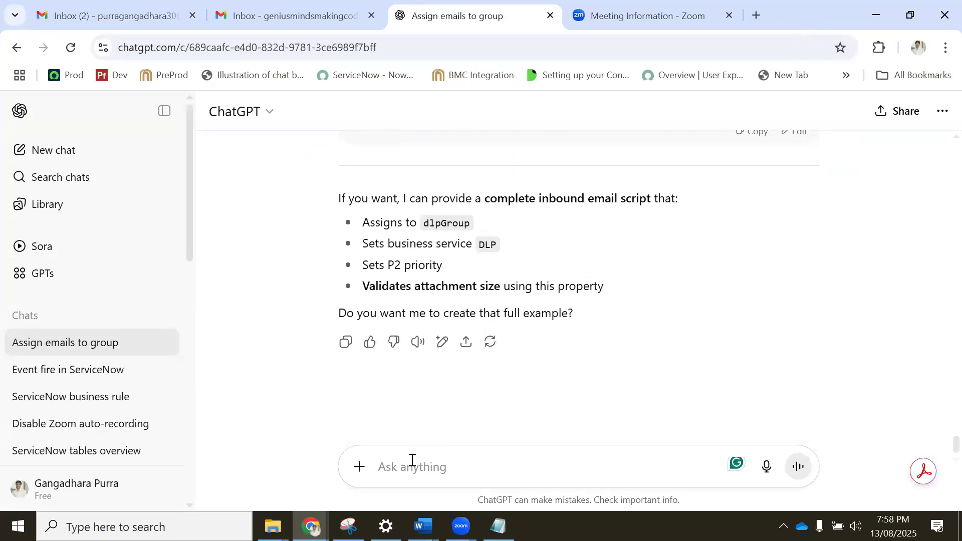
# Switch to the Topics_Day_4 Word document and add "(Attachments/timezone/API Size)" after the System Properties topic.
pyautogui.click(668, 11)
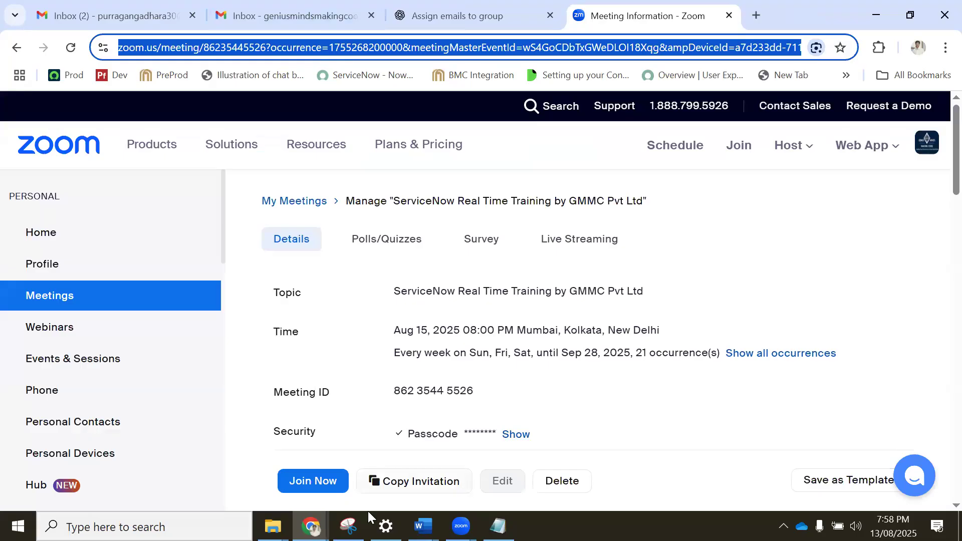
pyautogui.click(273, 526)
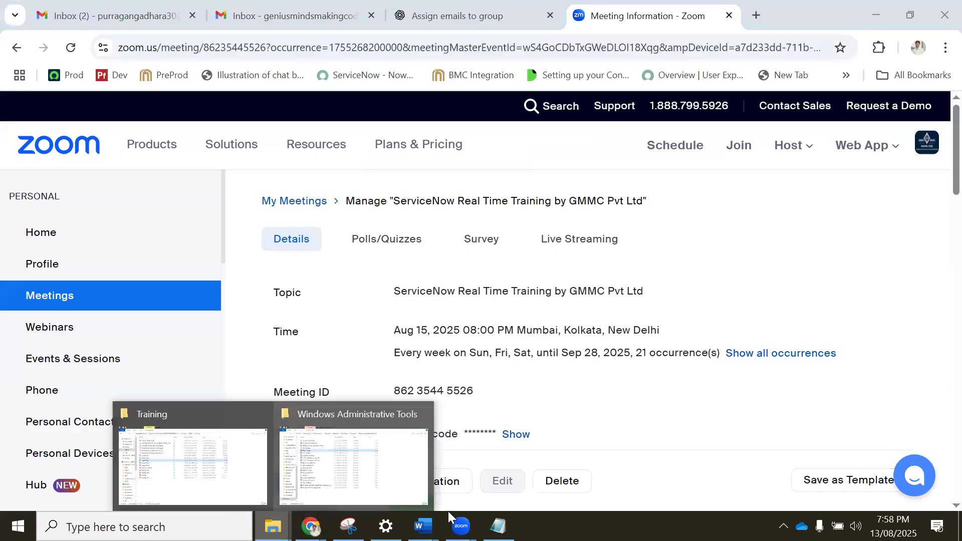
pyautogui.click(338, 459)
pyautogui.click(349, 265)
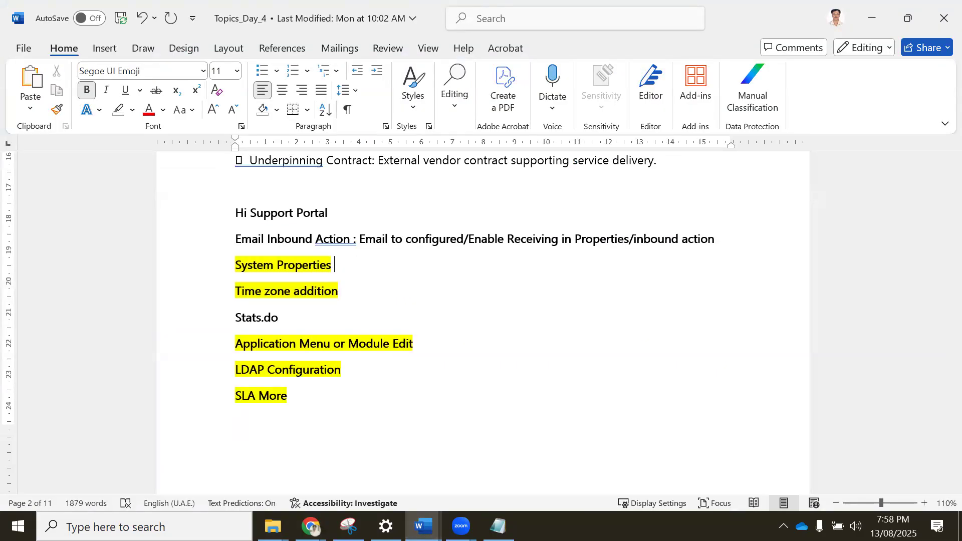
pyautogui.write('(Attac')
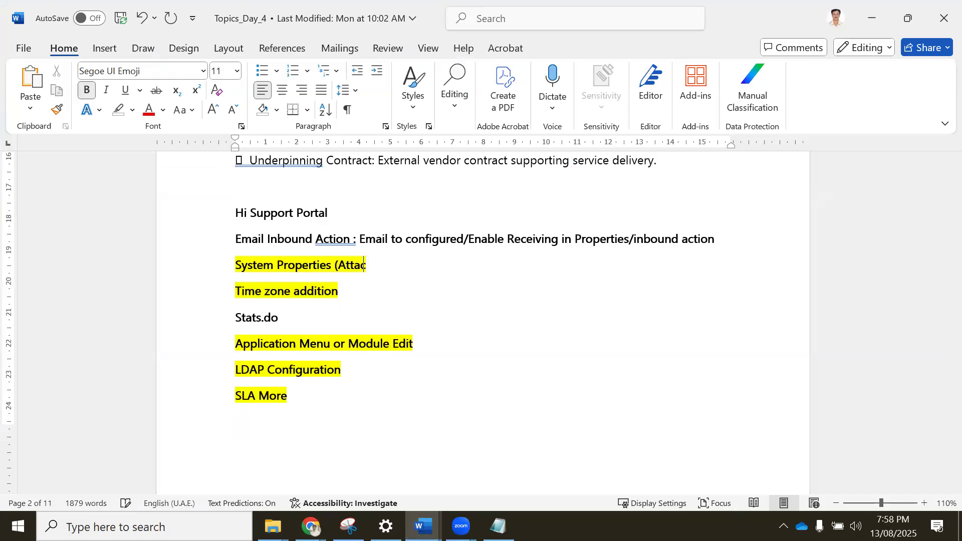
pyautogui.write('hments/ti')
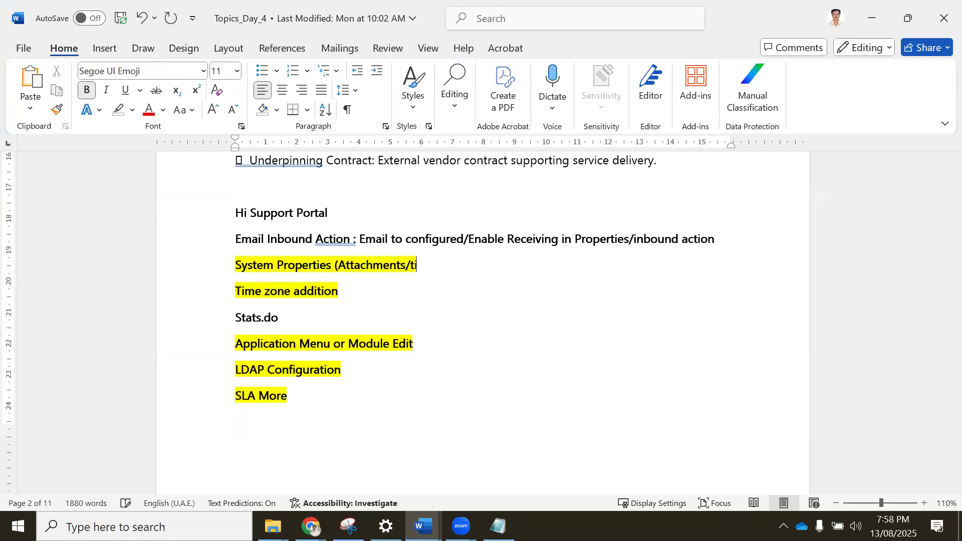
pyautogui.write('mezone')
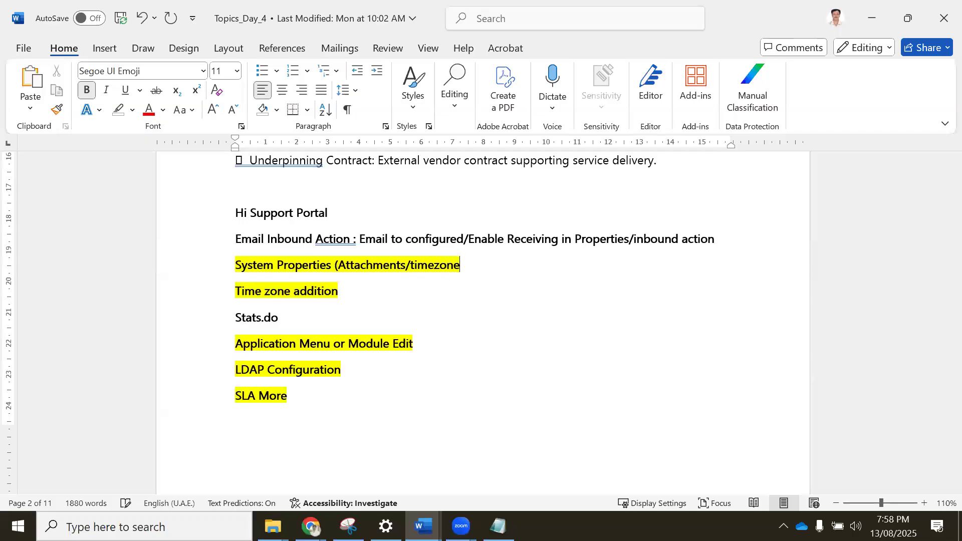
pyautogui.write('/API ')
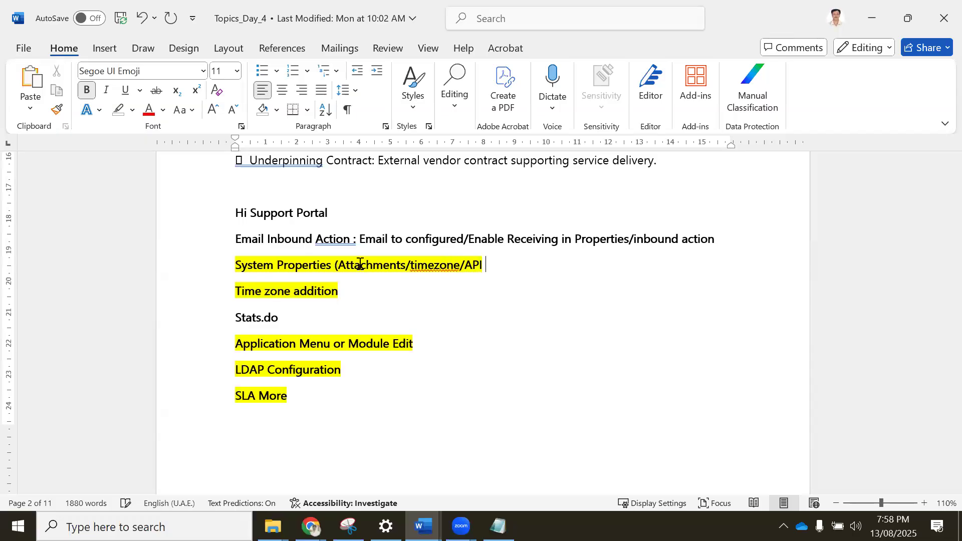
pyautogui.write('Size')
# Remove the yellow highlight from the System Properties and Time zone addition lines.
pyautogui.click(369, 295)
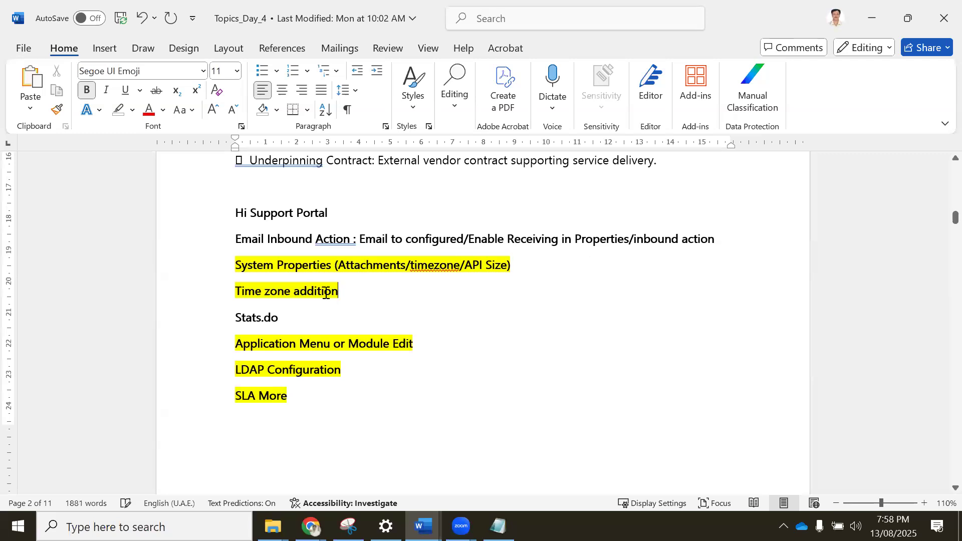
pyautogui.keyDown('shift'); pyautogui.click(233, 271); pyautogui.keyUp('shift')
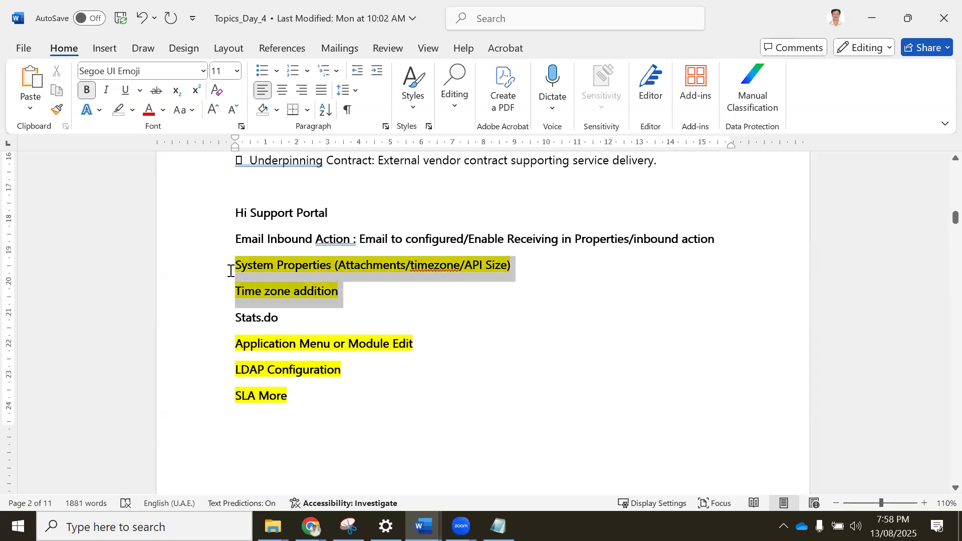
pyautogui.click(116, 116)
pyautogui.click(357, 301)
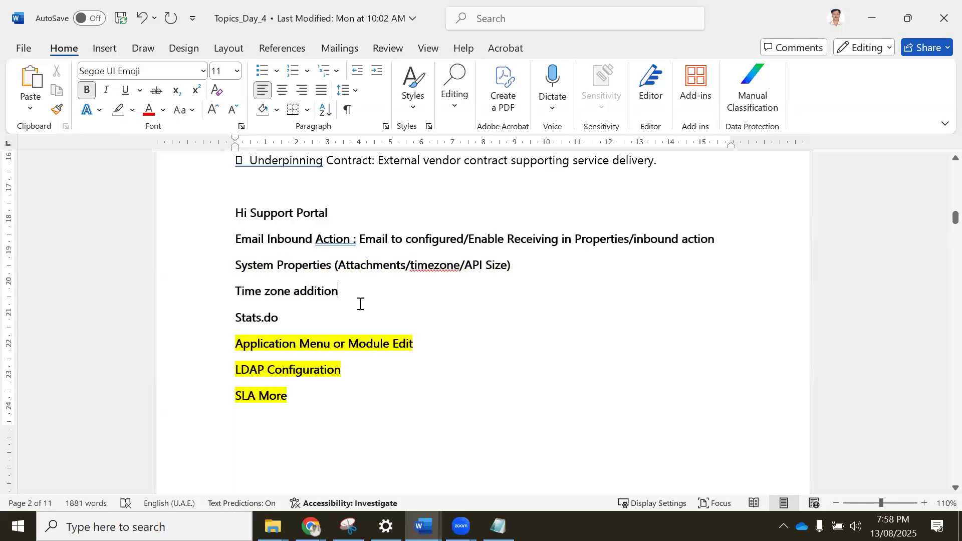
# Point out the Application Menu or Module Edit topic, then return to ServiceNow and clear the application navigator's filter.
pyautogui.click(460, 337)
pyautogui.click(227, 340)
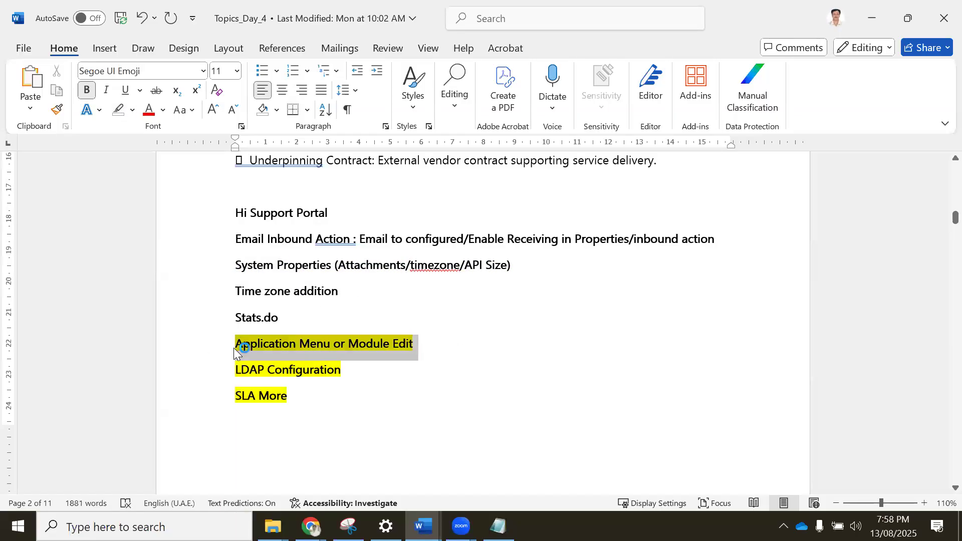
pyautogui.click(310, 526)
pyautogui.click(178, 444)
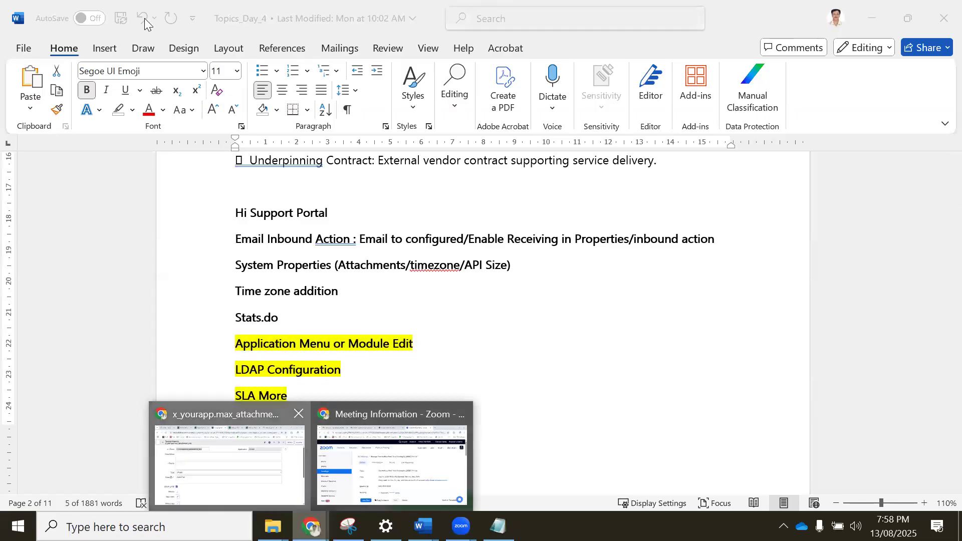
pyautogui.click(184, 11)
pyautogui.click(103, 109)
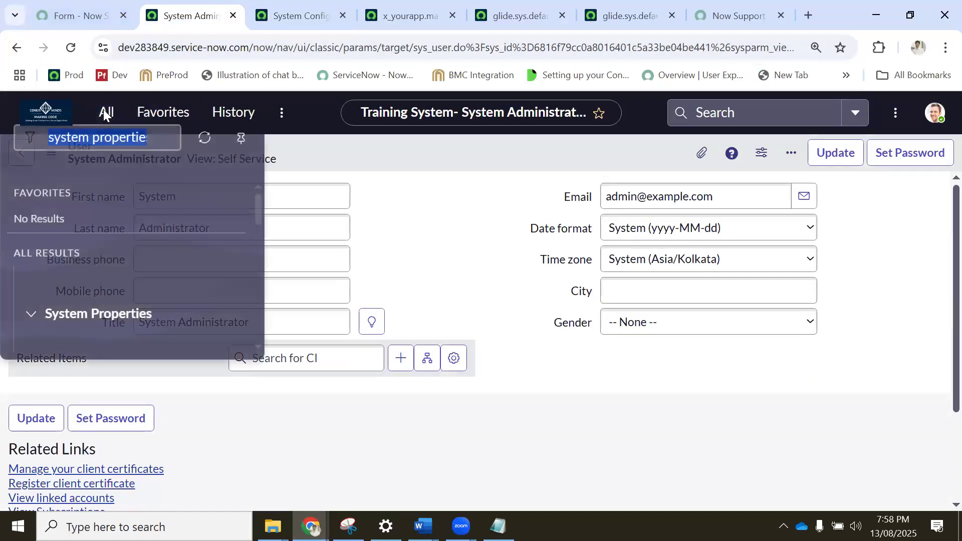
pyautogui.click(161, 157)
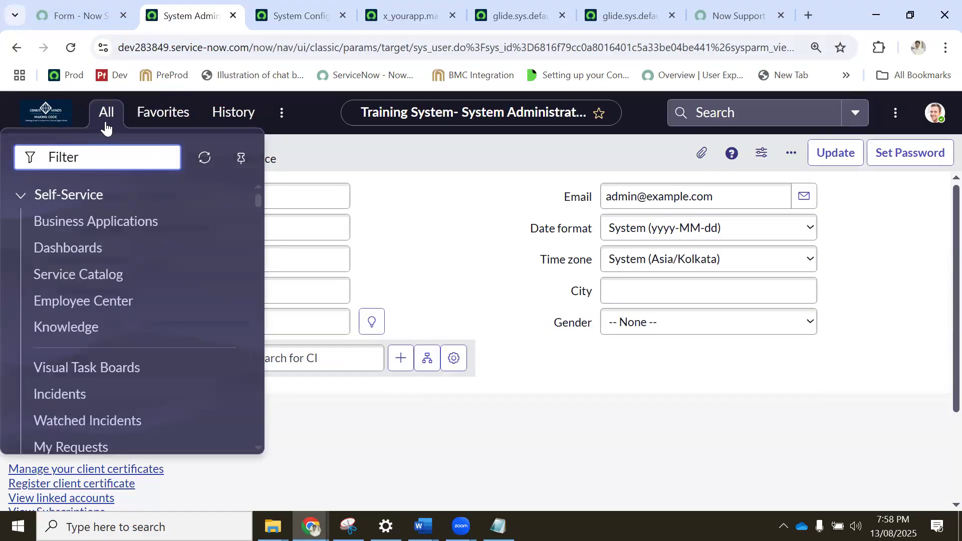
pyautogui.click(347, 141)
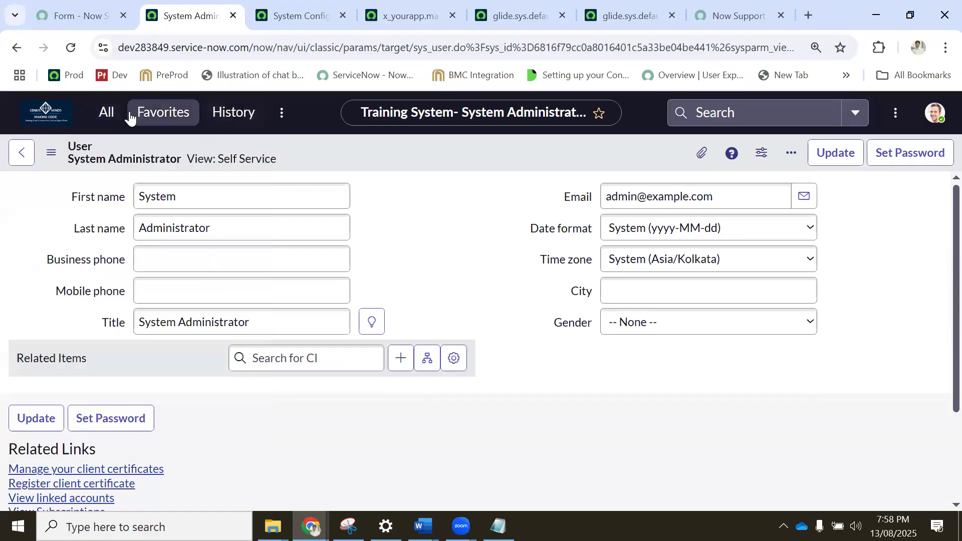
# Filter the application navigator for "incident" and open the Incidents module under Service Desk for editing.
pyautogui.click(110, 116)
pyautogui.scroll(-5, 107, 240)
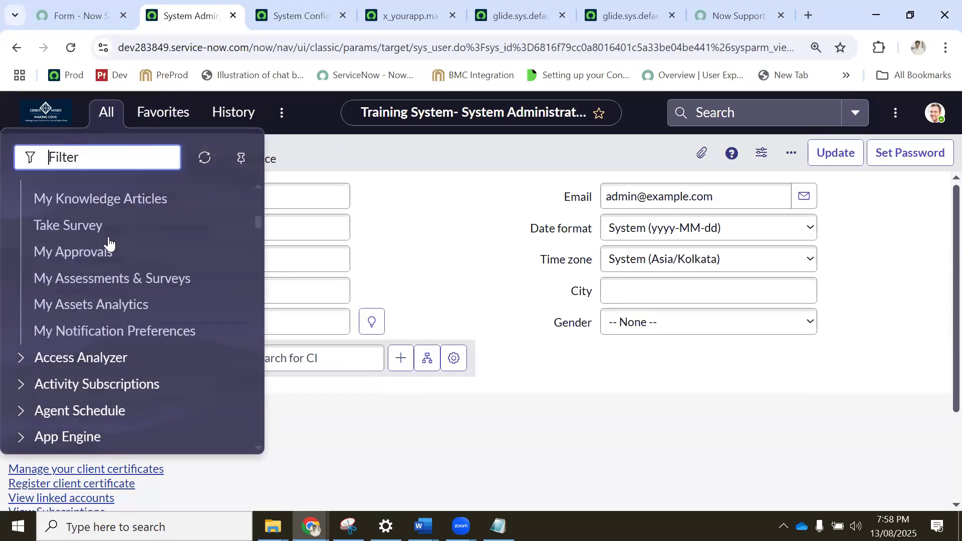
pyautogui.scroll(5, 105, 241)
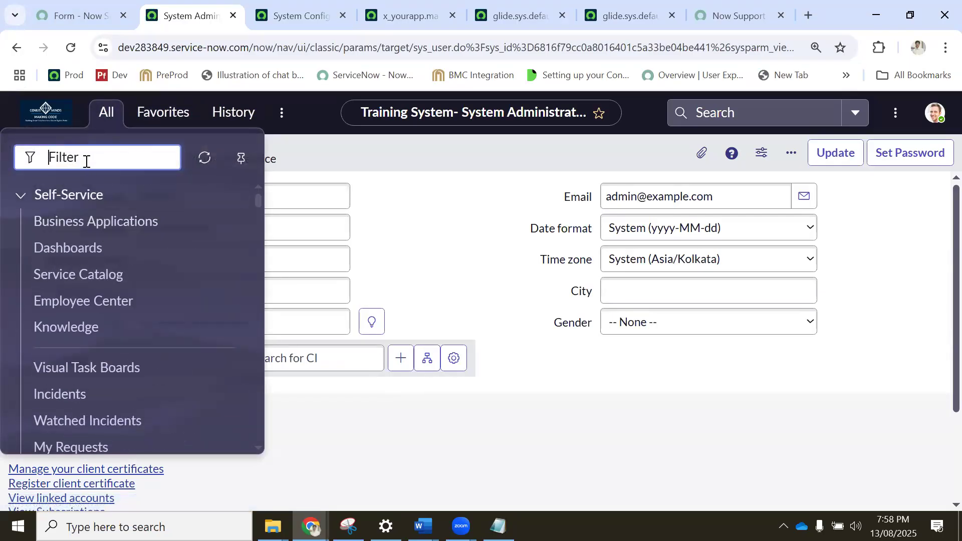
pyautogui.write('incident')
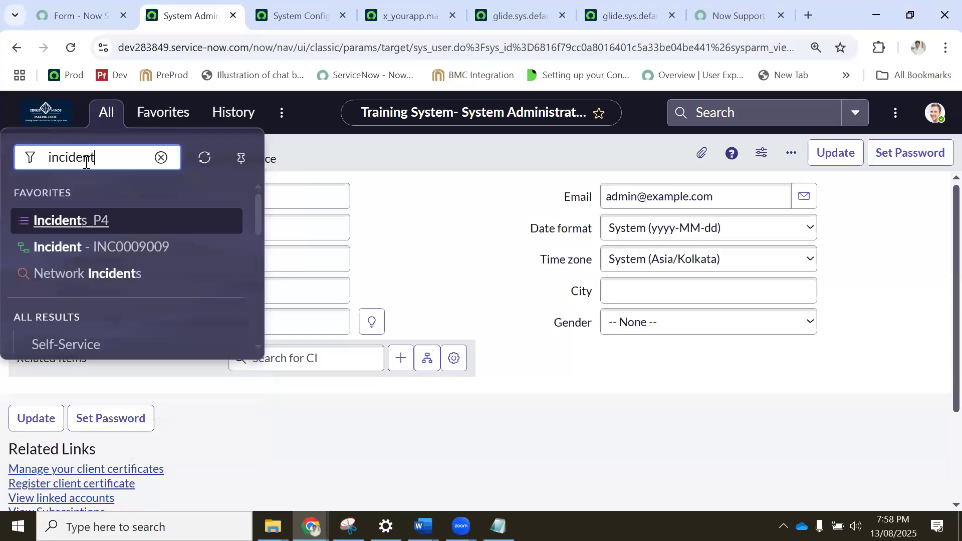
pyautogui.scroll(-3, 124, 235)
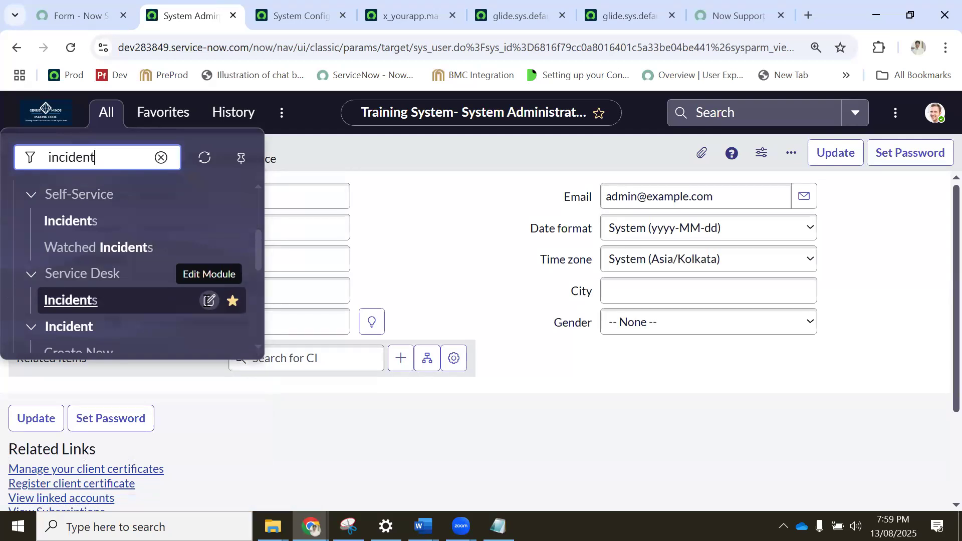
pyautogui.click(210, 300)
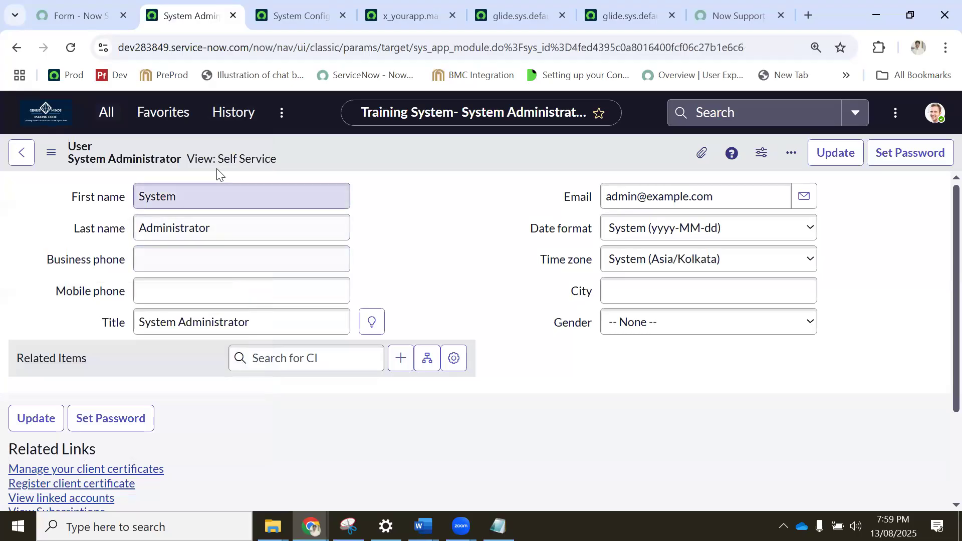
# Review the Incidents module record's form, comparing its title and application menu with its entry in the navigator.
pyautogui.click(104, 116)
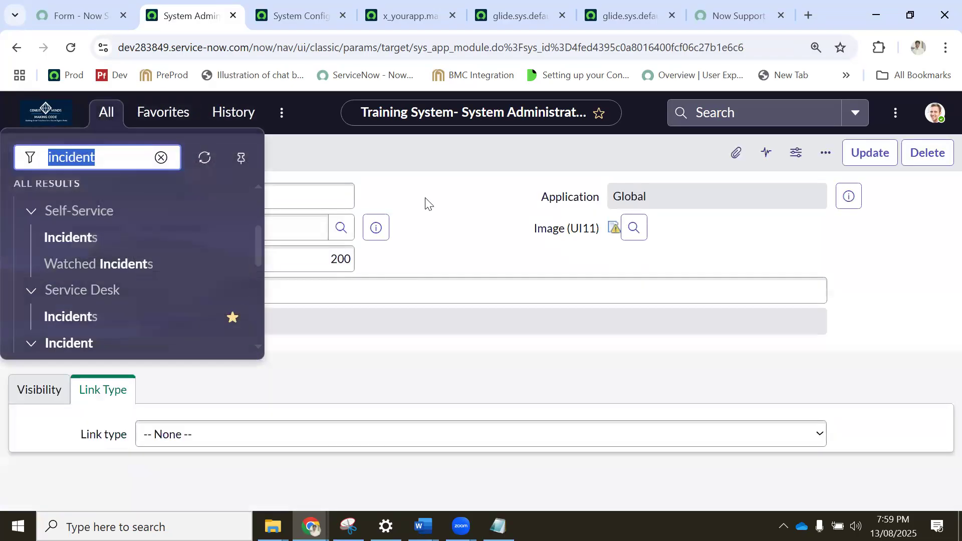
pyautogui.click(428, 201)
pyautogui.scroll(-3, 203, 238)
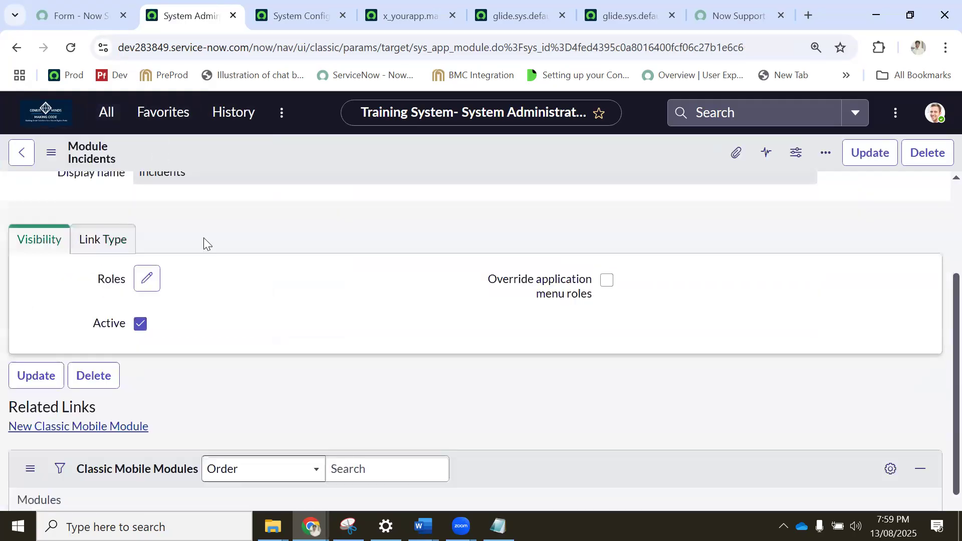
pyautogui.scroll(3, 420, 277)
pyautogui.moveTo(201, 201); pyautogui.dragTo(130, 196)
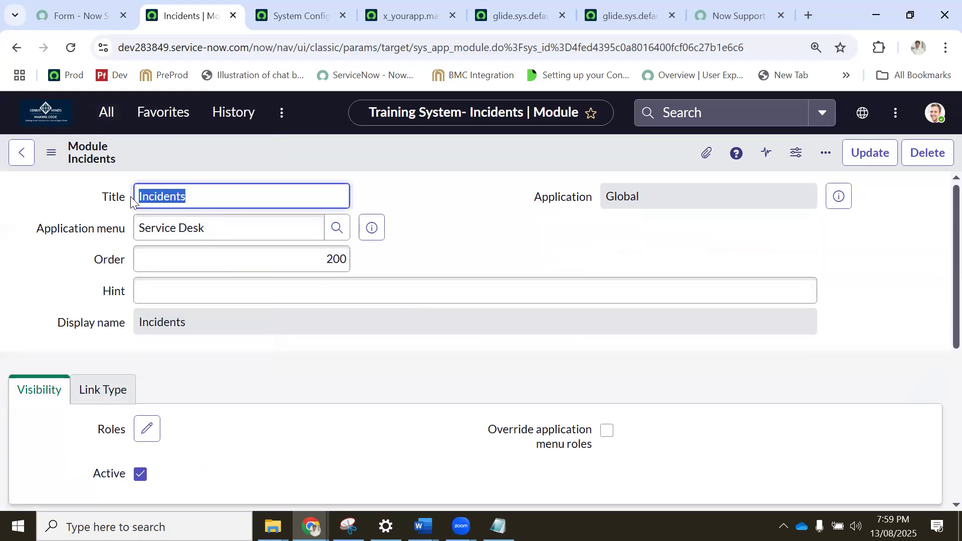
pyautogui.click(229, 228)
pyautogui.moveTo(239, 228); pyautogui.dragTo(112, 228)
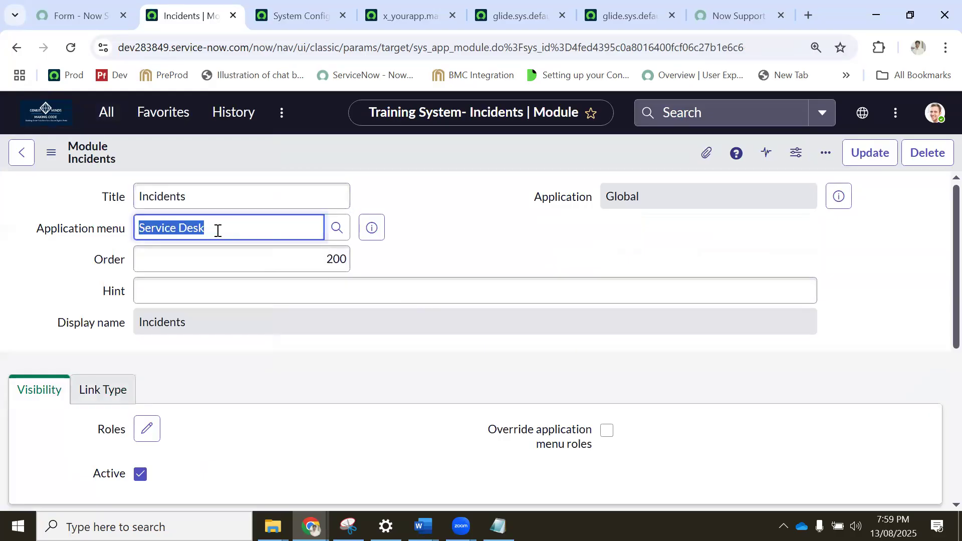
pyautogui.click(234, 230)
# Add the incident_manager role to the Incidents module's visibility roles.
pyautogui.scroll(-3, 125, 331)
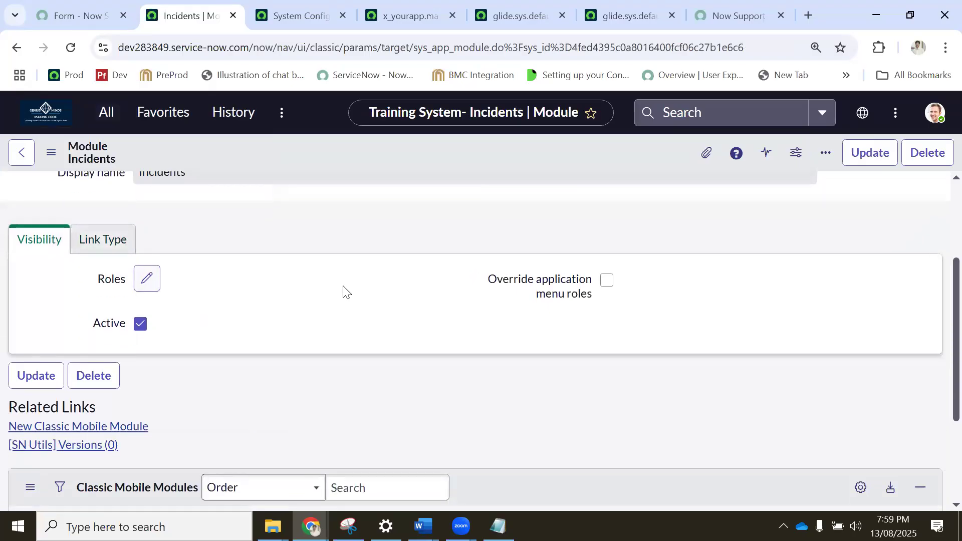
pyautogui.click(148, 285)
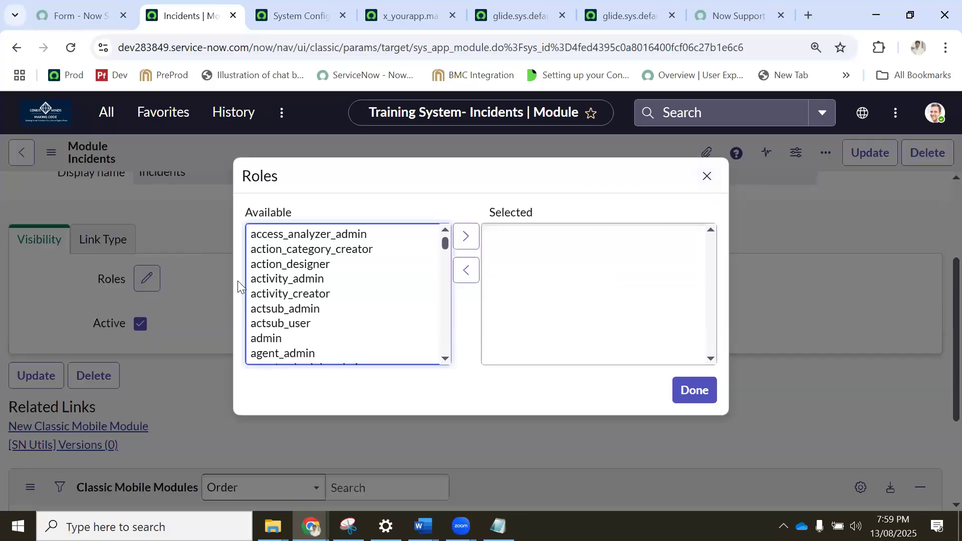
pyautogui.click(299, 268)
pyautogui.press('i')
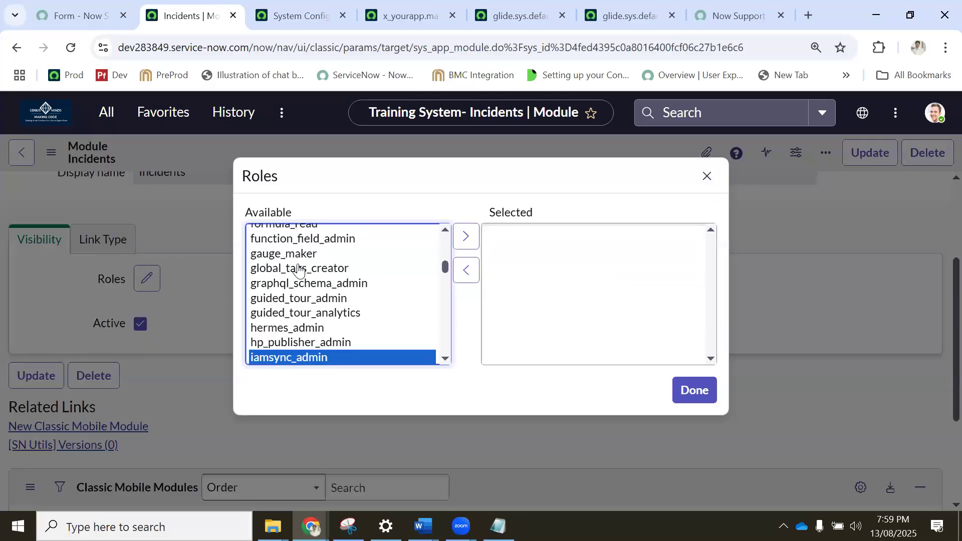
pyautogui.press('Down')
pyautogui.press('Down')
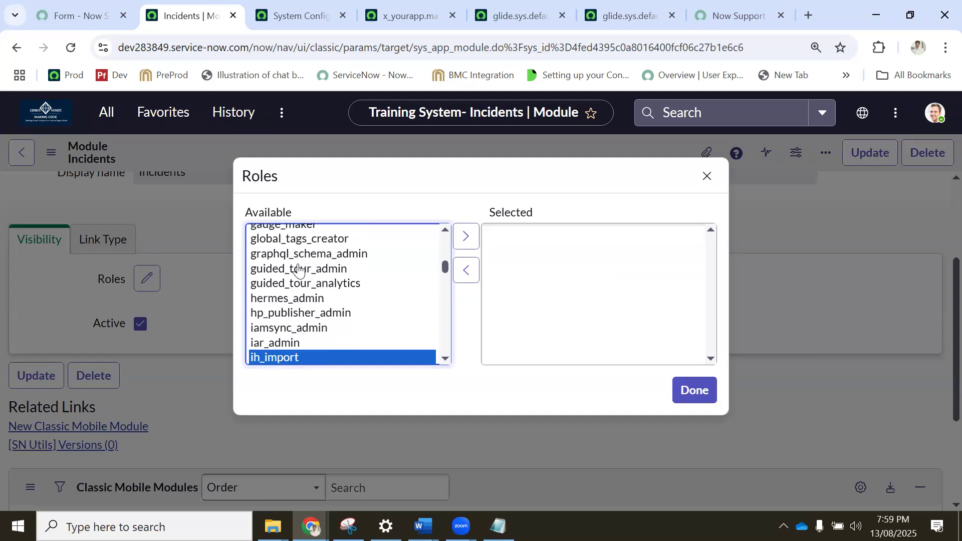
pyautogui.click(288, 258)
pyautogui.press('a')
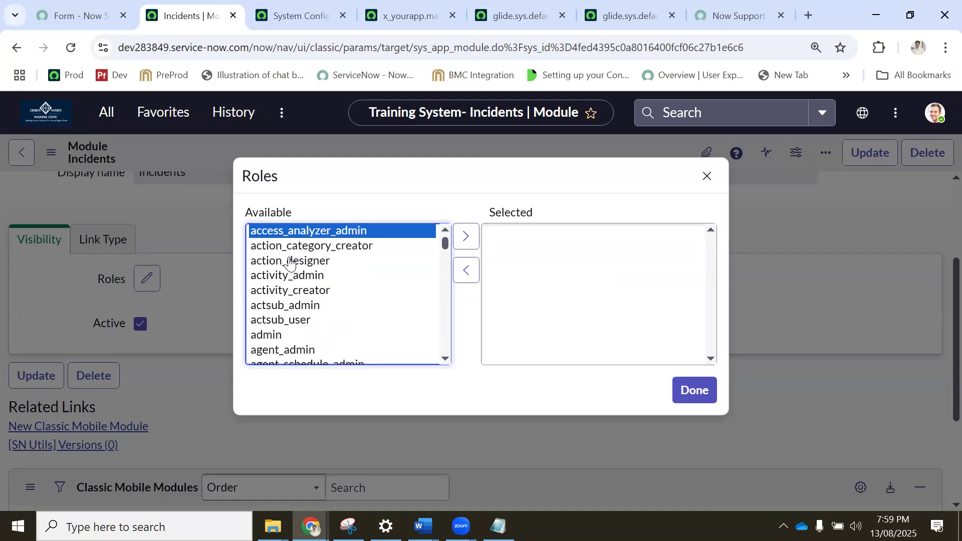
pyautogui.press('i')
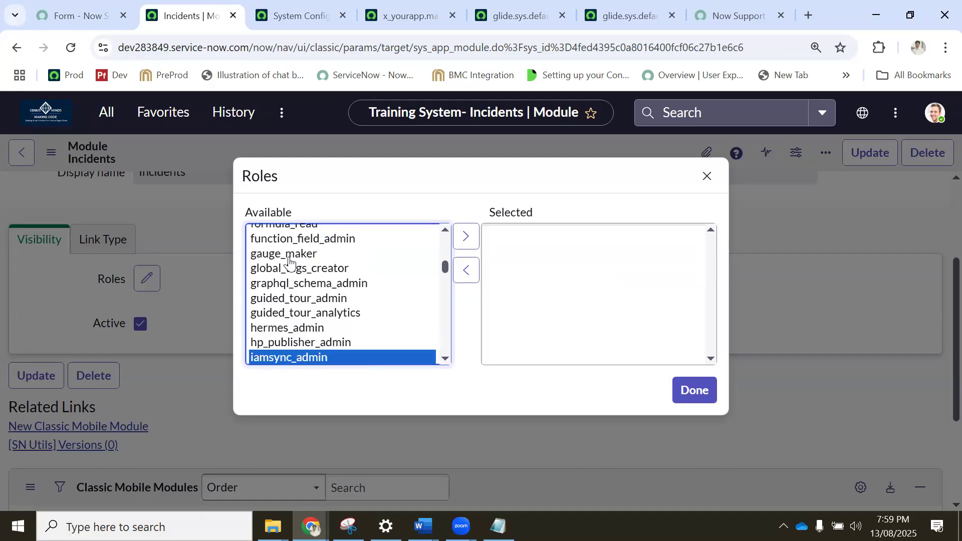
pyautogui.press('n')
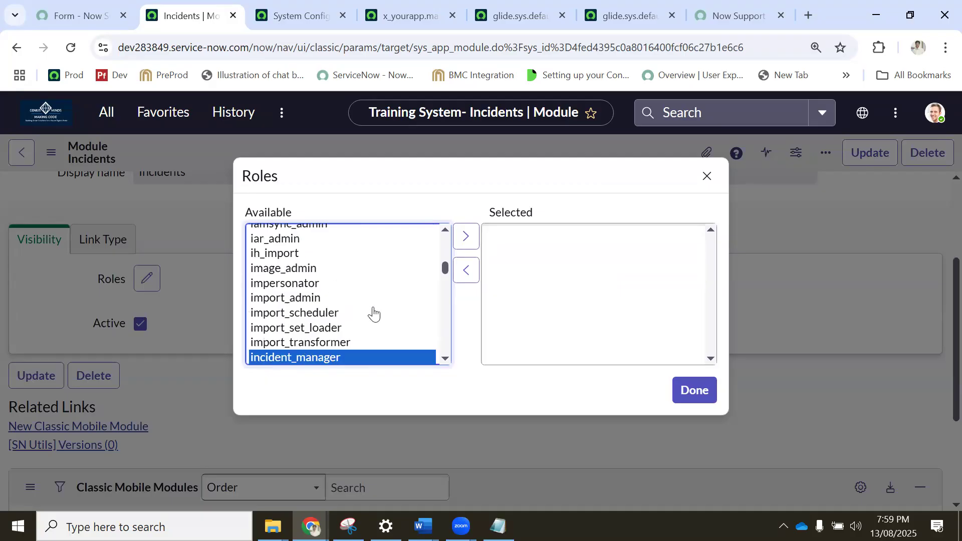
pyautogui.click(441, 358)
pyautogui.click(440, 358)
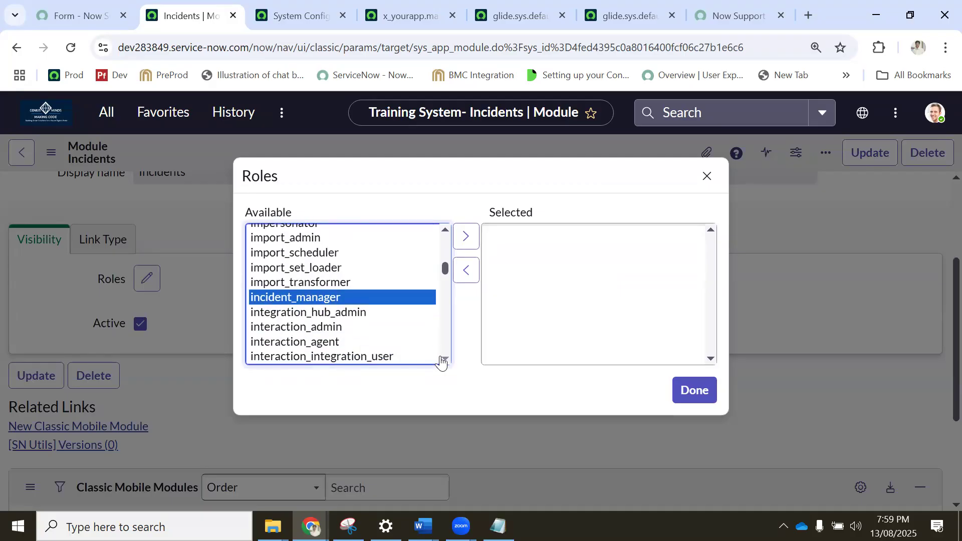
pyautogui.click(466, 237)
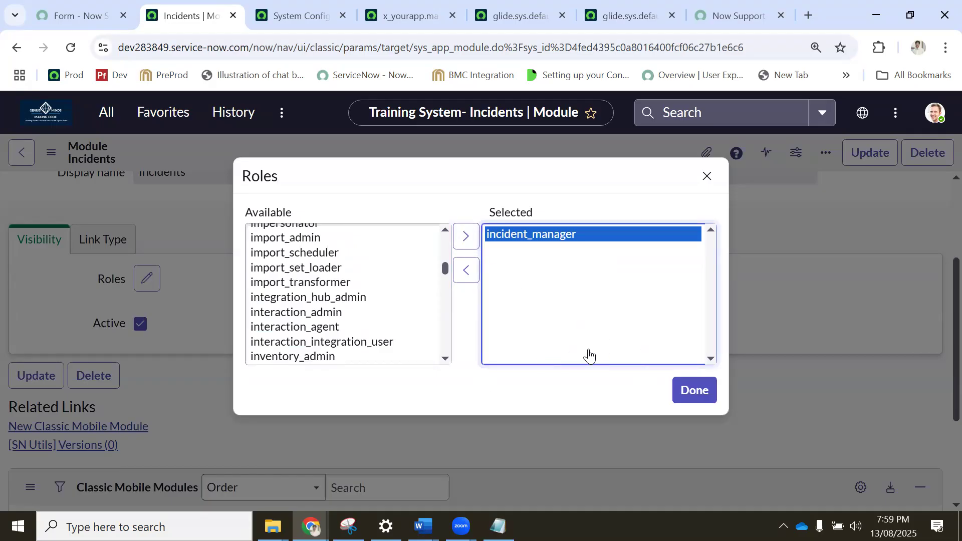
pyautogui.click(694, 391)
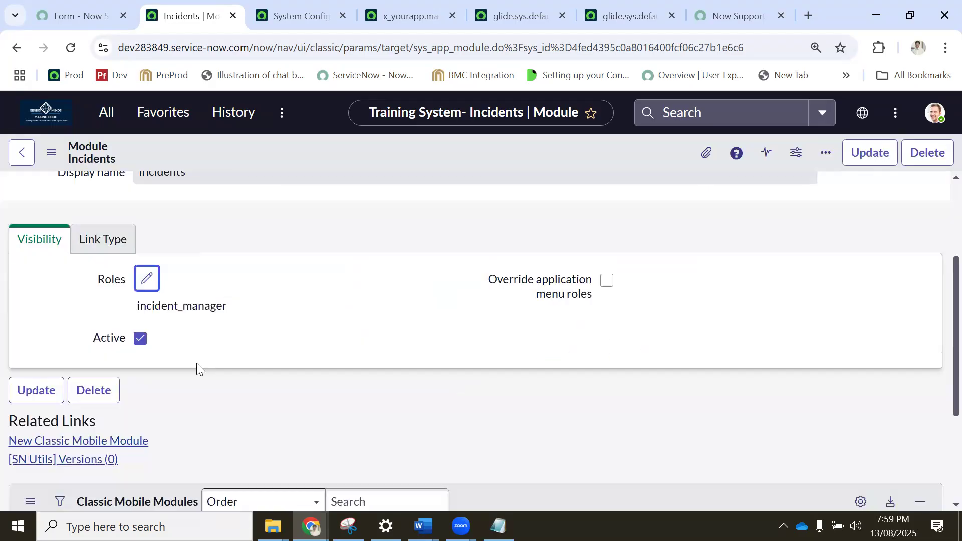
# Toggle the module's Active option off and back on, and examine the arguments in its link type settings.
pyautogui.click(141, 340)
pyautogui.click(140, 338)
pyautogui.click(117, 243)
pyautogui.moveTo(209, 356); pyautogui.dragTo(75, 192)
# Open the Service Desk Incidents list in a new tab and compare its filter with the module's arguments.
pyautogui.click(103, 126)
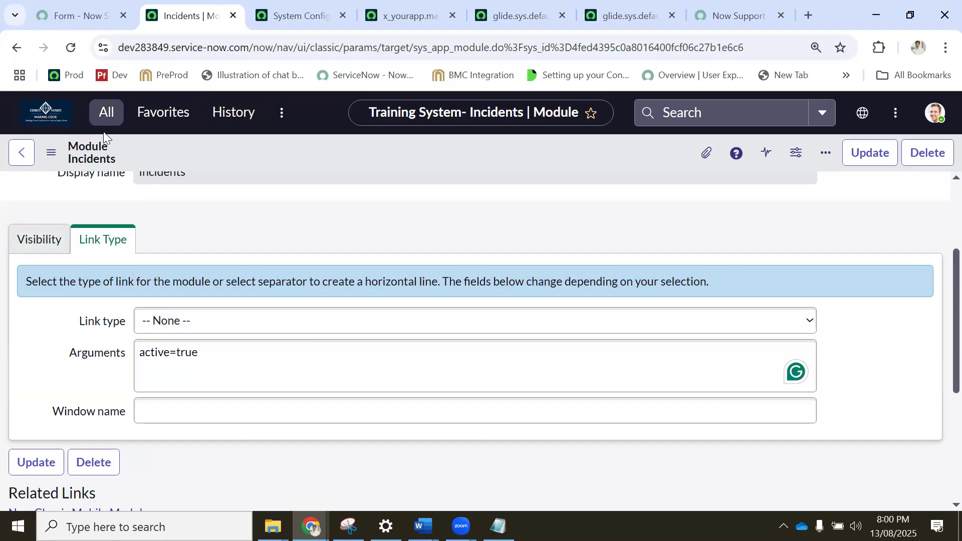
pyautogui.click(83, 322)
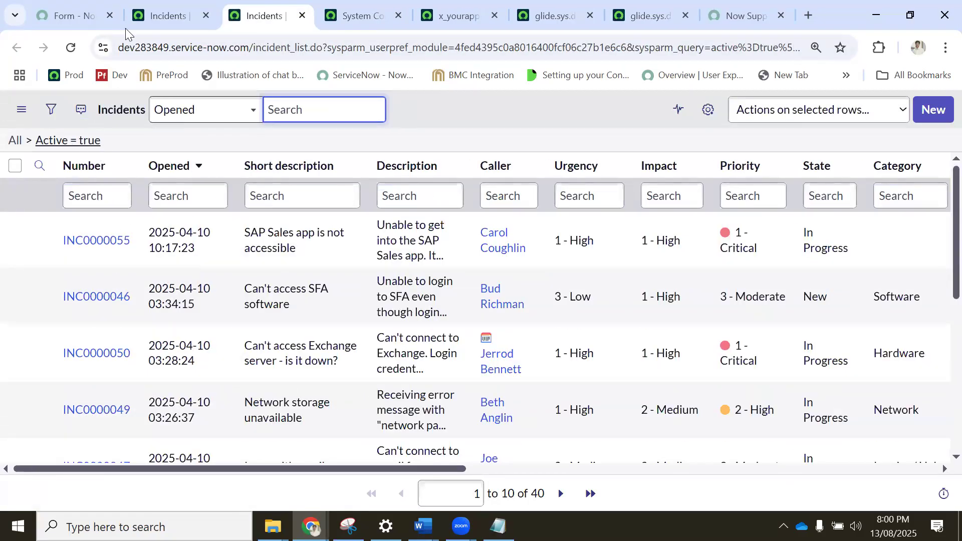
pyautogui.click(155, 25)
pyautogui.moveTo(221, 354); pyautogui.dragTo(105, 353)
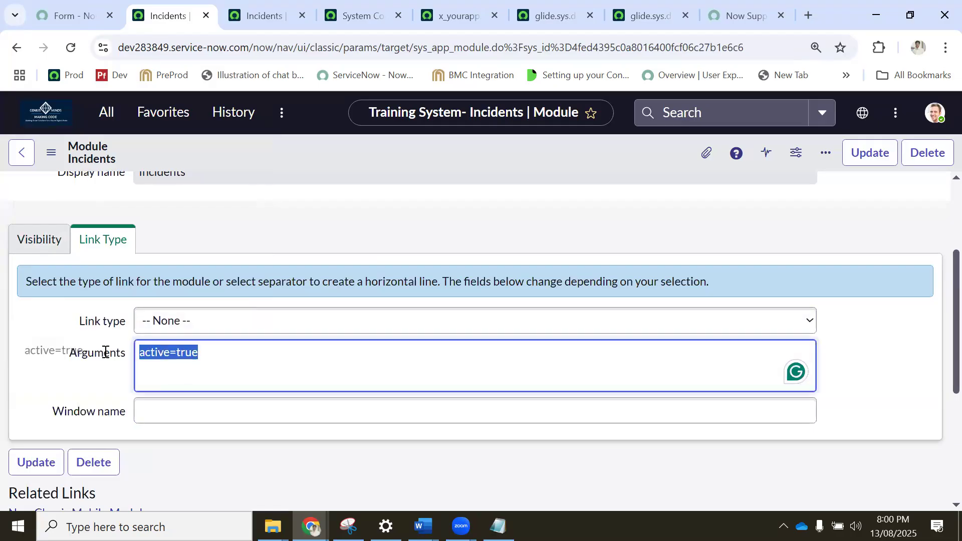
pyautogui.click(231, 353)
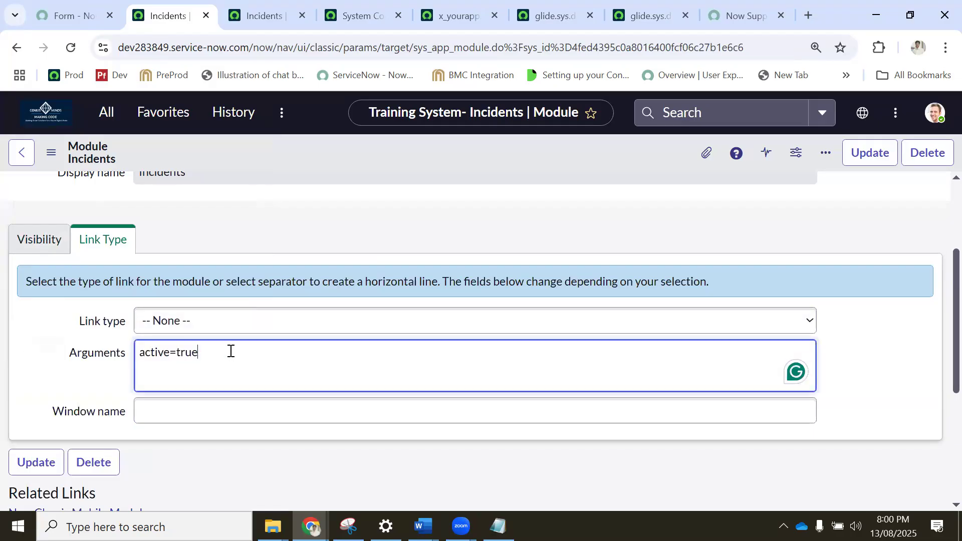
pyautogui.scroll(-5, 231, 351)
pyautogui.scroll(7, 208, 348)
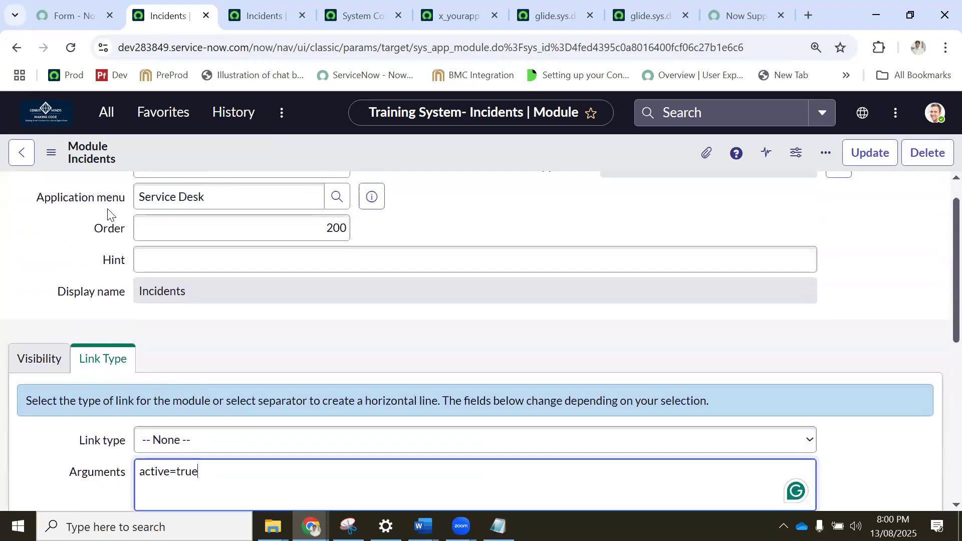
pyautogui.scroll(1, 108, 214)
pyautogui.click(106, 112)
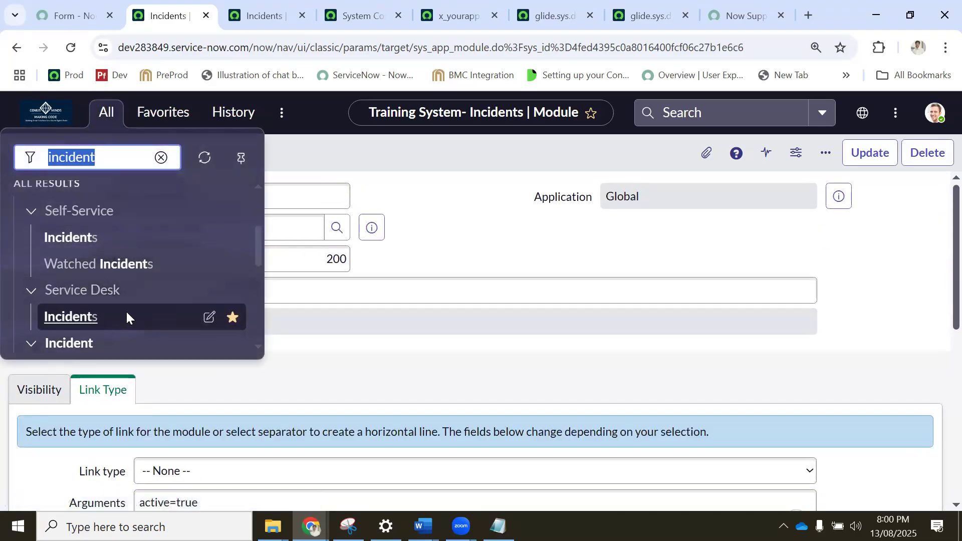
# Retitle the module "Incident My team" and insert it as a new module record, staying on the form.
pyautogui.click(227, 199)
pyautogui.click(218, 199)
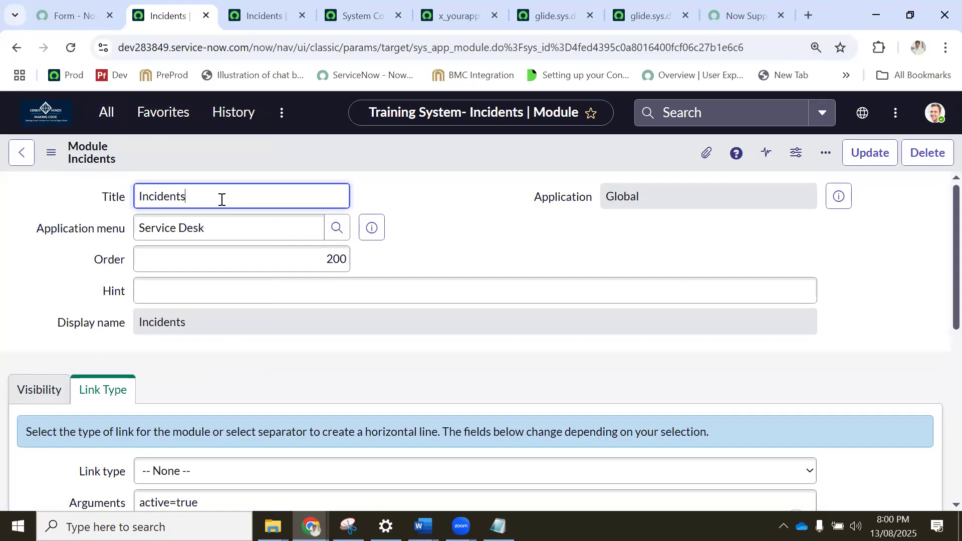
pyautogui.write('new')
pyautogui.write('My')
pyautogui.write(' team')
pyautogui.rightClick(387, 145)
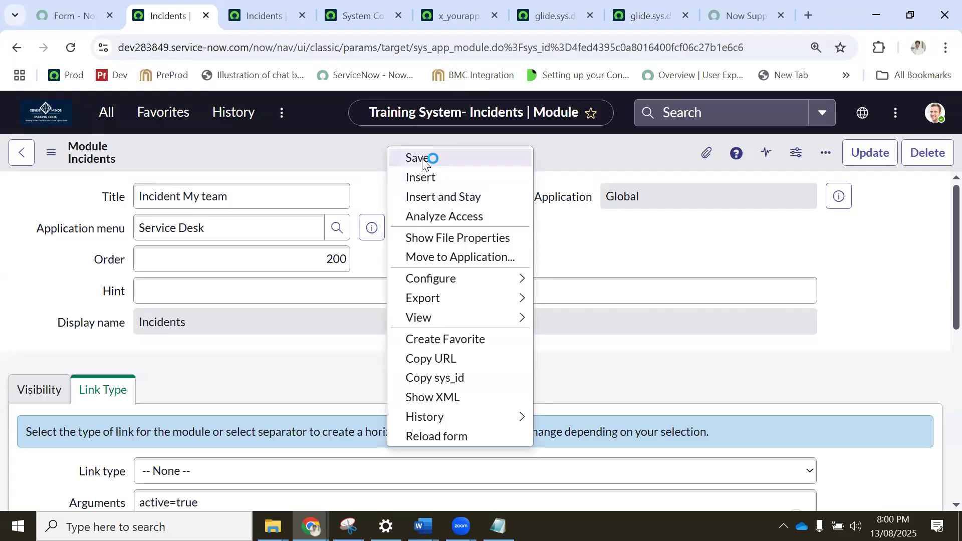
pyautogui.click(425, 199)
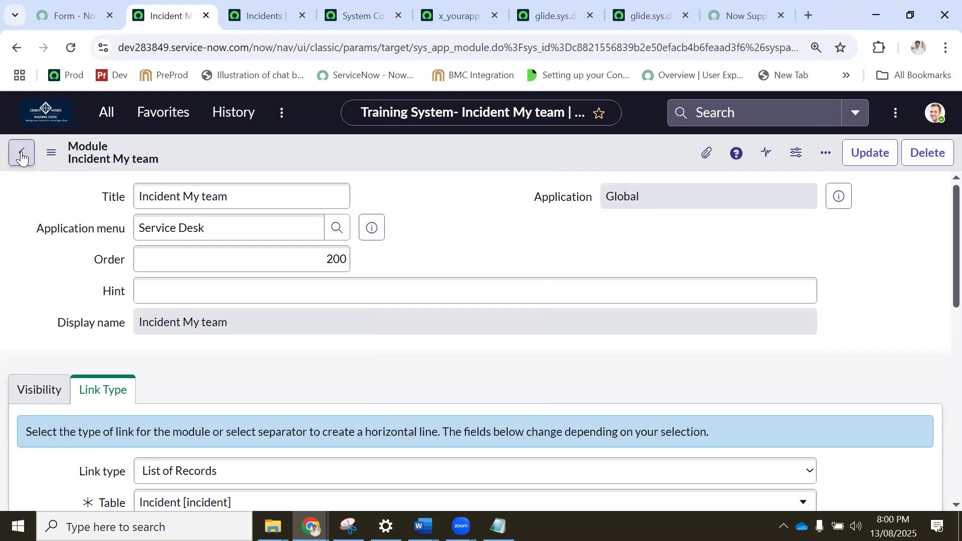
# Copy the sys_app_module table name from the page address and open its list with sys_app_module.LIST in the navigator.
pyautogui.moveTo(417, 48); pyautogui.dragTo(490, 52)
pyautogui.hotkey('ctrl', 'c')
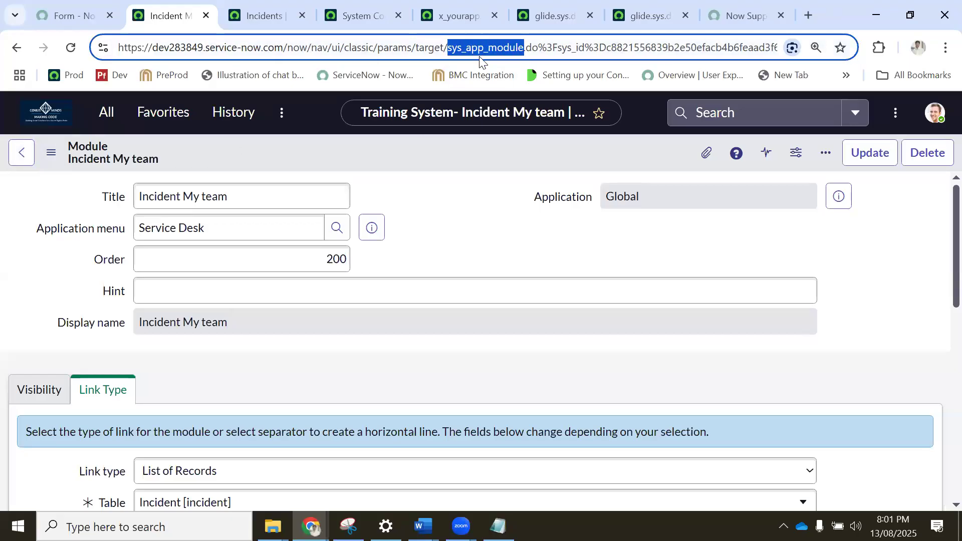
pyautogui.click(105, 111)
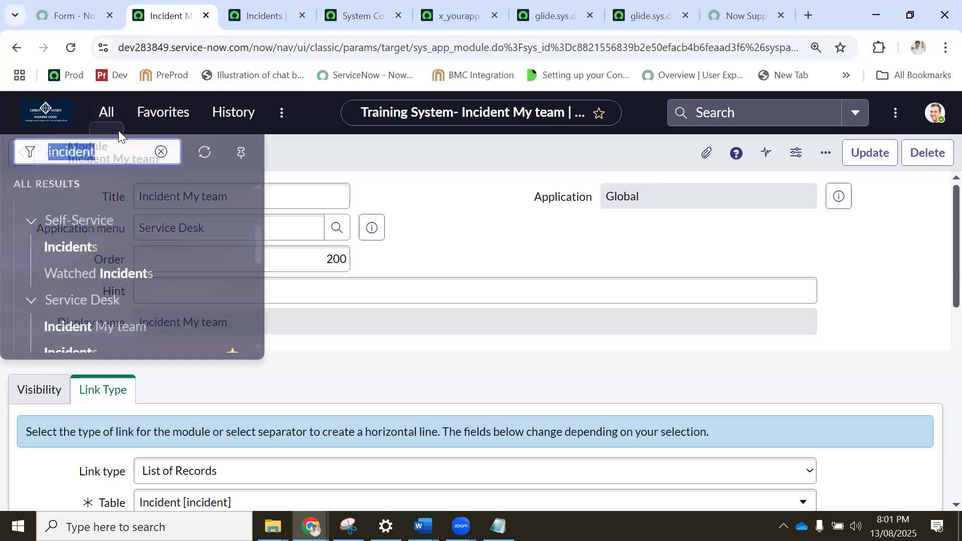
pyautogui.hotkey('ctrl', 'v')
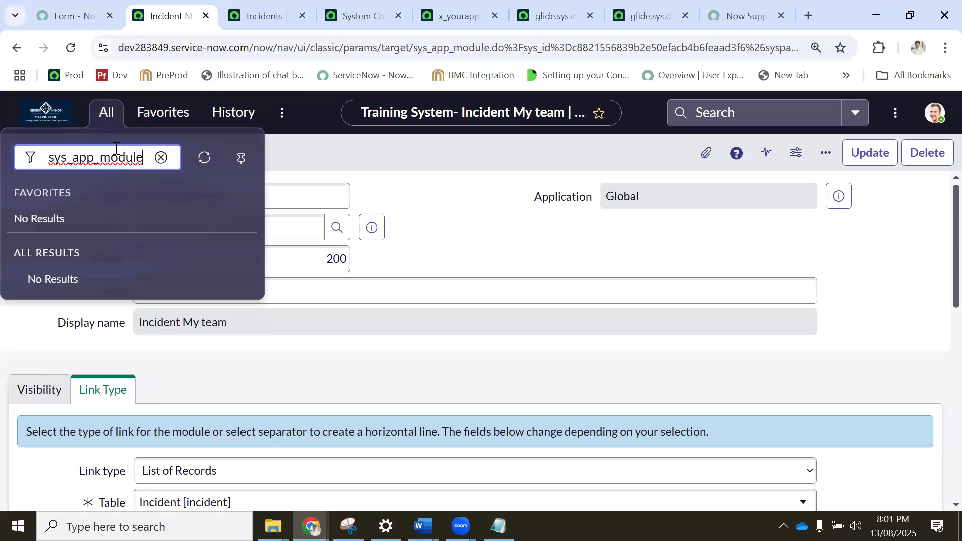
pyautogui.write('.LIST')
pyautogui.press('Return')
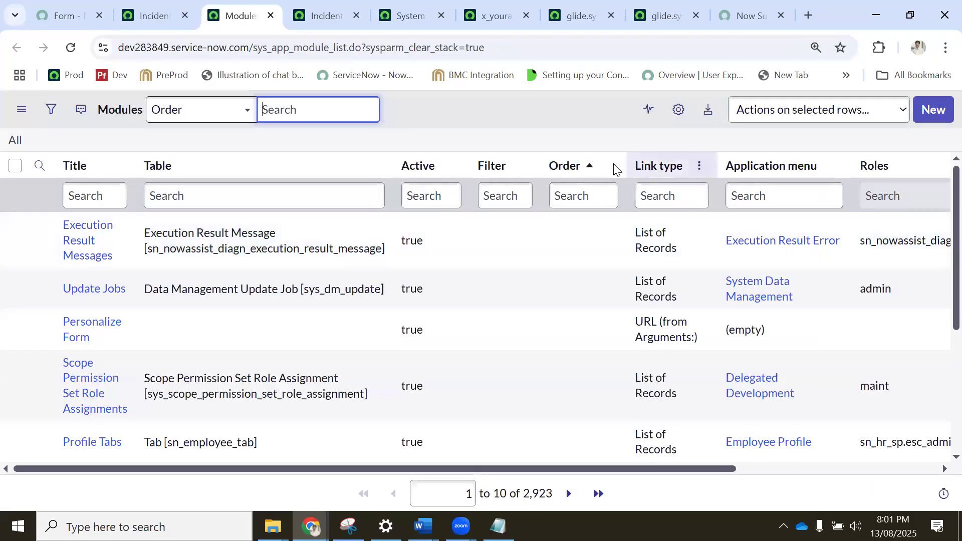
# Personalize the module list columns by adding Created, Created by and Updated by to the selected columns.
pyautogui.click(680, 111)
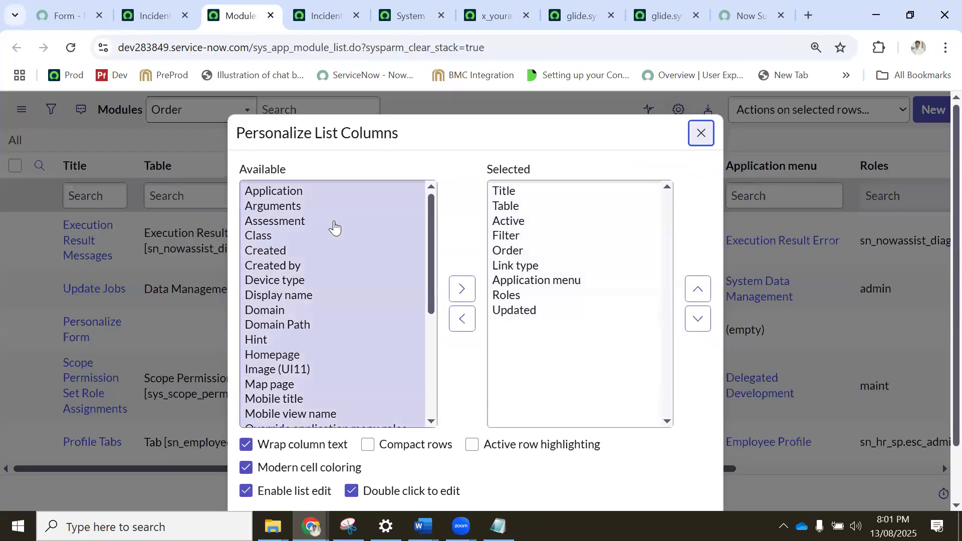
pyautogui.click(323, 221)
pyautogui.click(270, 252)
pyautogui.keyDown('ctrl'); pyautogui.click(335, 271); pyautogui.keyUp('ctrl')
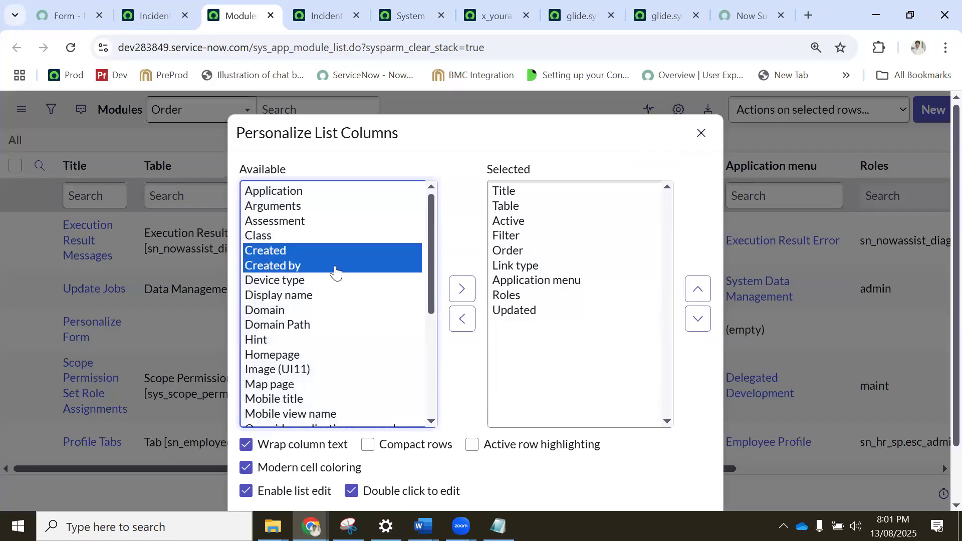
pyautogui.scroll(-6, 353, 281)
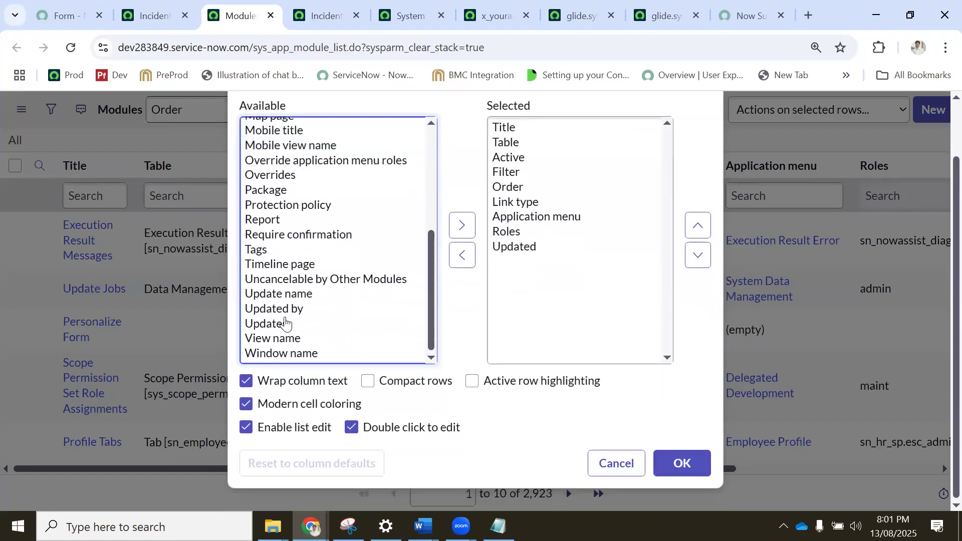
pyautogui.click(281, 310)
pyautogui.click(462, 225)
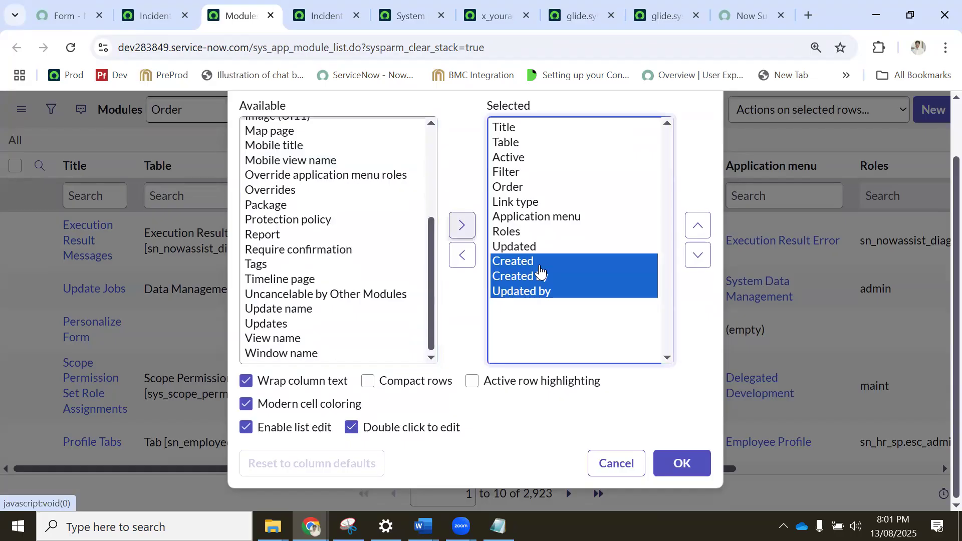
# Reorder the selected columns so Updated sits between Created by and Updated by, and apply the list layout.
pyautogui.click(542, 246)
pyautogui.click(691, 265)
pyautogui.click(690, 263)
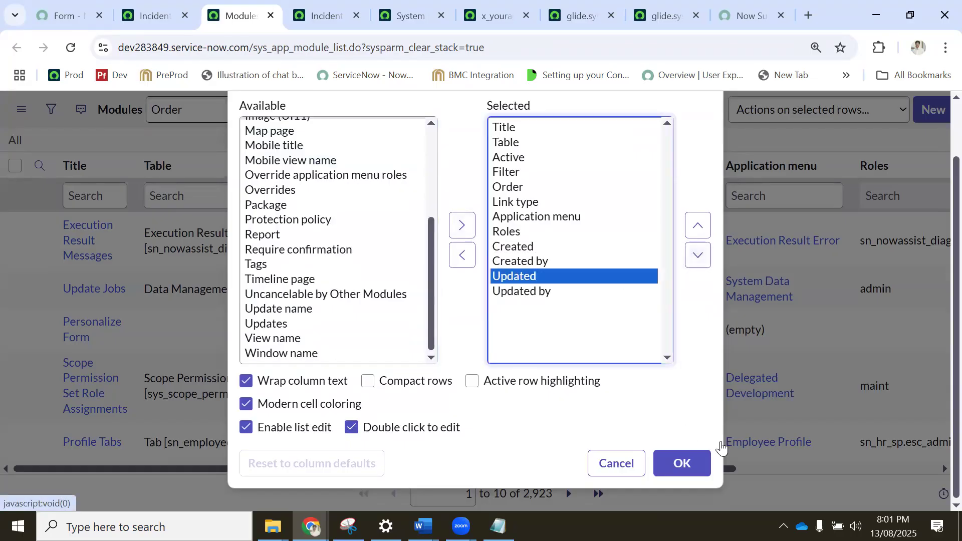
pyautogui.click(673, 461)
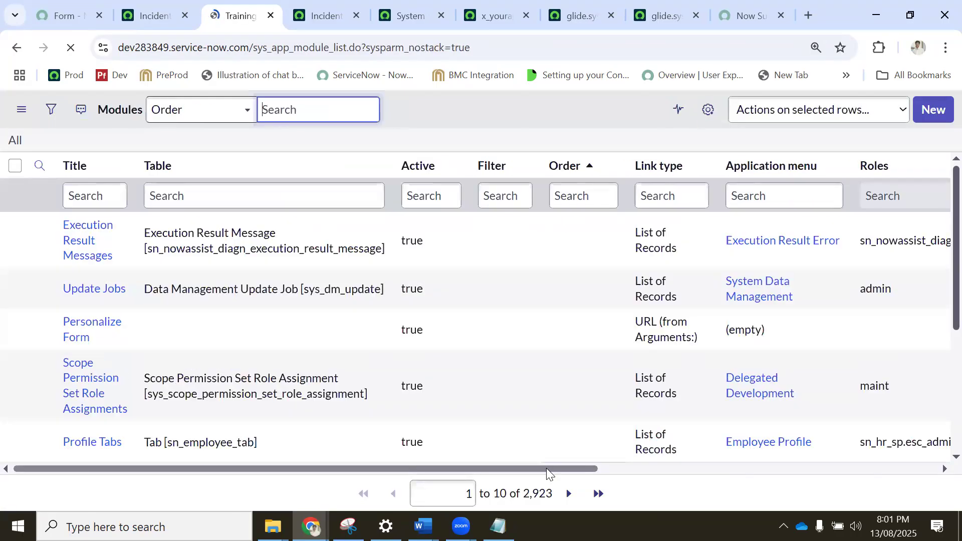
# Sort the module list by Created with the newest first, and bring the Title and Table columns back into view.
pyautogui.moveTo(547, 468); pyautogui.dragTo(914, 350)
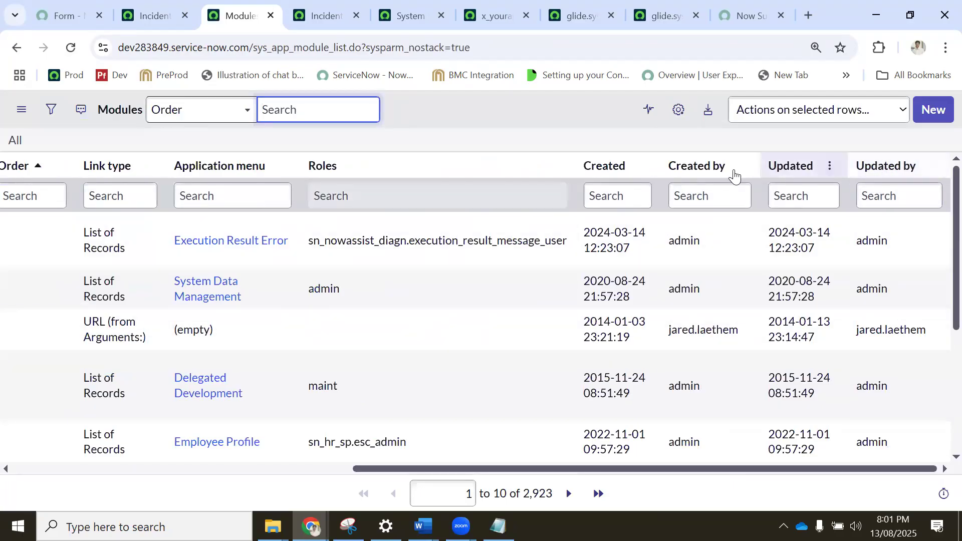
pyautogui.click(604, 169)
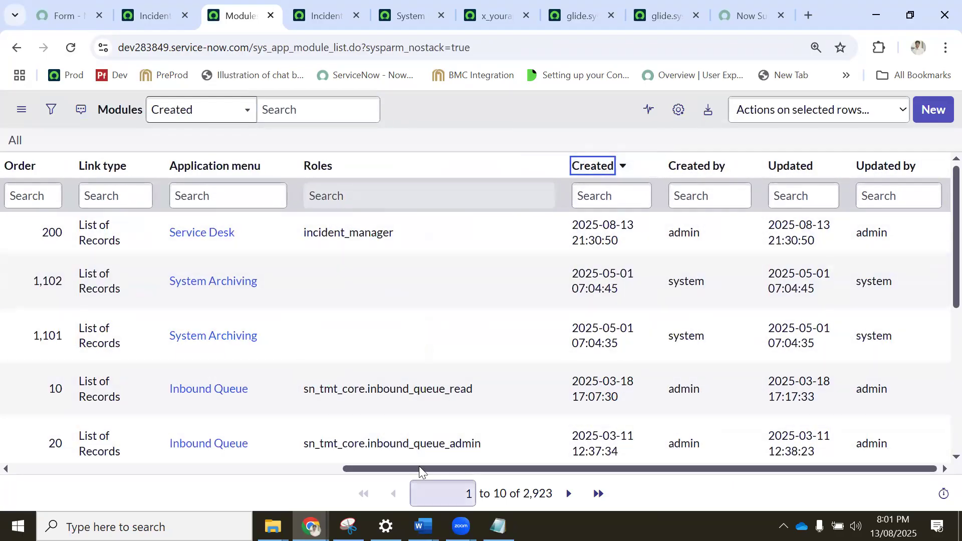
pyautogui.moveTo(419, 470); pyautogui.dragTo(80, 451)
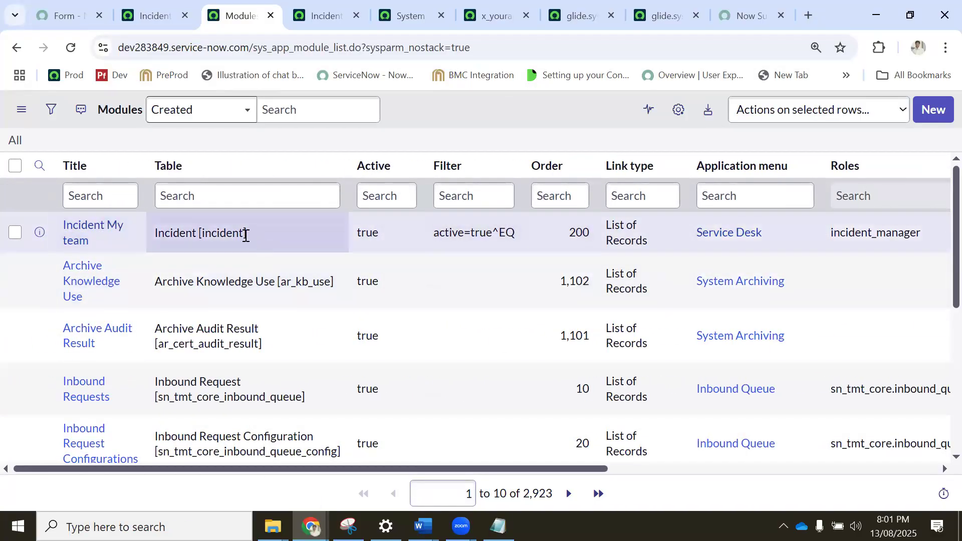
# Filter the module list to records matching the Incident My team module's table, incident, and its filter, active=true^EQ.
pyautogui.rightClick(245, 234)
pyautogui.click(239, 244)
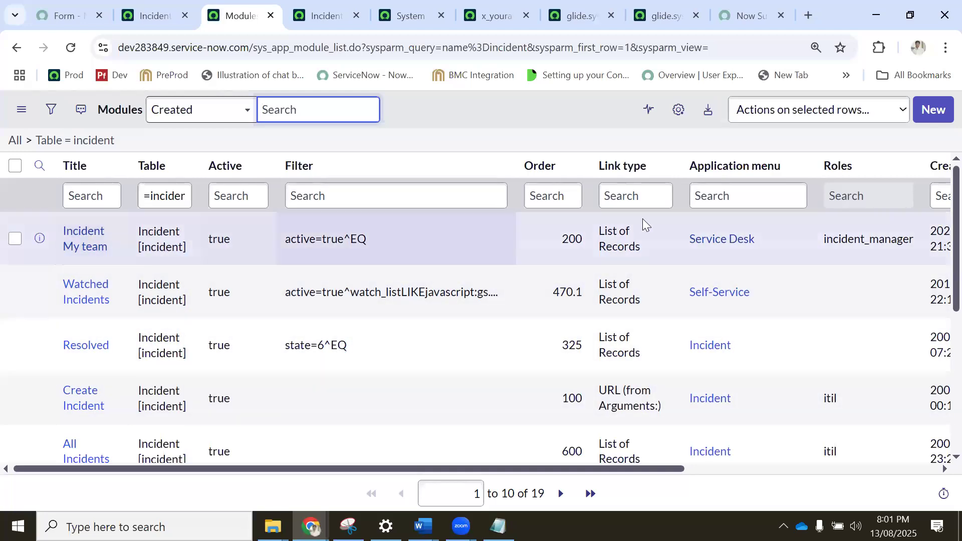
pyautogui.rightClick(326, 241)
pyautogui.click(454, 255)
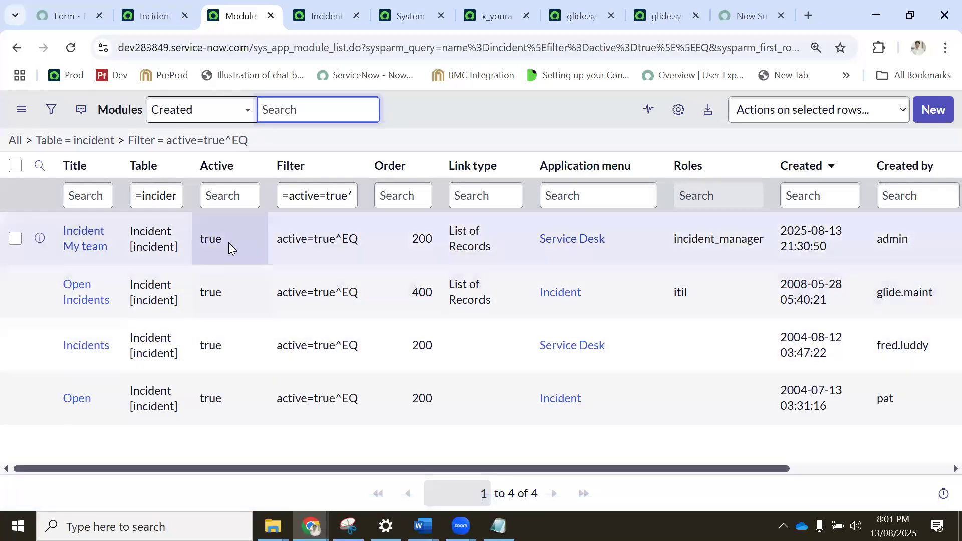
# Try switching the Incident My team module's Active value to false directly in the list, and cancel the edit.
pyautogui.doubleClick(228, 238)
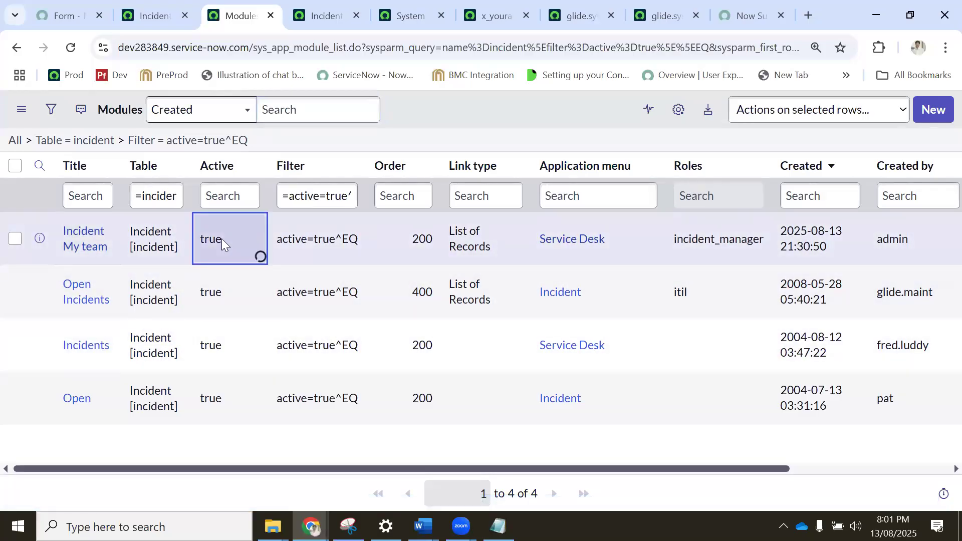
pyautogui.click(227, 233)
pyautogui.click(219, 274)
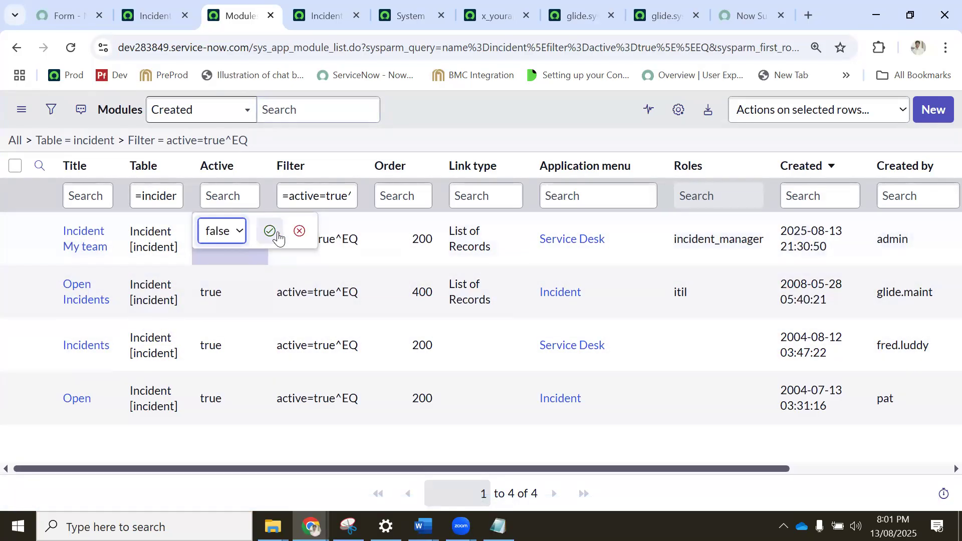
pyautogui.click(224, 235)
pyautogui.click(217, 264)
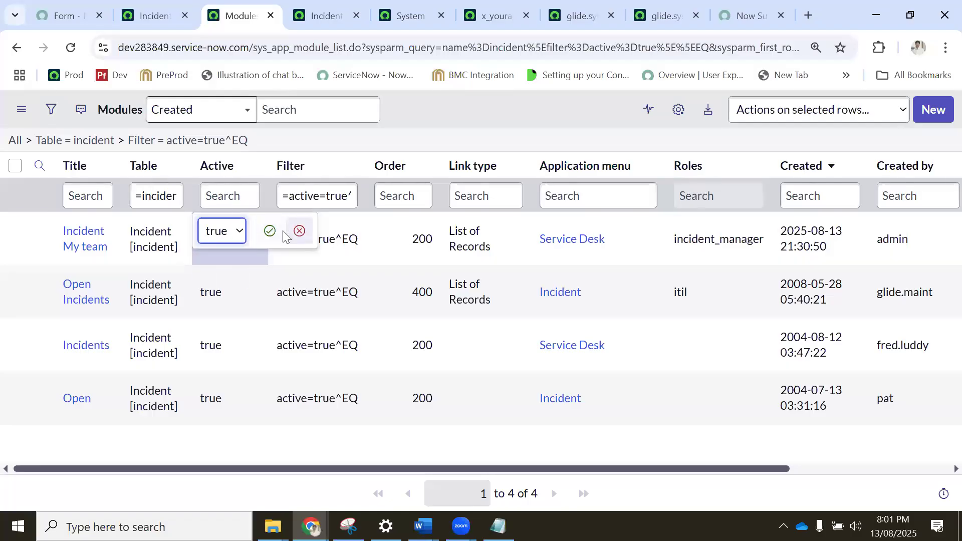
pyautogui.click(294, 233)
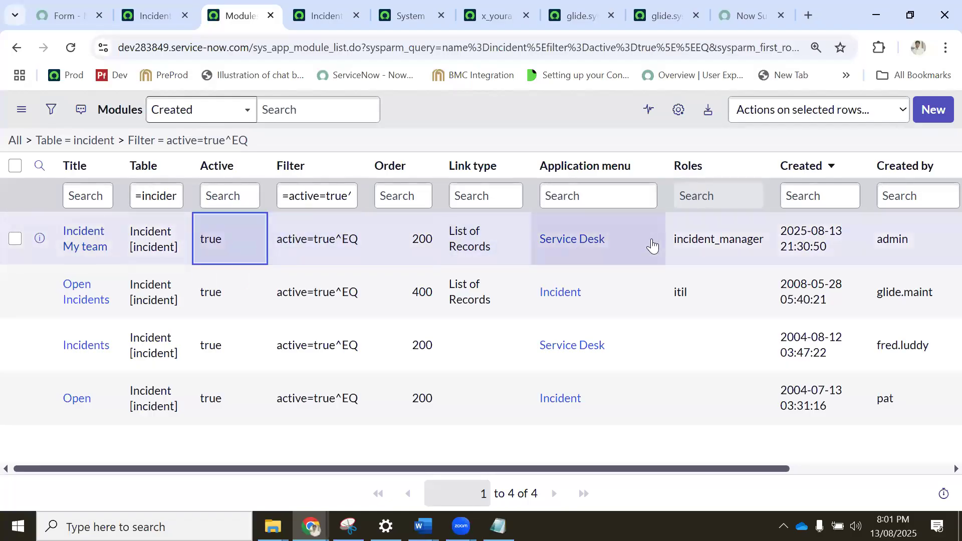
# Open the Incident My team module record in a new tab and review its visibility and link type settings.
pyautogui.middleClick(84, 242)
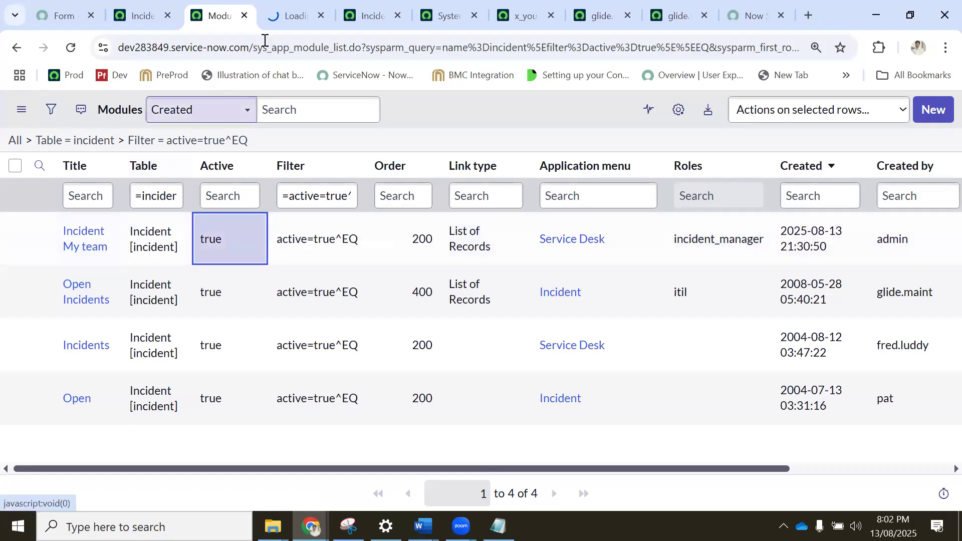
pyautogui.click(276, 23)
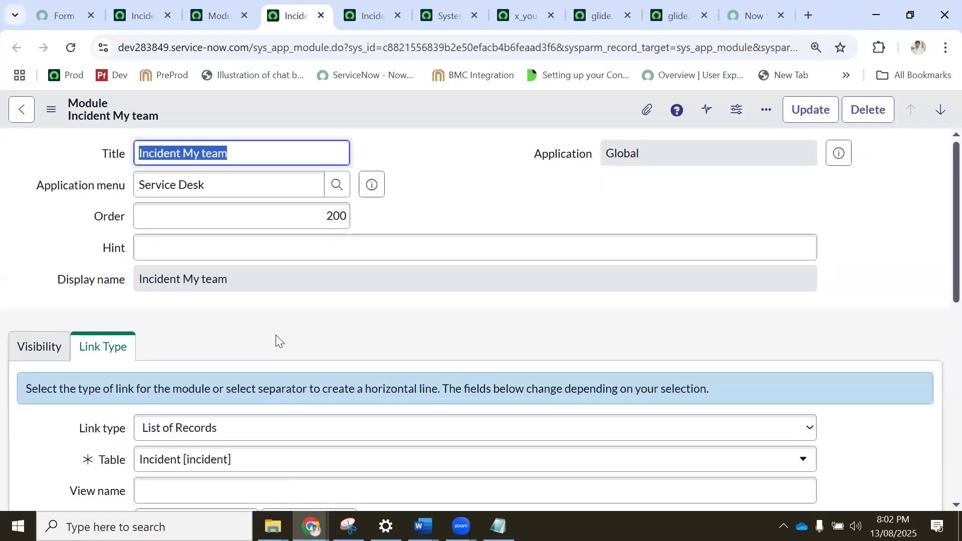
pyautogui.scroll(-3, 275, 339)
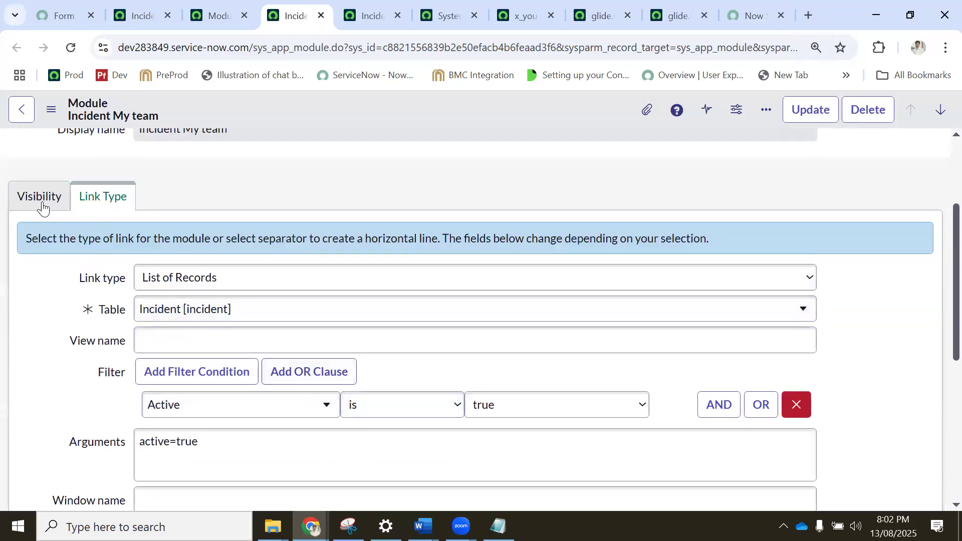
pyautogui.click(43, 203)
pyautogui.click(95, 203)
pyautogui.scroll(-3, 290, 303)
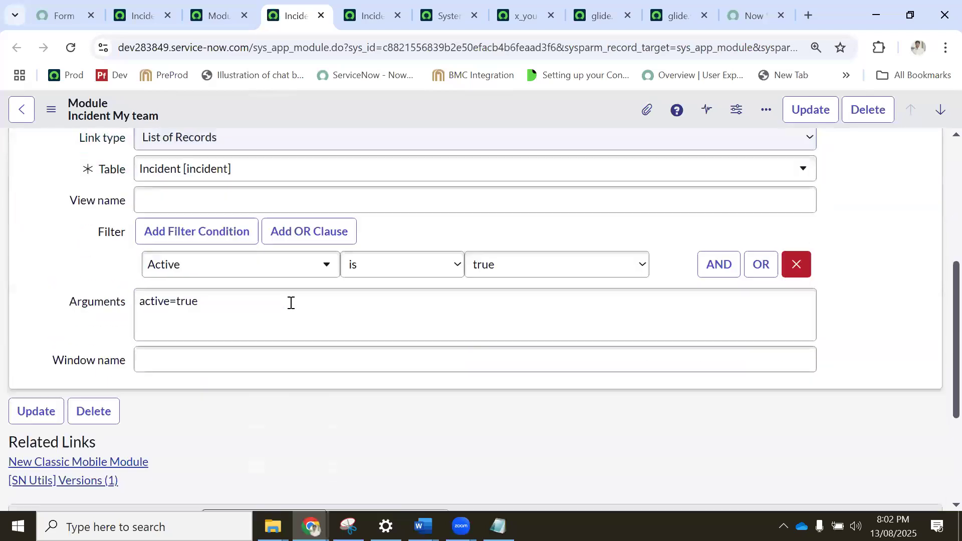
# Add an AND condition to the module's filter requiring State is In Progress, and save the record while staying on the form.
pyautogui.click(715, 255)
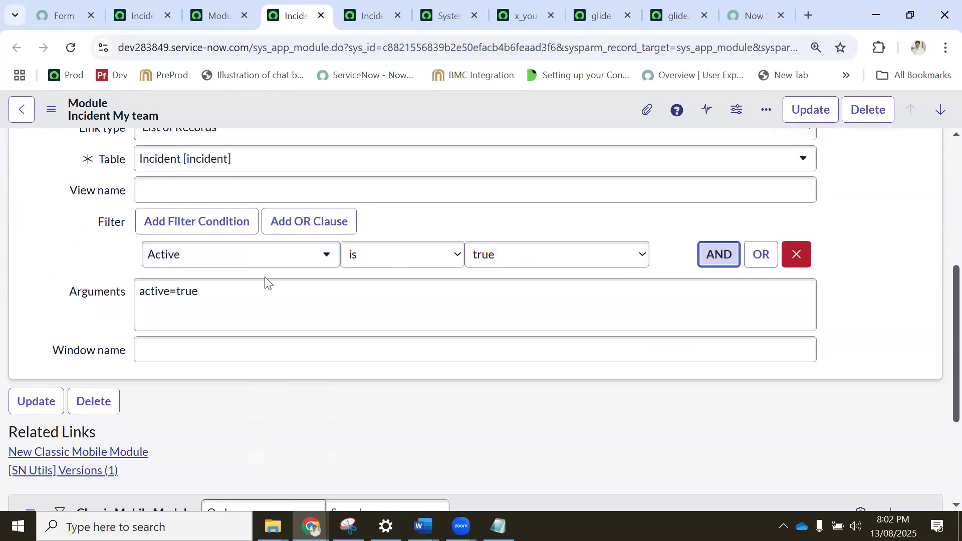
pyautogui.click(223, 317)
pyautogui.write('stat')
pyautogui.click(172, 292)
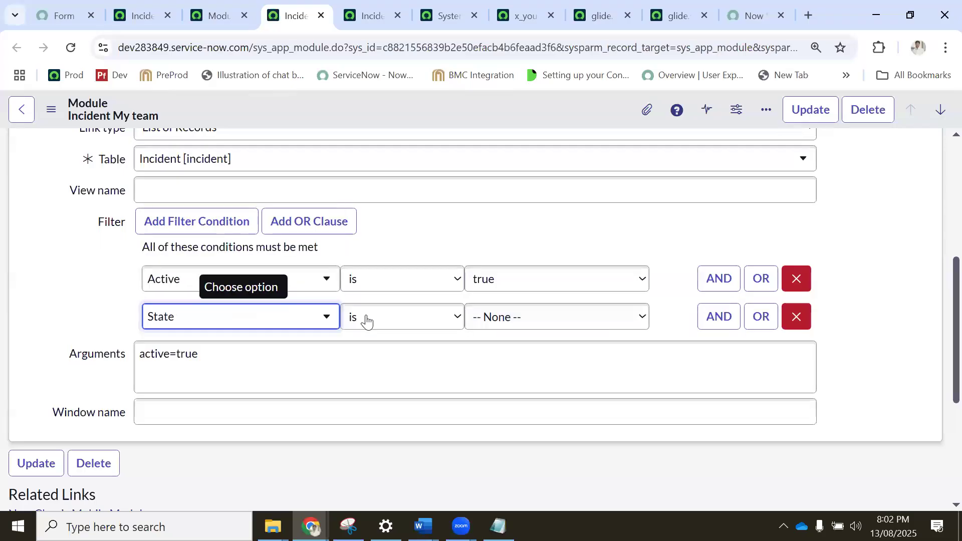
pyautogui.click(498, 319)
pyautogui.click(497, 379)
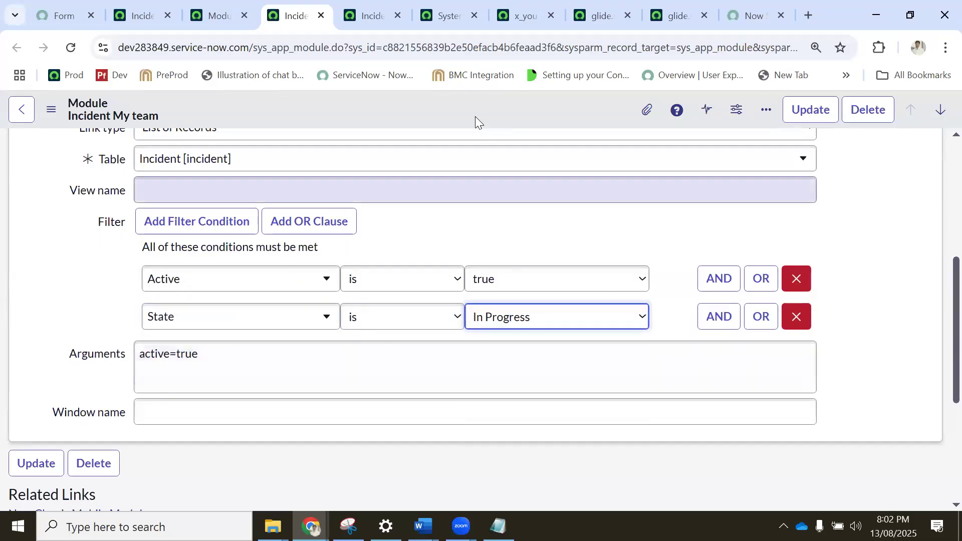
pyautogui.rightClick(497, 119)
pyautogui.click(499, 120)
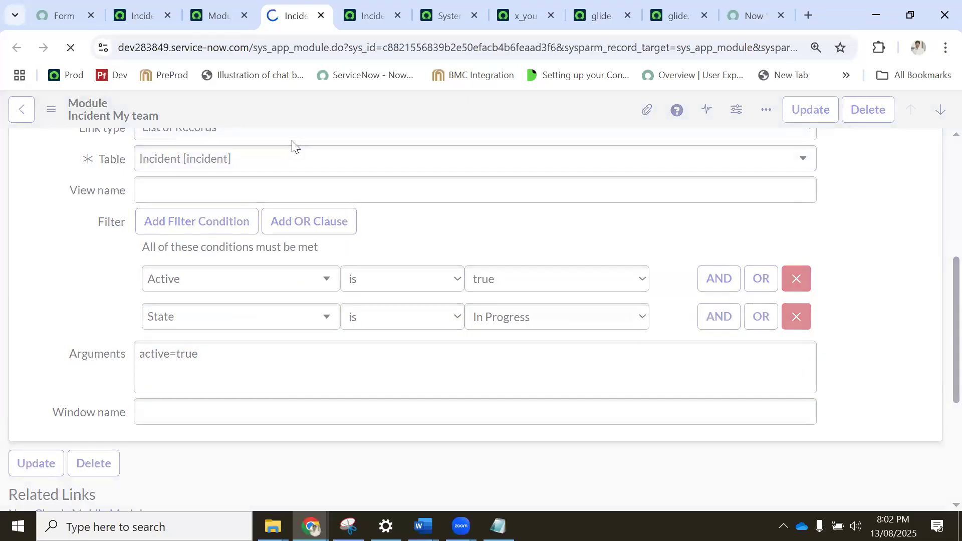
# Copy the module's title and filter the application navigator by "Incident My team".
pyautogui.click(141, 15)
pyautogui.click(109, 112)
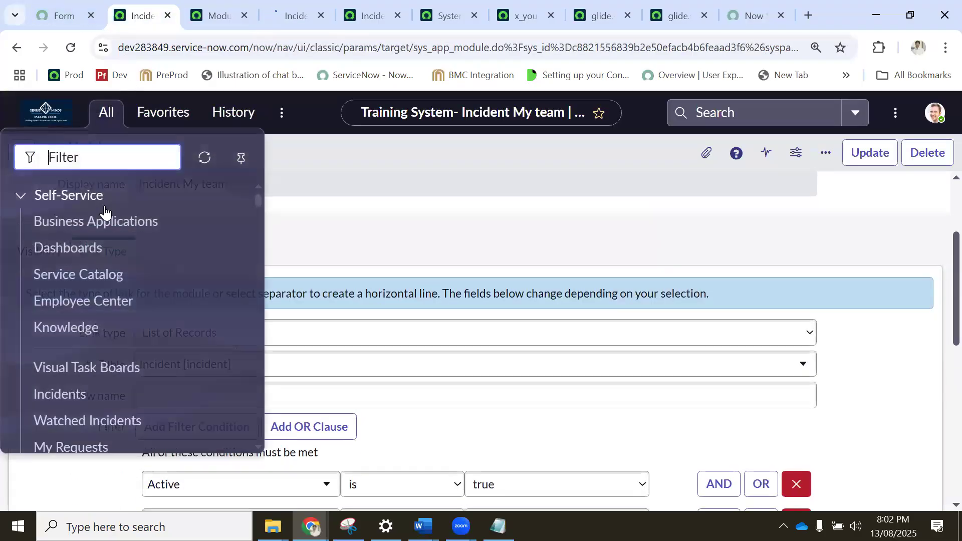
pyautogui.click(283, 16)
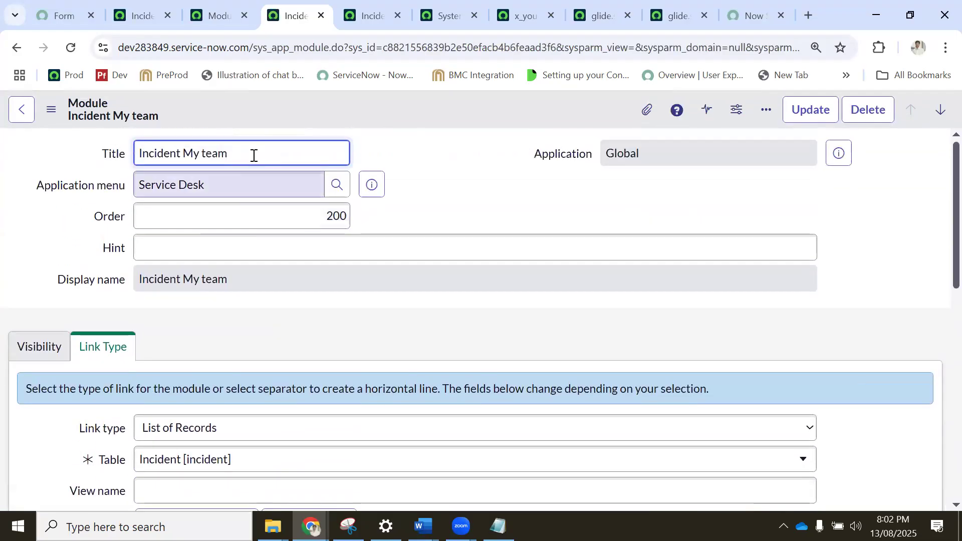
pyautogui.moveTo(254, 155); pyautogui.dragTo(62, 160)
pyautogui.hotkey('ctrl', 'c')
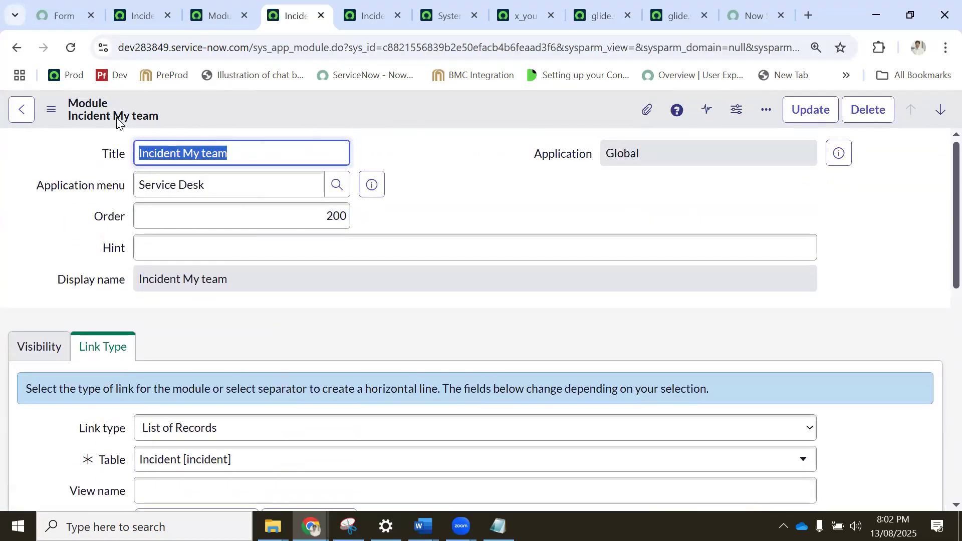
pyautogui.click(140, 16)
pyautogui.click(109, 111)
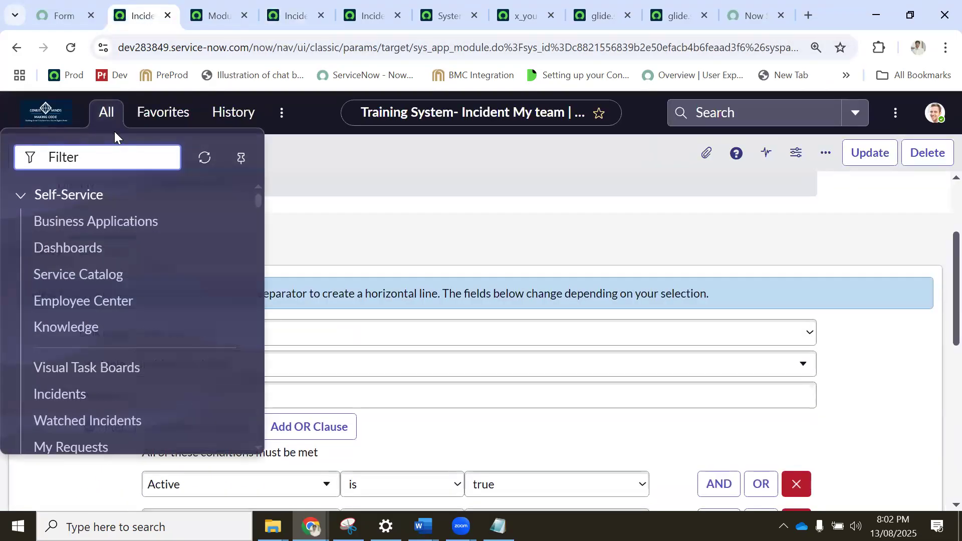
pyautogui.hotkey('ctrl', 'v')
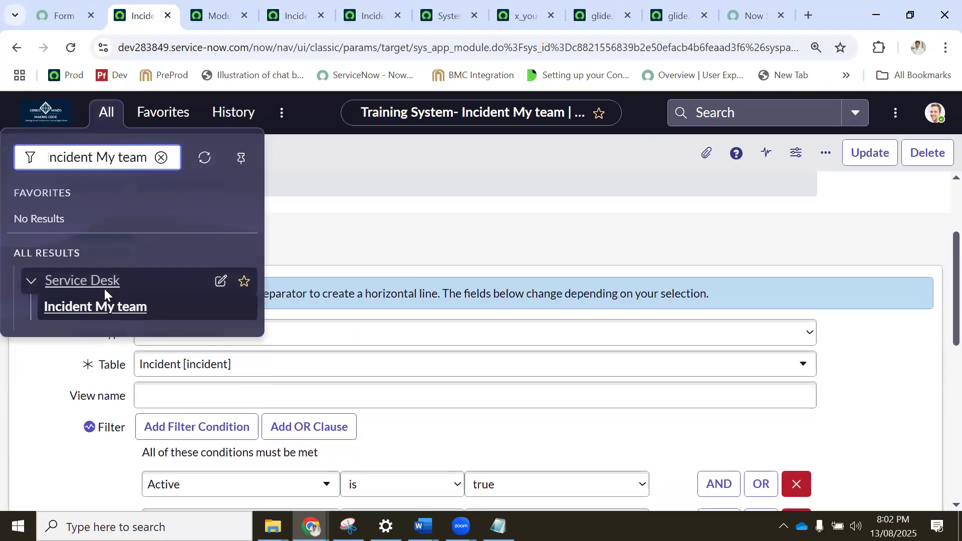
# Open the Incident My team module in a new tab and examine the filter and records of its incident list.
pyautogui.middleClick(106, 304)
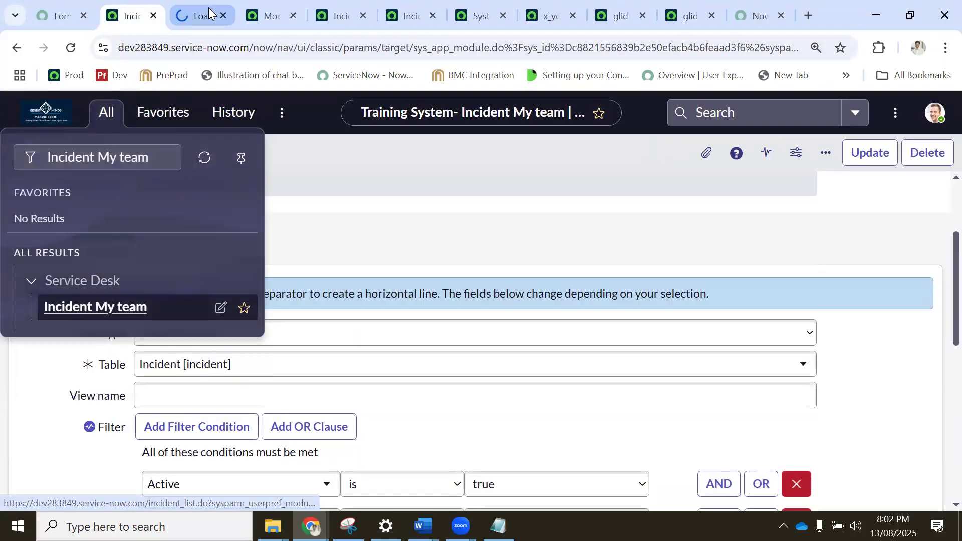
pyautogui.click(209, 14)
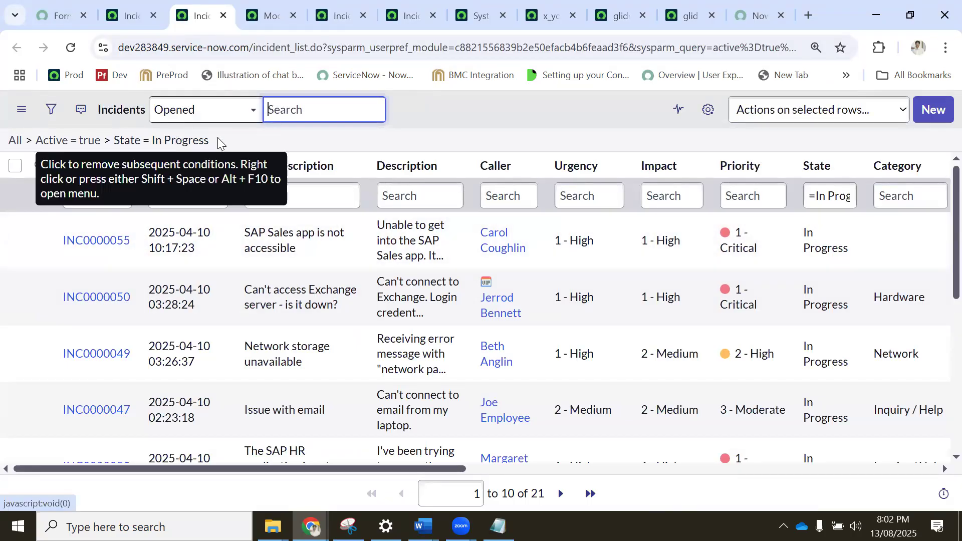
pyautogui.scroll(-6, 639, 287)
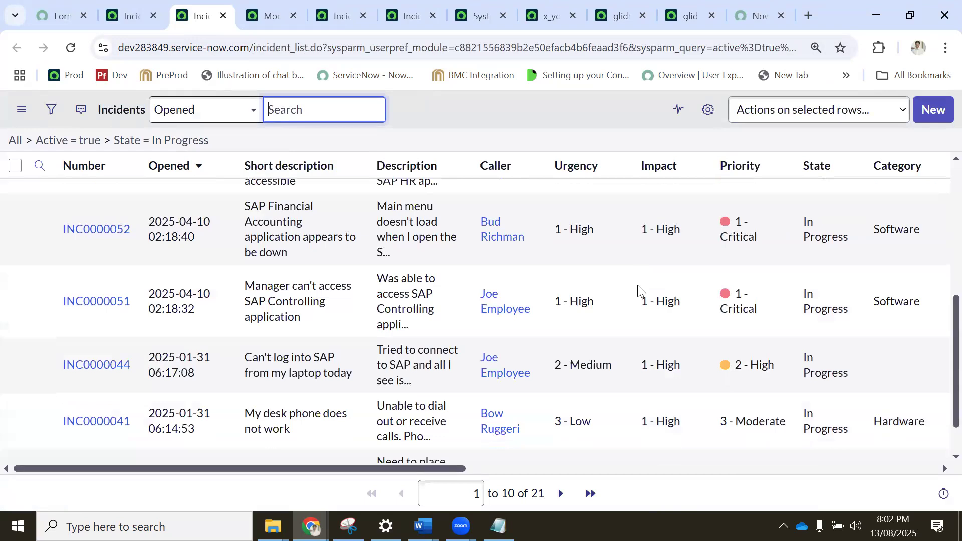
pyautogui.scroll(6, 15, 251)
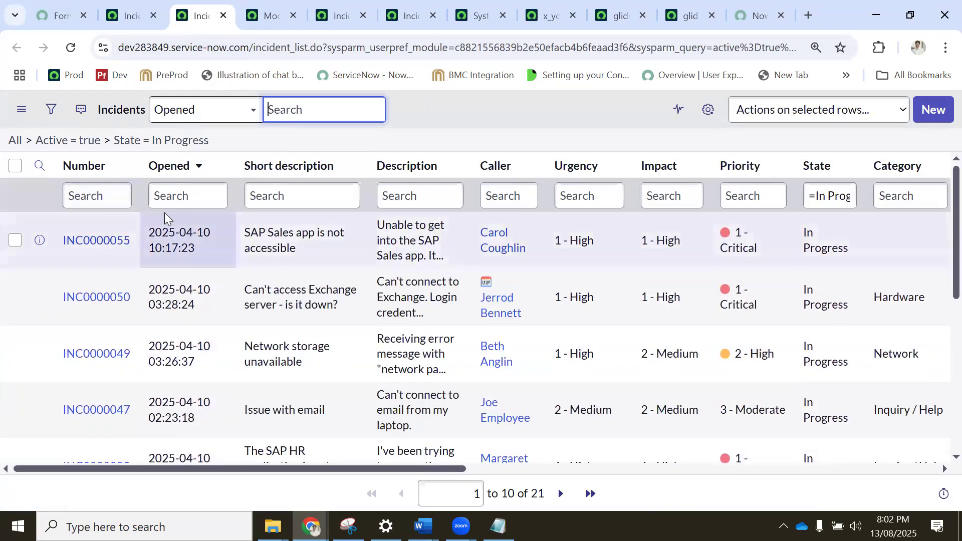
# Return to the Incident My team module record and show its visibility settings.
pyautogui.click(259, 13)
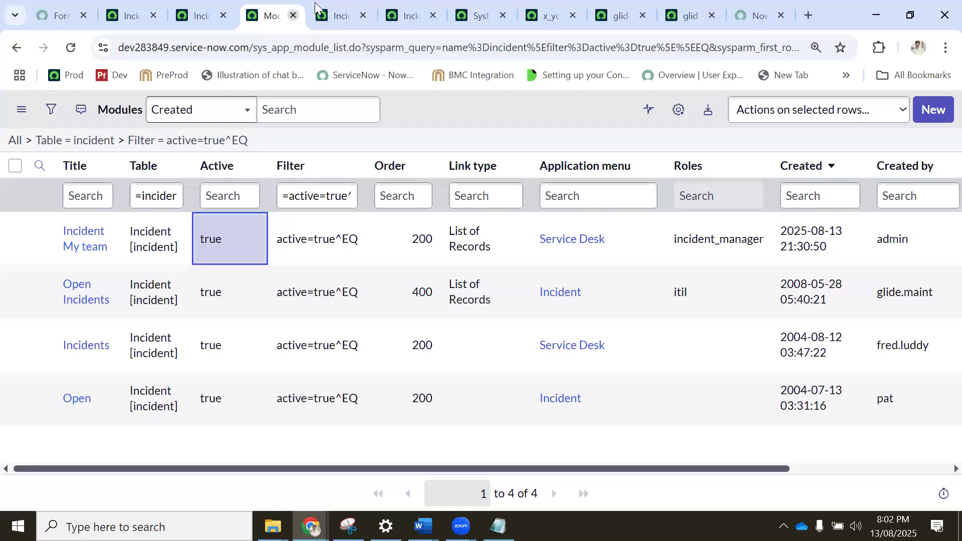
pyautogui.click(336, 15)
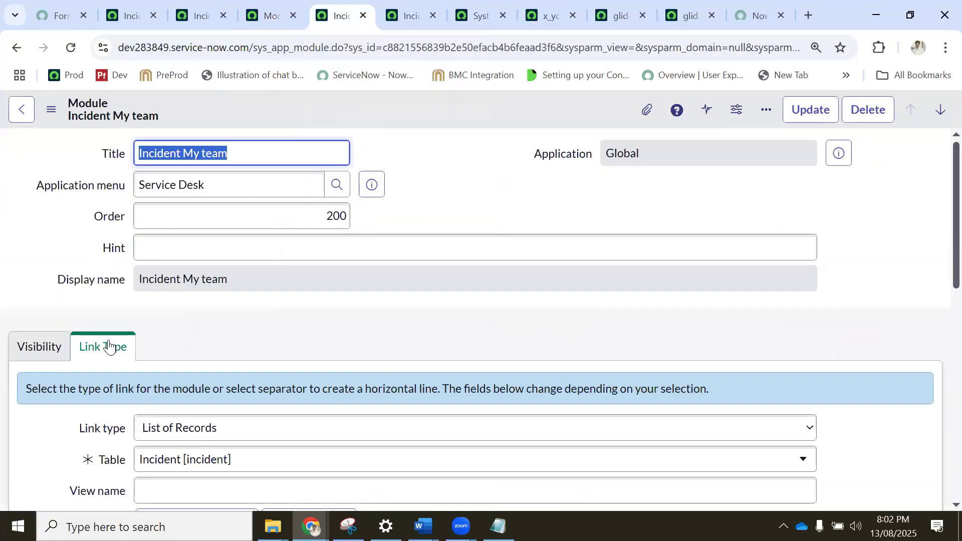
pyautogui.click(52, 349)
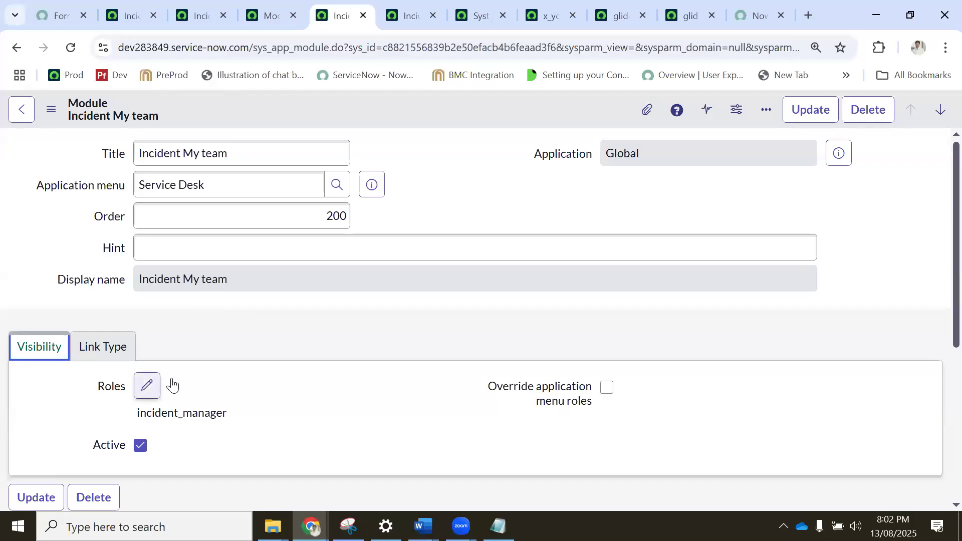
# Examine the Incident My team module's visibility settings, then its link type, table, filter conditions and arguments.
pyautogui.scroll(-1, 184, 378)
pyautogui.scroll(-3, 185, 375)
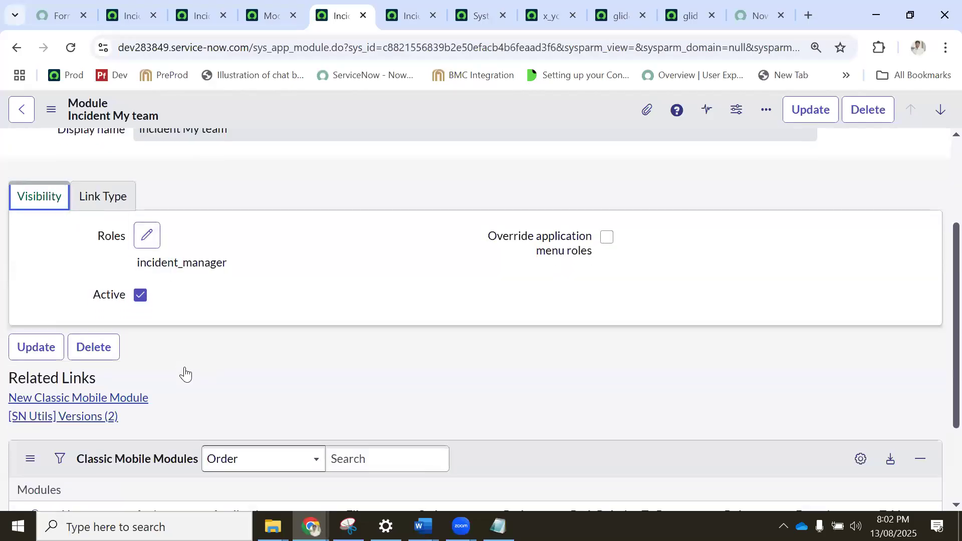
pyautogui.scroll(3, 182, 369)
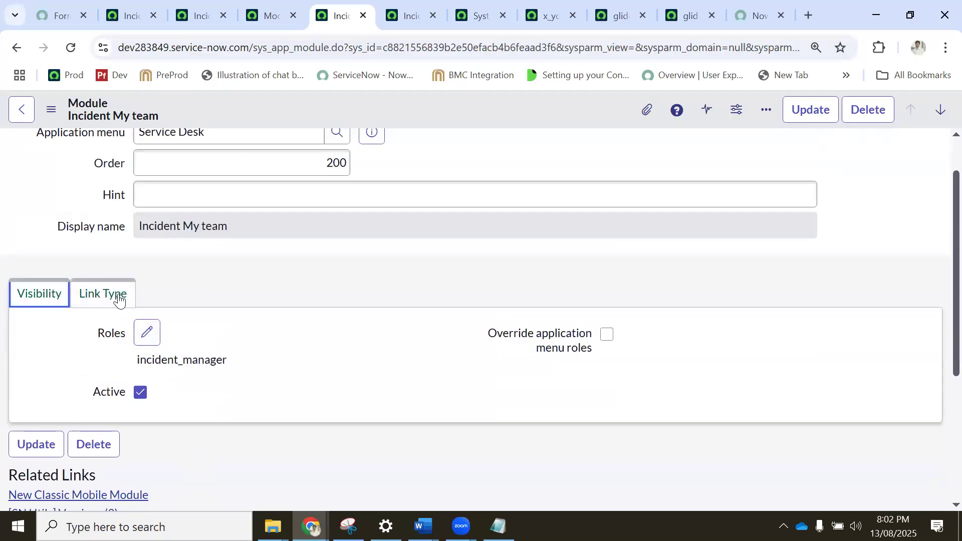
pyautogui.click(99, 303)
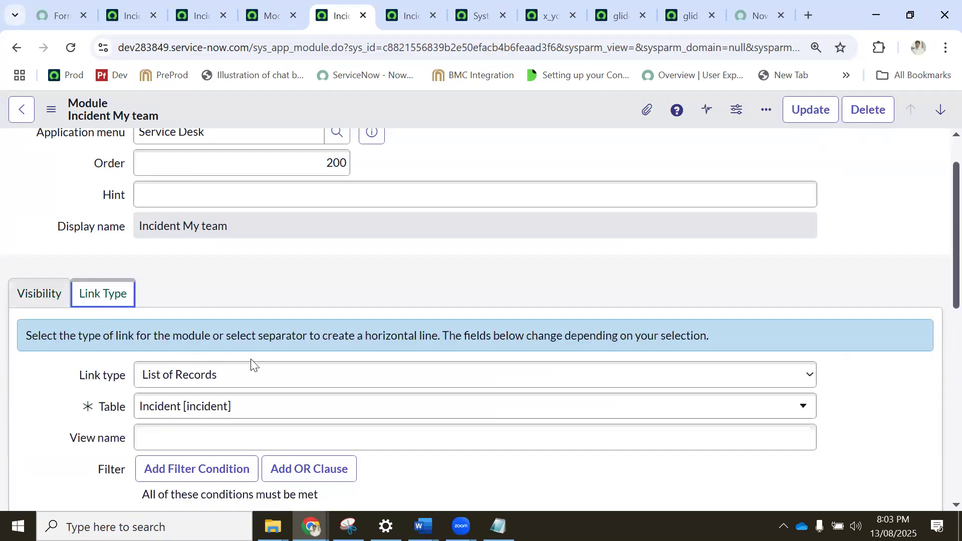
pyautogui.scroll(-1, 251, 365)
pyautogui.scroll(-2, 226, 391)
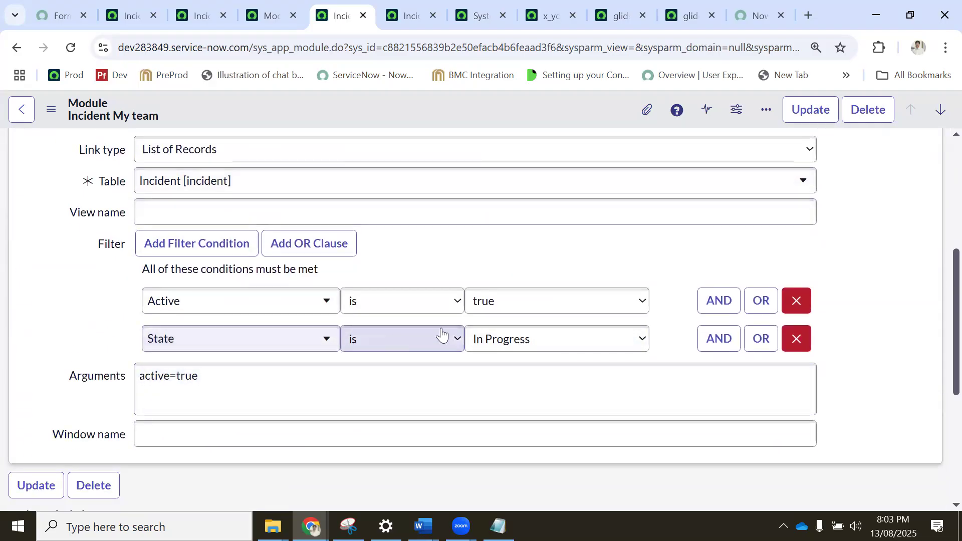
pyautogui.scroll(1, 338, 306)
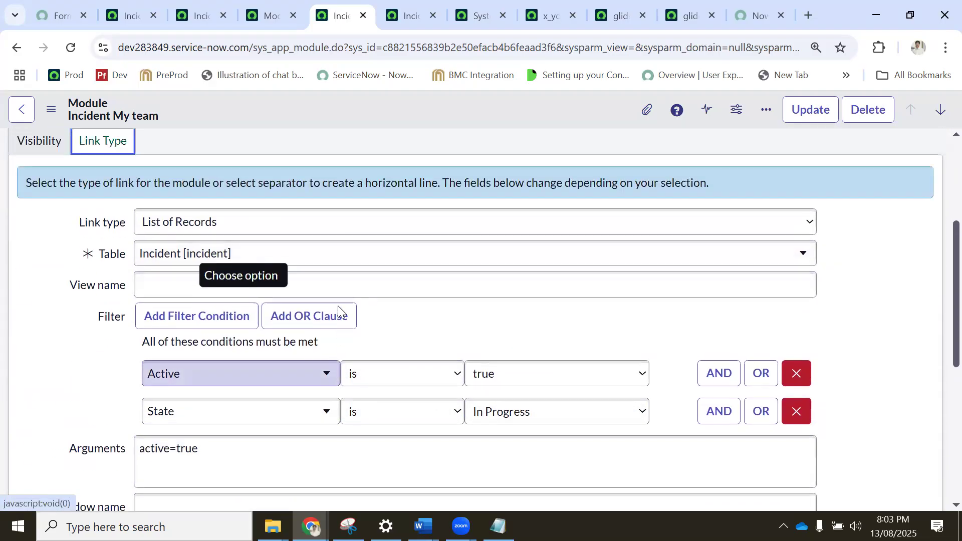
pyautogui.scroll(3, 338, 306)
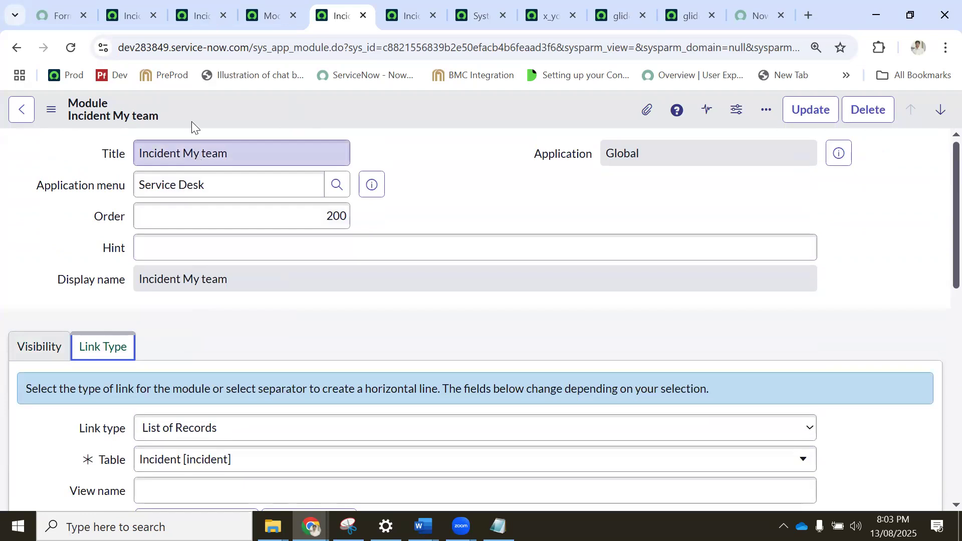
# Clear the application navigator's filter, add Self-Service's My Requests module to the favorites, and show the favorites list.
pyautogui.click(119, 14)
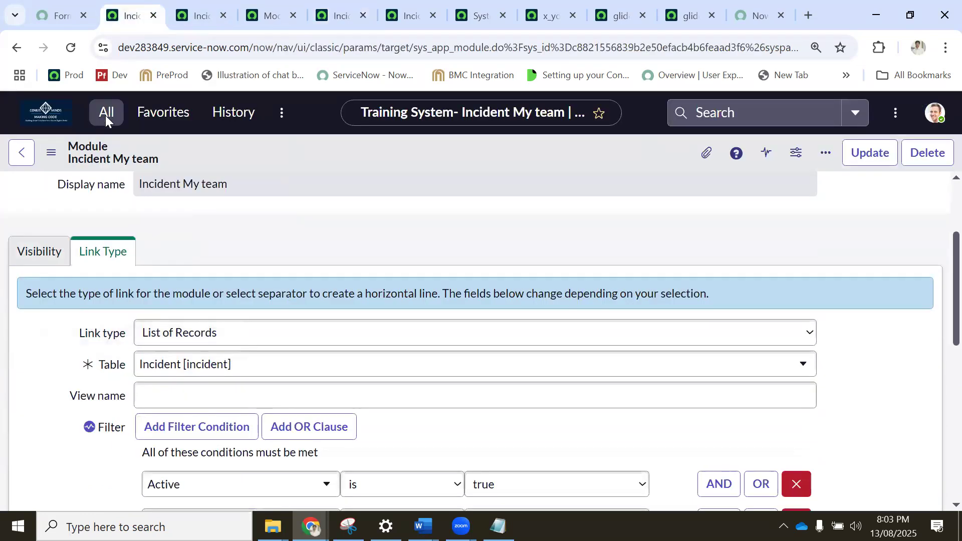
pyautogui.click(105, 115)
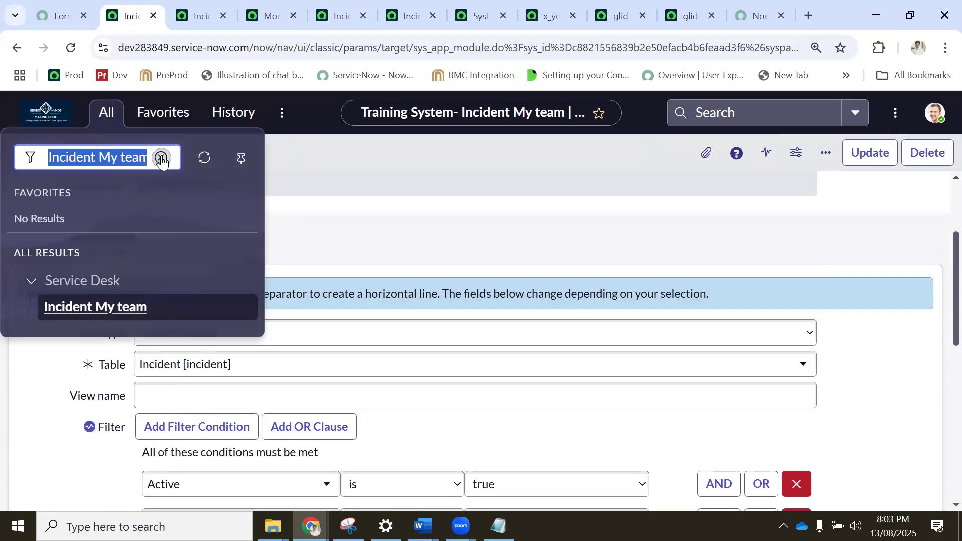
pyautogui.click(162, 158)
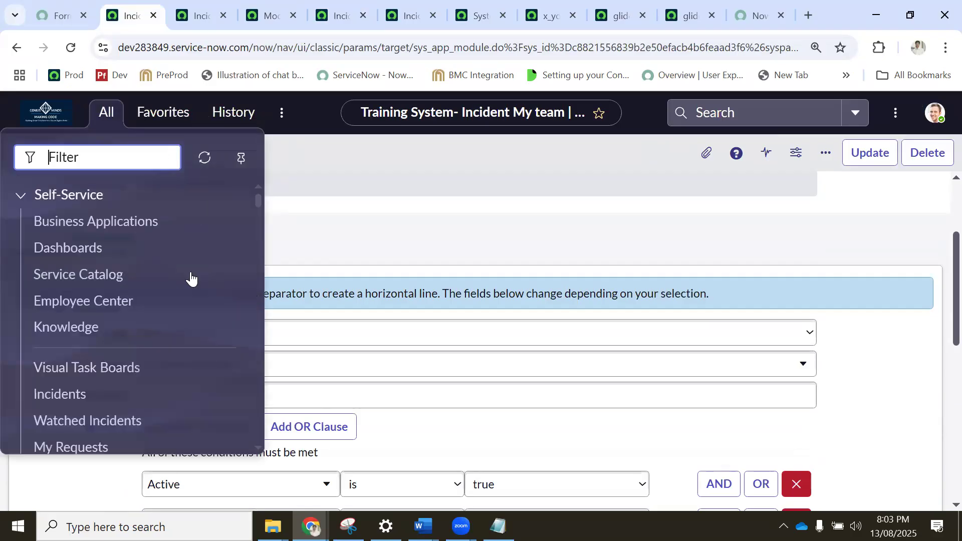
pyautogui.scroll(-3, 118, 283)
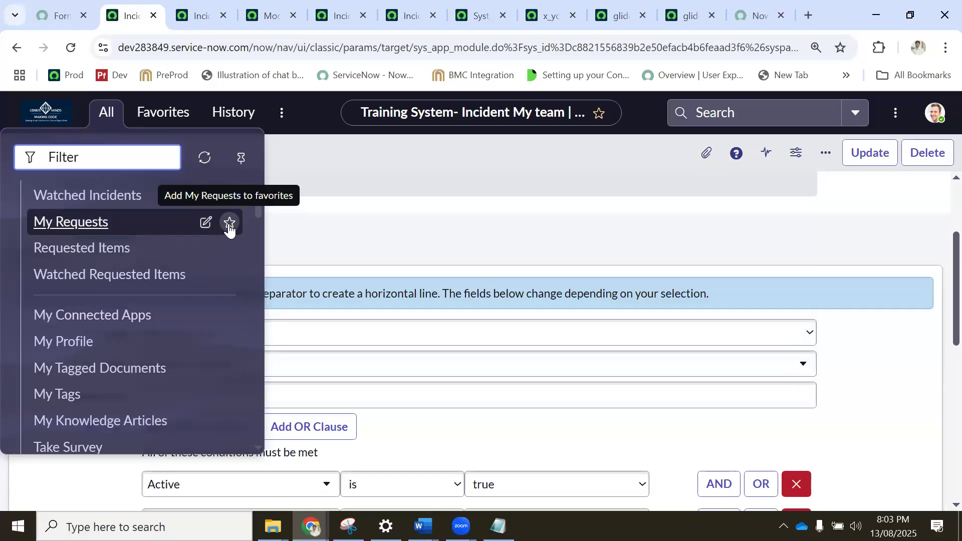
pyautogui.click(229, 223)
pyautogui.click(471, 296)
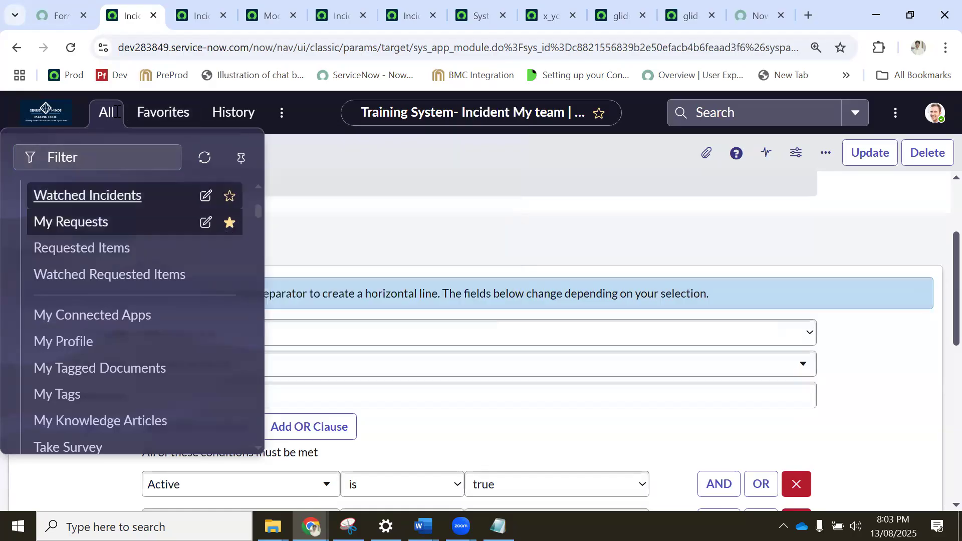
pyautogui.click(163, 111)
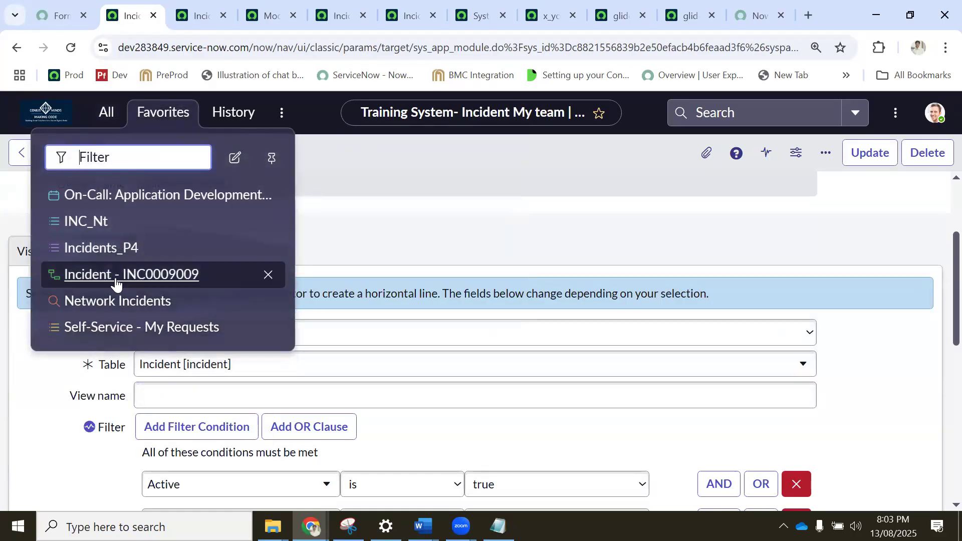
# Browse all applications in the navigator, then filter them by "servicedesk" and review the Service Desk modules.
pyautogui.click(104, 111)
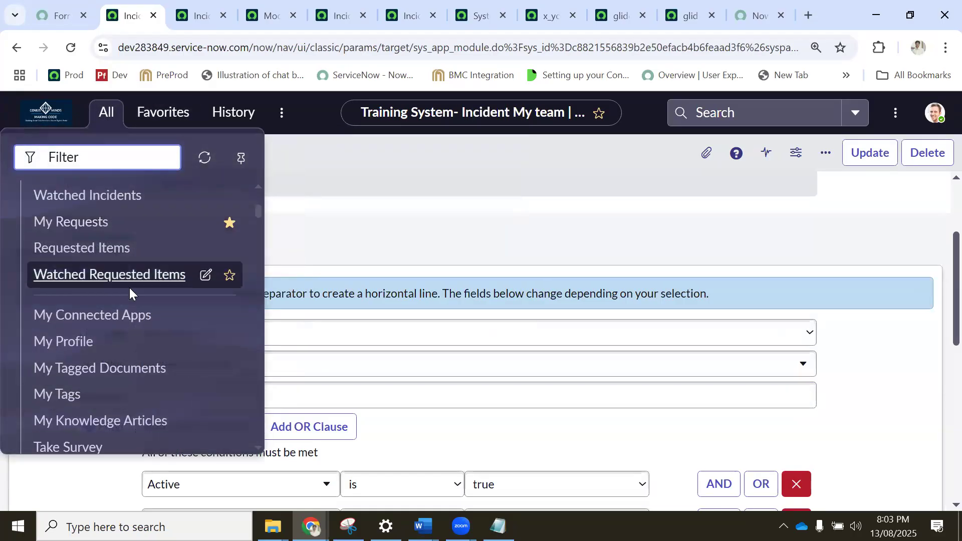
pyautogui.scroll(-20, 130, 288)
pyautogui.scroll(-5, 128, 290)
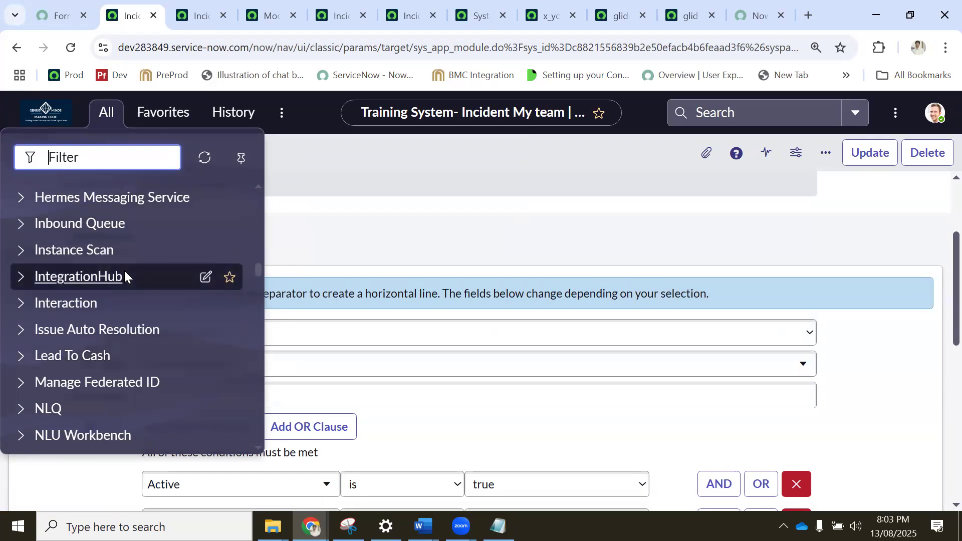
pyautogui.scroll(3, 124, 272)
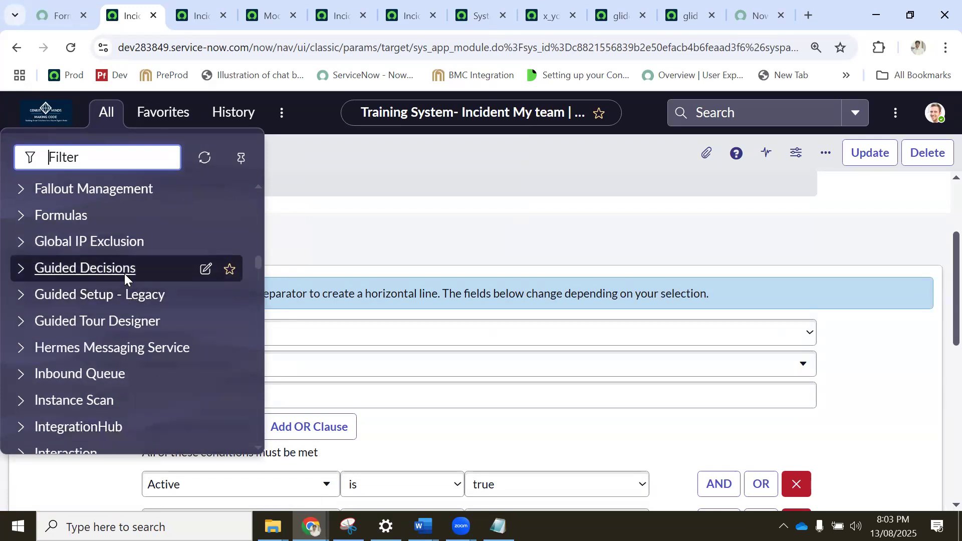
pyautogui.scroll(20, 124, 274)
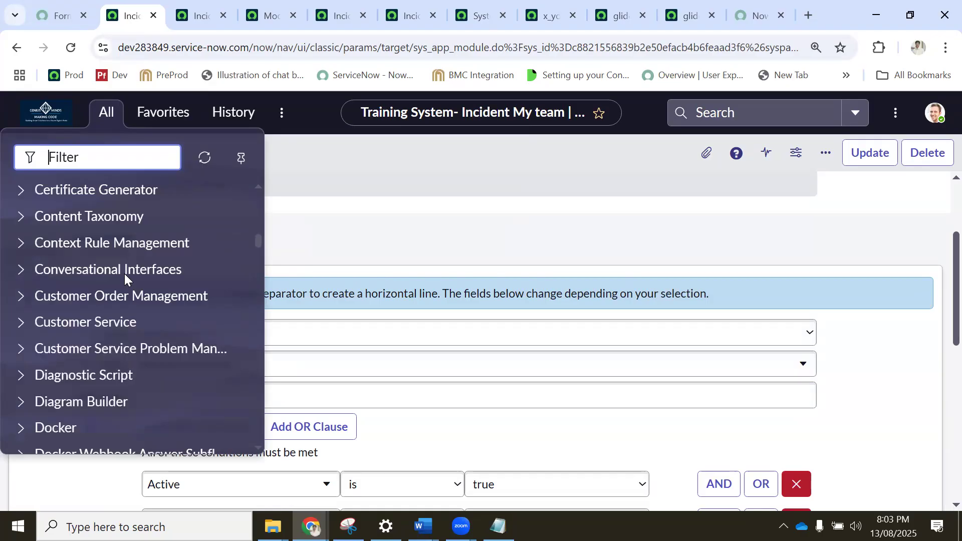
pyautogui.scroll(-2, 125, 275)
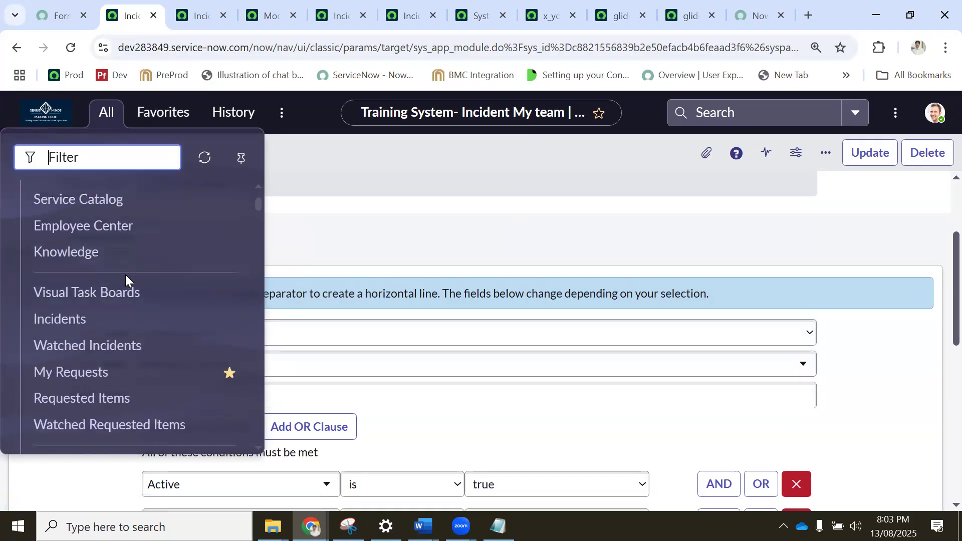
pyautogui.click(106, 167)
pyautogui.write('service')
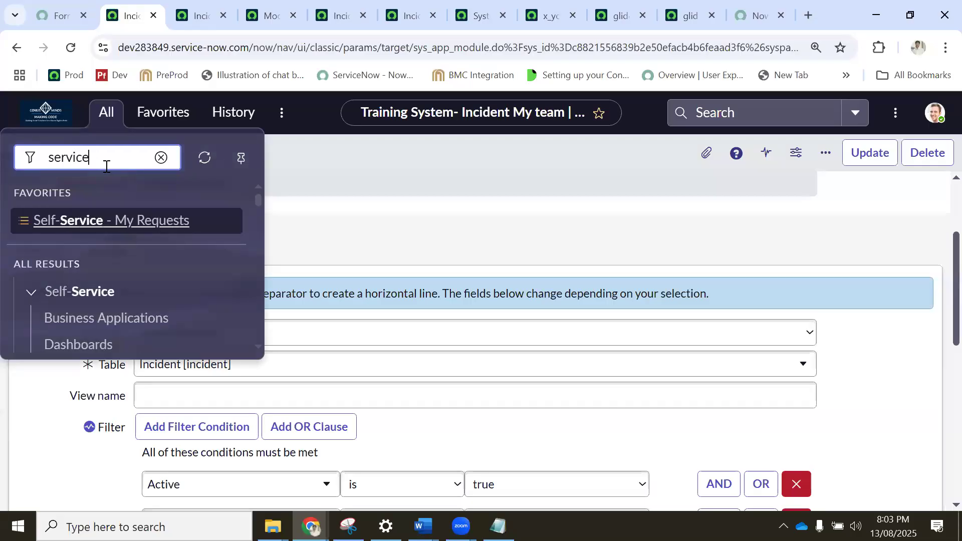
pyautogui.write('sdesk')
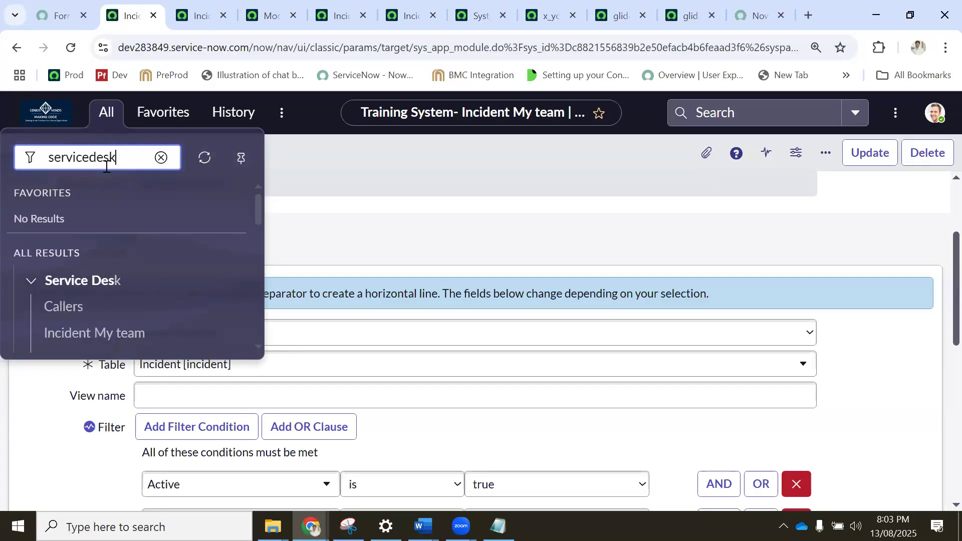
pyautogui.scroll(-3, 125, 258)
pyautogui.scroll(2, 98, 230)
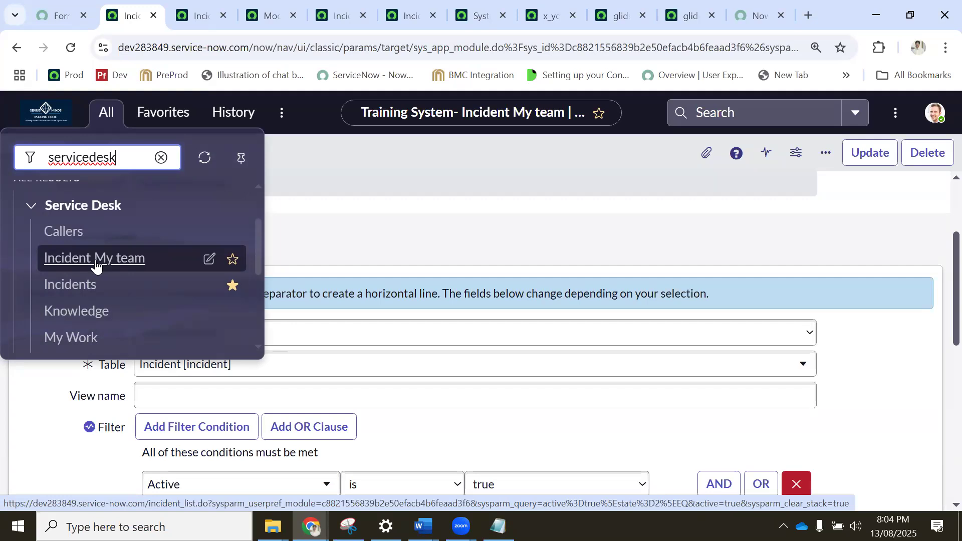
# Open the Incidents module of the Service Desk application from the navigator.
pyautogui.click(200, 15)
pyautogui.click(129, 25)
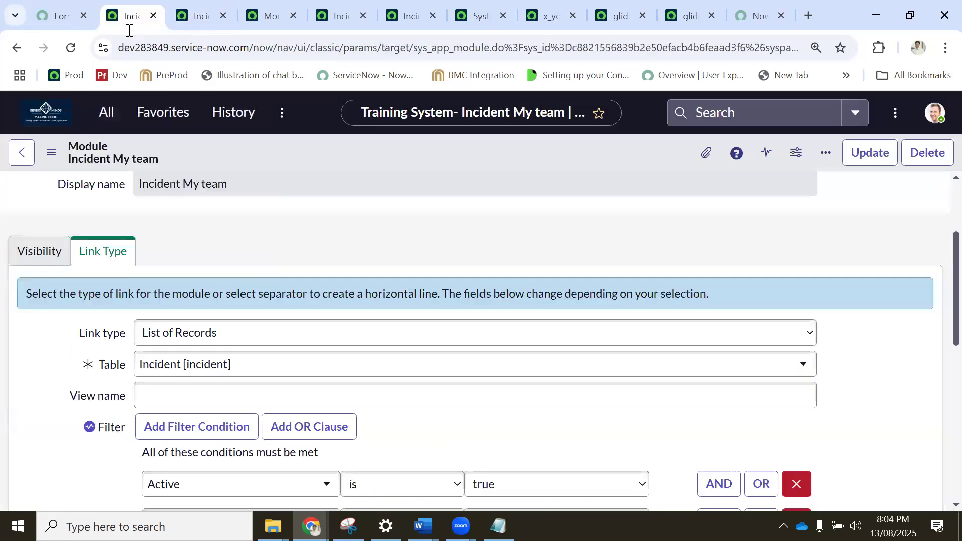
pyautogui.click(105, 125)
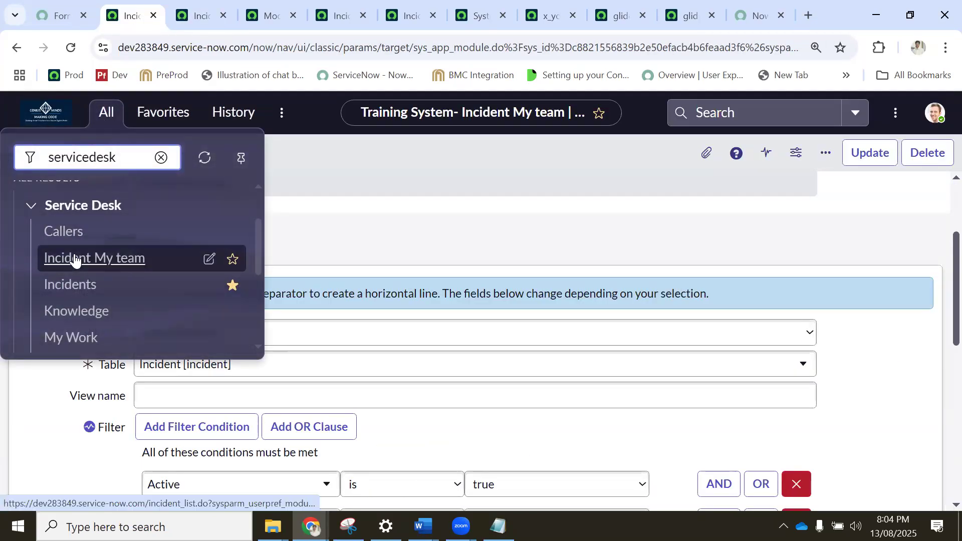
pyautogui.click(56, 284)
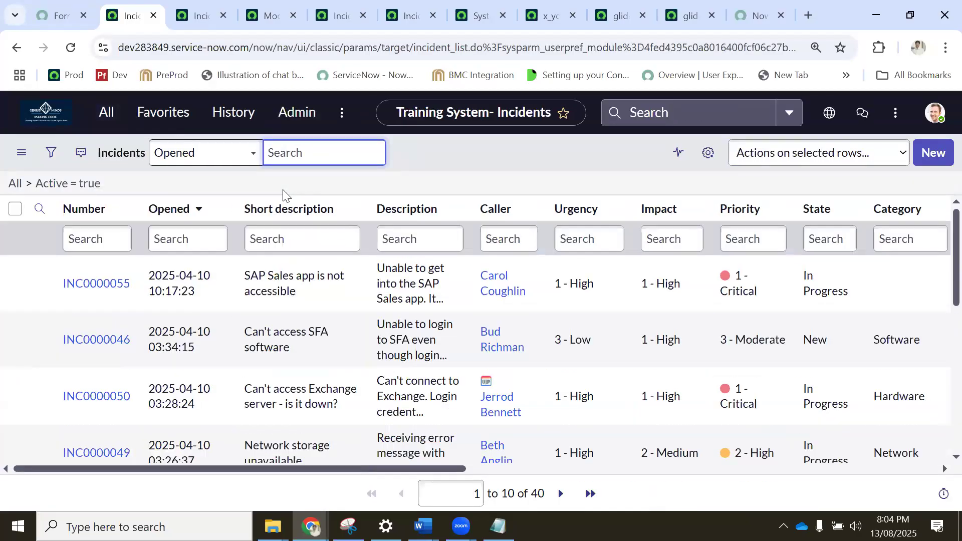
# Open the unfiltered incident table list in a new tab by entering incident.LIST in the application navigator.
pyautogui.click(107, 115)
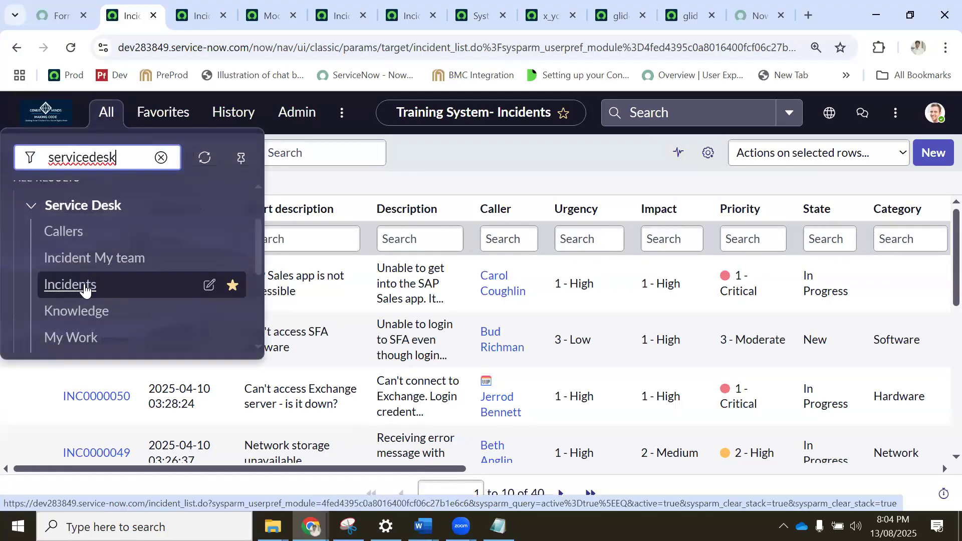
pyautogui.doubleClick(119, 159)
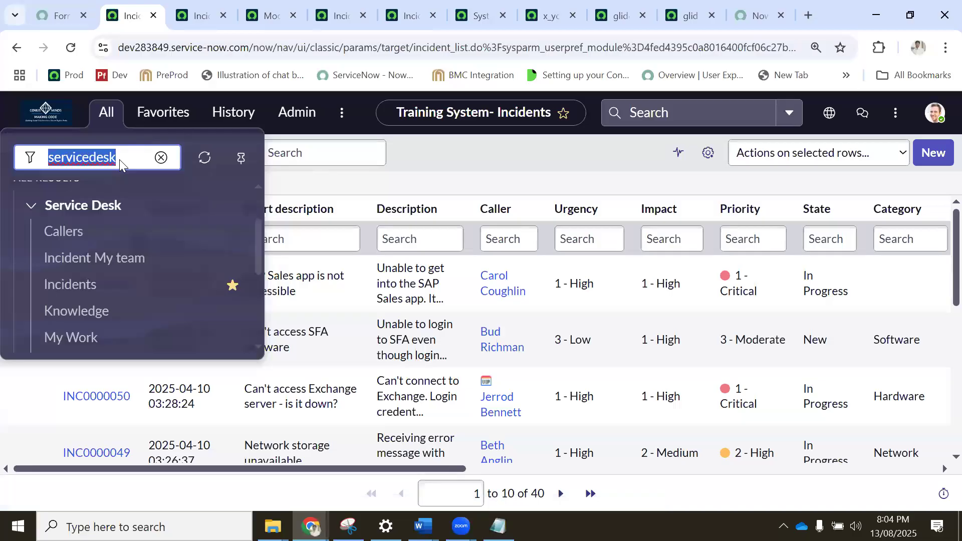
pyautogui.write('incident')
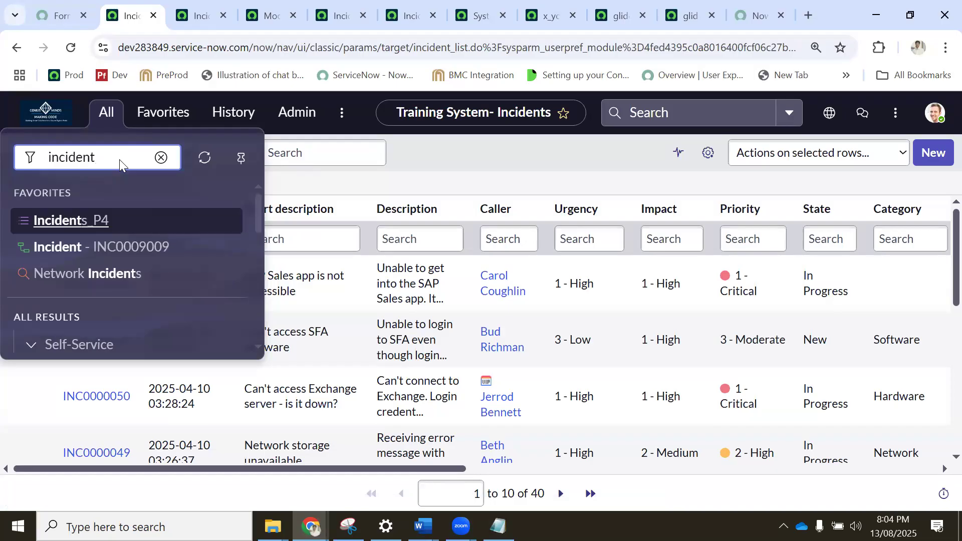
pyautogui.write('.lIS')
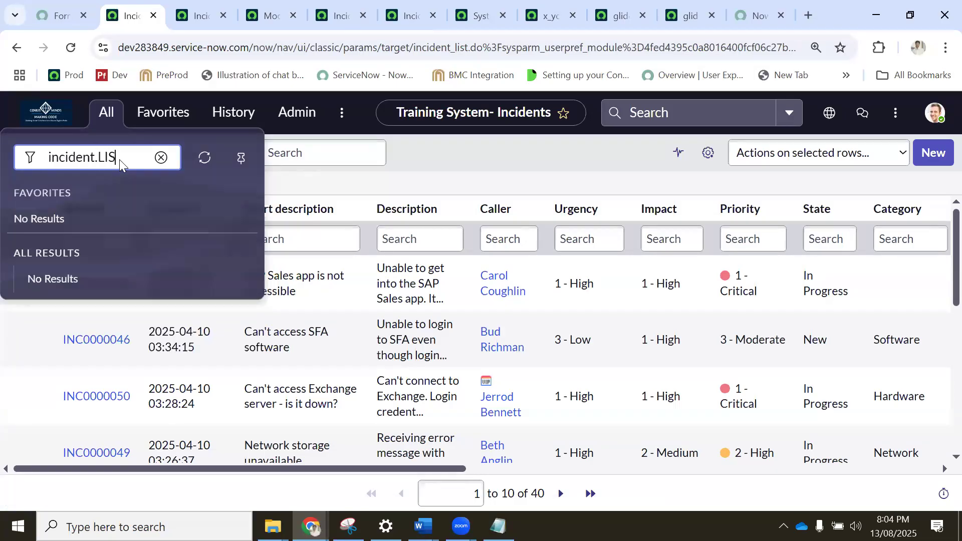
pyautogui.write('T')
pyautogui.press('Return')
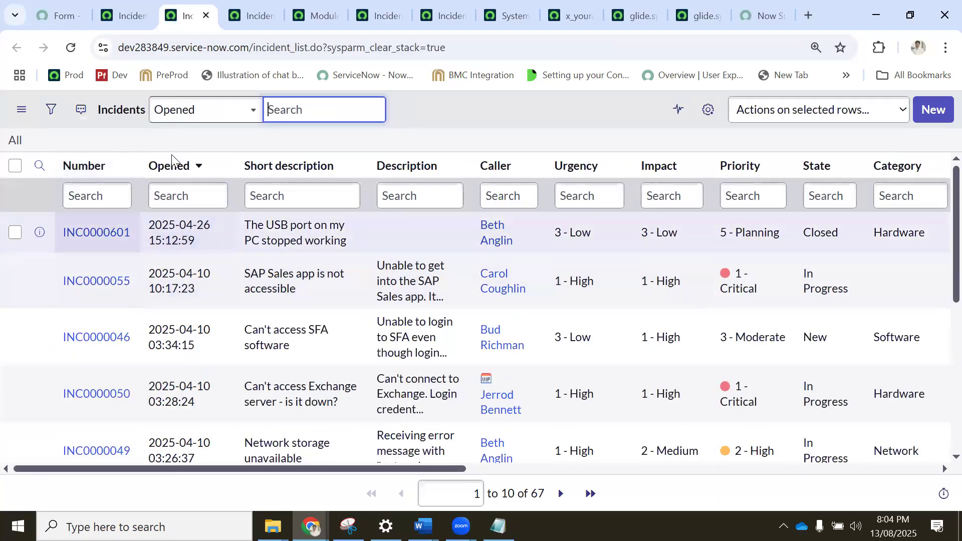
# Return to the navigator tab, filter all applications by "incidents", and locate the Incidents module under Service Desk.
pyautogui.click(123, 15)
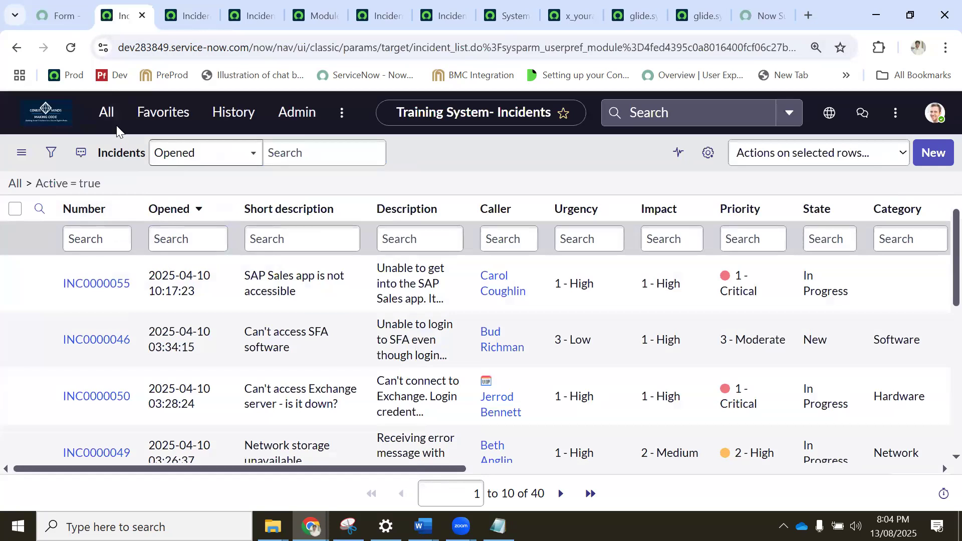
pyautogui.click(106, 112)
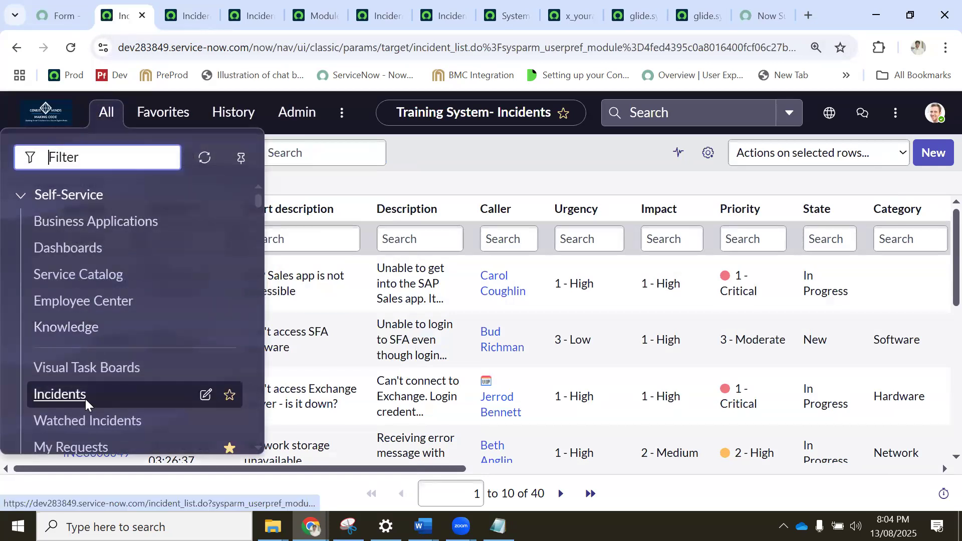
pyautogui.scroll(-1, 85, 399)
pyautogui.scroll(1, 86, 281)
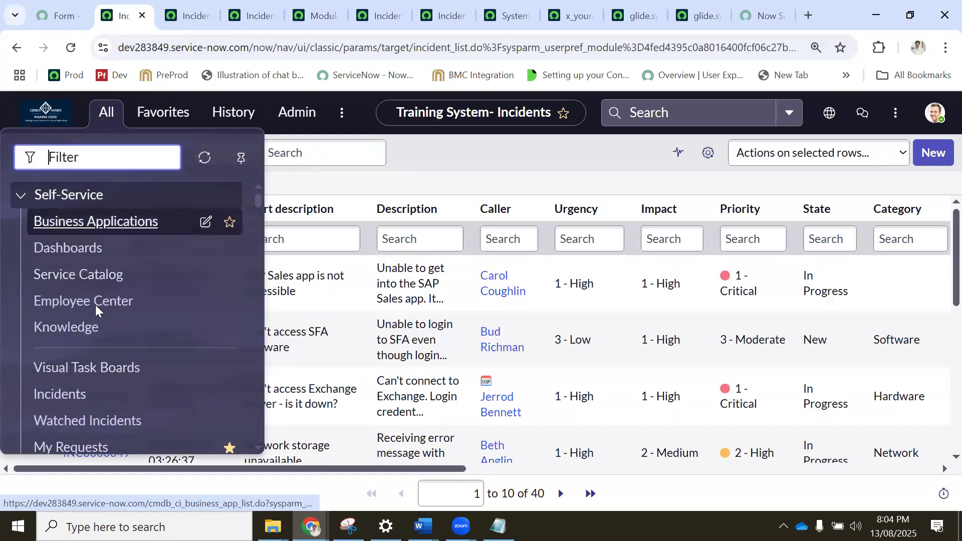
pyautogui.scroll(-5, 95, 316)
pyautogui.write('incident')
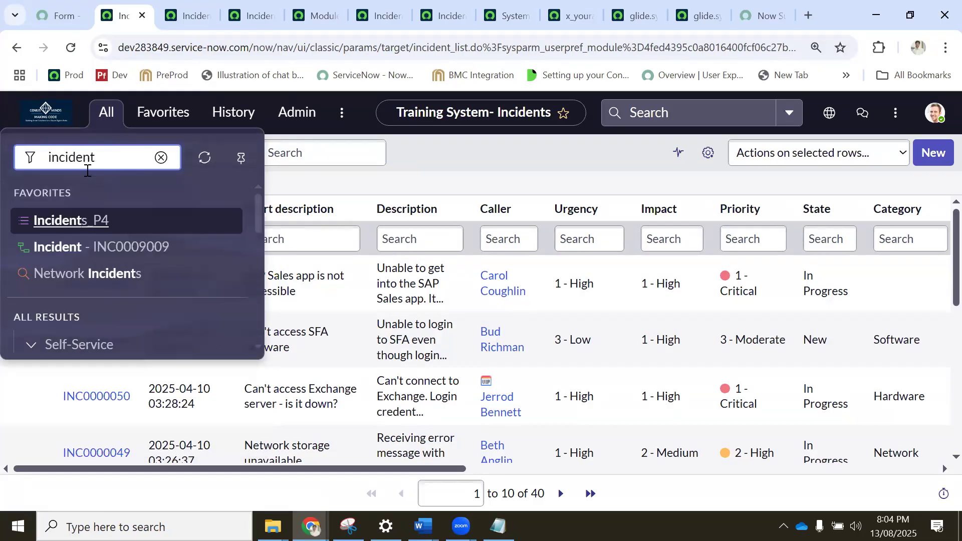
pyautogui.write('s')
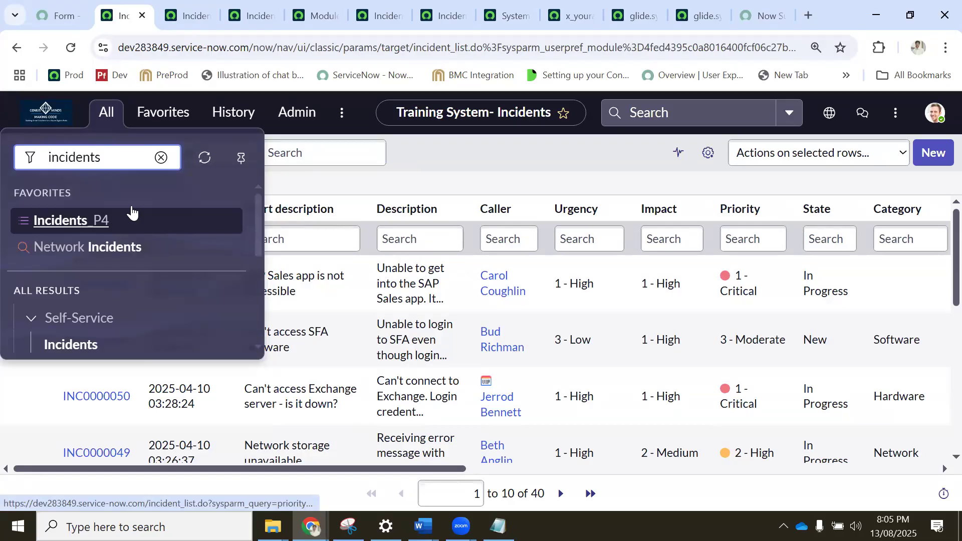
pyautogui.scroll(-1, 132, 252)
pyautogui.scroll(-1, 127, 279)
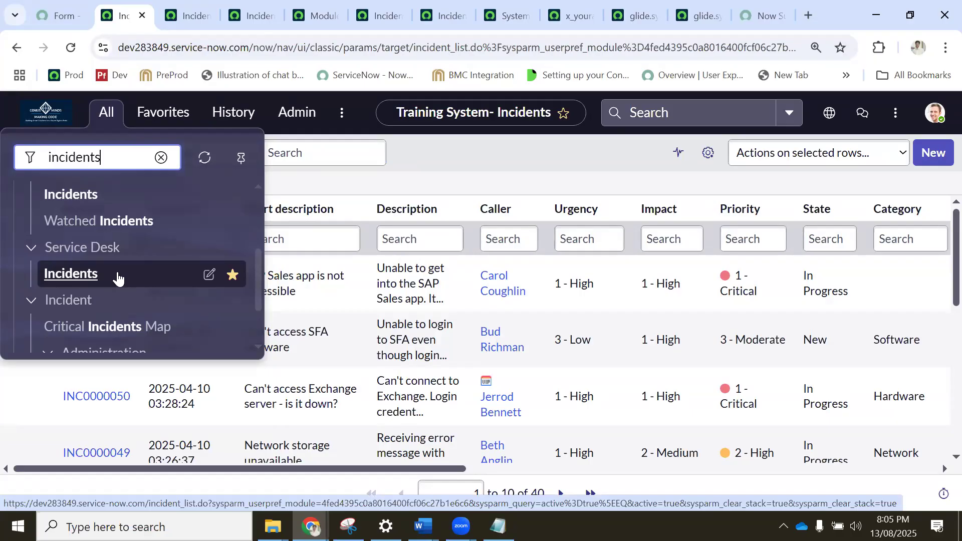
pyautogui.click(118, 279)
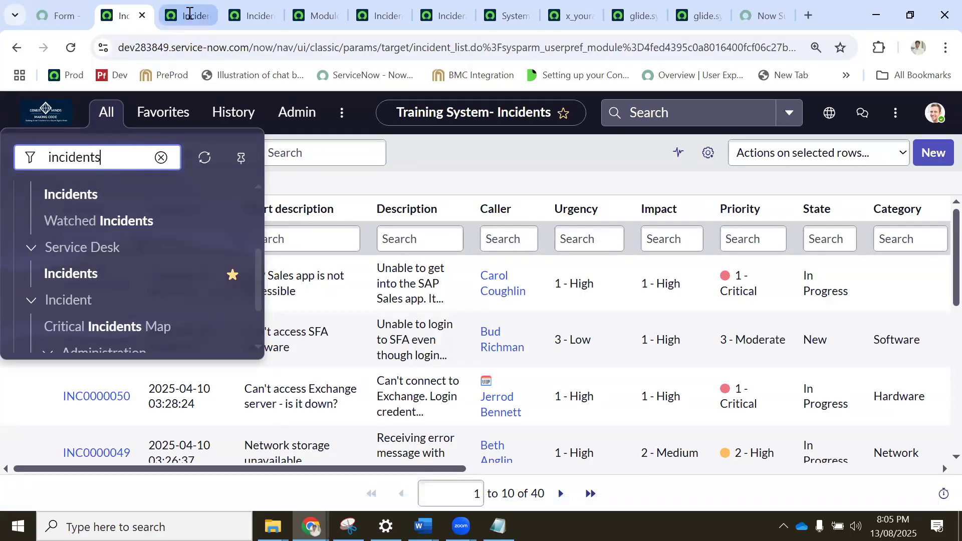
# Revisit the filtered sys_app_module list and bring up the Incident My team module record.
pyautogui.click(245, 17)
pyautogui.click(304, 14)
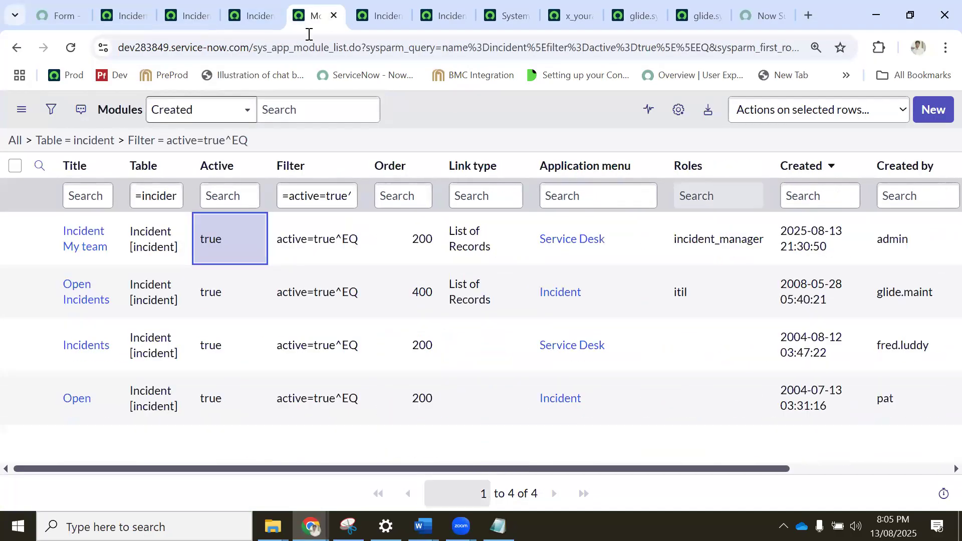
pyautogui.click(375, 11)
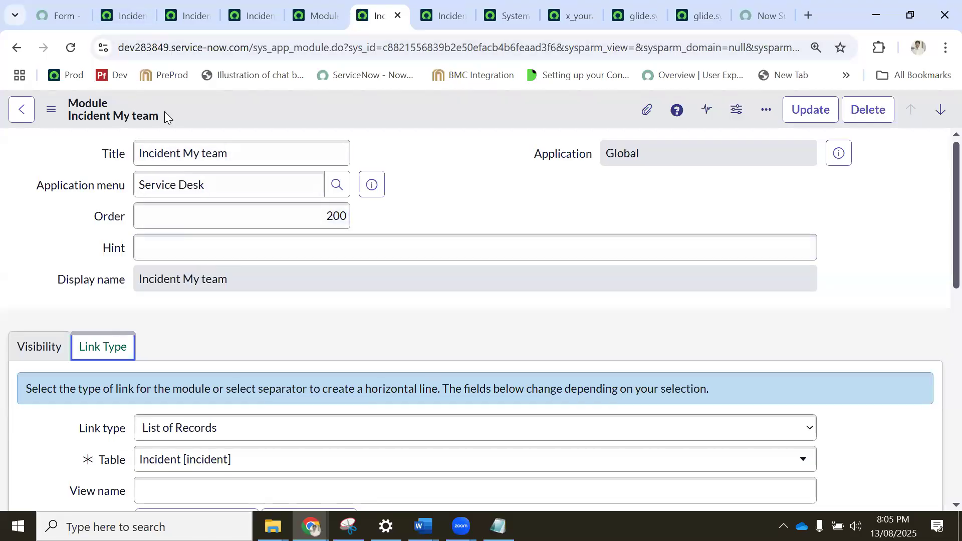
# Return to the application navigator, filter all applications by "incident", and open Service Desk's Incidents module in a new tab.
pyautogui.click(128, 15)
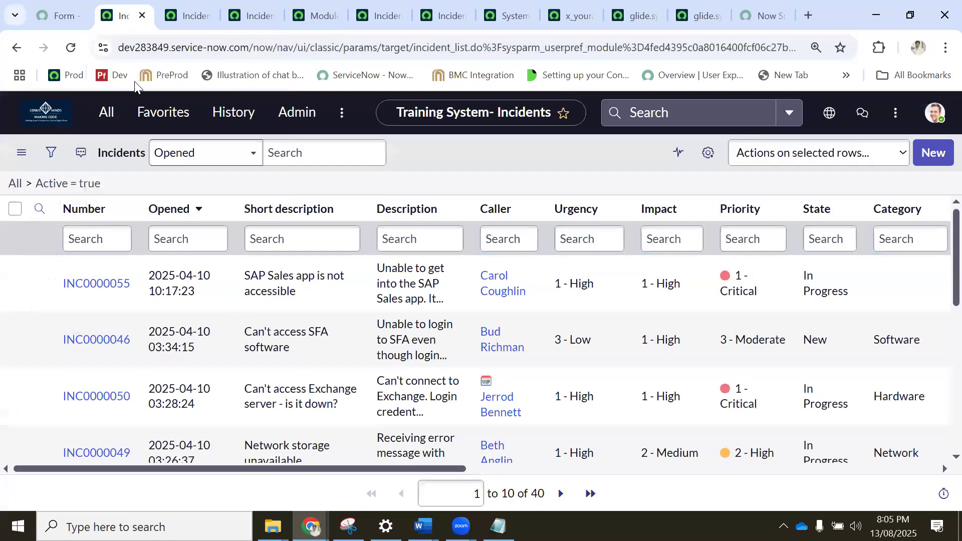
pyautogui.click(111, 109)
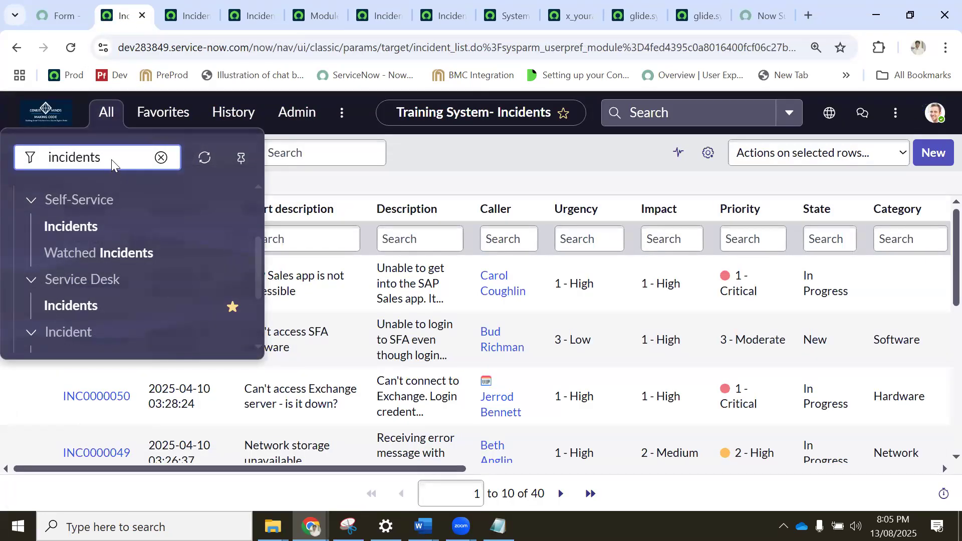
pyautogui.press('BackSpace')
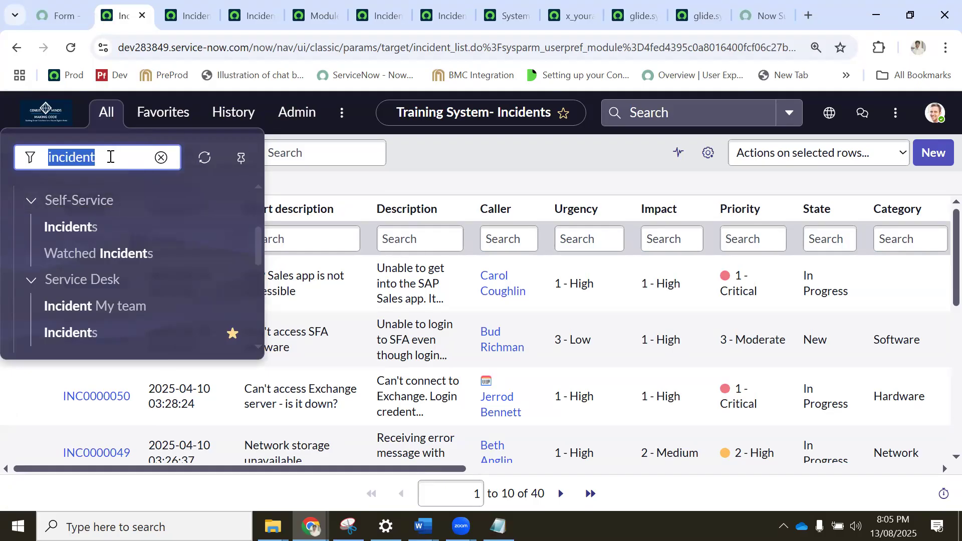
pyautogui.click(90, 334)
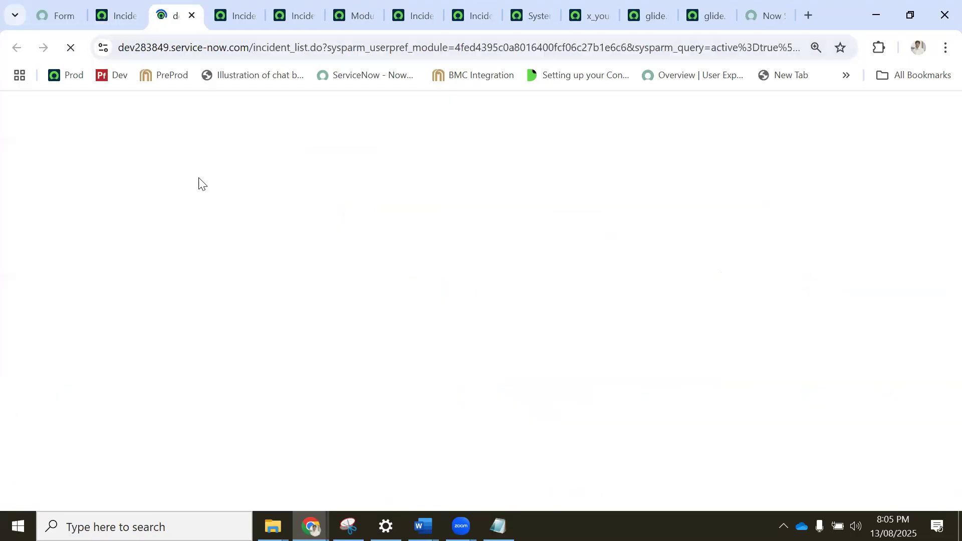
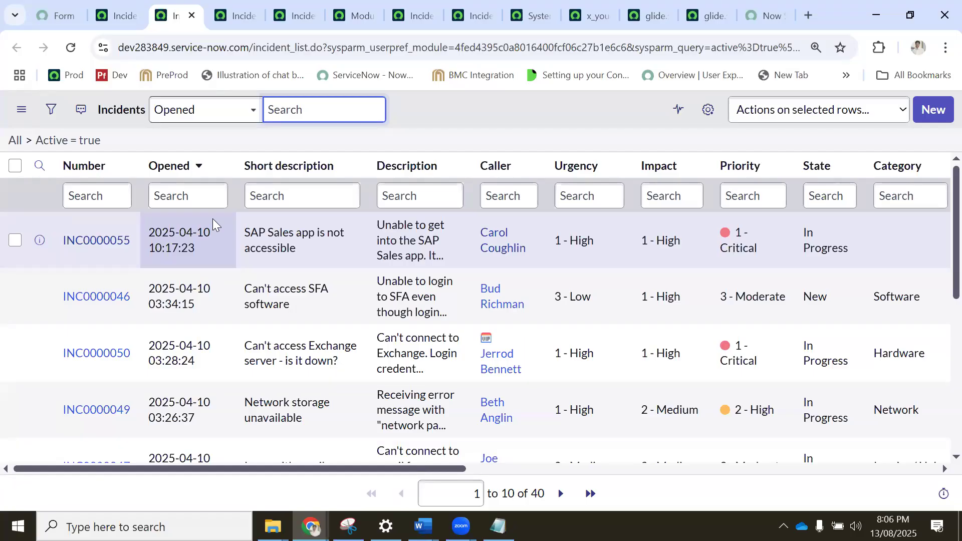
# Check the incident list's column settings, compare the open incident lists, and go to the Incident My team module record.
pyautogui.click(708, 109)
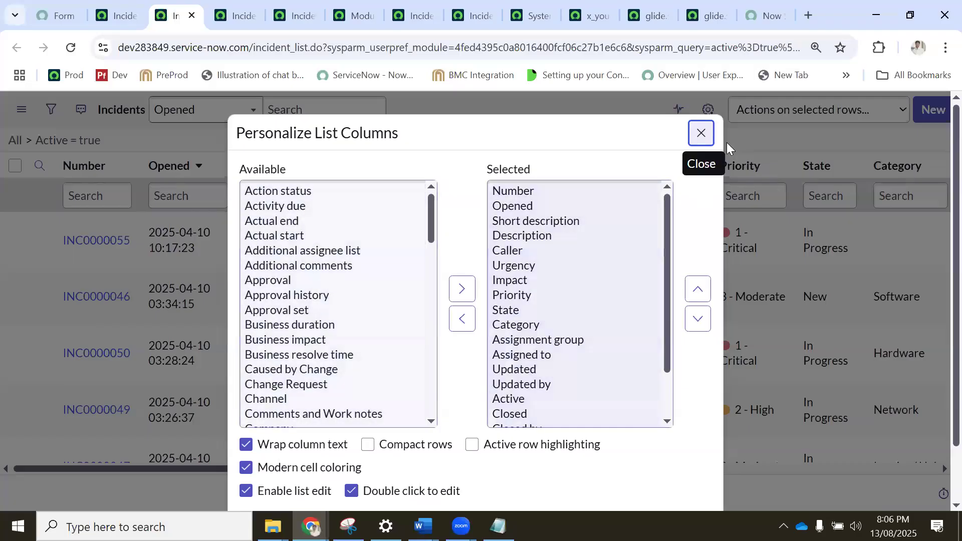
pyautogui.click(701, 133)
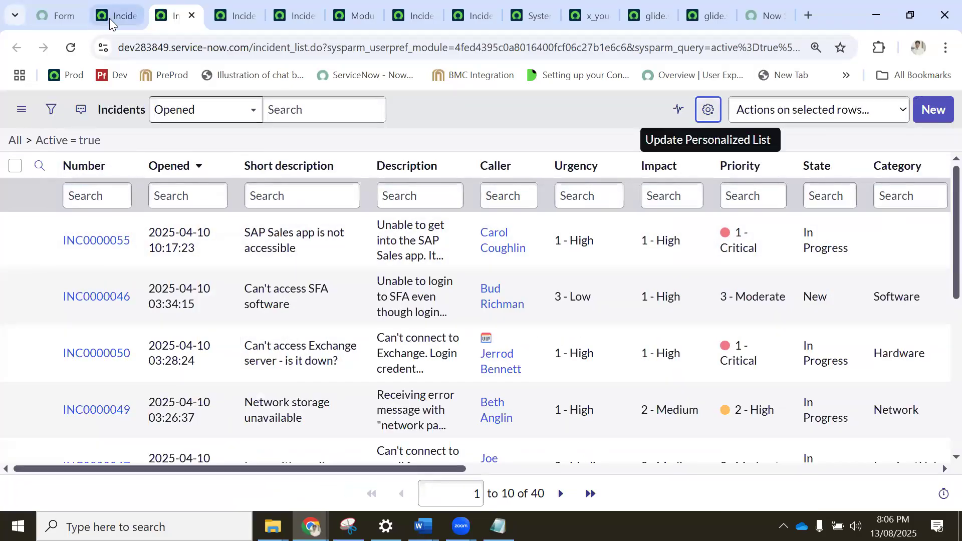
pyautogui.click(113, 12)
pyautogui.click(160, 13)
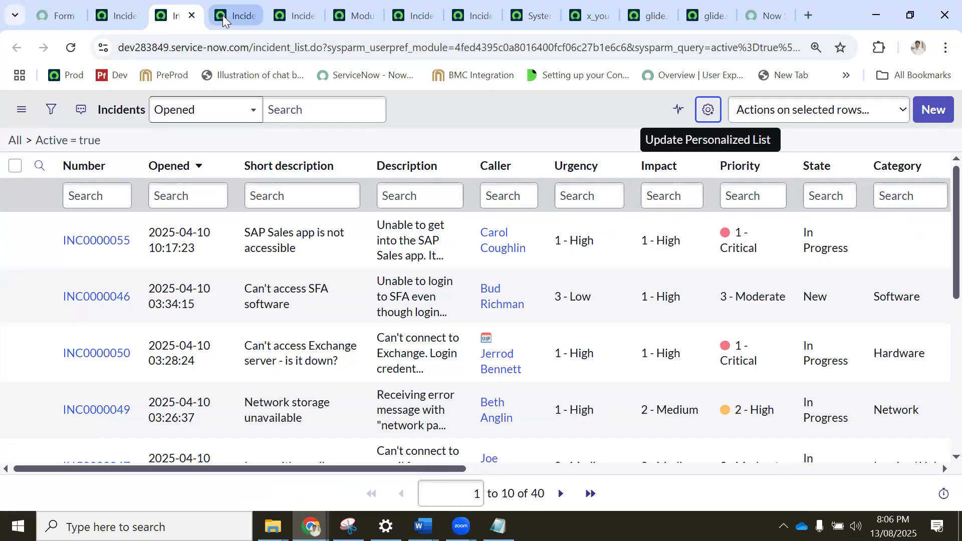
pyautogui.click(234, 15)
pyautogui.click(286, 13)
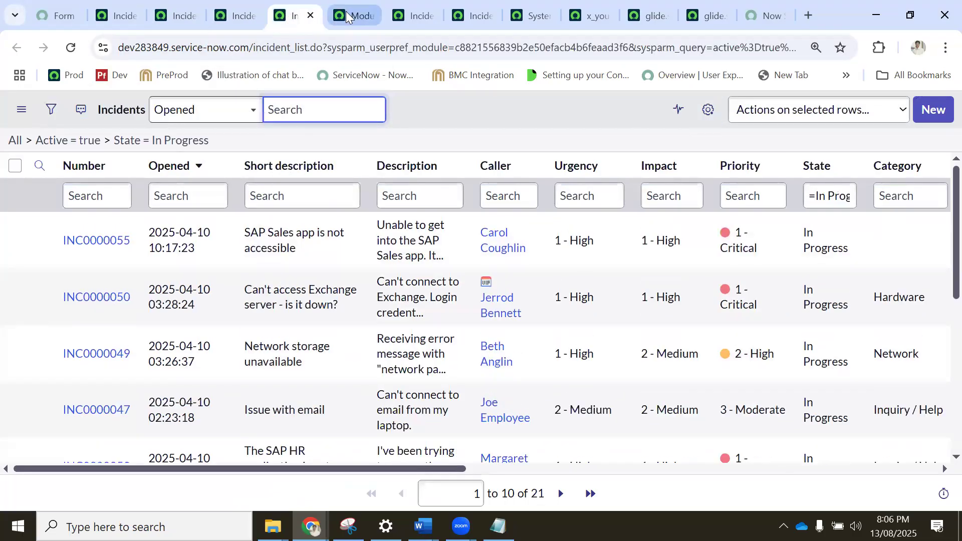
pyautogui.click(346, 11)
pyautogui.click(411, 16)
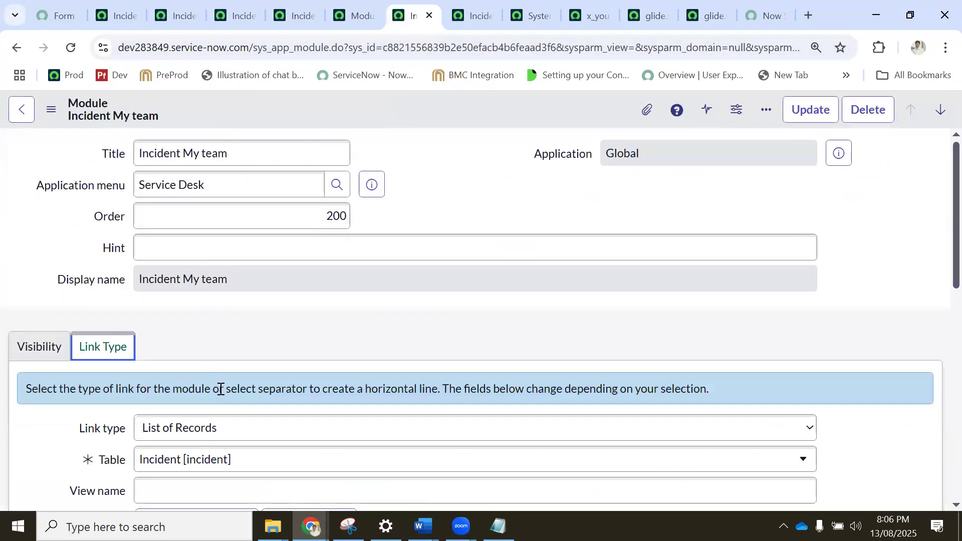
# Examine the available Link type choices of the Incident My team module.
pyautogui.scroll(-1, 183, 426)
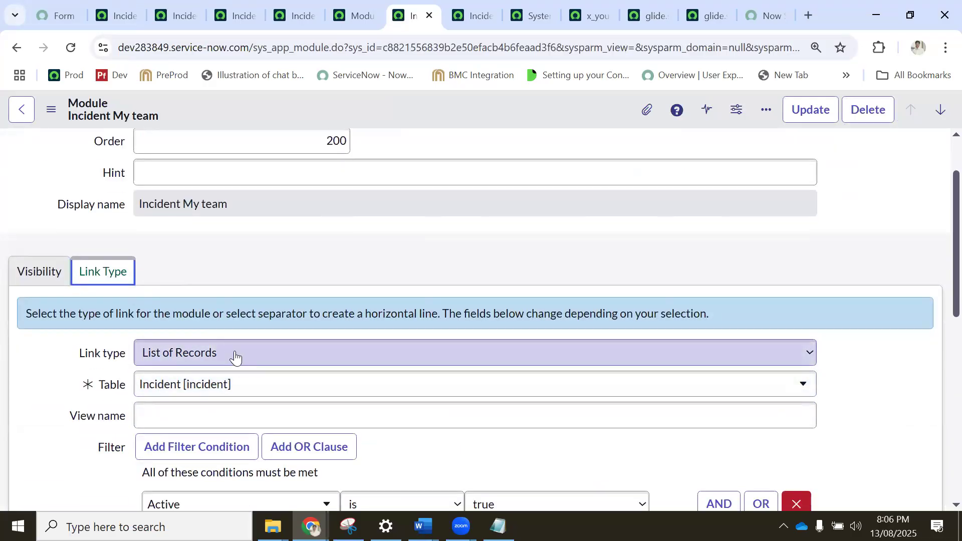
pyautogui.click(213, 354)
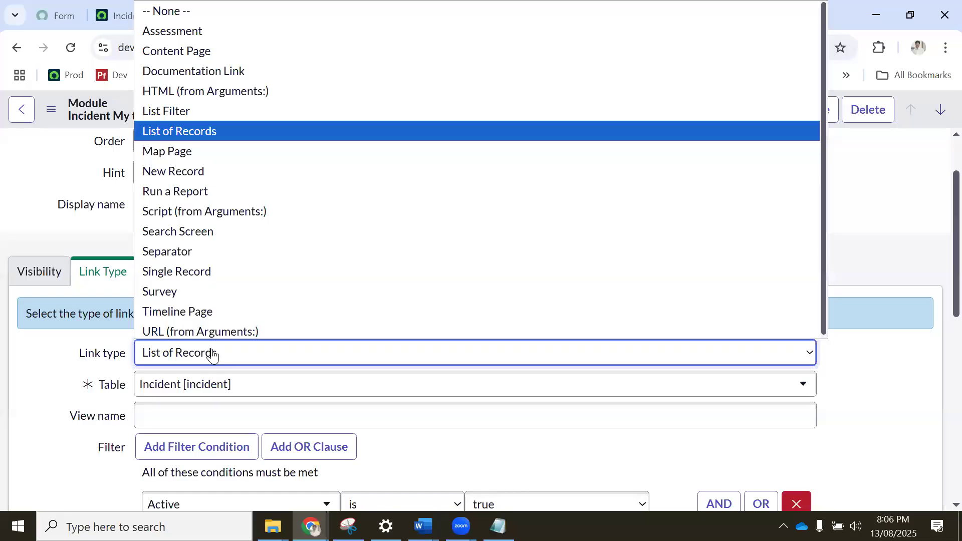
pyautogui.click(213, 354)
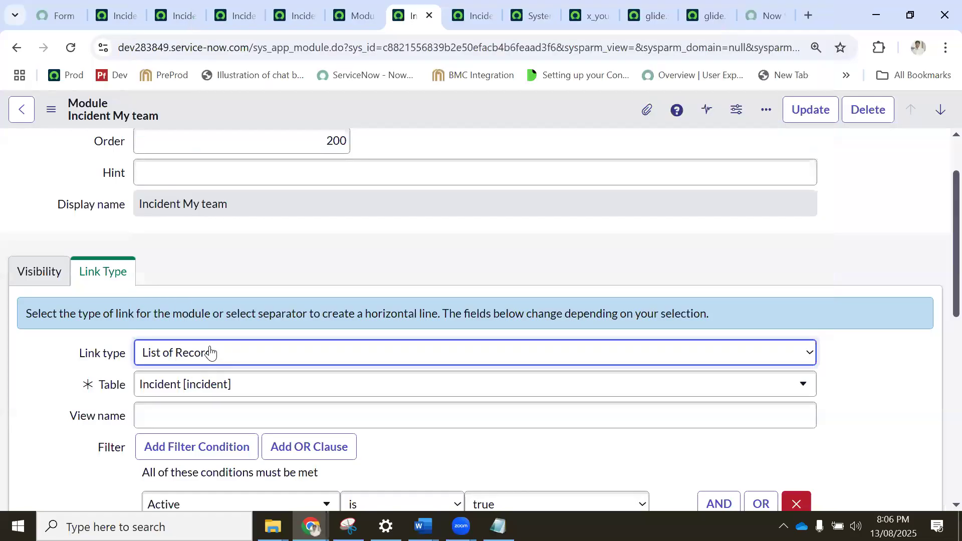
# Revisit the incident lists with their different filters and return to the Incident My team module record.
pyautogui.click(237, 14)
pyautogui.click(185, 9)
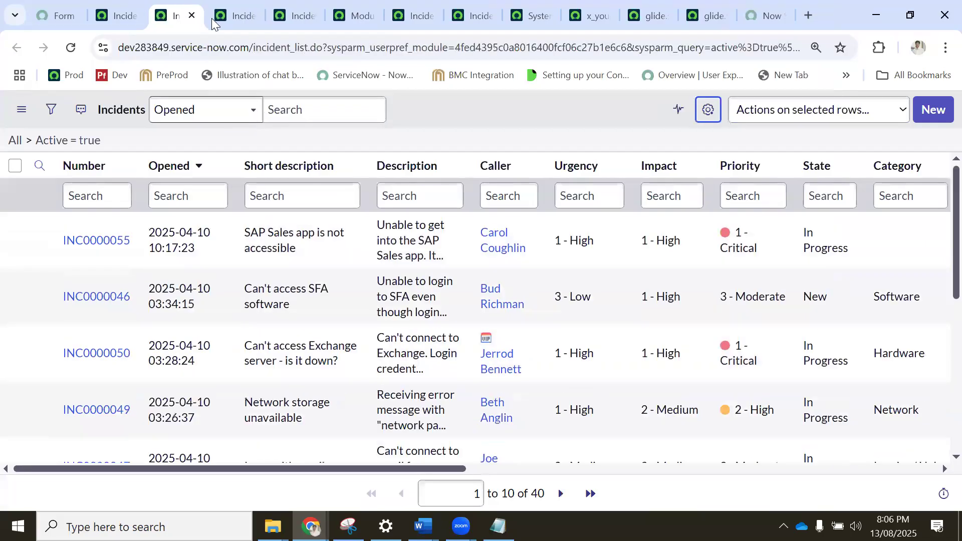
pyautogui.click(236, 10)
pyautogui.click(300, 12)
pyautogui.click(414, 16)
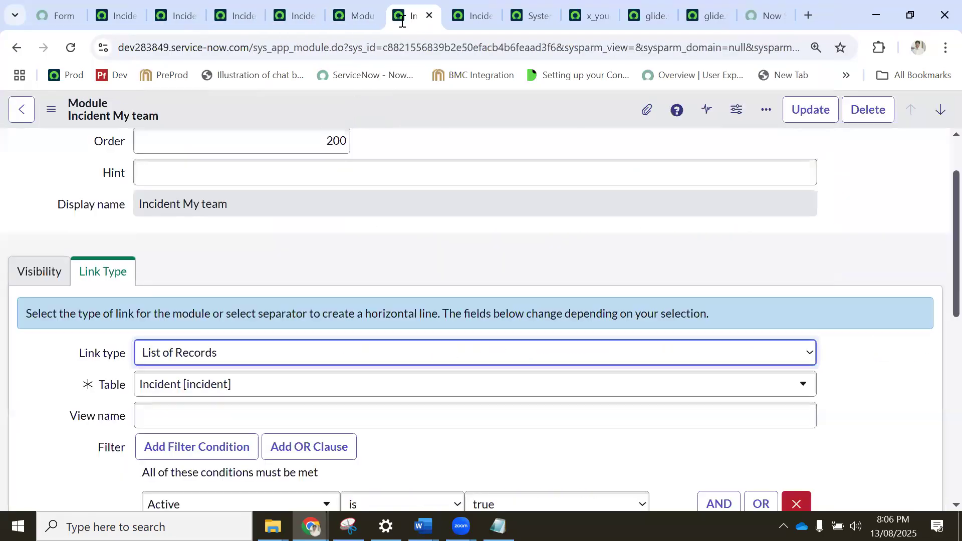
# Try New Record as the module's link type, and restore it to List of Records.
pyautogui.click(184, 354)
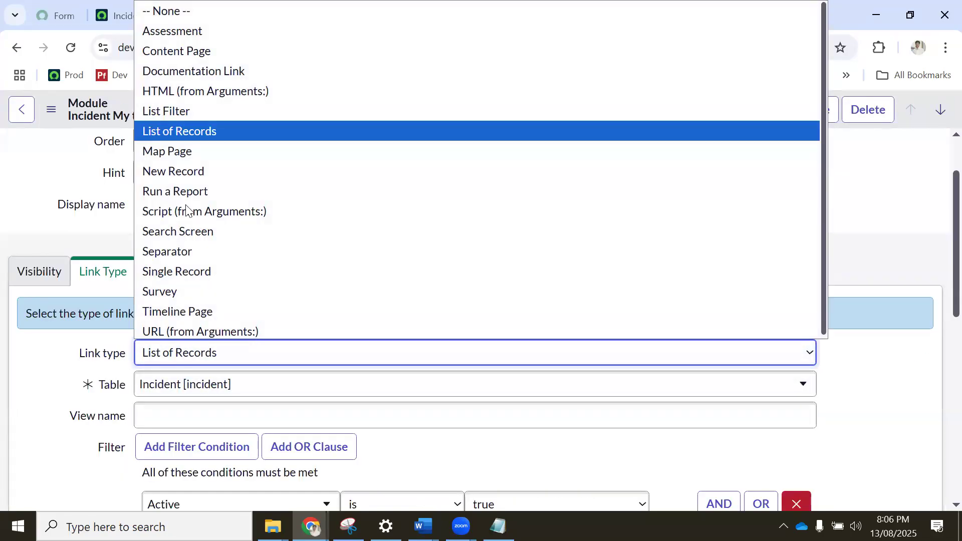
pyautogui.click(183, 168)
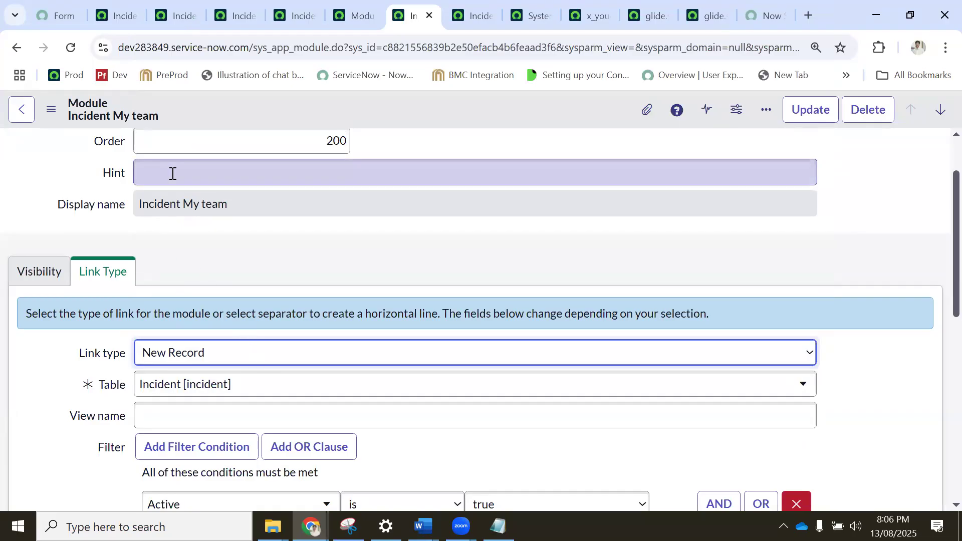
pyautogui.click(187, 354)
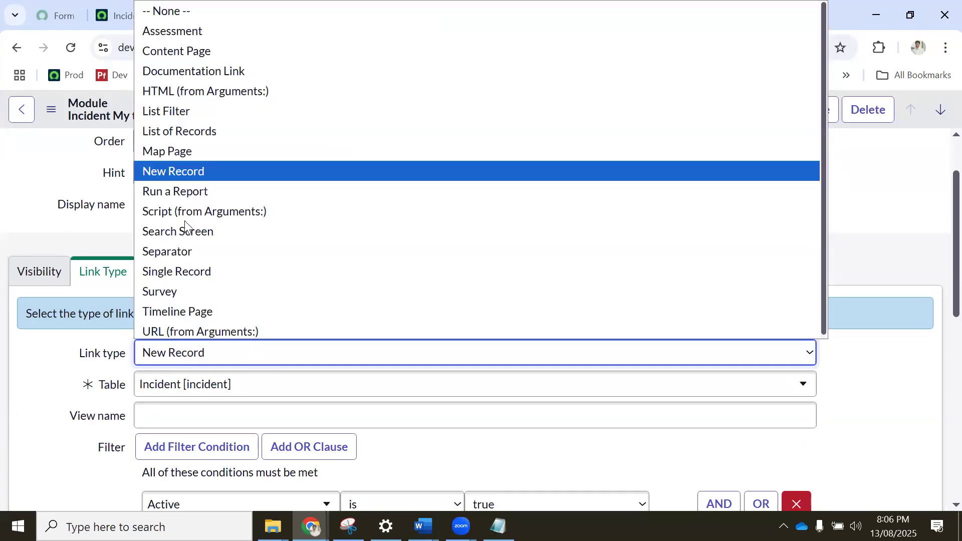
pyautogui.click(195, 127)
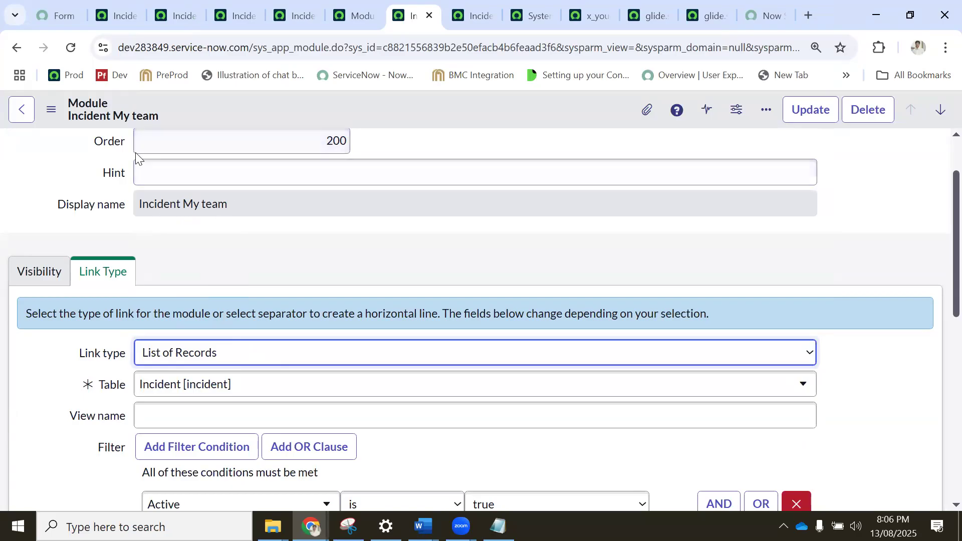
# Close every browser tab except the Training System Incidents list with the application navigator.
pyautogui.click(164, 16)
pyautogui.click(192, 15)
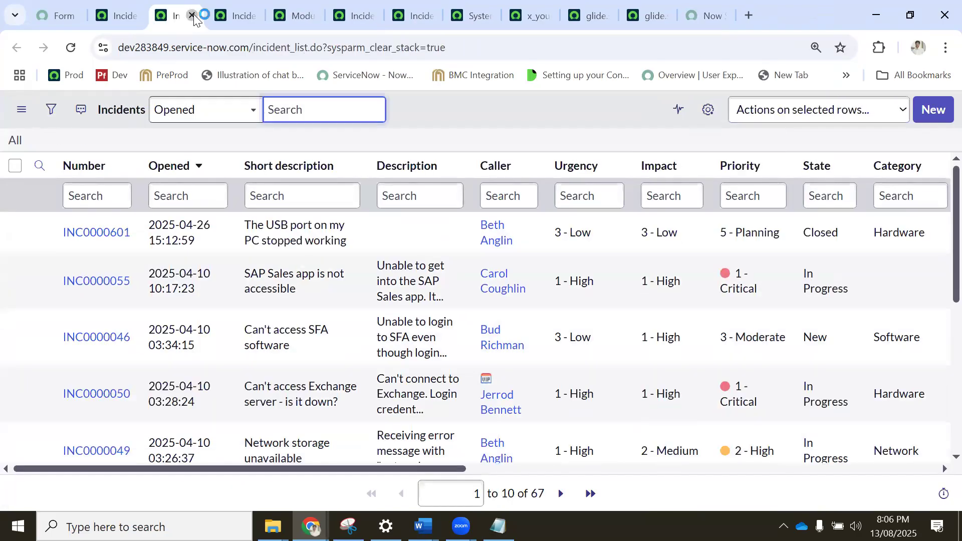
pyautogui.click(192, 16)
pyautogui.click(193, 16)
pyautogui.click(193, 17)
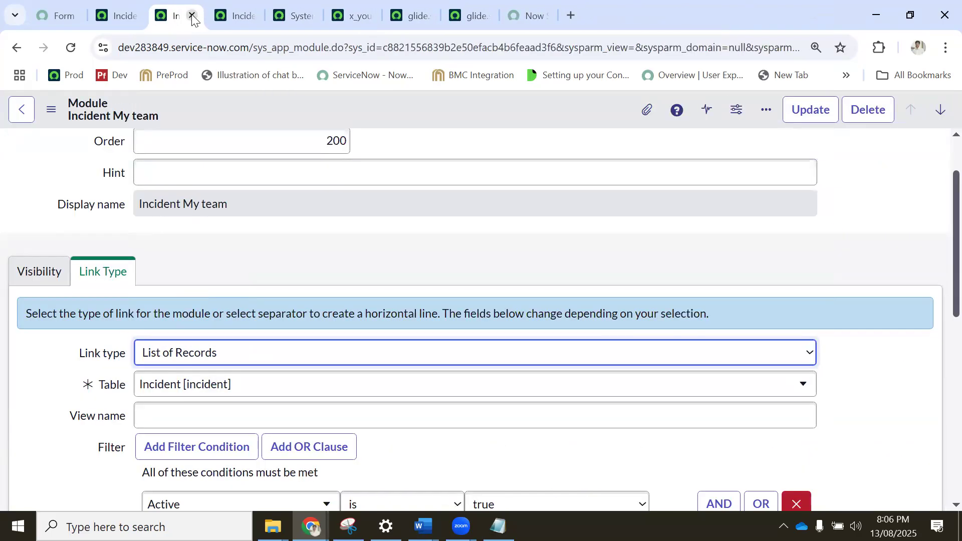
pyautogui.click(192, 16)
pyautogui.click(192, 16)
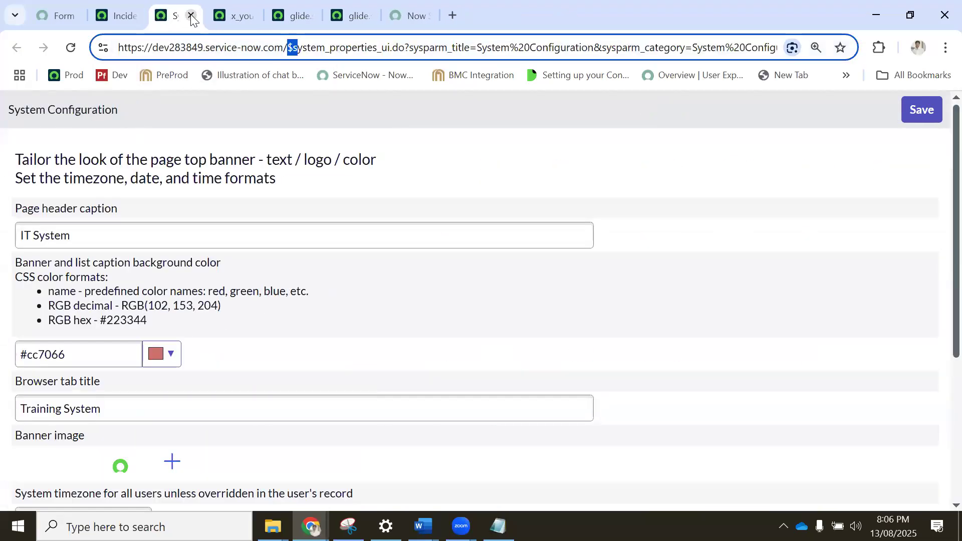
pyautogui.click(193, 17)
pyautogui.click(193, 17)
pyautogui.click(193, 17)
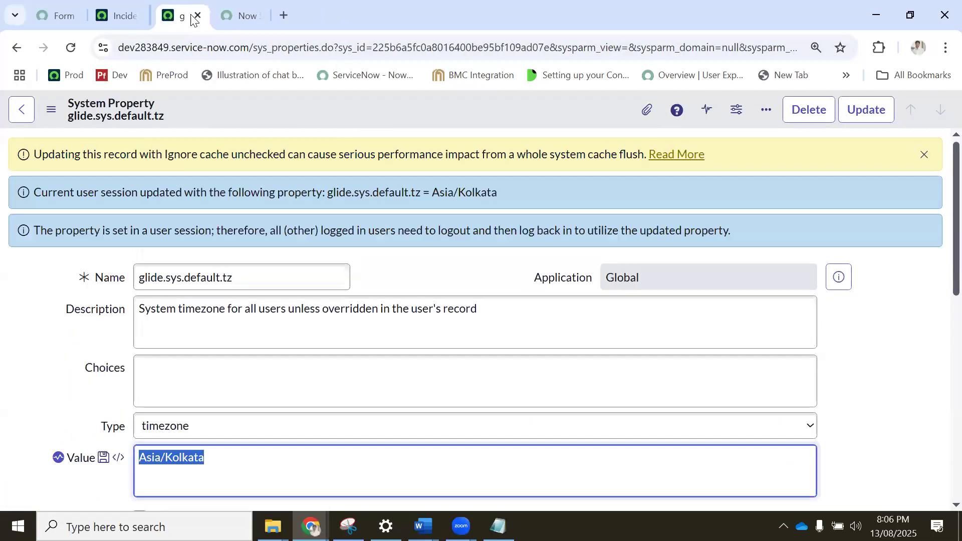
pyautogui.click(192, 17)
pyautogui.click(541, 170)
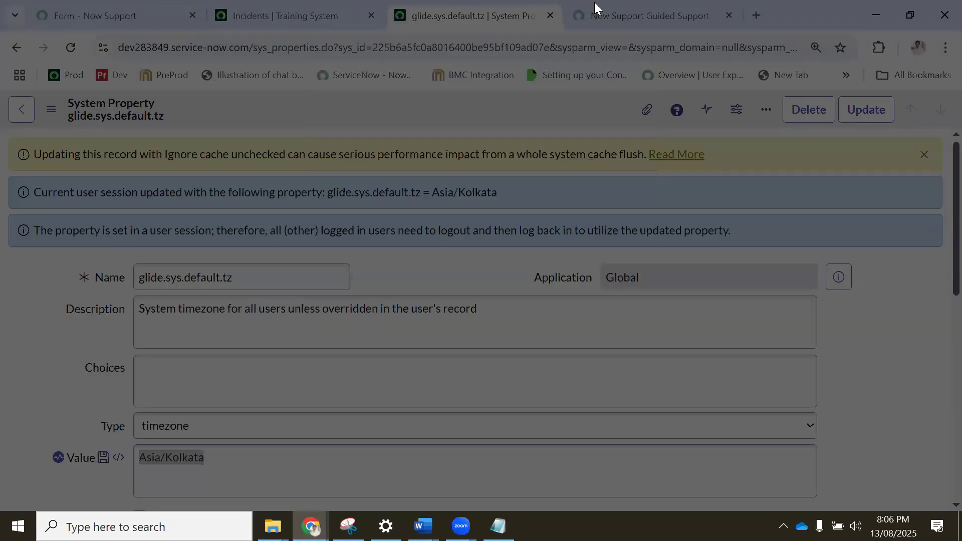
pyautogui.click(553, 17)
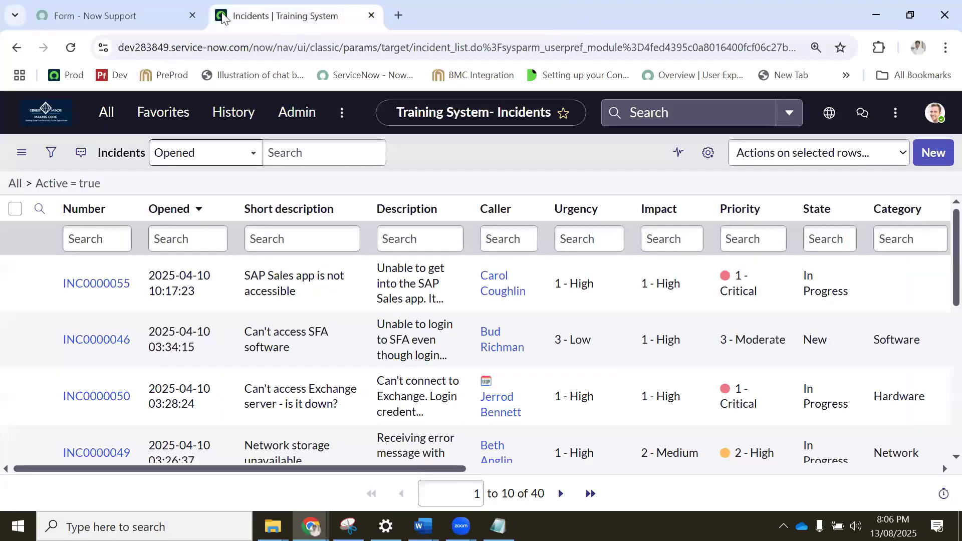
pyautogui.click(118, 15)
pyautogui.click(193, 15)
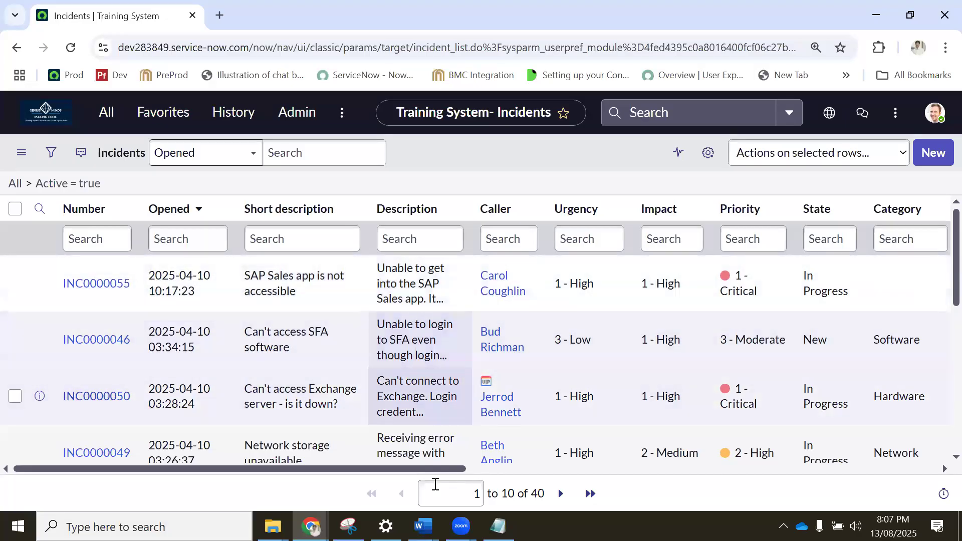
# Switch to the Topics_Day_4 Word document and remove the yellow highlight from "Application Menu or Module Edit".
pyautogui.click(351, 445)
pyautogui.click(377, 318)
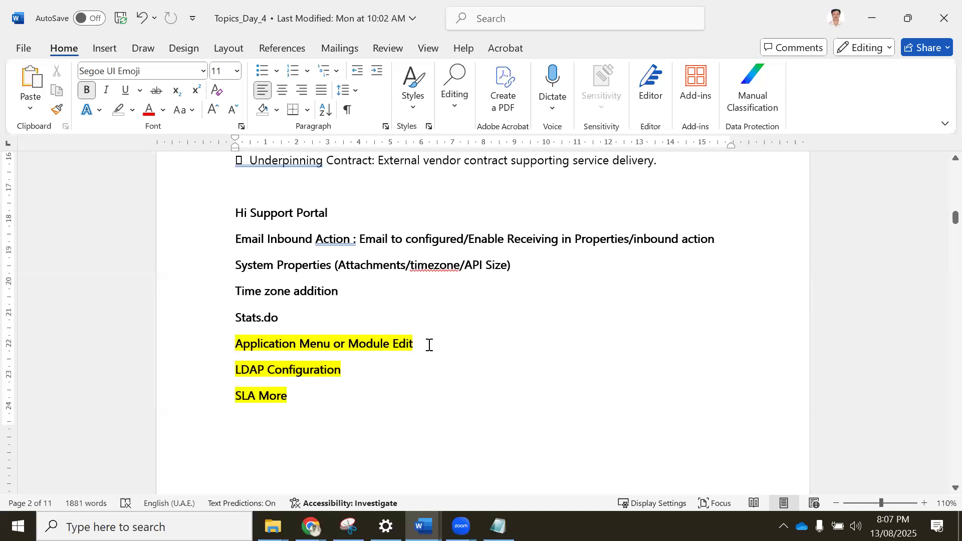
pyautogui.moveTo(276, 337); pyautogui.dragTo(242, 333)
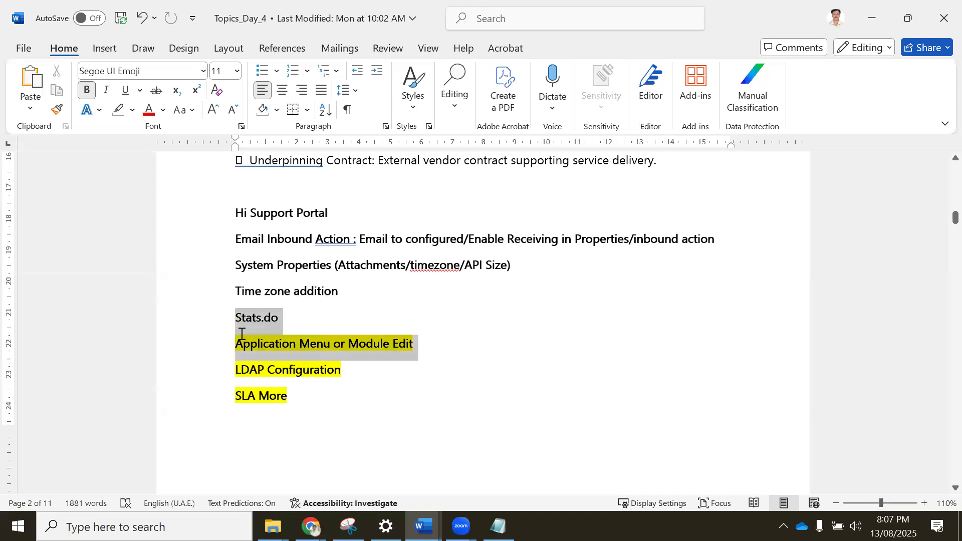
pyautogui.click(402, 329)
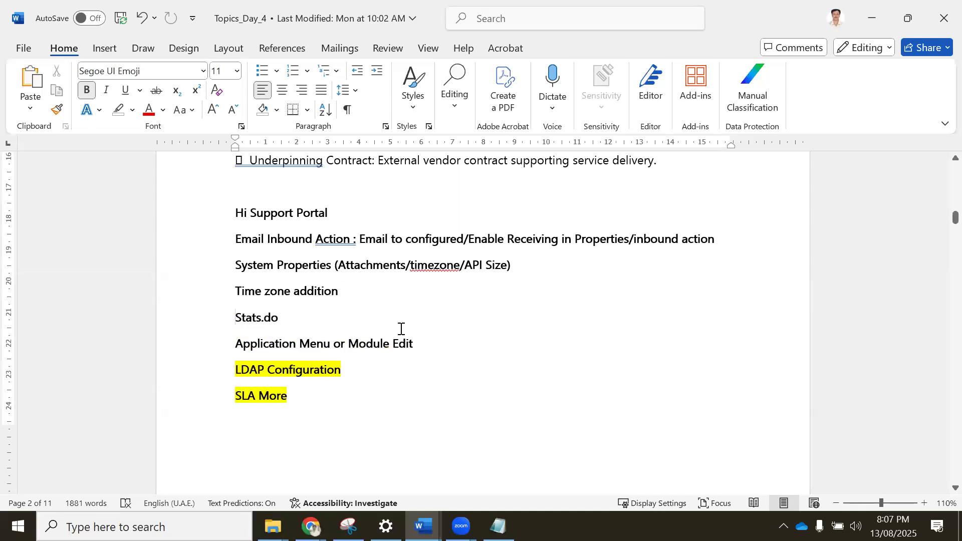
pyautogui.moveTo(414, 345); pyautogui.dragTo(230, 316)
pyautogui.click(394, 346)
# Point out the SLA More topic and find the ServiceNow Field Types table further down the document.
pyautogui.moveTo(304, 392); pyautogui.dragTo(239, 408)
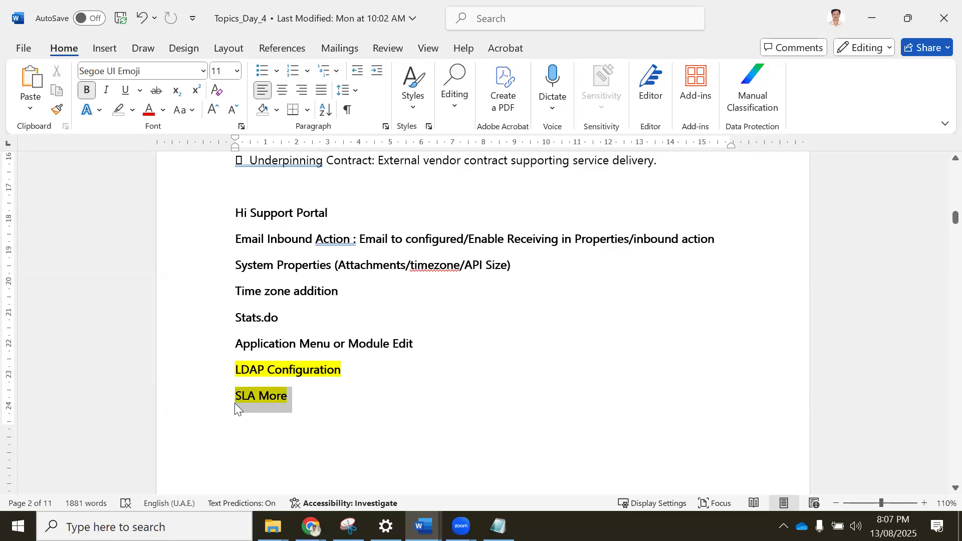
pyautogui.scroll(4, 427, 292)
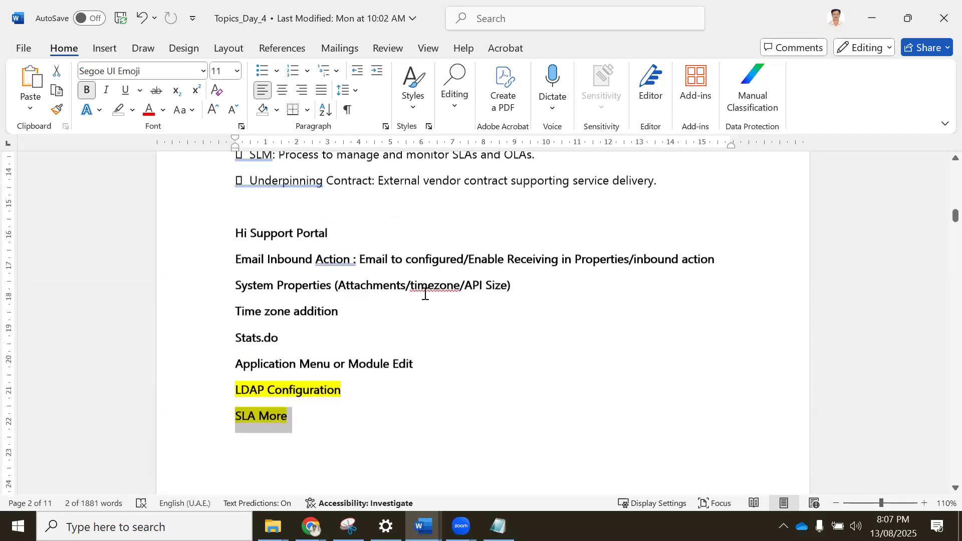
pyautogui.scroll(-12, 425, 289)
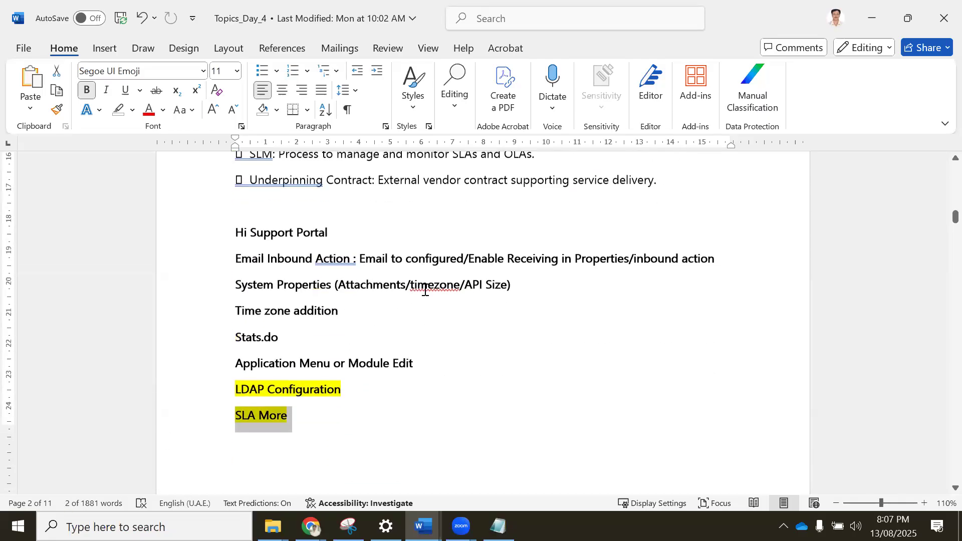
pyautogui.scroll(-4, 425, 296)
pyautogui.scroll(2, 416, 295)
pyautogui.scroll(-3, 451, 293)
pyautogui.scroll(-1, 469, 292)
pyautogui.scroll(3, 460, 265)
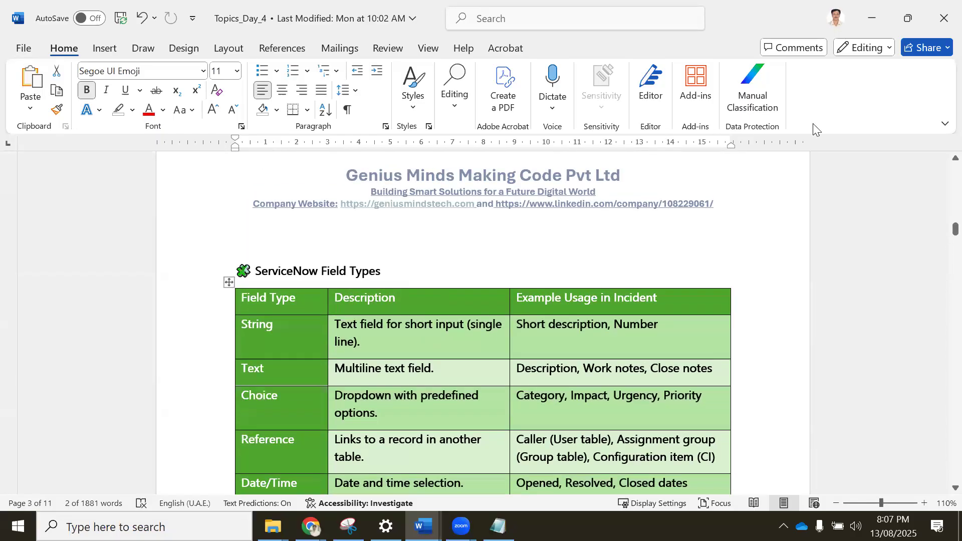
pyautogui.scroll(-1, 229, 247)
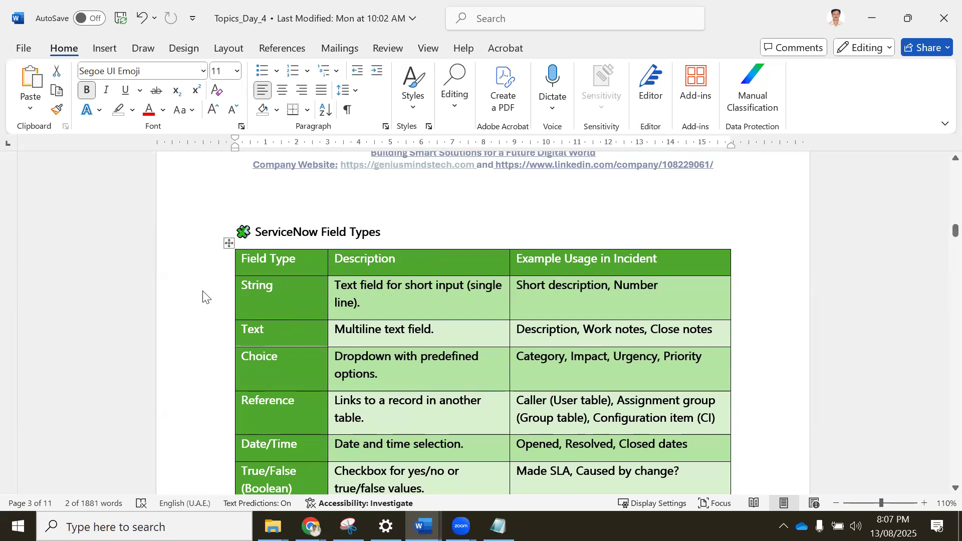
# Switch back to the browser, open incident INC0000055 in a new tab, and select its Description text.
pyautogui.hotkey('alt', 'Tab')
pyautogui.middleClick(97, 283)
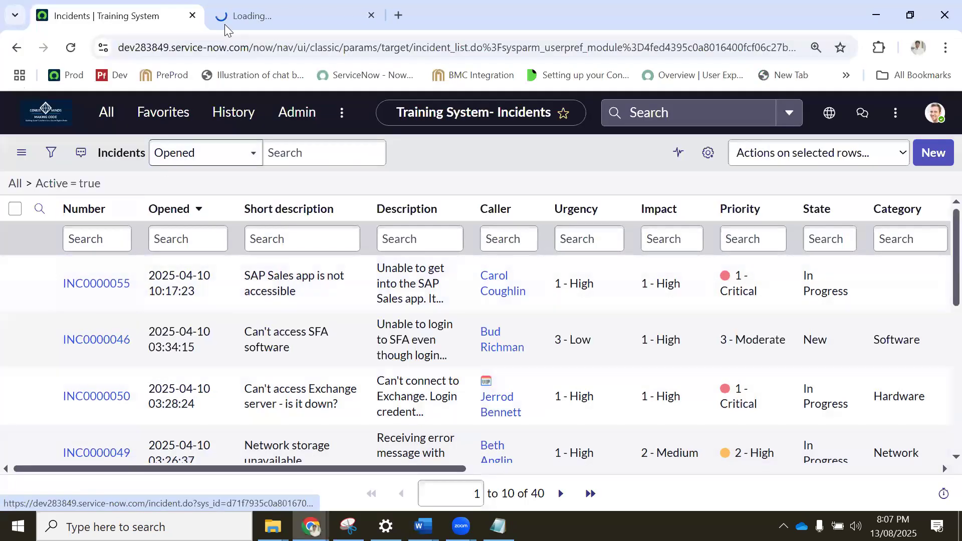
pyautogui.click(226, 13)
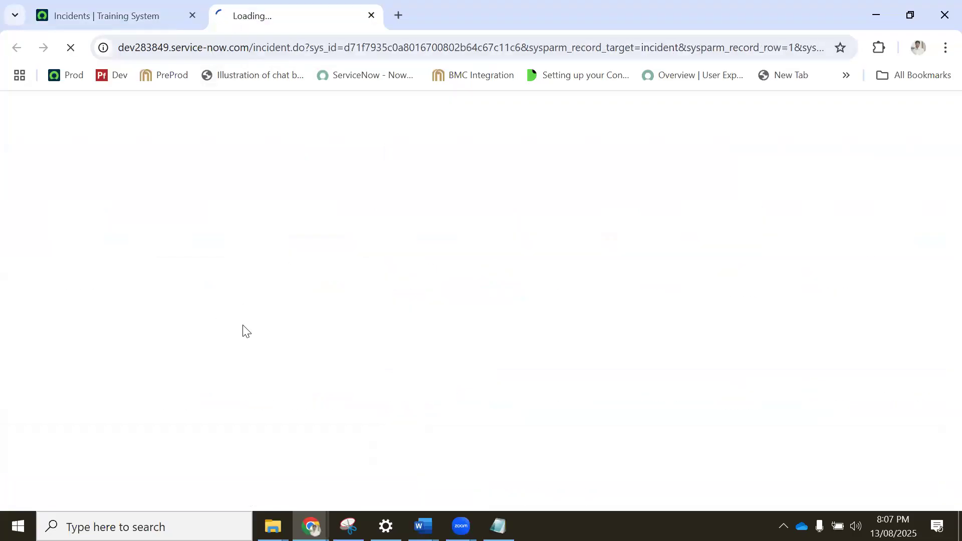
pyautogui.scroll(-3, 148, 319)
pyautogui.scroll(-3, 314, 208)
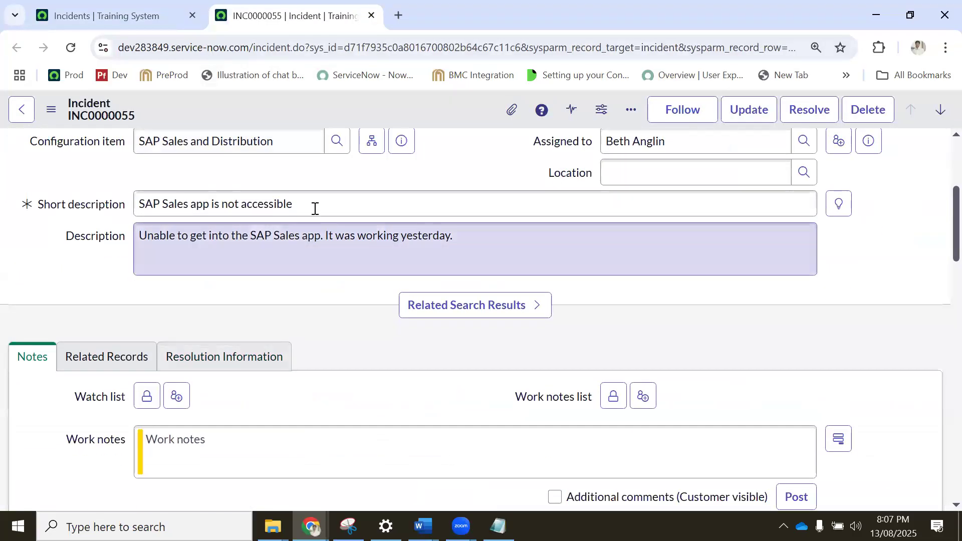
pyautogui.moveTo(140, 204); pyautogui.dragTo(118, 242)
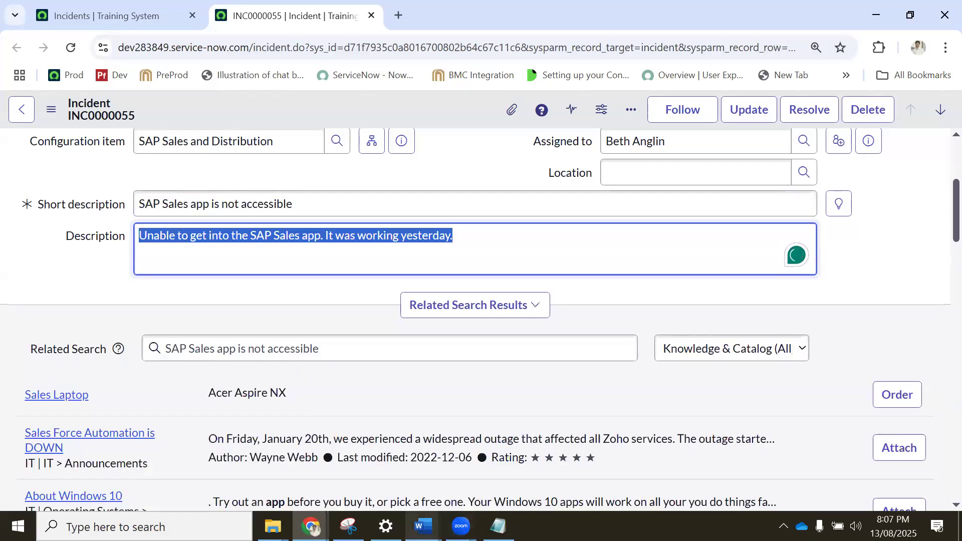
# Consult the ServiceNow Field Types table in the Word document and return to incident INC0000055 in the browser.
pyautogui.click(424, 527)
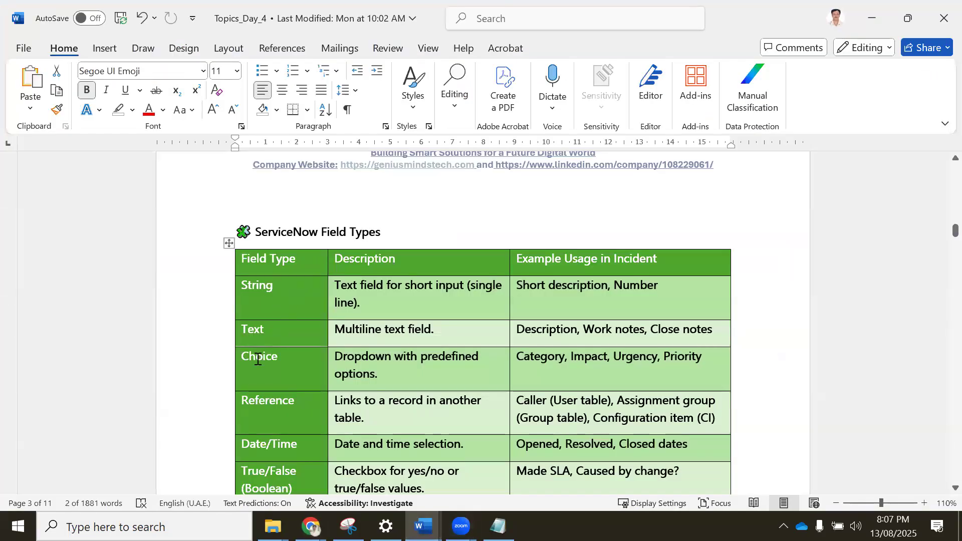
pyautogui.moveTo(311, 527)
pyautogui.click(248, 454)
# Open Form Design for the incident form from the record's configuration options.
pyautogui.scroll(5, 437, 165)
pyautogui.rightClick(409, 107)
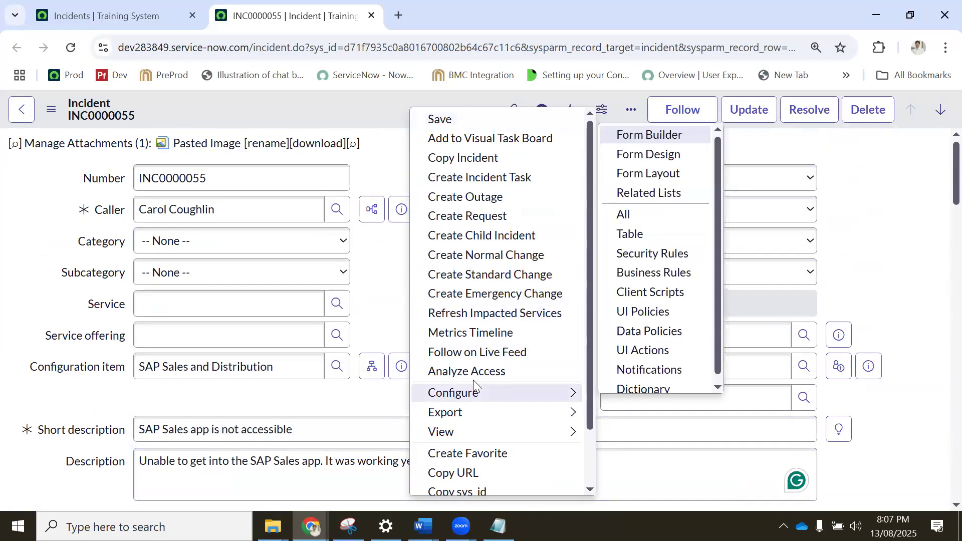
pyautogui.moveTo(479, 398)
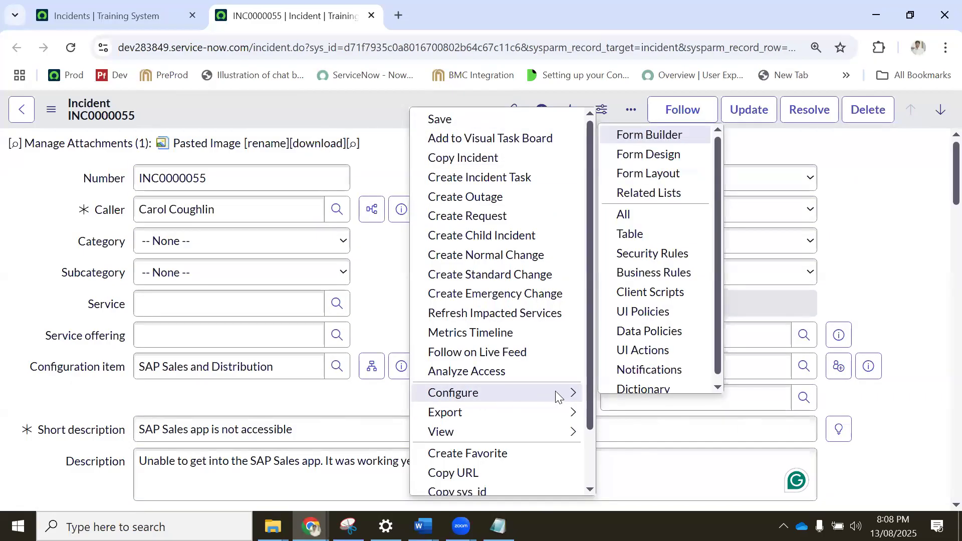
pyautogui.click(647, 155)
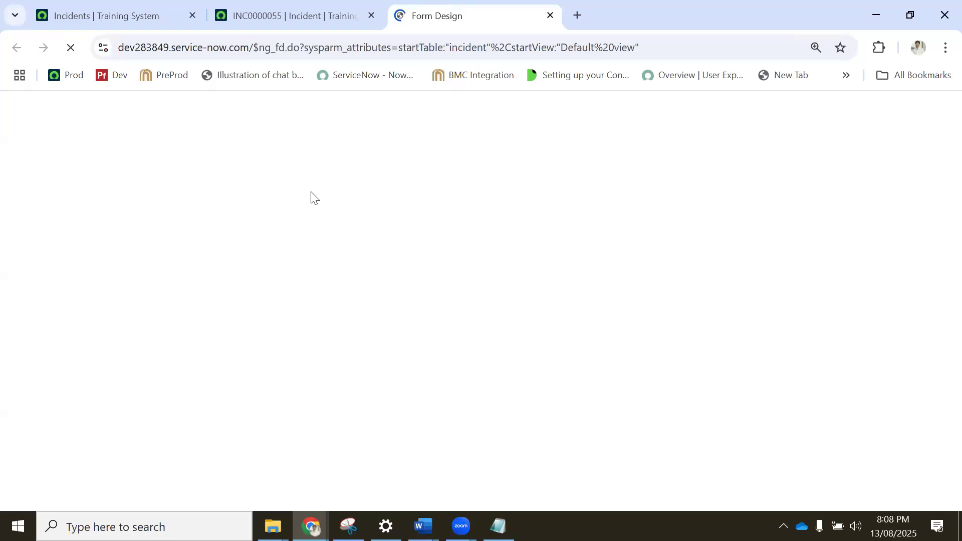
# Return to incident INC0000055 and show again where Form Design is found among its configuration options.
pyautogui.click(291, 5)
pyautogui.rightClick(316, 109)
pyautogui.moveTo(381, 401)
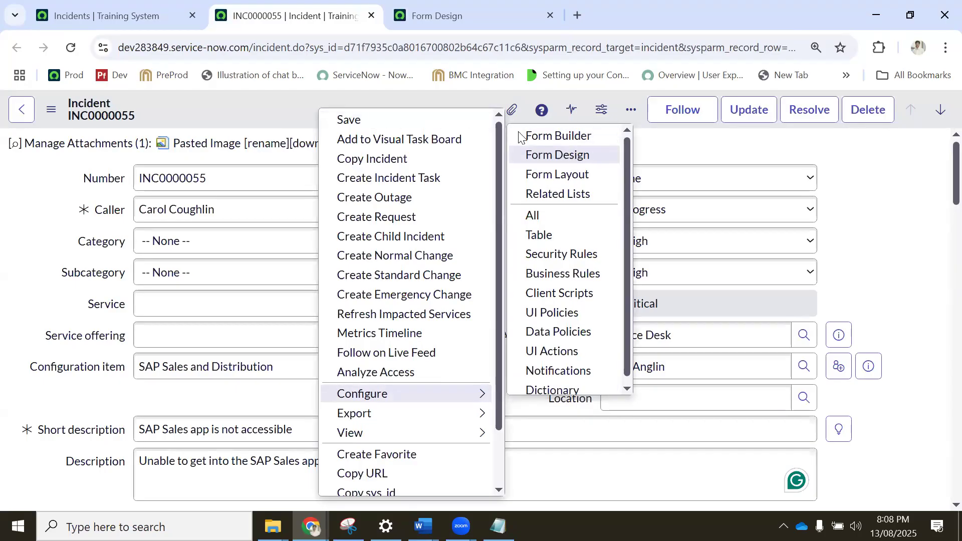
# In Form Design, decline the Form Builder suggestion and add the Active field below Location in the Incident section.
pyautogui.click(425, 12)
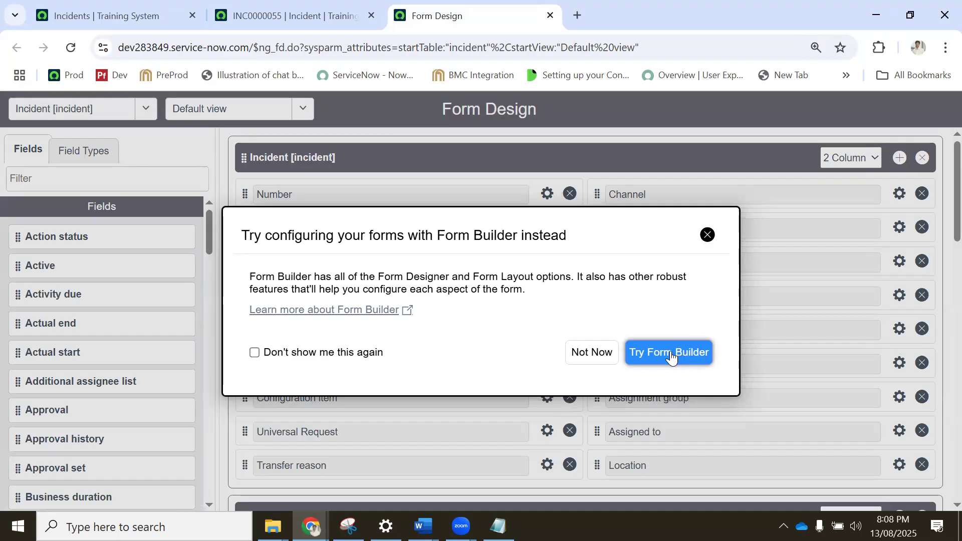
pyautogui.click(581, 359)
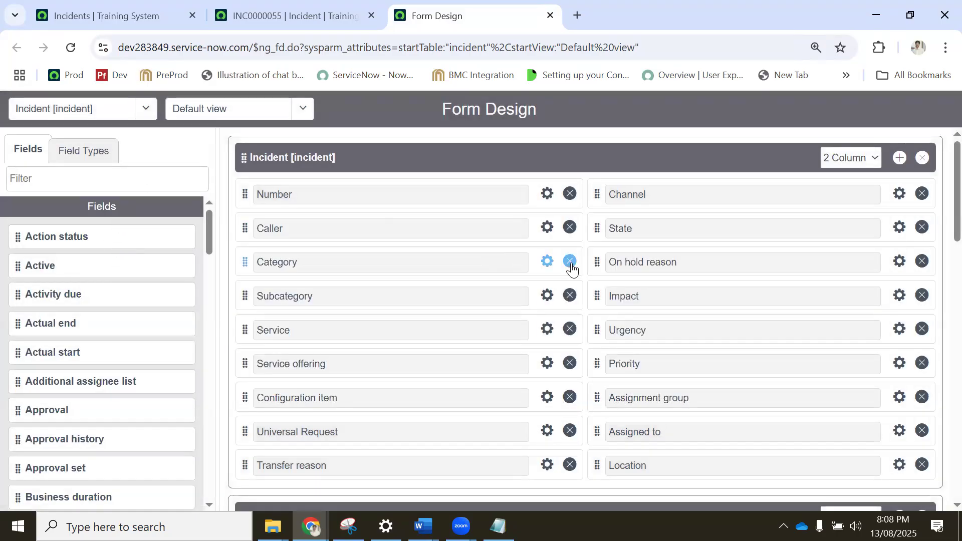
pyautogui.scroll(-3, 602, 286)
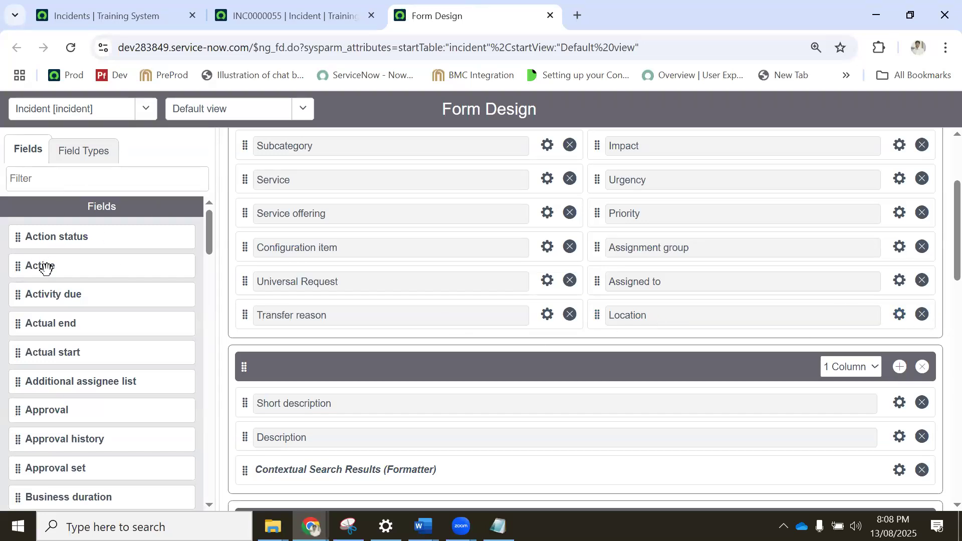
pyautogui.moveTo(42, 267); pyautogui.dragTo(657, 354)
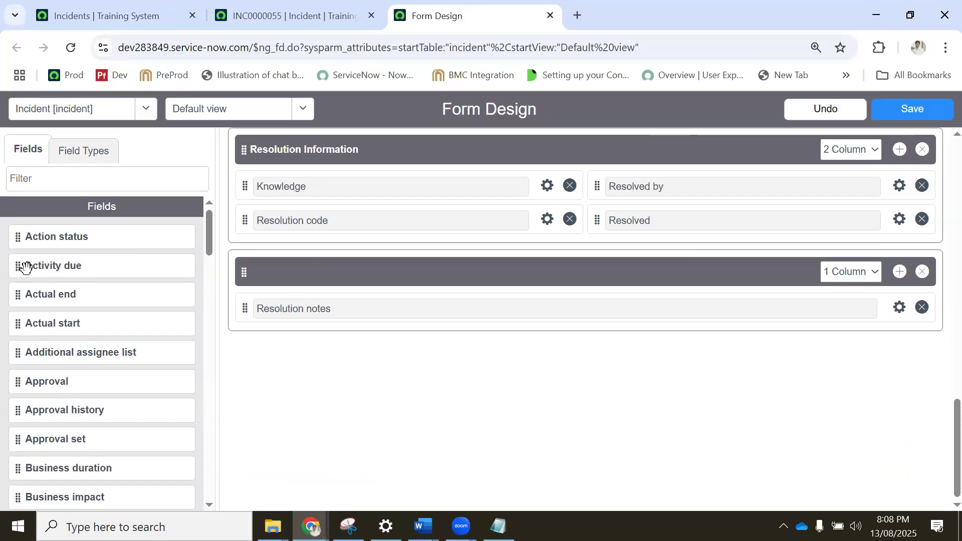
# Check where Active sits in the Incident section, and add a new section after the one containing Resolution notes.
pyautogui.scroll(15, 580, 275)
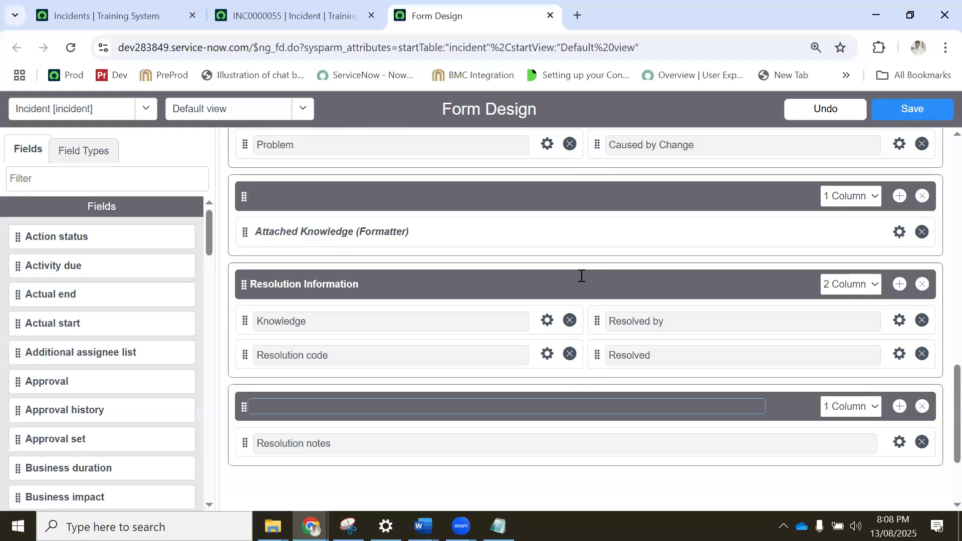
pyautogui.scroll(2, 632, 306)
pyautogui.scroll(-3, 632, 323)
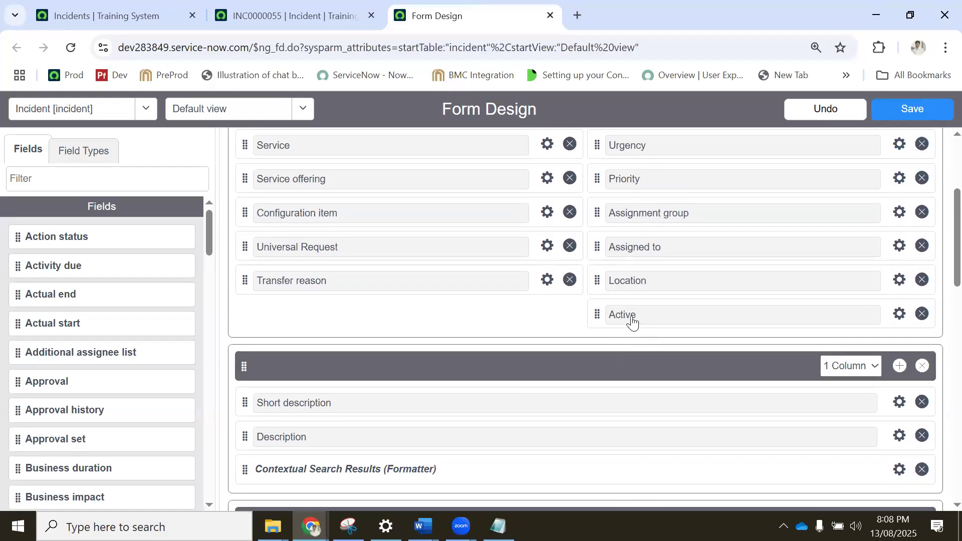
pyautogui.scroll(-3, 617, 314)
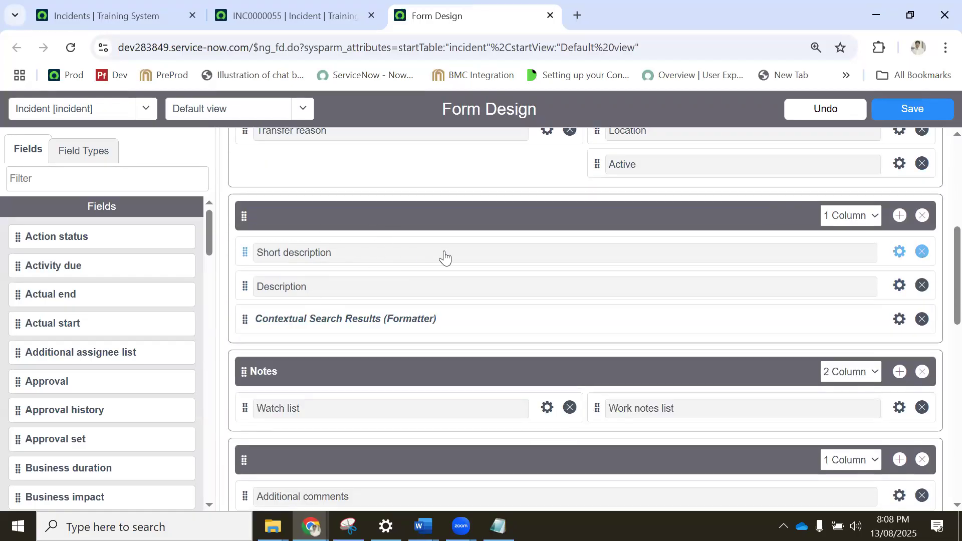
pyautogui.scroll(5, 516, 241)
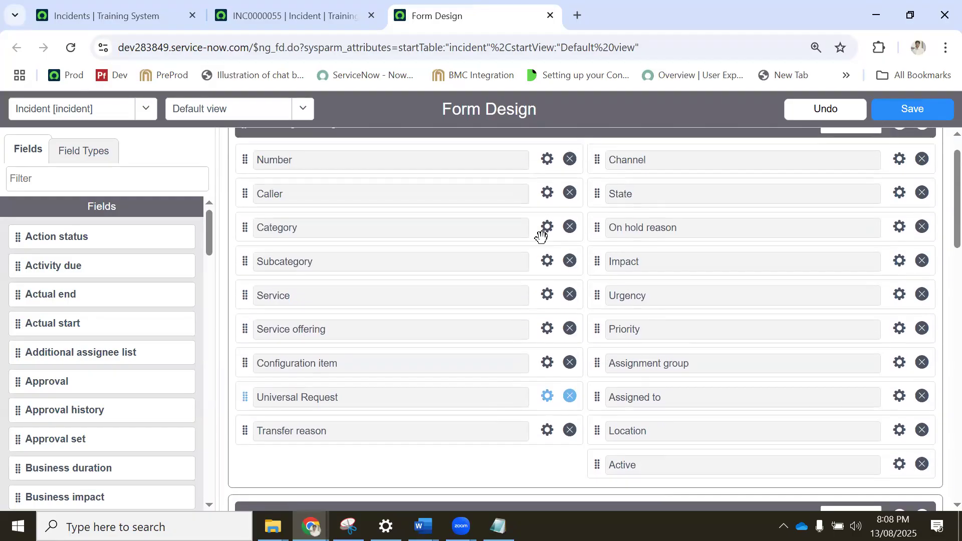
pyautogui.scroll(-10, 789, 288)
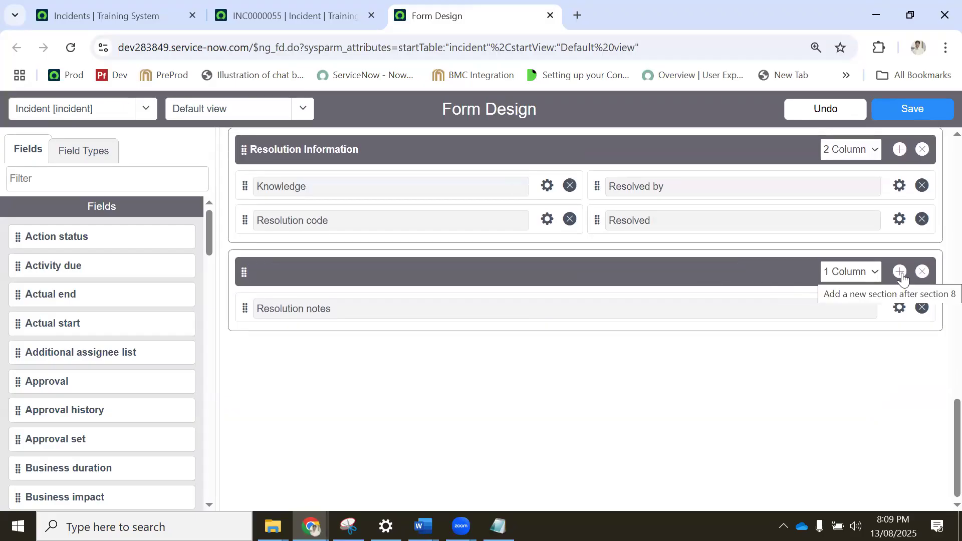
pyautogui.click(901, 272)
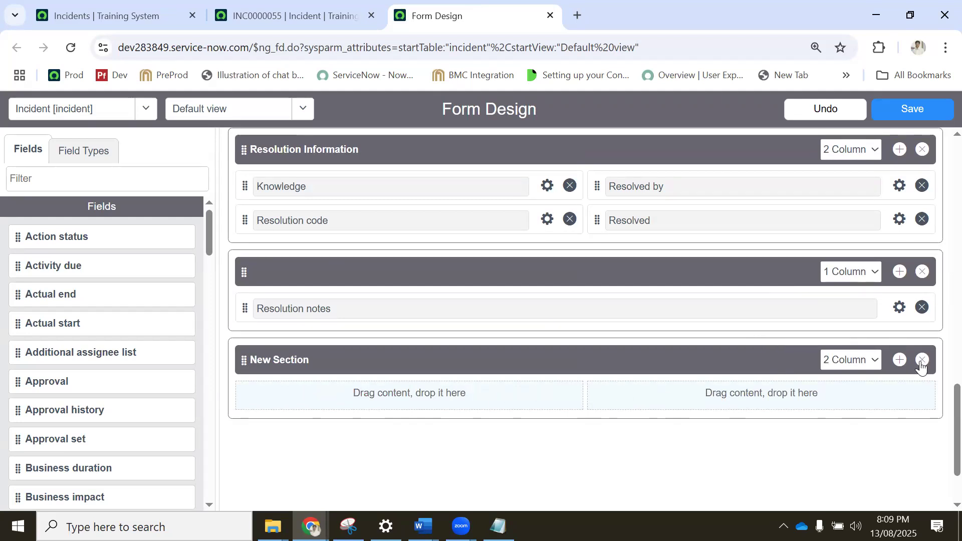
# Switch New Section to a 1 Column layout and back to 2 Column.
pyautogui.click(848, 360)
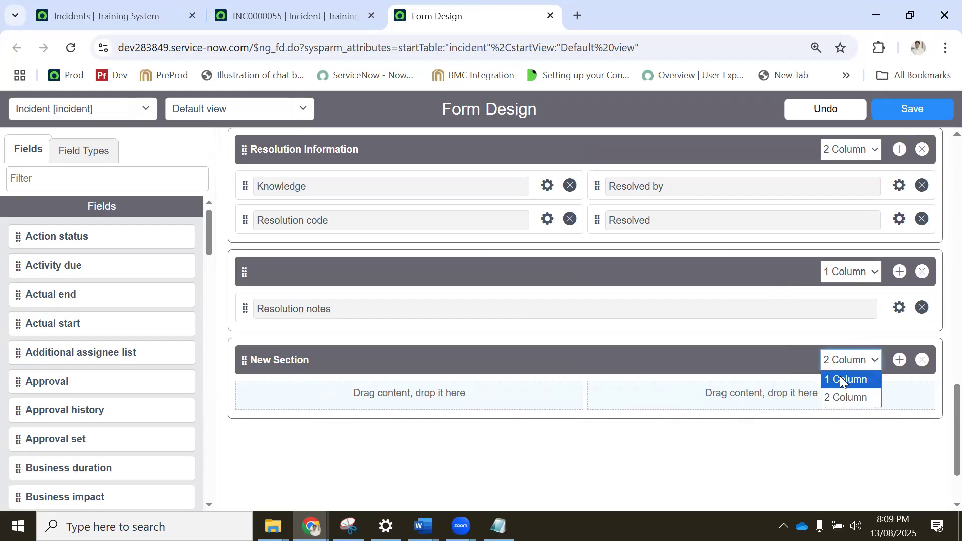
pyautogui.click(842, 380)
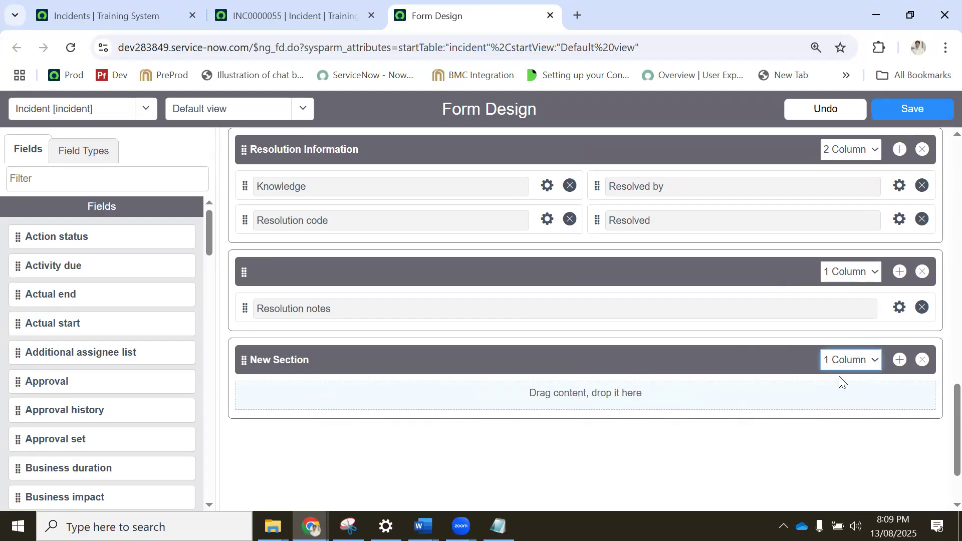
pyautogui.click(867, 362)
pyautogui.click(841, 396)
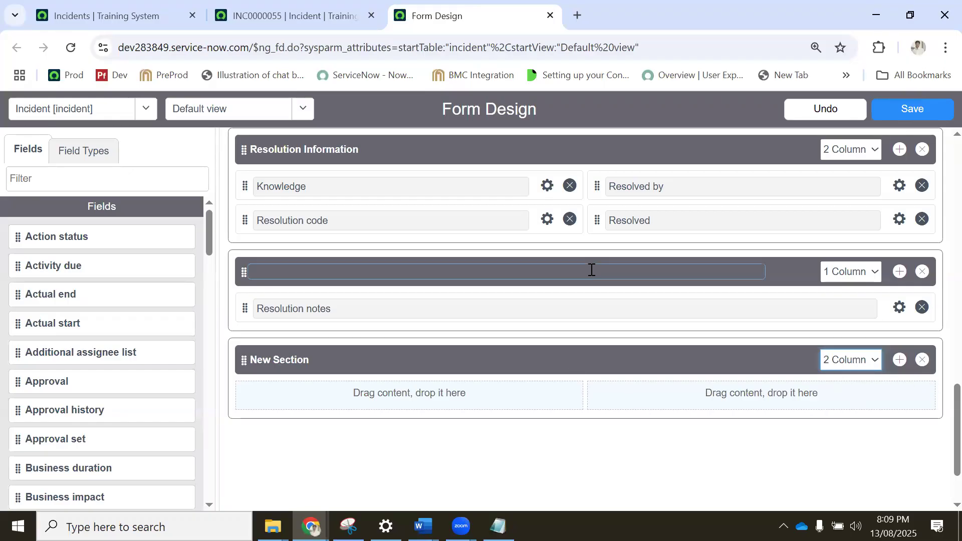
# Review the existing form sections and place the Closed field in the first column of New Section.
pyautogui.scroll(20, 591, 271)
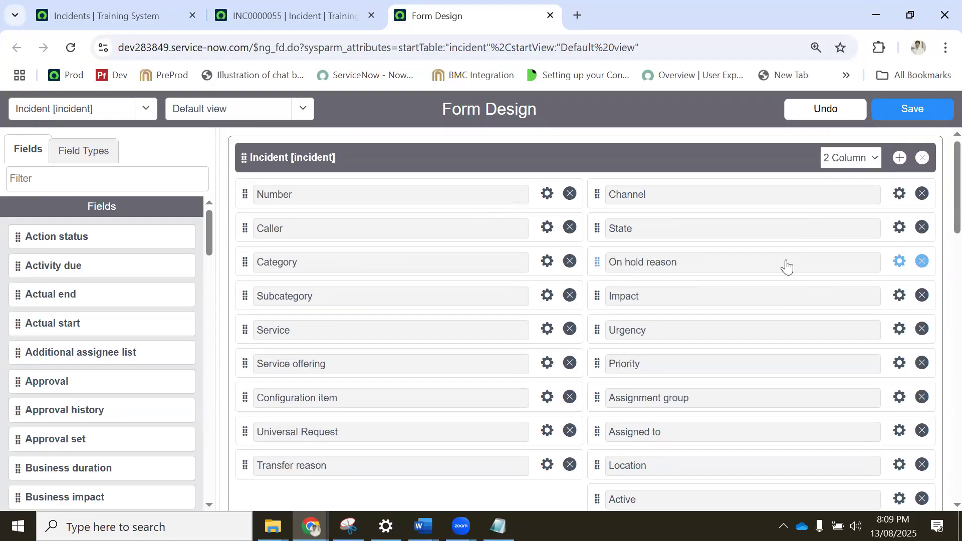
pyautogui.scroll(-15, 702, 327)
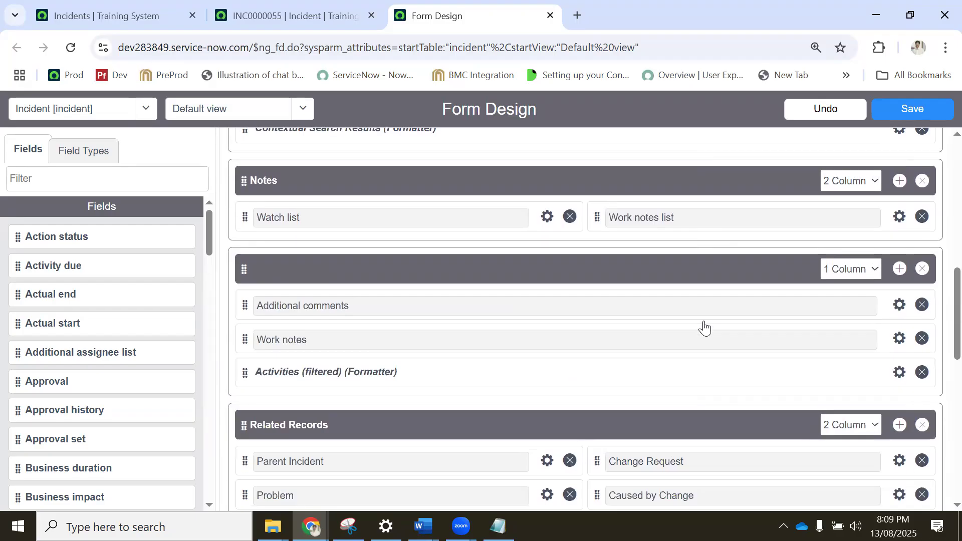
pyautogui.scroll(-1, 710, 326)
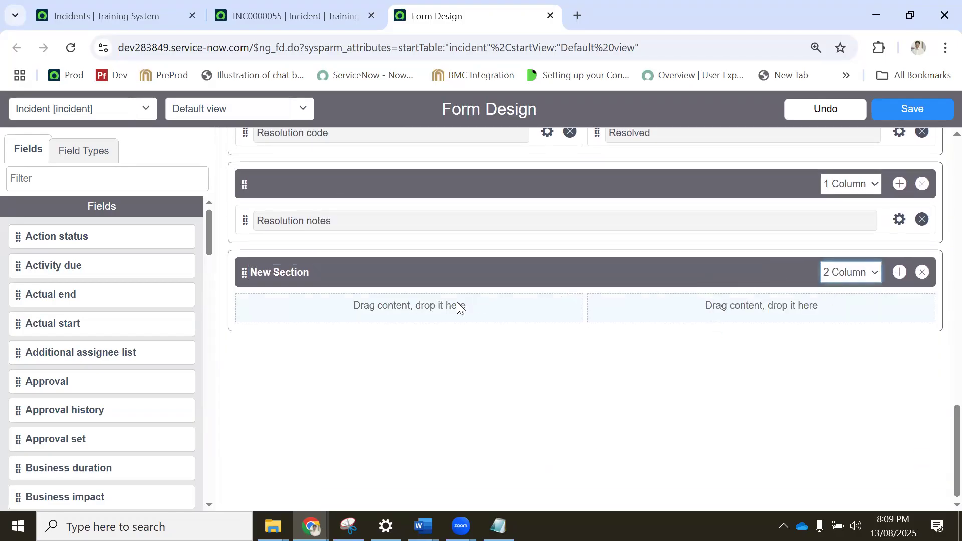
pyautogui.scroll(-5, 132, 344)
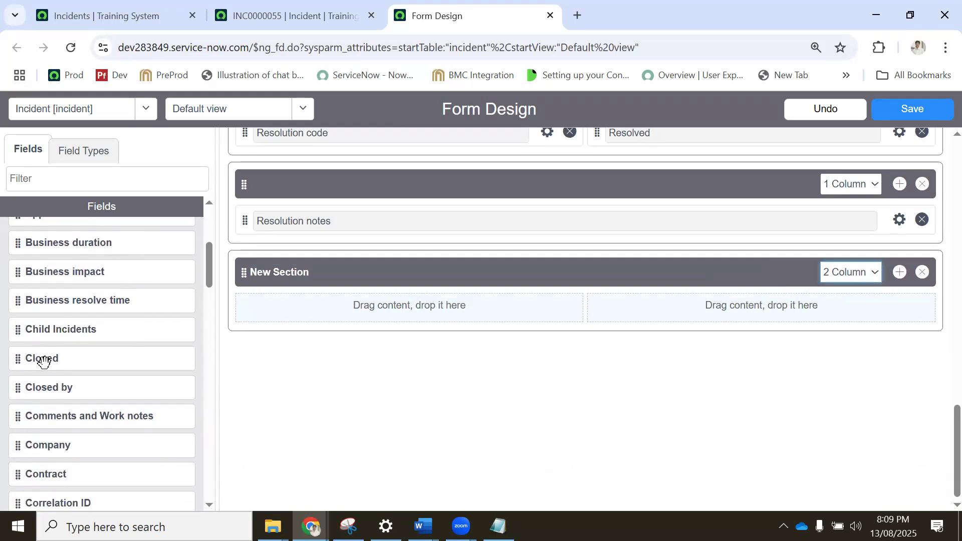
pyautogui.moveTo(43, 361); pyautogui.dragTo(339, 311)
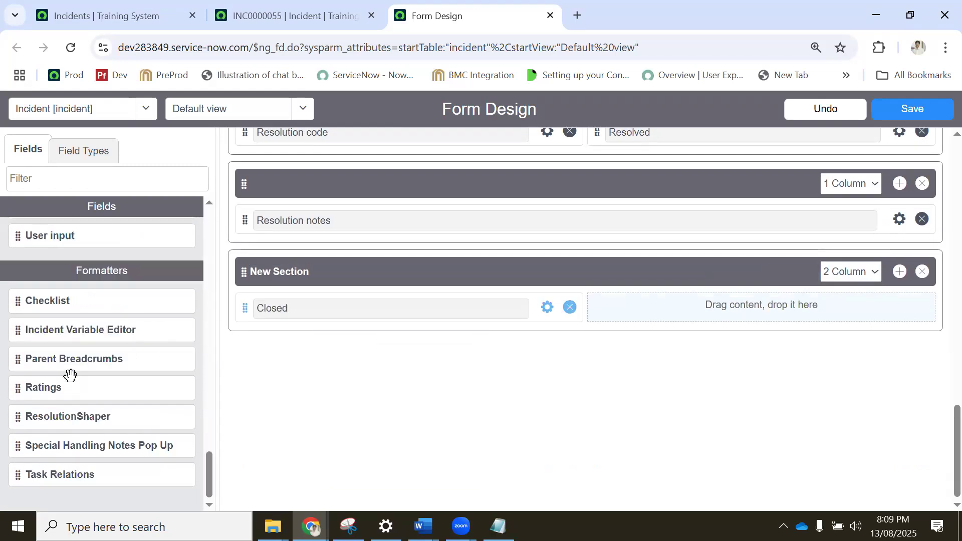
# Find the Closed by field among the available fields and place it in the second column of New Section.
pyautogui.scroll(5, 75, 357)
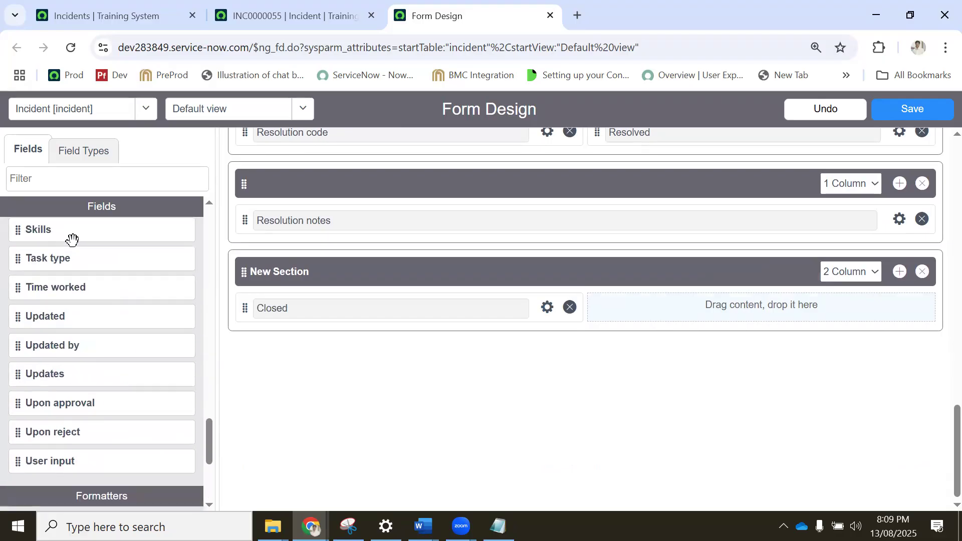
pyautogui.scroll(3, 80, 307)
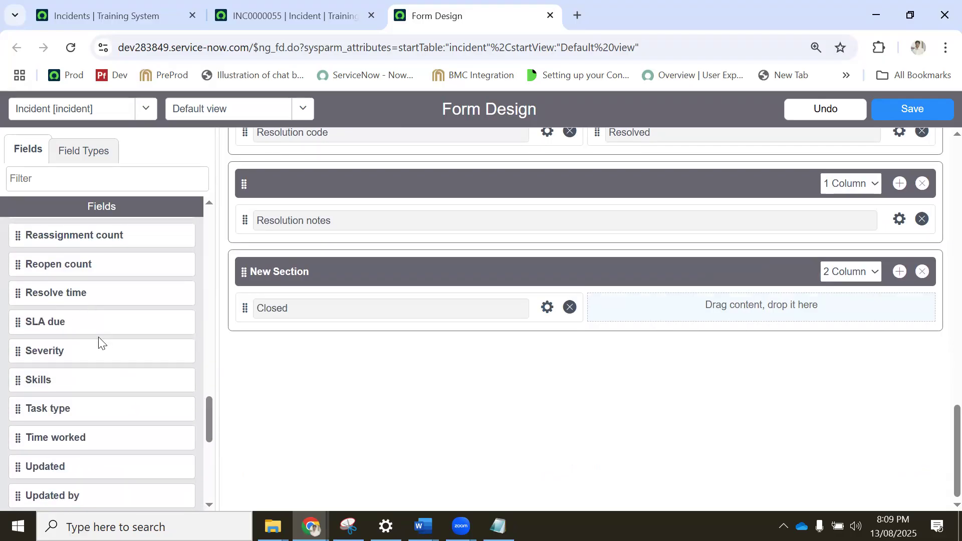
pyautogui.scroll(8, 99, 337)
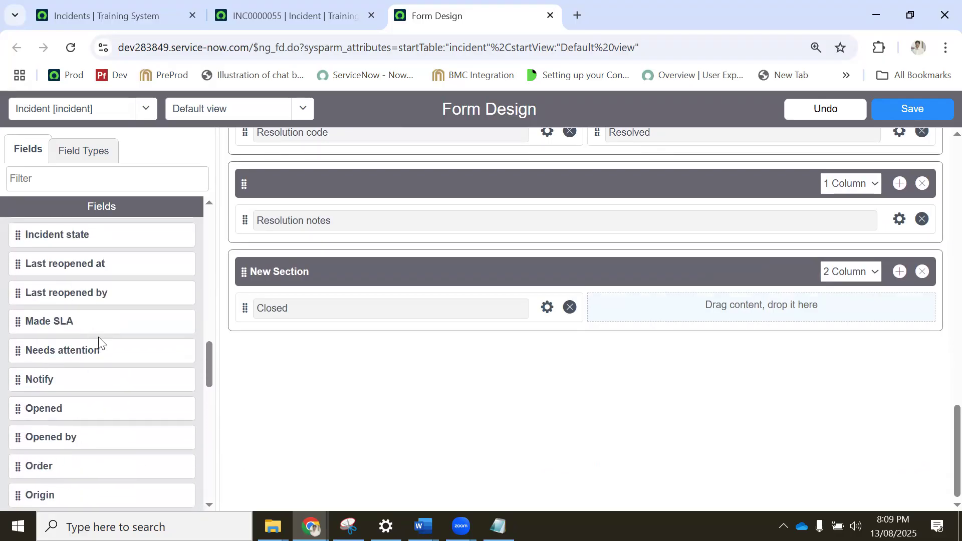
pyautogui.scroll(5, 91, 337)
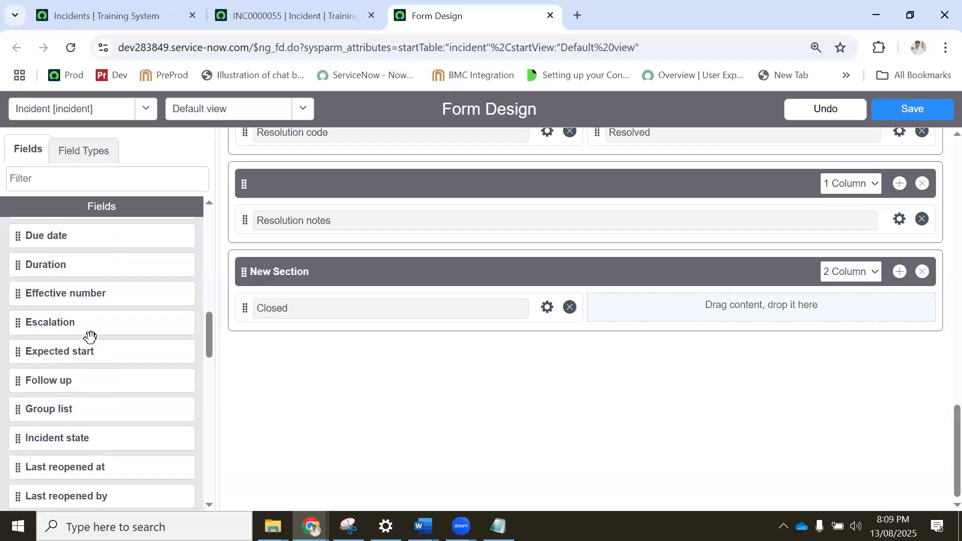
pyautogui.scroll(6, 88, 334)
pyautogui.scroll(3, 86, 331)
pyautogui.moveTo(767, 328); pyautogui.dragTo(736, 318)
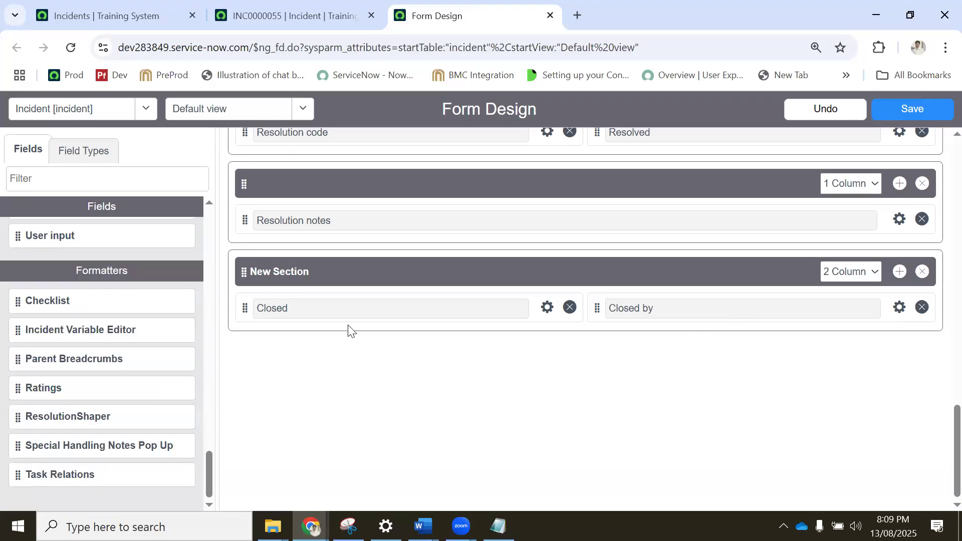
# Compare the designed sections with the Notes, Related Records and Resolution Information sections on incident INC0000055.
pyautogui.scroll(10, 360, 324)
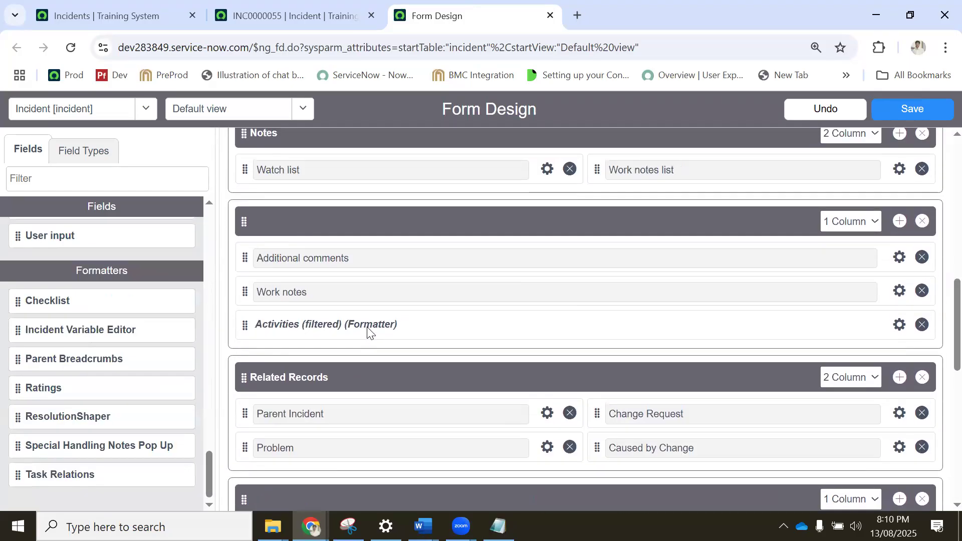
pyautogui.scroll(5, 367, 327)
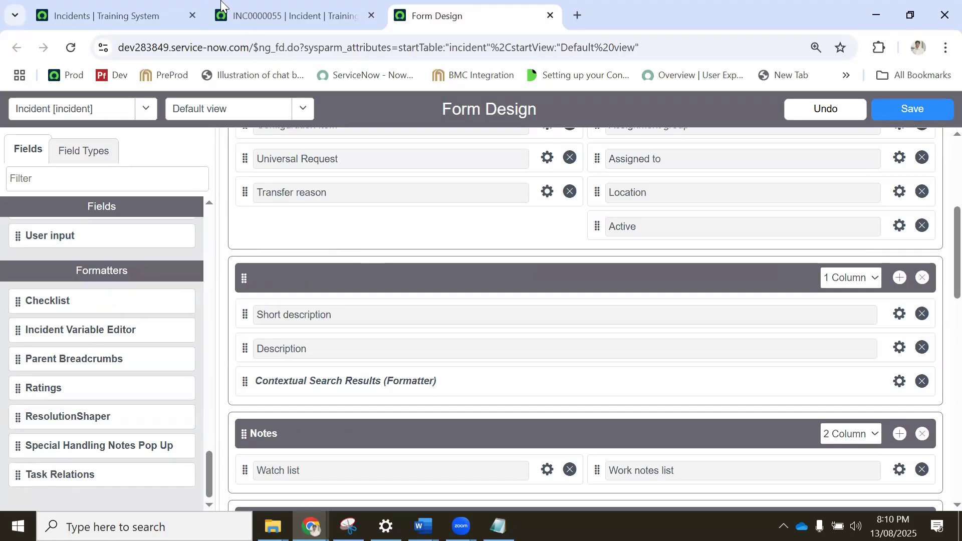
pyautogui.hotkey('ctrl', 'shift', 'Tab')
pyautogui.scroll(-20, 850, 245)
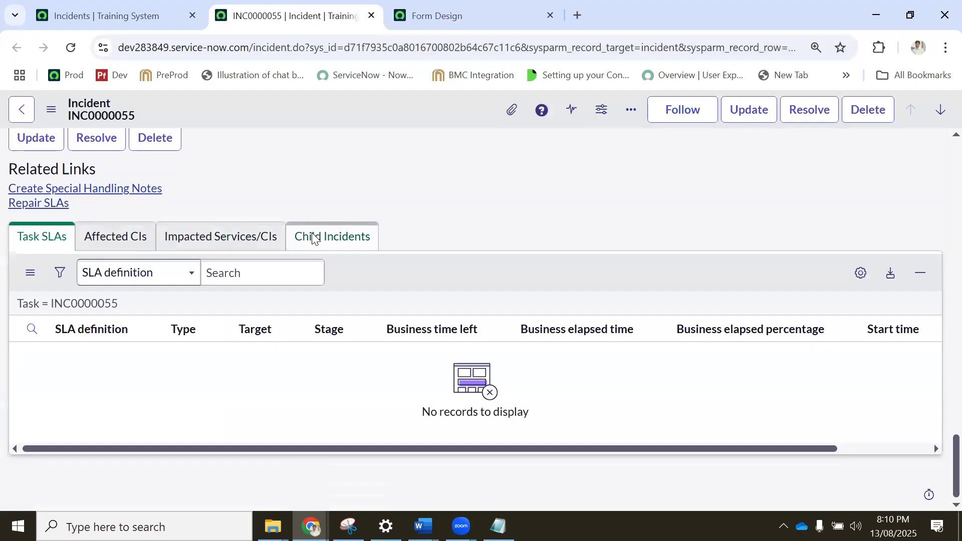
pyautogui.scroll(15, 312, 238)
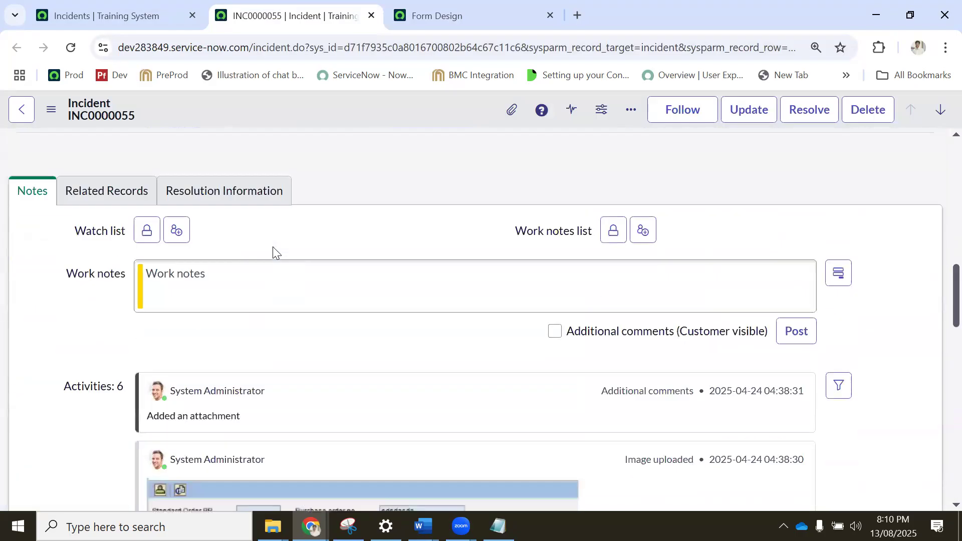
pyautogui.scroll(1, 266, 201)
# Save the incident form design with the Active field and New Section, and switch back to incident INC0000055.
pyautogui.click(520, 20)
pyautogui.scroll(-10, 828, 228)
pyautogui.scroll(-2, 897, 357)
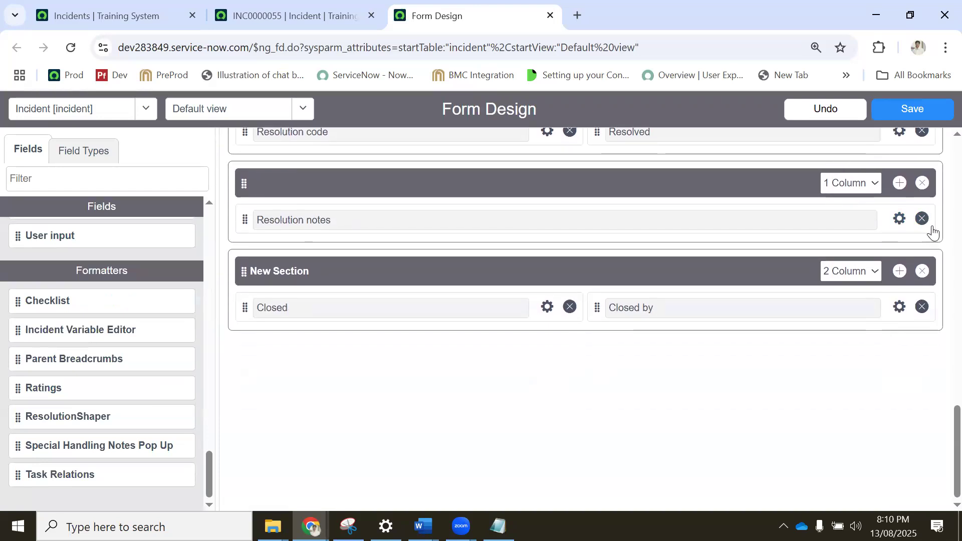
pyautogui.click(904, 115)
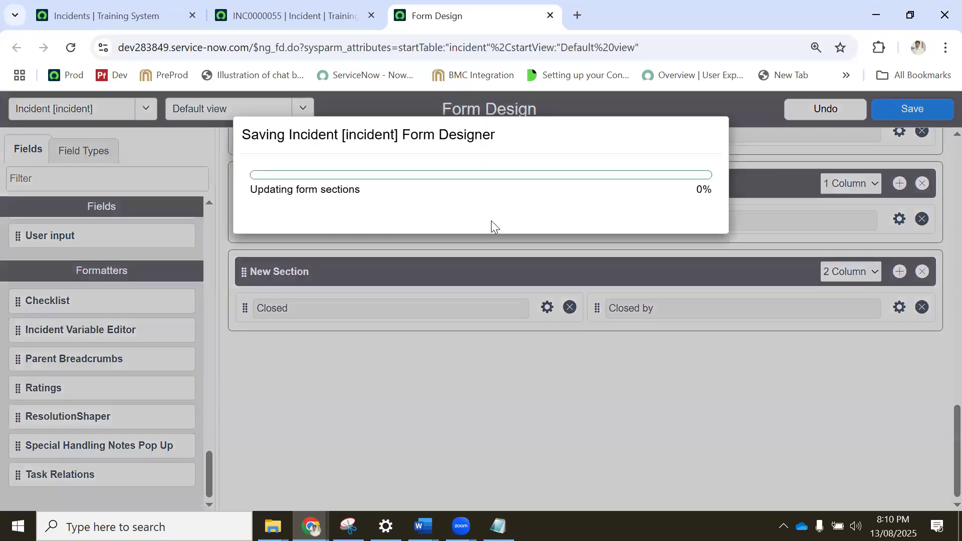
pyautogui.click(264, 11)
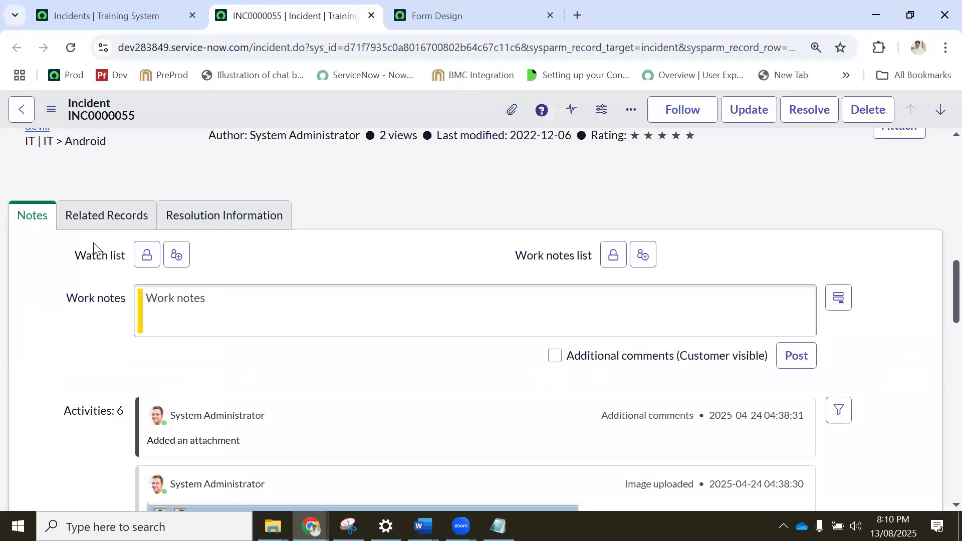
# Review the Related Records section and the related lists on incident INC0000055 before reloading the form.
pyautogui.scroll(10, 95, 240)
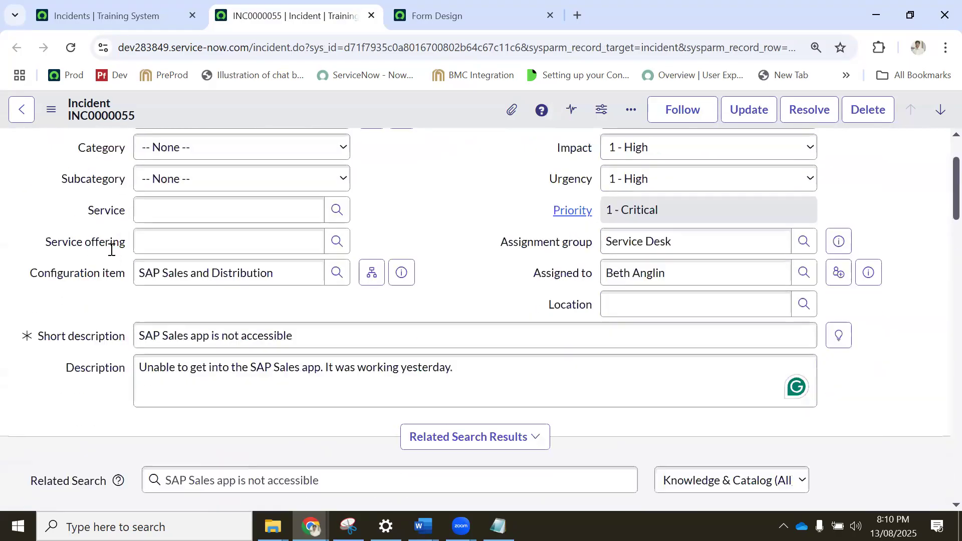
pyautogui.scroll(-10, 111, 250)
pyautogui.scroll(3, 86, 188)
pyautogui.click(80, 290)
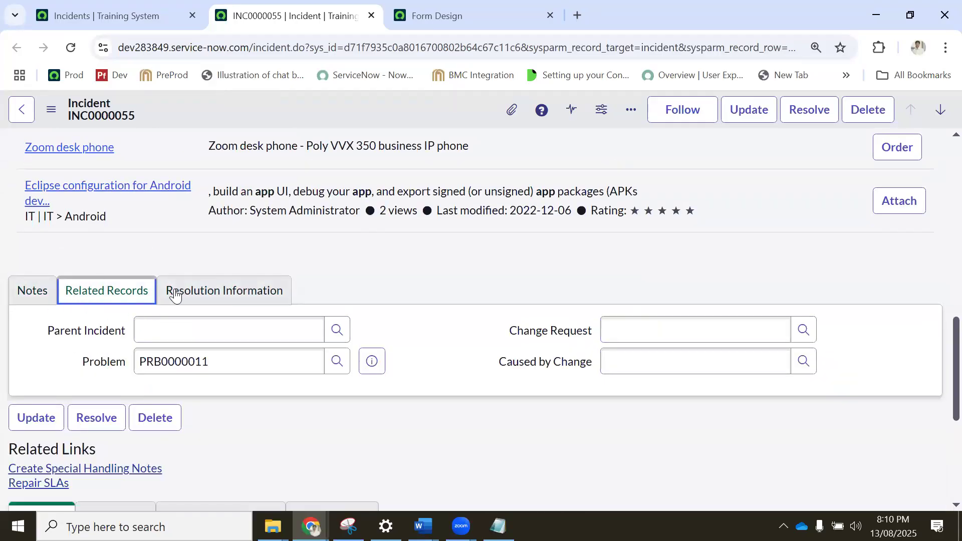
pyautogui.scroll(-5, 100, 283)
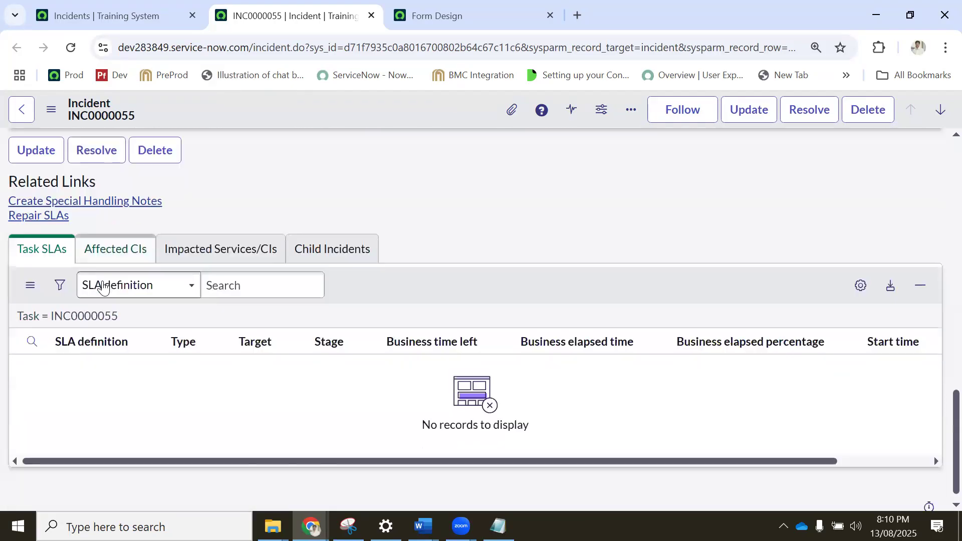
pyautogui.scroll(10, 113, 263)
pyautogui.scroll(9, 119, 263)
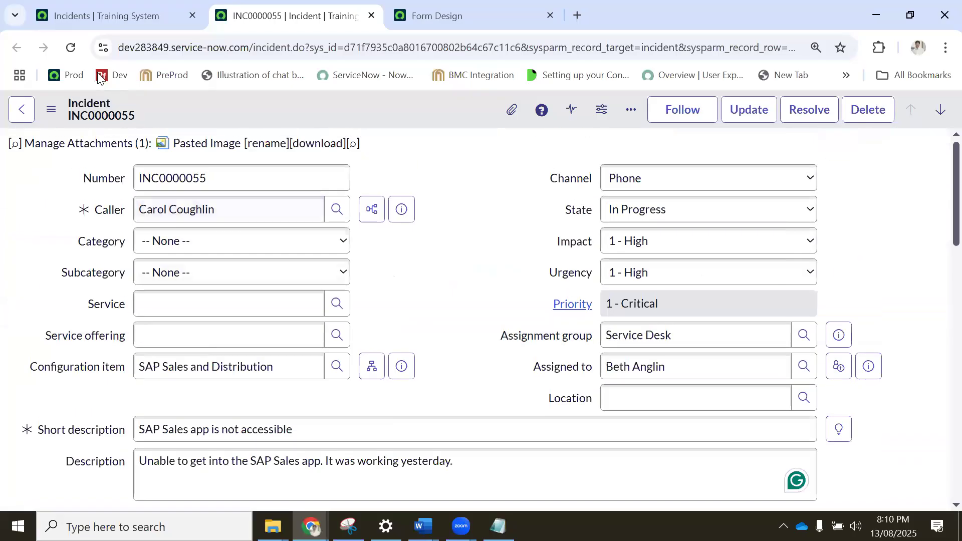
# Reload incident INC0000055 and view the Closed and Closed by fields in its New Section.
pyautogui.click(71, 49)
pyautogui.click(445, 17)
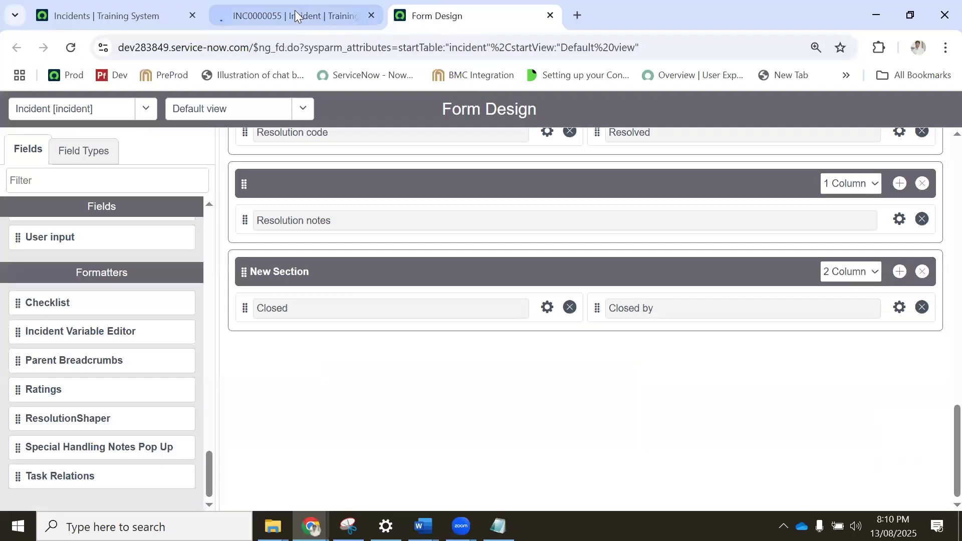
pyautogui.click(273, 16)
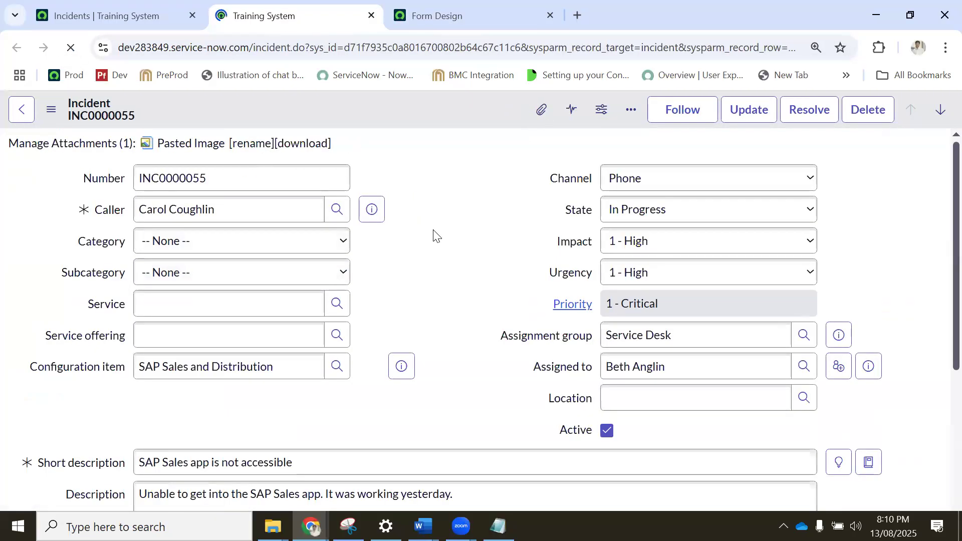
pyautogui.scroll(-9, 434, 232)
pyautogui.scroll(5, 435, 231)
pyautogui.scroll(-7, 434, 233)
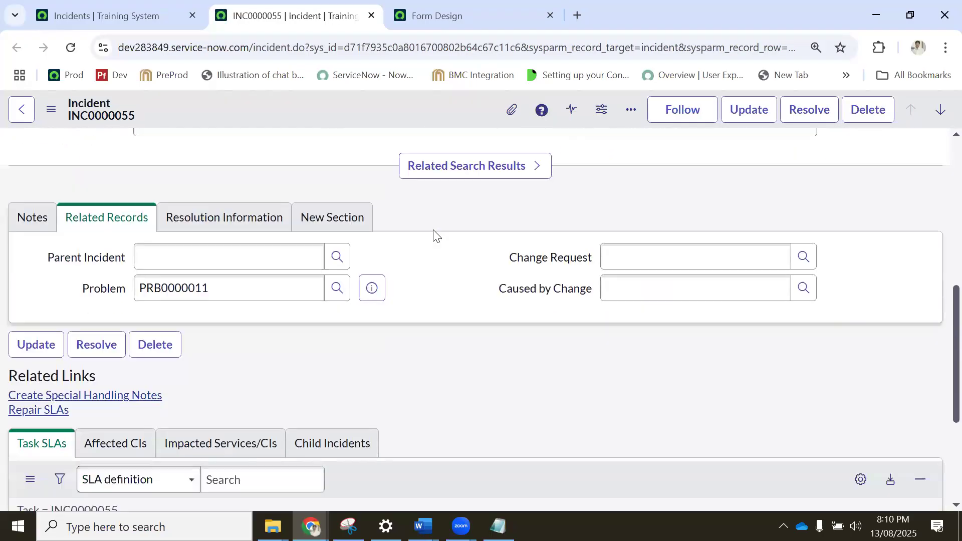
pyautogui.scroll(4, 434, 233)
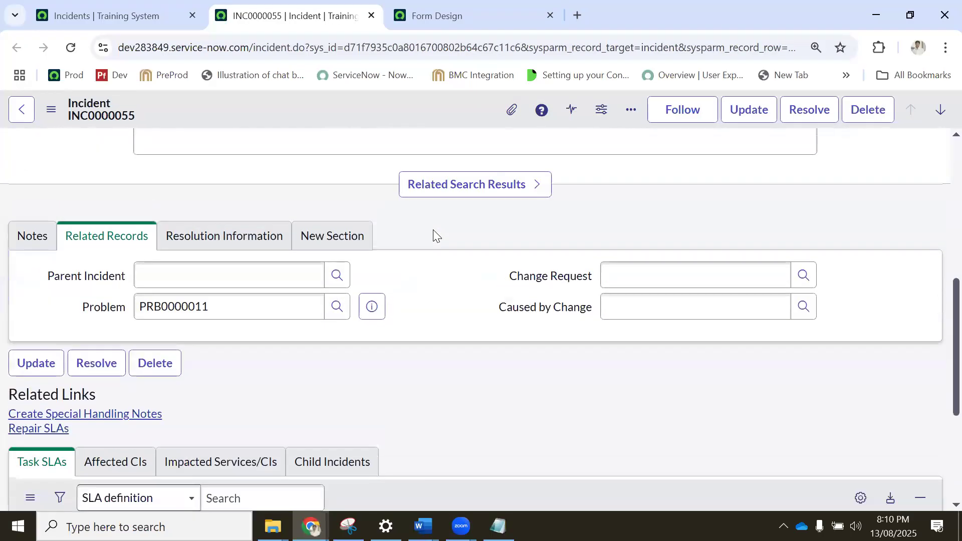
pyautogui.click(321, 240)
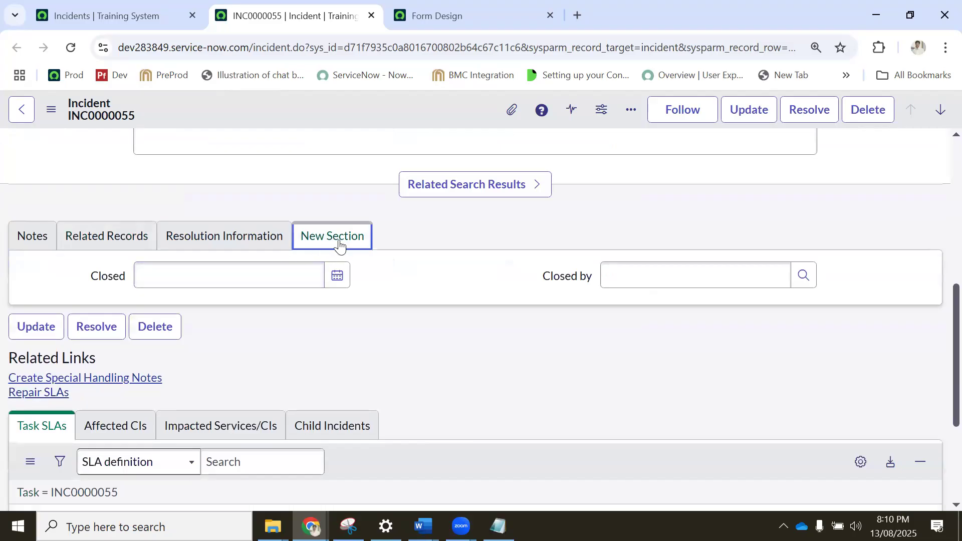
# Rename New Section to "Closer fields" in the incident form design and save it.
pyautogui.click(438, 17)
pyautogui.click(300, 271)
pyautogui.tripleClick(301, 271)
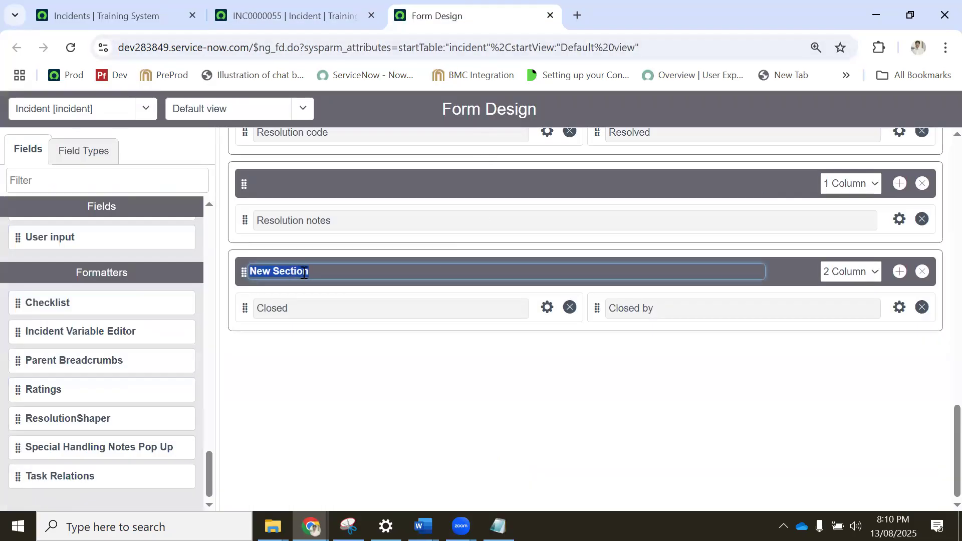
pyautogui.write('Closer fields')
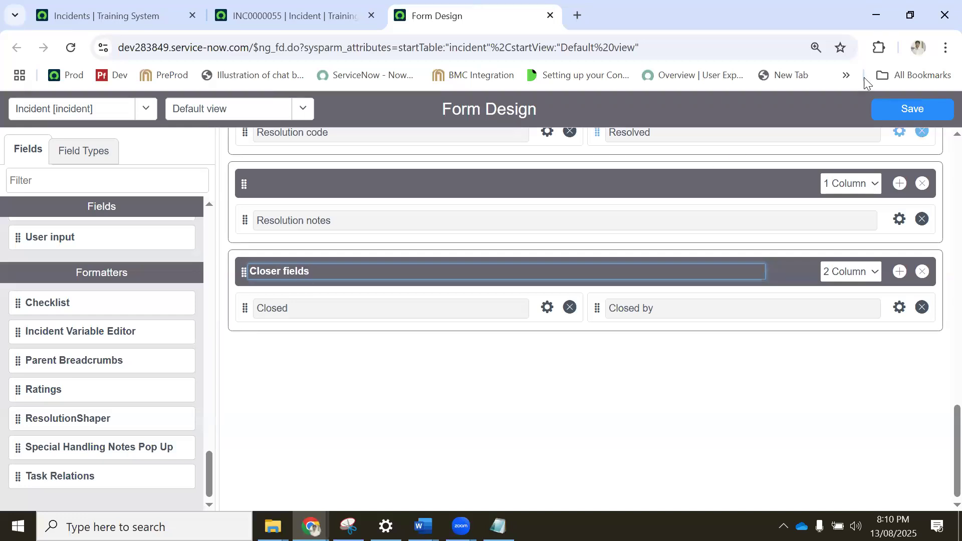
pyautogui.click(883, 111)
# Reload incident INC0000055 and check the renamed section and the Active field on the form.
pyautogui.click(296, 11)
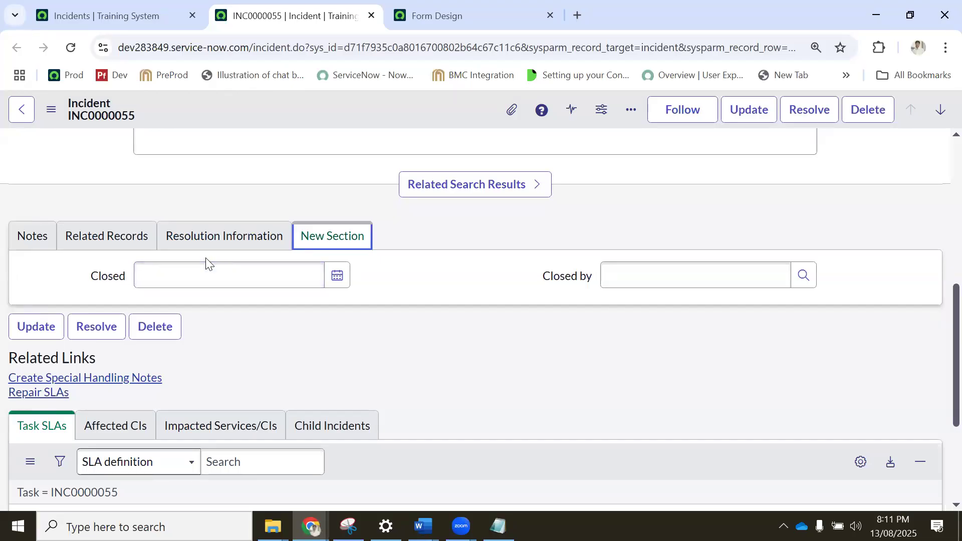
pyautogui.click(426, 21)
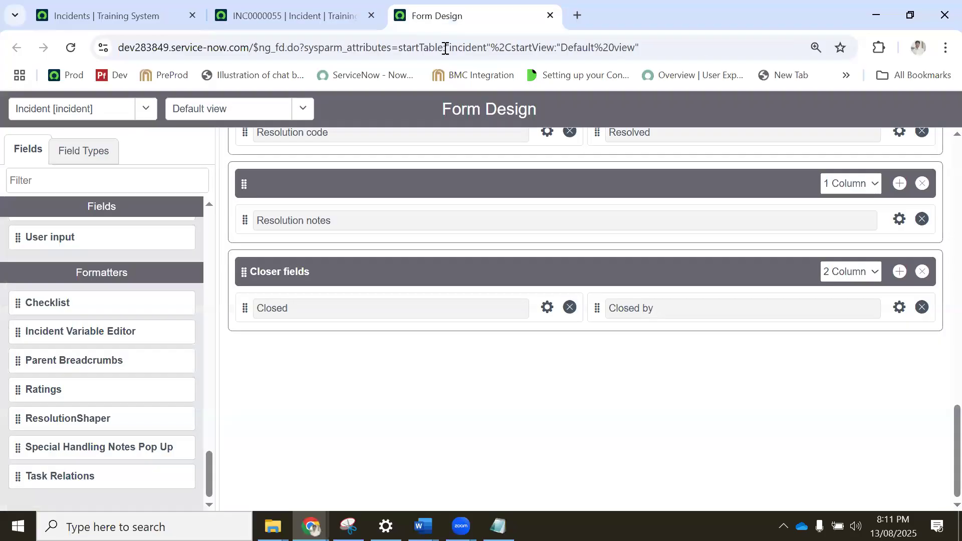
pyautogui.click(296, 16)
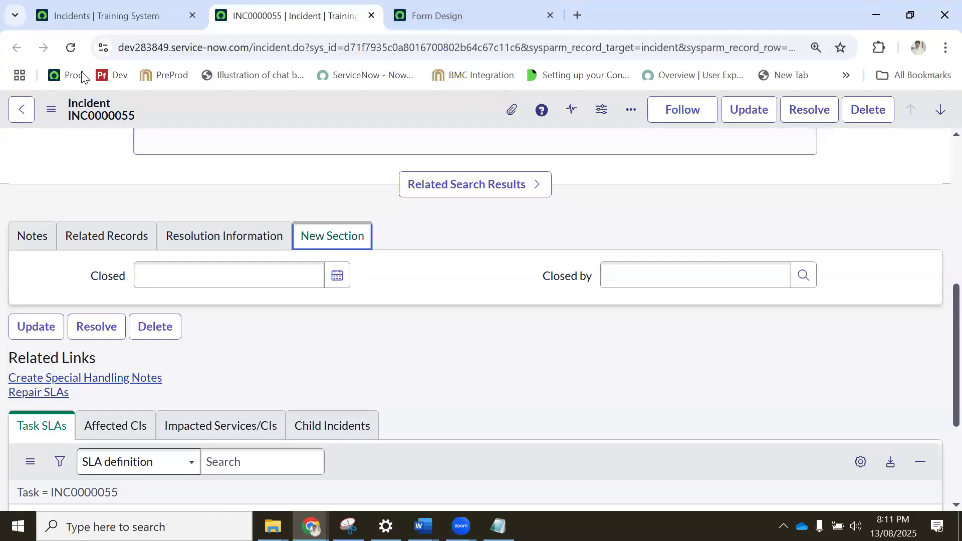
pyautogui.click(70, 48)
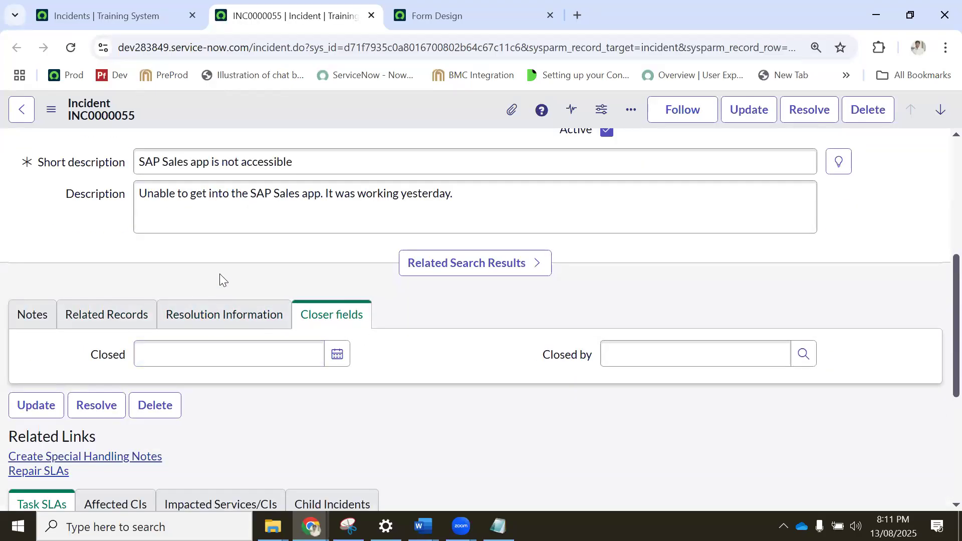
pyautogui.scroll(5, 219, 271)
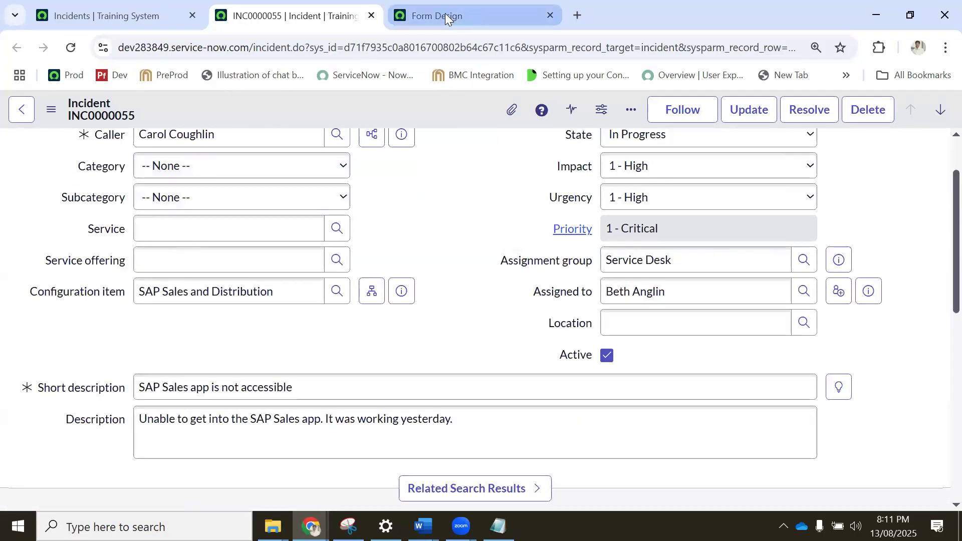
# Show the field types available for creating new fields in the incident form design.
pyautogui.click(445, 14)
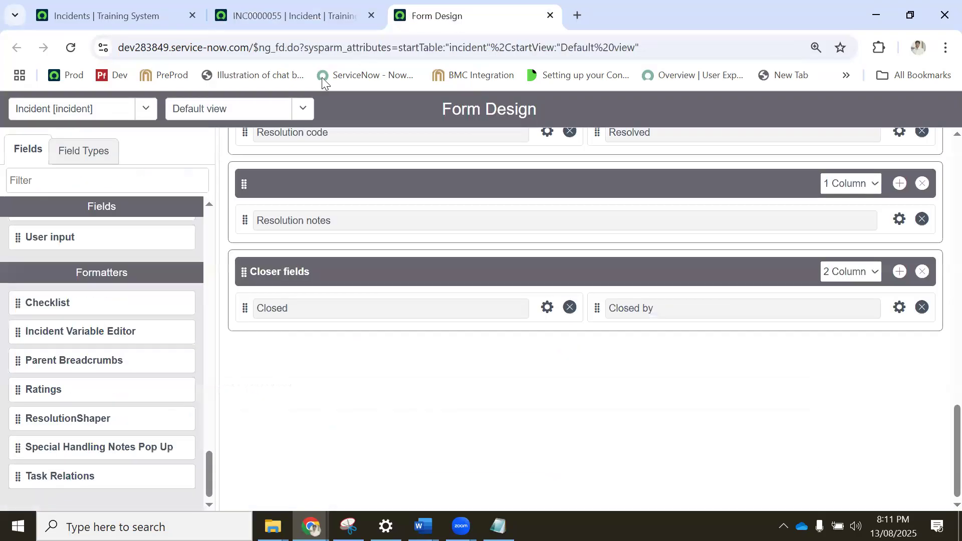
pyautogui.click(81, 151)
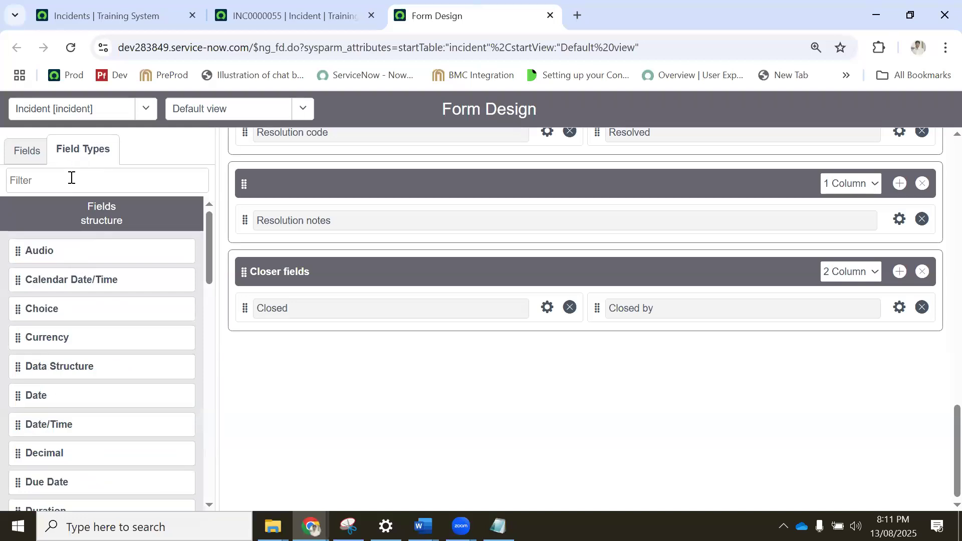
pyautogui.click(51, 176)
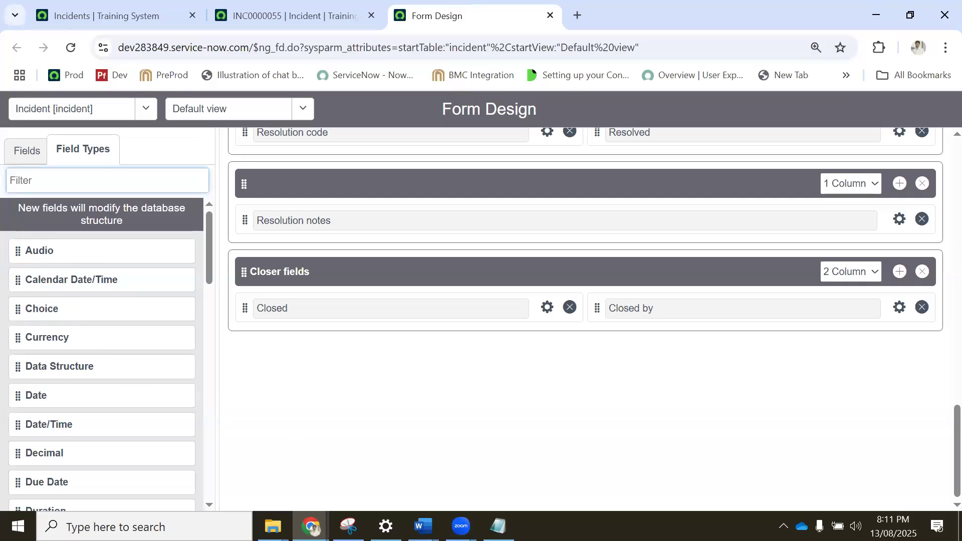
# Switch to the Topics_Day_4 document in Word and examine the String and Text rows of the ServiceNow Field Types table.
pyautogui.moveTo(423, 526)
pyautogui.click(346, 451)
pyautogui.moveTo(281, 287); pyautogui.dragTo(252, 286)
pyautogui.doubleClick(248, 329)
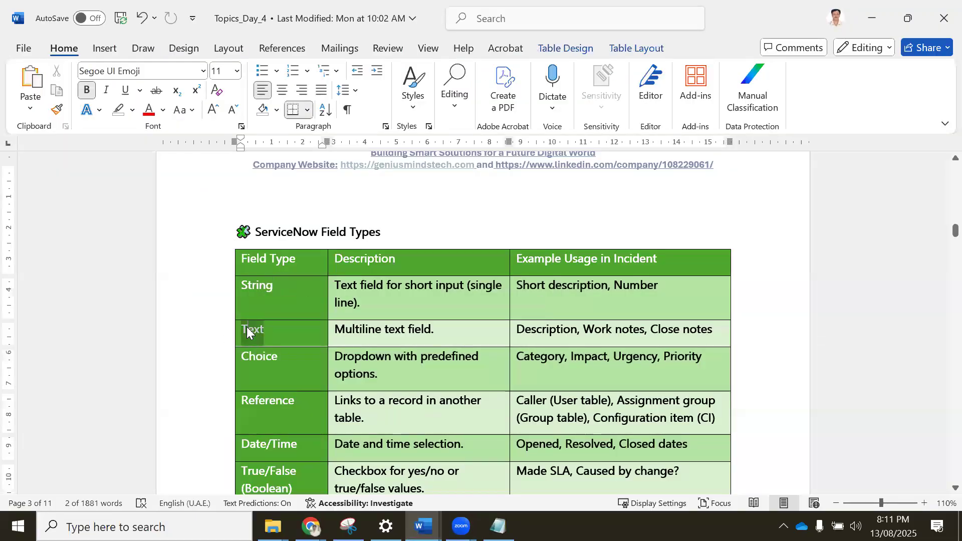
pyautogui.doubleClick(361, 330)
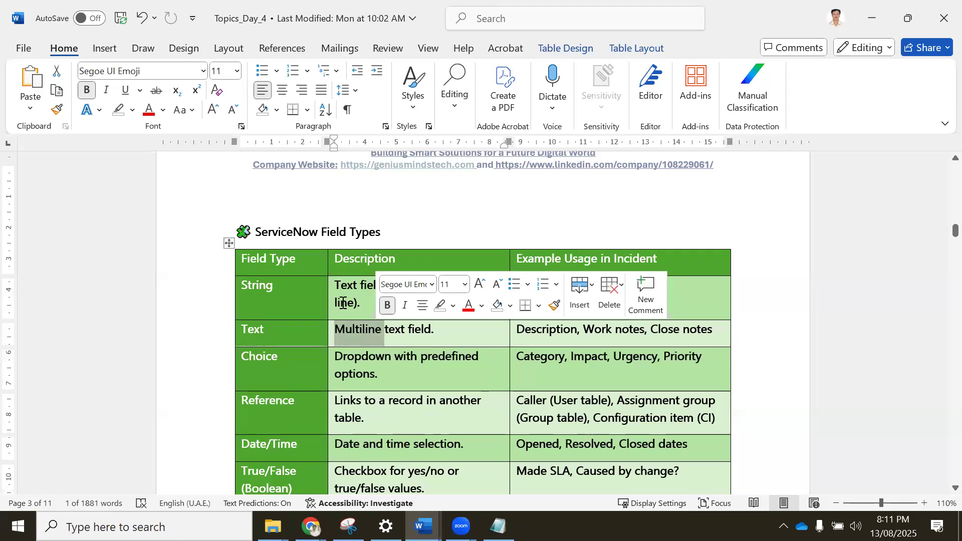
pyautogui.doubleClick(339, 289)
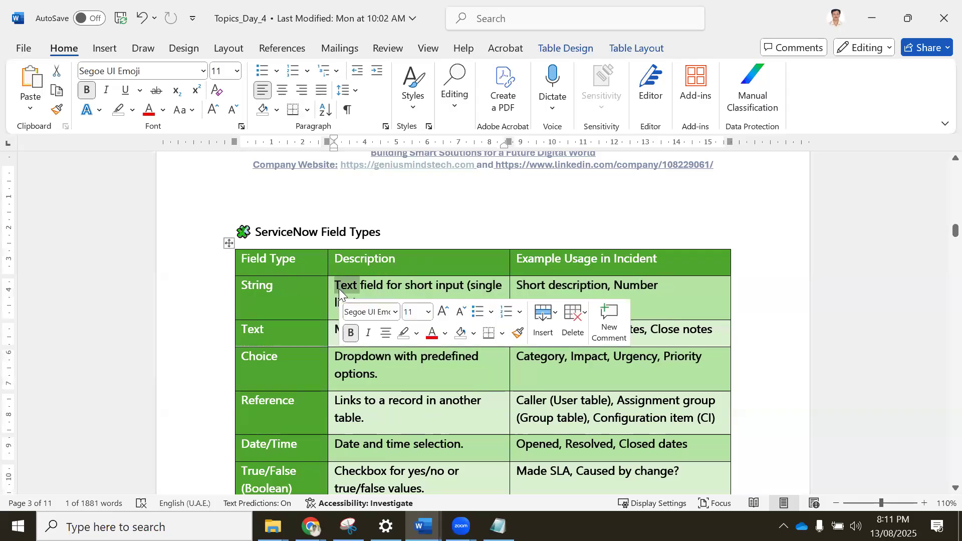
pyautogui.doubleClick(256, 289)
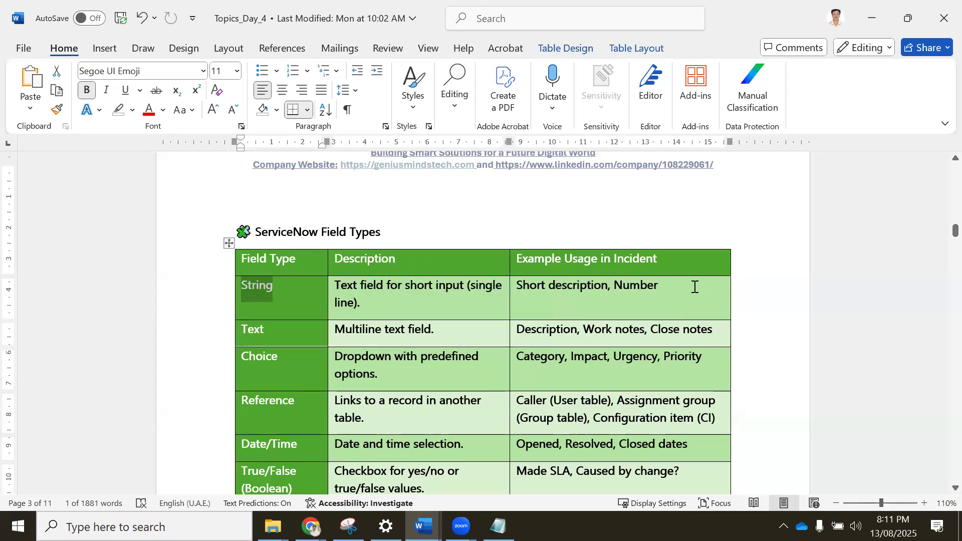
pyautogui.doubleClick(572, 287)
pyautogui.tripleClick(372, 335)
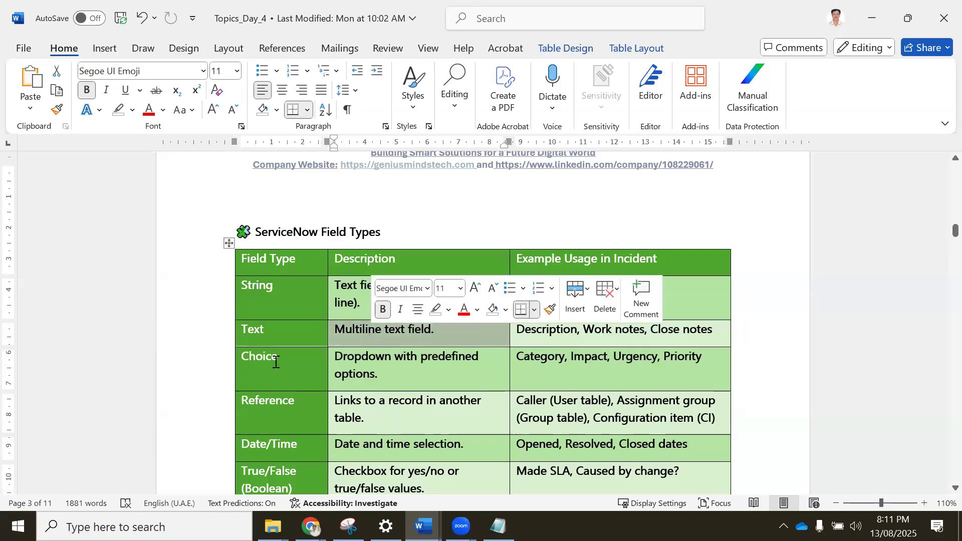
# Switch back to incident INC0000055 in Chrome, open the incident table's dictionary entries and examine the column types.
pyautogui.moveTo(310, 527)
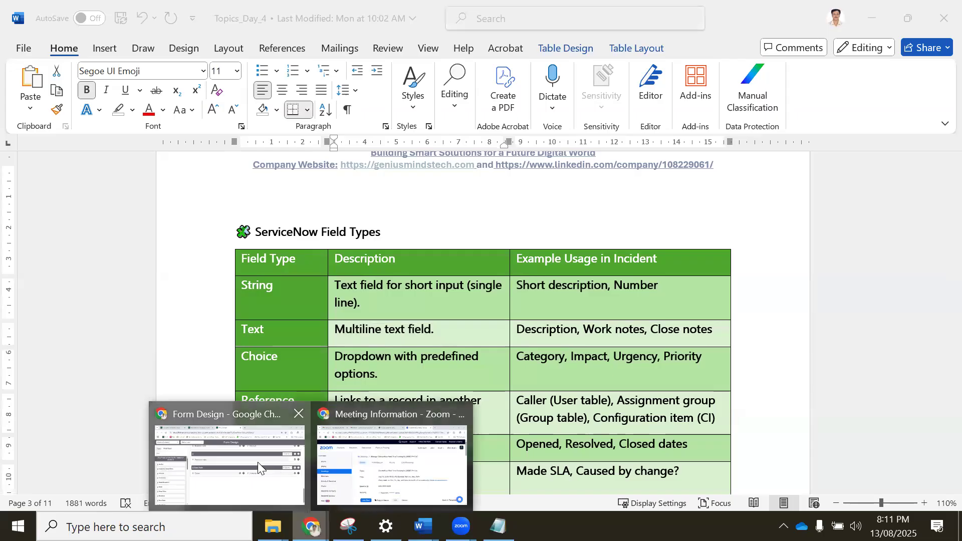
pyautogui.click(258, 462)
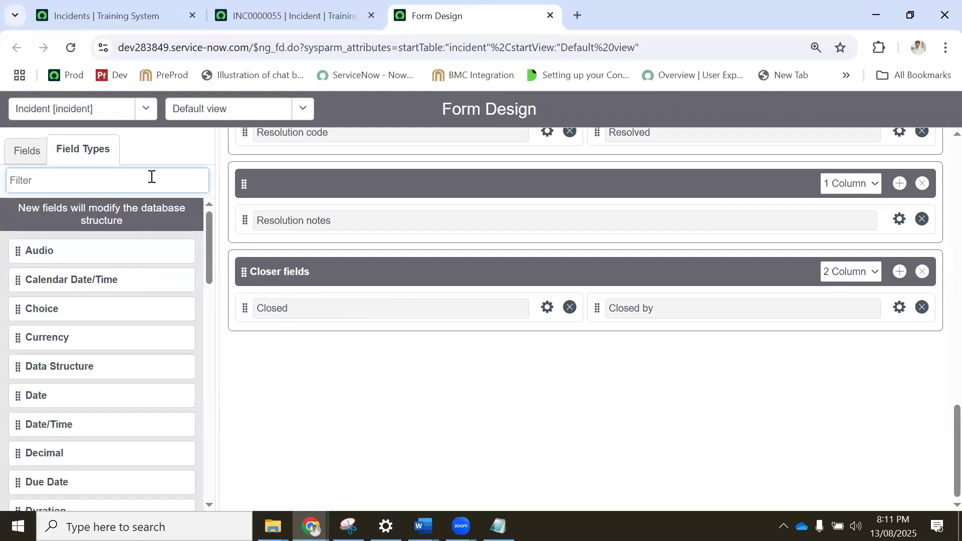
pyautogui.click(274, 23)
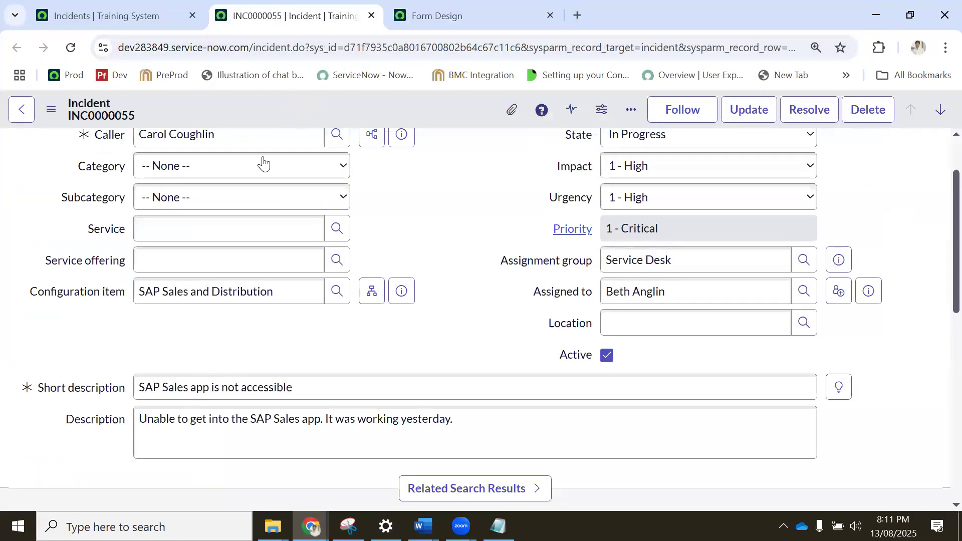
pyautogui.rightClick(228, 106)
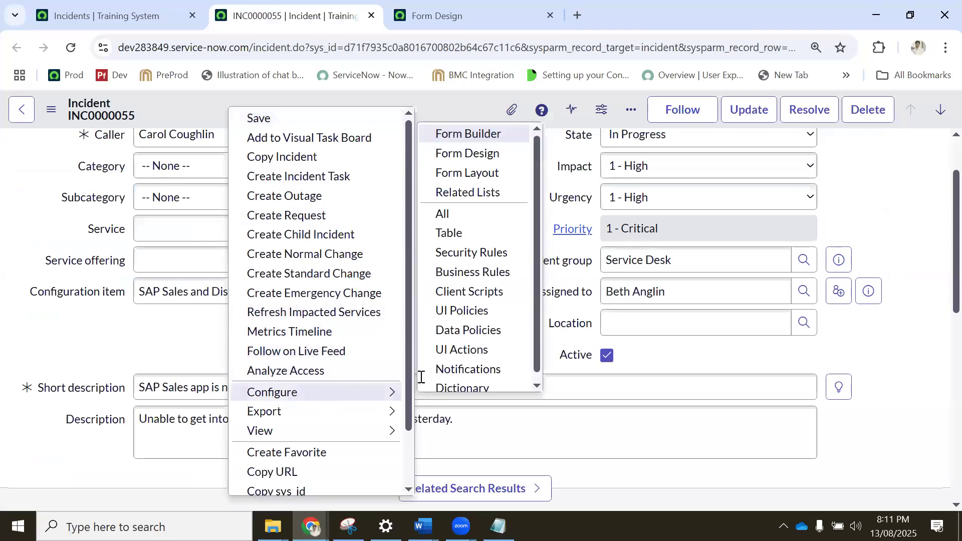
pyautogui.moveTo(381, 392)
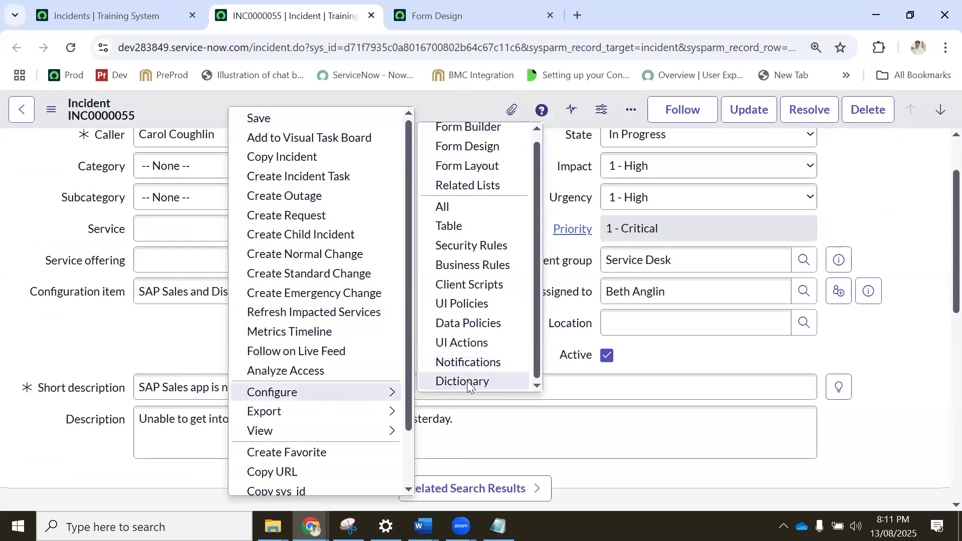
pyautogui.click(468, 383)
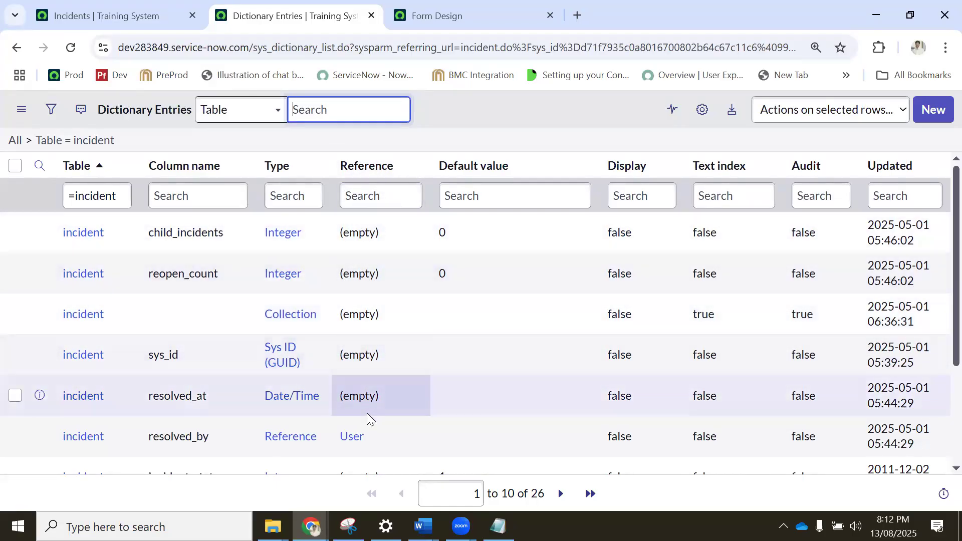
pyautogui.scroll(-3, 351, 351)
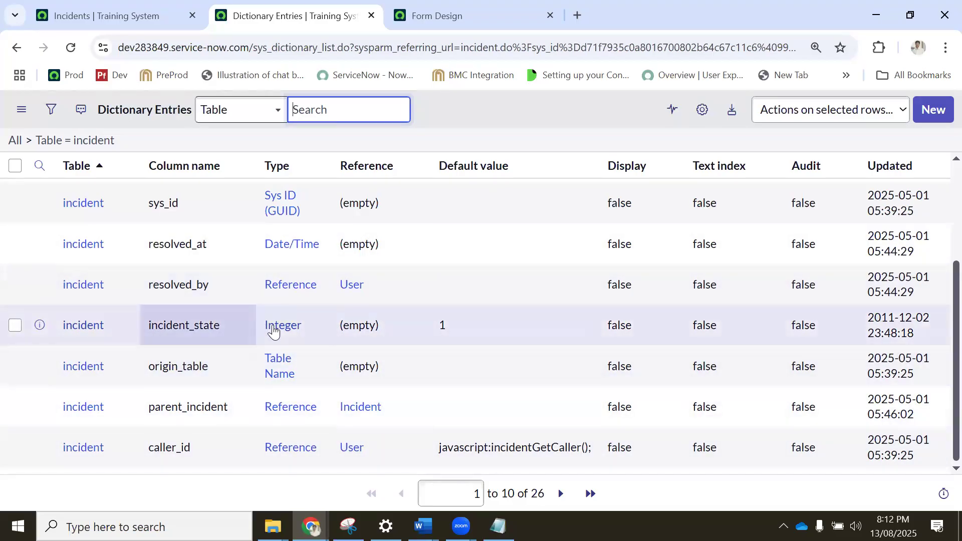
pyautogui.scroll(3, 301, 323)
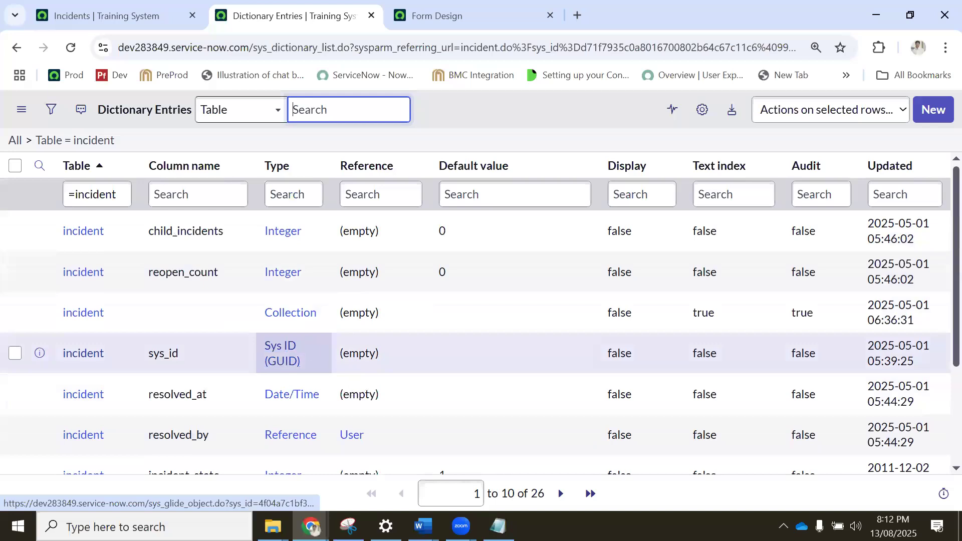
# Return to the Topics_Day_4 document in Word and review the String through Decimal rows of the field types table.
pyautogui.click(326, 431)
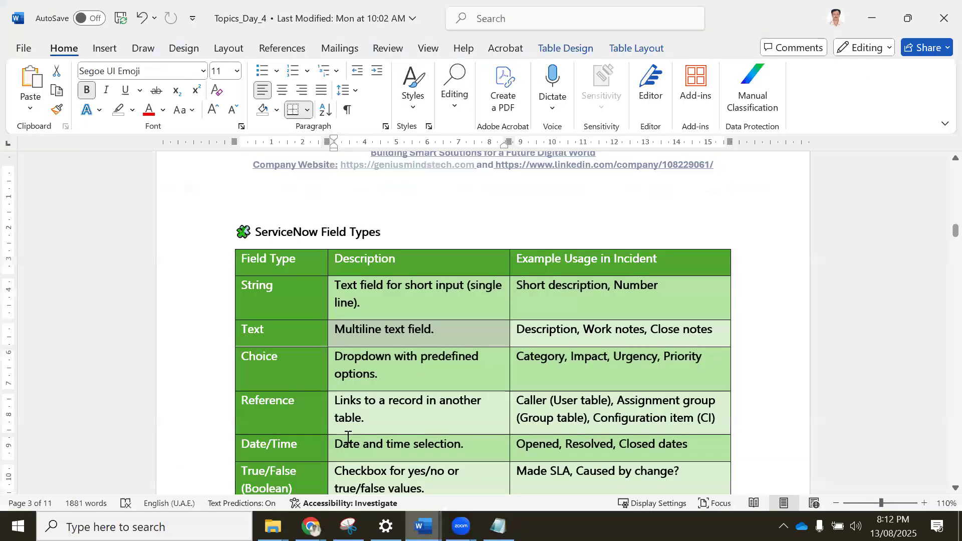
pyautogui.scroll(-1, 283, 358)
pyautogui.click(263, 247)
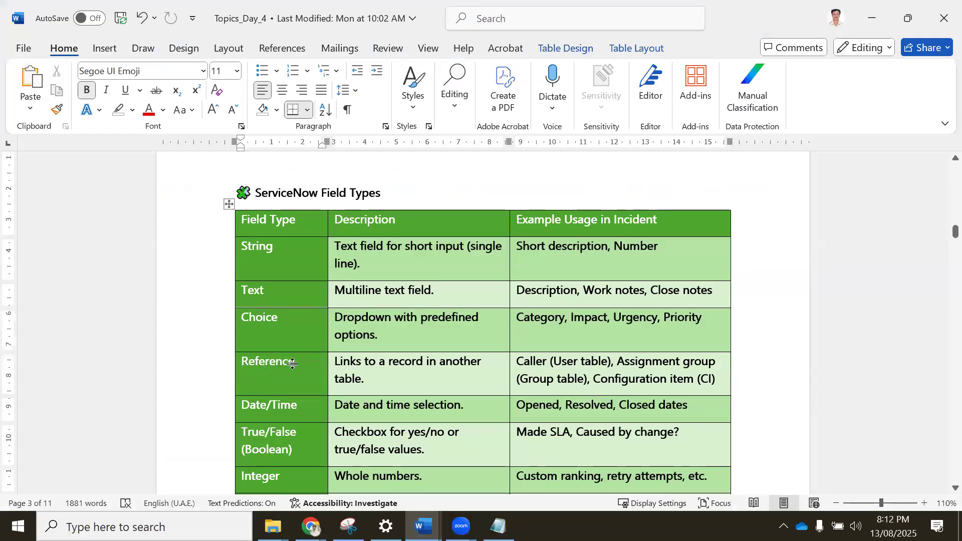
pyautogui.scroll(-1, 288, 362)
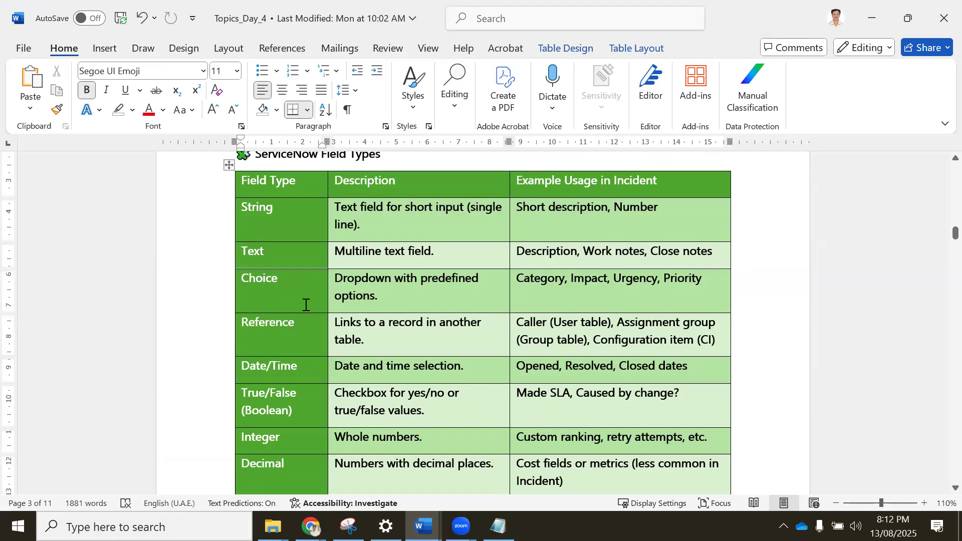
# Review the remaining rows of the ServiceNow Field Types table, from Choice through Attachment.
pyautogui.scroll(-1, 276, 338)
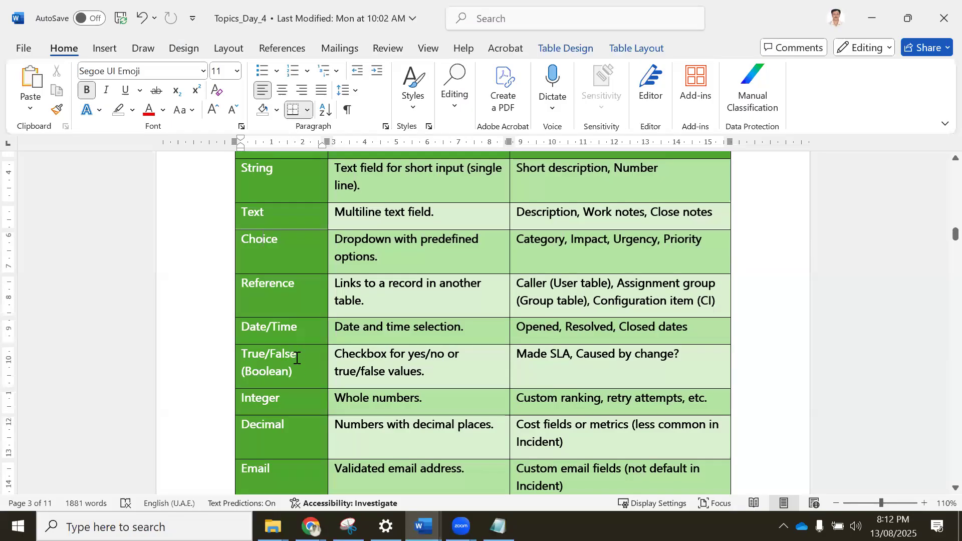
pyautogui.scroll(-3, 275, 321)
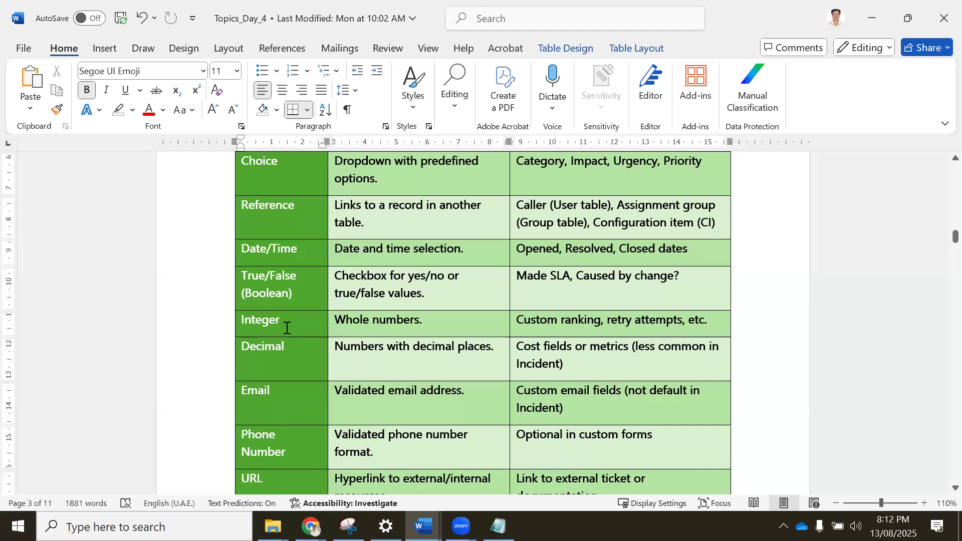
pyautogui.scroll(-2, 284, 321)
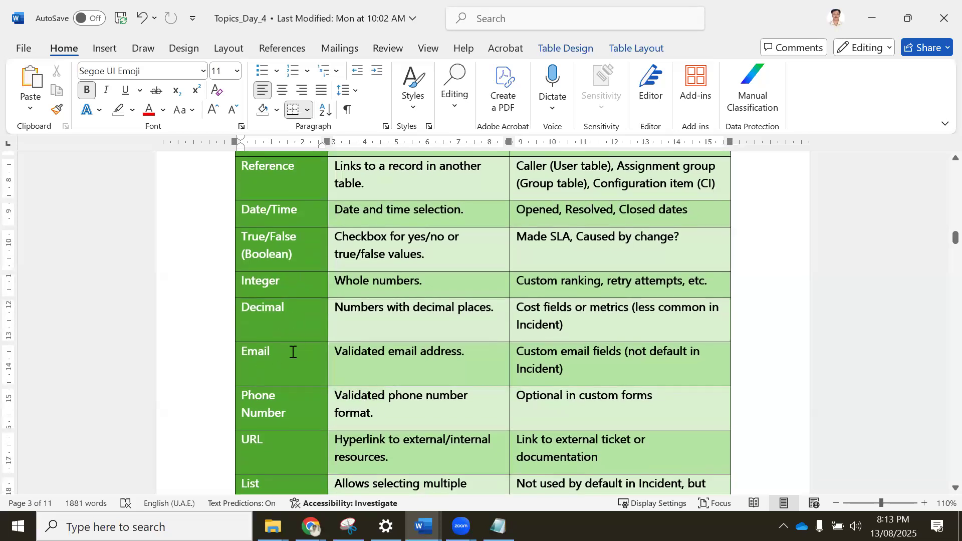
pyautogui.scroll(-2, 293, 352)
pyautogui.scroll(-2, 308, 369)
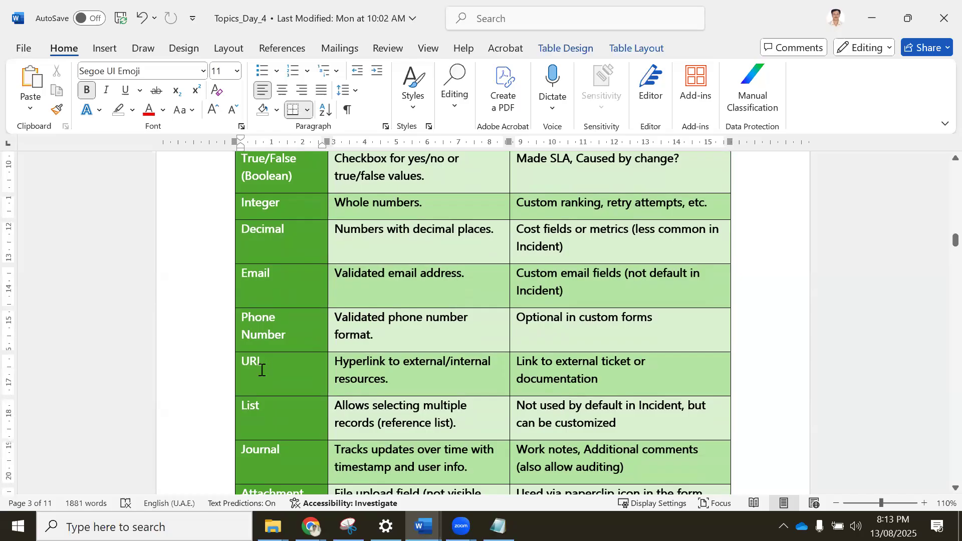
pyautogui.scroll(-1, 289, 353)
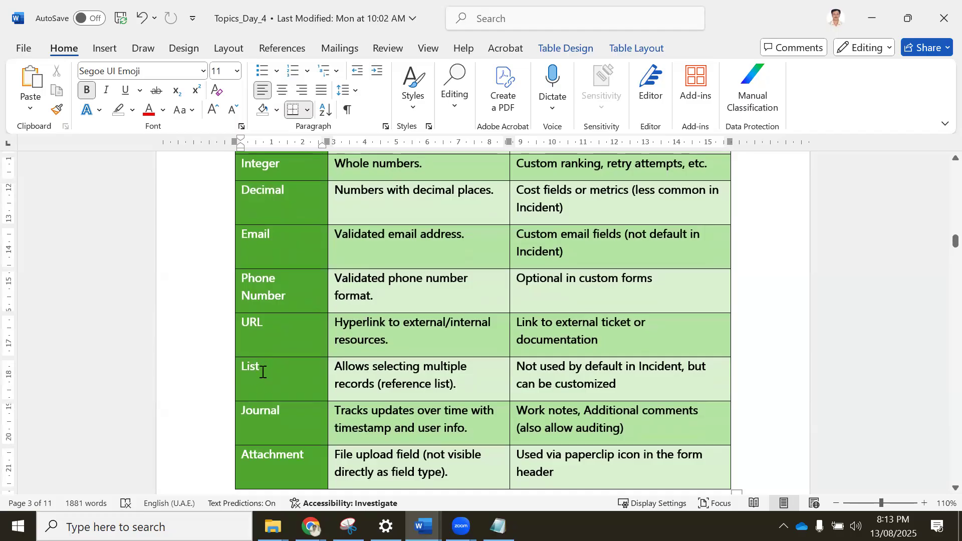
pyautogui.scroll(4, 279, 352)
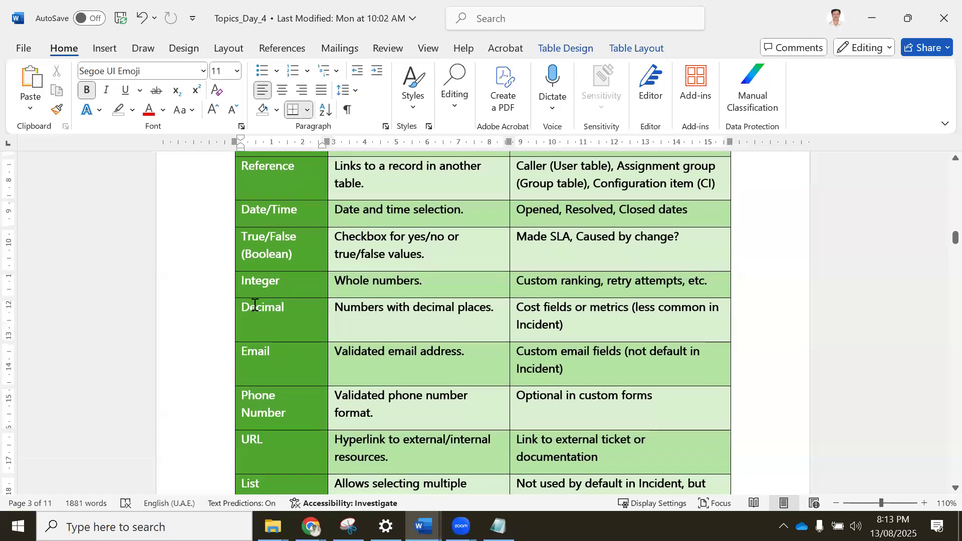
pyautogui.scroll(-6, 301, 365)
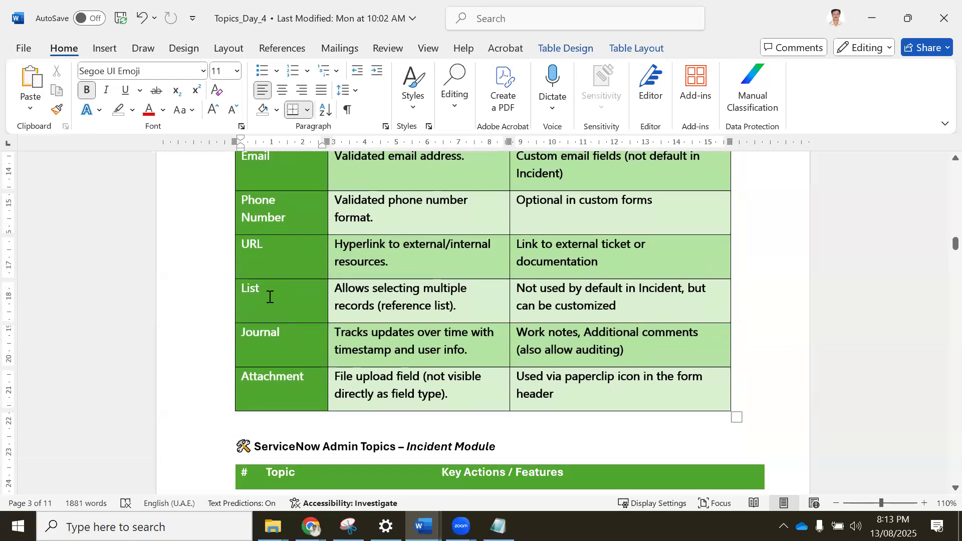
pyautogui.scroll(4, 271, 297)
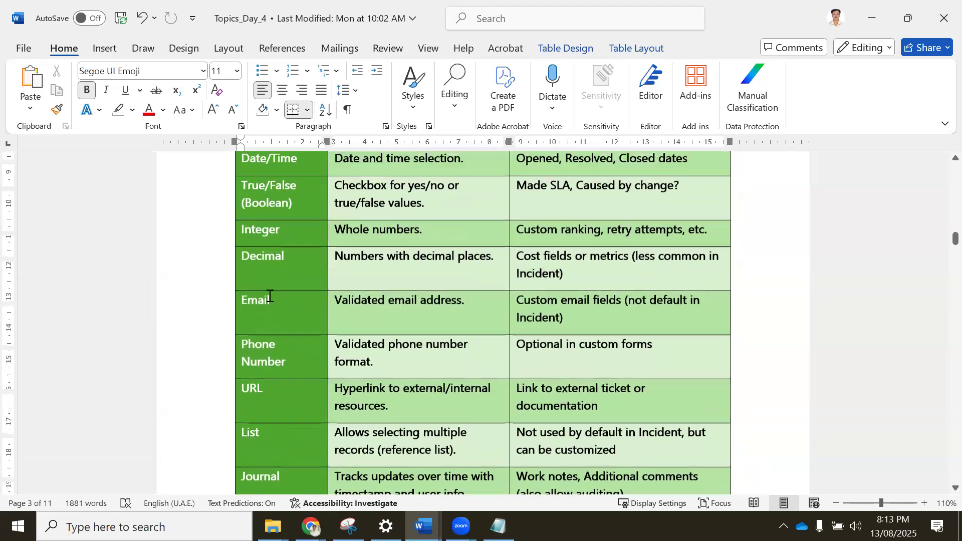
pyautogui.scroll(6, 301, 325)
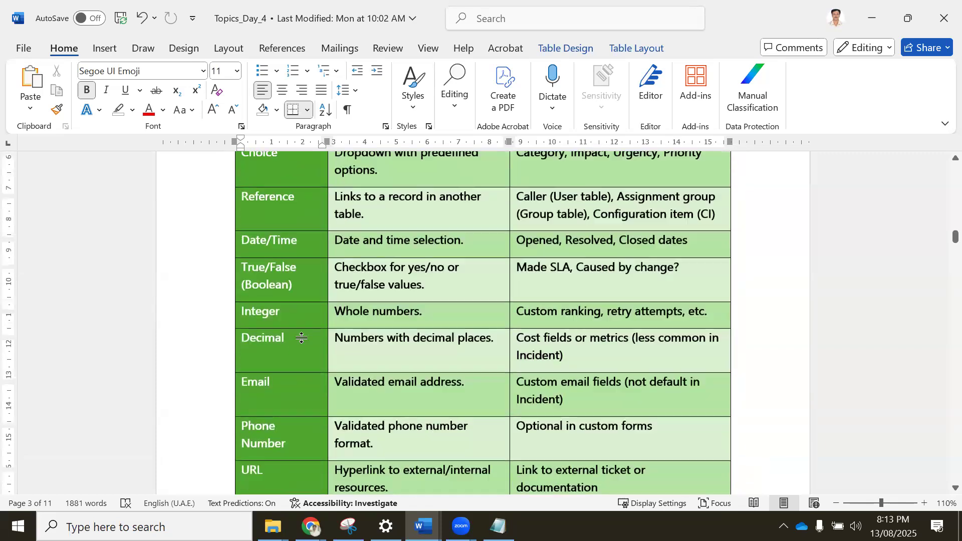
pyautogui.scroll(-1, 298, 336)
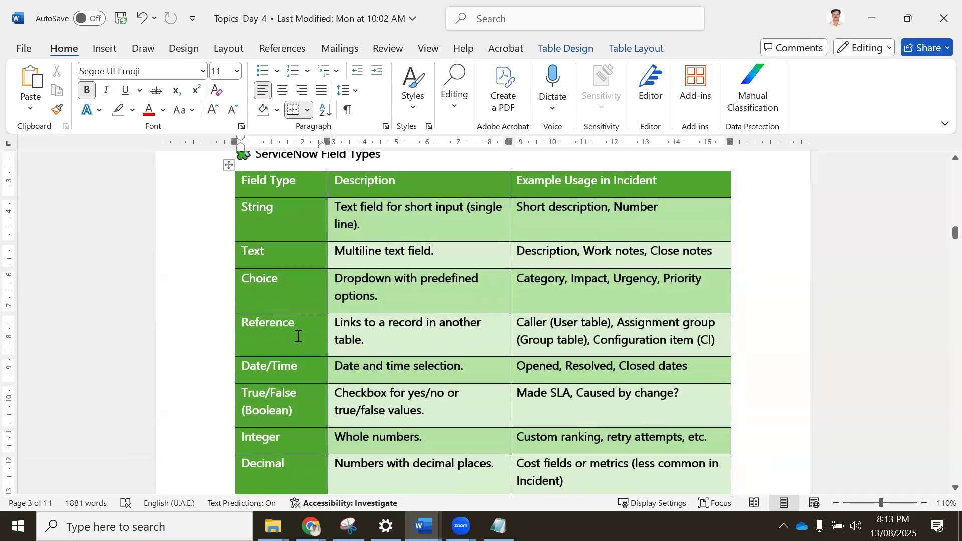
pyautogui.scroll(-8, 297, 336)
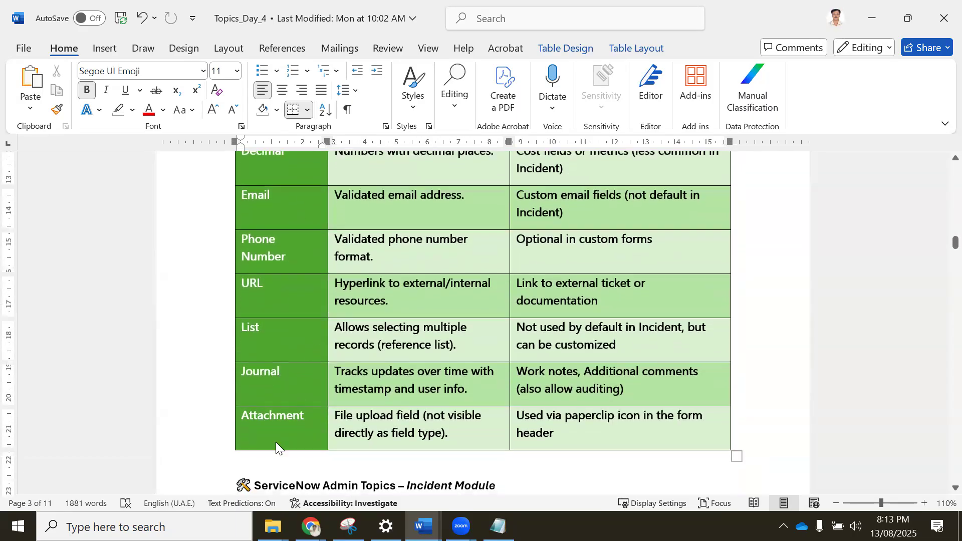
# Switch to incident INC0000055 in Chrome and examine the comments and activity entries in its Notes section.
pyautogui.click(311, 527)
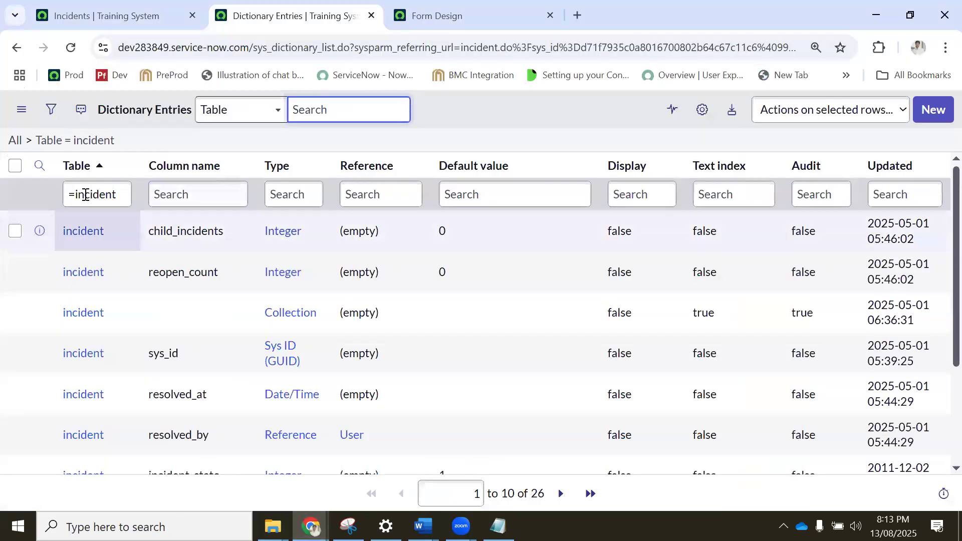
pyautogui.click(146, 16)
pyautogui.click(95, 283)
pyautogui.scroll(-15, 77, 358)
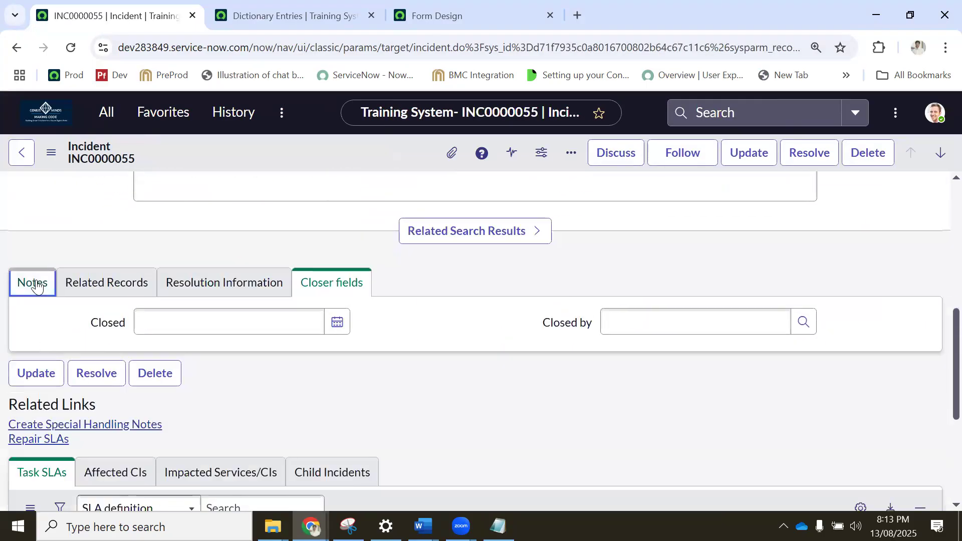
pyautogui.click(35, 284)
pyautogui.scroll(-4, 165, 332)
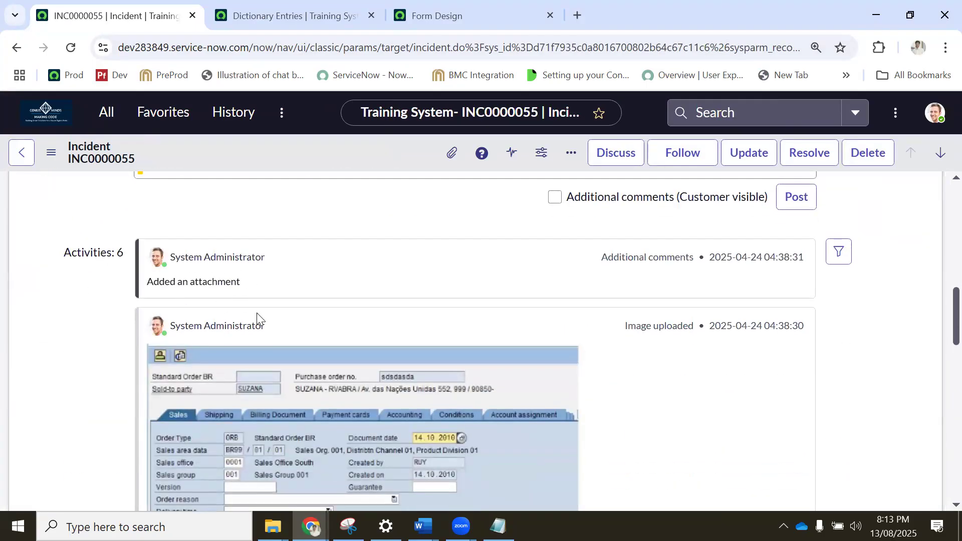
# Return to the Topics_Day_4 document in Word and review the Journal and Attachment rows, then recheck the start of the table.
pyautogui.moveTo(423, 526)
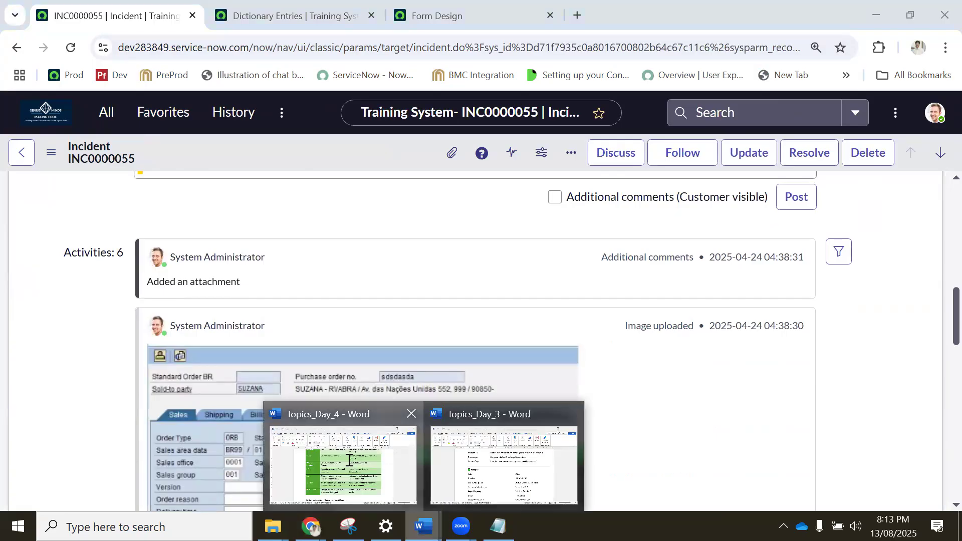
pyautogui.click(505, 464)
pyautogui.scroll(-2, 283, 358)
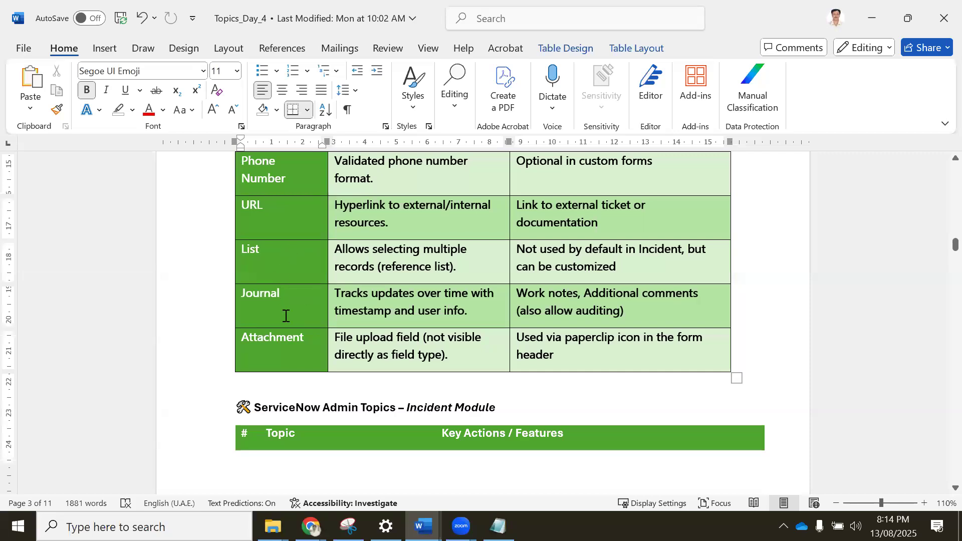
pyautogui.scroll(-2, 286, 316)
pyautogui.scroll(8, 286, 316)
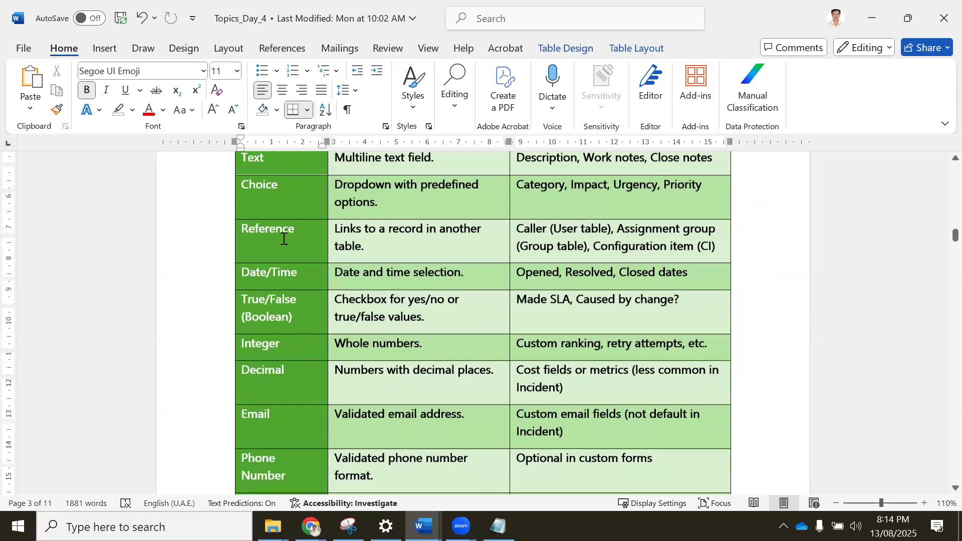
pyautogui.scroll(3, 318, 240)
pyautogui.scroll(-1, 296, 310)
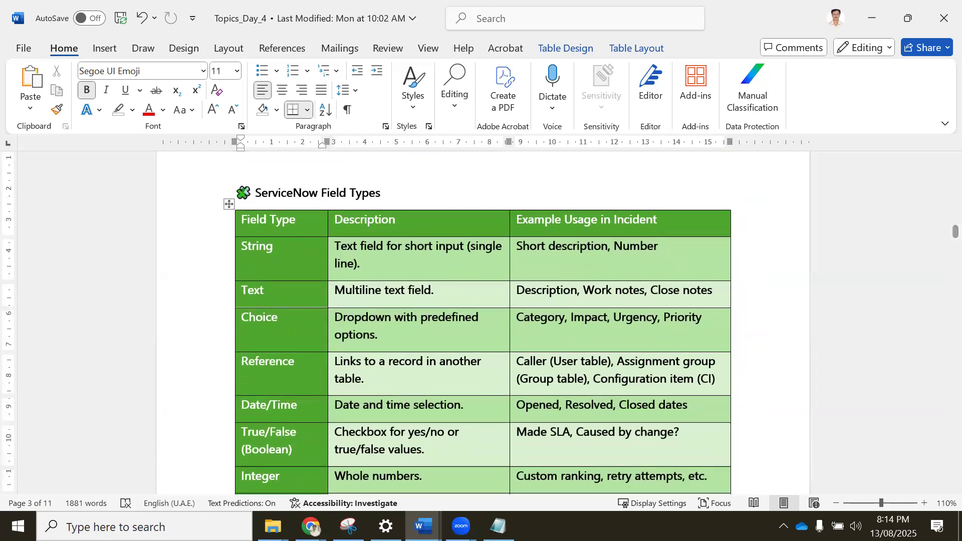
# Switch to the incident table's Dictionary Entries list in Chrome and start a new dictionary entry.
pyautogui.click(311, 526)
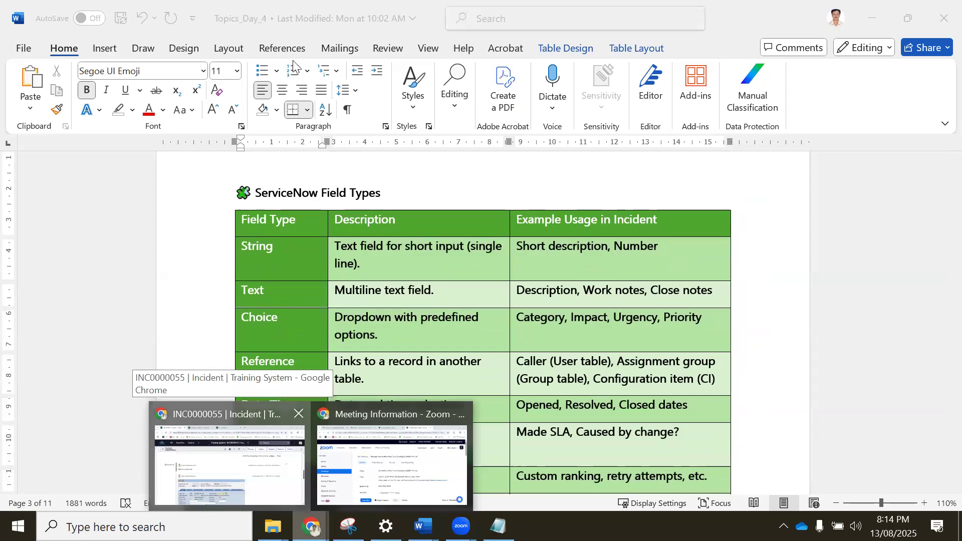
pyautogui.click(227, 456)
pyautogui.click(288, 12)
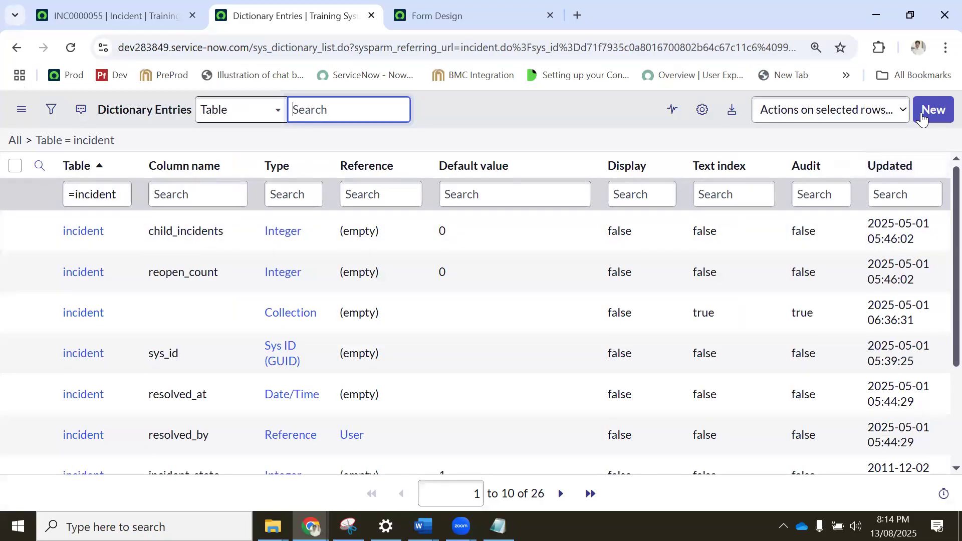
pyautogui.click(924, 118)
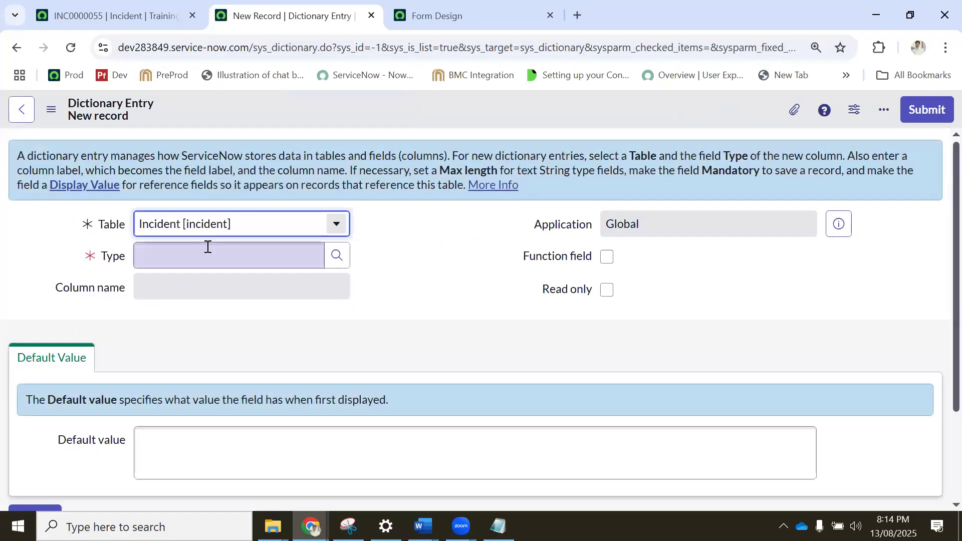
# Try to set the new dictionary entry's type to Street and look over the form's fields.
pyautogui.click(207, 248)
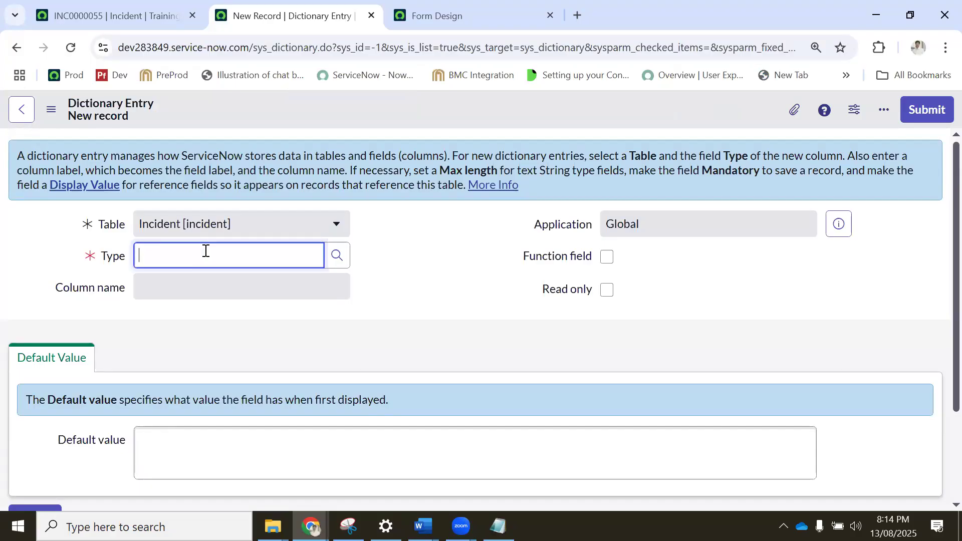
pyautogui.write('treet')
pyautogui.scroll(-3, 476, 239)
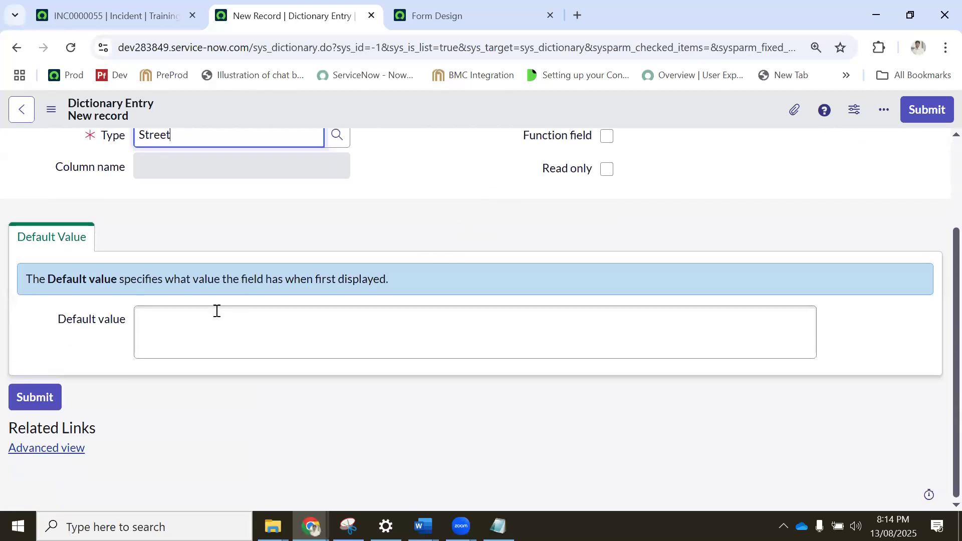
pyautogui.scroll(3, 490, 278)
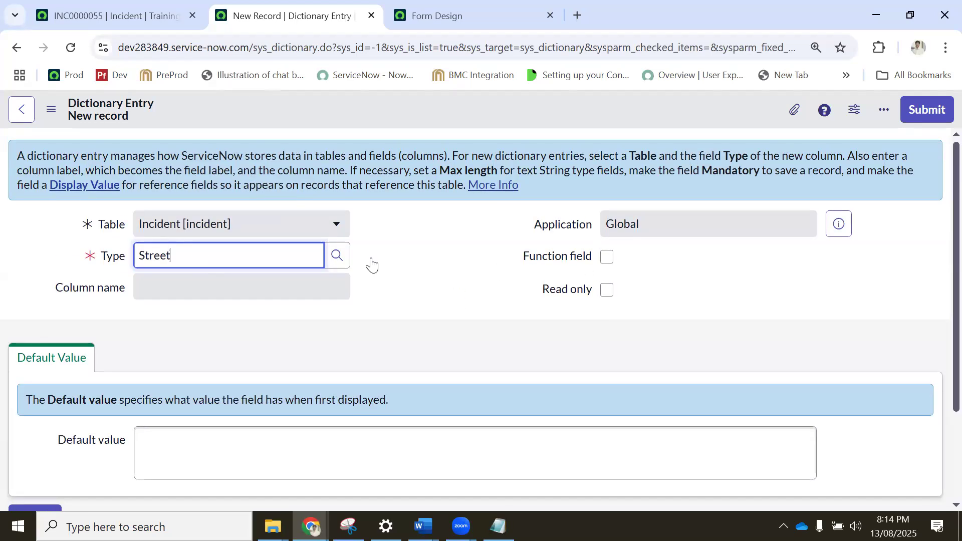
pyautogui.scroll(-1, 248, 274)
pyautogui.scroll(1, 249, 280)
pyautogui.scroll(-2, 299, 248)
pyautogui.scroll(1, 123, 320)
pyautogui.scroll(-1, 123, 319)
pyautogui.scroll(2, 122, 324)
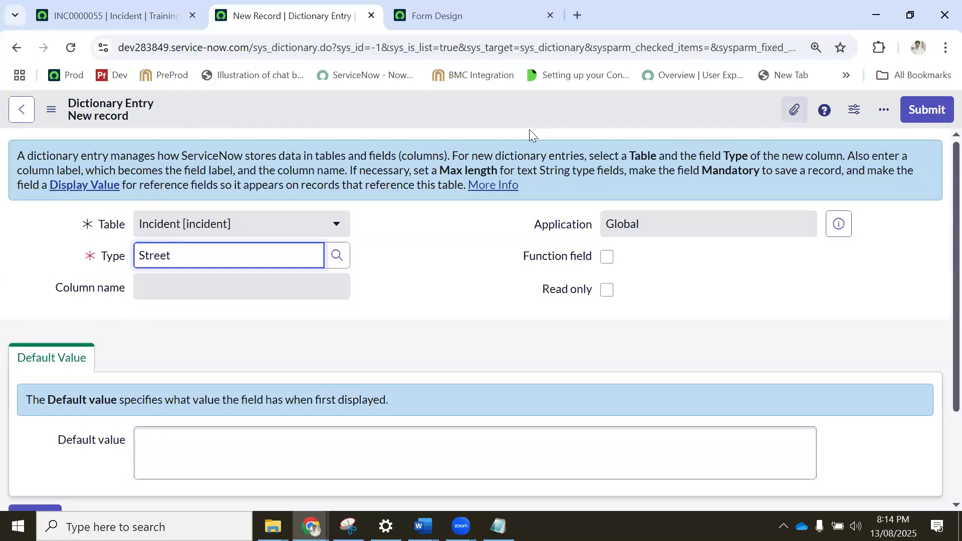
pyautogui.rightClick(516, 109)
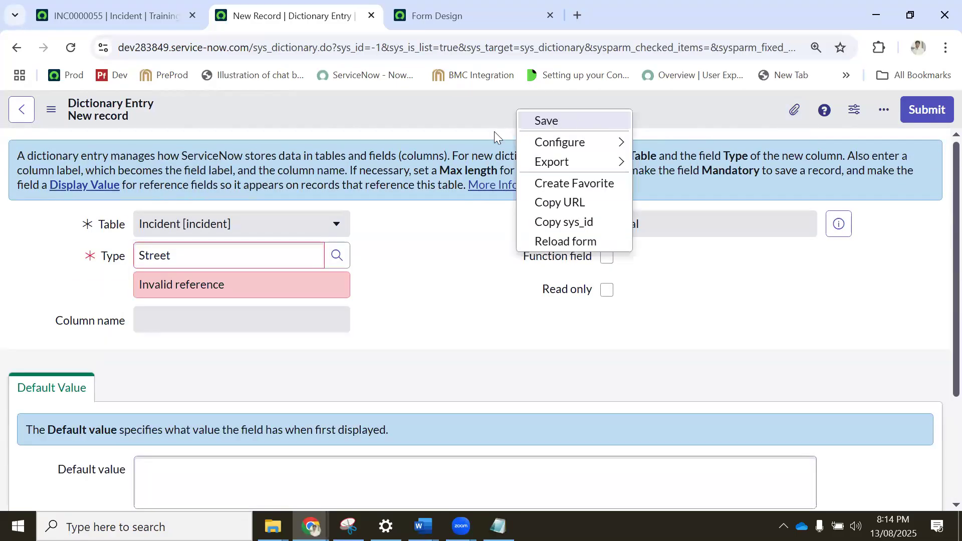
# Set the new dictionary entry's type to Reference.
pyautogui.click(218, 254)
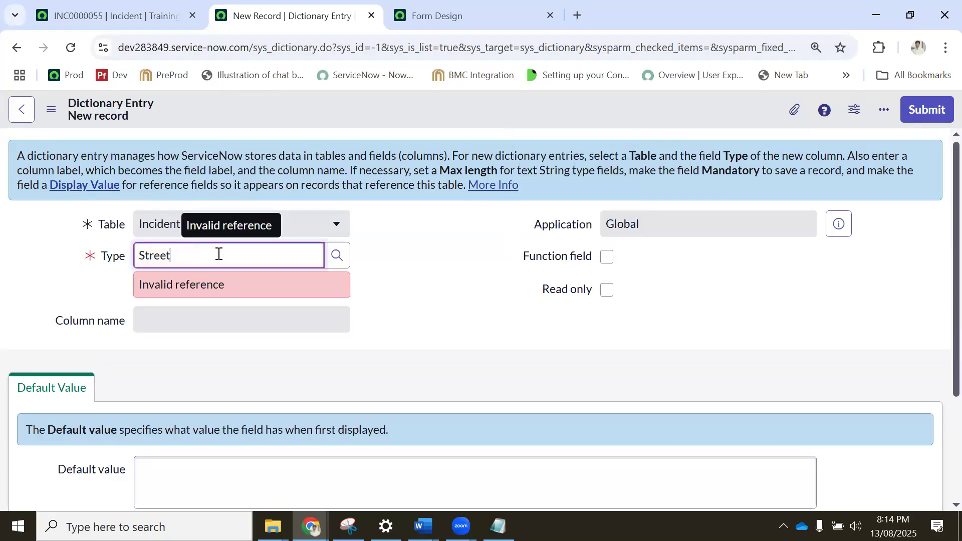
pyautogui.doubleClick(219, 254)
pyautogui.press('BackSpace')
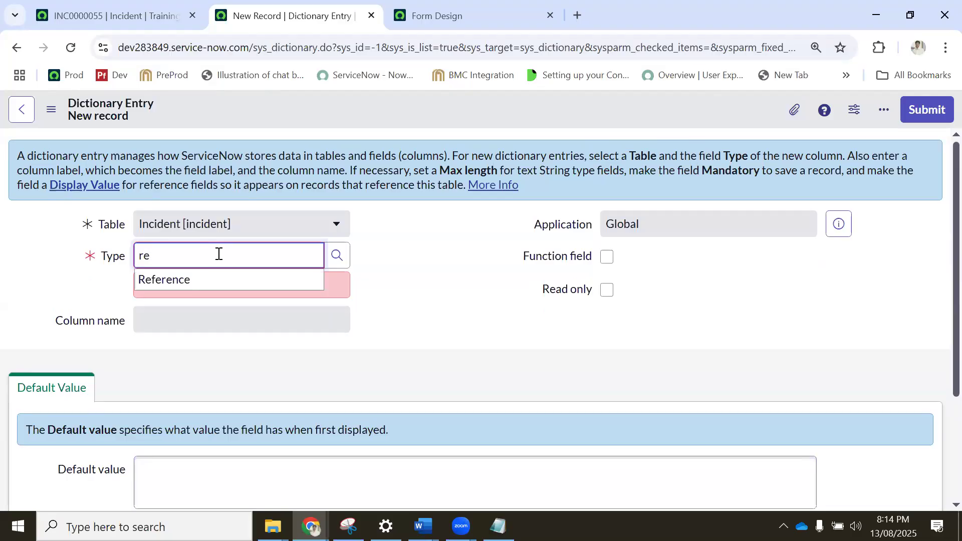
pyautogui.click(173, 278)
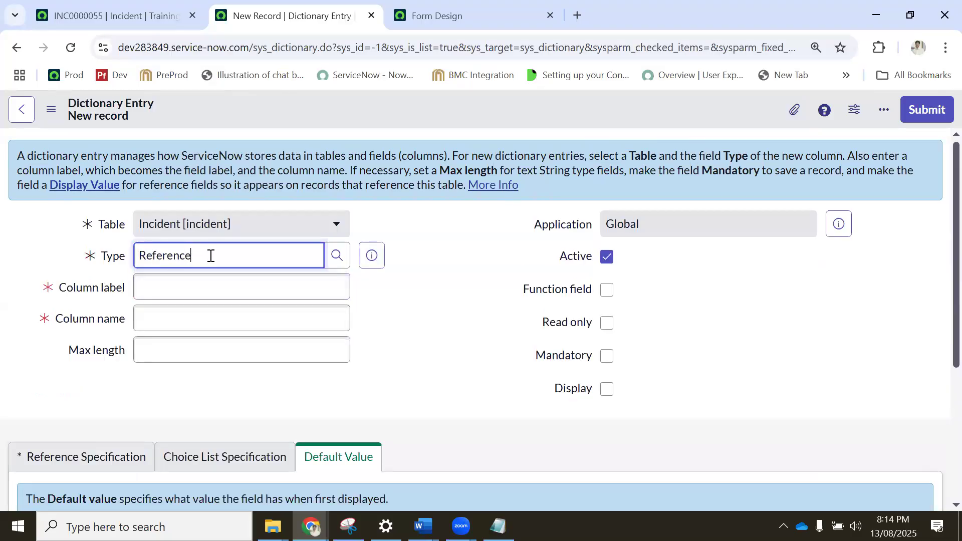
# Switch to the Topics_Day_4 document in Word and look through the field types table from String to Attachment again.
pyautogui.click(424, 526)
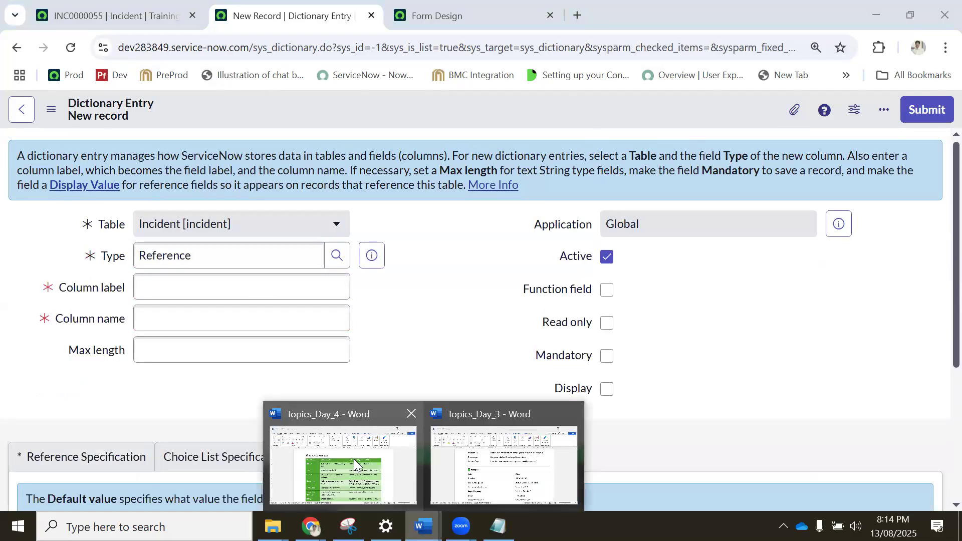
pyautogui.click(354, 459)
pyautogui.scroll(-4, 318, 332)
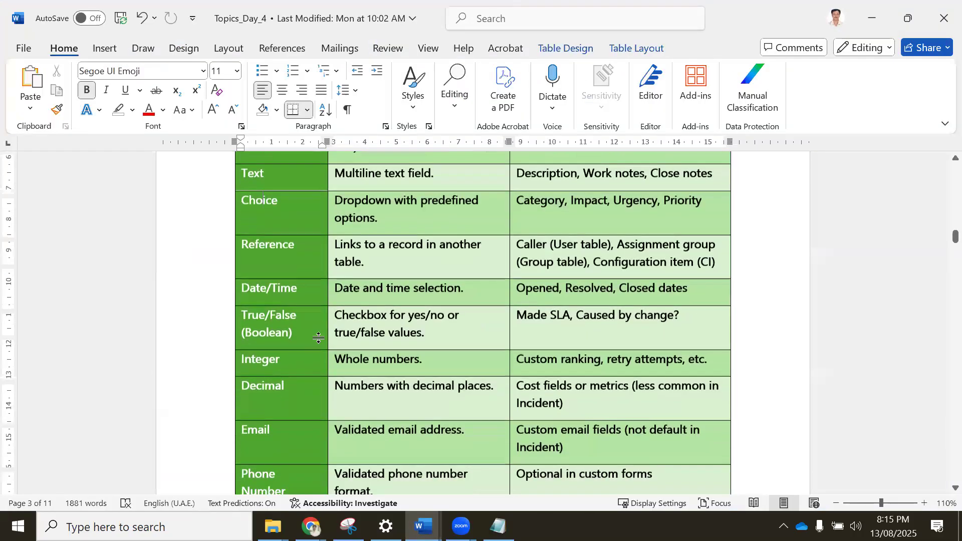
pyautogui.scroll(-5, 320, 343)
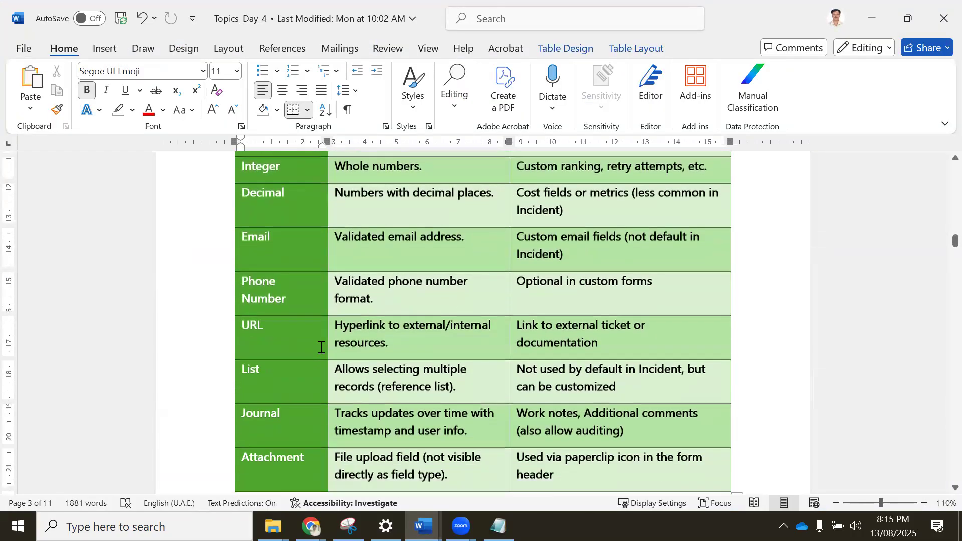
pyautogui.scroll(3, 287, 317)
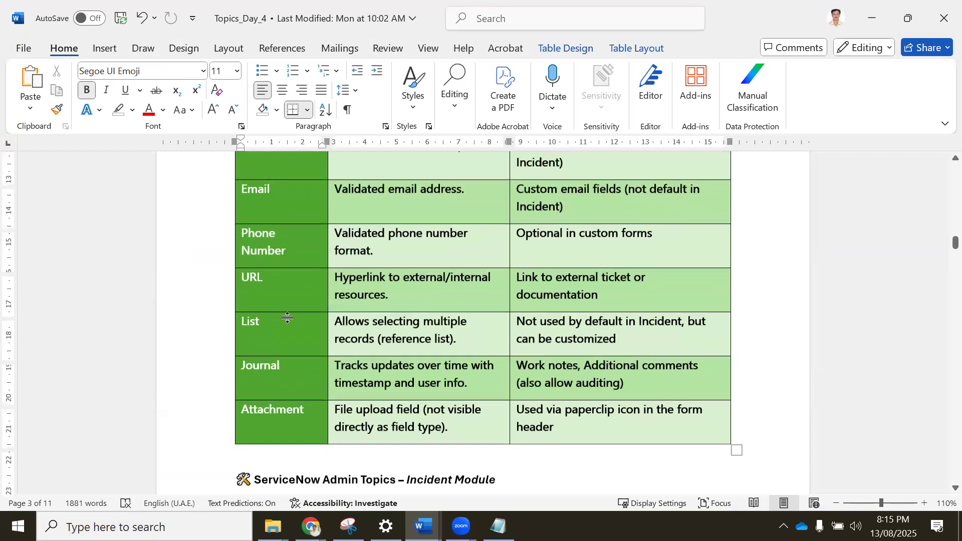
pyautogui.scroll(-3, 294, 277)
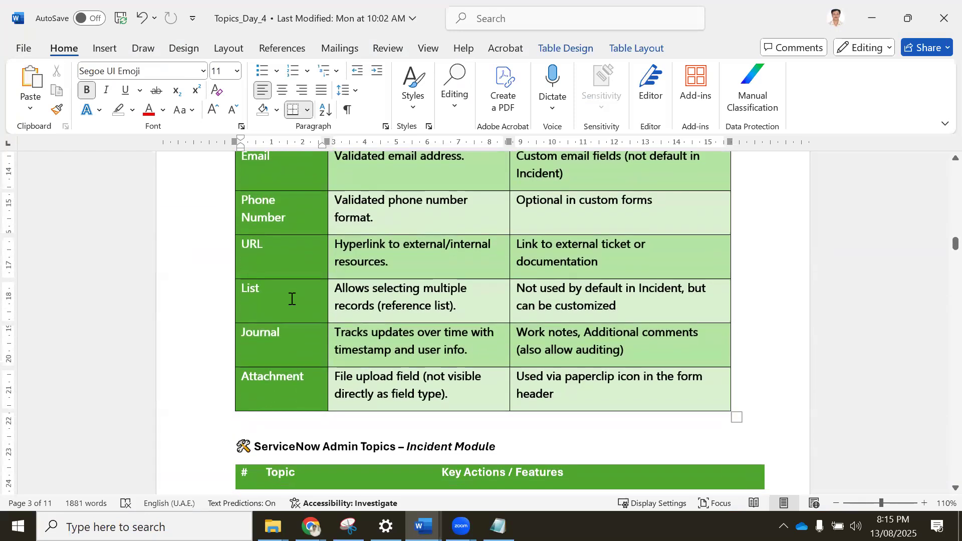
pyautogui.scroll(6, 291, 299)
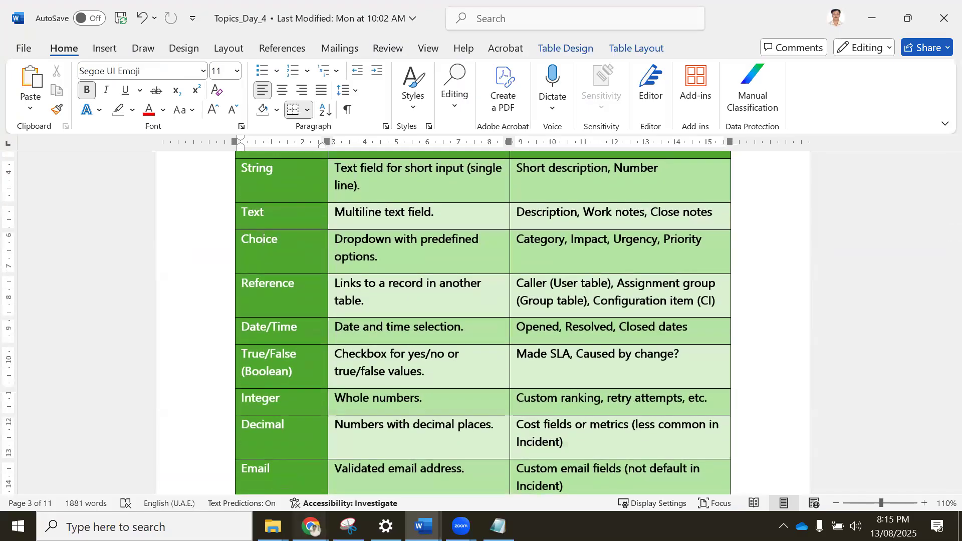
# Switch to the new dictionary entry in Chrome, set its column label to Street and its max length to 100.
pyautogui.moveTo(311, 526)
pyautogui.click(218, 451)
pyautogui.click(173, 284)
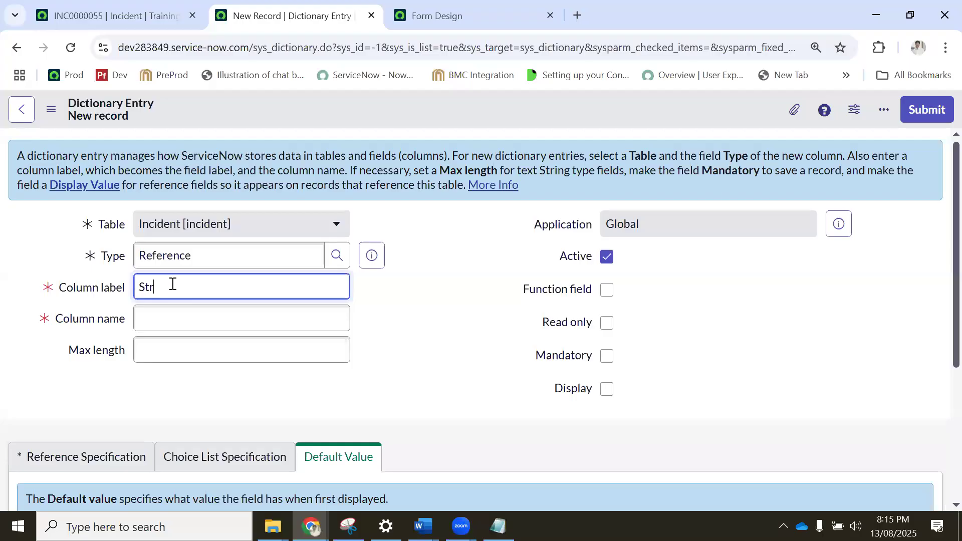
pyautogui.click(435, 307)
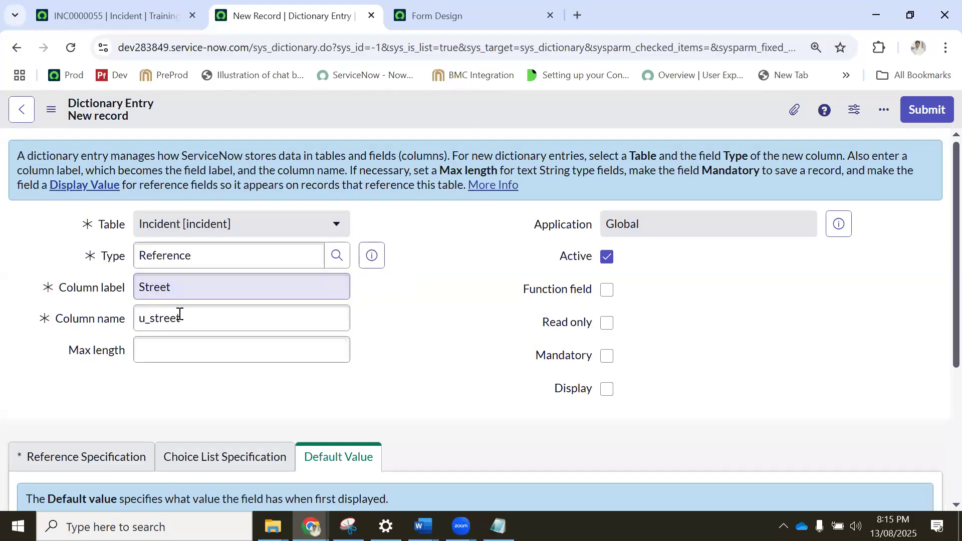
pyautogui.moveTo(199, 316); pyautogui.dragTo(134, 315)
pyautogui.click(212, 323)
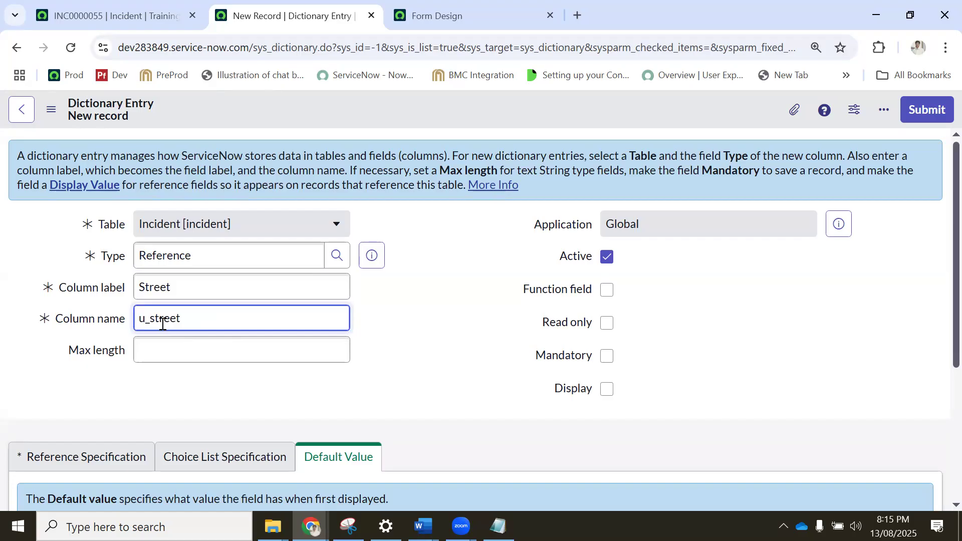
pyautogui.moveTo(153, 315); pyautogui.dragTo(119, 319)
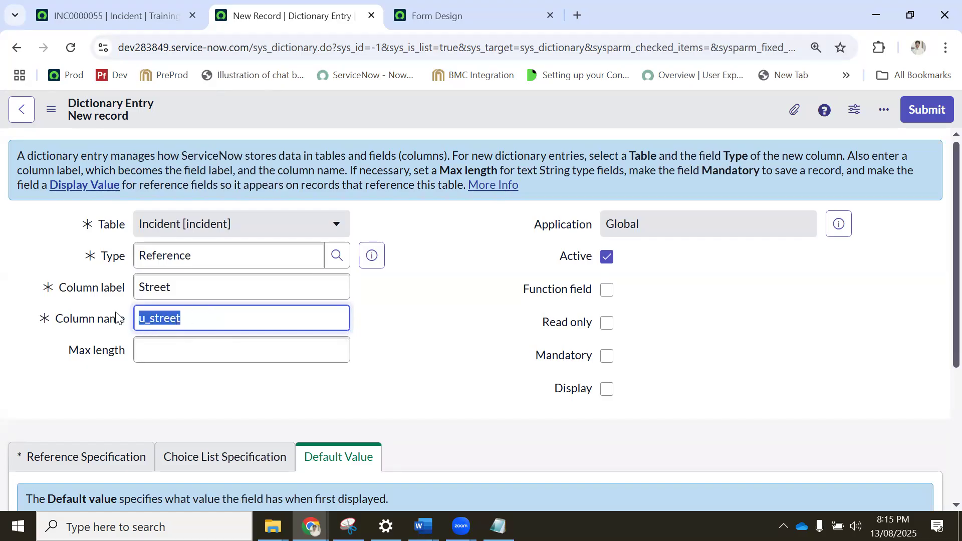
pyautogui.click(424, 319)
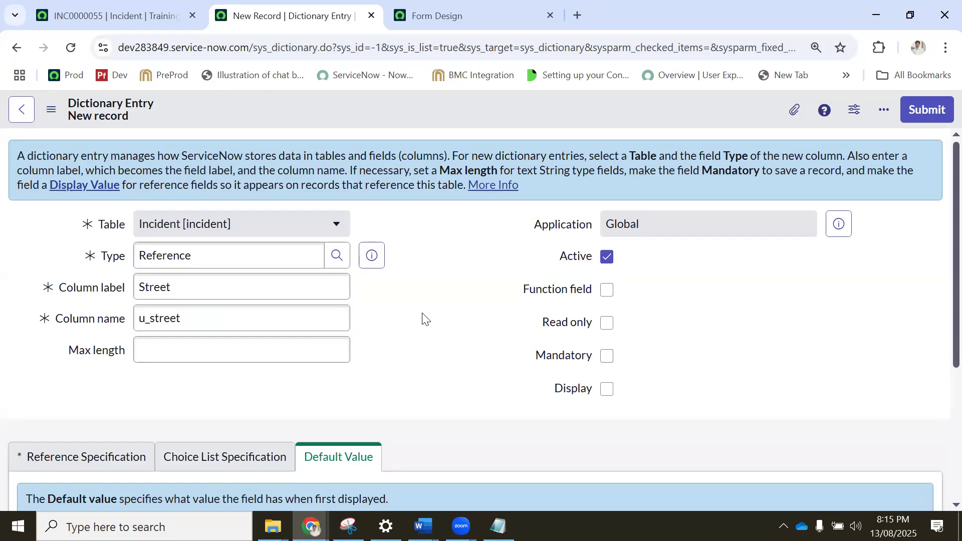
pyautogui.click(146, 346)
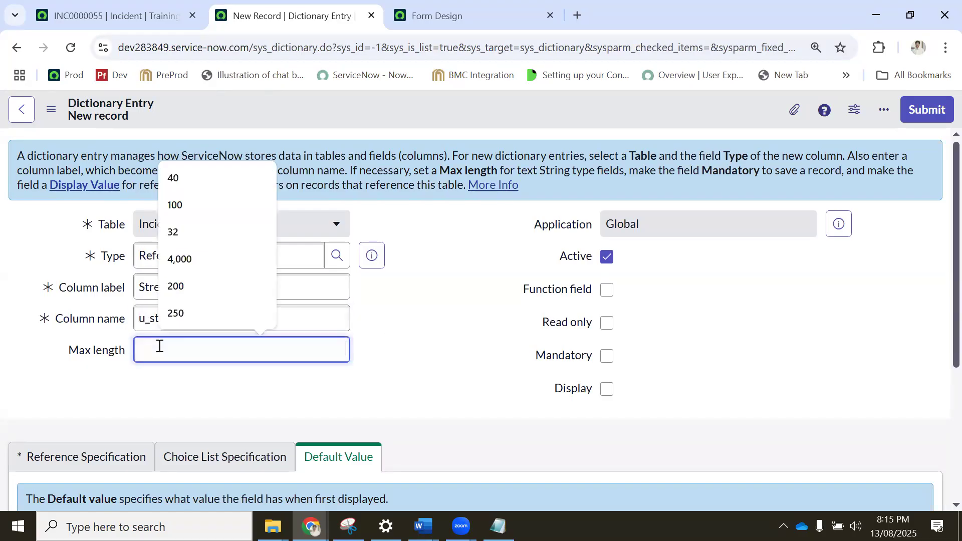
pyautogui.click(176, 206)
# In the reference specification, set the referenced table to Location (cmn_location).
pyautogui.scroll(-2, 231, 350)
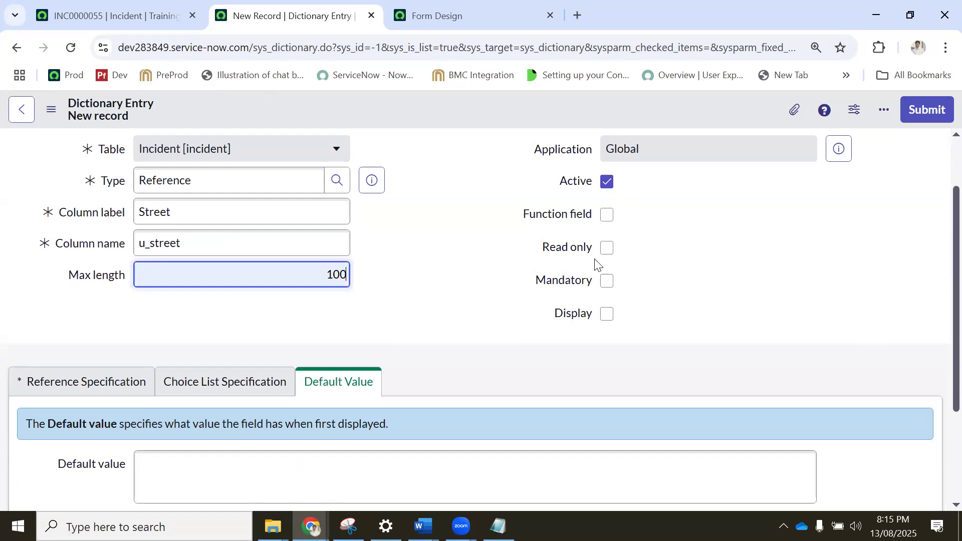
pyautogui.scroll(-2, 602, 261)
pyautogui.click(80, 316)
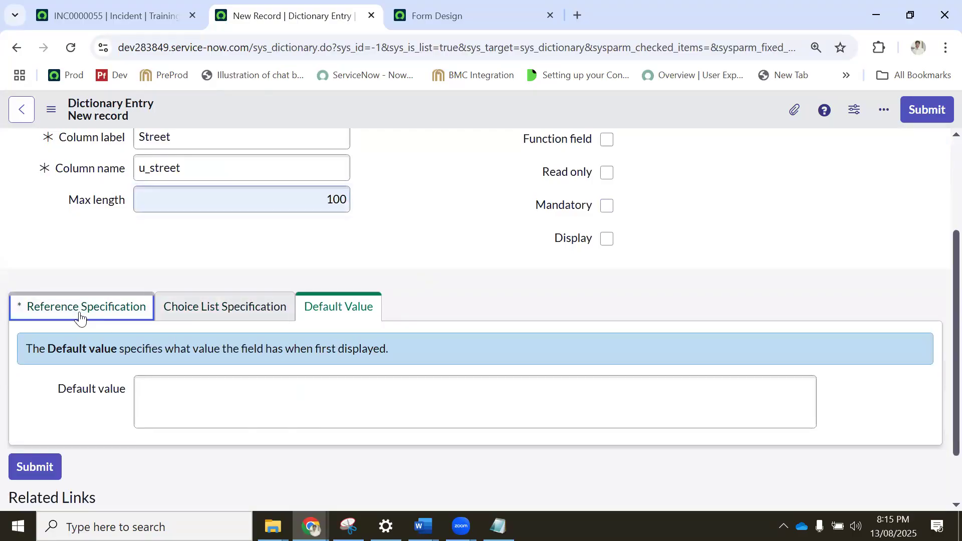
pyautogui.scroll(-2, 127, 317)
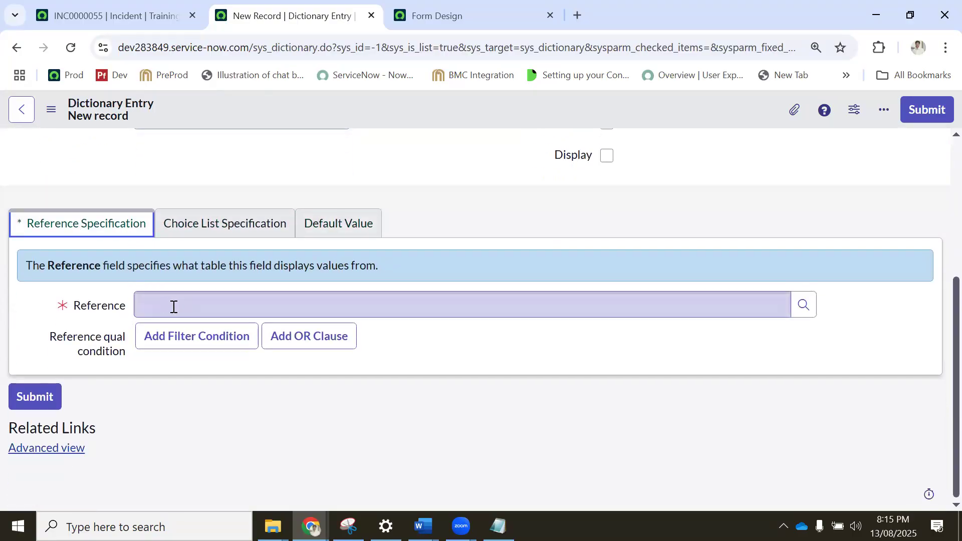
pyautogui.click(174, 308)
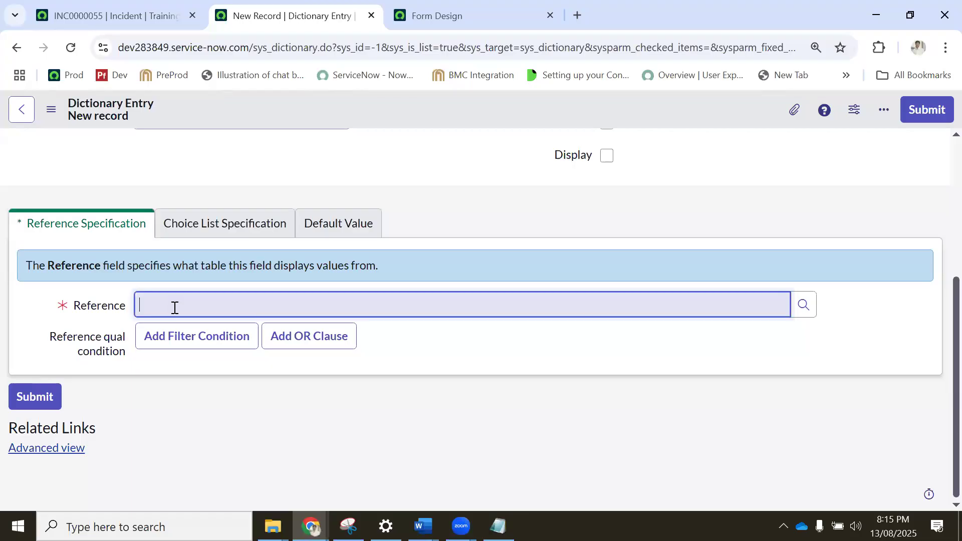
pyautogui.write('cm')
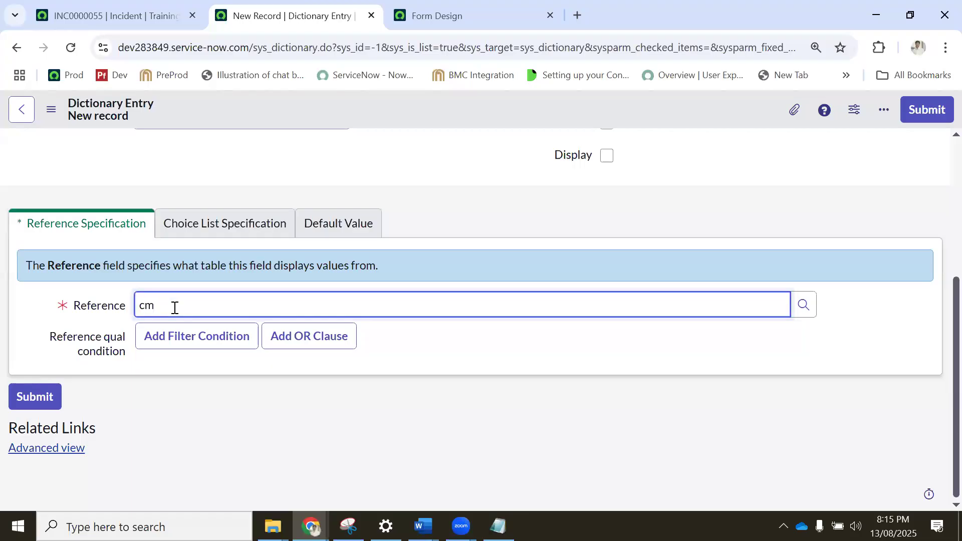
pyautogui.write('n_location')
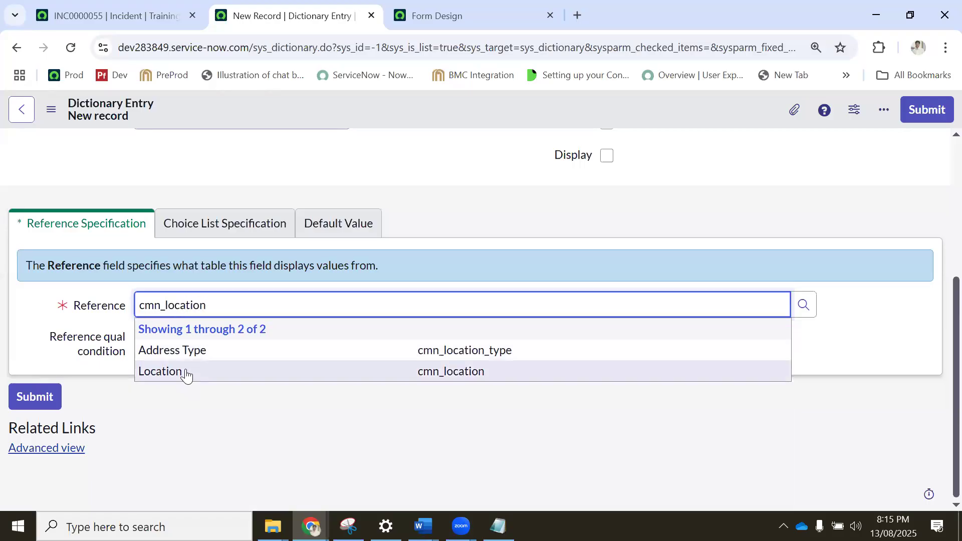
pyautogui.click(185, 367)
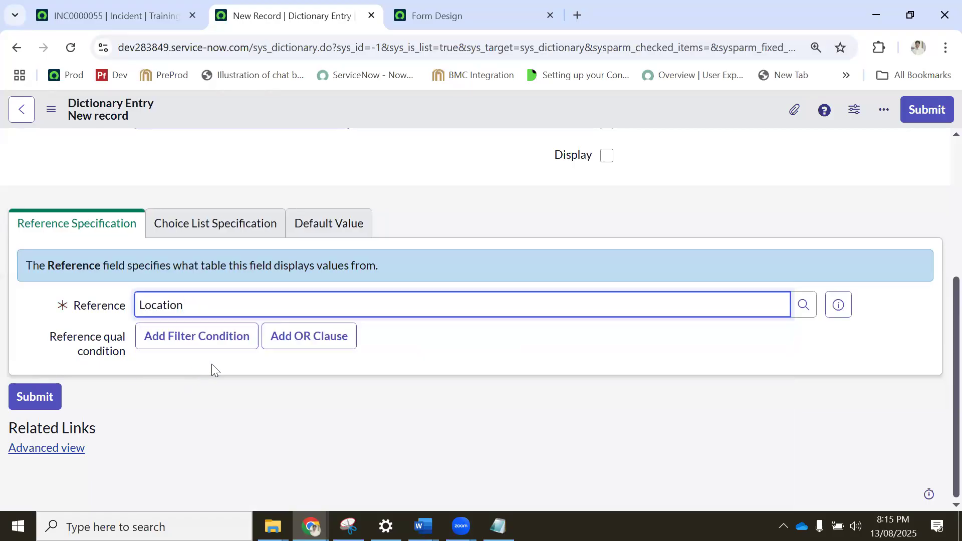
# Add a reference qualifier filter condition using the Country field with the operator "is".
pyautogui.scroll(1, 211, 364)
pyautogui.scroll(-1, 207, 355)
pyautogui.click(211, 342)
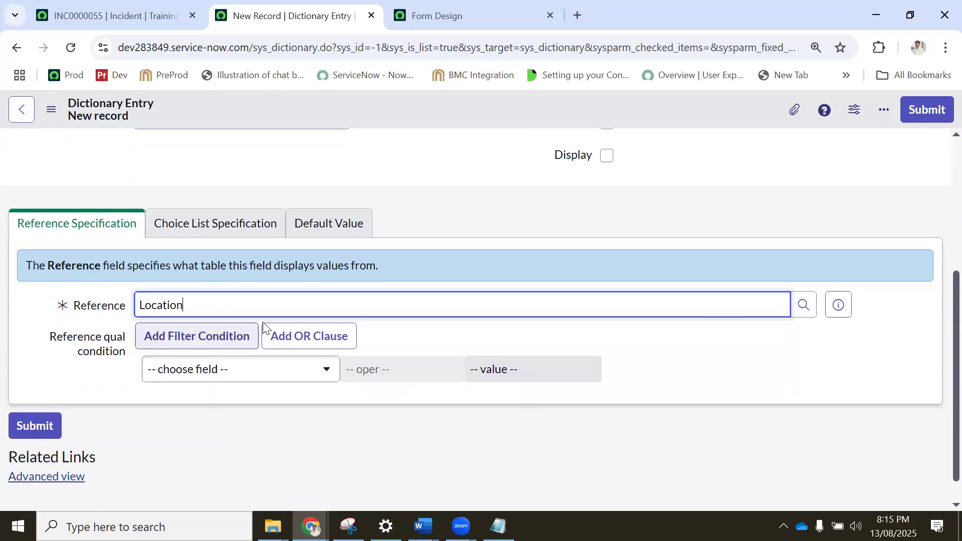
pyautogui.click(216, 374)
pyautogui.scroll(-1, 217, 256)
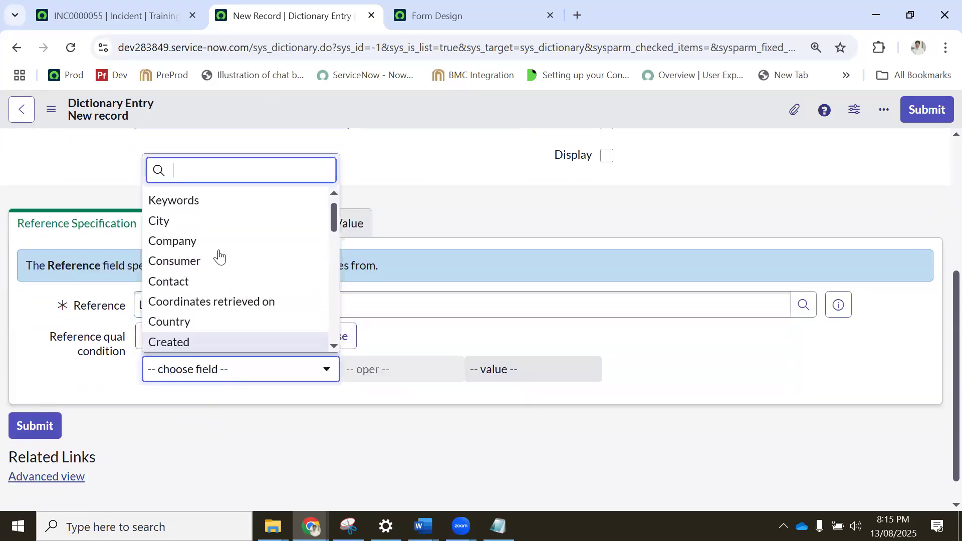
pyautogui.scroll(-2, 213, 281)
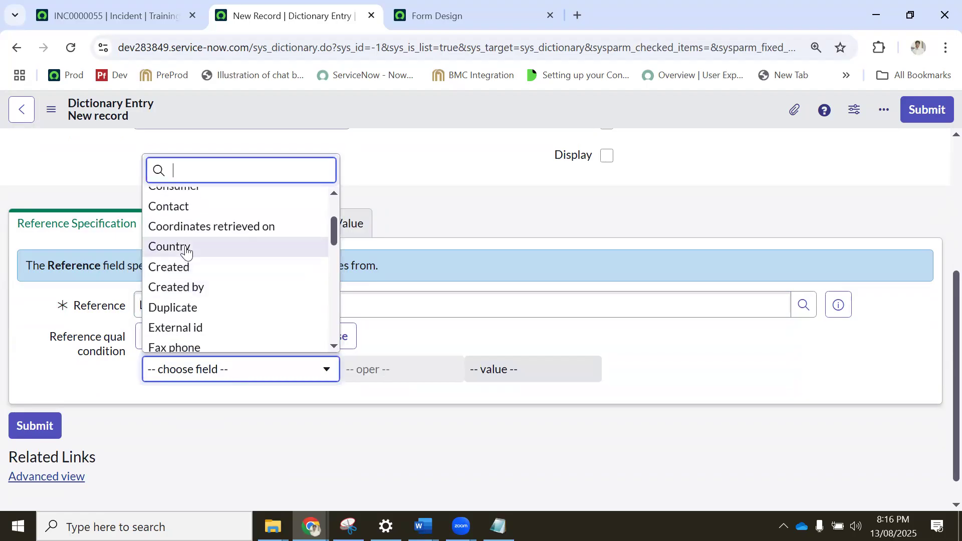
pyautogui.click(190, 248)
pyautogui.click(411, 370)
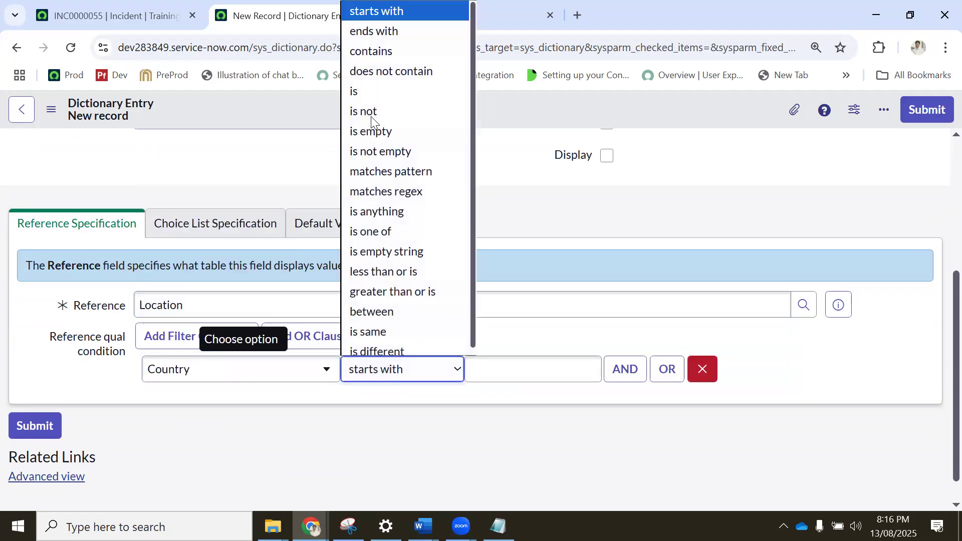
pyautogui.click(367, 90)
pyautogui.click(501, 375)
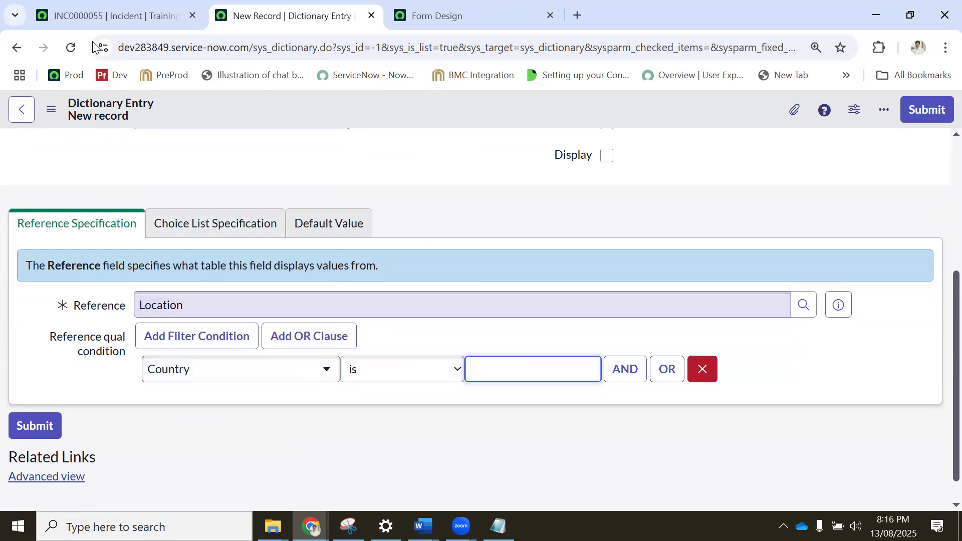
# Switch to the incident record and open the location table's list with cmn_location.LIST.
pyautogui.click(116, 15)
pyautogui.click(115, 122)
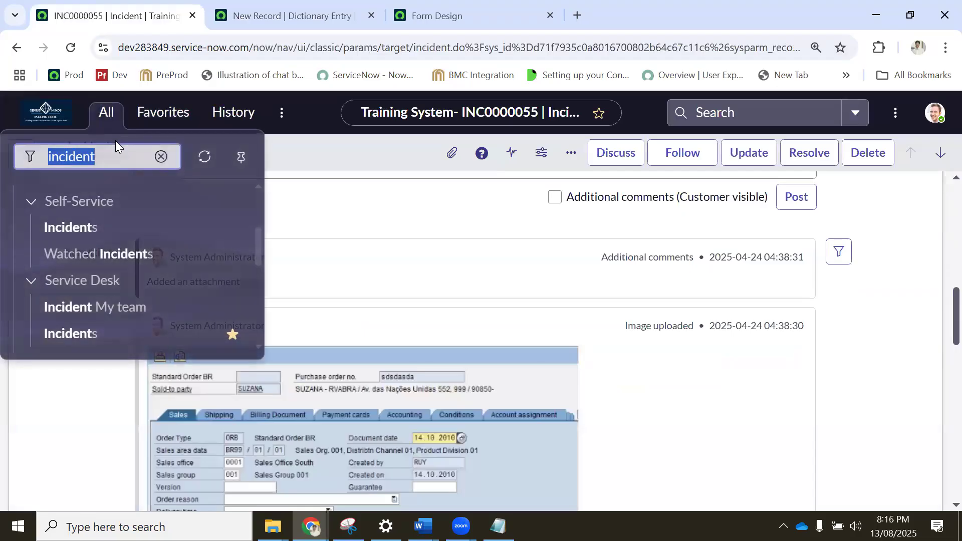
pyautogui.write('cmb')
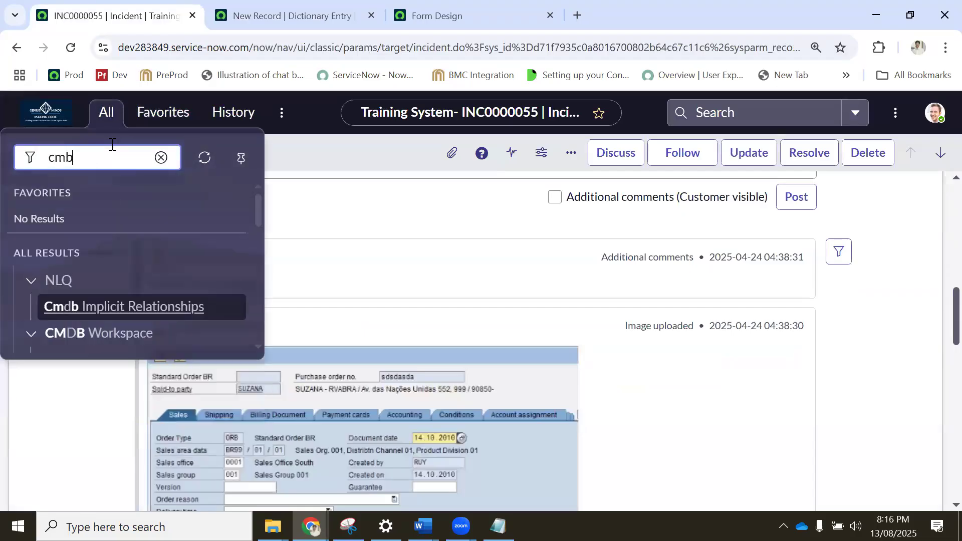
pyautogui.write('n_d')
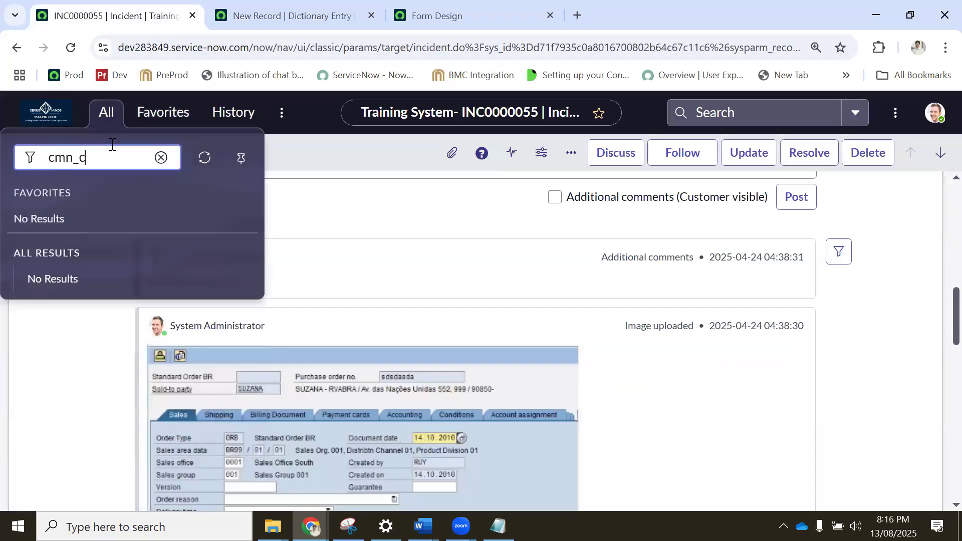
pyautogui.write('ocation.LIST')
pyautogui.press('Return')
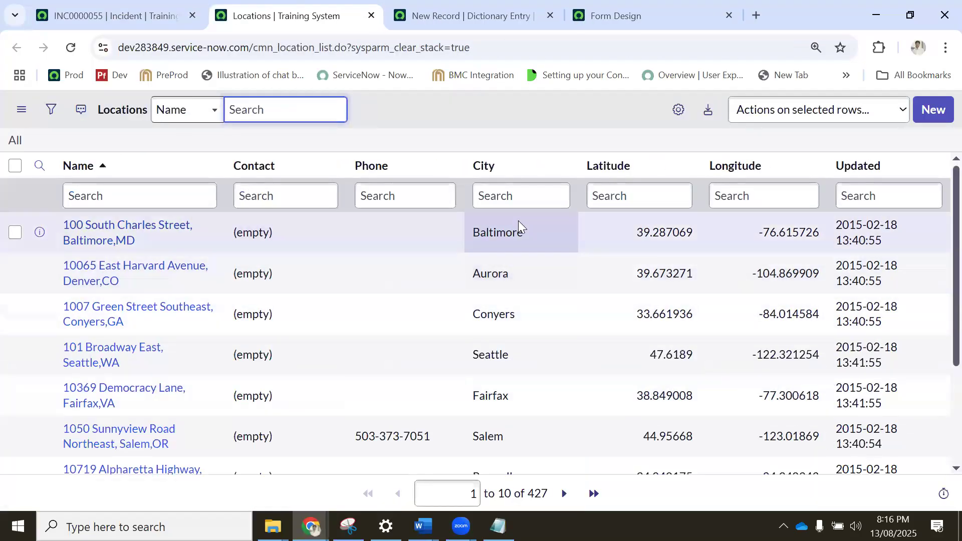
# Filter the Locations list to records whose city matches Baltimore and copy the city name.
pyautogui.rightClick(488, 237)
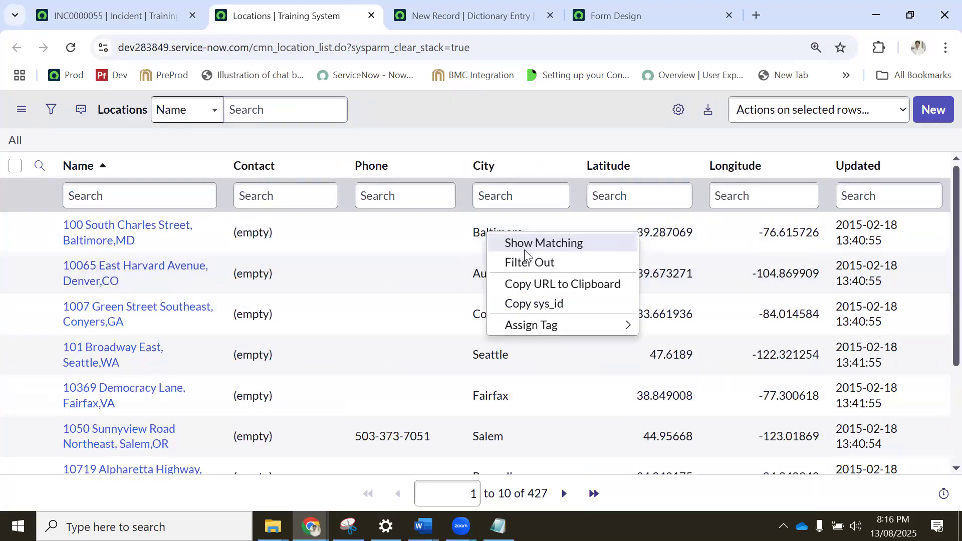
pyautogui.click(525, 249)
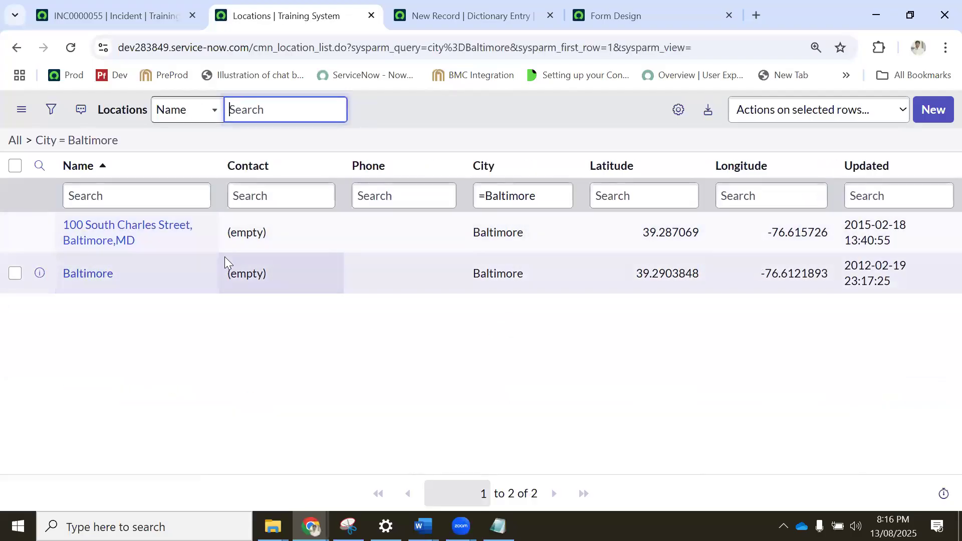
pyautogui.moveTo(539, 236); pyautogui.dragTo(471, 233)
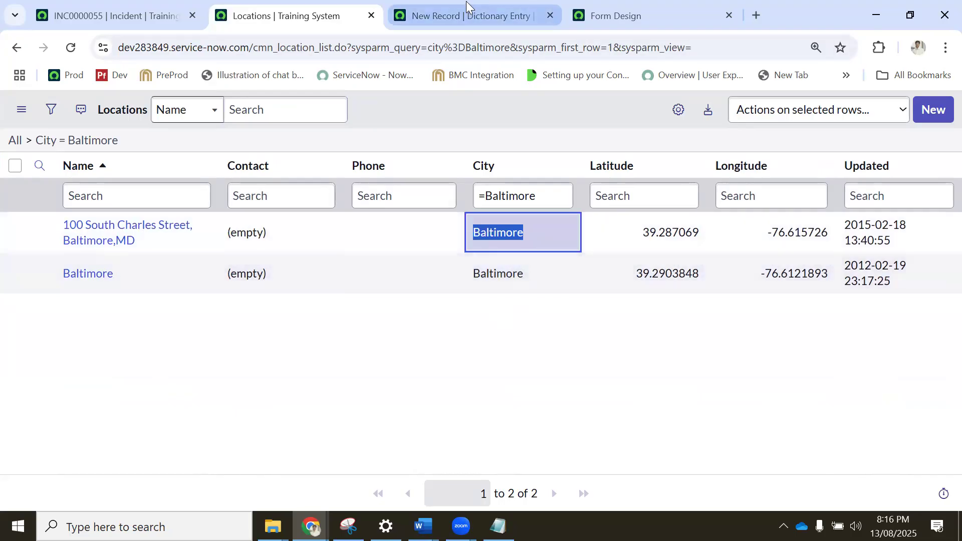
# Return to the new dictionary entry and change the reference qualifier condition to City is Baltimore.
pyautogui.click(477, 30)
pyautogui.click(260, 369)
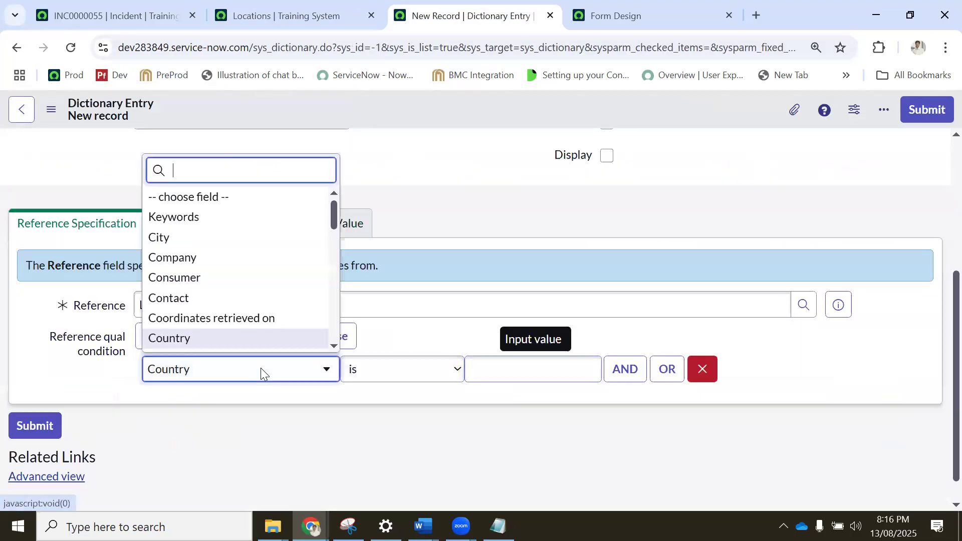
pyautogui.write('cit')
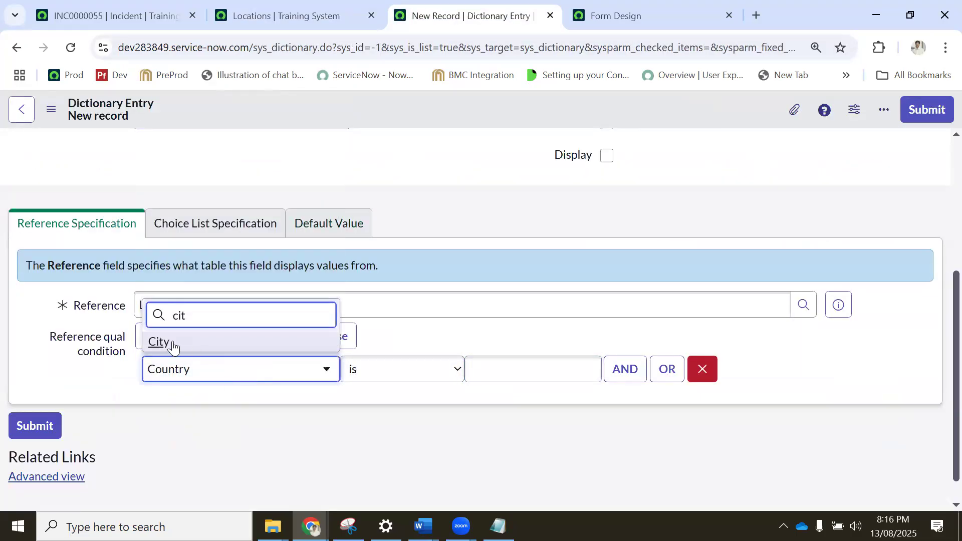
pyautogui.click(169, 341)
pyautogui.click(417, 377)
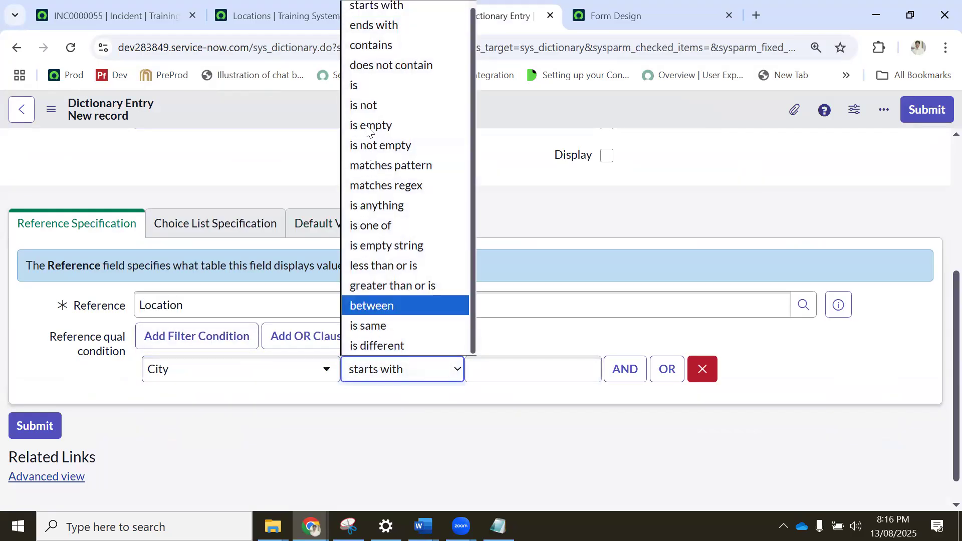
pyautogui.click(368, 88)
pyautogui.click(506, 376)
pyautogui.write('Baltimore')
# Save the new Street dictionary entry and keep its form open.
pyautogui.scroll(5, 442, 153)
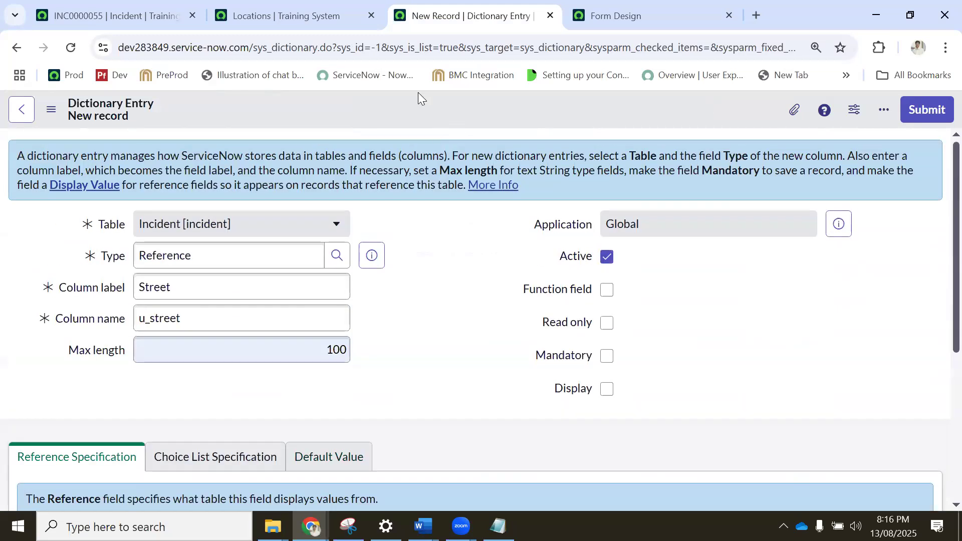
pyautogui.rightClick(418, 106)
pyautogui.click(448, 238)
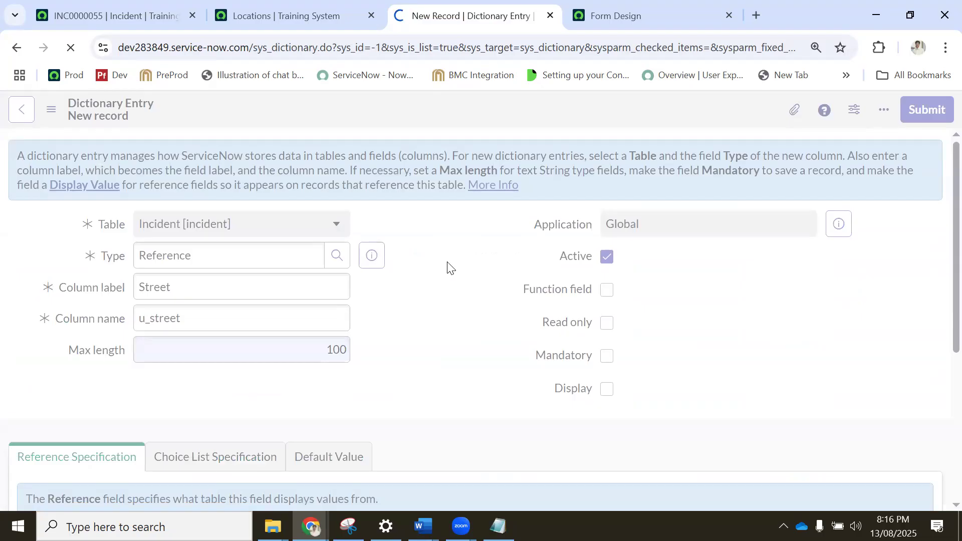
# Look over the filtered Locations list and the incident Form Design's available fields, and return to the Street dictionary entry.
pyautogui.click(288, 16)
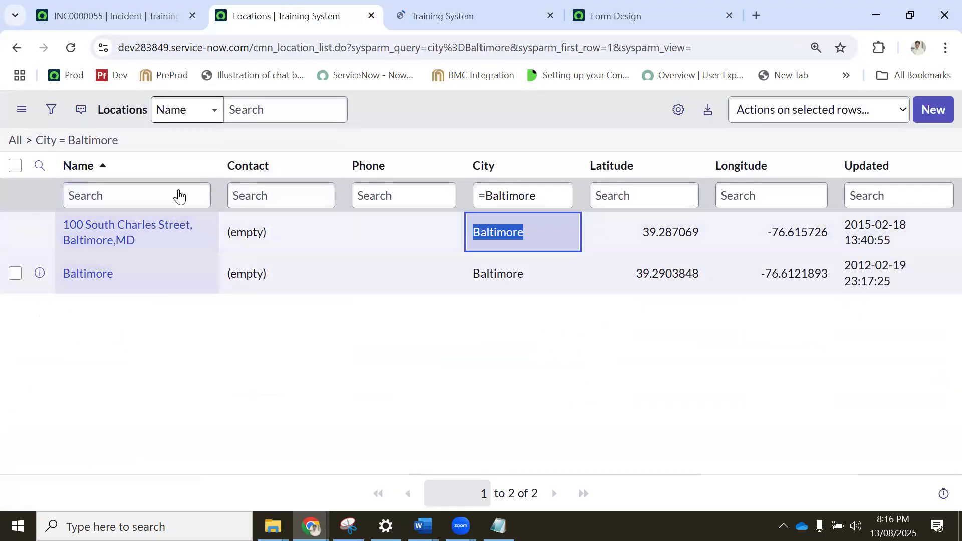
pyautogui.click(451, 16)
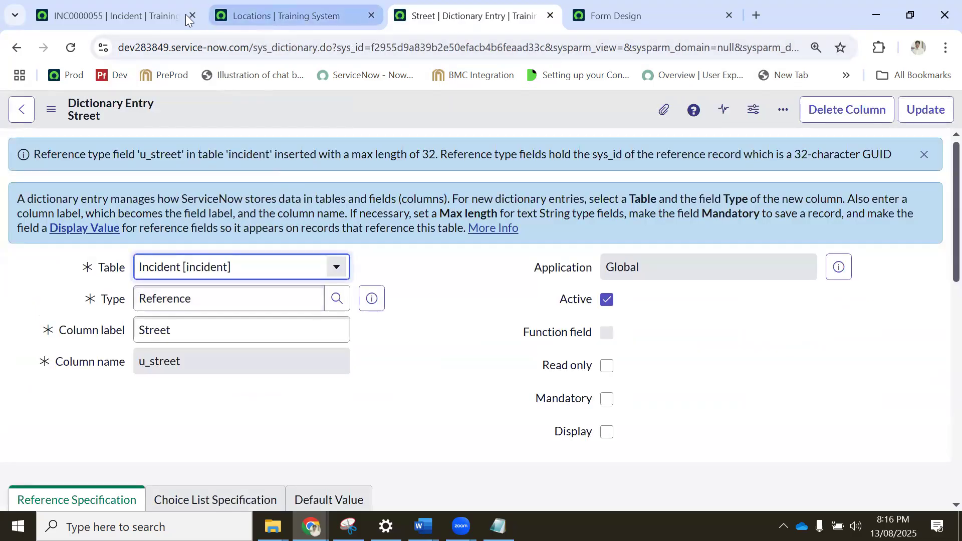
pyautogui.click(226, 16)
pyautogui.click(601, 16)
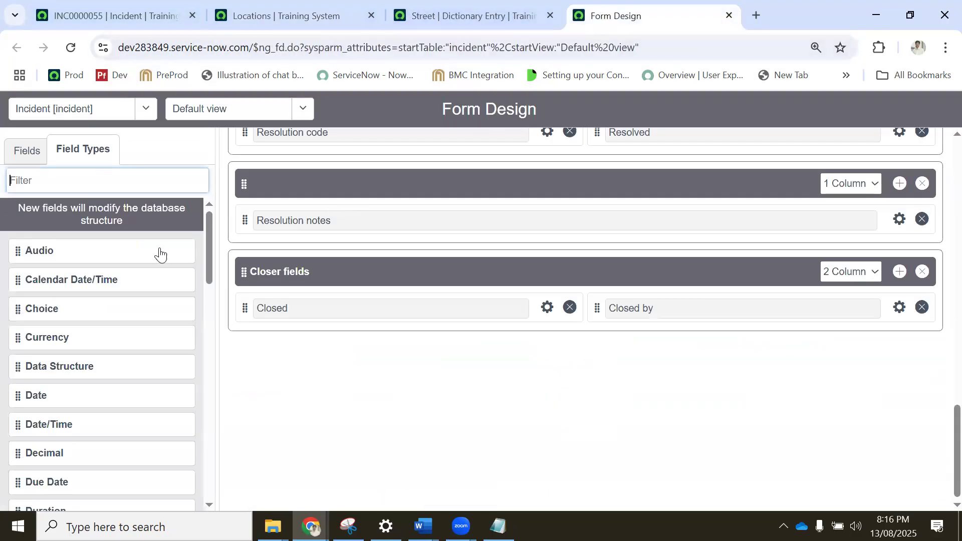
pyautogui.click(28, 153)
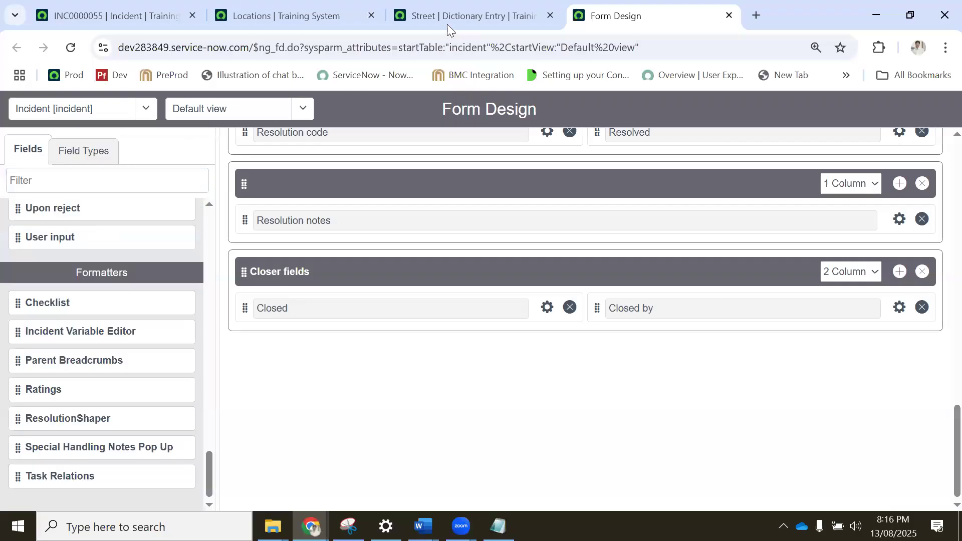
pyautogui.click(281, 13)
pyautogui.click(431, 13)
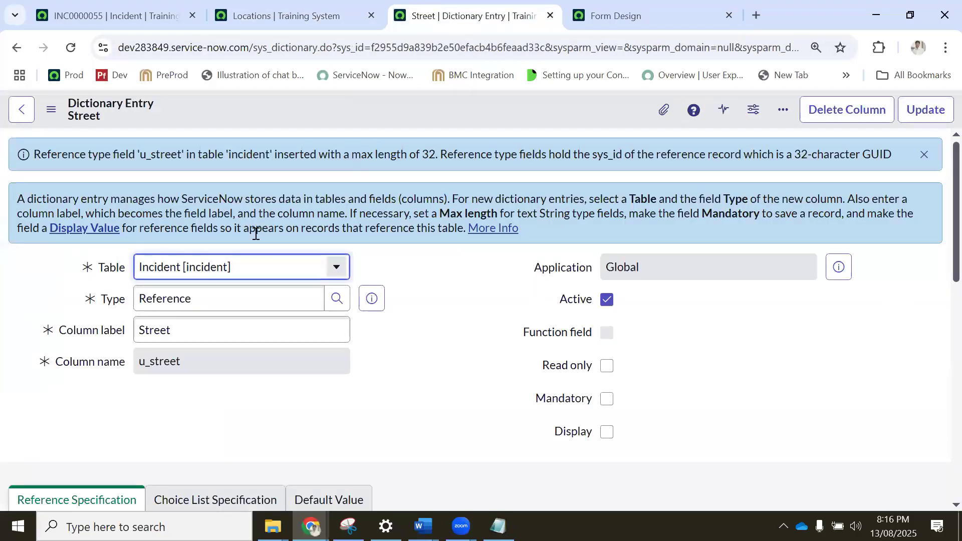
# Copy the Street column label and filter the incident Form Design's available fields by it.
pyautogui.moveTo(225, 331); pyautogui.dragTo(122, 336)
pyautogui.hotkey('ctrl', 'c')
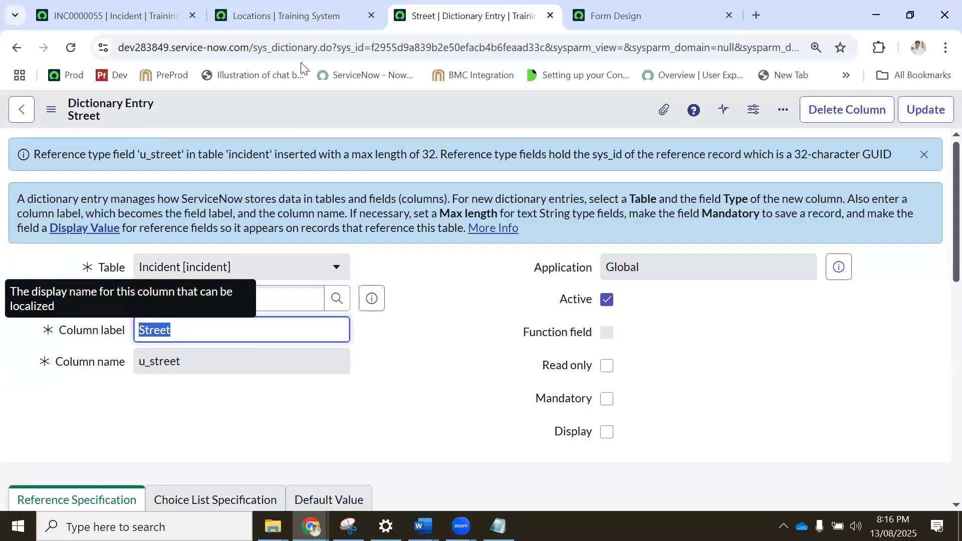
pyautogui.click(262, 14)
pyautogui.click(111, 12)
pyautogui.click(470, 7)
pyautogui.click(602, 9)
pyautogui.click(47, 183)
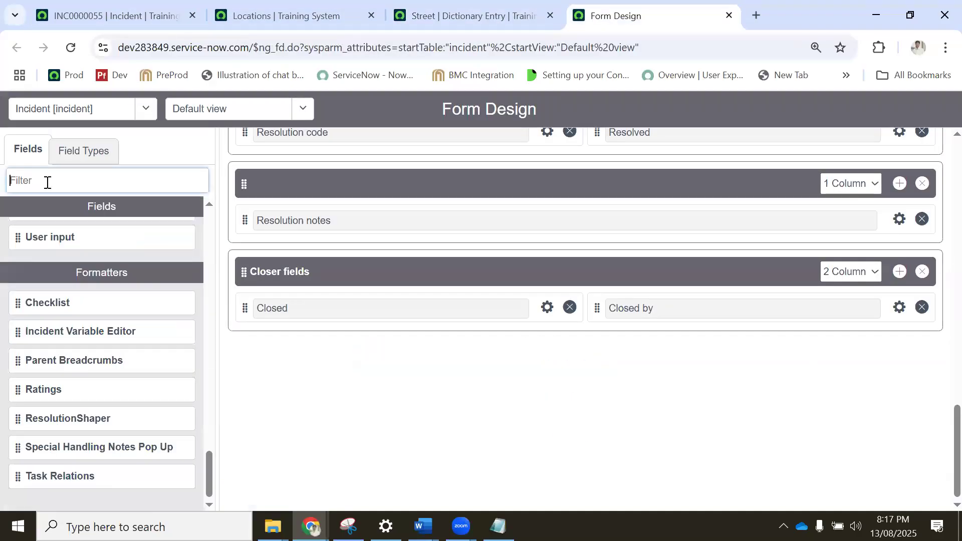
pyautogui.hotkey('ctrl', 'v')
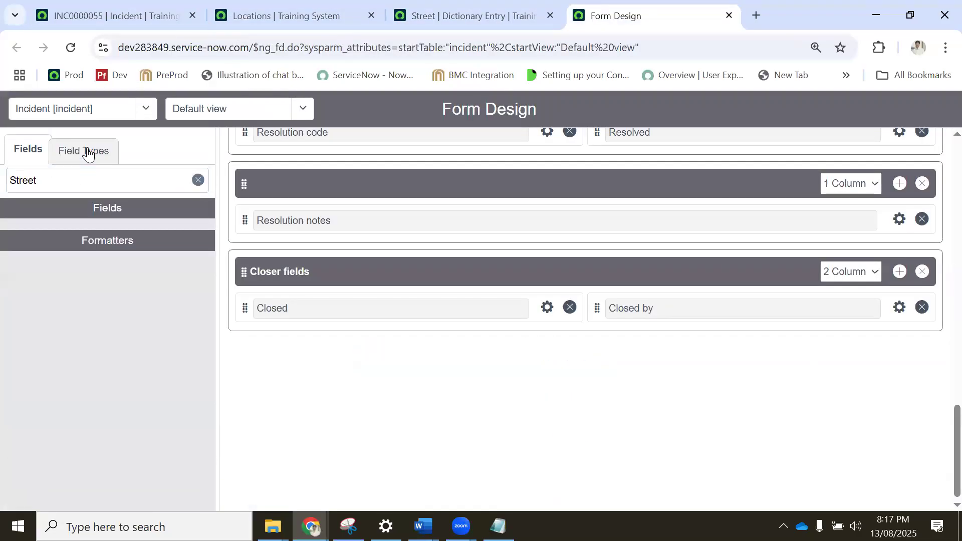
# Search the Form Design field types for Street, clear that search and return to the available fields.
pyautogui.click(84, 150)
pyautogui.click(56, 184)
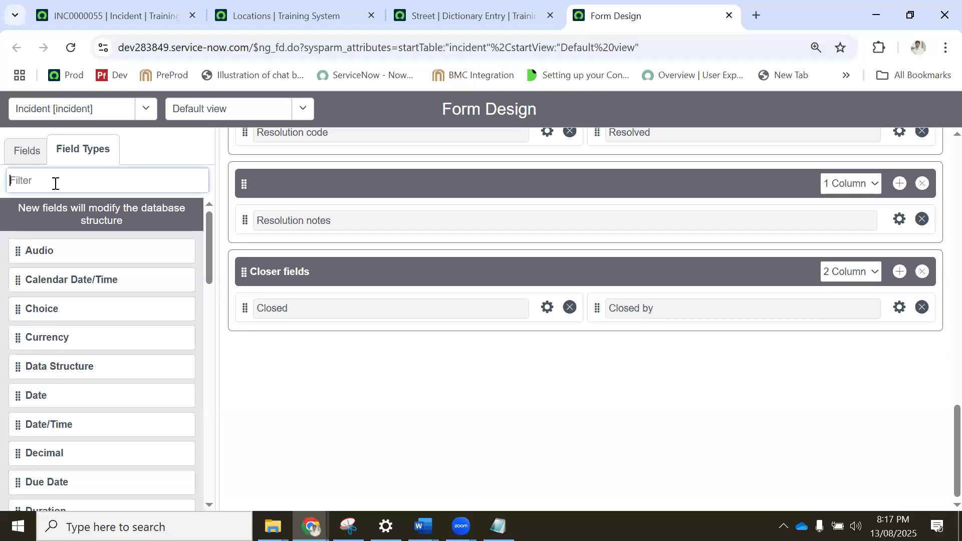
pyautogui.hotkey('ctrl', 'v')
pyautogui.hotkey('ctrl', 'a')
pyautogui.hotkey('ctrl', 'c')
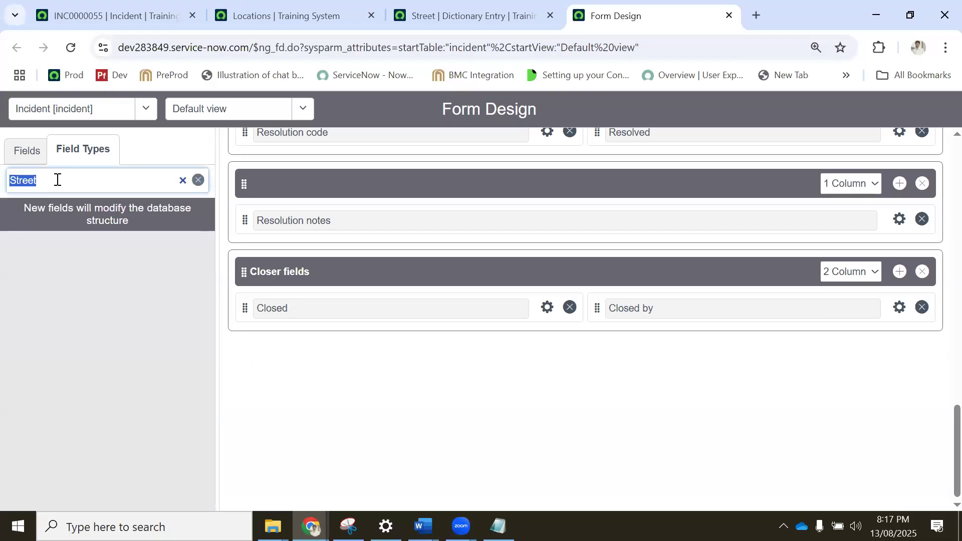
pyautogui.press('BackSpace')
pyautogui.click(20, 149)
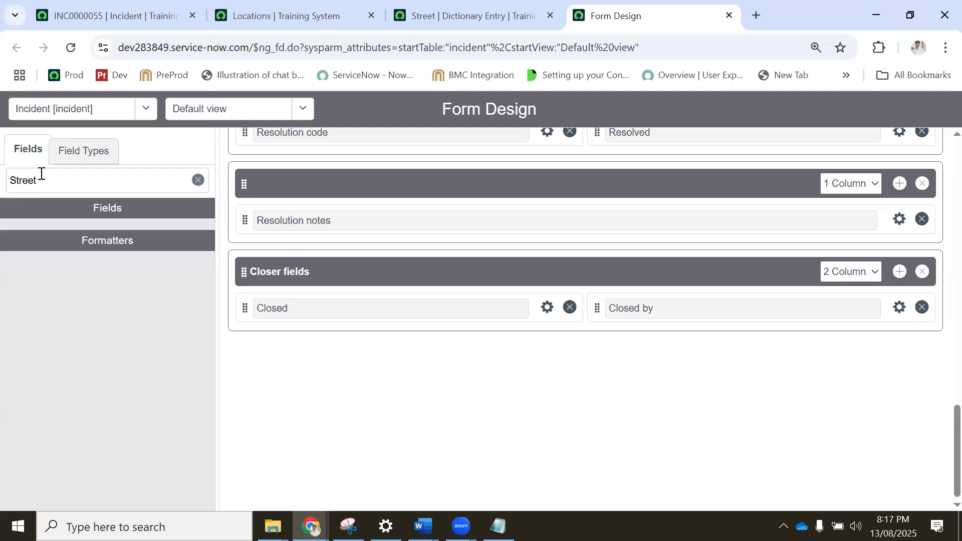
# Reload Form Design, dismiss the Form Builder suggestion, and search both the fields and the field types for Street again.
pyautogui.click(72, 47)
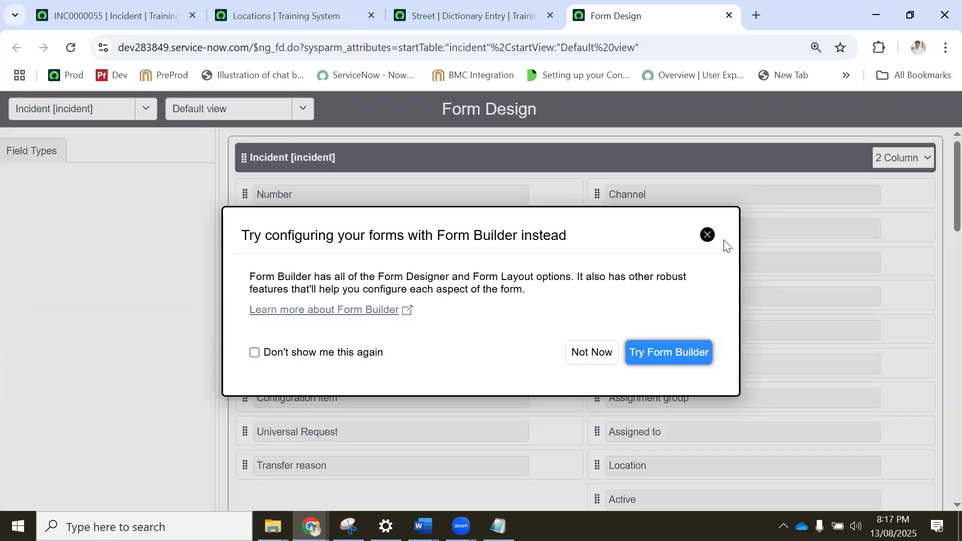
pyautogui.click(708, 237)
pyautogui.click(45, 181)
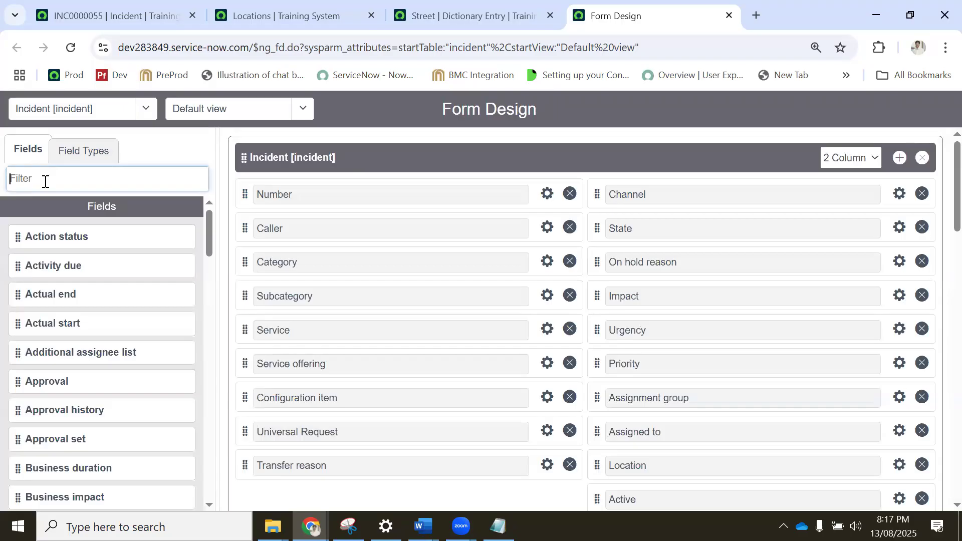
pyautogui.hotkey('ctrl', 'v')
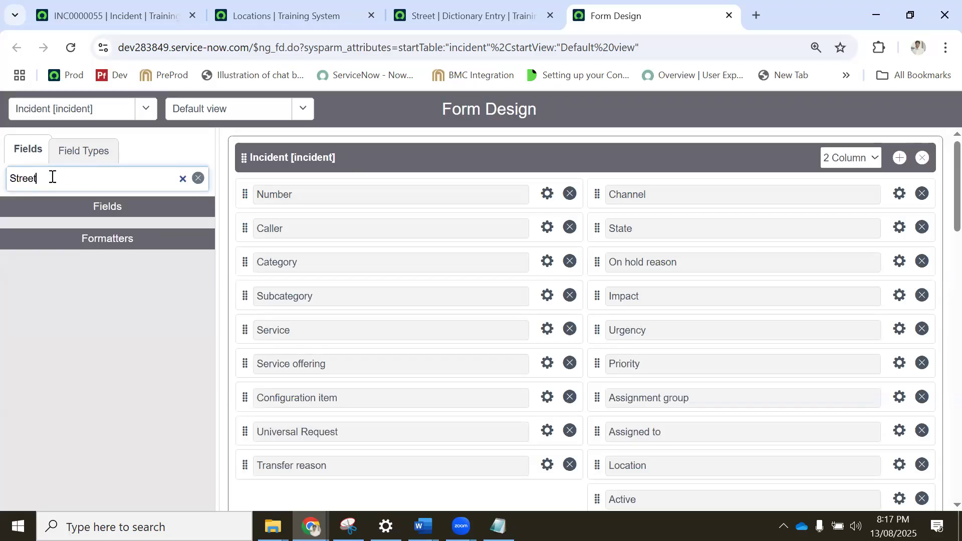
pyautogui.hotkey('ctrl', 'a')
pyautogui.press('BackSpace')
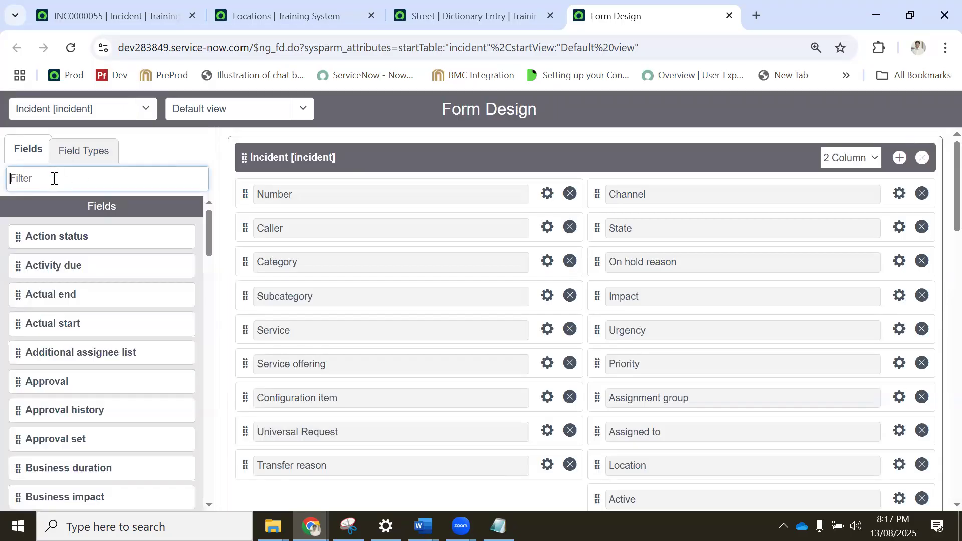
pyautogui.click(72, 149)
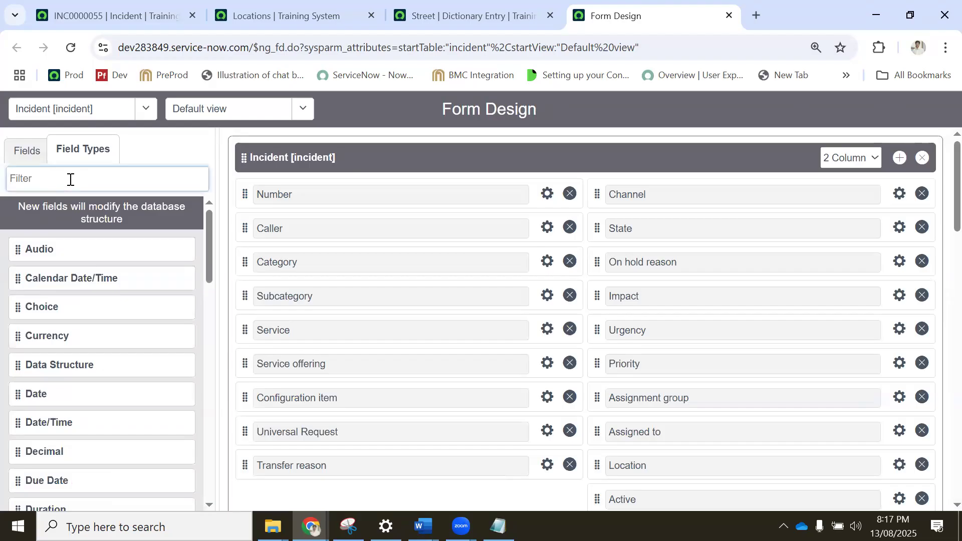
pyautogui.write('Street')
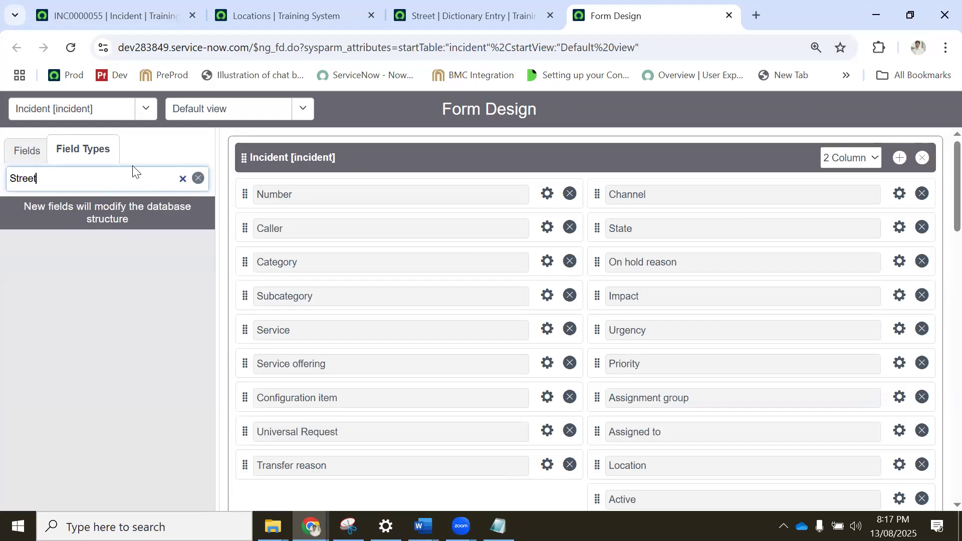
pyautogui.click(183, 179)
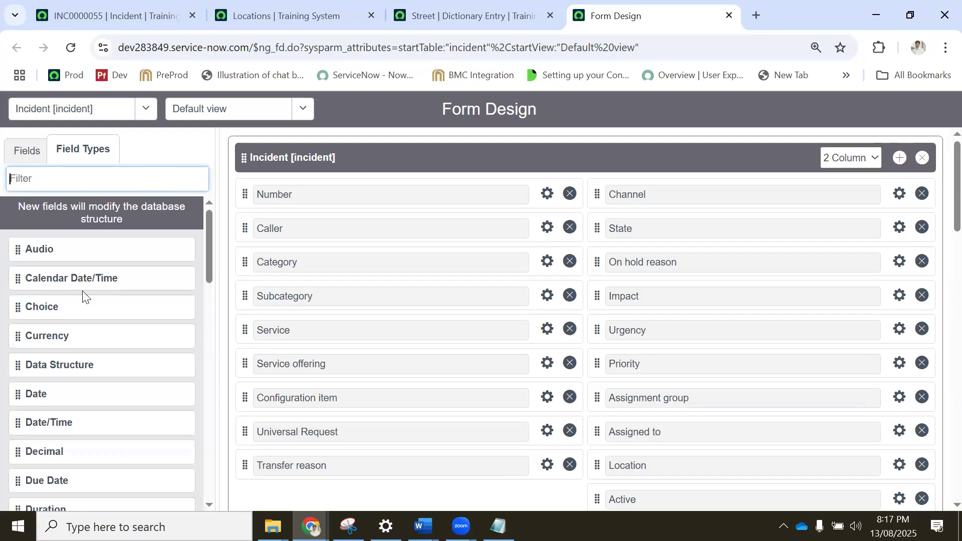
# Add a new Reference field below Configuration item in the incident form's first section.
pyautogui.scroll(-3, 94, 330)
pyautogui.scroll(-6, 95, 348)
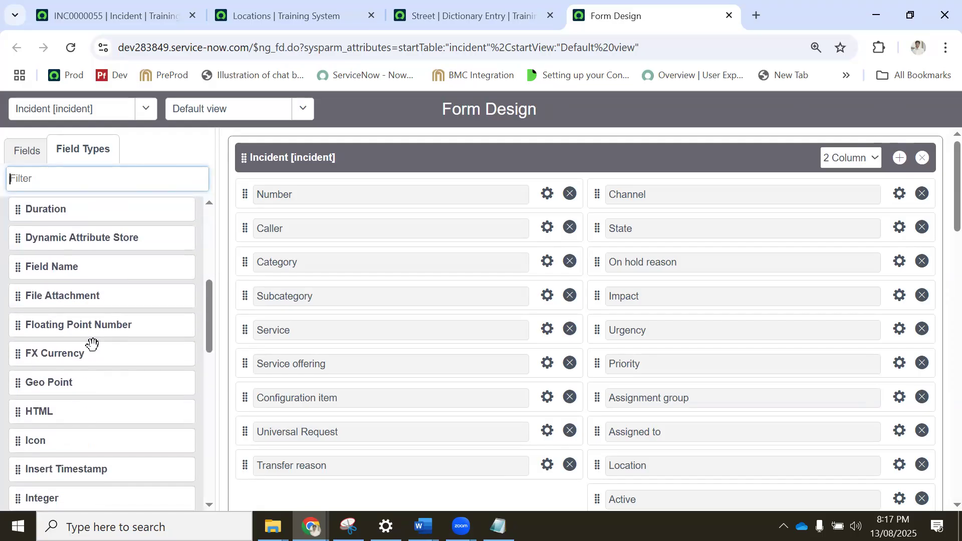
pyautogui.scroll(-5, 92, 344)
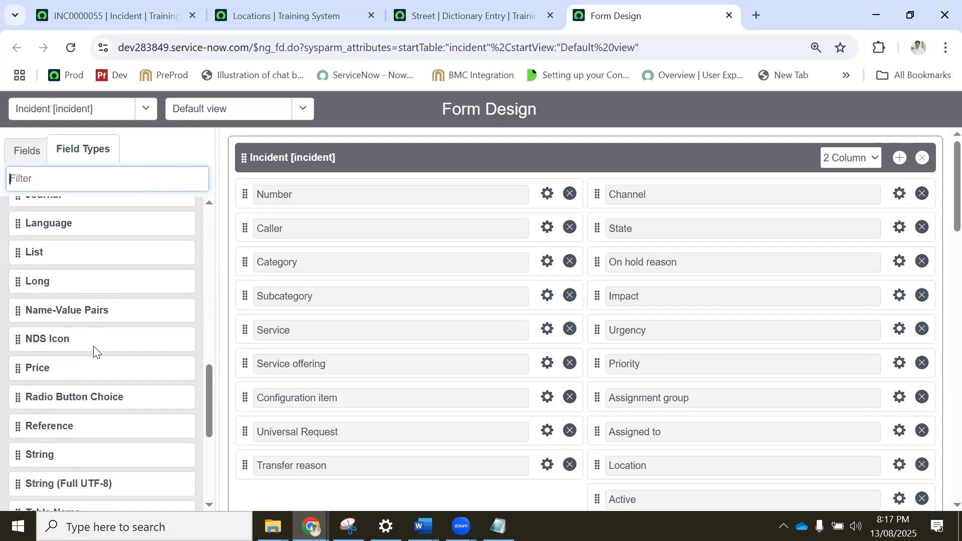
pyautogui.moveTo(76, 337); pyautogui.dragTo(281, 426)
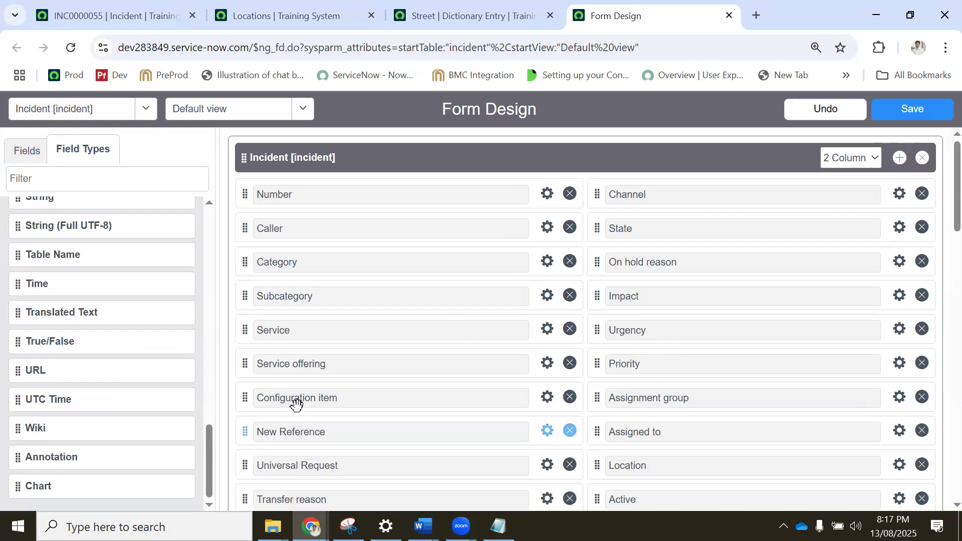
pyautogui.scroll(-5, 278, 325)
pyautogui.moveTo(280, 209); pyautogui.dragTo(309, 258)
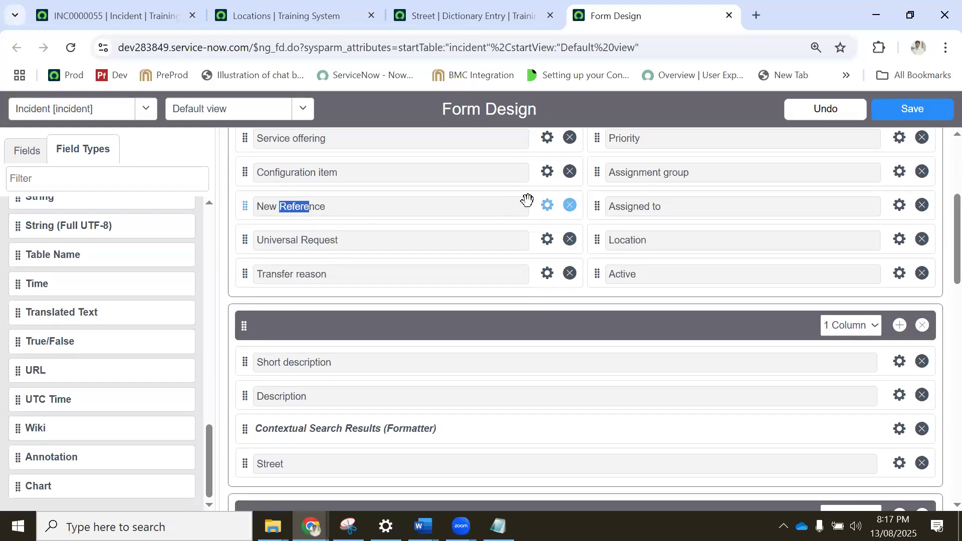
# Move the New Reference field below Transfer reason at the end of the first section's column.
pyautogui.scroll(-10, 516, 201)
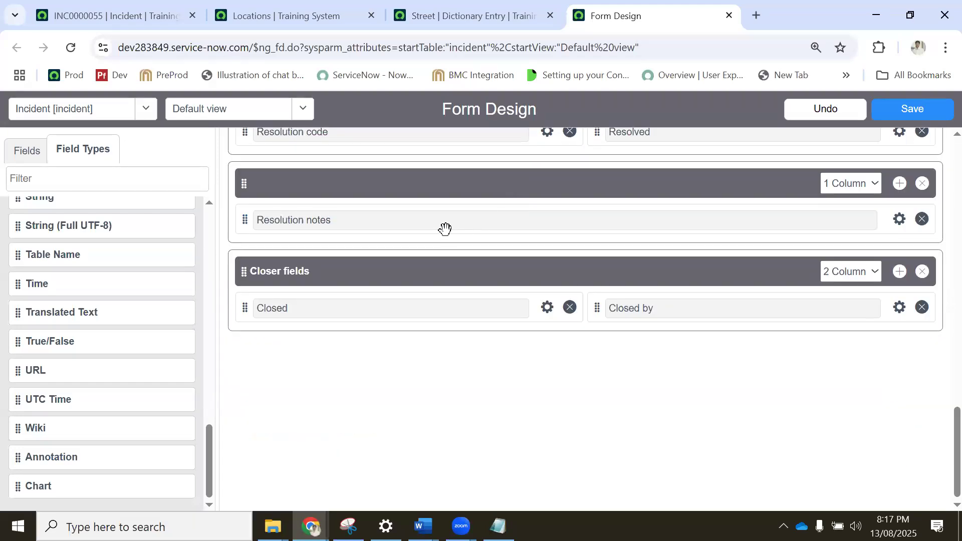
pyautogui.scroll(4, 421, 239)
pyautogui.scroll(10, 403, 246)
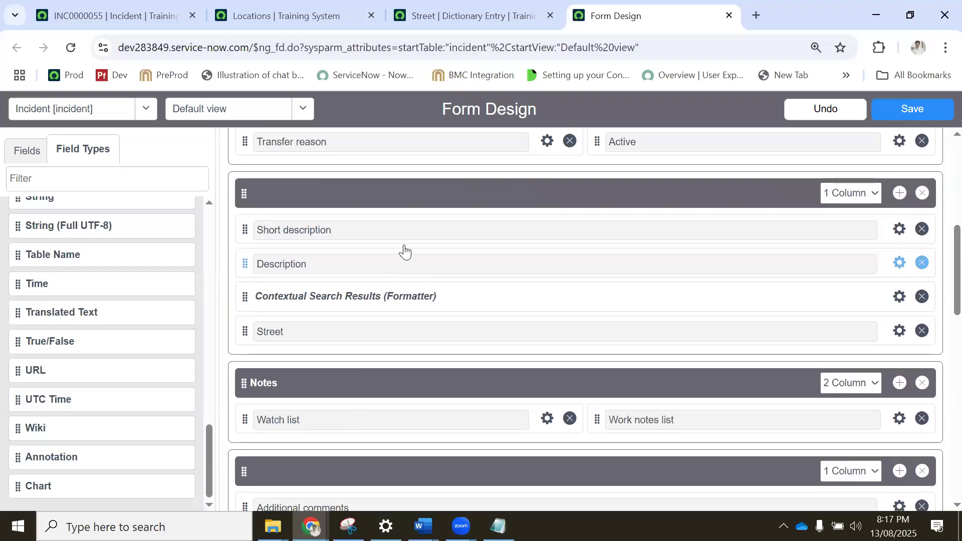
pyautogui.scroll(-1, 357, 290)
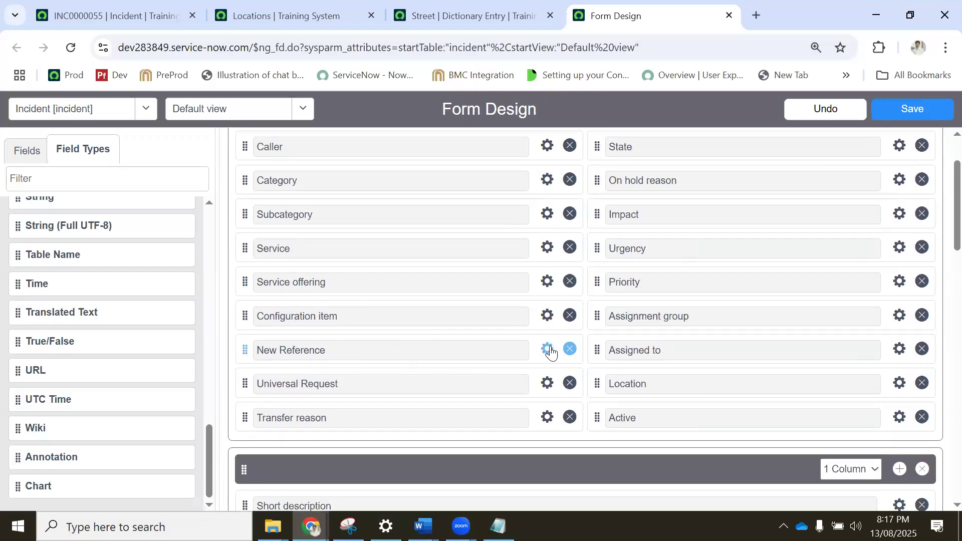
pyautogui.moveTo(545, 350); pyautogui.dragTo(558, 416)
pyautogui.moveTo(588, 434); pyautogui.dragTo(543, 417)
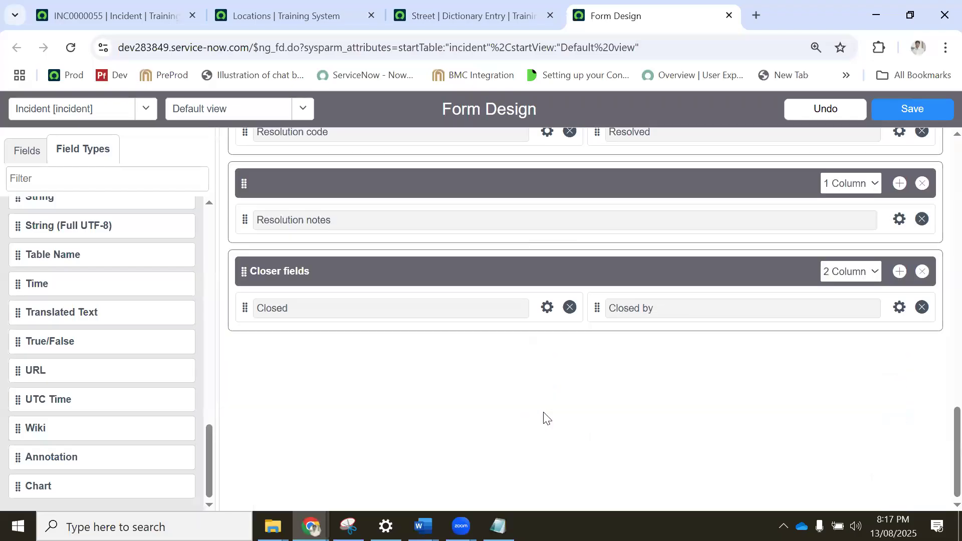
pyautogui.scroll(8, 365, 235)
pyautogui.scroll(10, 369, 254)
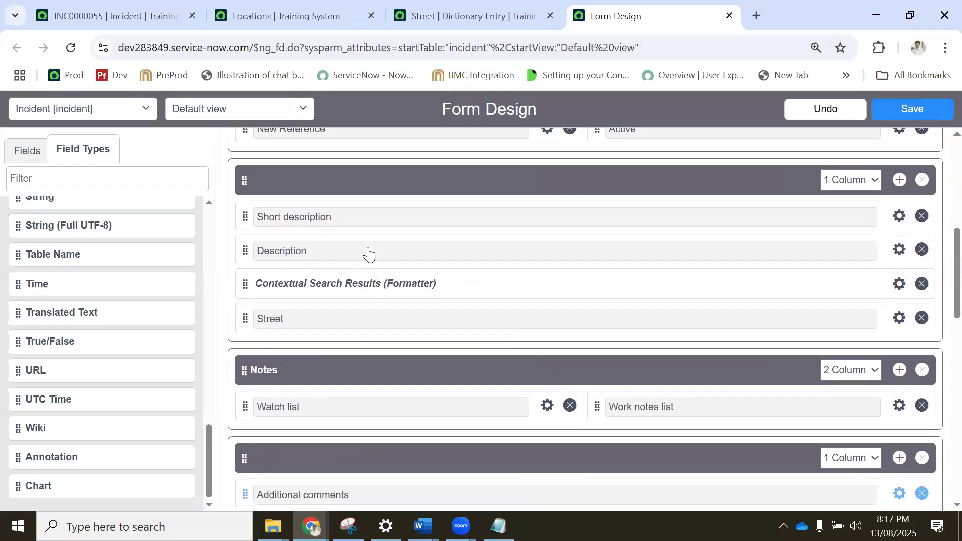
pyautogui.scroll(-2, 531, 341)
# In the New Reference field's properties, set the referenced table to Location [cmn_location].
pyautogui.click(546, 345)
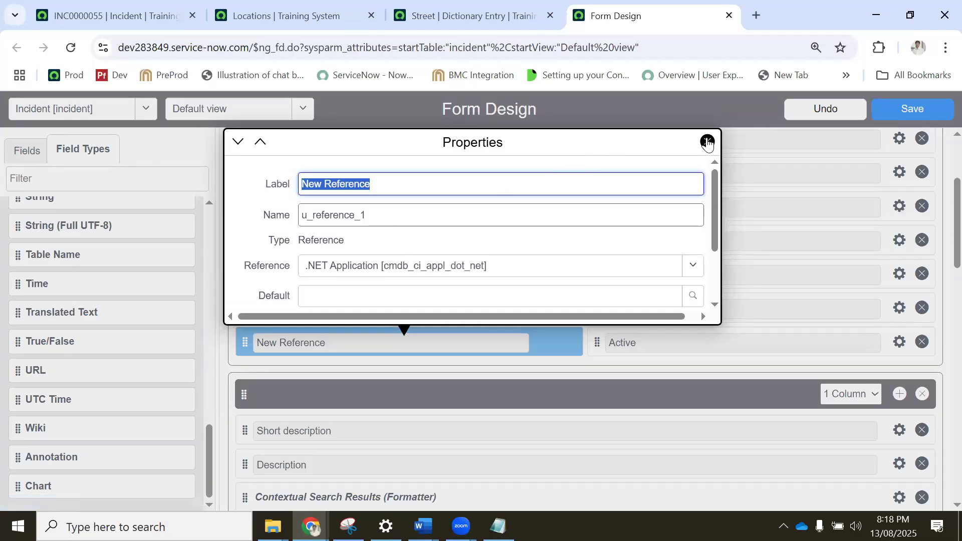
pyautogui.click(707, 141)
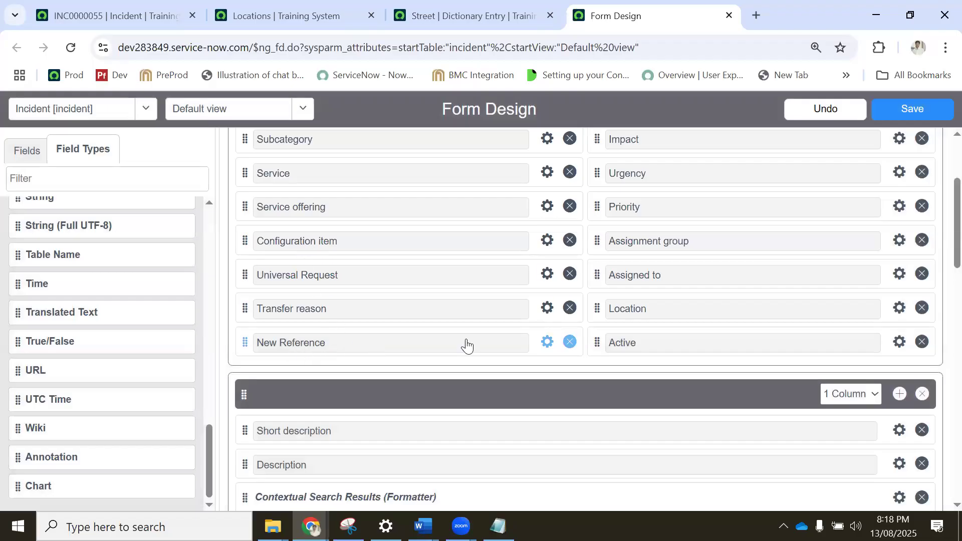
pyautogui.click(547, 342)
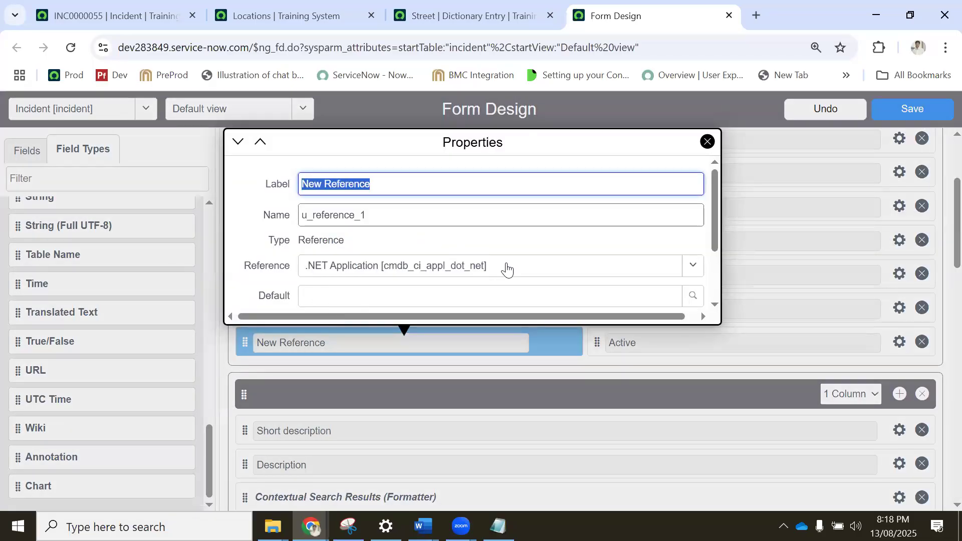
pyautogui.click(506, 265)
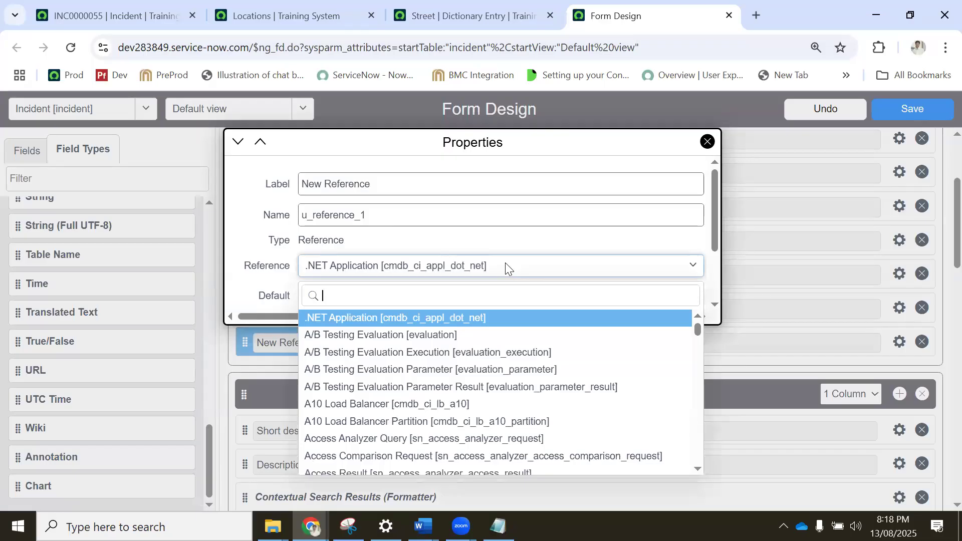
pyautogui.write('cmn')
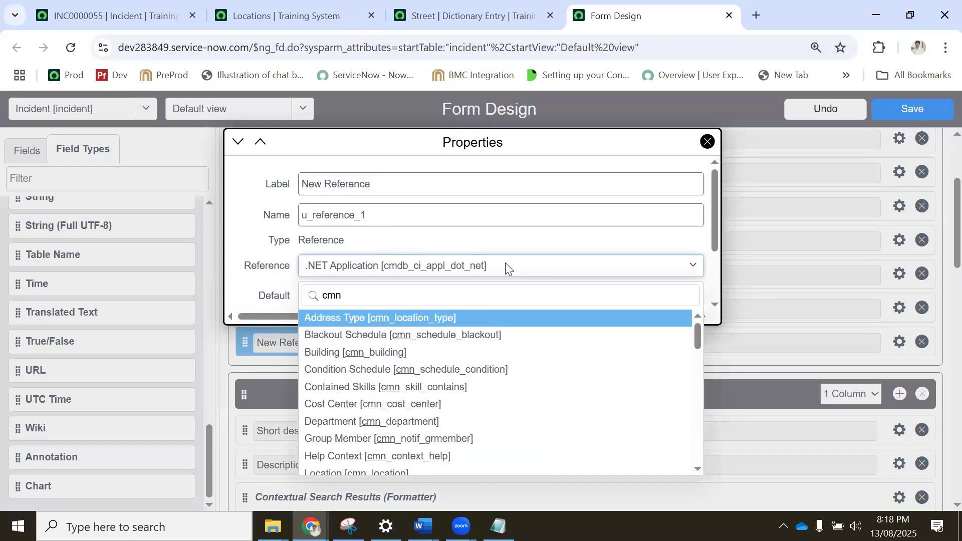
pyautogui.write('_location')
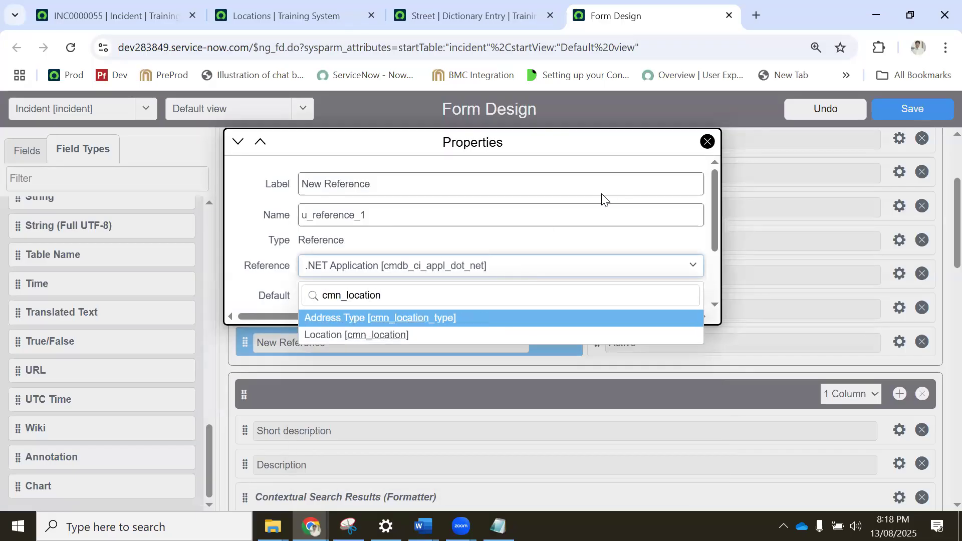
pyautogui.click(370, 336)
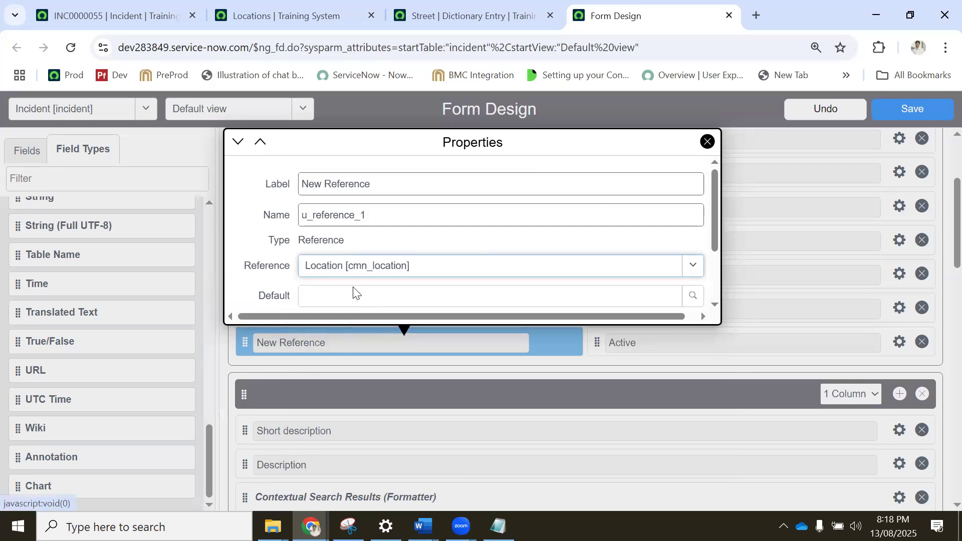
pyautogui.click(353, 295)
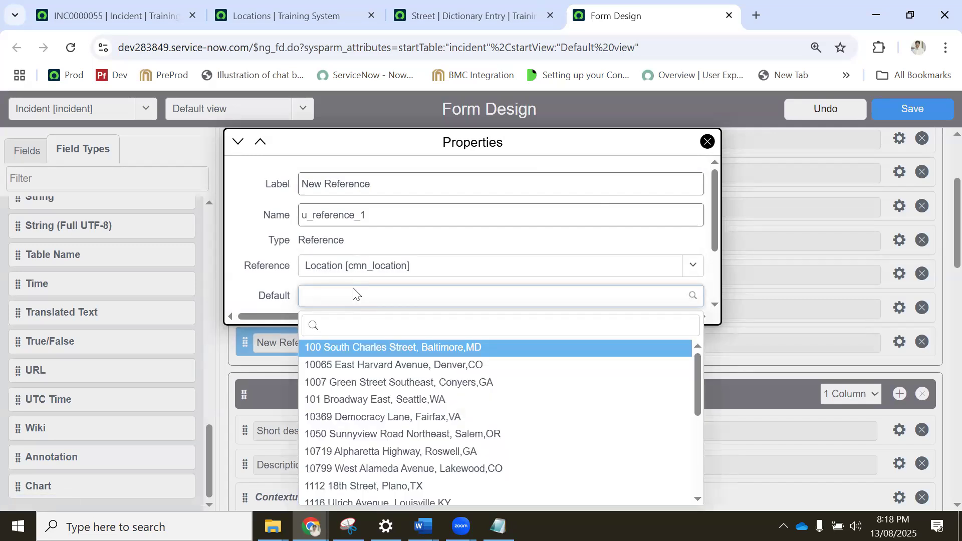
# Label the new reference field Street and change its name to match, keeping the u_ prefix.
pyautogui.tripleClick(389, 181)
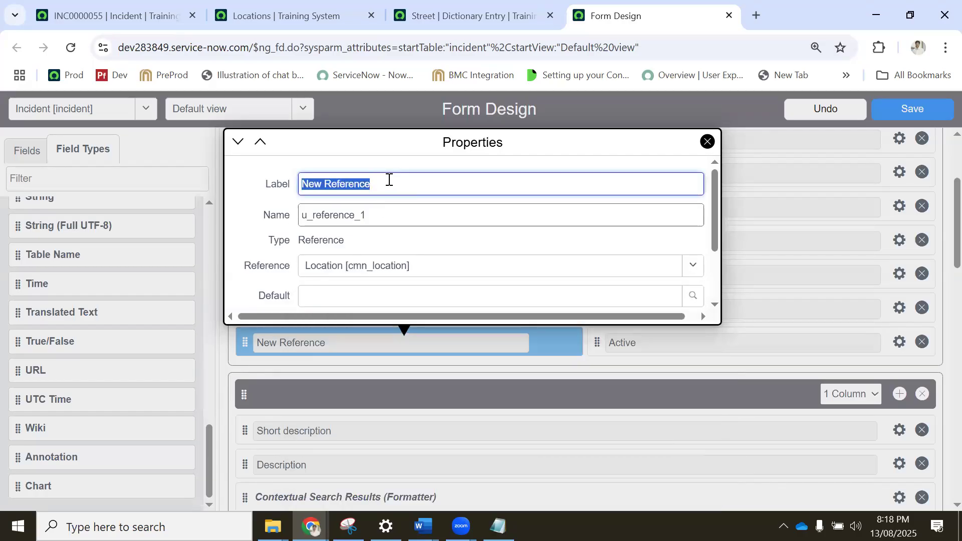
pyautogui.write('Stree')
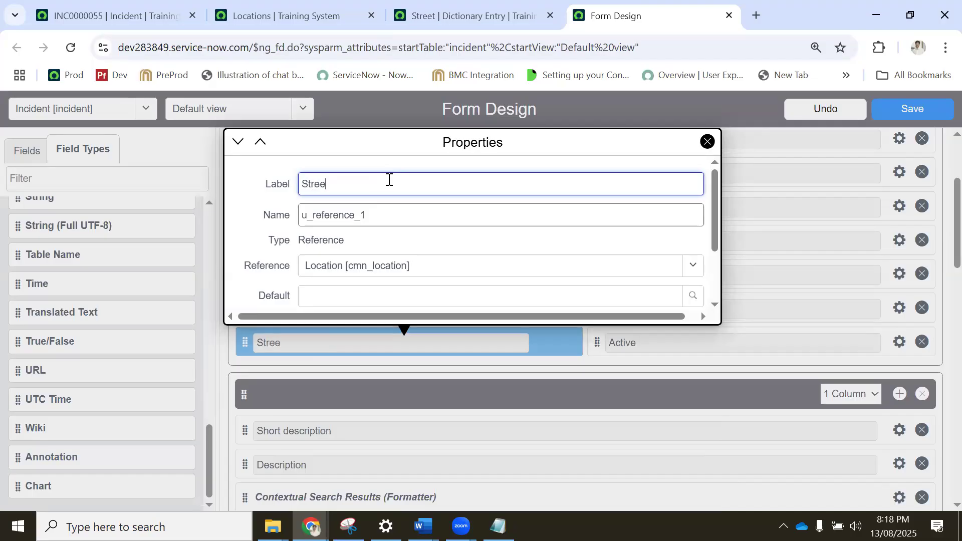
pyautogui.tripleClick(395, 216)
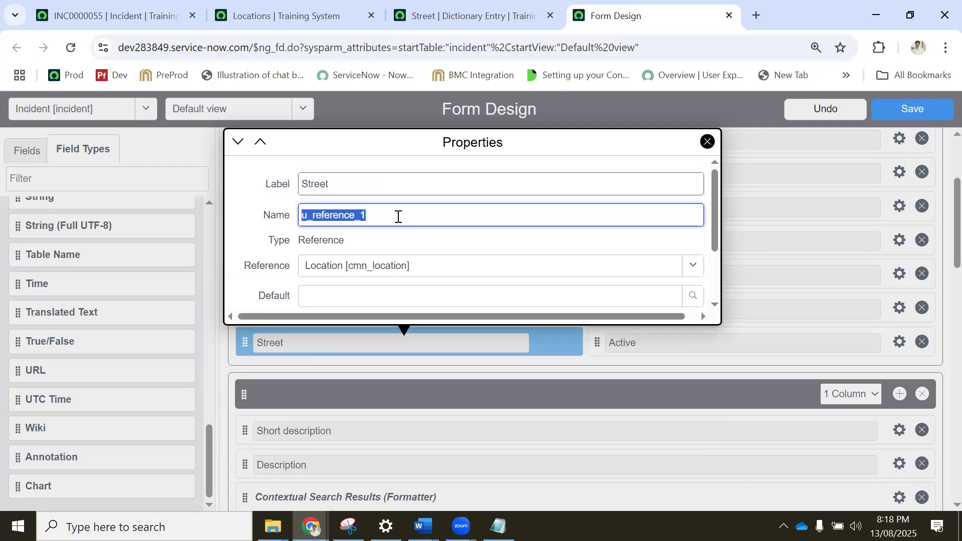
pyautogui.click(398, 217)
pyautogui.moveTo(315, 215); pyautogui.dragTo(413, 214)
pyautogui.write('street')
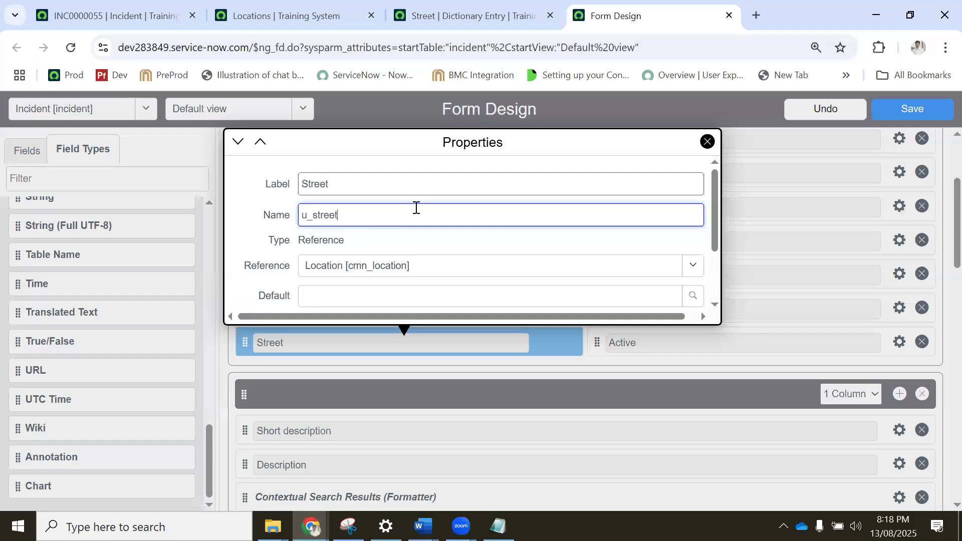
pyautogui.scroll(-2, 426, 220)
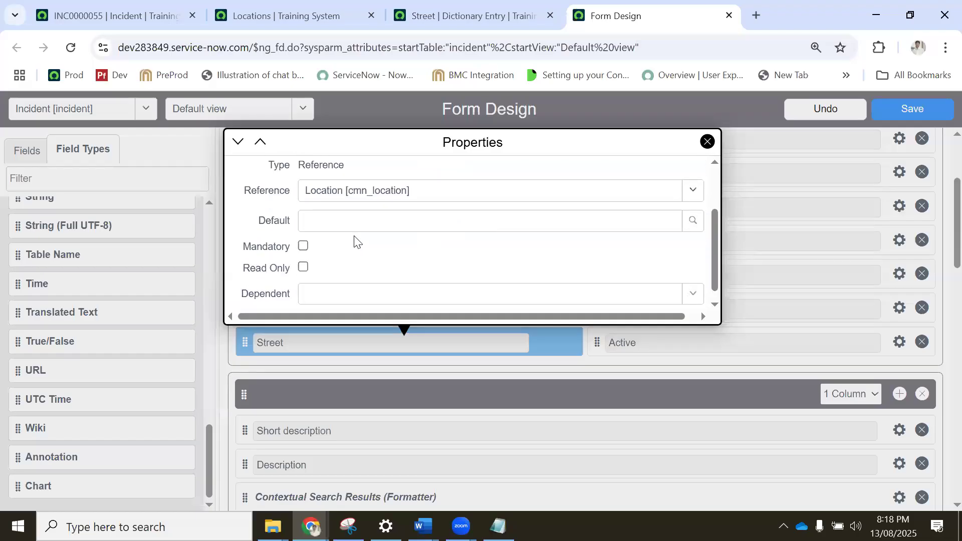
# Review the new Street field's remaining properties without setting a default, close them and save the incident form design.
pyautogui.scroll(-1, 369, 244)
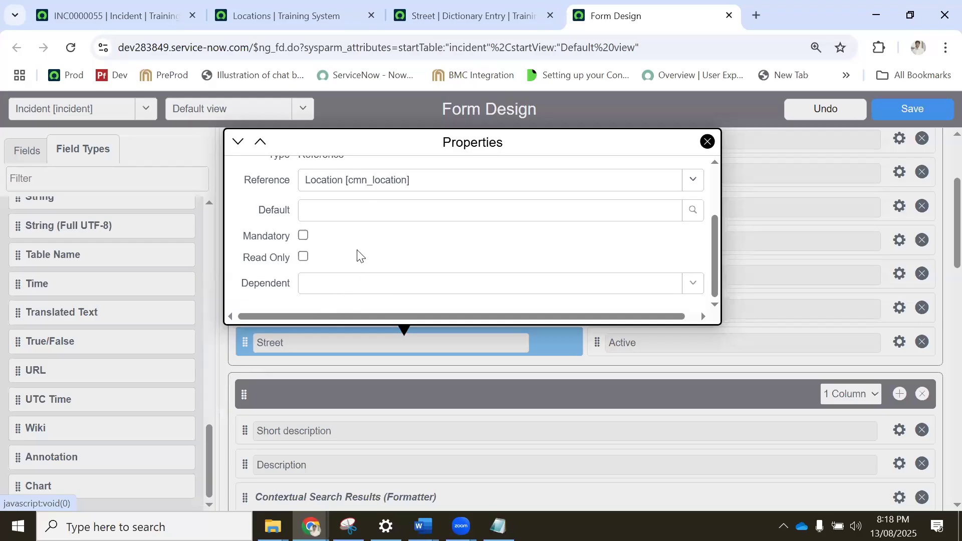
pyautogui.click(336, 213)
pyautogui.click(337, 214)
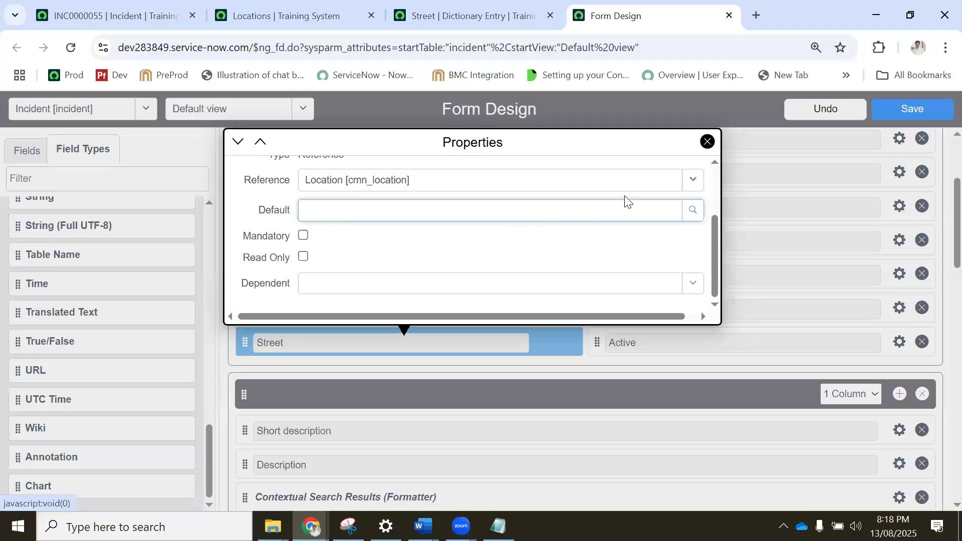
pyautogui.scroll(2, 636, 182)
pyautogui.scroll(-2, 578, 209)
pyautogui.scroll(2, 572, 210)
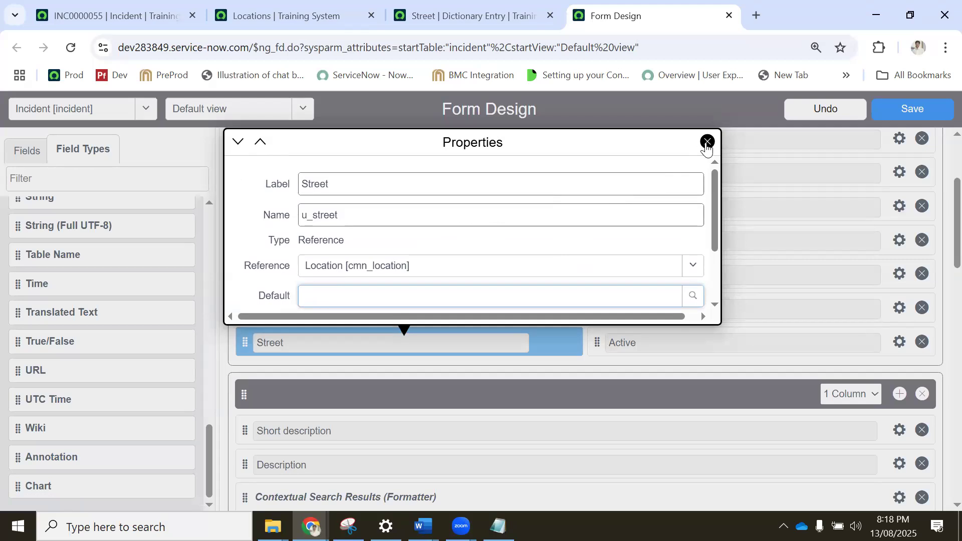
pyautogui.click(707, 143)
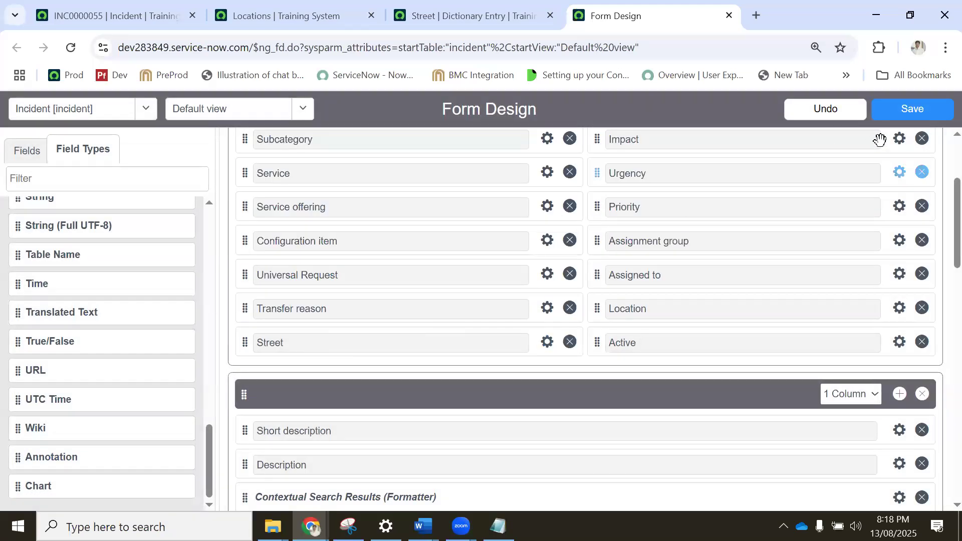
pyautogui.click(898, 113)
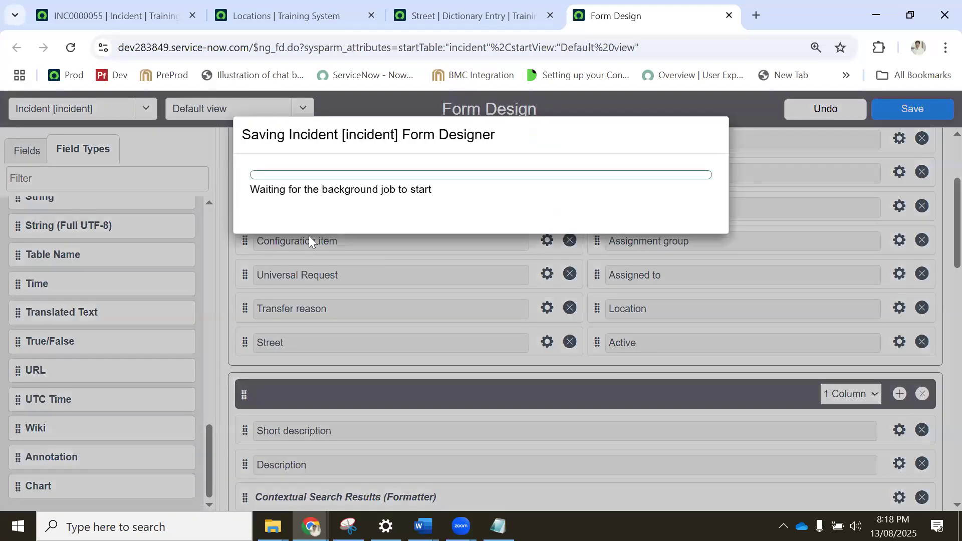
# Review the Street dictionary entry and the Baltimore-filtered Locations list, finishing back in Form Design.
pyautogui.click(296, 16)
pyautogui.click(477, 9)
pyautogui.scroll(-10, 281, 293)
pyautogui.scroll(4, 187, 279)
pyautogui.scroll(6, 187, 279)
pyautogui.click(214, 335)
pyautogui.hotkey('ctrl', 'a')
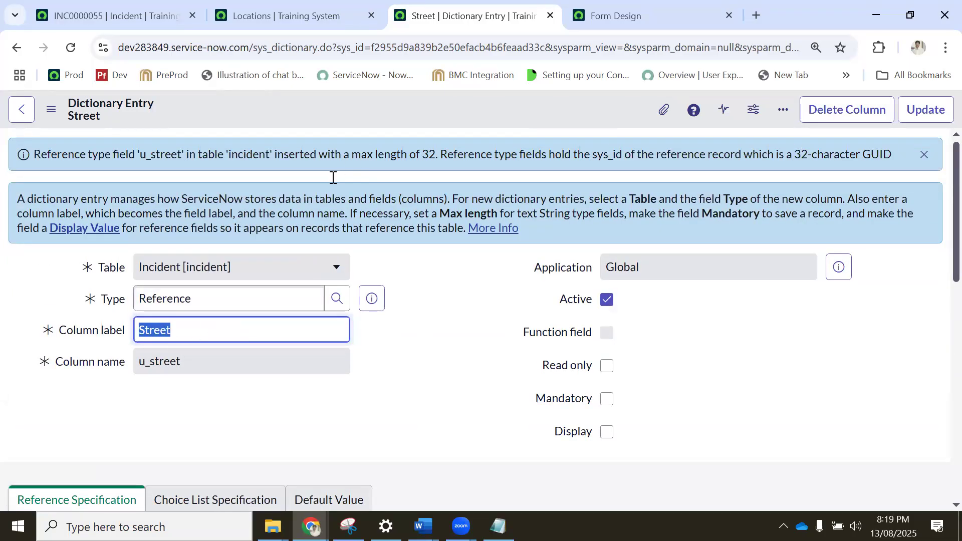
pyautogui.click(323, 11)
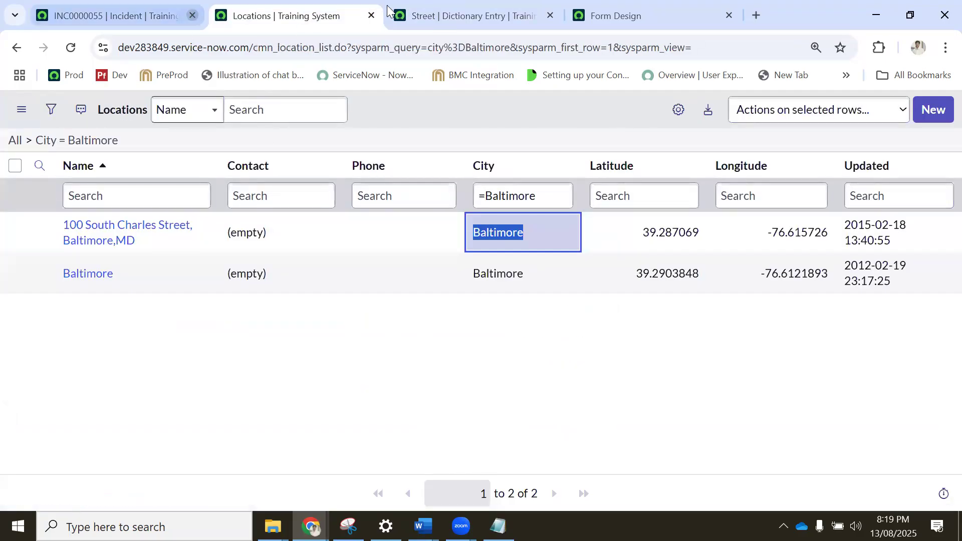
pyautogui.click(527, 13)
pyautogui.click(604, 13)
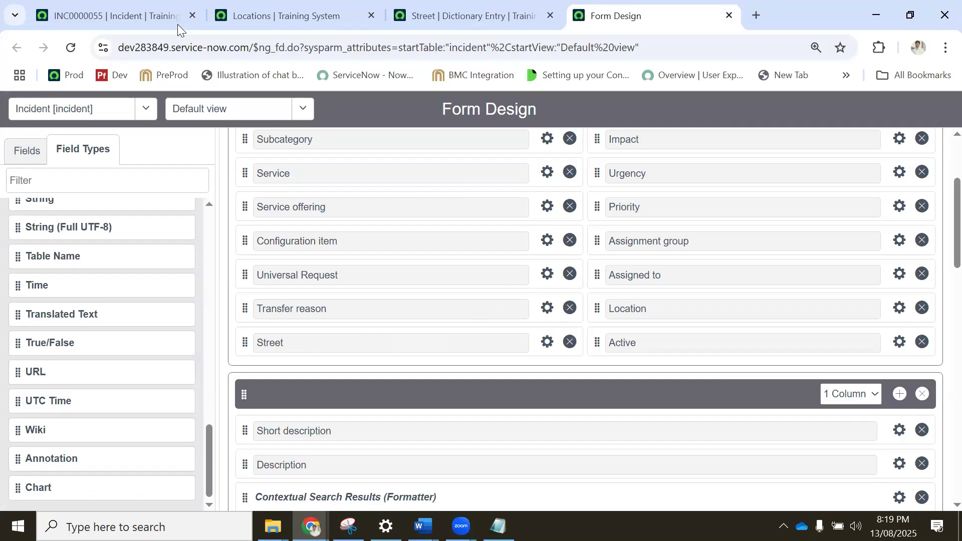
# Open the dictionary entry of the Street field on incident INC0000055 and examine its reference qualifier condition.
pyautogui.click(124, 27)
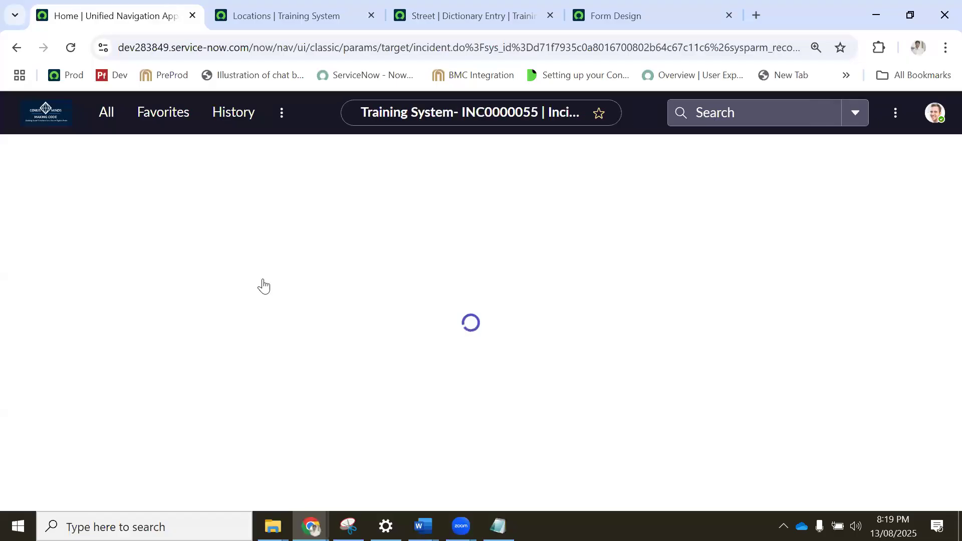
pyautogui.scroll(-3, 263, 281)
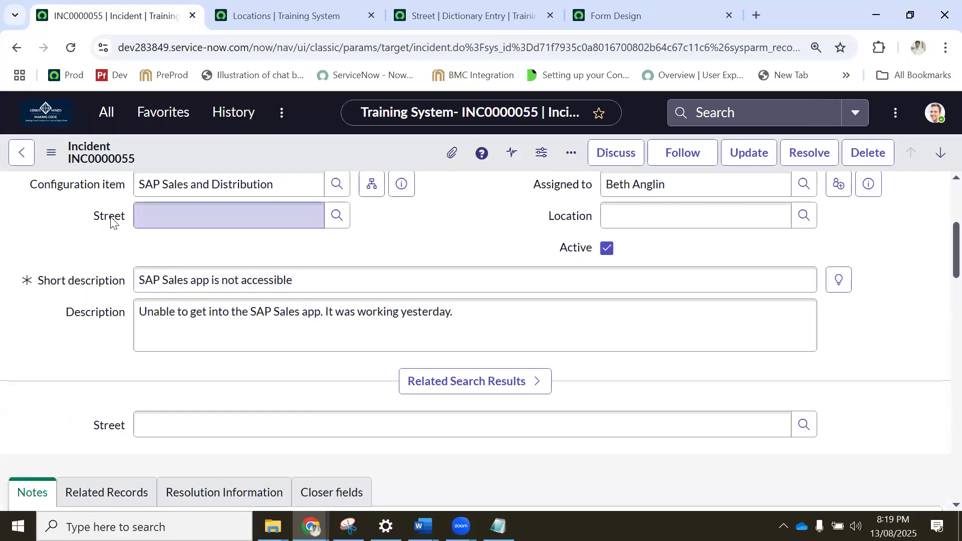
pyautogui.rightClick(111, 221)
pyautogui.click(165, 250)
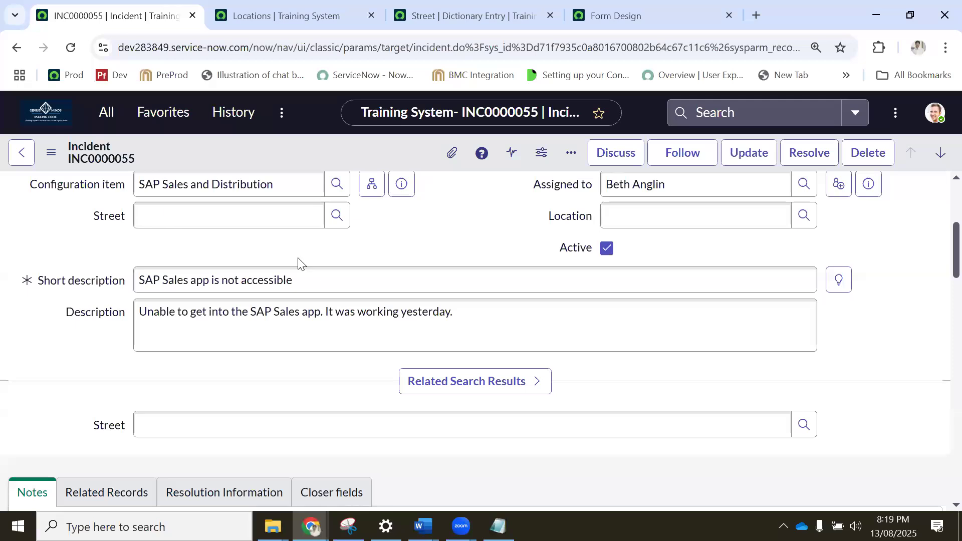
pyautogui.scroll(-2, 299, 258)
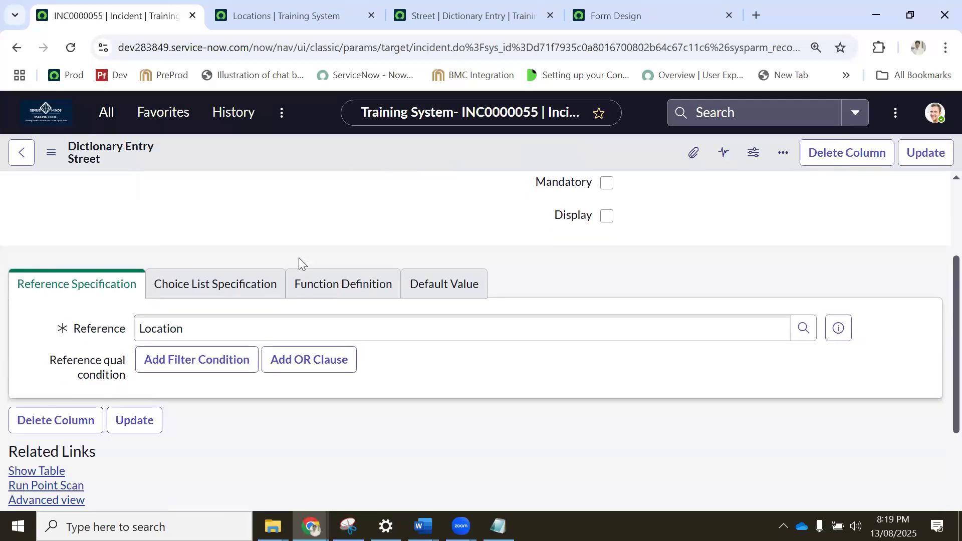
pyautogui.scroll(-4, 298, 307)
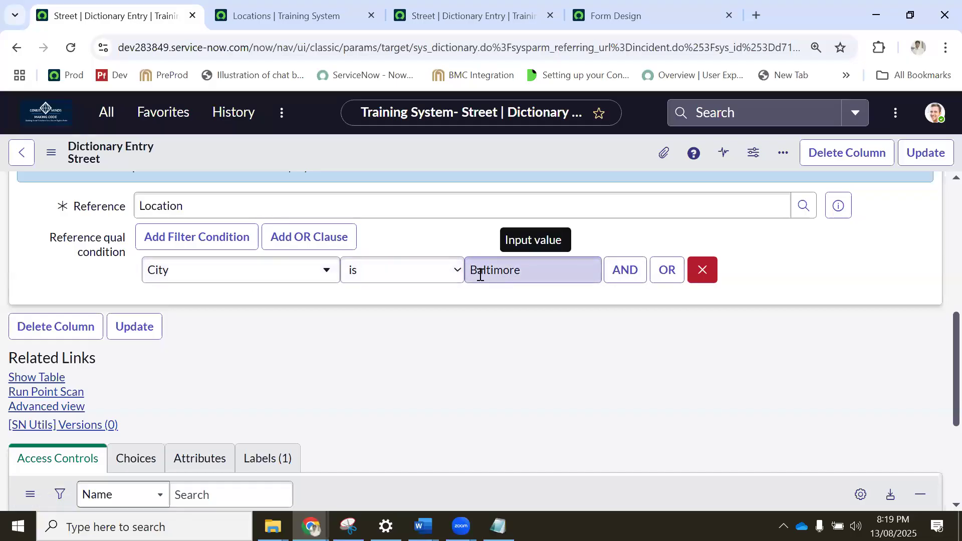
pyautogui.scroll(4, 278, 273)
pyautogui.scroll(3, 278, 273)
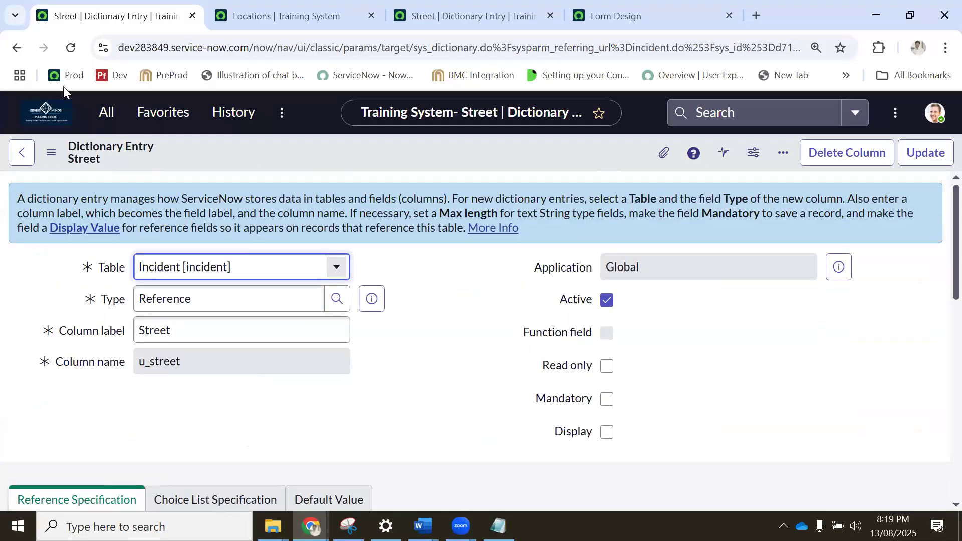
# Return to the incident and check which locations the Street lookup offers, closing the list without choosing one.
pyautogui.click(17, 48)
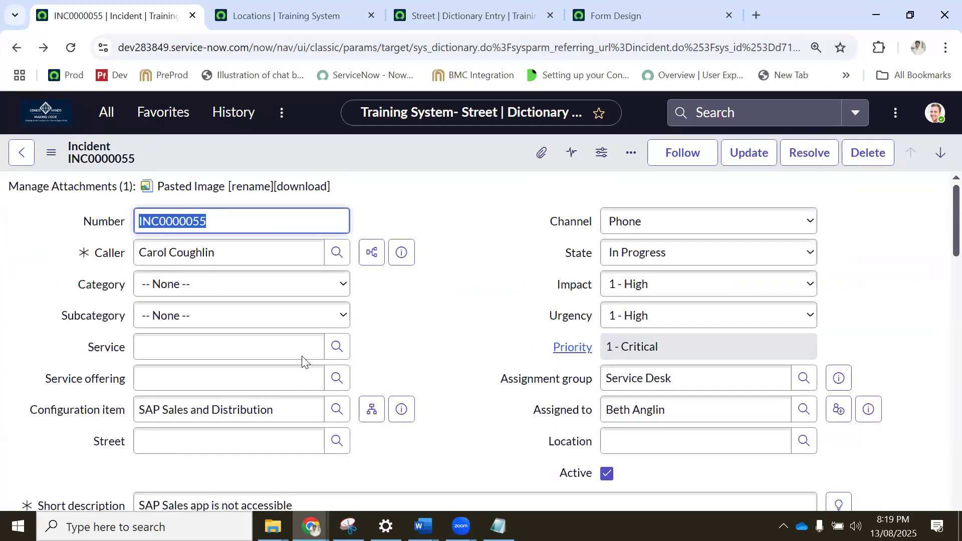
pyautogui.scroll(-3, 351, 320)
pyautogui.click(336, 292)
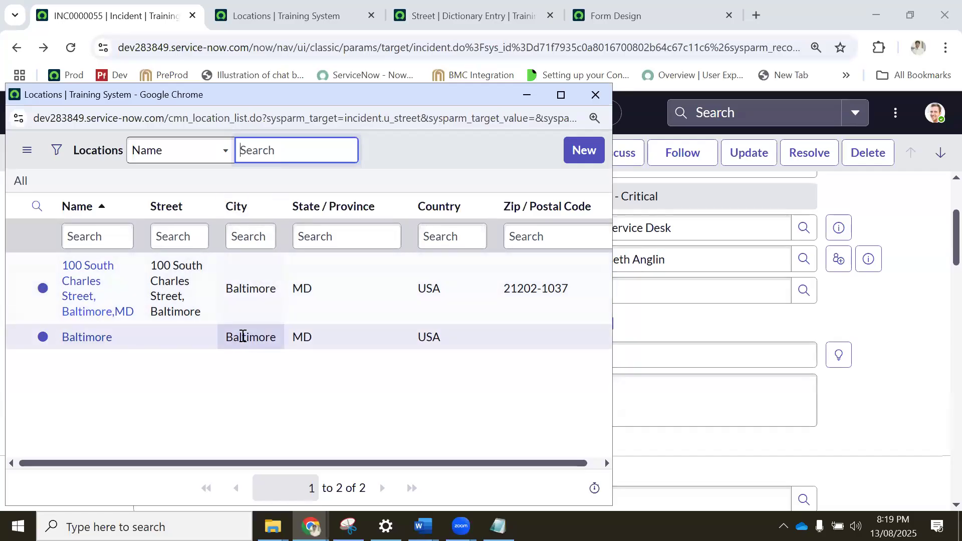
pyautogui.click(595, 95)
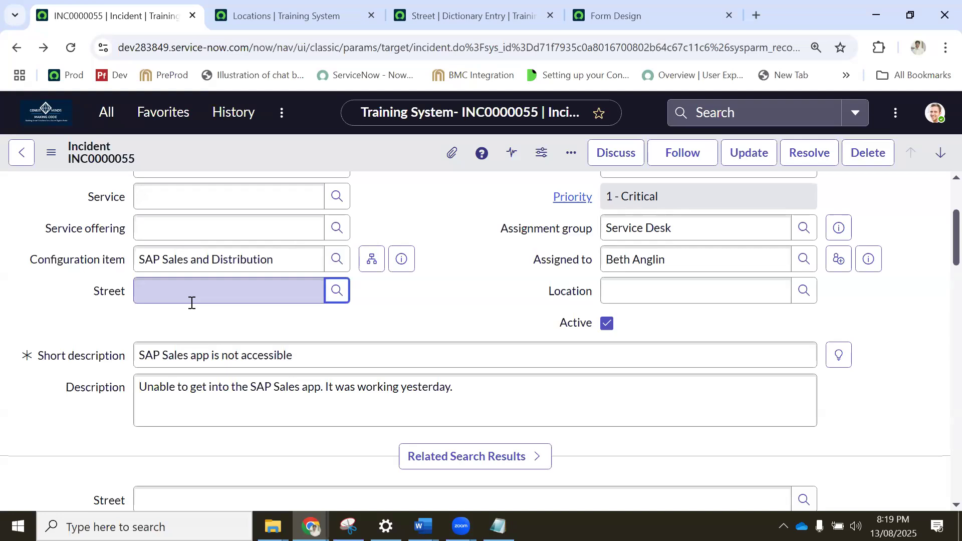
# Examine the separately opened Street dictionary entry's type and reference specification, and revisit the Locations list.
pyautogui.click(430, 16)
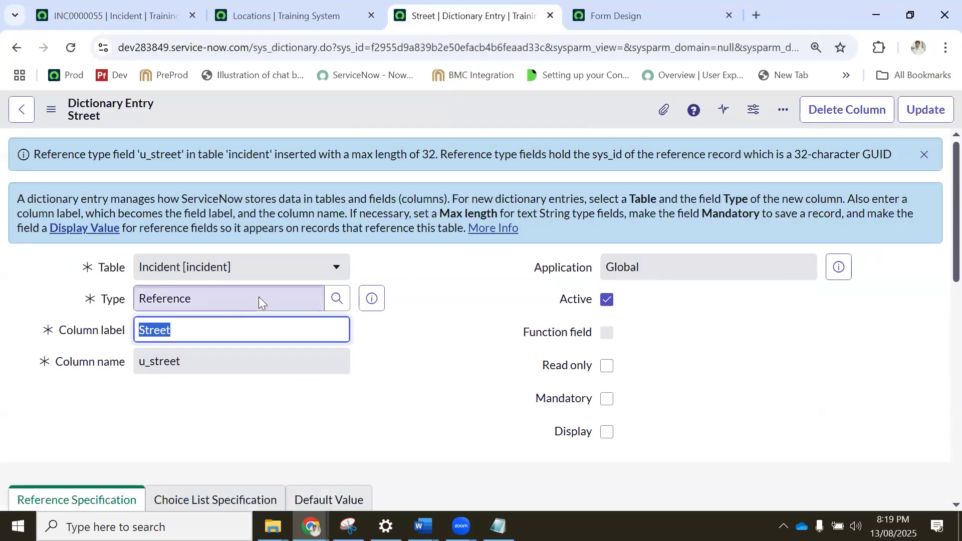
pyautogui.scroll(-3, 260, 301)
pyautogui.scroll(-4, 211, 296)
pyautogui.scroll(7, 211, 296)
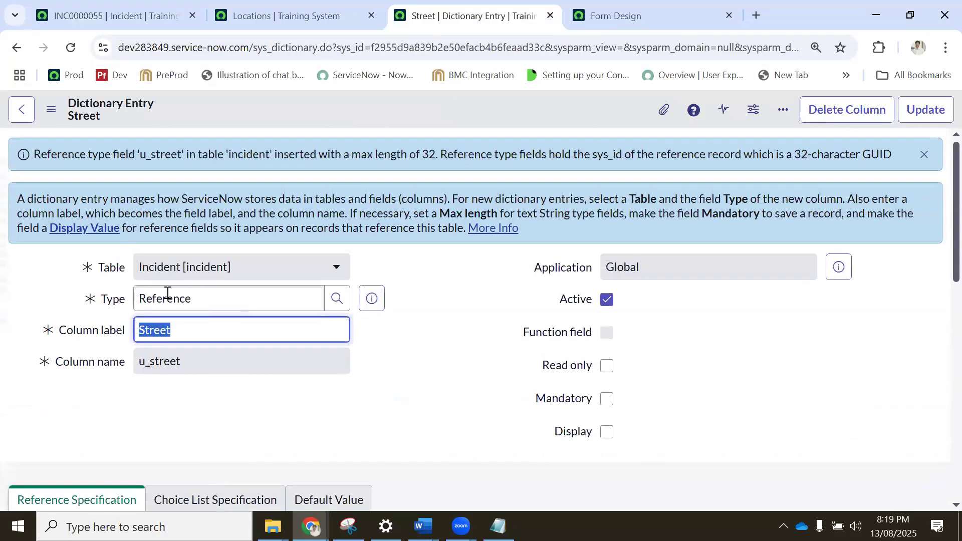
pyautogui.click(290, 6)
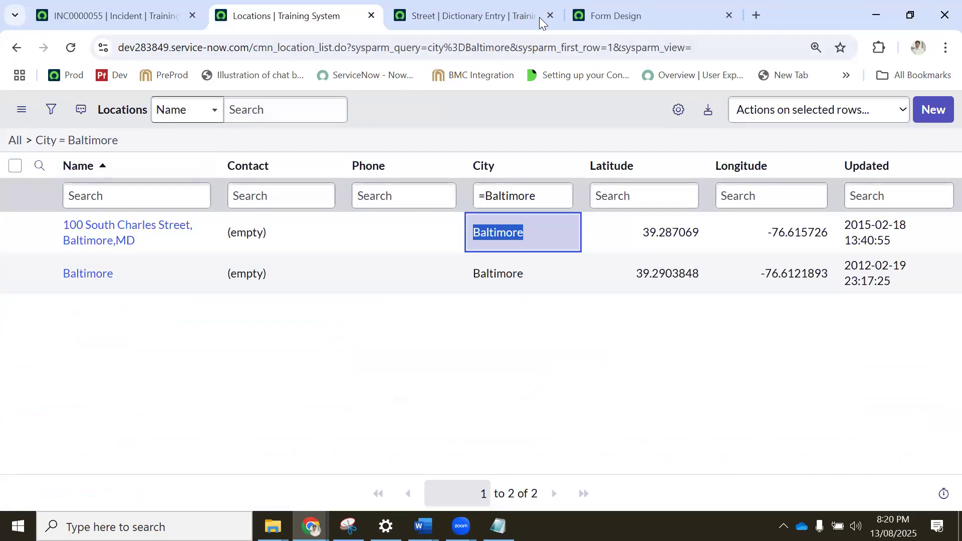
# Inspect the saved Street field's properties in Form Design for reference settings and close them.
pyautogui.click(619, 16)
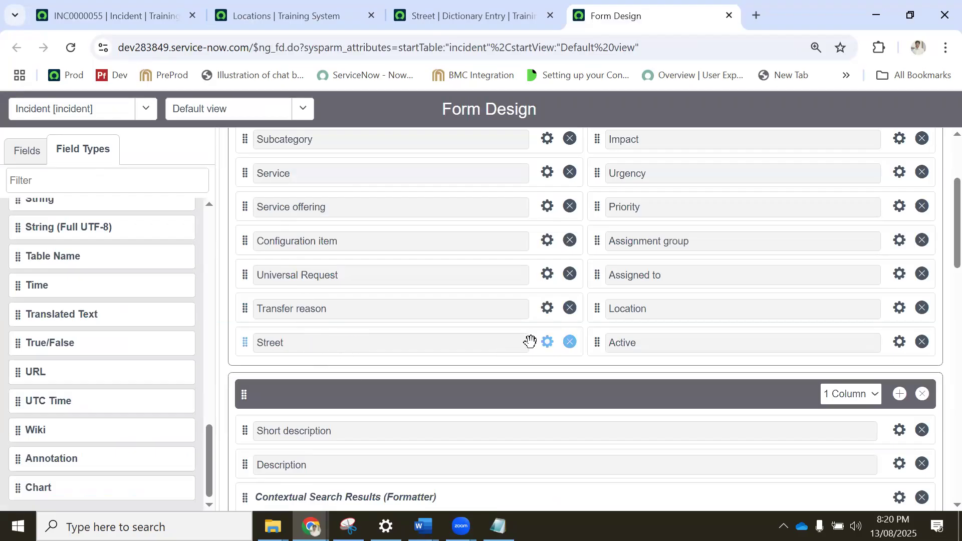
pyautogui.click(546, 342)
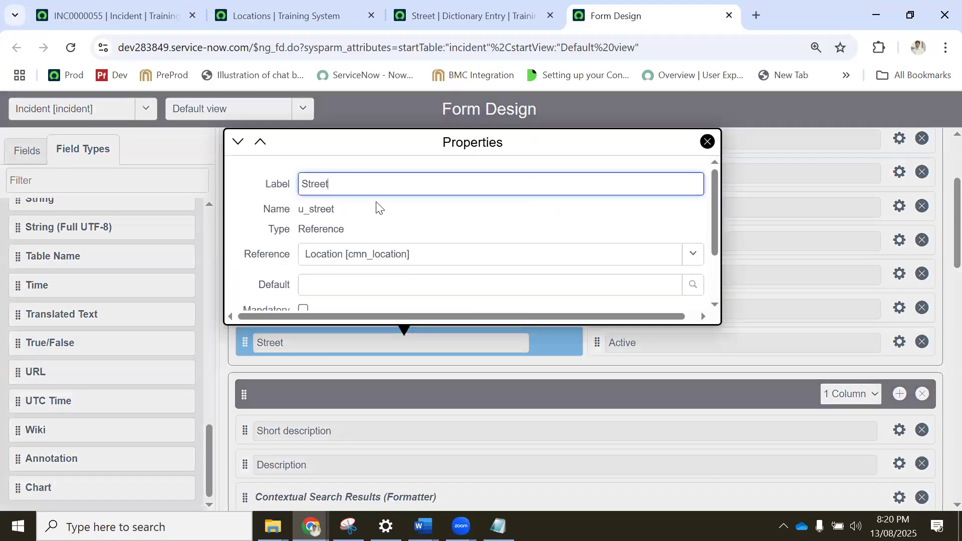
pyautogui.scroll(-3, 382, 208)
pyautogui.scroll(3, 383, 210)
pyautogui.scroll(-3, 361, 224)
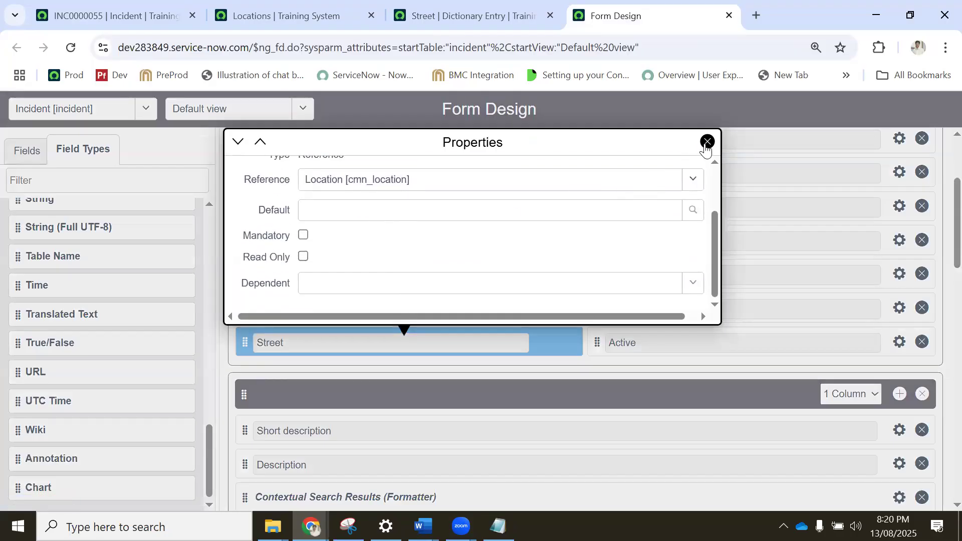
pyautogui.click(707, 142)
# Bring up the configuration options for the Street field on incident INC0000055.
pyautogui.click(117, 18)
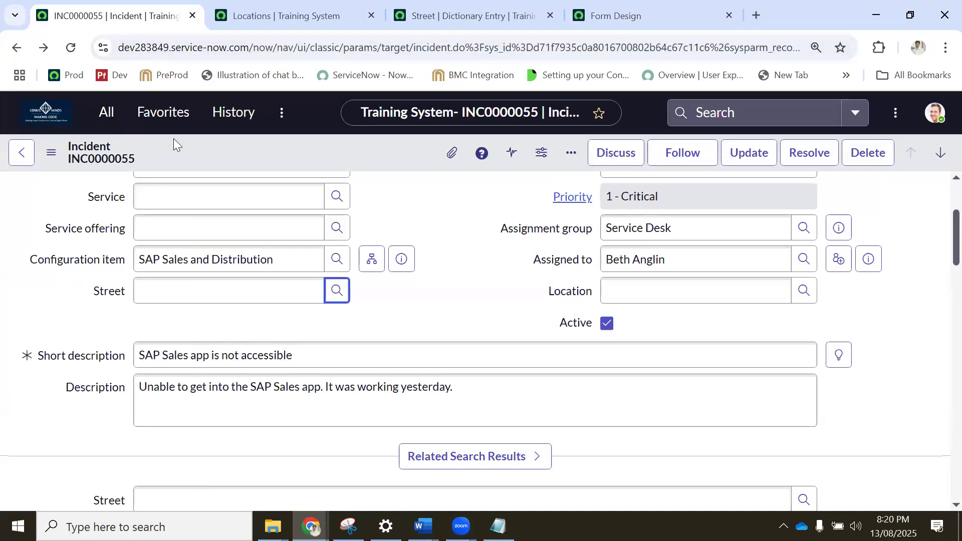
pyautogui.rightClick(112, 292)
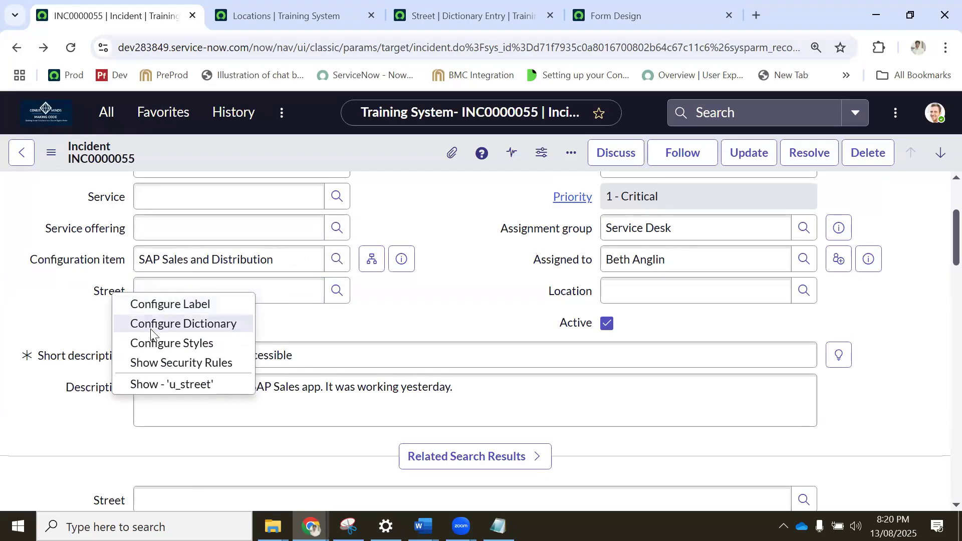
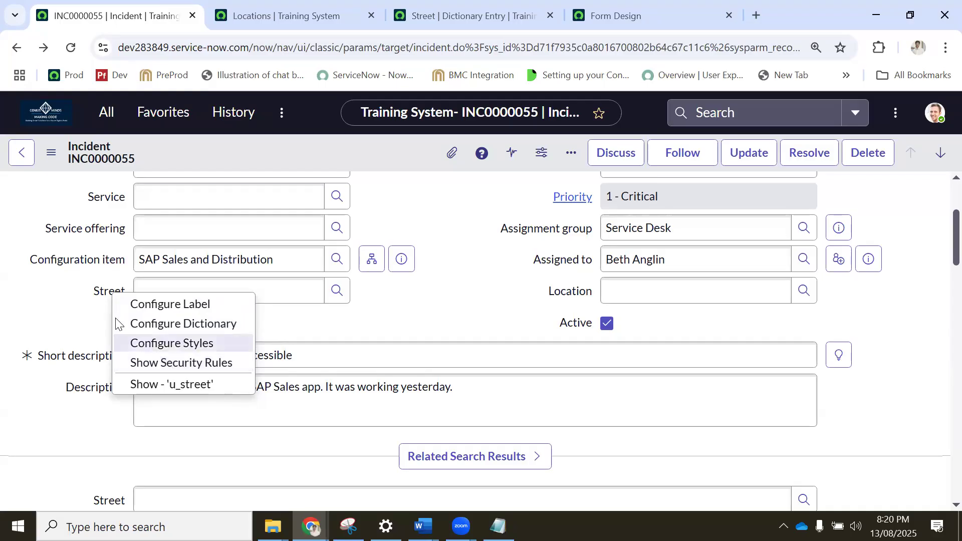
# Check the configuration options offered for the Street field once more and dismiss them.
pyautogui.click(100, 298)
pyautogui.click(385, 305)
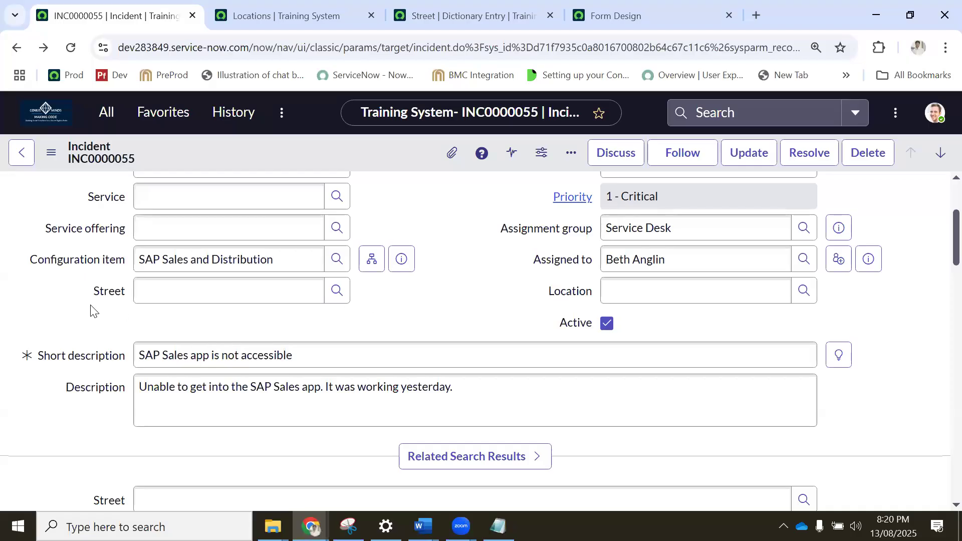
pyautogui.rightClick(110, 292)
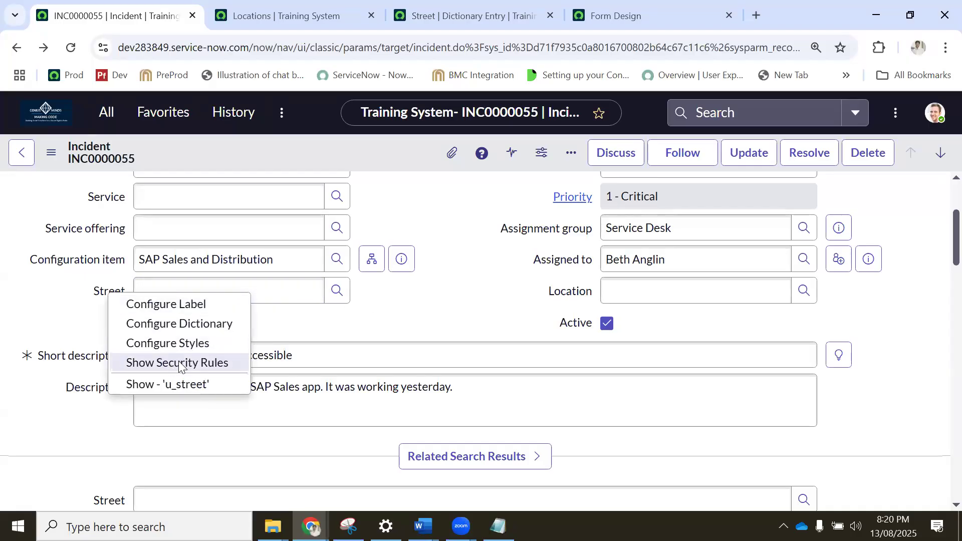
pyautogui.click(421, 310)
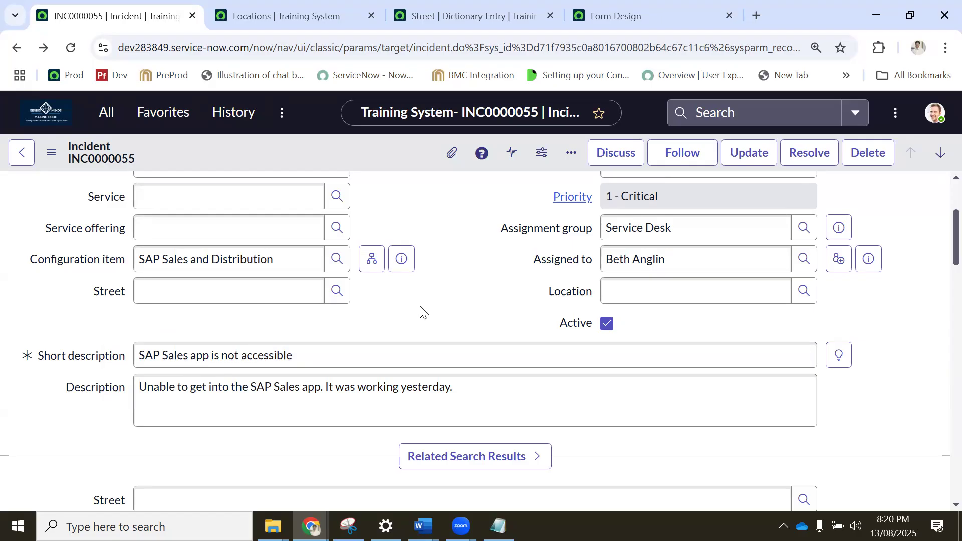
# Revisit the Baltimore-filtered Locations list and close it.
pyautogui.click(274, 12)
pyautogui.click(457, 13)
pyautogui.click(302, 11)
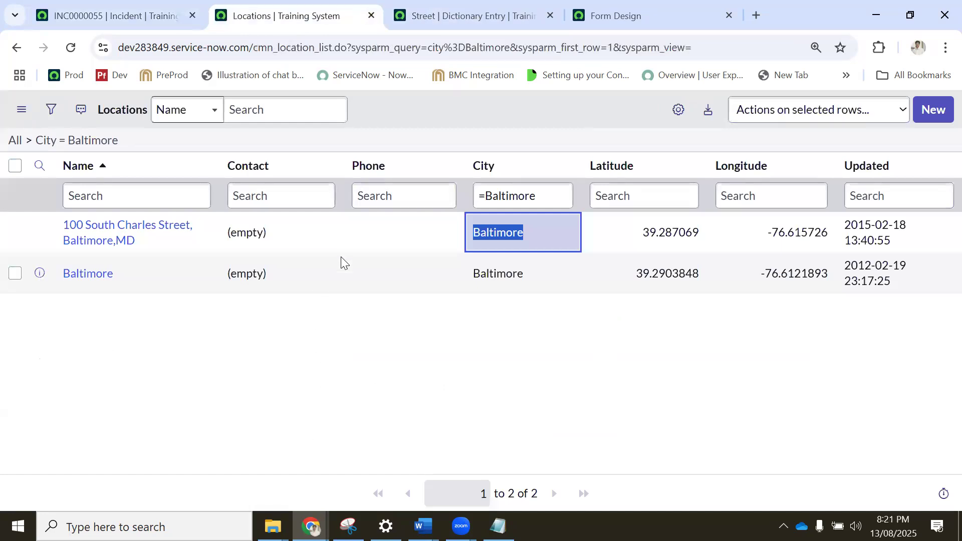
pyautogui.hotkey('ctrl', 'Tab')
pyautogui.click(314, 4)
pyautogui.hotkey('ctrl', 'Tab')
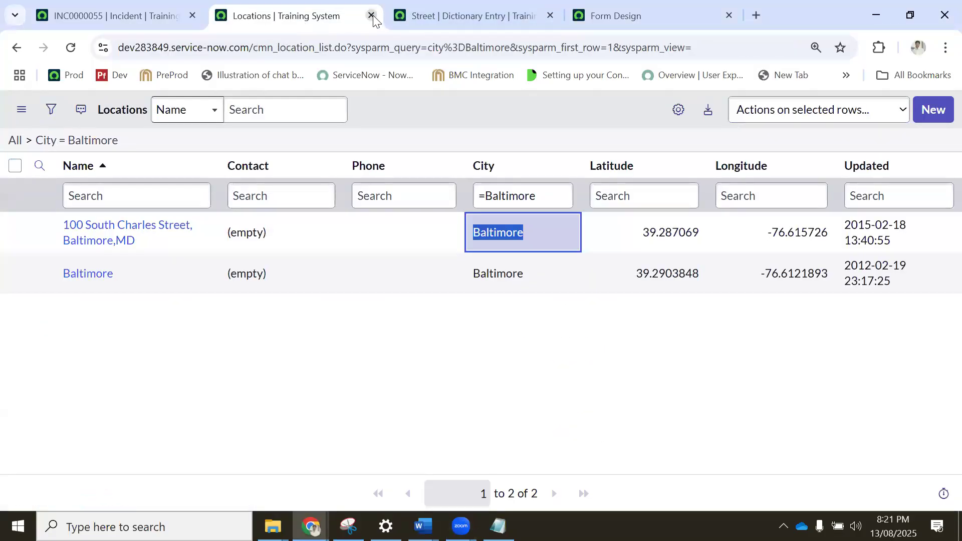
pyautogui.click(372, 16)
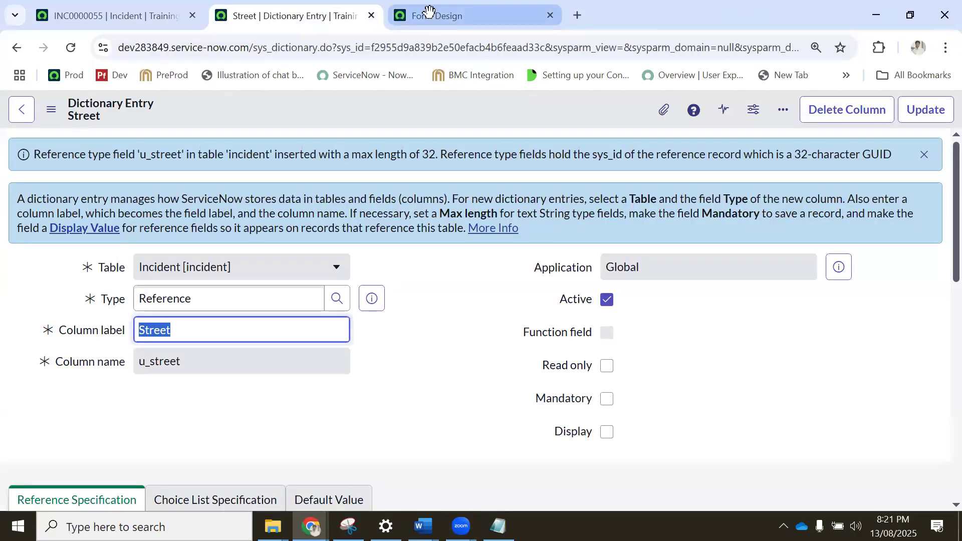
# In Form Design, filter the field types by "cho" and add a Choice field below Active on the incident form.
pyautogui.click(429, 11)
pyautogui.scroll(10, 70, 210)
pyautogui.click(54, 183)
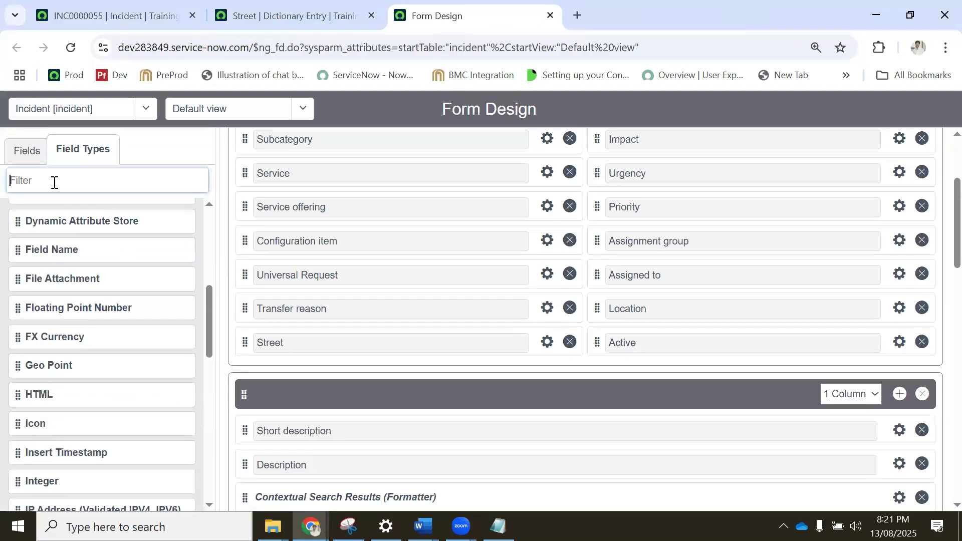
pyautogui.write('cho')
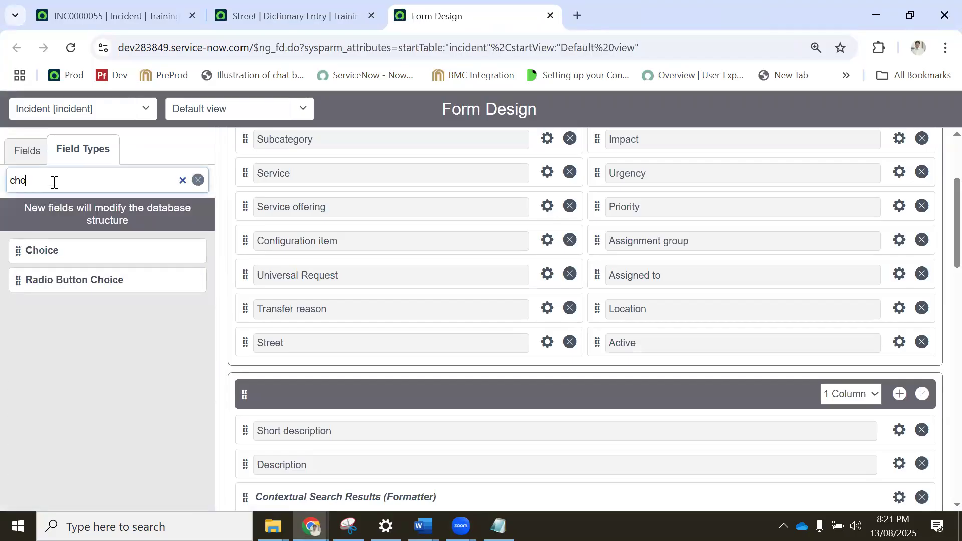
pyautogui.moveTo(380, 321); pyautogui.dragTo(642, 377)
pyautogui.scroll(10, 674, 300)
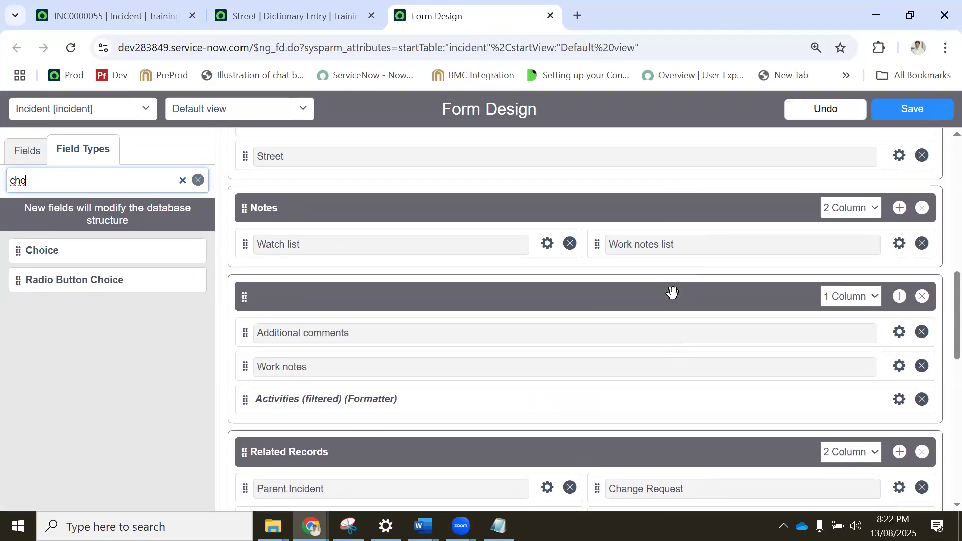
pyautogui.scroll(8, 673, 292)
# Label the new choice field Severity and set its column name to u_serverity.
pyautogui.click(901, 343)
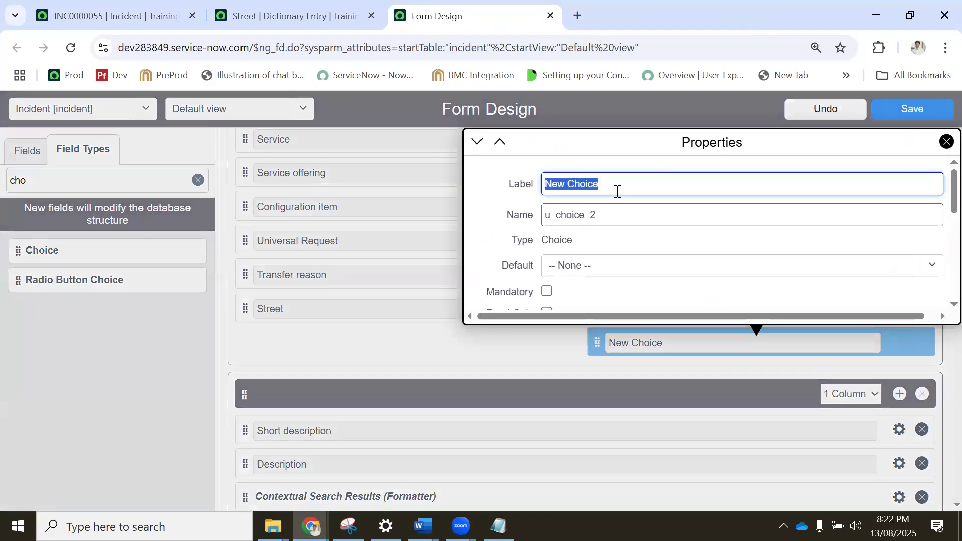
pyautogui.click(611, 212)
pyautogui.click(629, 187)
pyautogui.write('Severity')
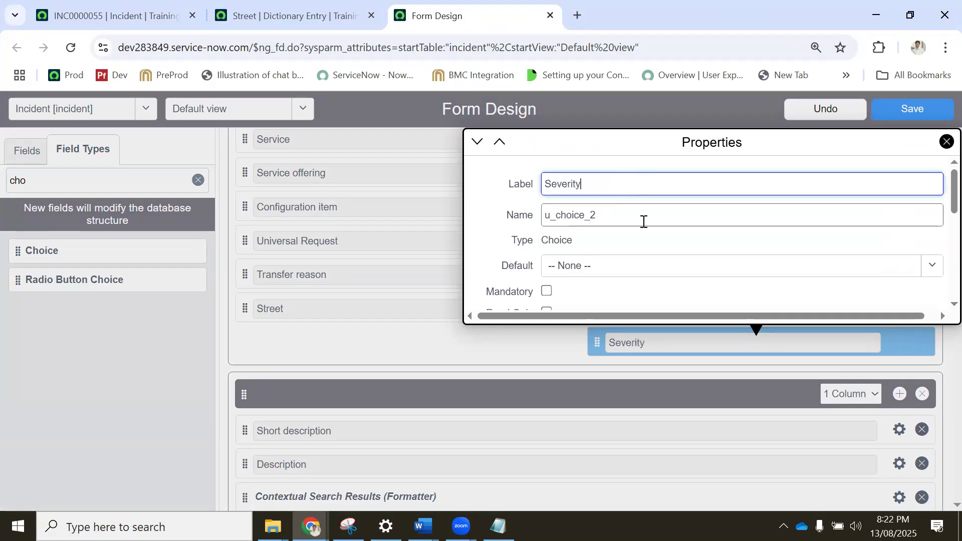
pyautogui.press('Tab')
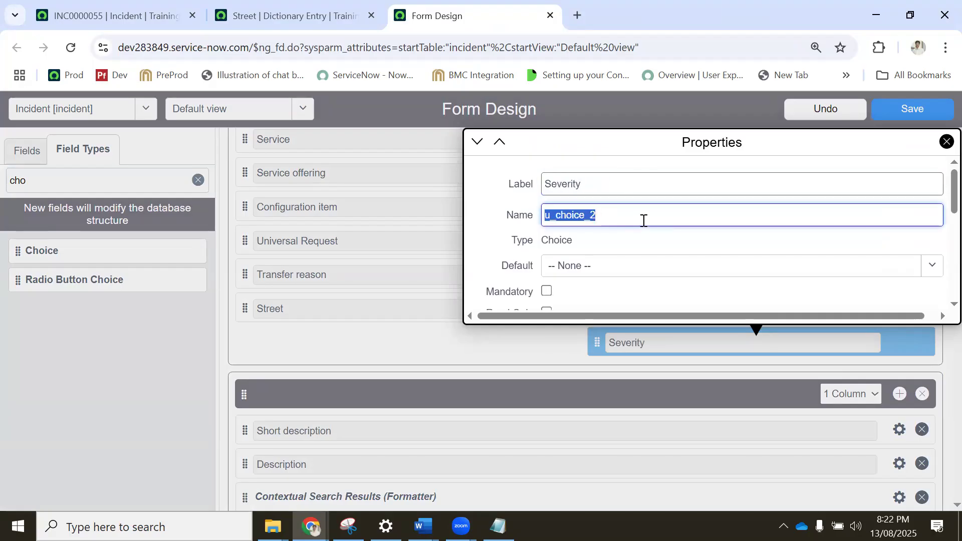
pyautogui.click(603, 220)
pyautogui.moveTo(559, 214); pyautogui.dragTo(613, 217)
pyautogui.press('BackSpace')
pyautogui.press('BackSpace')
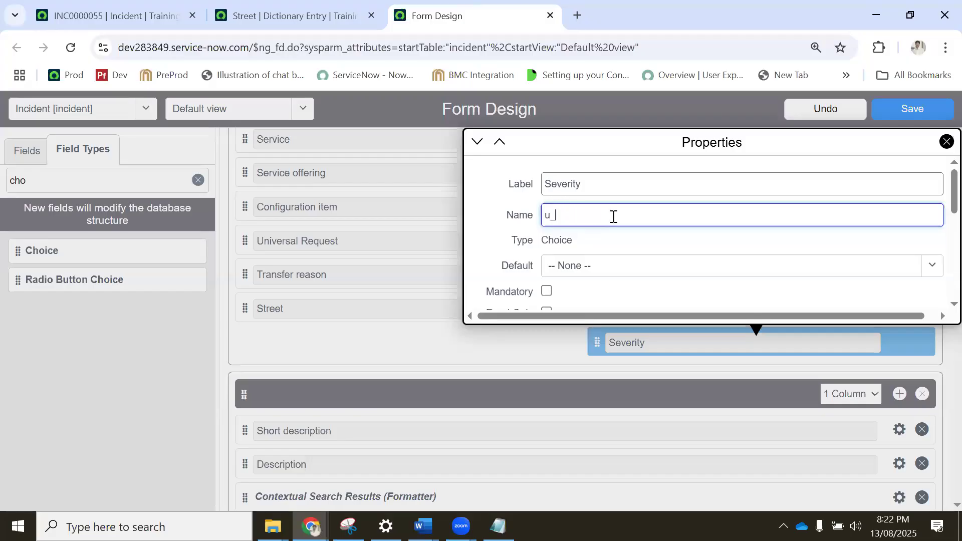
pyautogui.write('serverity')
# Replace the Severity field's first default choice with S1, using s1 as its value.
pyautogui.click(593, 268)
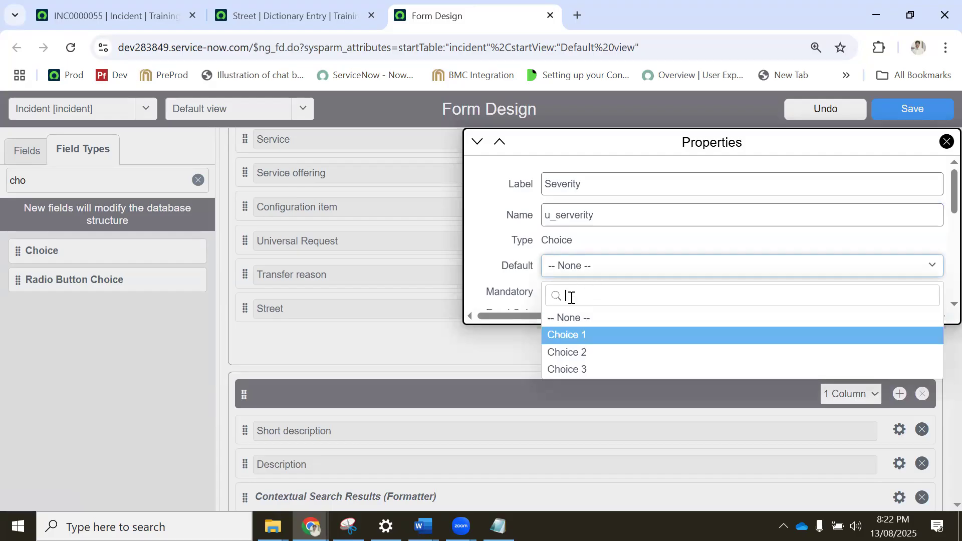
pyautogui.click(499, 215)
pyautogui.scroll(-3, 499, 221)
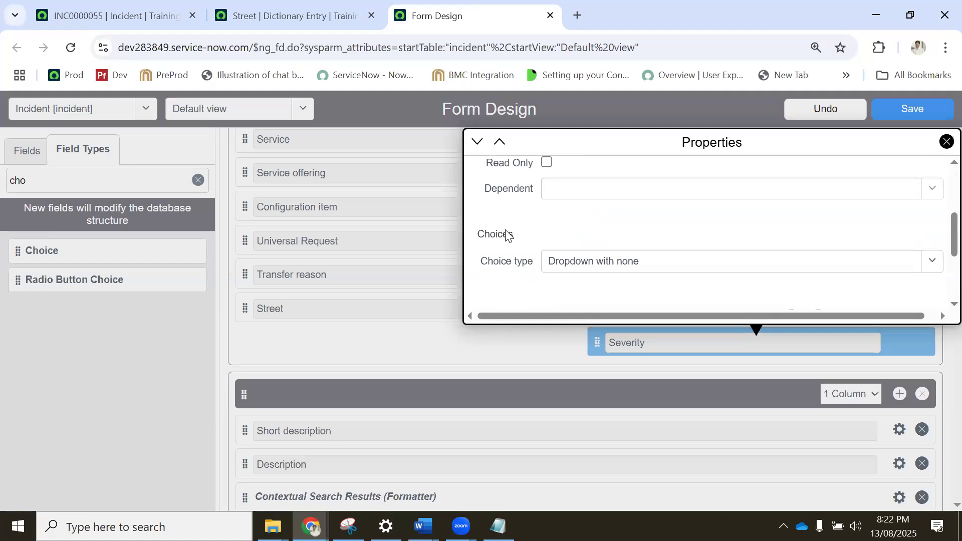
pyautogui.scroll(-3, 507, 236)
pyautogui.scroll(2, 546, 226)
pyautogui.tripleClick(567, 251)
pyautogui.press('BackSpace')
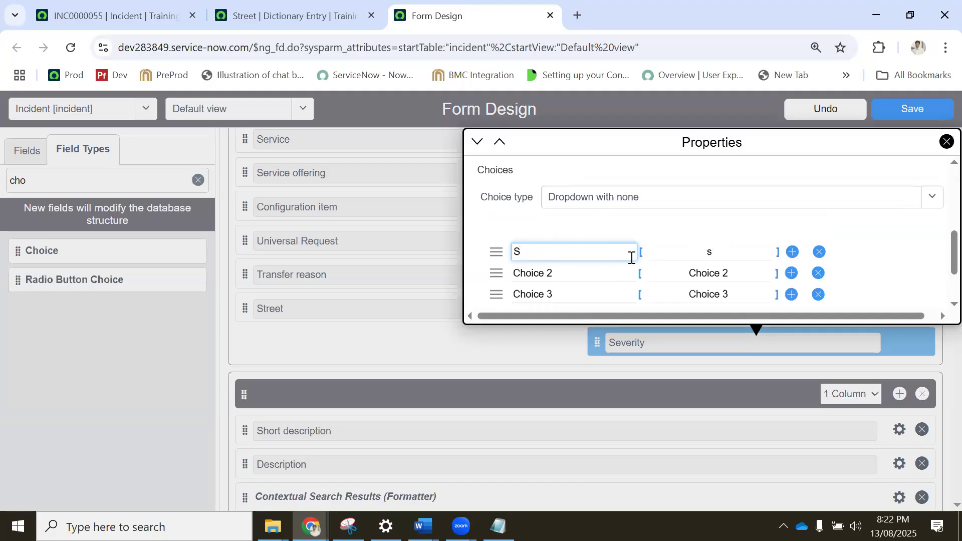
pyautogui.write('1')
pyautogui.click(724, 251)
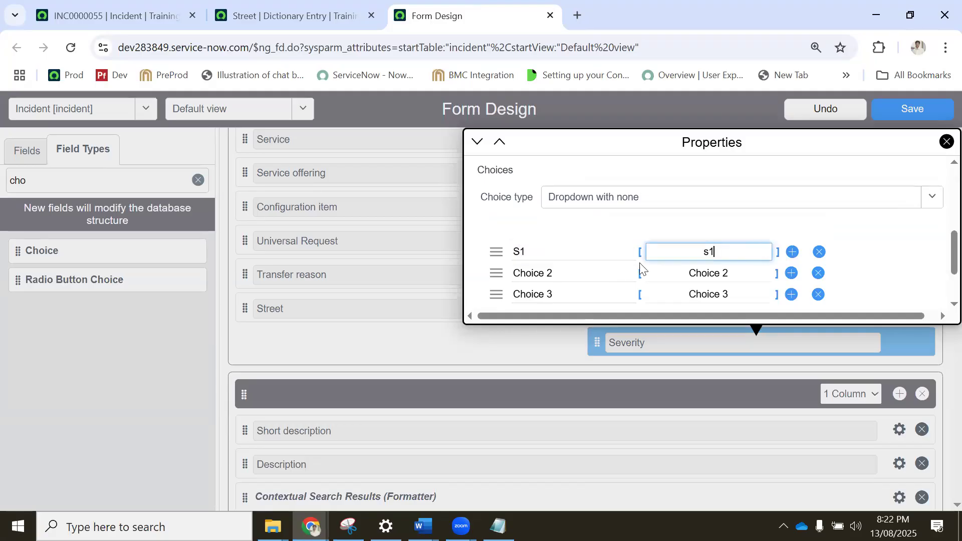
pyautogui.doubleClick(511, 252)
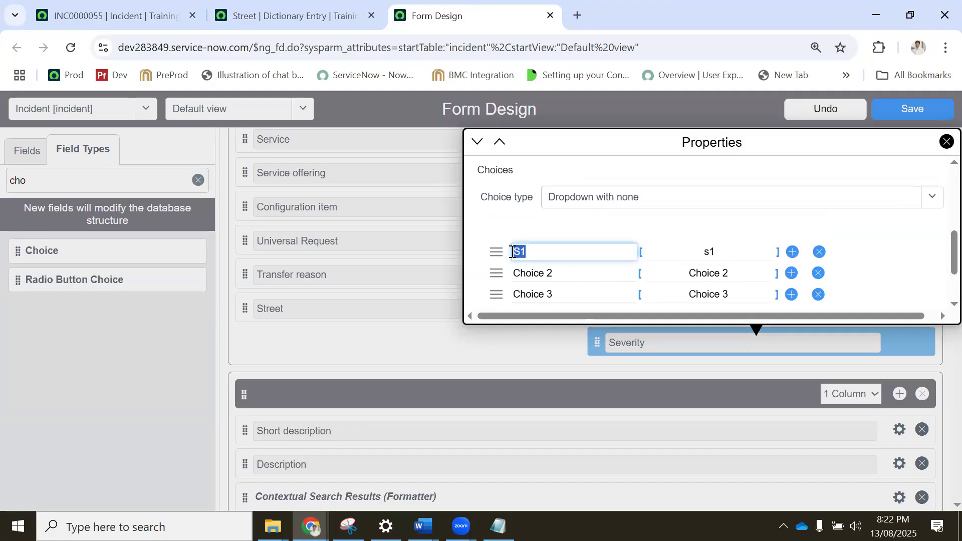
# Rename the second and third Severity choices to S2 and S3, with values s2 and s3.
pyautogui.click(562, 273)
pyautogui.hotkey('ctrl', 'a')
pyautogui.write('S2')
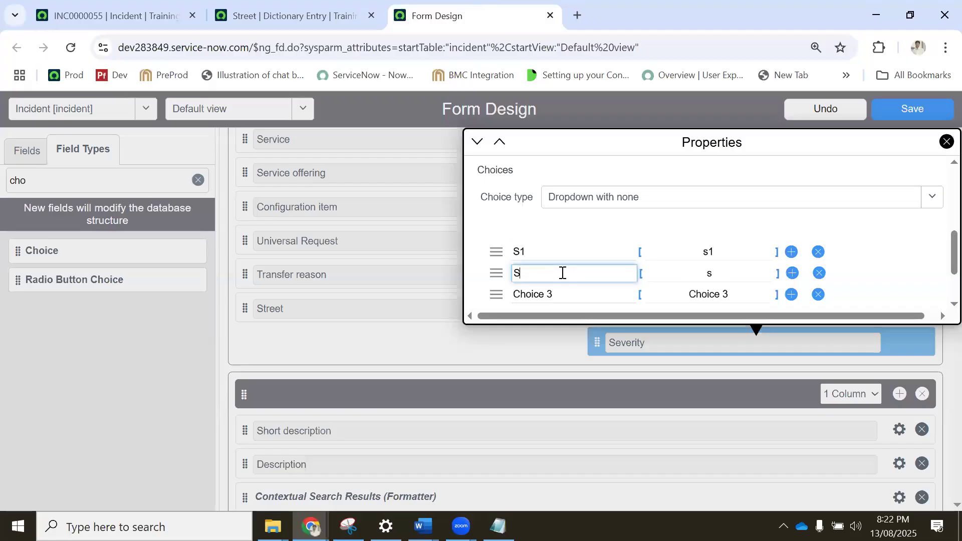
pyautogui.click(572, 293)
pyautogui.hotkey('ctrl', 'a')
pyautogui.write('S')
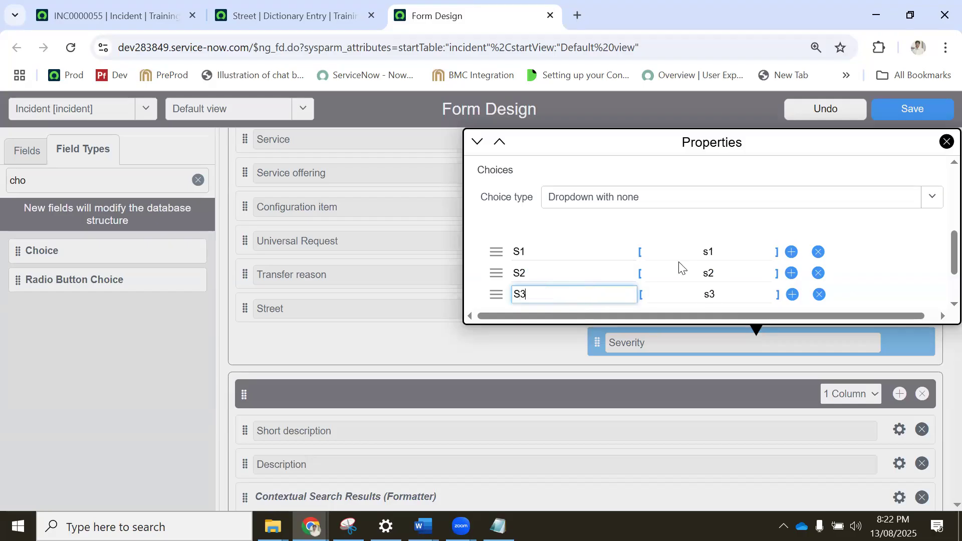
# Make the Severity field mandatory and set its default to S3.
pyautogui.scroll(3, 652, 265)
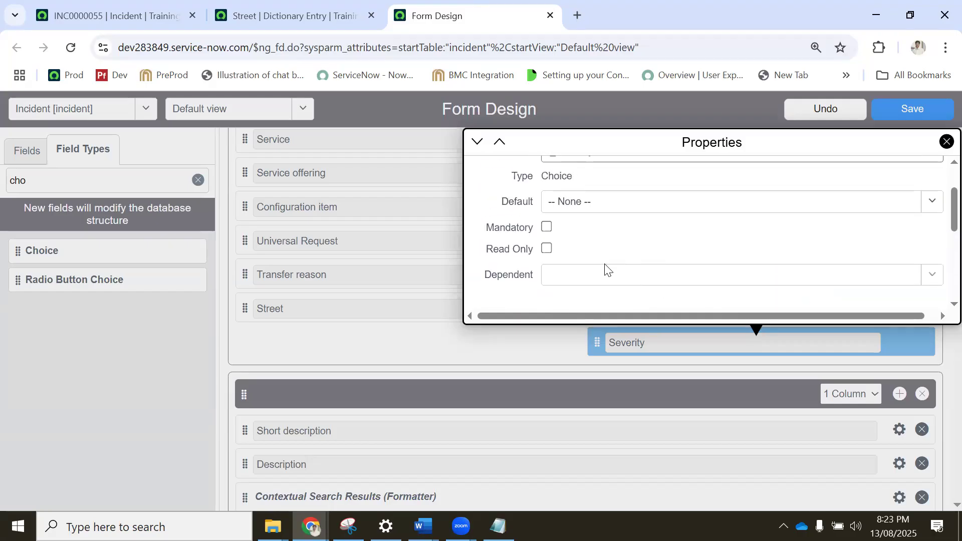
pyautogui.scroll(-3, 606, 271)
pyautogui.scroll(3, 552, 254)
pyautogui.click(546, 229)
pyautogui.scroll(2, 549, 246)
pyautogui.click(574, 267)
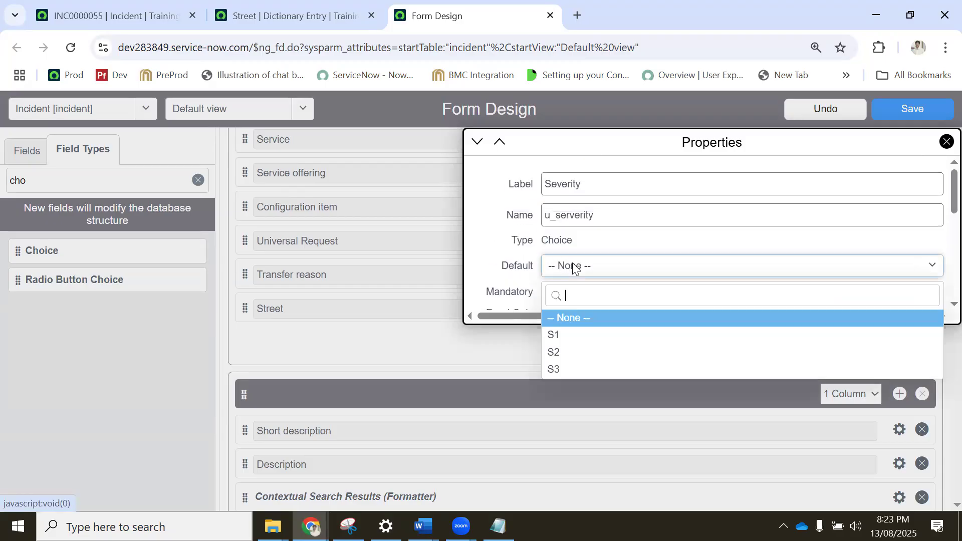
pyautogui.click(565, 371)
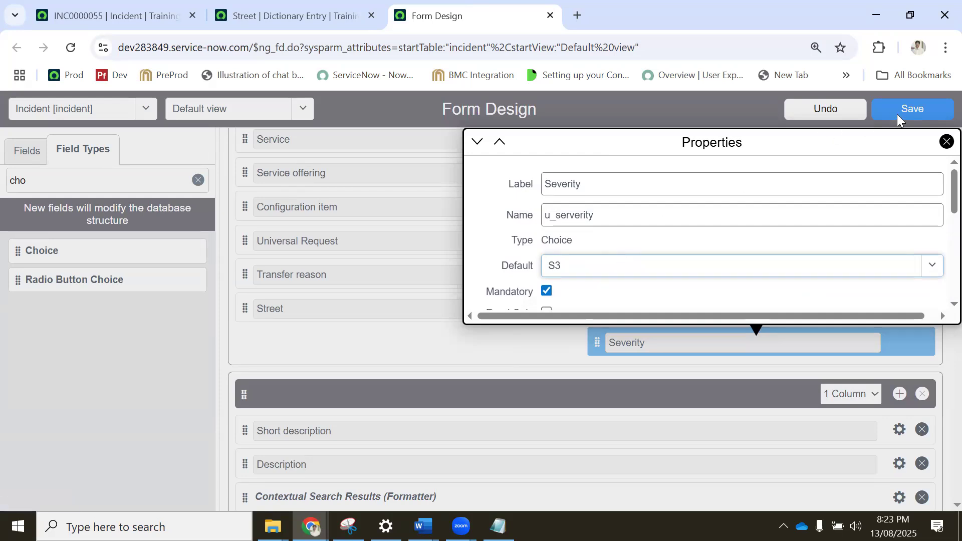
# Recheck the Severity properties, close them, and save the incident form design.
pyautogui.scroll(-8, 877, 200)
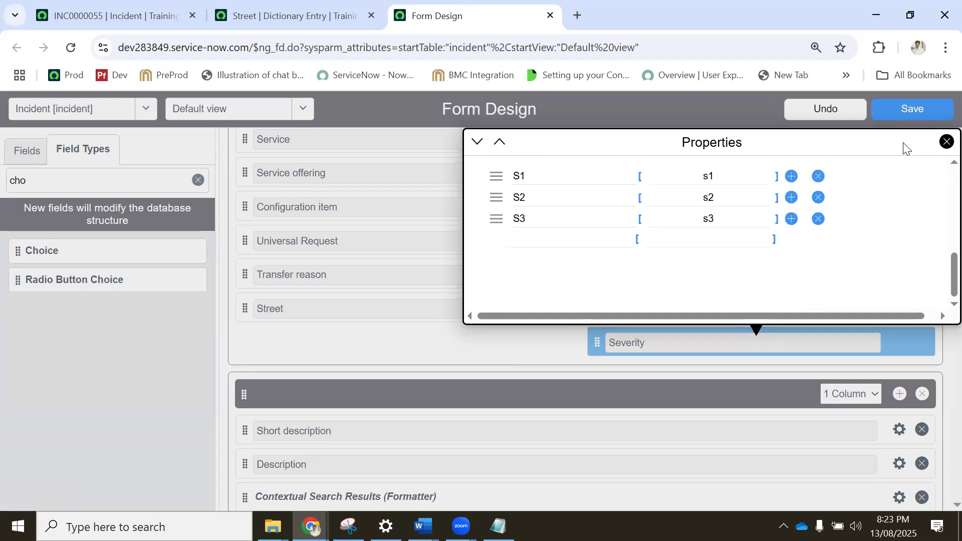
pyautogui.scroll(8, 892, 206)
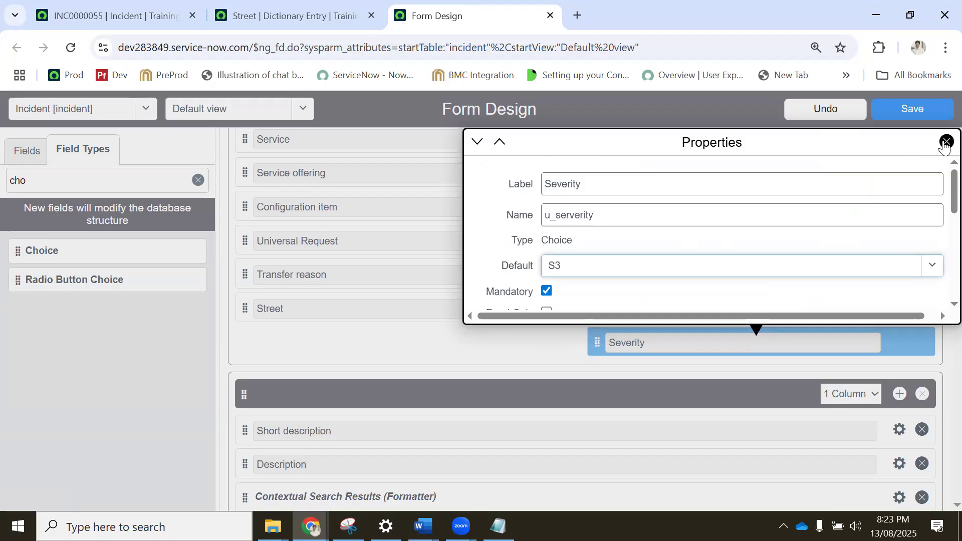
pyautogui.click(946, 143)
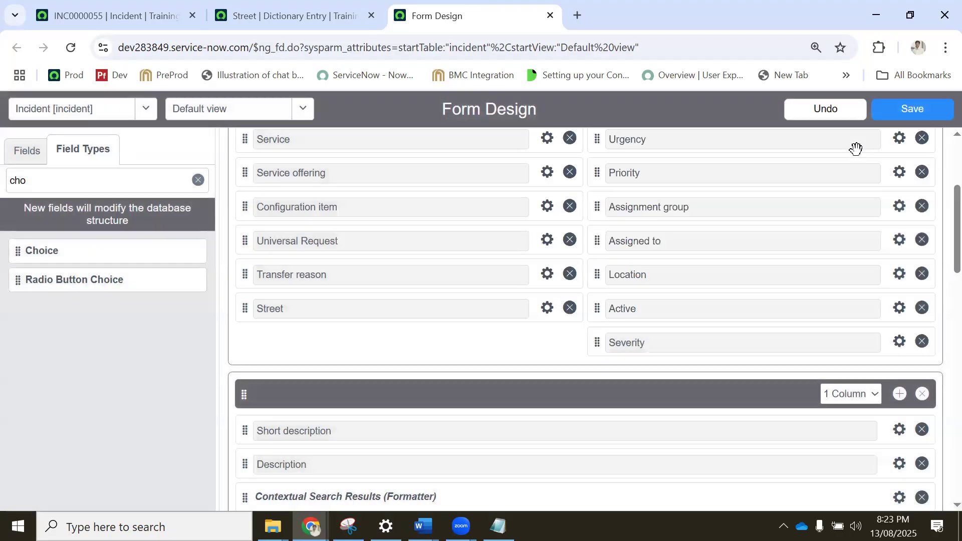
pyautogui.click(918, 113)
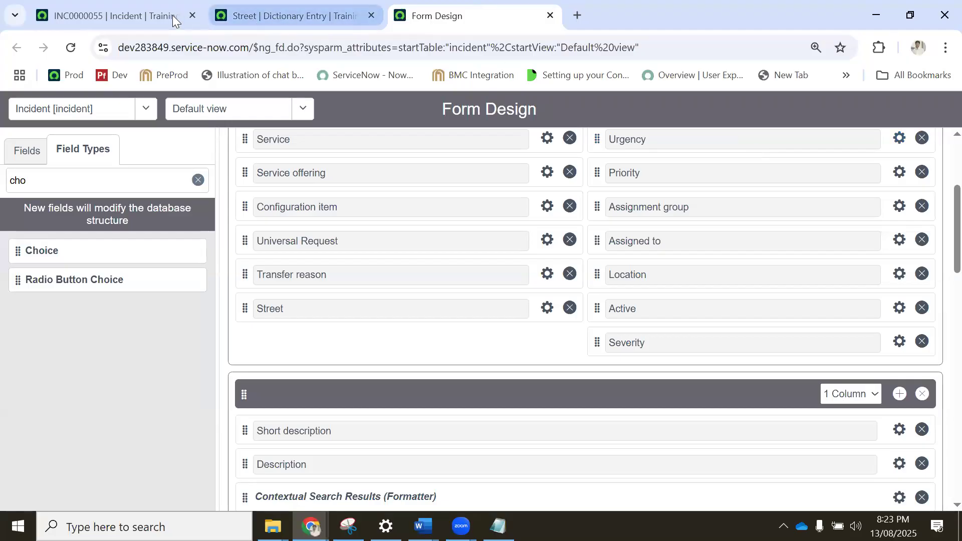
# Reload incident INC0000055 and view the choices offered by its Severity field.
pyautogui.click(109, 15)
pyautogui.click(71, 48)
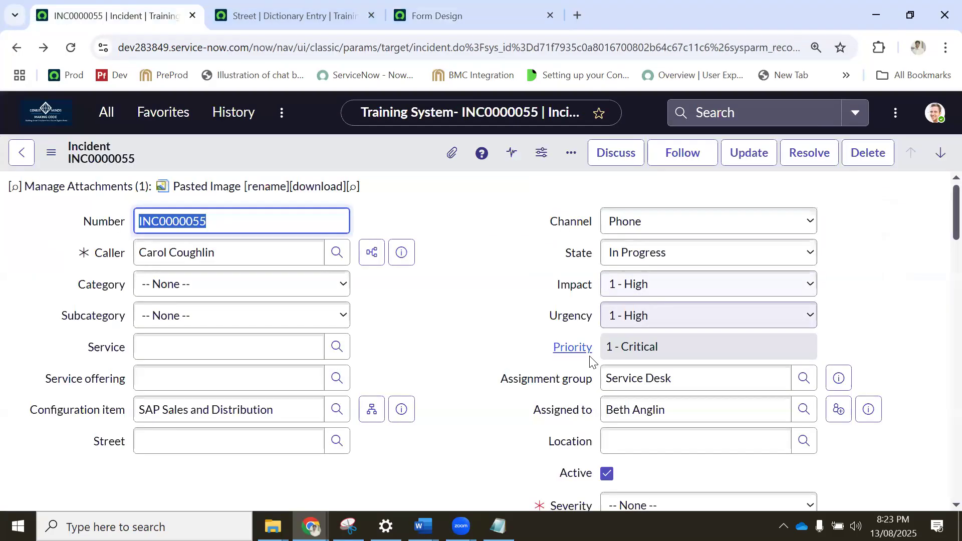
pyautogui.scroll(-4, 639, 281)
pyautogui.click(639, 281)
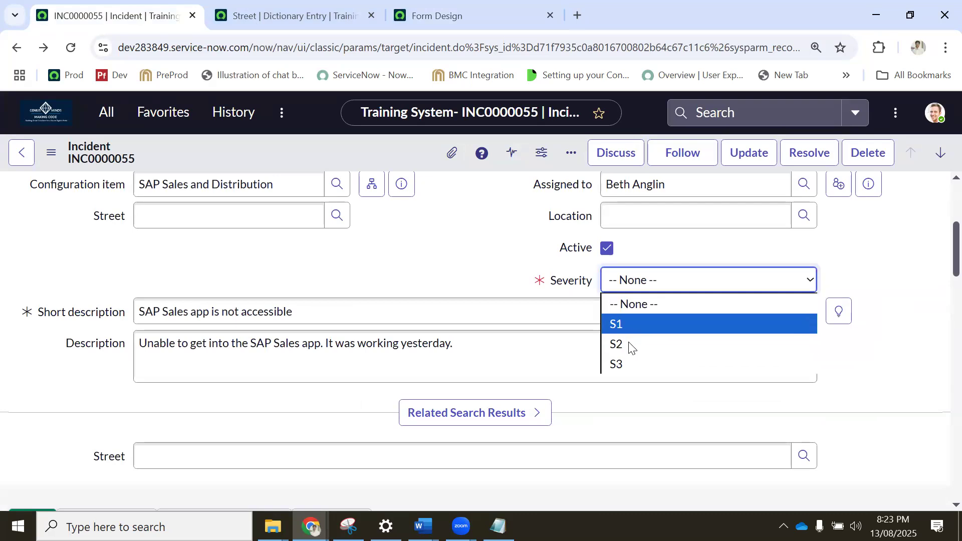
# Return to Form Design and review the saved Severity field's type, default, mandatory setting and choices.
pyautogui.click(288, 15)
pyautogui.click(428, 10)
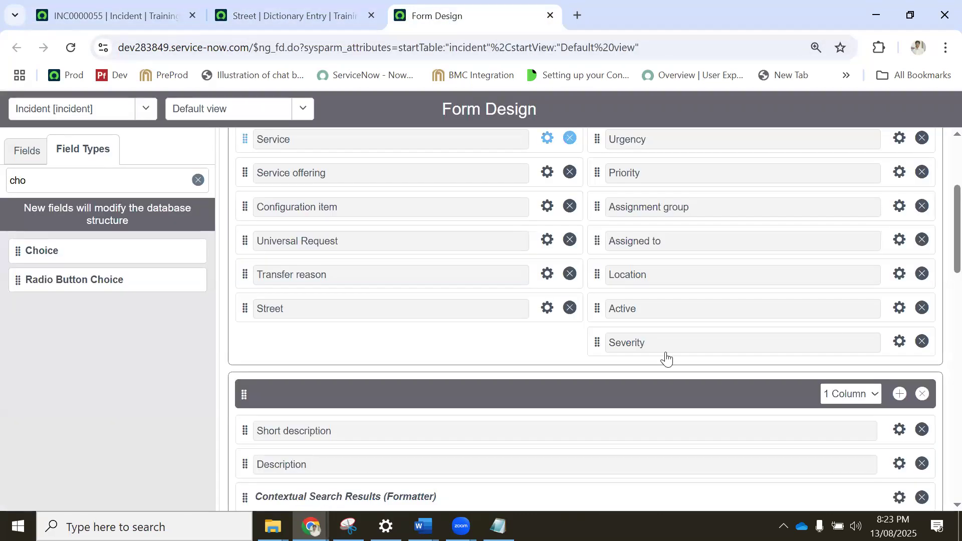
pyautogui.click(899, 342)
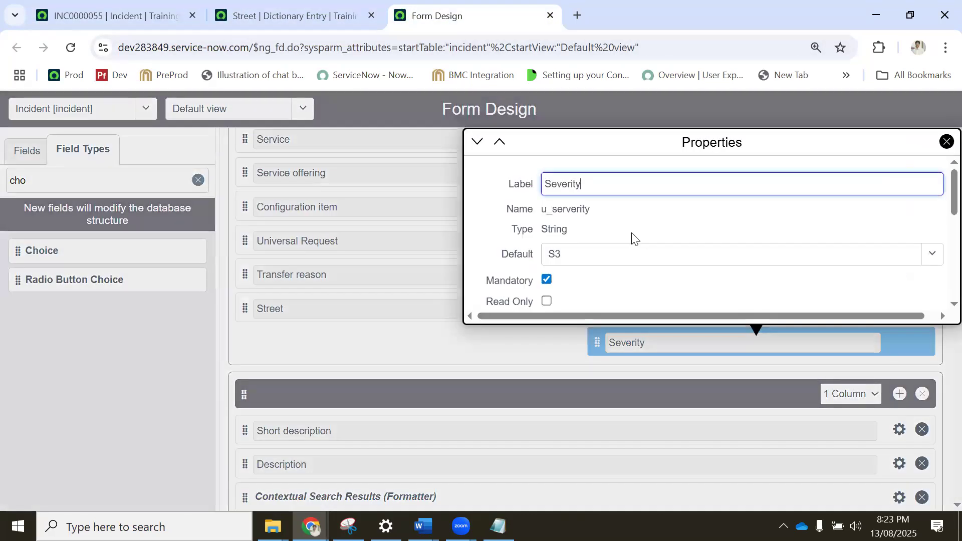
pyautogui.scroll(-2, 632, 240)
pyautogui.scroll(-5, 631, 240)
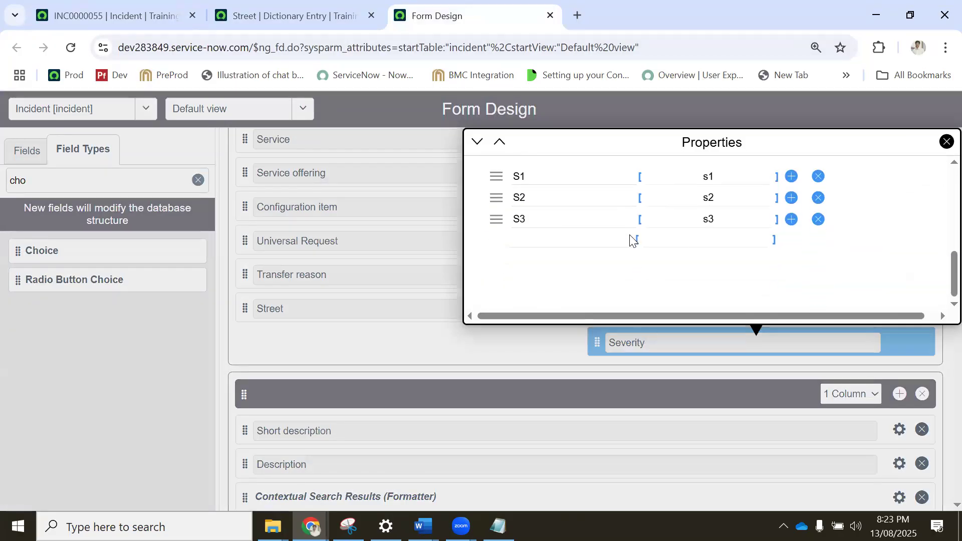
pyautogui.scroll(5, 631, 239)
pyautogui.scroll(2, 632, 240)
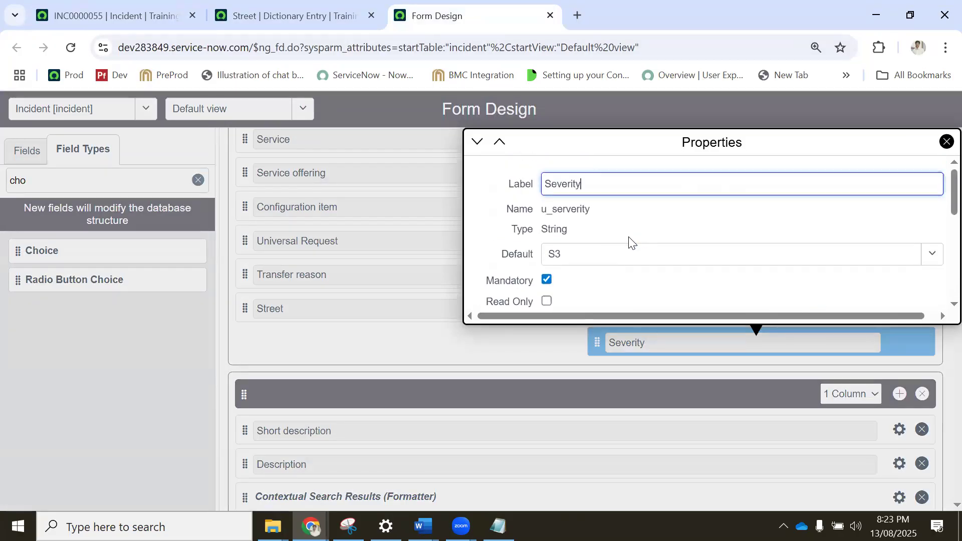
pyautogui.scroll(-2, 627, 242)
pyautogui.scroll(-2, 560, 244)
pyautogui.scroll(4, 565, 240)
# Change the Severity field's default to S1.
pyautogui.click(568, 252)
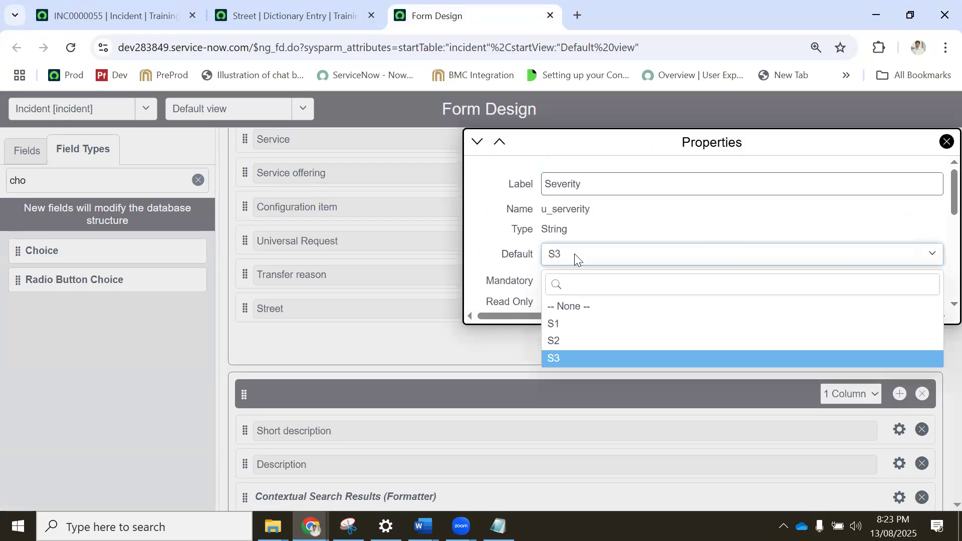
pyautogui.click(569, 324)
pyautogui.scroll(-5, 762, 213)
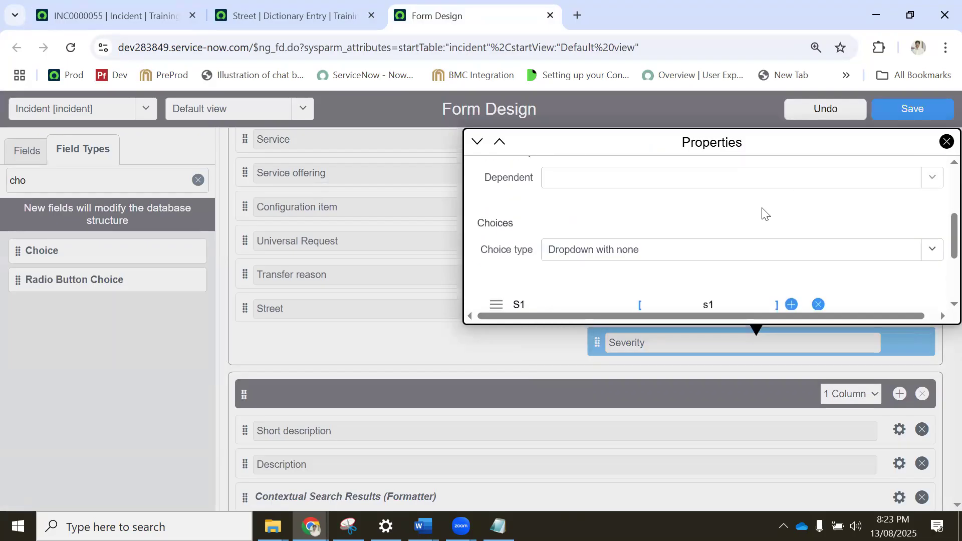
# Save the incident form design with the changed Severity default.
pyautogui.scroll(5, 762, 213)
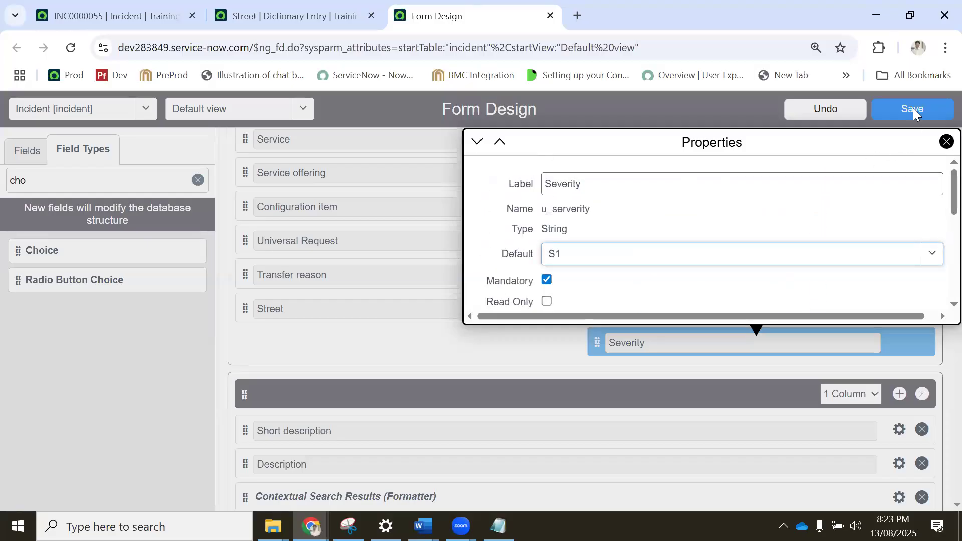
pyautogui.click(913, 108)
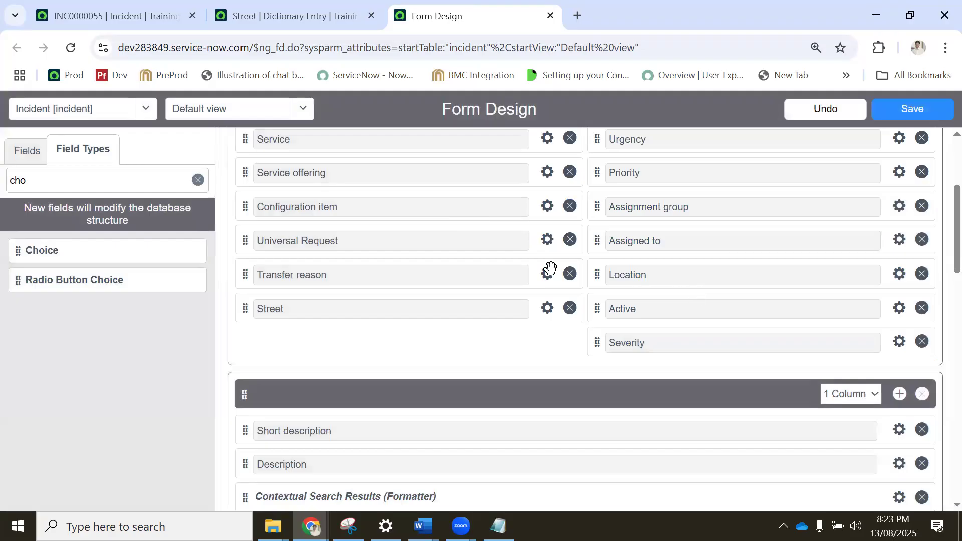
# Return to incident INC0000055, set its Severity to S1, and save the record.
pyautogui.click(106, 15)
pyautogui.click(651, 281)
pyautogui.click(621, 326)
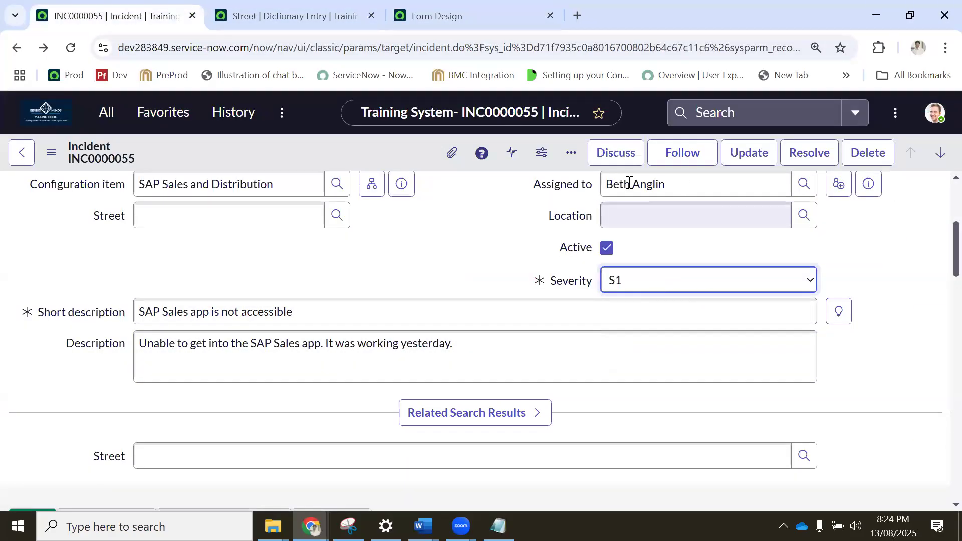
pyautogui.rightClick(356, 154)
pyautogui.click(379, 166)
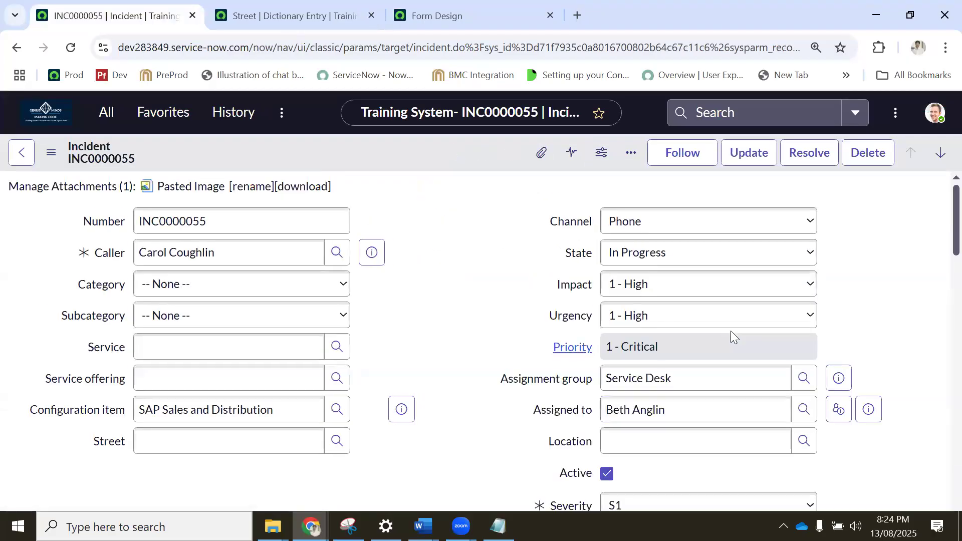
# Compare the Street reference field with the Severity choice field on the saved incident.
pyautogui.scroll(1, 540, 351)
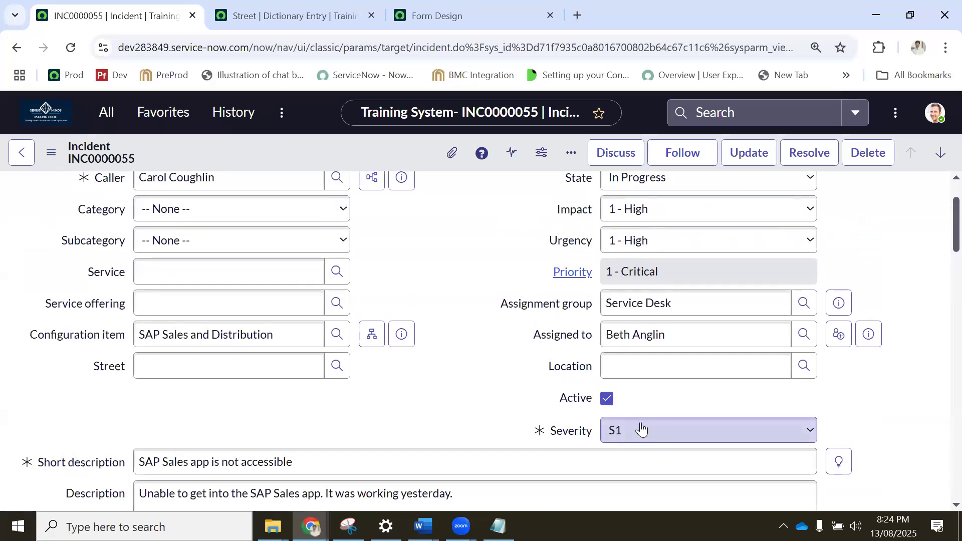
pyautogui.click(167, 366)
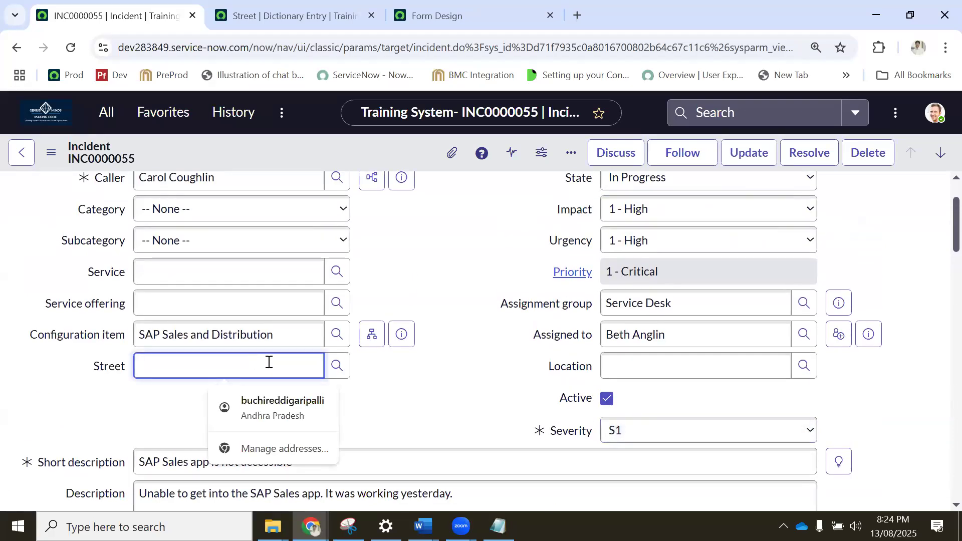
pyautogui.click(621, 433)
pyautogui.click(624, 434)
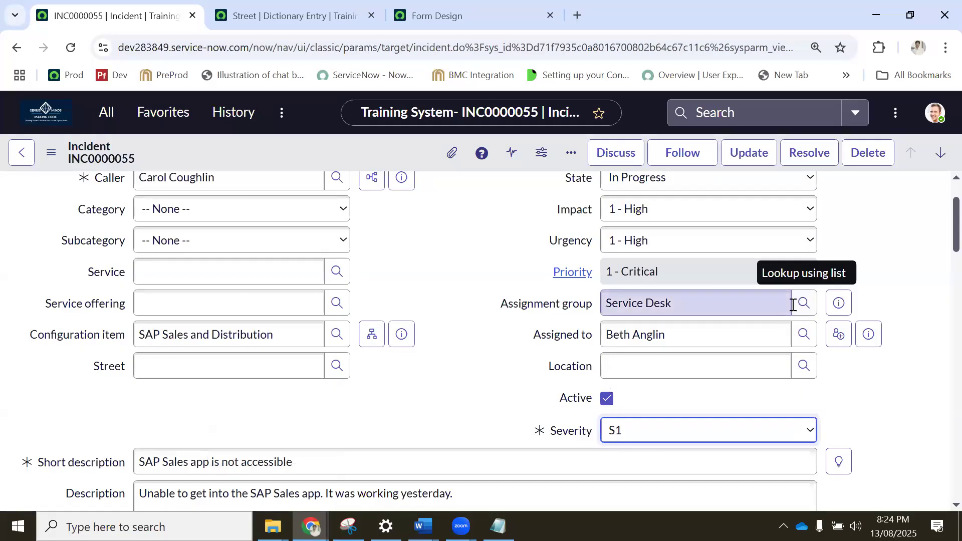
# Review the incident's other reference fields: Assignment group, Assigned to, Configuration item and Caller.
pyautogui.click(615, 302)
pyautogui.keyDown('shift'); pyautogui.click(610, 303); pyautogui.keyUp('shift')
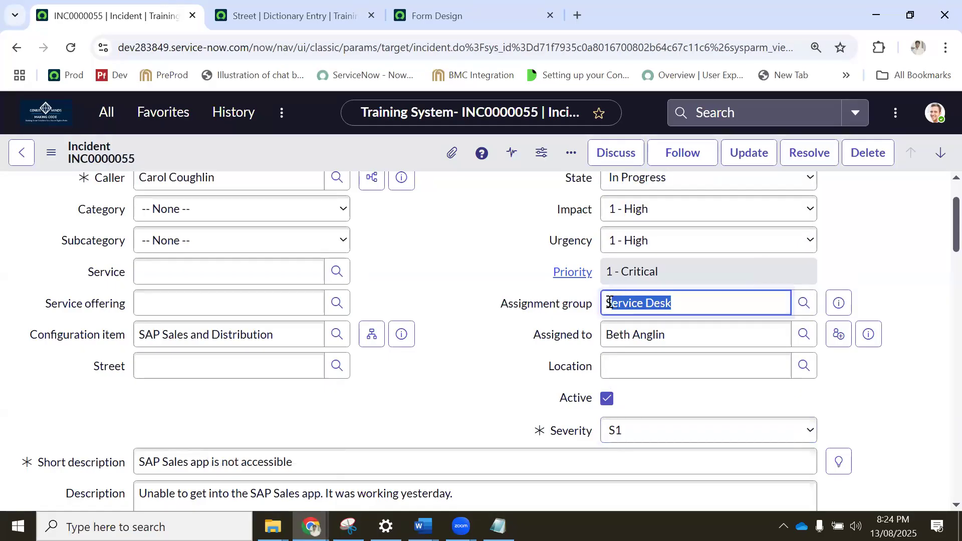
pyautogui.click(712, 335)
pyautogui.keyDown('shift'); pyautogui.click(599, 338); pyautogui.keyUp('shift')
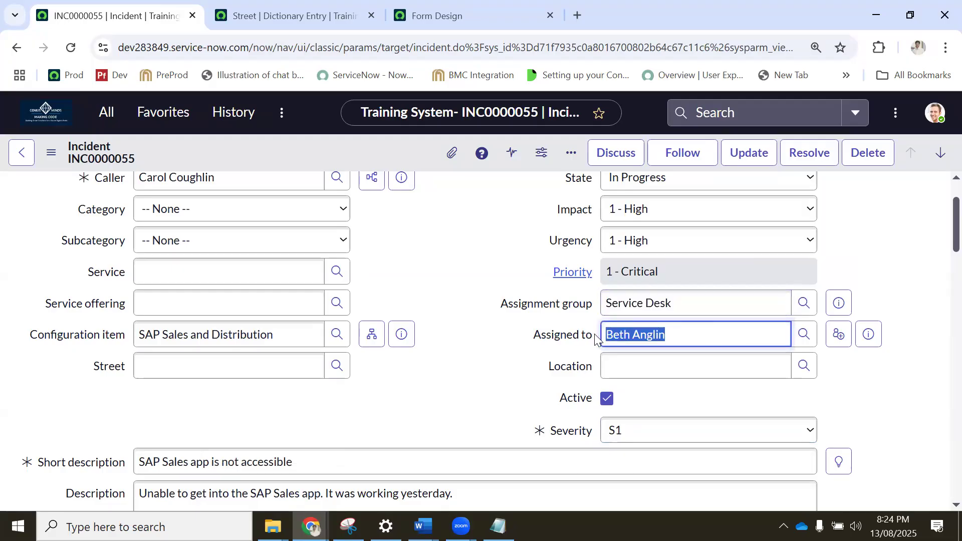
pyautogui.click(297, 334)
pyautogui.keyDown('shift'); pyautogui.click(141, 334); pyautogui.keyUp('shift')
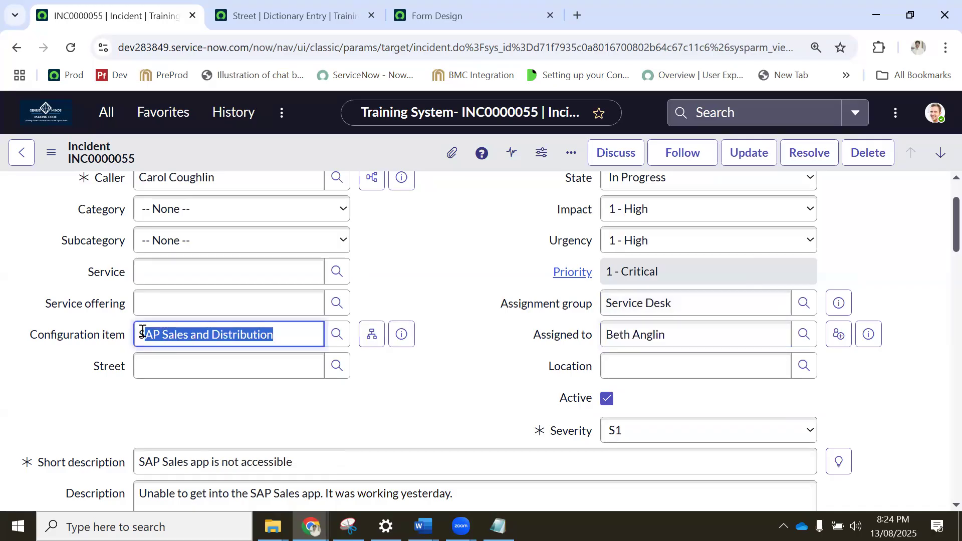
pyautogui.scroll(2, 204, 262)
pyautogui.click(258, 252)
pyautogui.moveTo(258, 251); pyautogui.dragTo(143, 252)
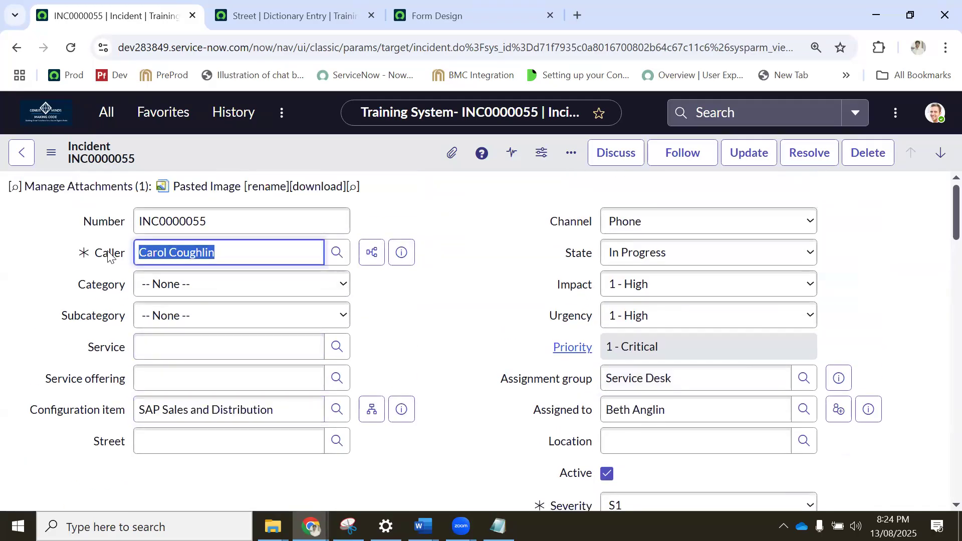
# Review the incident's choice fields Category, Subcategory, Channel and State, and look over the rest of the form.
pyautogui.click(180, 290)
pyautogui.click(180, 291)
pyautogui.click(171, 317)
pyautogui.click(170, 317)
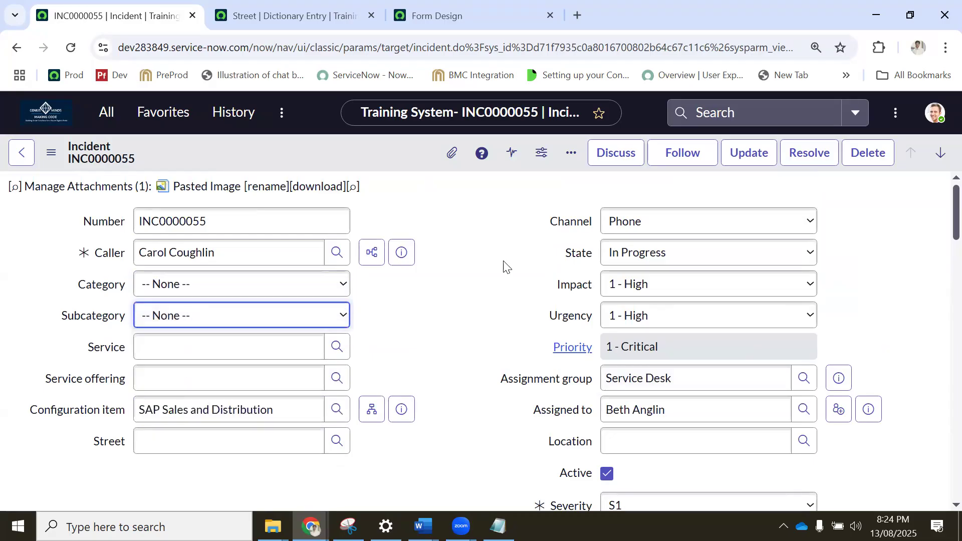
pyautogui.click(635, 224)
pyautogui.click(634, 224)
pyautogui.click(638, 255)
pyautogui.click(638, 255)
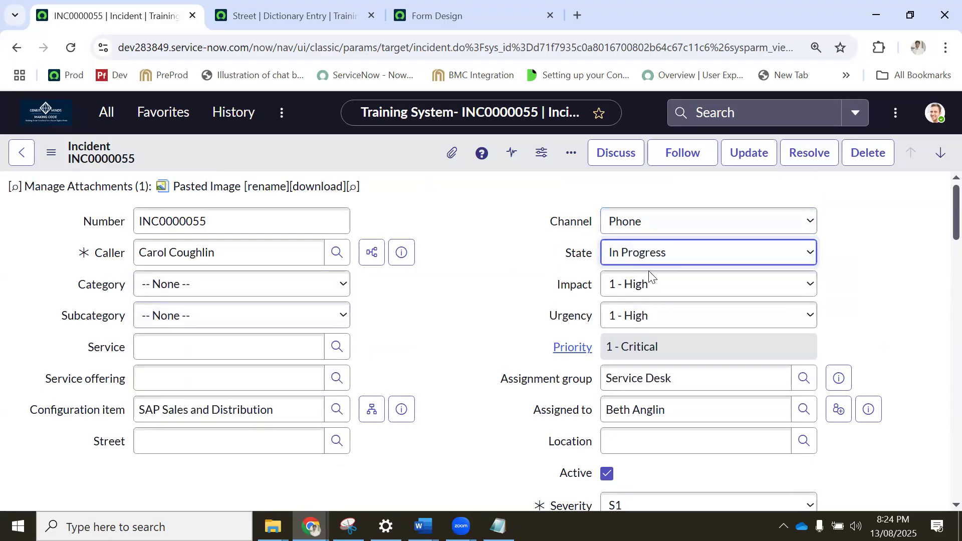
pyautogui.scroll(-3, 653, 284)
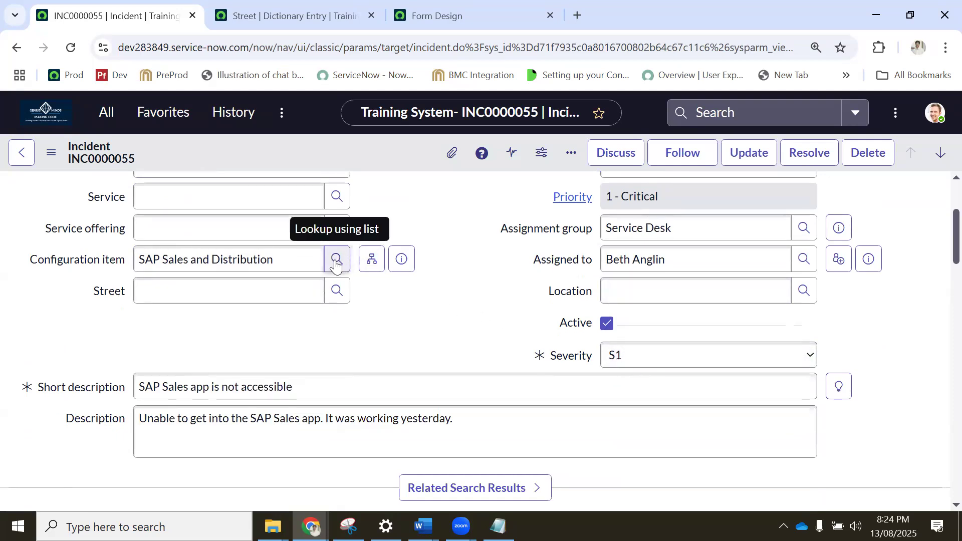
pyautogui.scroll(1, 333, 265)
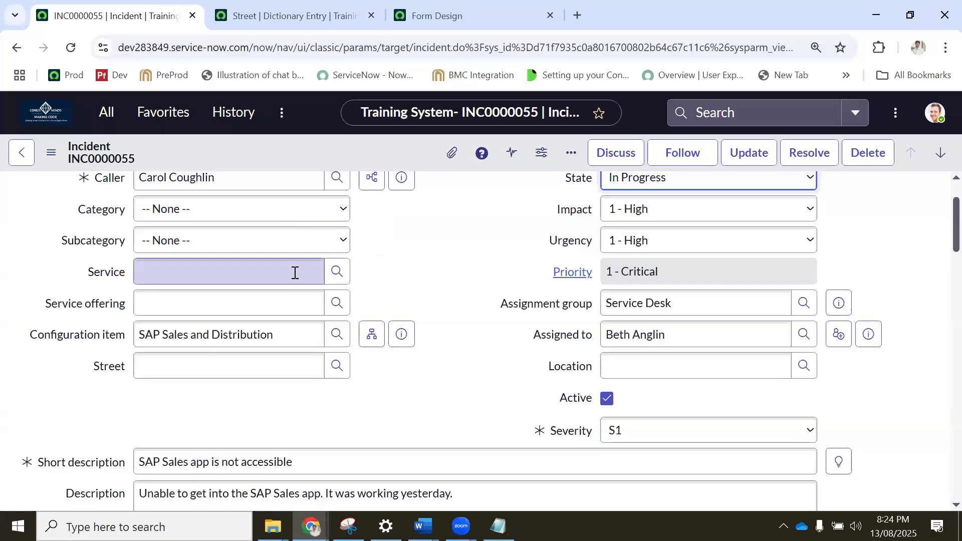
pyautogui.scroll(-2, 296, 273)
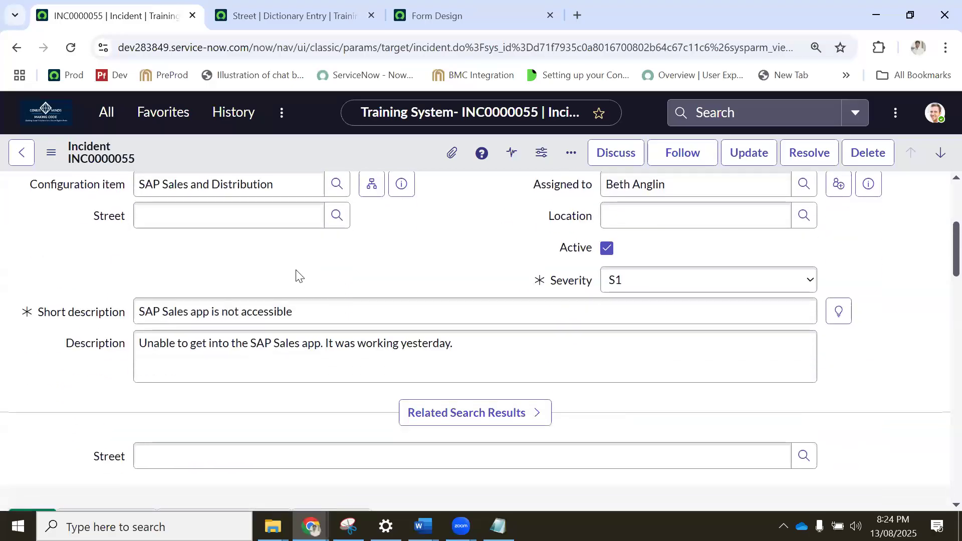
pyautogui.scroll(3, 297, 275)
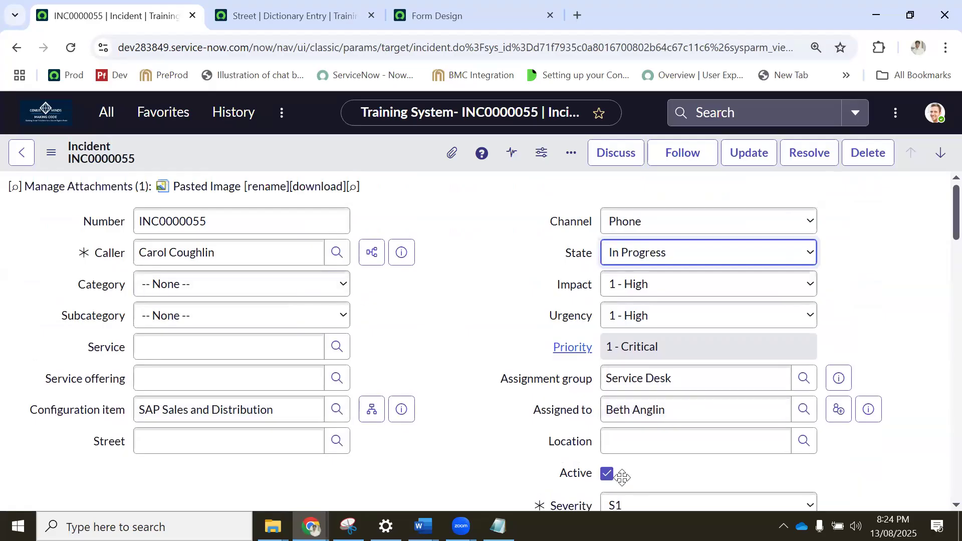
# Close the Street dictionary entry and the Form Design page, leaving only the incident open.
pyautogui.click(296, 15)
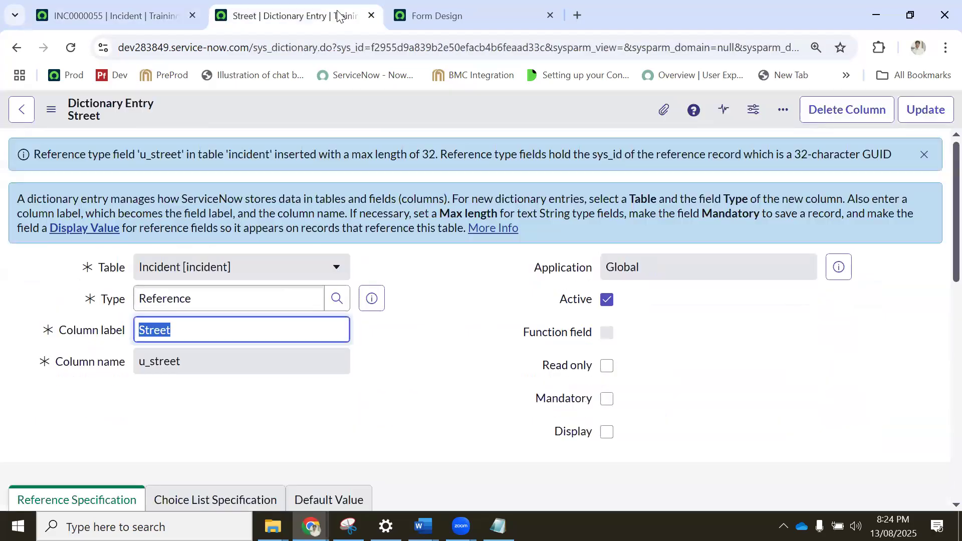
pyautogui.click(371, 16)
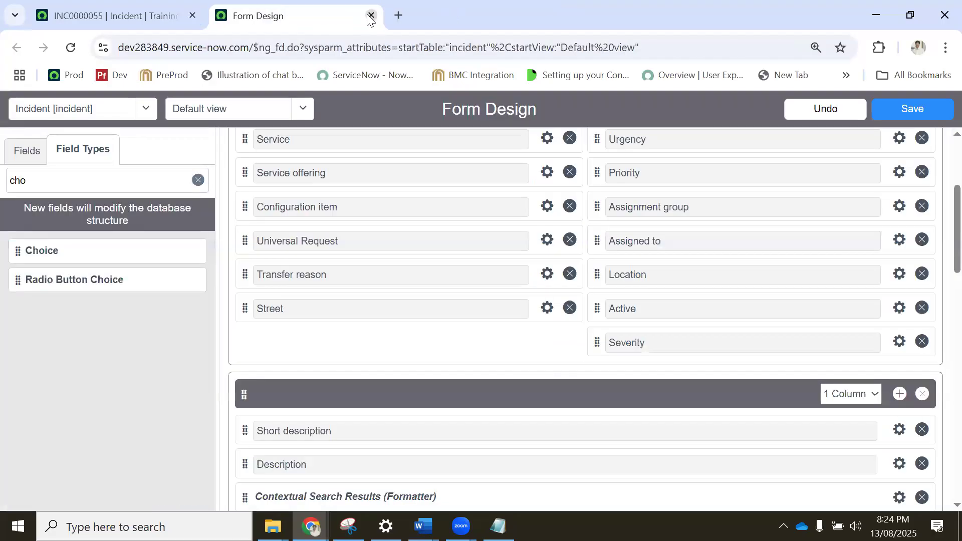
pyautogui.click(372, 17)
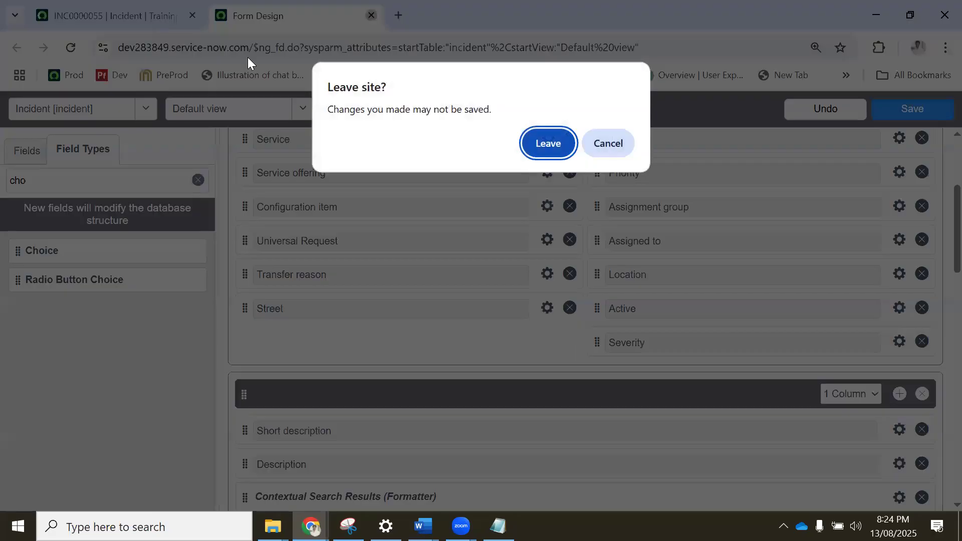
pyautogui.click(550, 144)
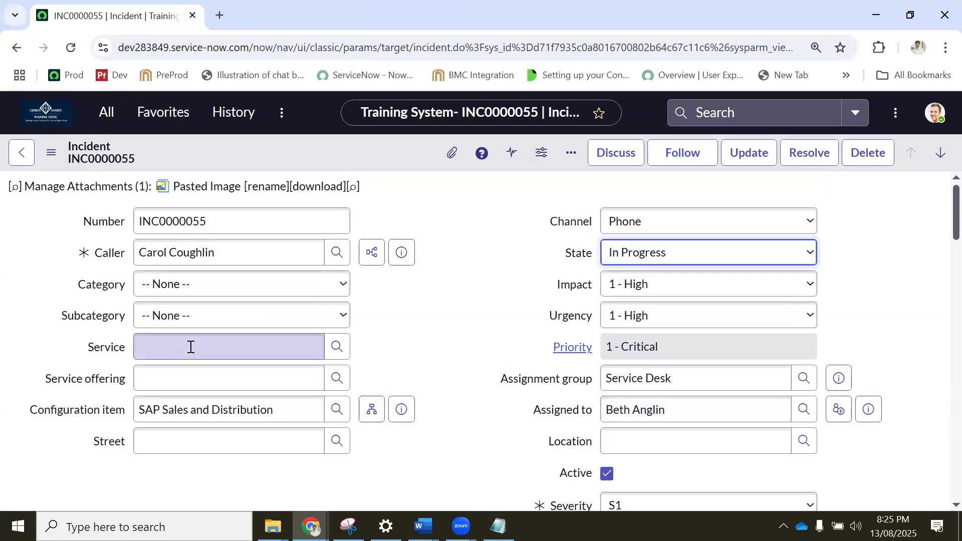
# Open Form Builder for the incident's Default view and look over the fields on the form.
pyautogui.scroll(-3, 193, 348)
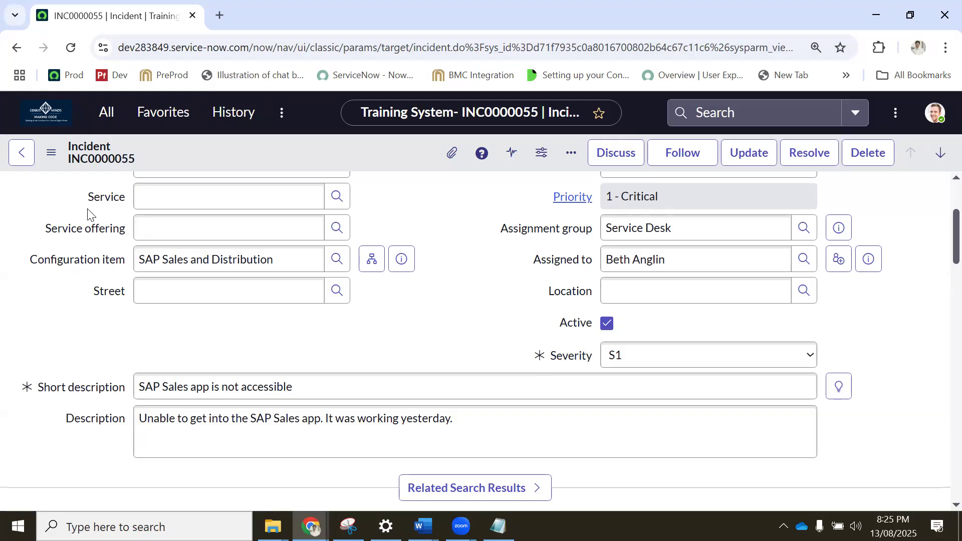
pyautogui.click(106, 113)
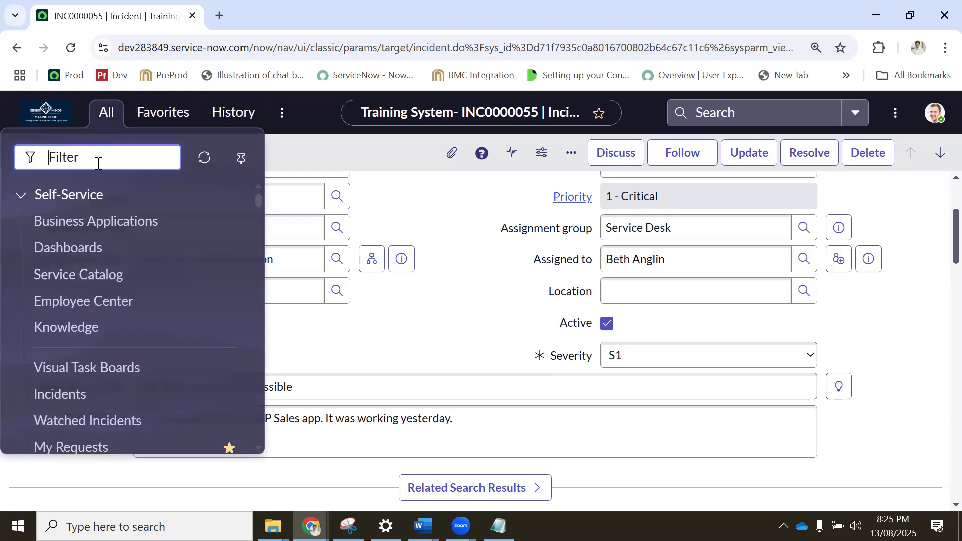
pyautogui.rightClick(342, 150)
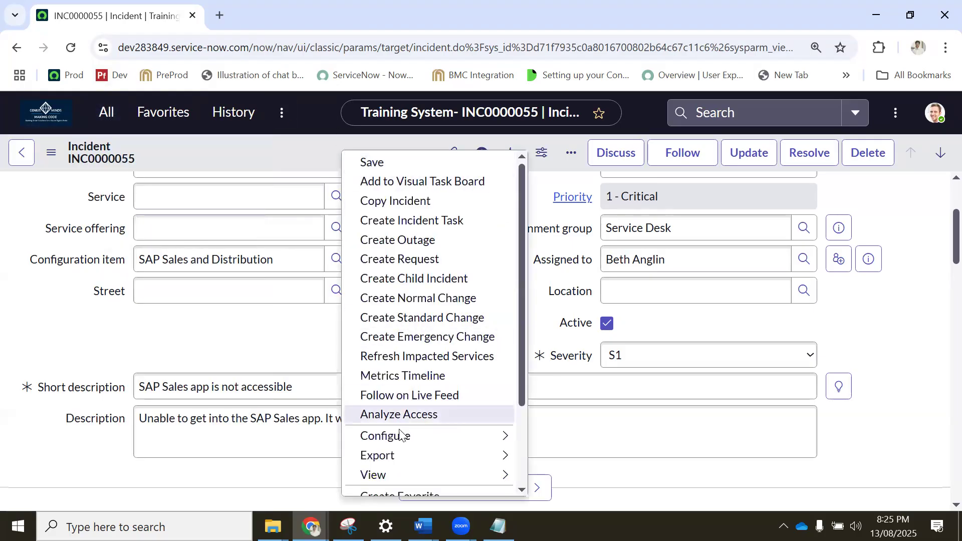
pyautogui.moveTo(496, 436)
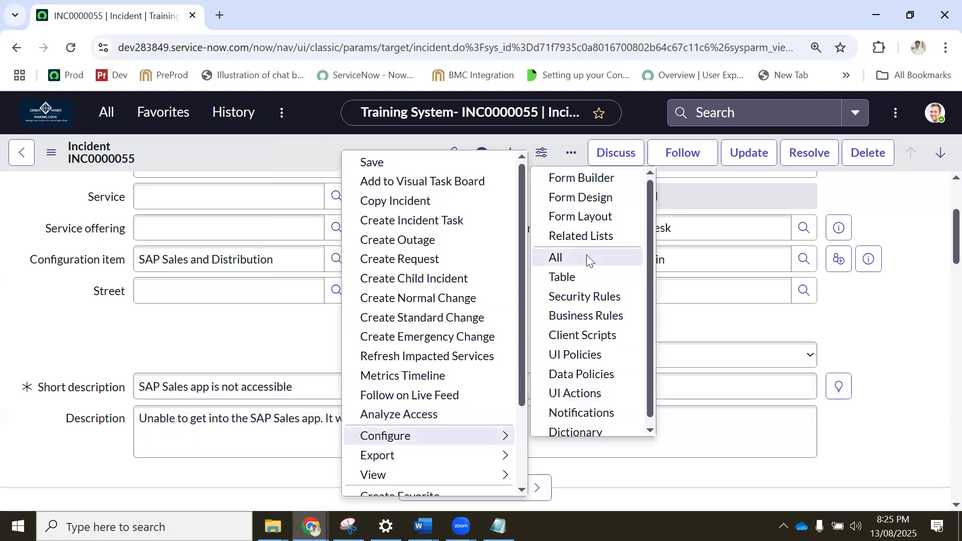
pyautogui.scroll(-1, 587, 256)
pyautogui.scroll(1, 588, 235)
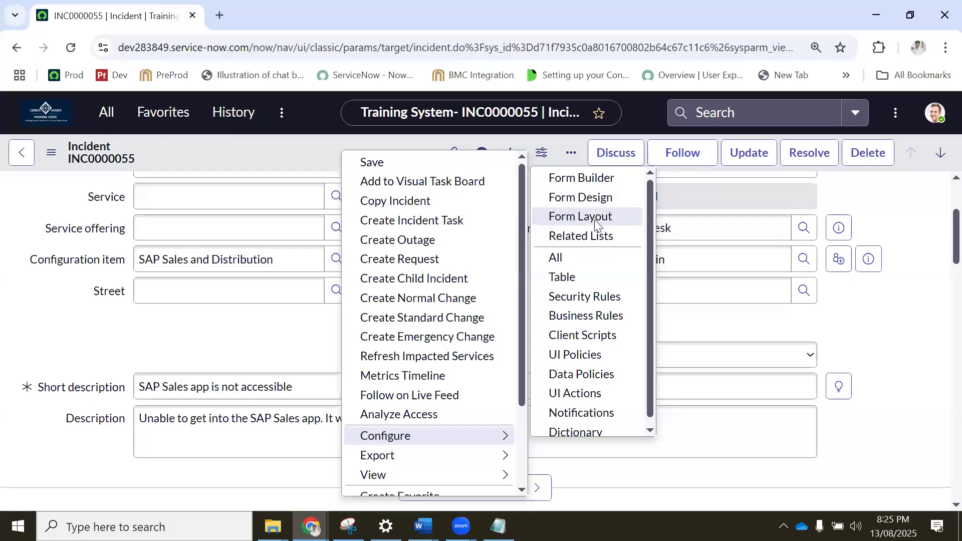
pyautogui.click(592, 181)
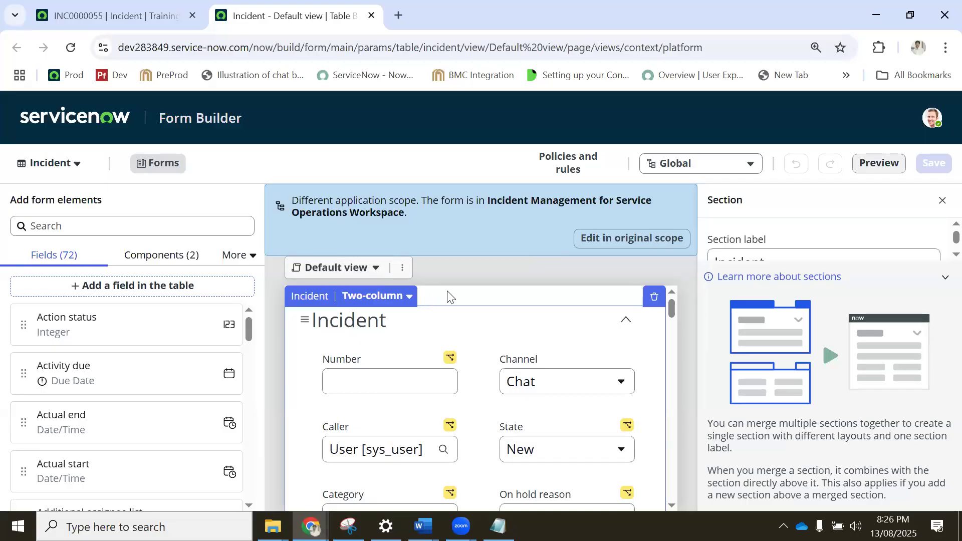
pyautogui.scroll(-5, 463, 307)
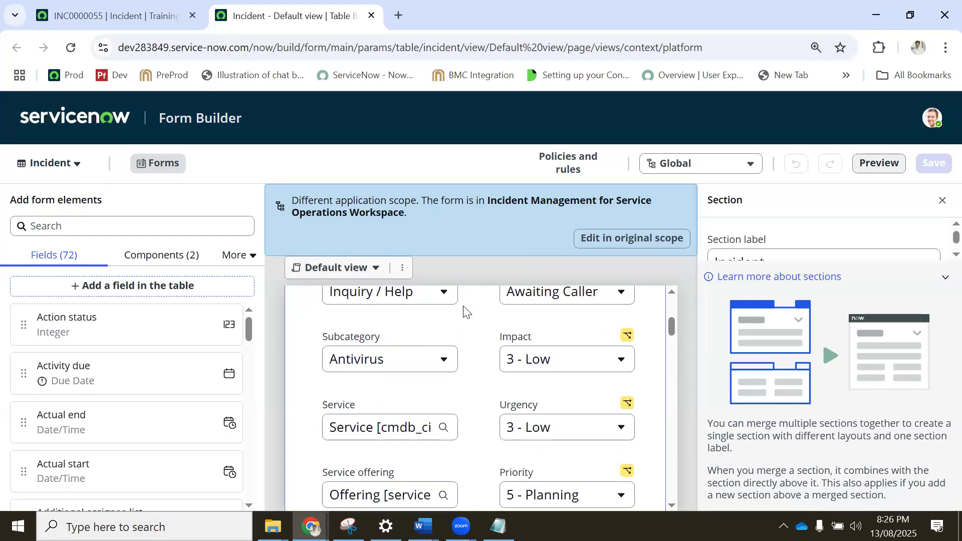
pyautogui.scroll(5, 463, 307)
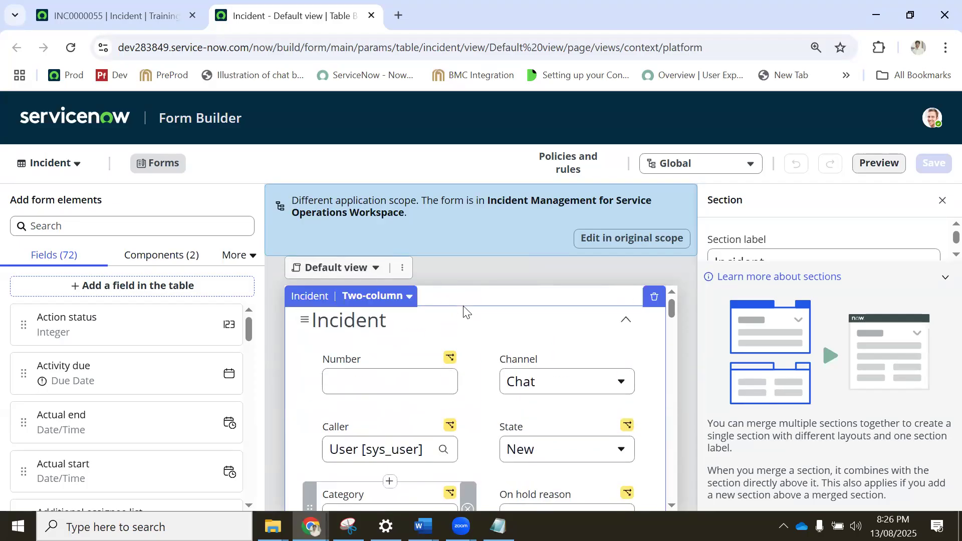
# Open Form Design from incident INC0000055 alongside Form Builder, and switch back to Form Builder.
pyautogui.click(100, 16)
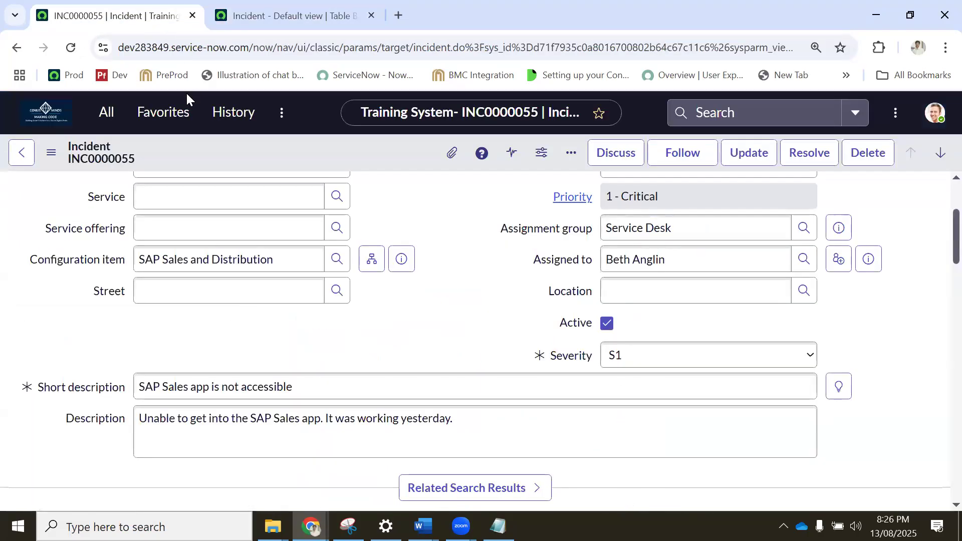
pyautogui.rightClick(244, 152)
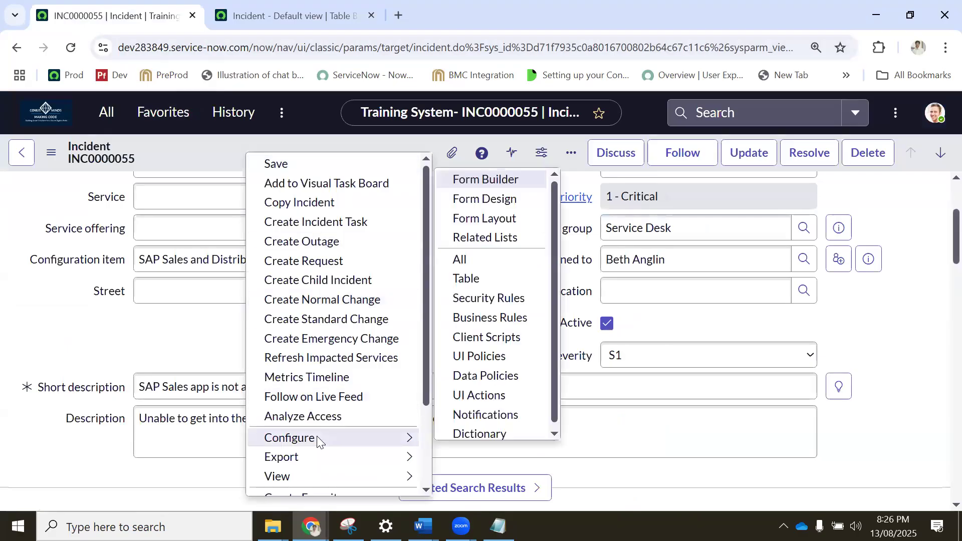
pyautogui.moveTo(365, 443)
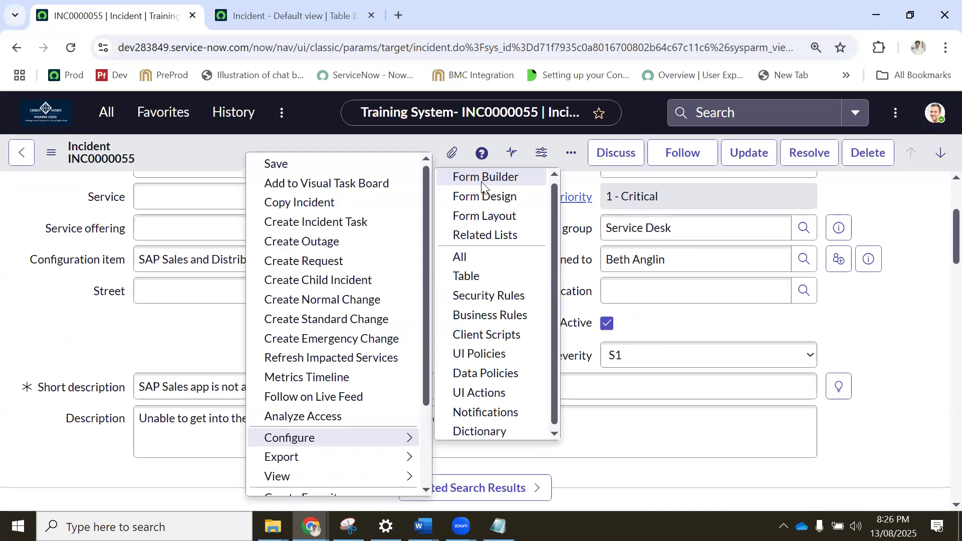
pyautogui.click(482, 182)
pyautogui.click(106, 9)
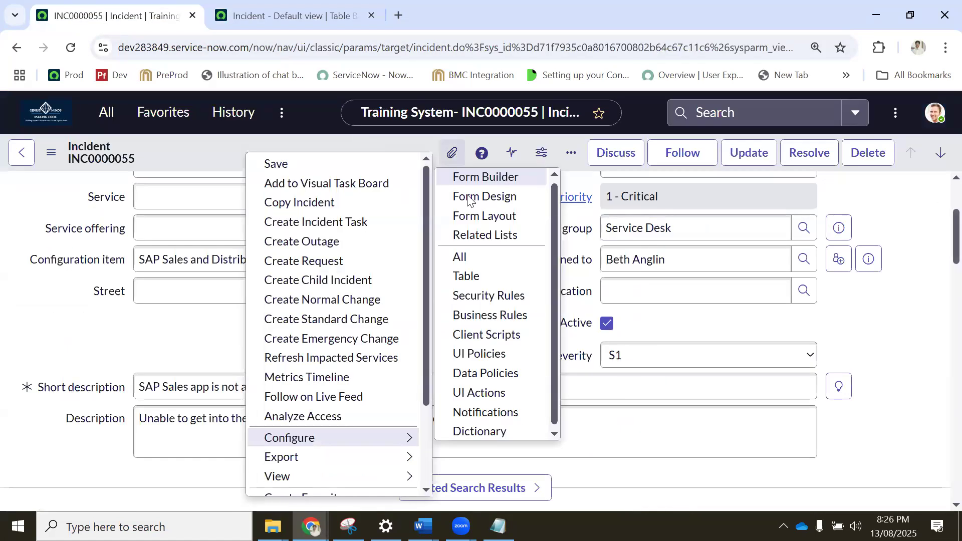
pyautogui.click(489, 197)
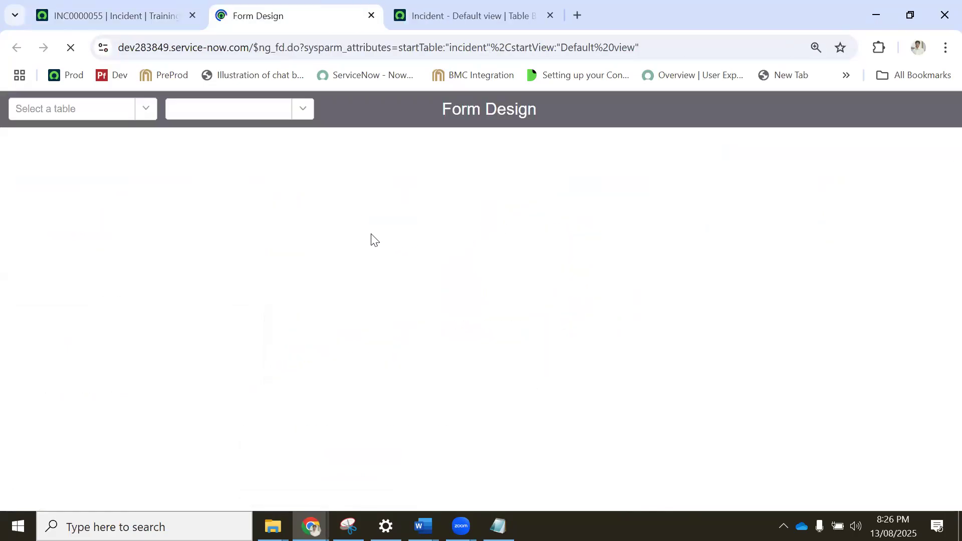
pyautogui.click(453, 12)
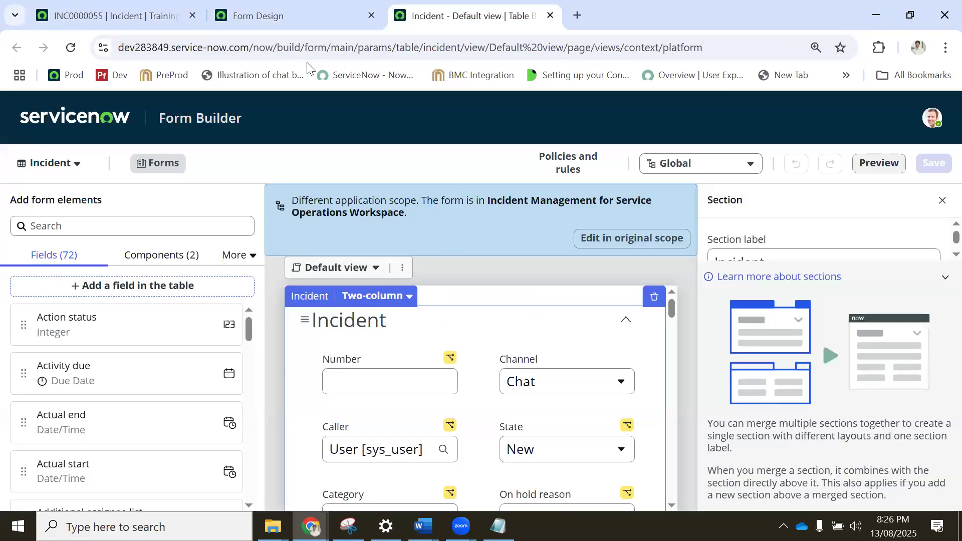
# Accept the Form Builder suggestion in Form Design, and compare the incident's Default view in both editors.
pyautogui.click(294, 11)
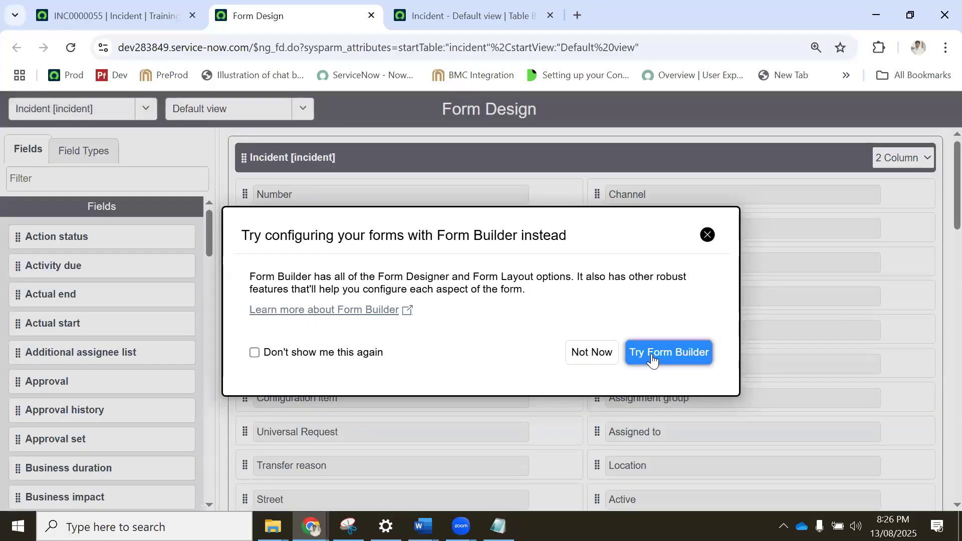
pyautogui.click(651, 354)
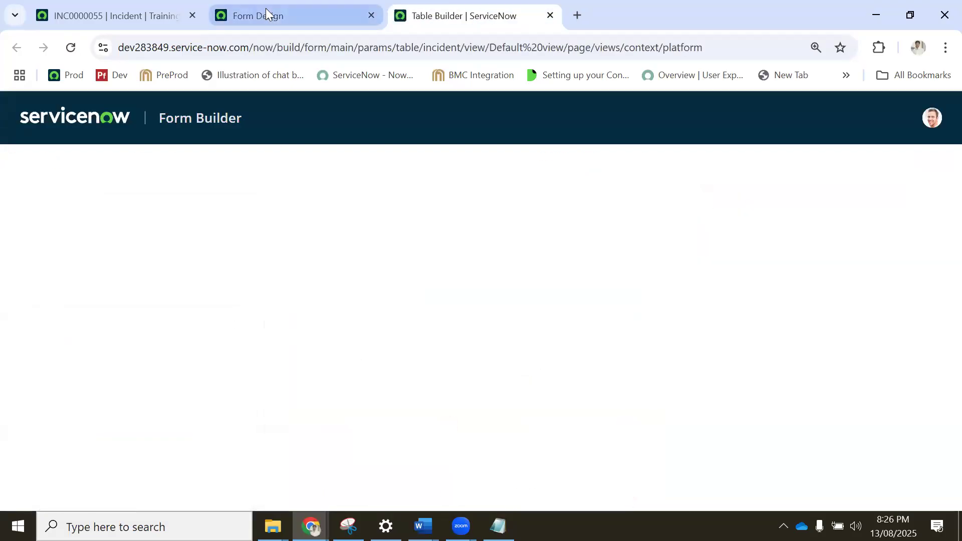
pyautogui.click(266, 11)
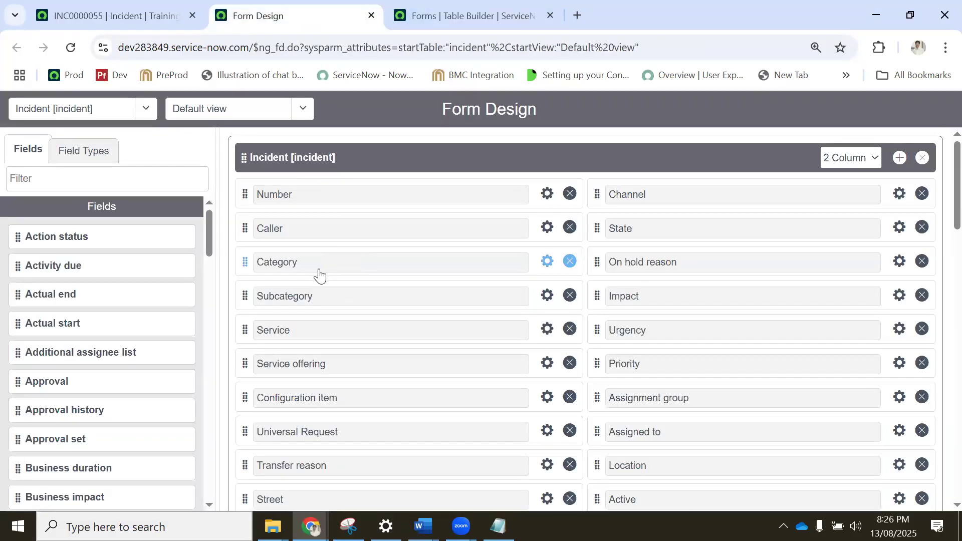
pyautogui.click(438, 18)
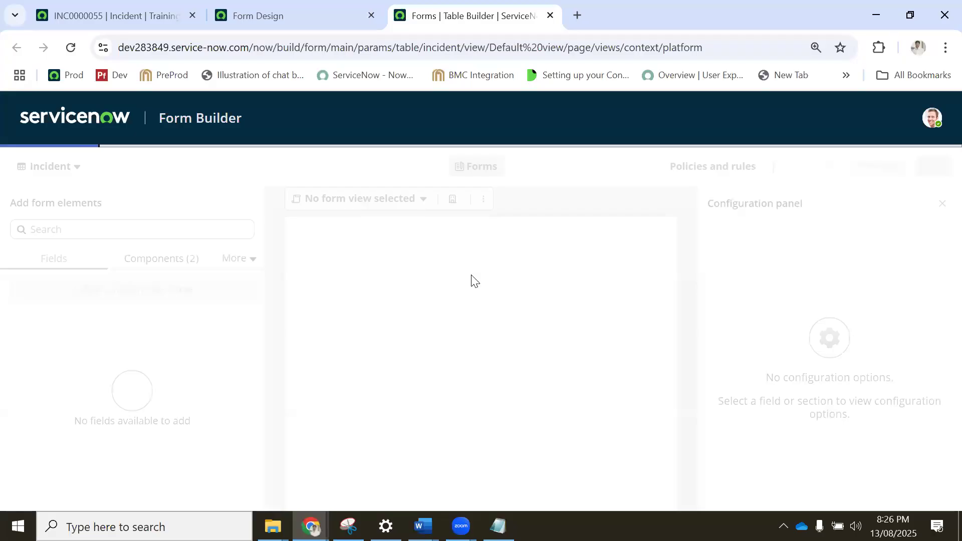
pyautogui.click(271, 14)
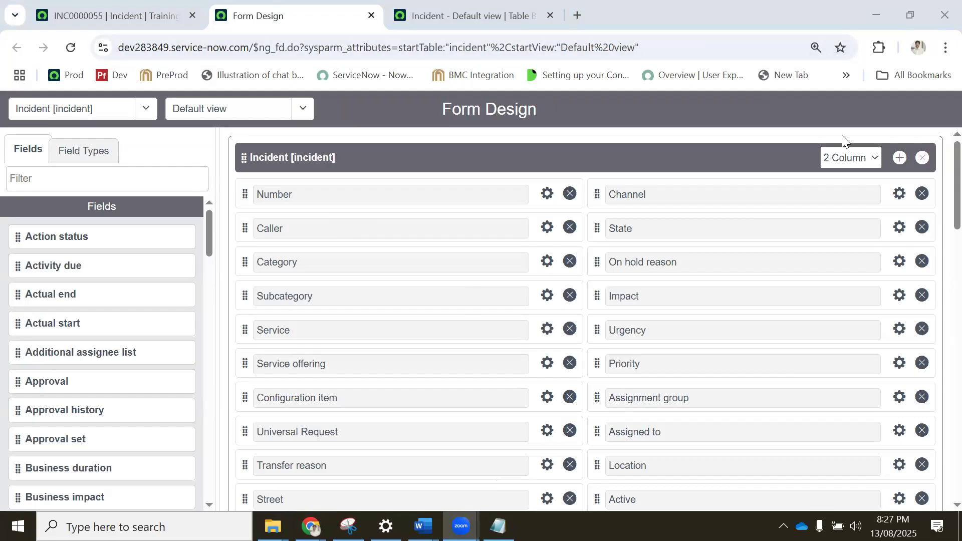
pyautogui.click(684, 458)
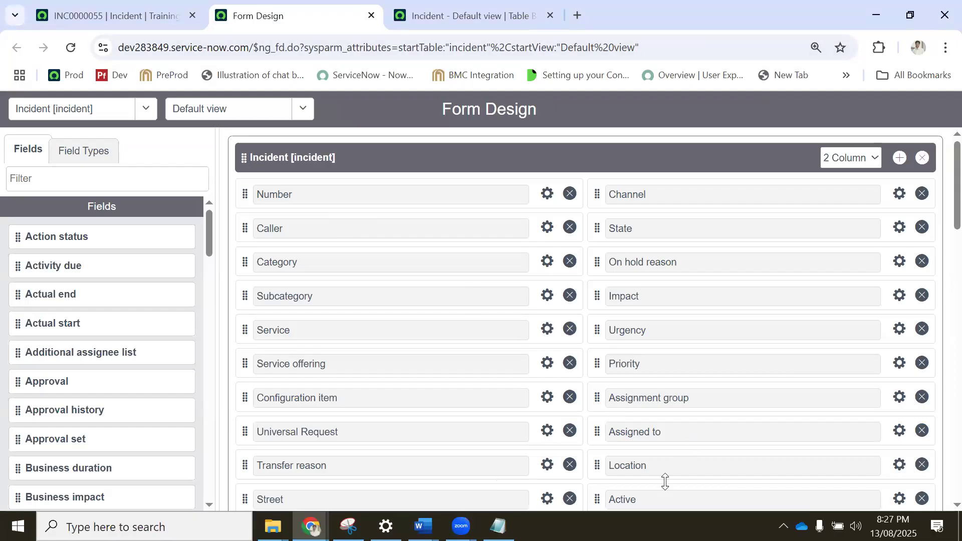
# Switch to the Topics_Day_4 document in Word and select the LDAP Configuration and SLA More lines in the topic list.
pyautogui.hotkey('alt', 'Tab')
pyautogui.scroll(-6, 449, 325)
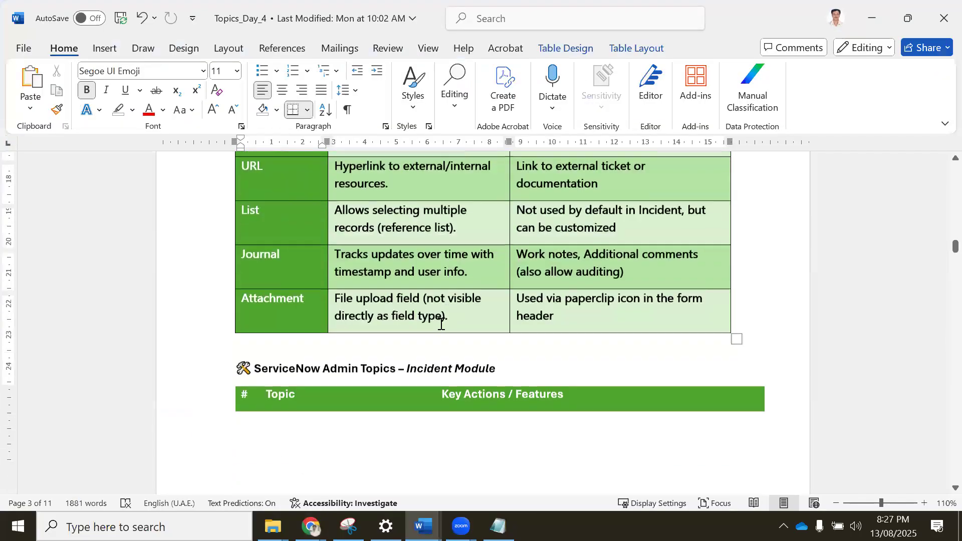
pyautogui.moveTo(385, 304); pyautogui.dragTo(215, 228)
pyautogui.scroll(-5, 313, 372)
pyautogui.moveTo(307, 389); pyautogui.dragTo(254, 367)
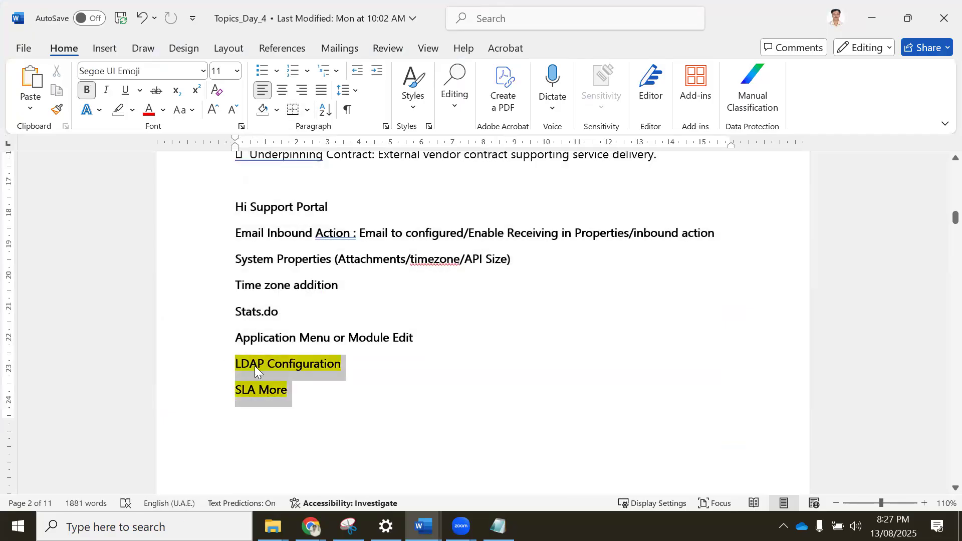
# Remove bold from the topic lines Hi Support Portal through Application Menu or Module Edit.
pyautogui.click(464, 376)
pyautogui.moveTo(424, 335); pyautogui.dragTo(235, 208)
pyautogui.click(86, 92)
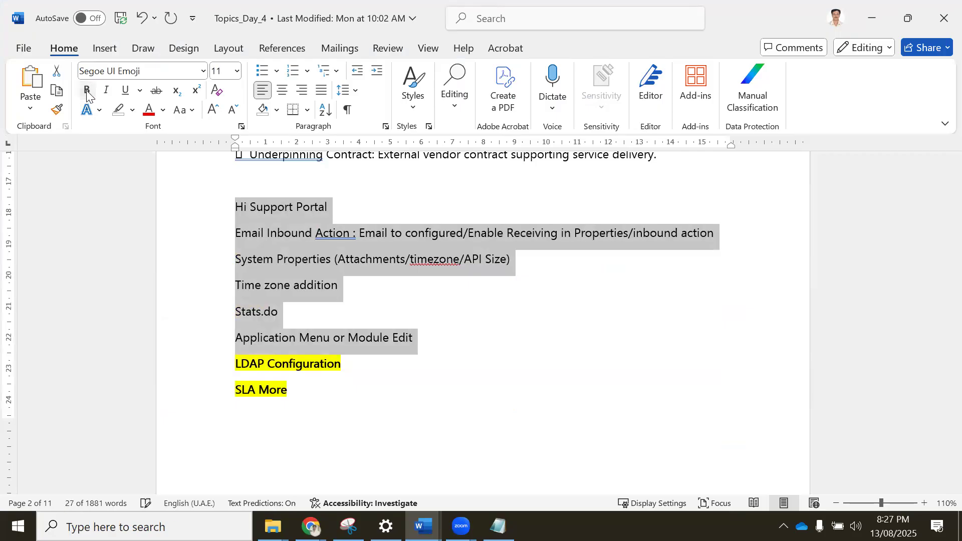
pyautogui.click(341, 304)
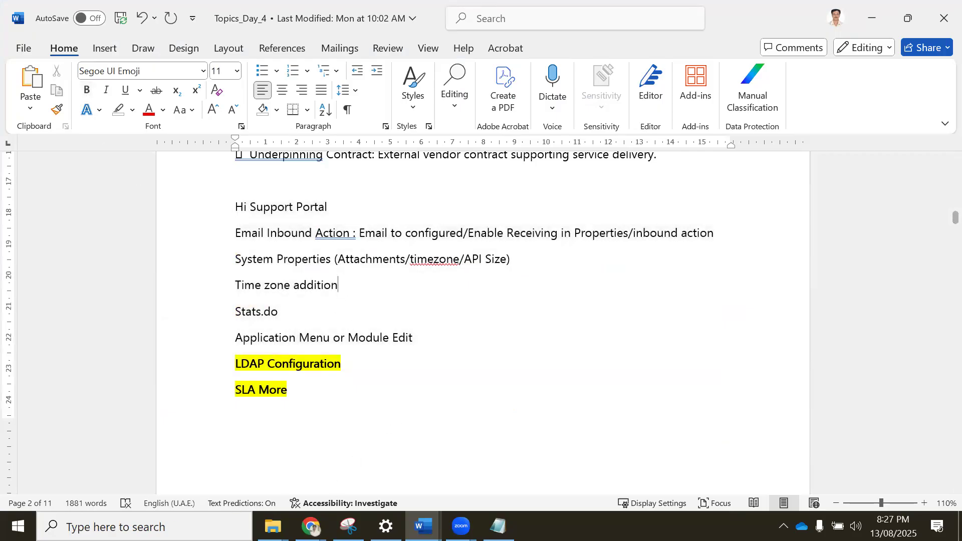
# Switch back to Chrome, close the Form Builder and Form Design pages, and look over the incident INC0000055 form.
pyautogui.click(311, 527)
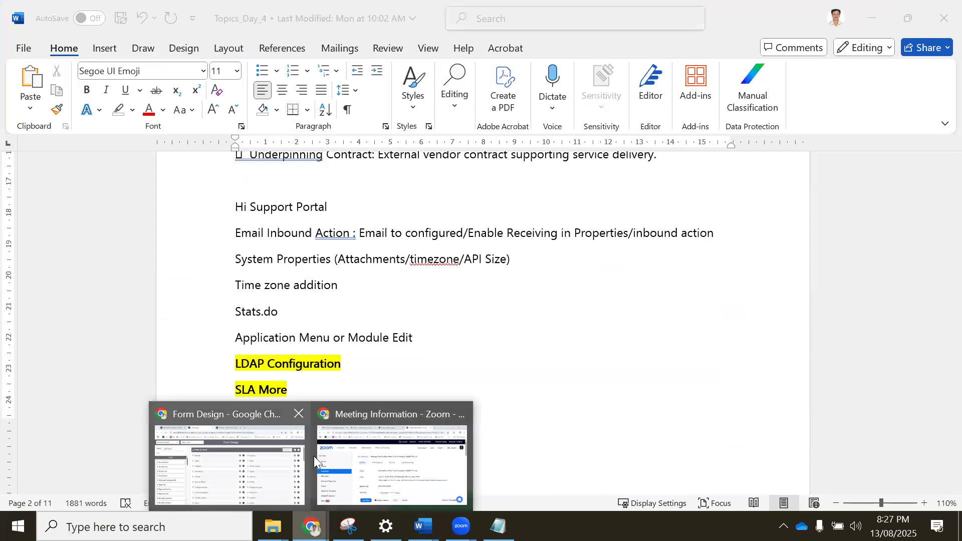
pyautogui.click(247, 460)
pyautogui.click(421, 7)
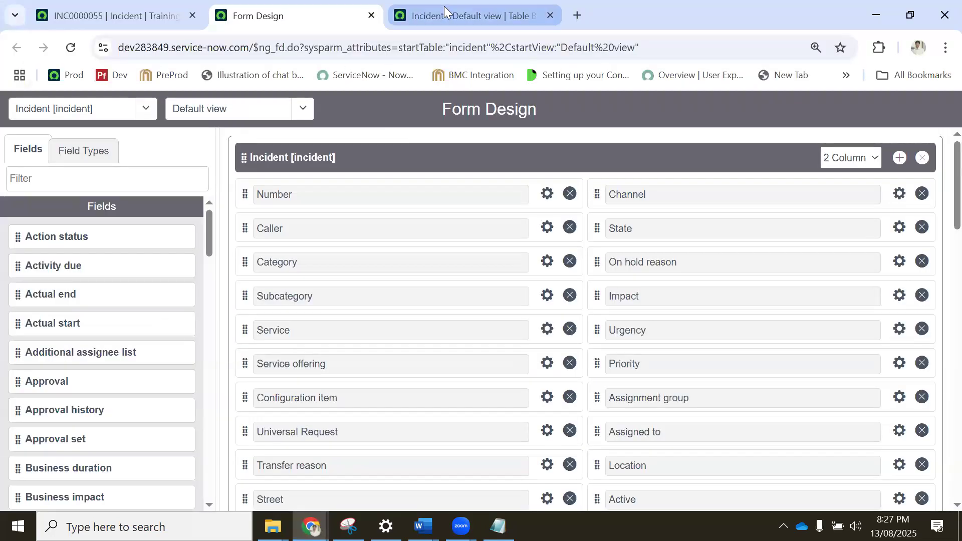
pyautogui.click(550, 15)
pyautogui.click(152, 15)
pyautogui.click(306, 14)
pyautogui.click(371, 17)
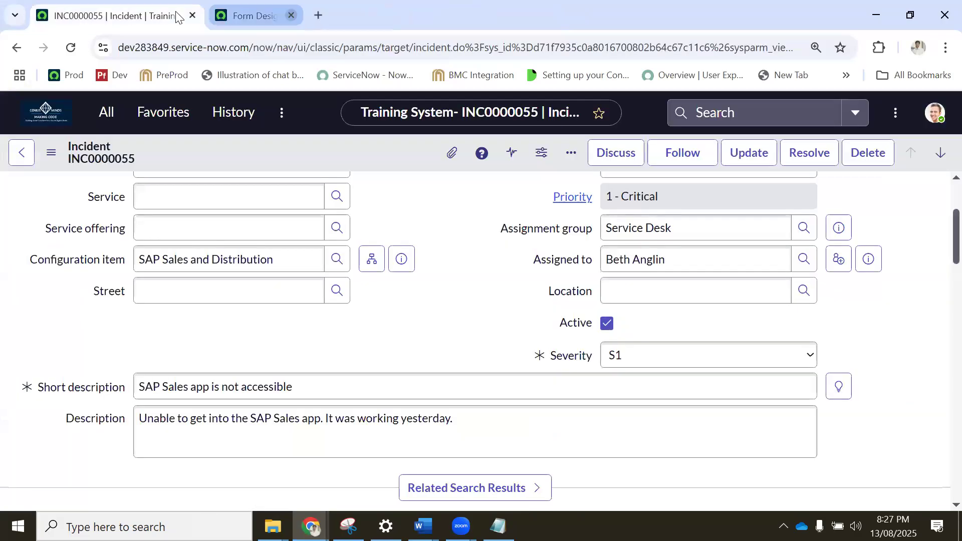
pyautogui.scroll(3, 280, 253)
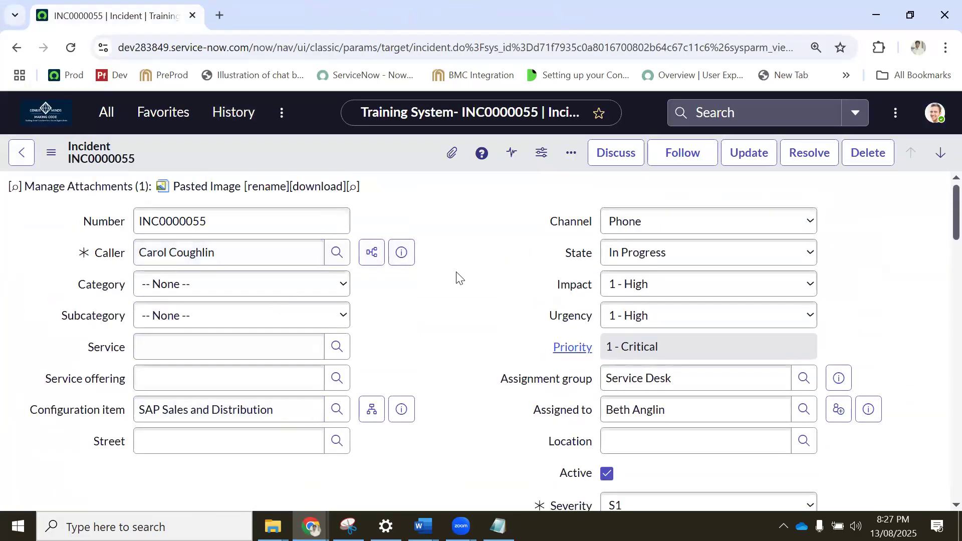
pyautogui.scroll(-3, 486, 281)
pyautogui.scroll(3, 645, 303)
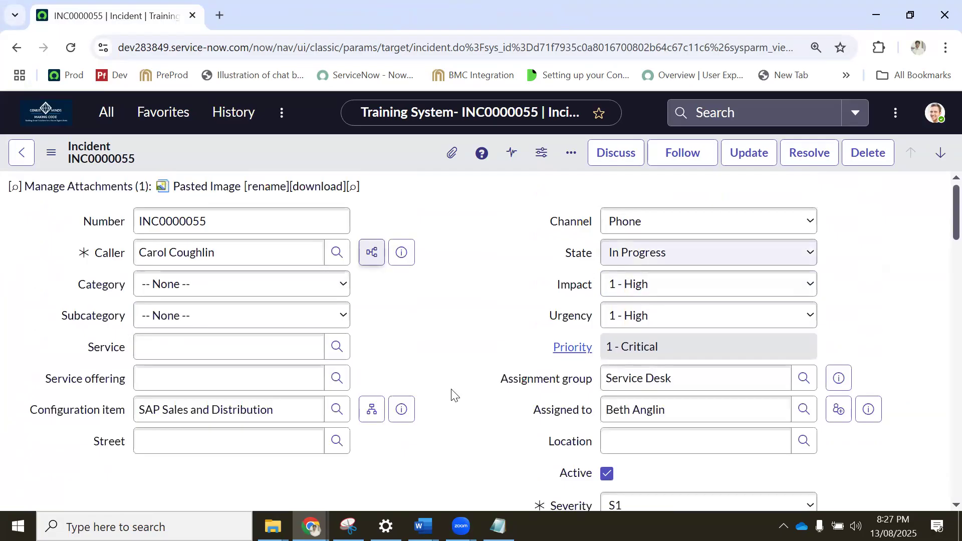